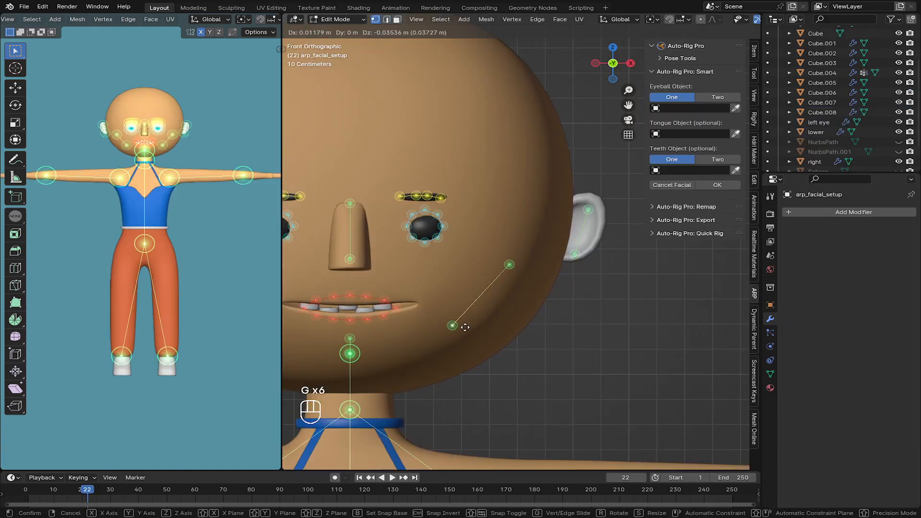
# Step: Set the Auto-Rig Pro facial setup to use two eyeball objects and save the file
pyautogui.click(573, 208)
pyautogui.click(717, 217)
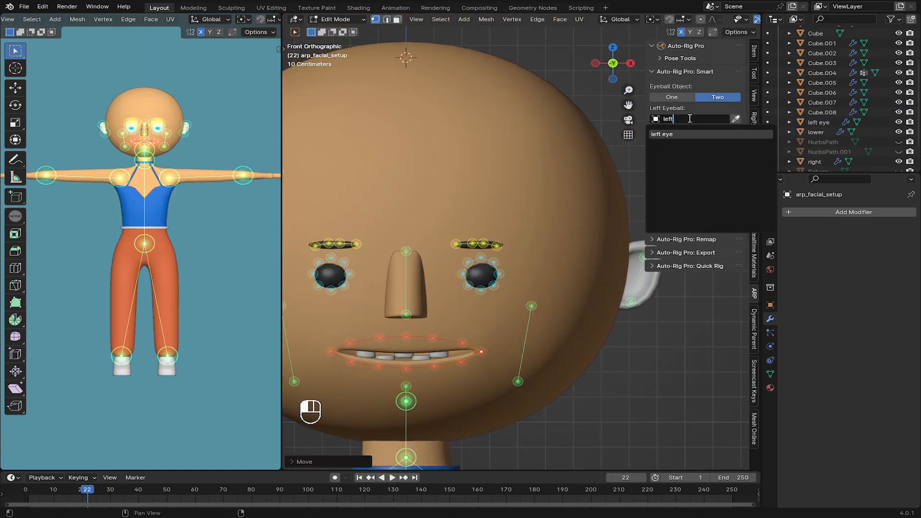
pyautogui.hotkey('ctrl', 's')
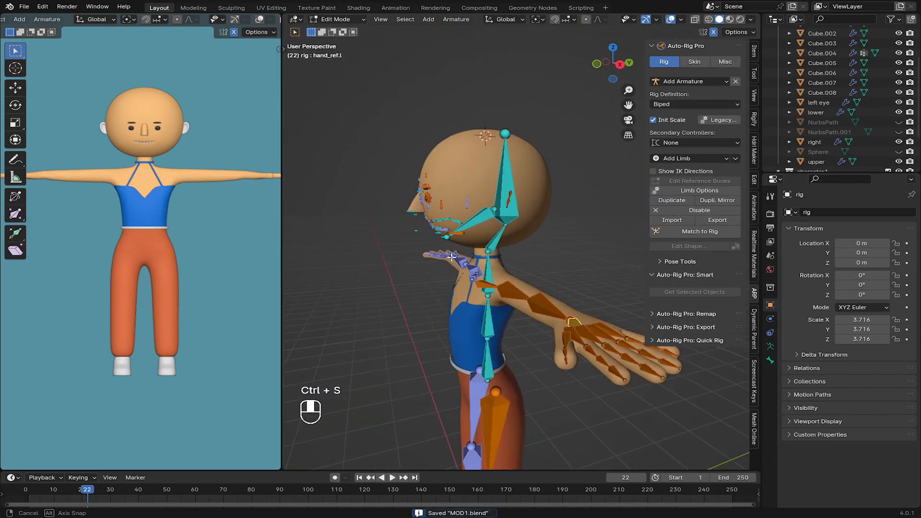
pyautogui.press('g')
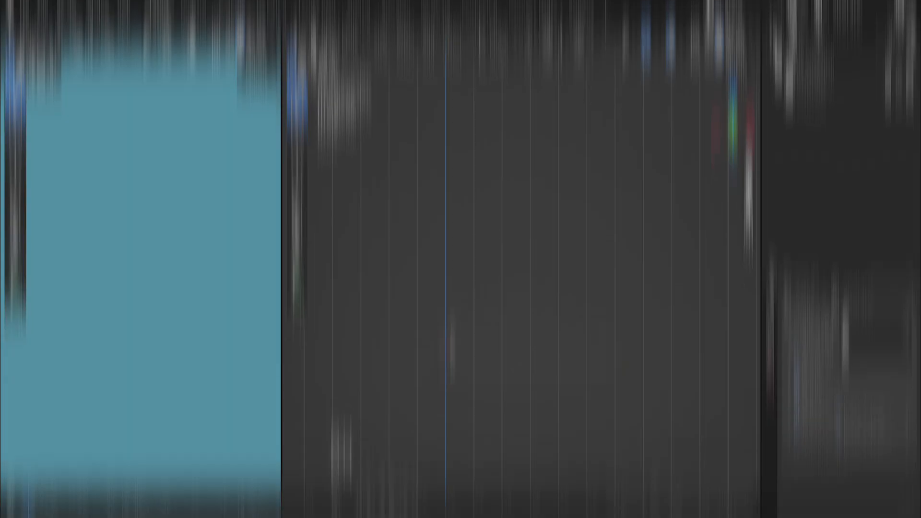
# Step: Add a cube mesh at the origin and display its modifier properties
pyautogui.hotkey('shift', 'a')
pyautogui.moveTo(410, 215)
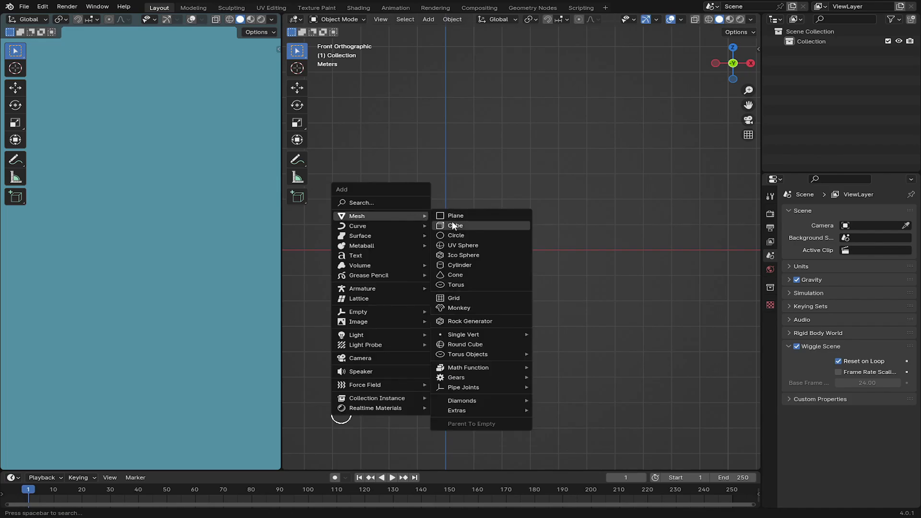
pyautogui.click(457, 222)
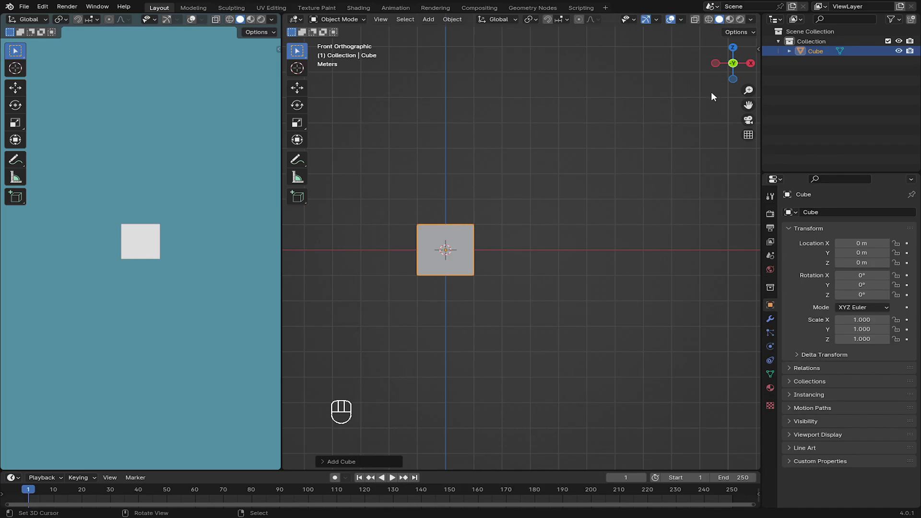
pyautogui.click(771, 318)
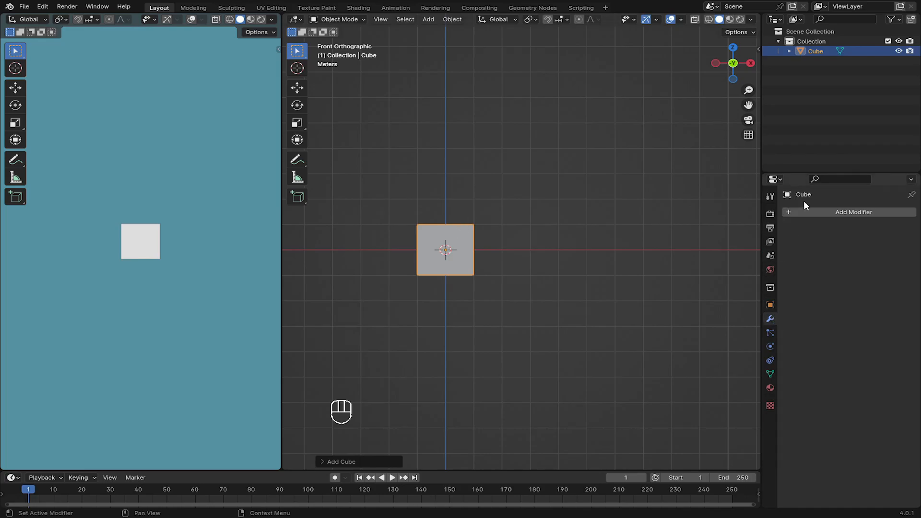
pyautogui.click(813, 211)
pyautogui.click(812, 211)
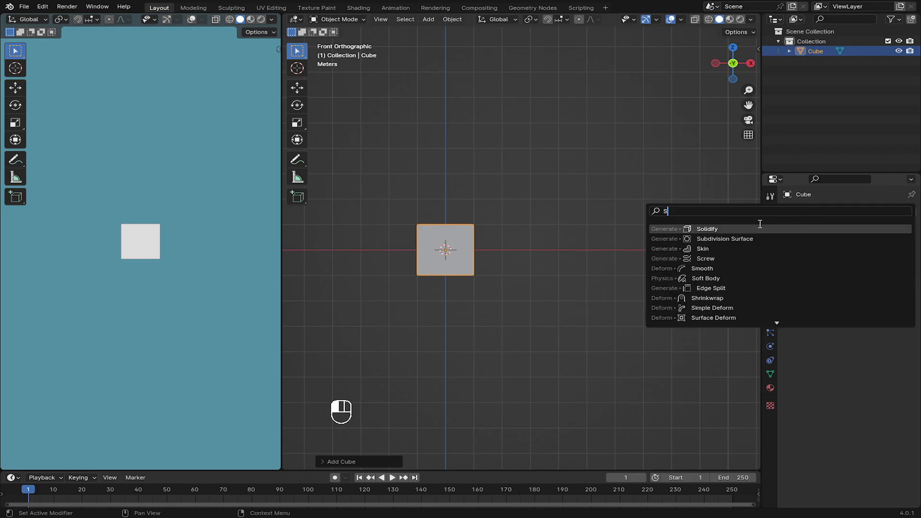
pyautogui.write('SYB')
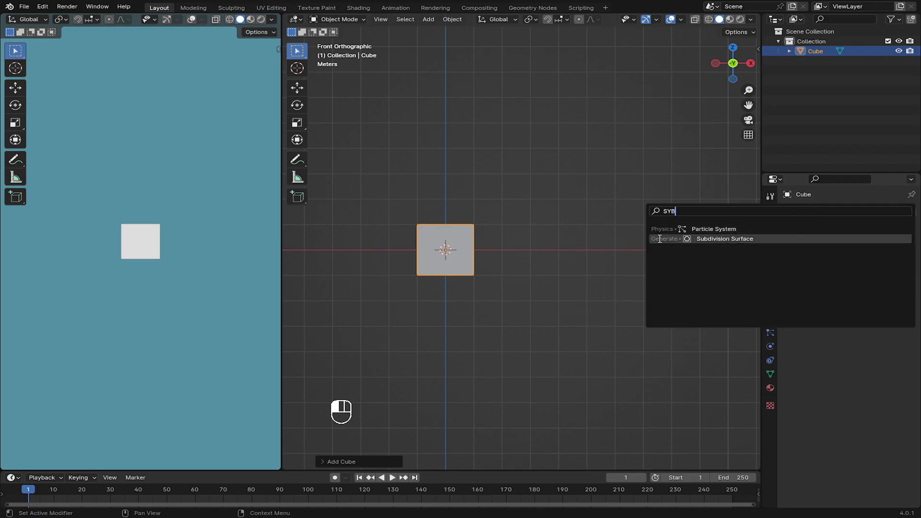
pyautogui.press('Escape')
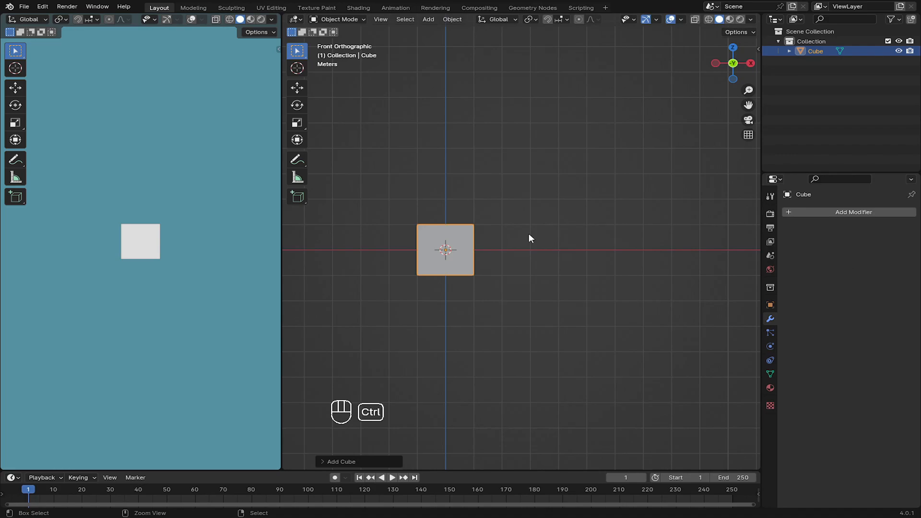
# Step: Give the cube a Subdivision modifier and set its viewport level to 2
pyautogui.hotkey('ctrl', '1')
pyautogui.scroll(2, 450, 242)
pyautogui.keyDown('shift'); pyautogui.moveTo(445, 230); pyautogui.dragTo(539, 266, button='middle'); pyautogui.keyUp('shift')
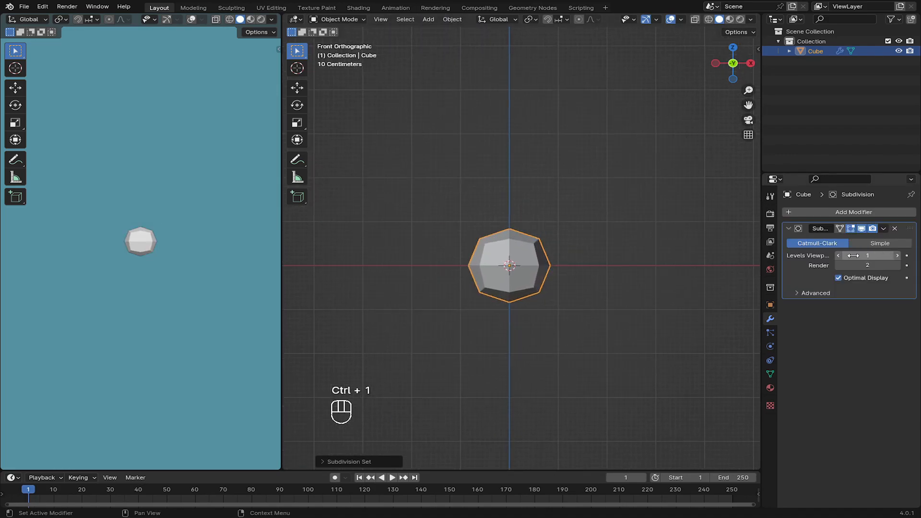
pyautogui.click(897, 256)
# Step: Move the subdivided cube straight up along Z, well above the origin, as the character's head
pyautogui.scroll(-3, 531, 276)
pyautogui.press('g')
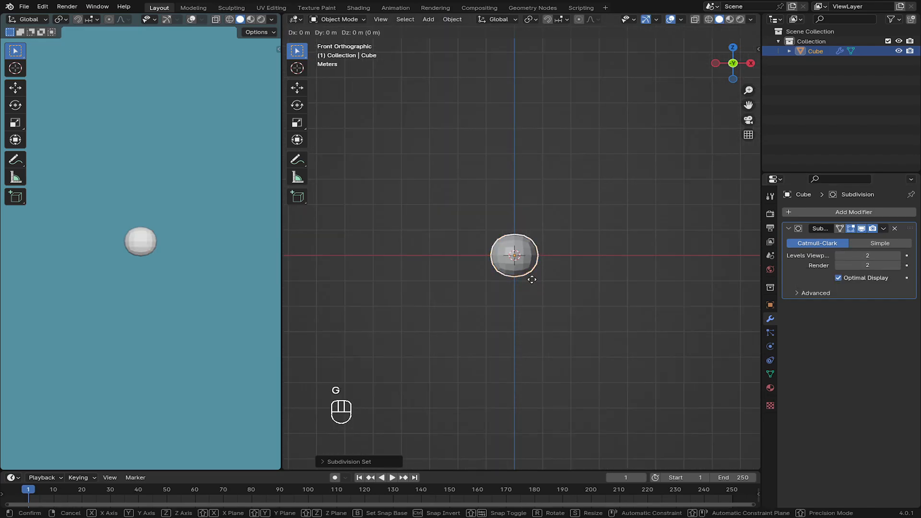
pyautogui.press('g')
pyautogui.press('z')
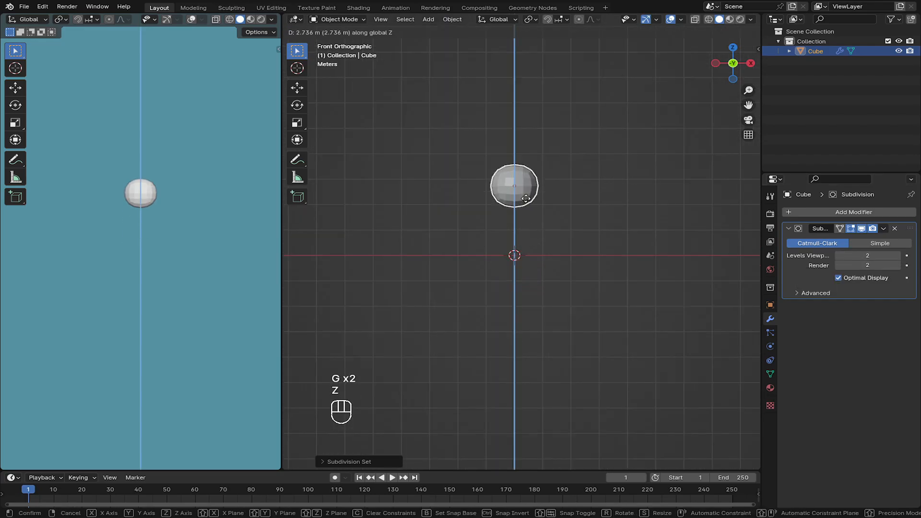
pyautogui.click(532, 160)
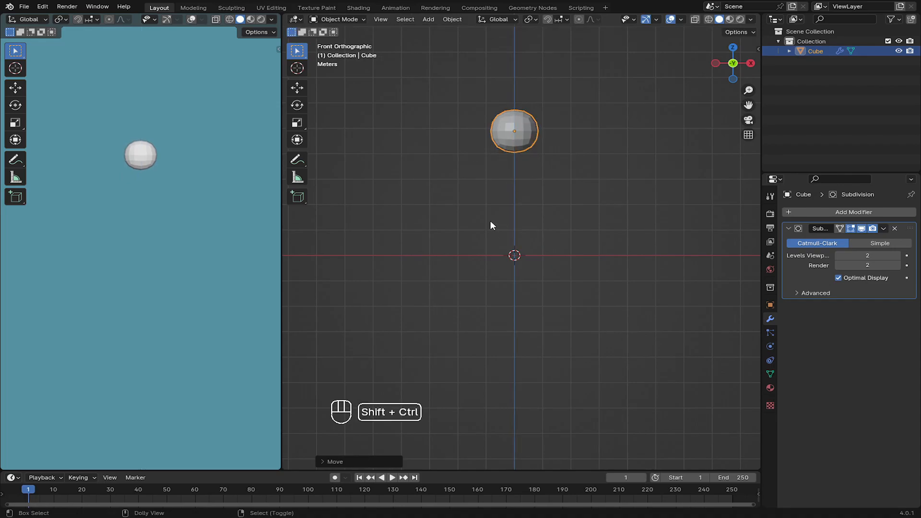
# Step: Add a second cube at the origin and give it a Mirror modifier
pyautogui.hotkey('shift', 'a')
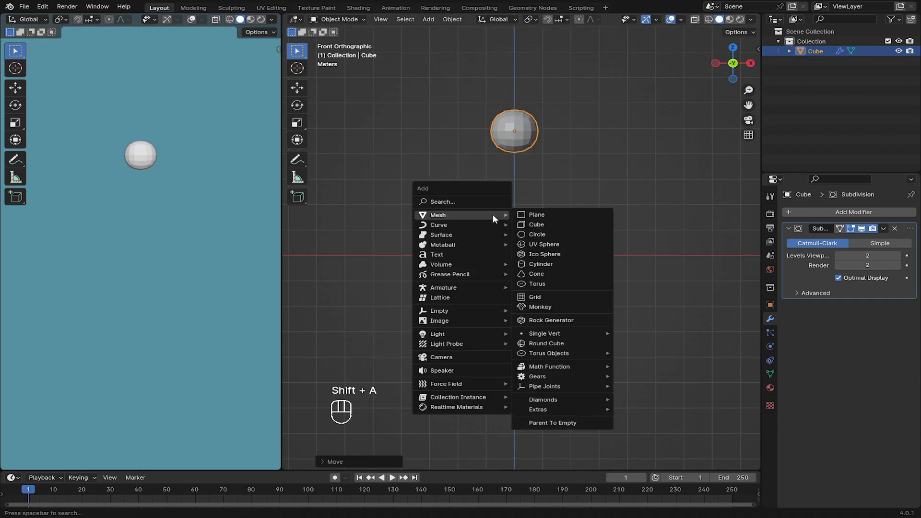
pyautogui.click(520, 224)
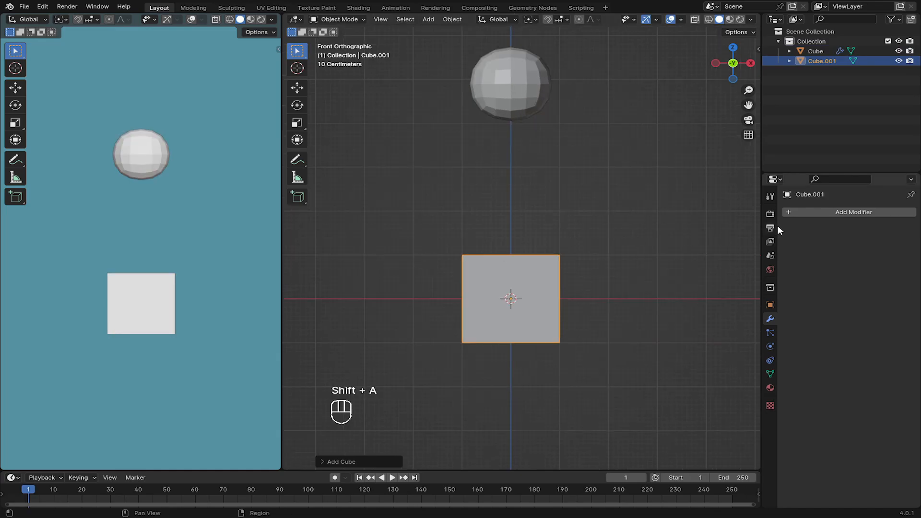
pyautogui.click(823, 212)
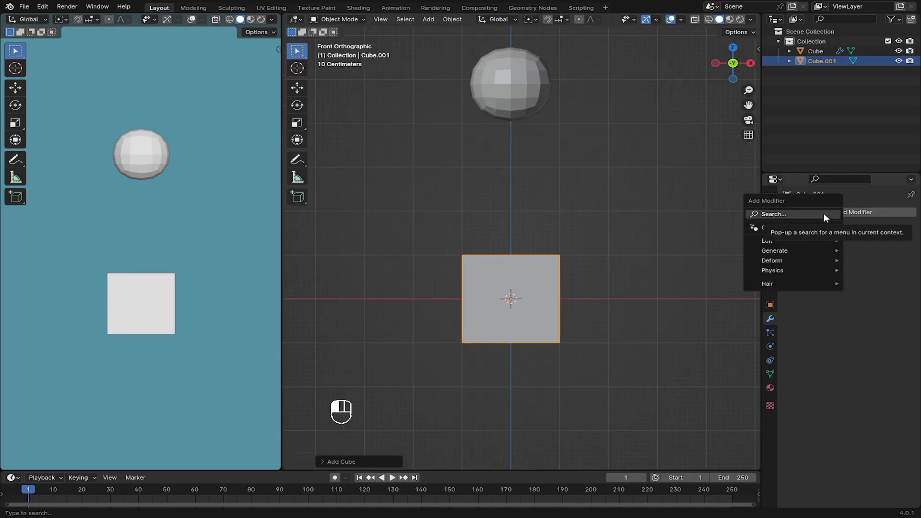
pyautogui.click(823, 213)
pyautogui.write('MIR')
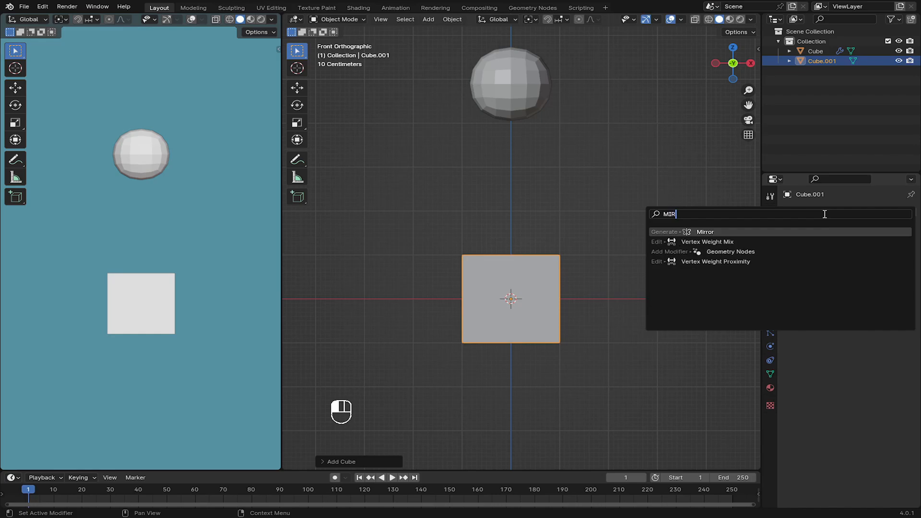
pyautogui.press('Return')
# Step: Add a Skin modifier to the second cube after its Mirror modifier
pyautogui.click(859, 210)
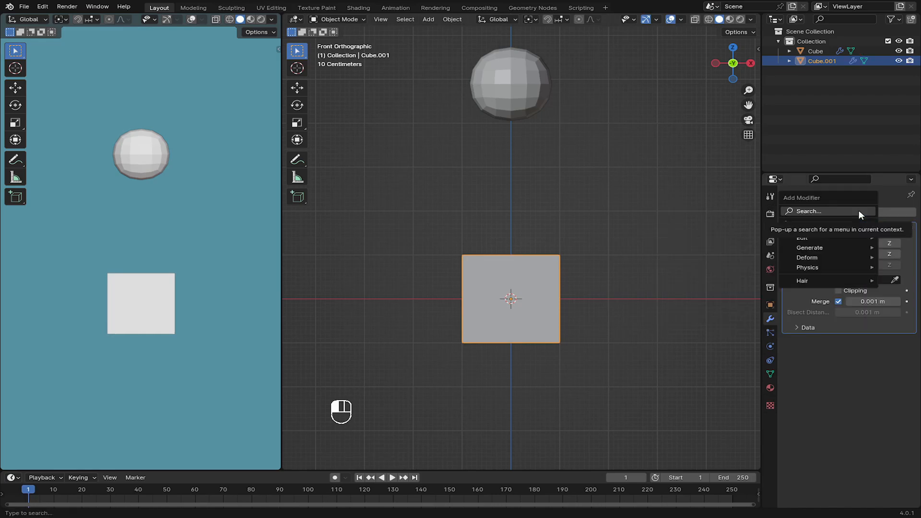
pyautogui.click(858, 210)
pyautogui.write('SKIN')
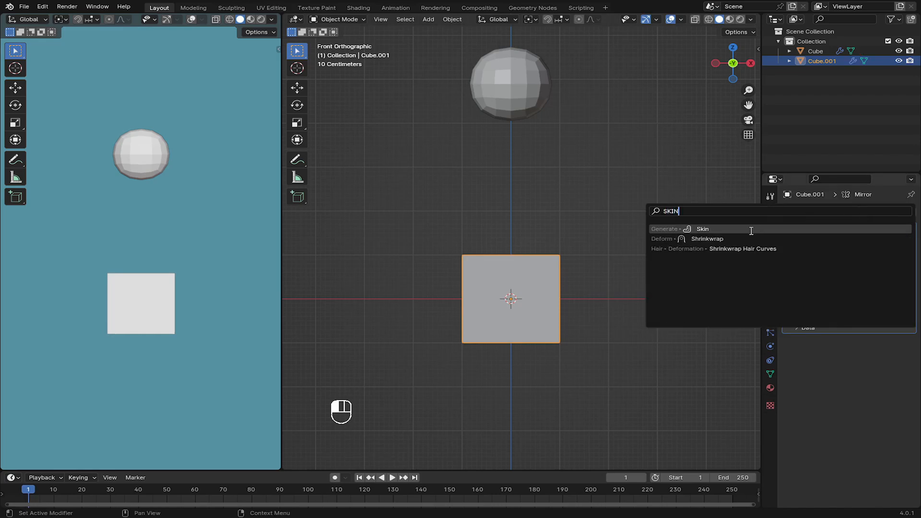
pyautogui.press('Return')
# Step: Add a Subdivision Surface modifier to the second cube with a viewport level of 2
pyautogui.click(816, 211)
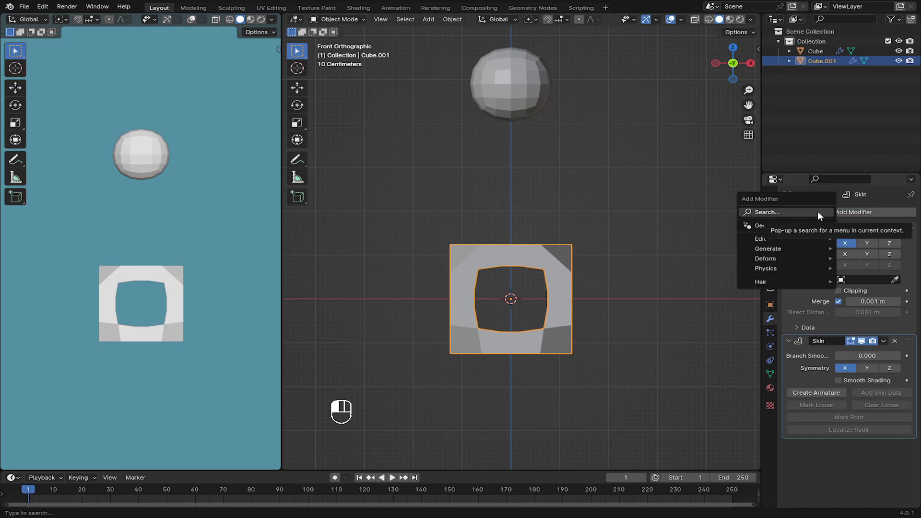
pyautogui.click(817, 211)
pyautogui.write('SUB')
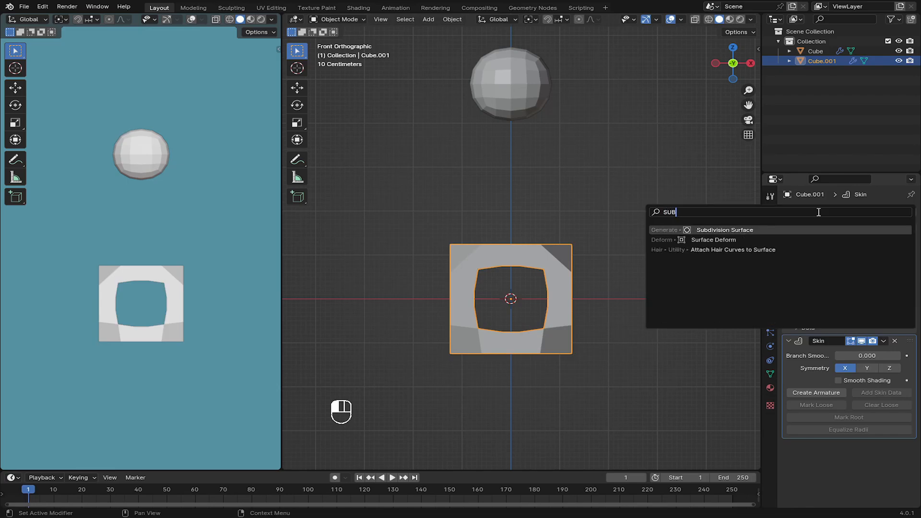
pyautogui.click(753, 230)
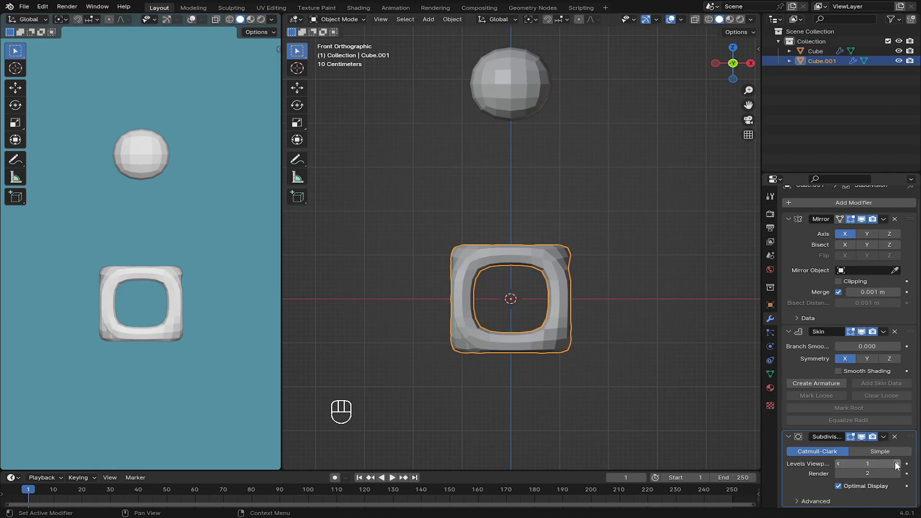
pyautogui.click(898, 463)
# Step: Merge all of the second cube's vertices at their center and turn on X-ray display
pyautogui.press('Tab')
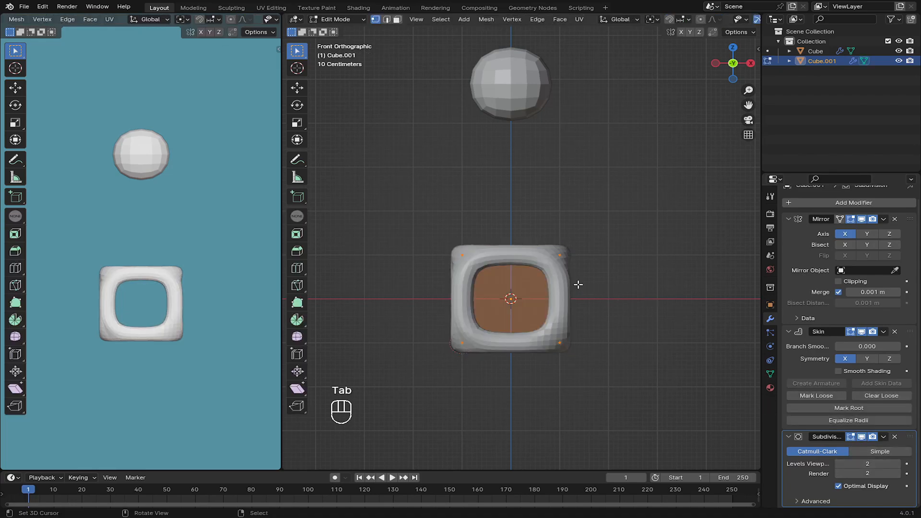
pyautogui.press('m')
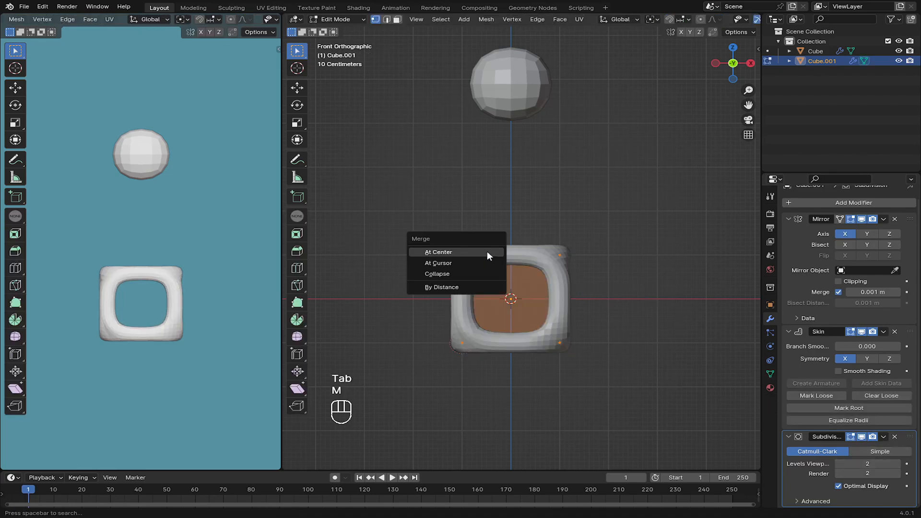
pyautogui.click(487, 251)
pyautogui.scroll(2, 518, 314)
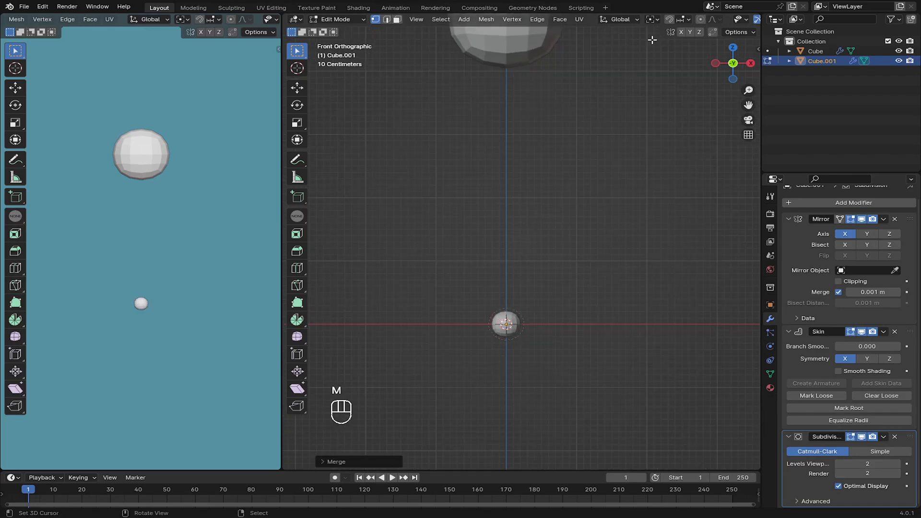
pyautogui.scroll(-5, 719, 22)
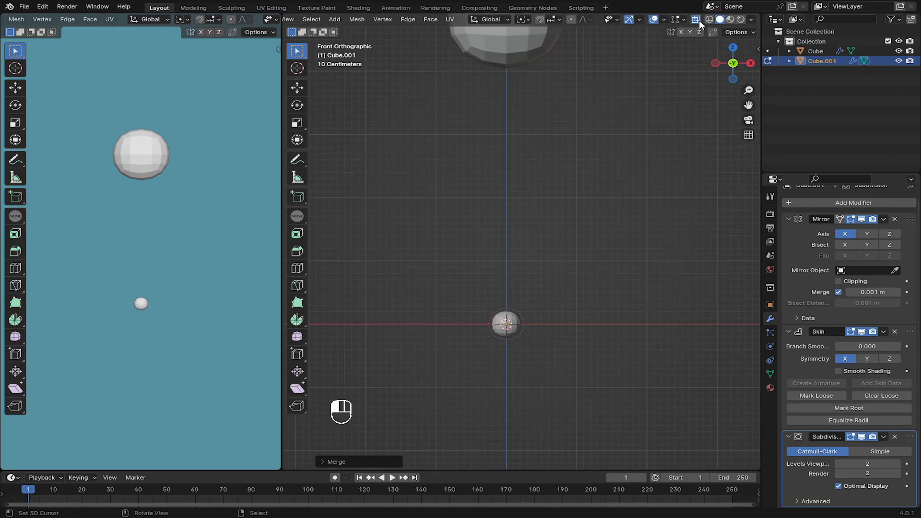
pyautogui.click(696, 20)
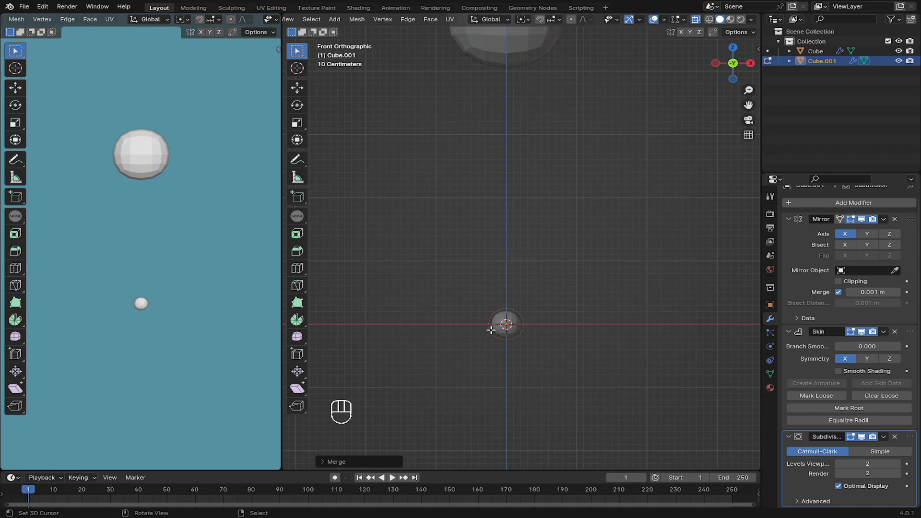
pyautogui.scroll(8, 490, 330)
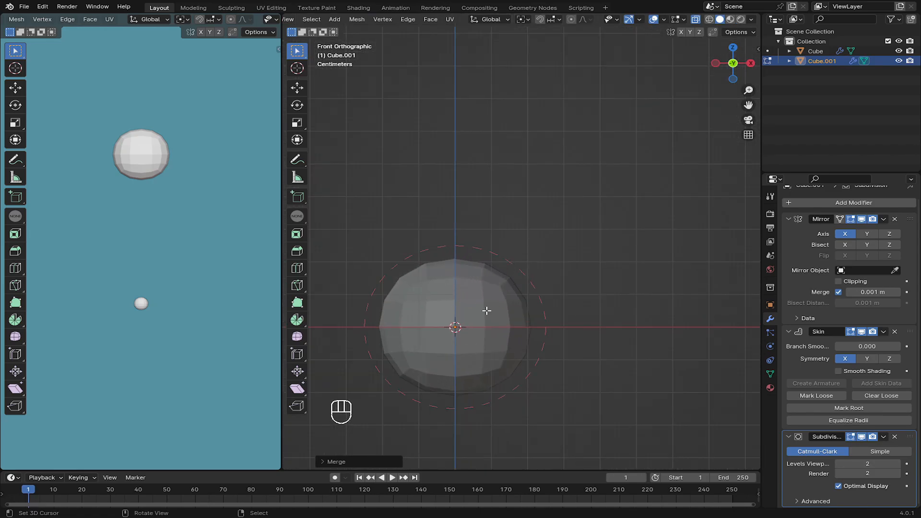
# Step: Move the merged vertex up along Z by about 3.7 m to just below the head sphere
pyautogui.scroll(-10, 486, 311)
pyautogui.press('g')
pyautogui.press('z')
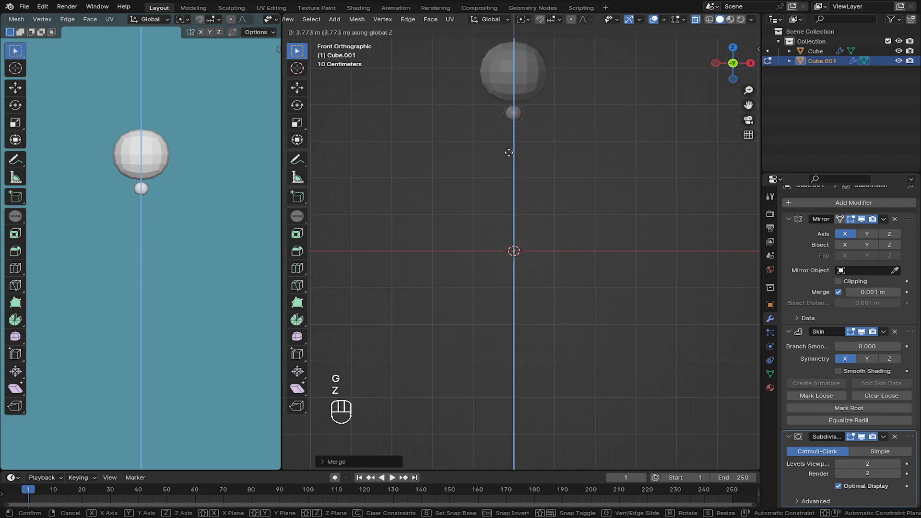
pyautogui.click(508, 153)
# Step: Extrude the vertex about 0.58 m upward along Z into the base of the head to form the neck
pyautogui.scroll(7, 528, 201)
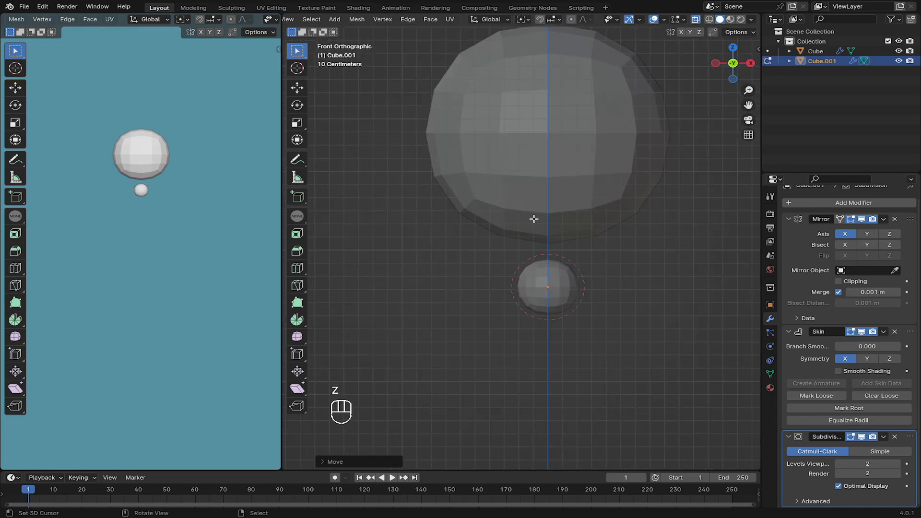
pyautogui.press('s')
pyautogui.press('e')
pyautogui.press('z')
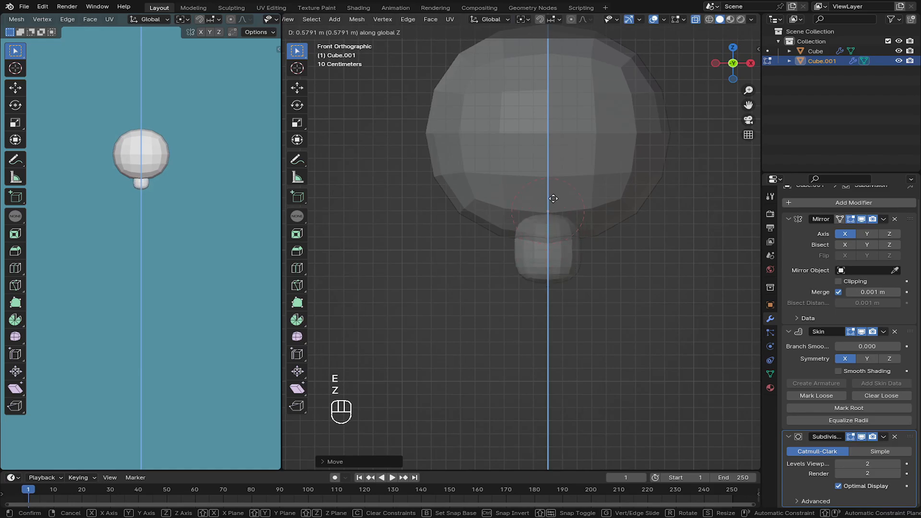
pyautogui.click(638, 286)
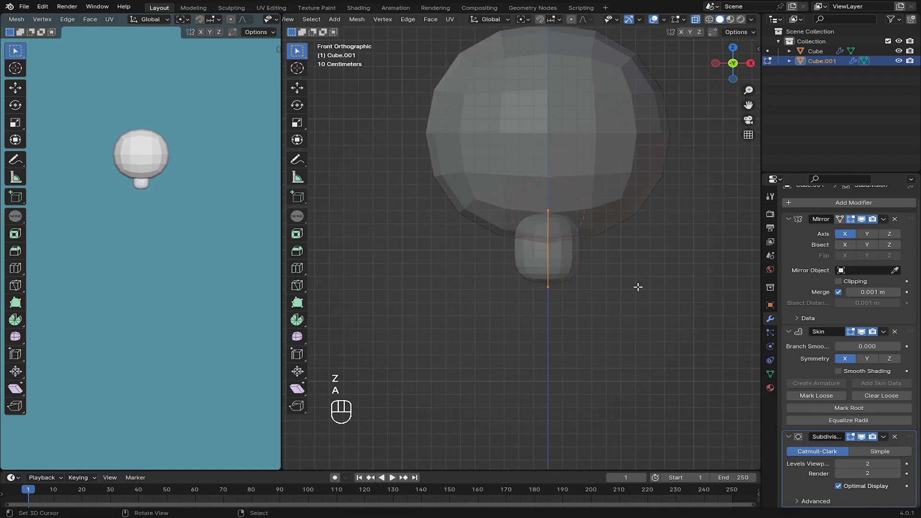
# Step: Select all neck vertices and scale their skin radius to about 0.70
pyautogui.press('a')
pyautogui.hotkey('ctrl', 'a')
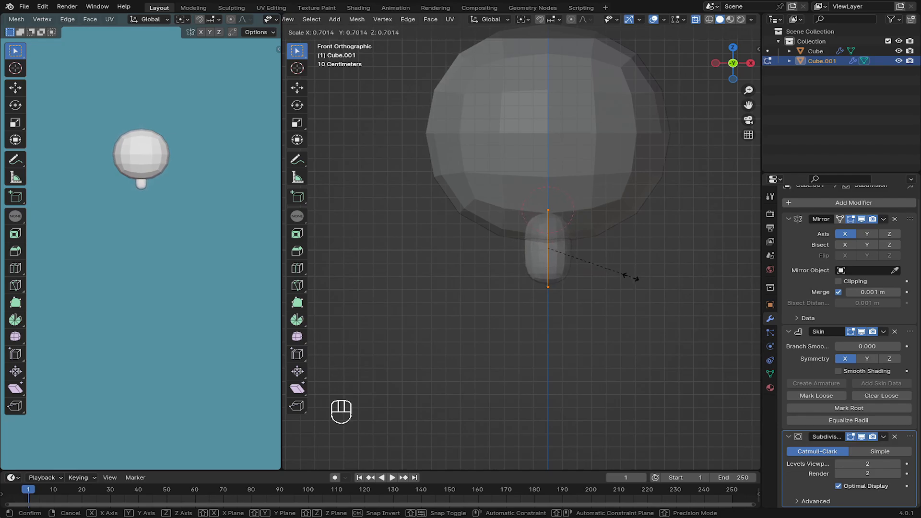
pyautogui.click(631, 277)
# Step: Select the neck's lower vertex and move it slightly up along Z to shorten the neck
pyautogui.click(551, 295)
pyautogui.keyDown('shift'); pyautogui.moveTo(551, 294); pyautogui.dragTo(548, 284, button='middle'); pyautogui.keyUp('shift')
pyautogui.press('g')
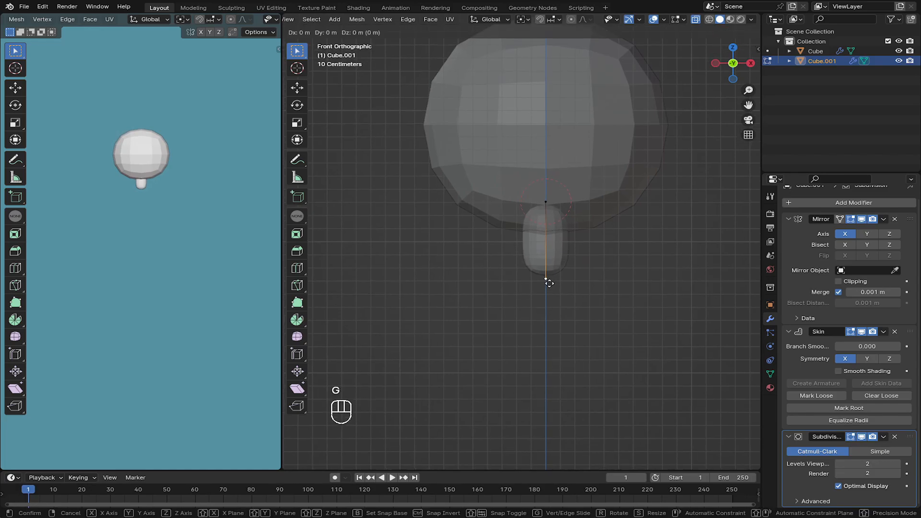
pyautogui.press('z')
pyautogui.click(550, 277)
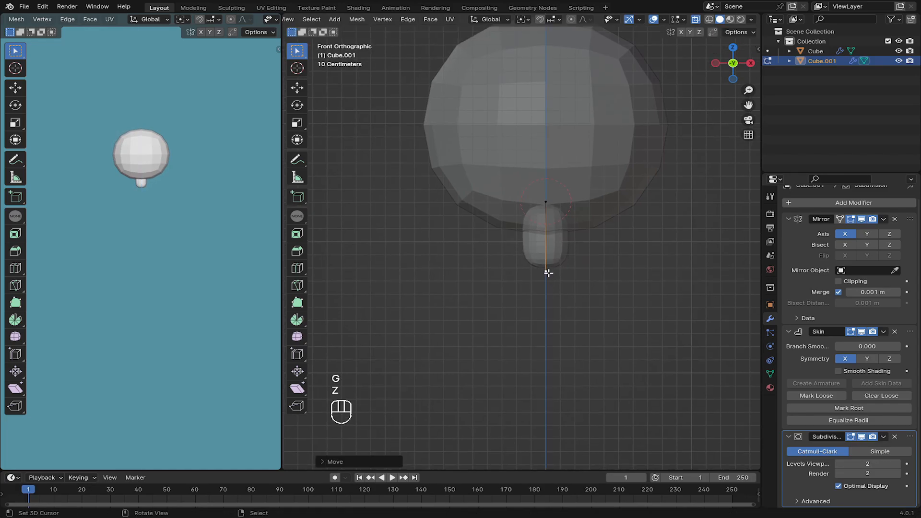
# Step: Extrude the neck's lower vertex in place and move the new vertex about 0.02 m down along Z
pyautogui.press('e')
pyautogui.rightClick(560, 290)
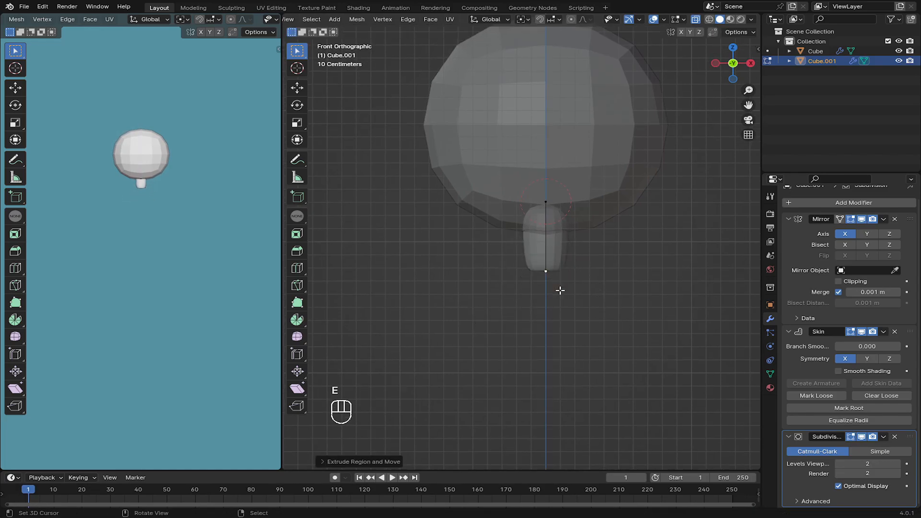
pyautogui.press('g')
pyautogui.press('z')
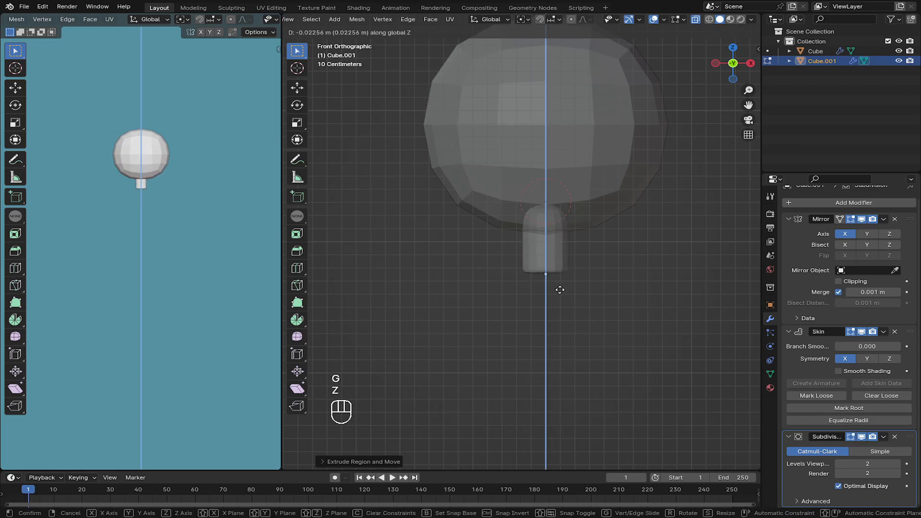
pyautogui.click(560, 290)
# Step: Extrude a new vertex in place at the base of the neck and move it outward along X to form the shoulder
pyautogui.press('e')
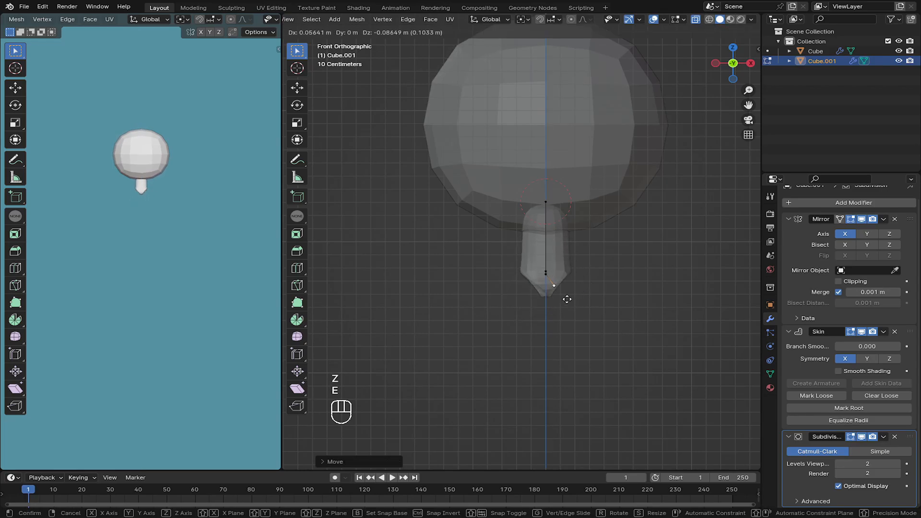
pyautogui.rightClick(558, 290)
pyautogui.press('g')
pyautogui.rightClick(560, 289)
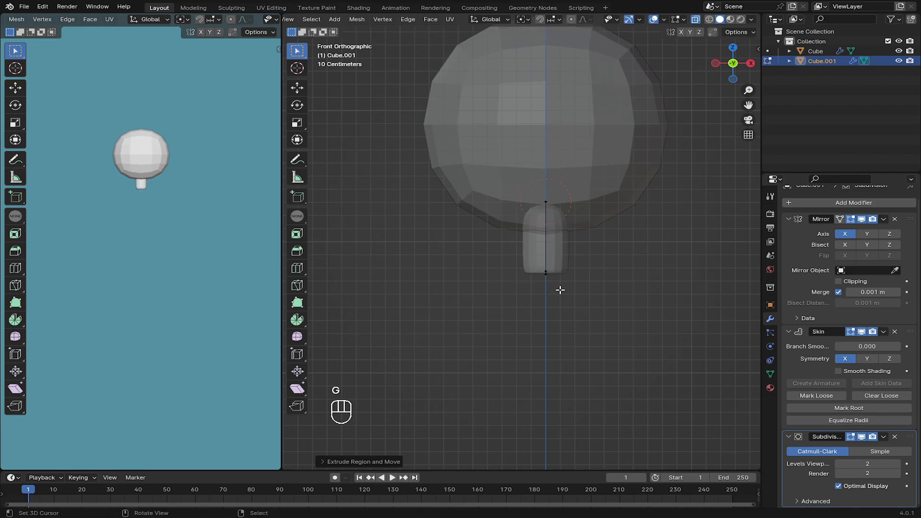
pyautogui.press('g')
pyautogui.press('x')
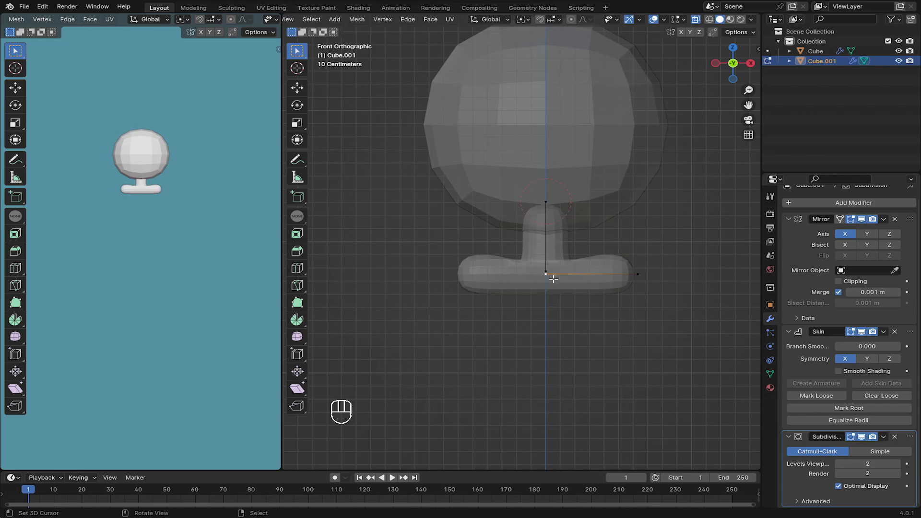
# Step: Extrude the centre vertex at the base of the neck downward along Z and adjust its height to form the torso
pyautogui.press('e')
pyautogui.press('z')
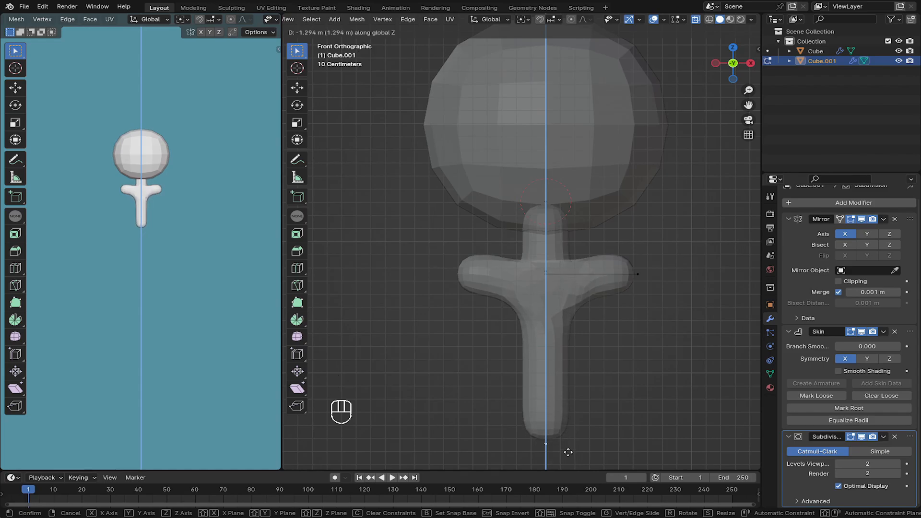
pyautogui.click(568, 56)
pyautogui.keyDown('shift'); pyautogui.moveTo(551, 285); pyautogui.dragTo(555, 205, button='middle'); pyautogui.keyUp('shift')
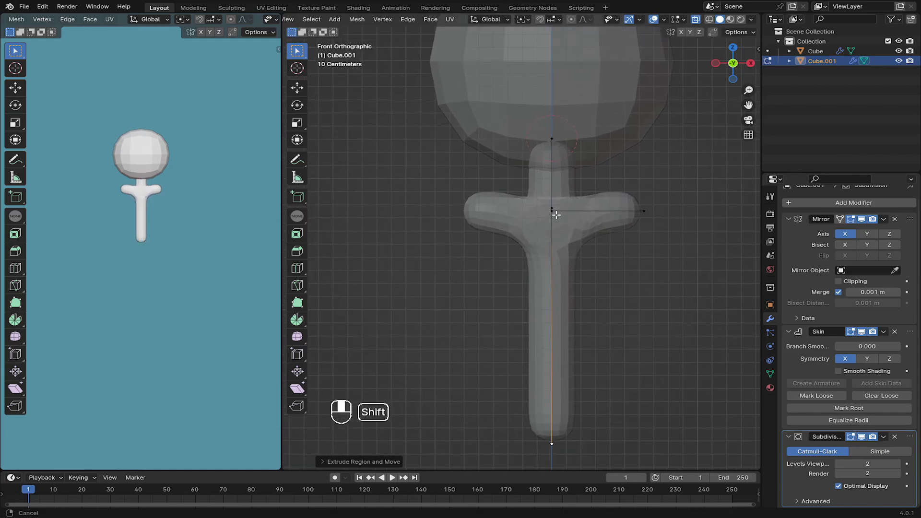
pyautogui.scroll(-1, 555, 391)
pyautogui.press('g')
pyautogui.press('z')
pyautogui.click(558, 312)
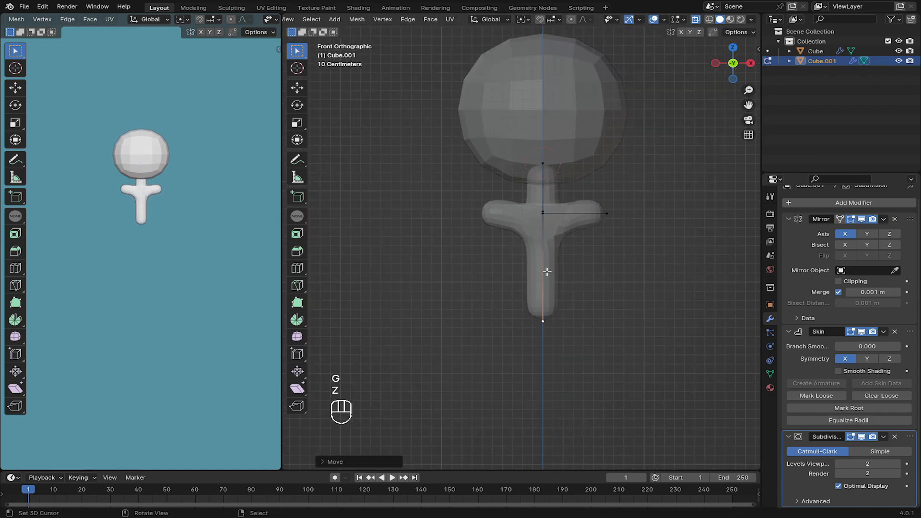
# Step: Select both end vertices of the torso and enlarge their skin radius to more than 2.5 times its size
pyautogui.keyDown('shift'); pyautogui.click(543, 213); pyautogui.keyUp('shift')
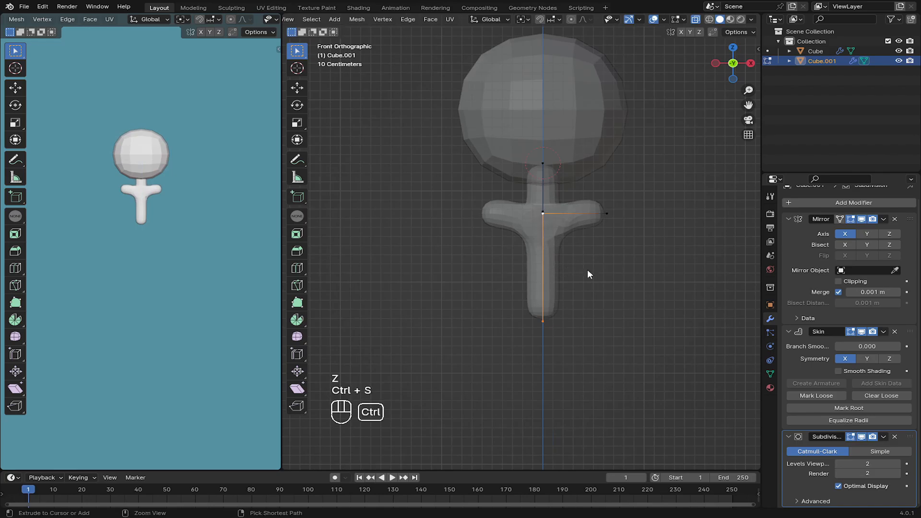
pyautogui.click(711, 346)
pyautogui.hotkey('ctrl', 'a')
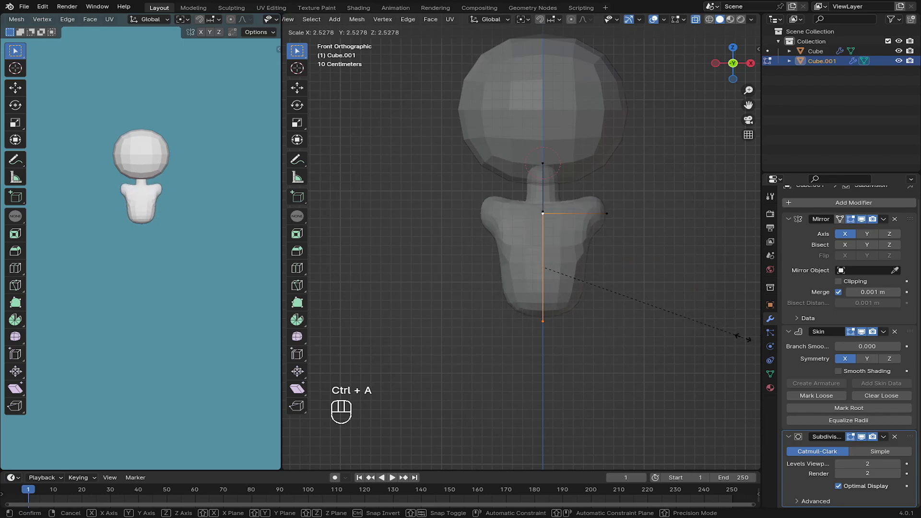
pyautogui.click(398, 321)
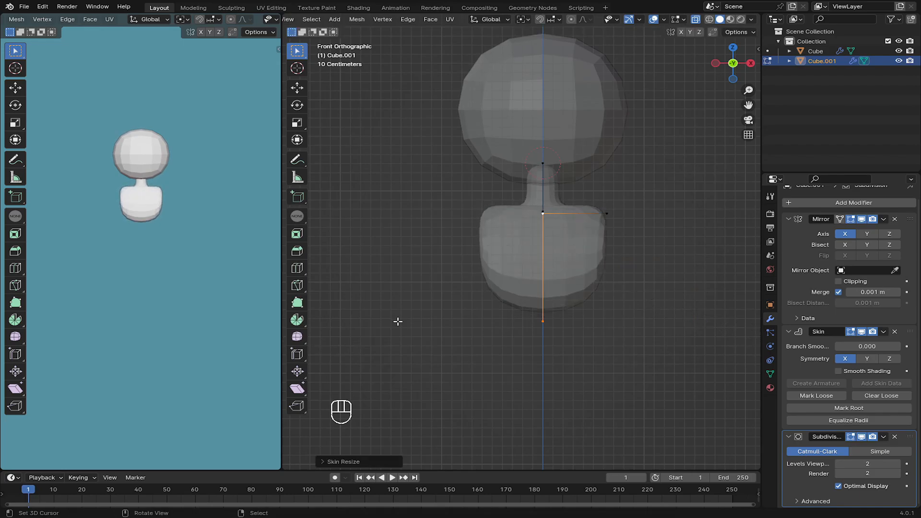
# Step: Move the torso's bottom vertex down about 0.5 m along Z to lengthen the body
pyautogui.click(556, 328)
pyautogui.press('g')
pyautogui.press('z')
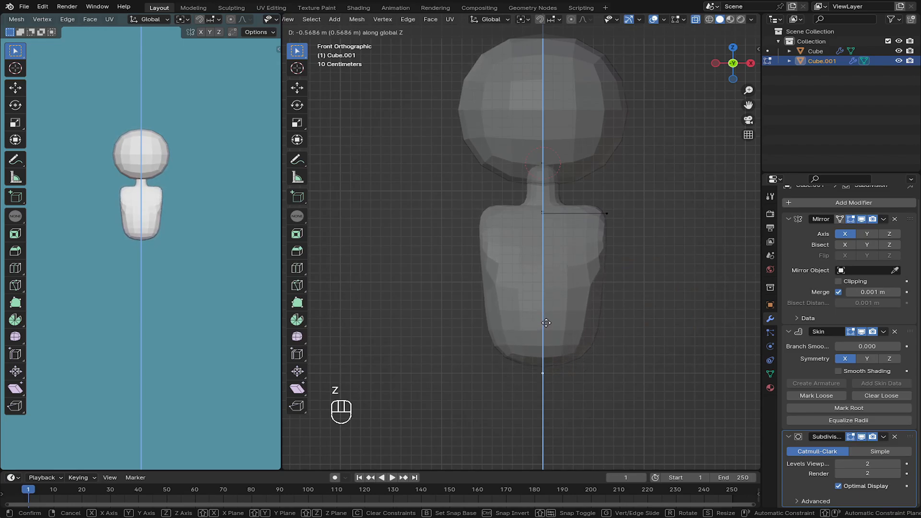
pyautogui.click(549, 317)
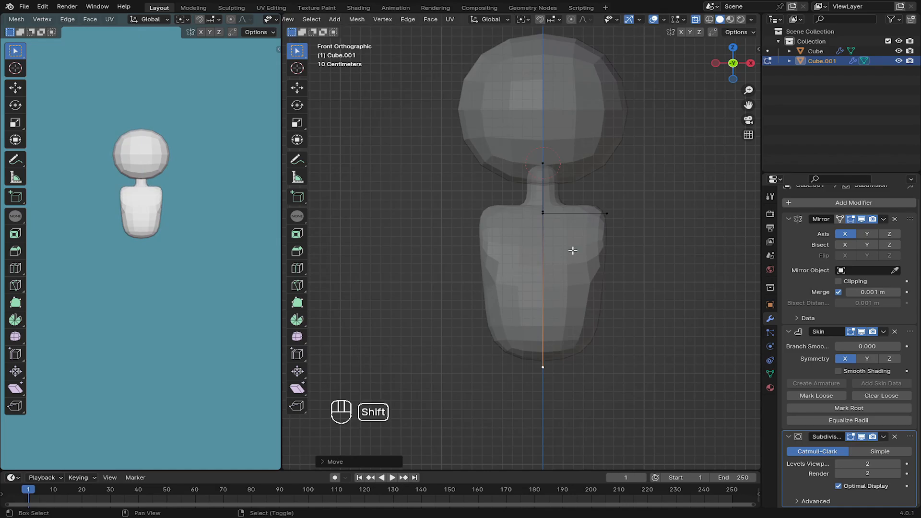
# Step: Move the outer shoulder vertex down about 0.15 m along Z to slope the shoulders
pyautogui.click(606, 213)
pyautogui.scroll(2, 607, 214)
pyautogui.press('g')
pyautogui.press('z')
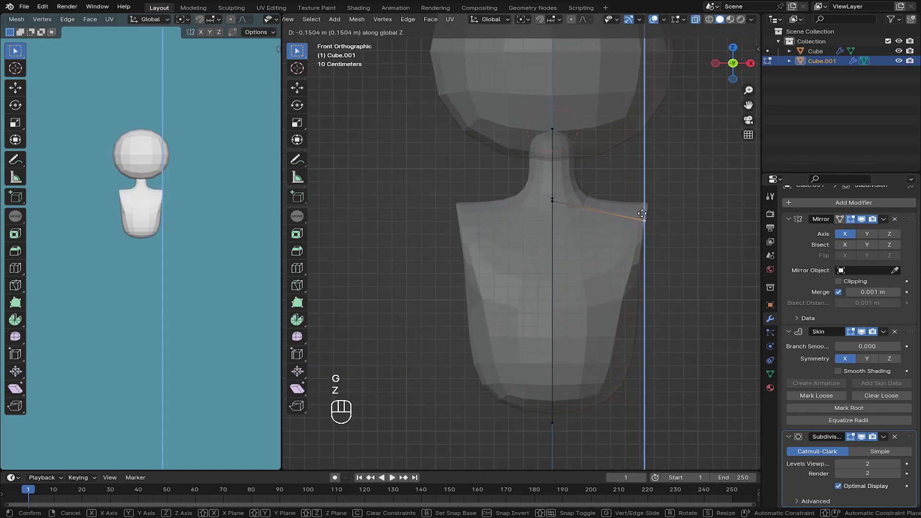
pyautogui.click(642, 214)
# Step: Move the centre vertex where the shoulder edge meets the torso slightly down along Z
pyautogui.click(552, 200)
pyautogui.press('g')
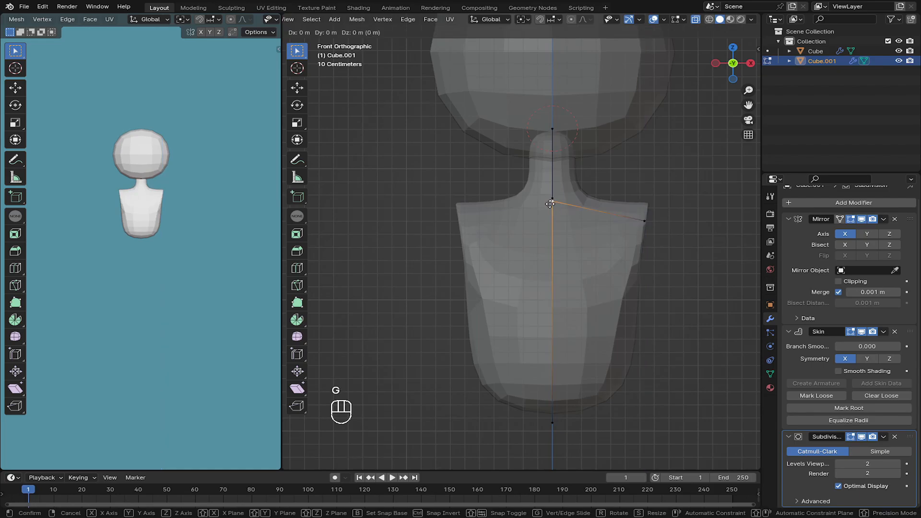
pyautogui.press('z')
pyautogui.click(552, 213)
# Step: Select the torso's bottom vertex and move it slightly down along Z
pyautogui.keyDown('shift'); pyautogui.moveTo(555, 345); pyautogui.dragTo(530, 360, button='middle'); pyautogui.keyUp('shift')
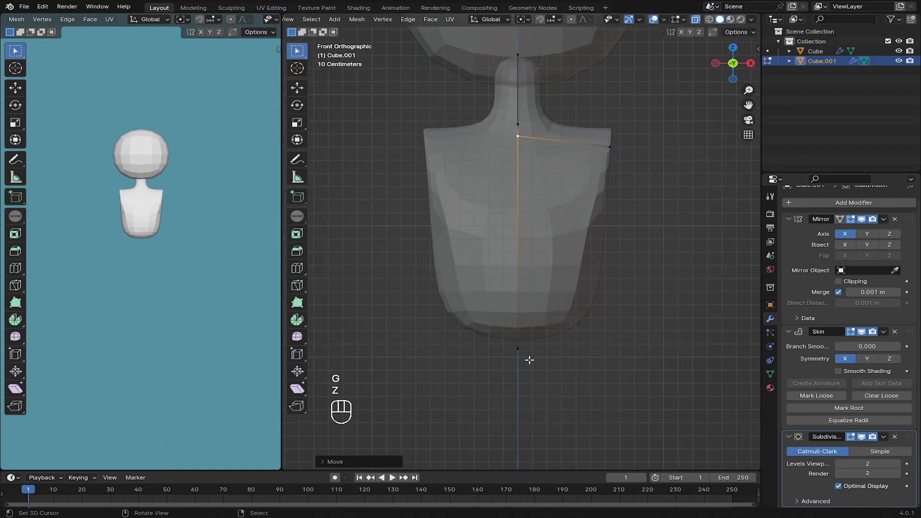
pyautogui.click(529, 358)
pyautogui.keyDown('shift'); pyautogui.moveTo(525, 327); pyautogui.dragTo(522, 277, button='middle'); pyautogui.keyUp('shift')
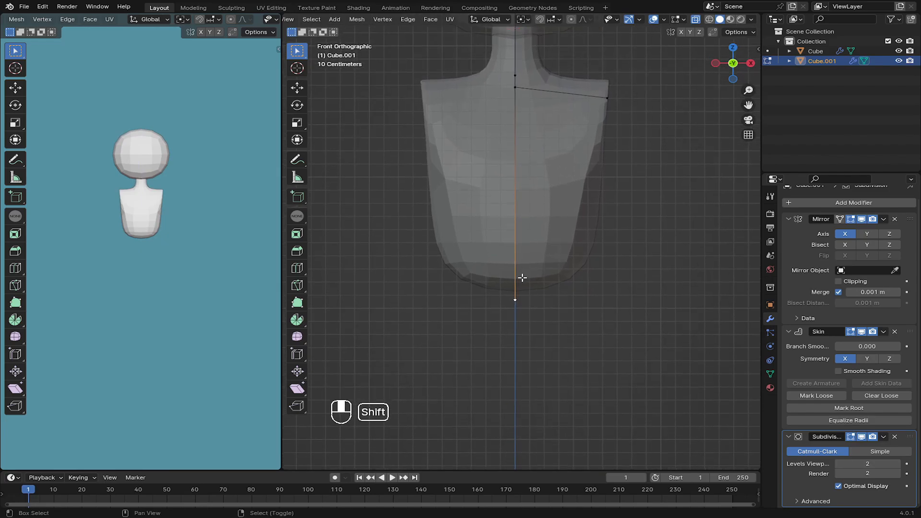
pyautogui.scroll(-5, 526, 277)
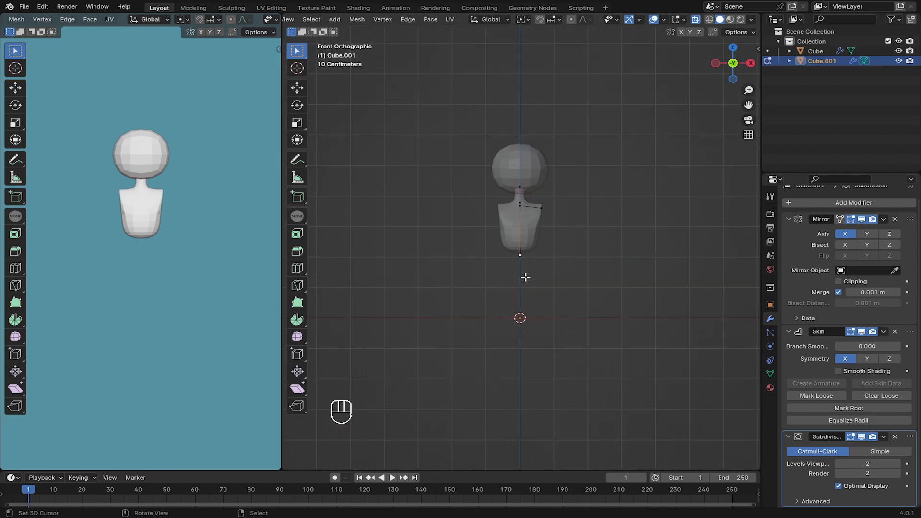
pyautogui.scroll(6, 526, 278)
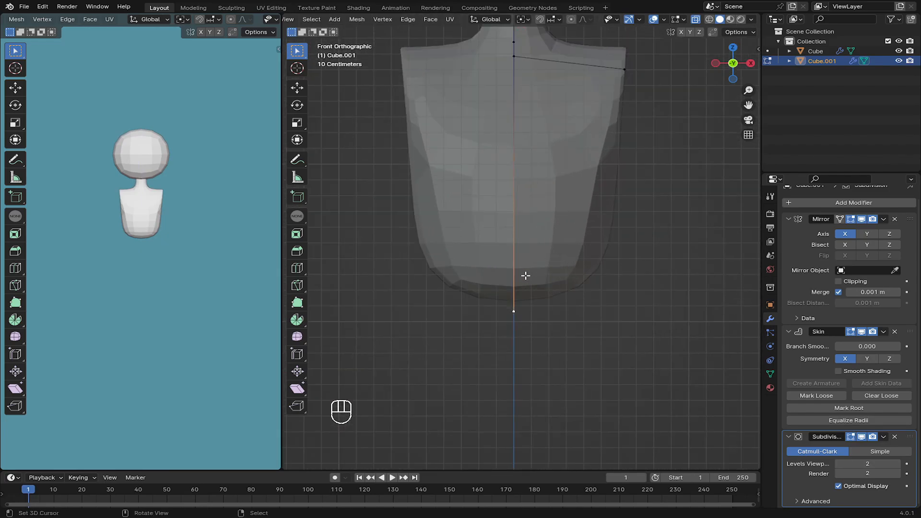
pyautogui.press('g')
pyautogui.press('z')
pyautogui.click(526, 278)
# Step: Extrude the torso's bottom vertex slightly down along Z and move the new vertex outward along X to form the hip
pyautogui.scroll(-2, 525, 278)
pyautogui.press('e')
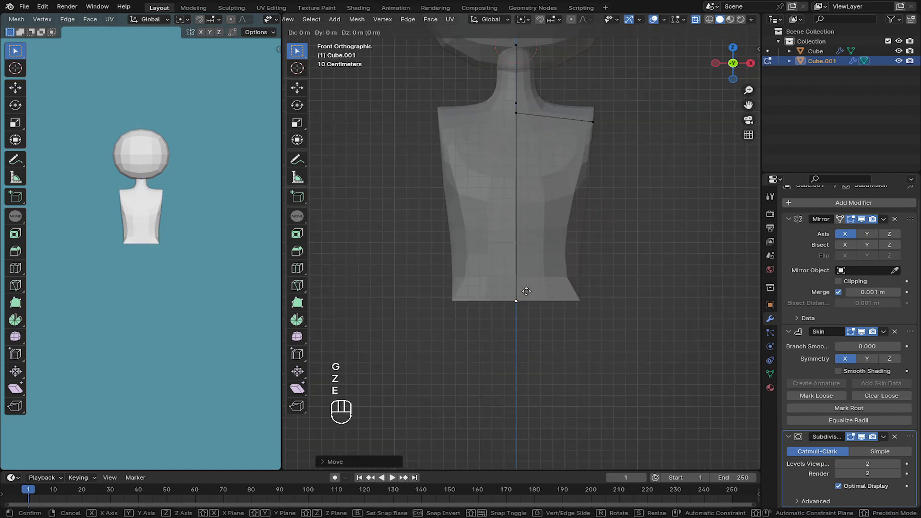
pyautogui.press('z')
pyautogui.click(526, 300)
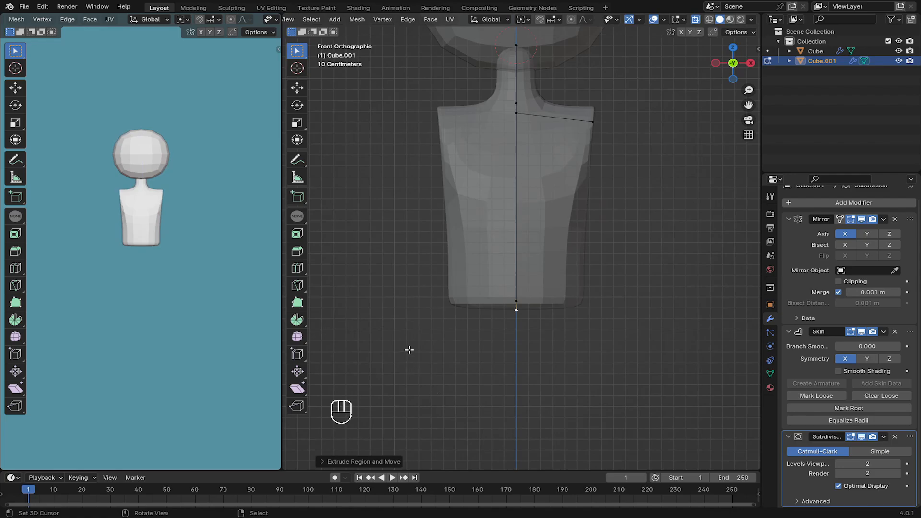
pyautogui.press('g')
pyautogui.press('x')
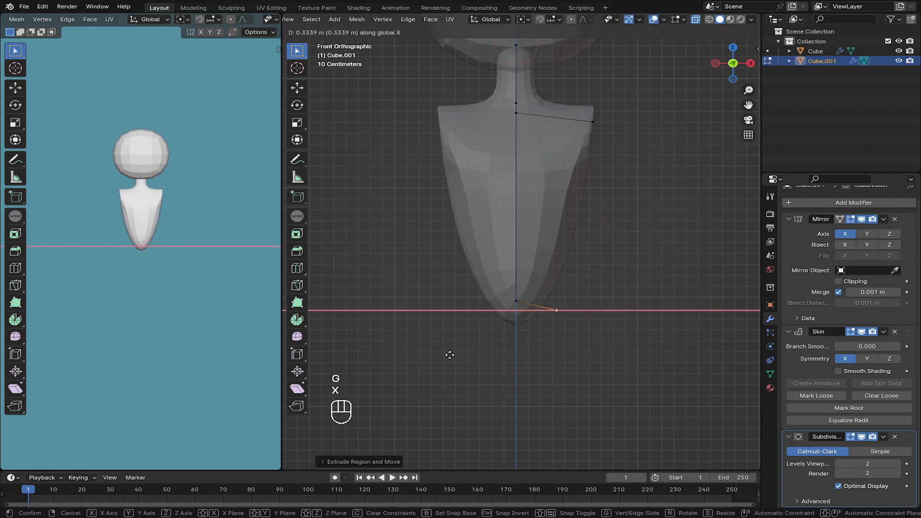
pyautogui.click(466, 353)
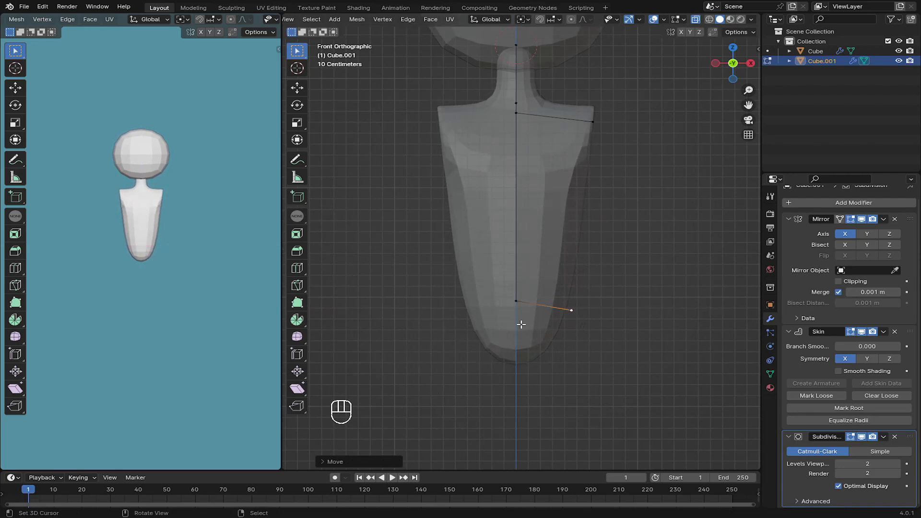
# Step: Extrude the hip vertex down along Z and lower its end to just below the ground line to form the leg
pyautogui.press('e')
pyautogui.press('z')
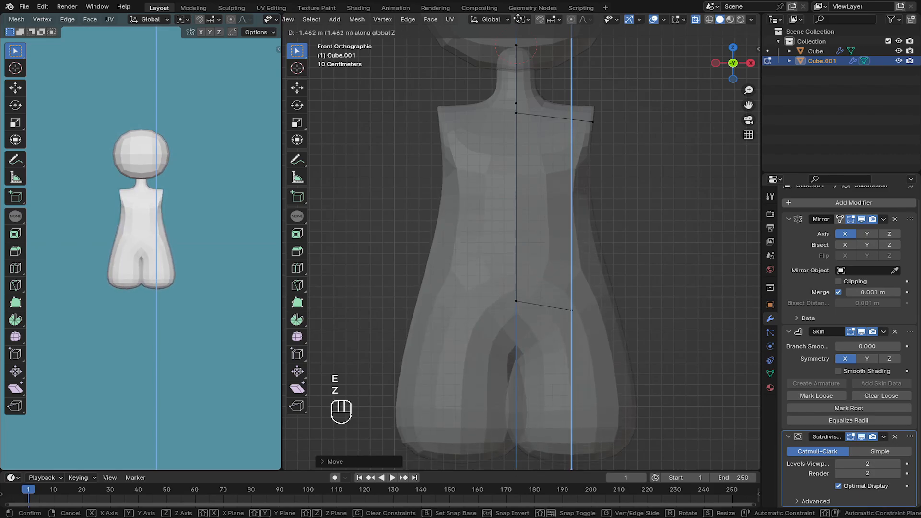
pyautogui.click(521, 11)
pyautogui.keyDown('shift'); pyautogui.moveTo(545, 299); pyautogui.dragTo(534, 236, button='middle'); pyautogui.keyUp('shift')
pyautogui.scroll(-3, 535, 236)
pyautogui.press('g')
pyautogui.press('z')
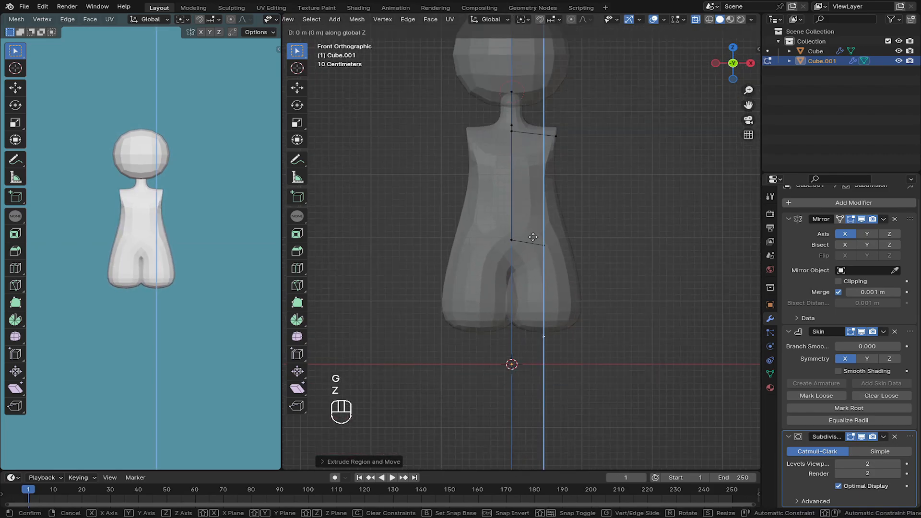
pyautogui.click(535, 384)
# Step: Select both leg vertices and scale their skin radius down to about half to slim the legs
pyautogui.hotkey('ctrl', 'a')
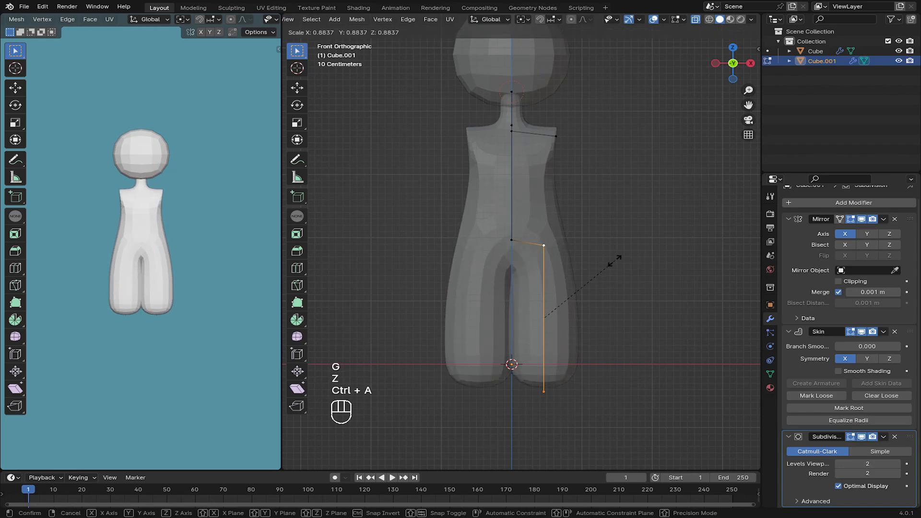
pyautogui.click(644, 239)
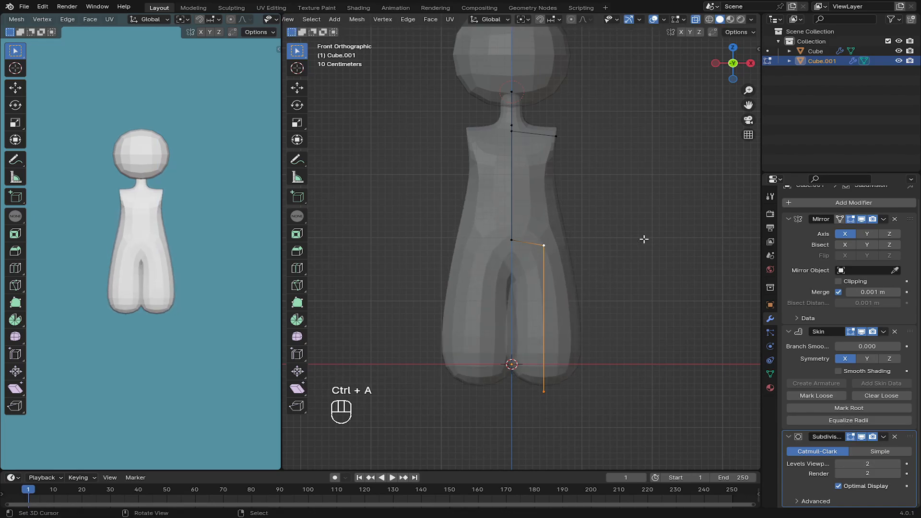
pyautogui.hotkey('ctrl', 'a')
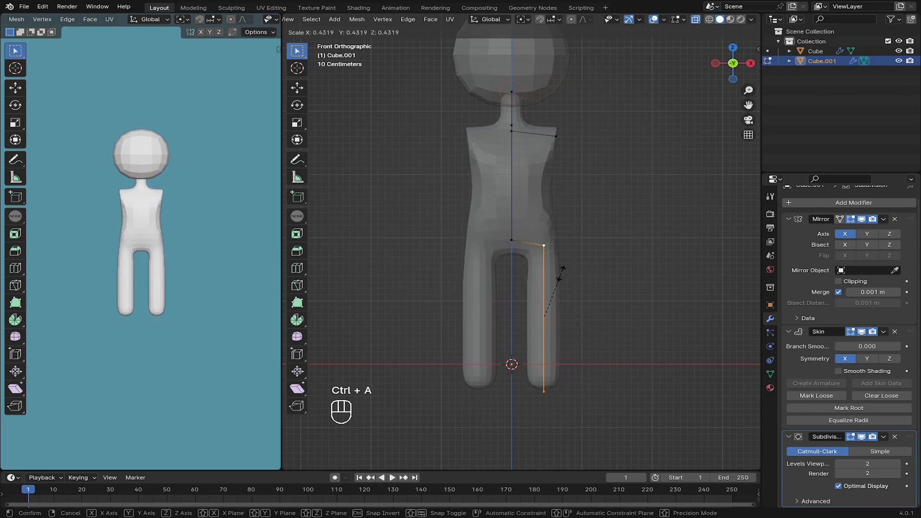
pyautogui.click(563, 263)
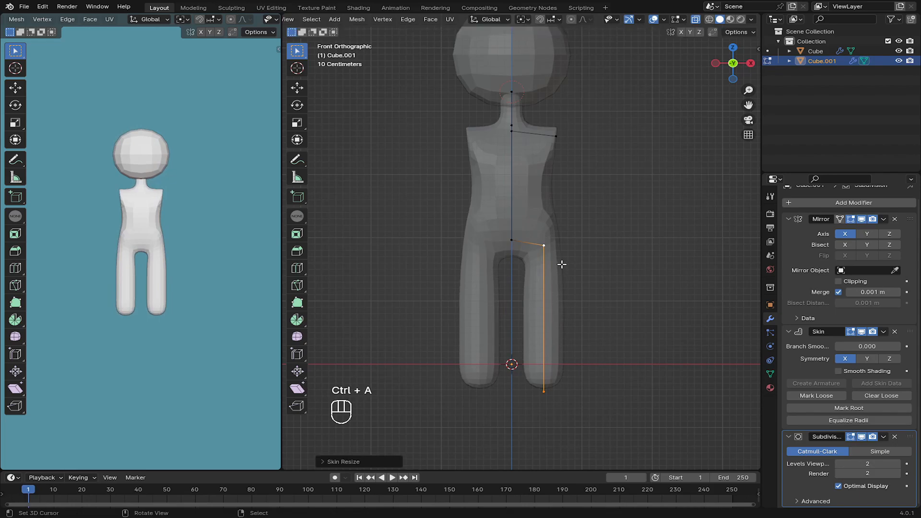
# Step: Move the upper leg vertex at the hip about 0.05 m inward along X
pyautogui.click(546, 253)
pyautogui.press('g')
pyautogui.press('x')
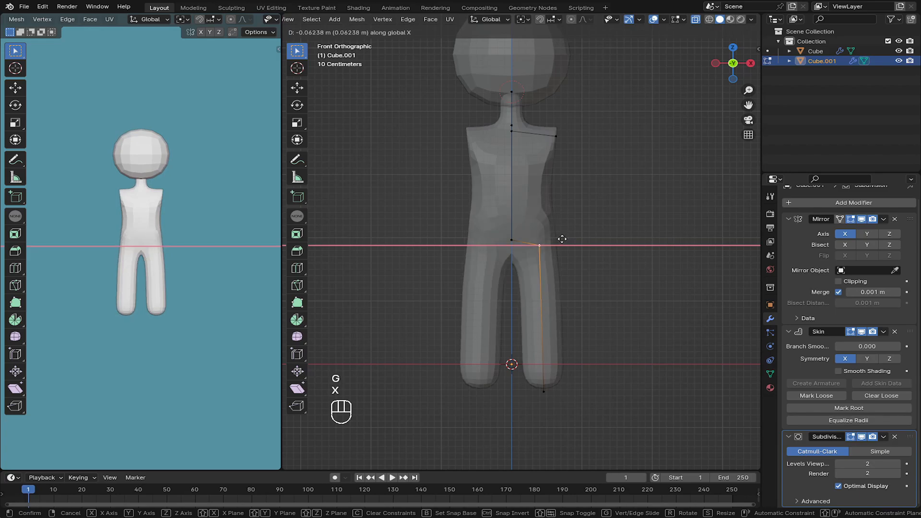
pyautogui.click(563, 239)
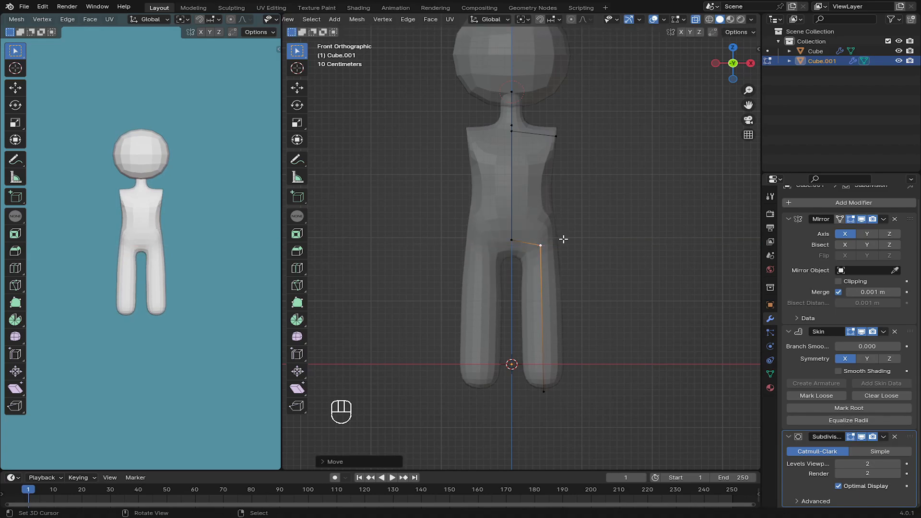
# Step: Select the top and bottom vertices of the torso's centre line and subdivide the edge between them
pyautogui.click(516, 192)
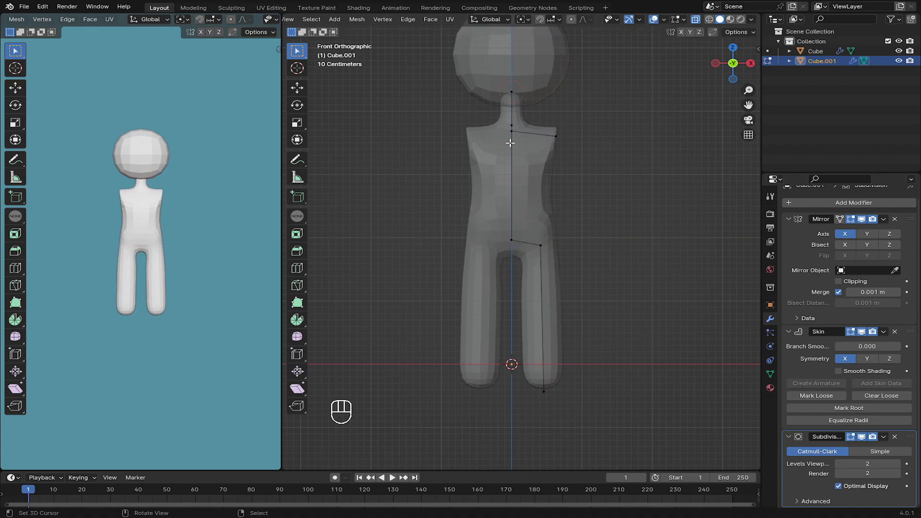
pyautogui.keyDown('shift'); pyautogui.rightClick(514, 243); pyautogui.keyUp('shift')
pyautogui.press('w')
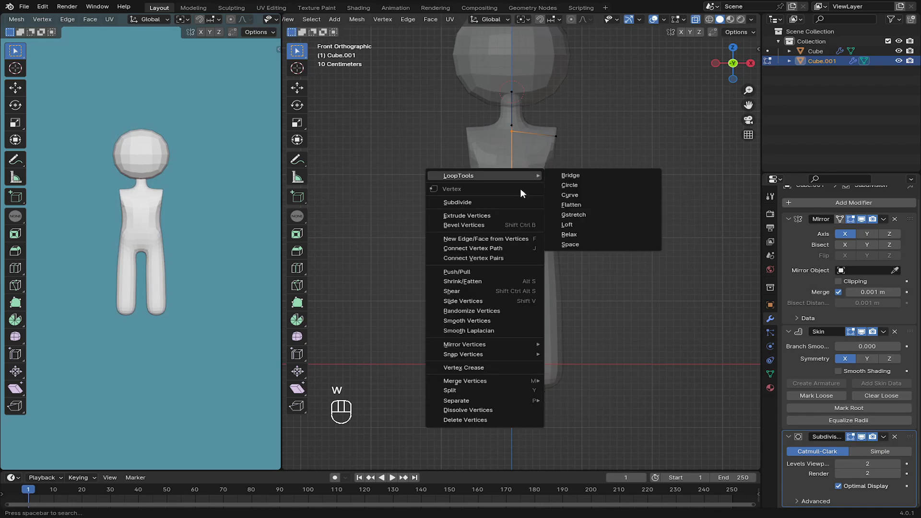
pyautogui.press('Escape')
pyautogui.press('w')
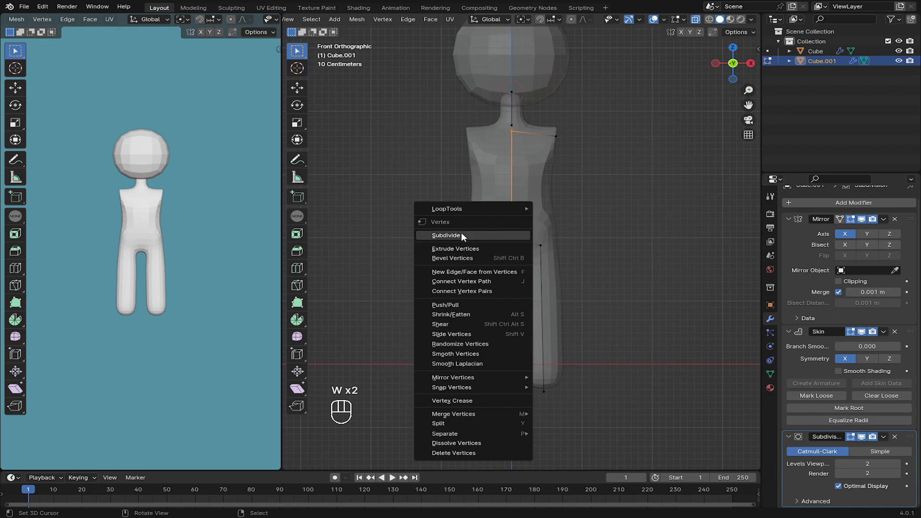
pyautogui.click(461, 232)
# Step: Move the new middle vertex of the torso's centre line down along Z to waist height, just above the pelvis vertex
pyautogui.scroll(2, 467, 228)
pyautogui.rightClick(507, 162)
pyautogui.press('g')
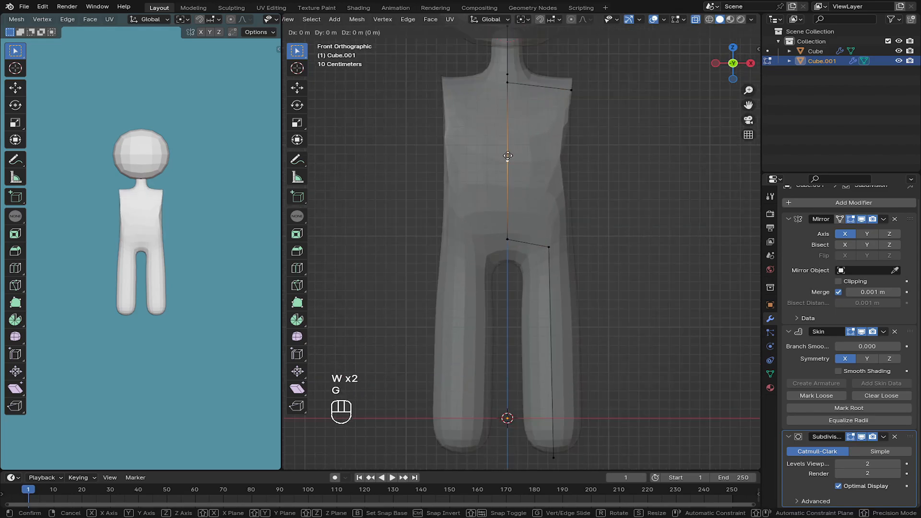
pyautogui.press('z')
pyautogui.click(506, 205)
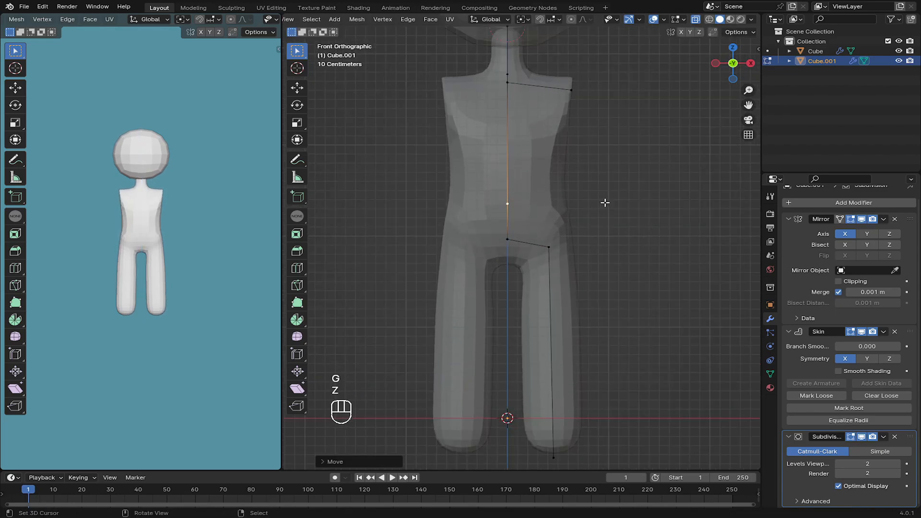
# Step: Scale the waist vertex's skin radius to about 0.7 to narrow the waist, and lower the vertex about 0.016 m along Z
pyautogui.hotkey('ctrl', 'a')
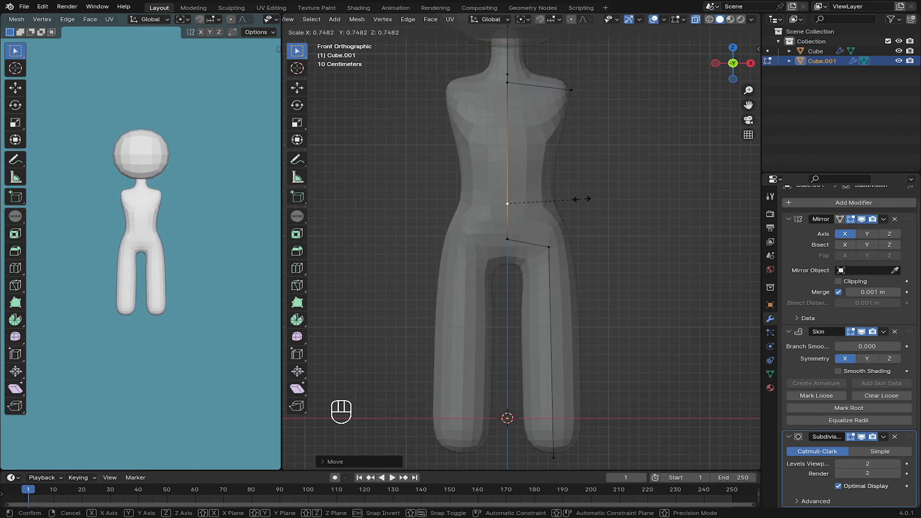
pyautogui.click(575, 199)
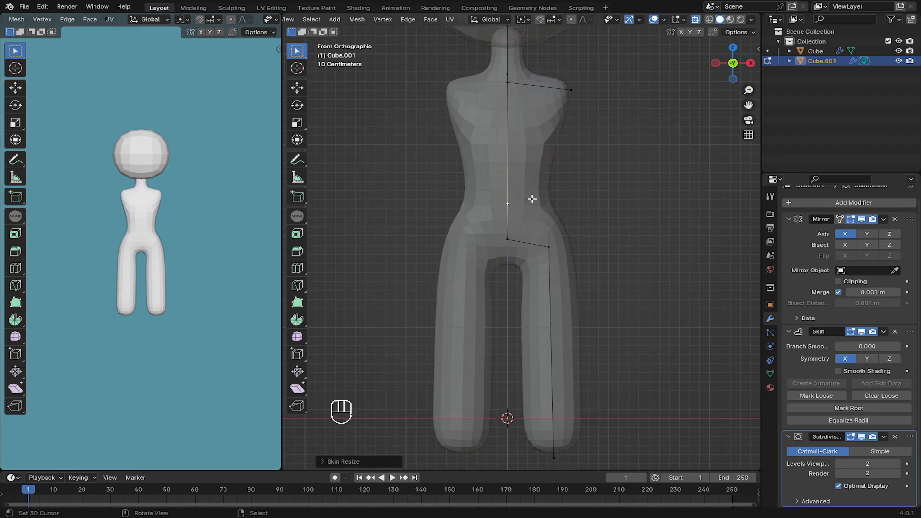
pyautogui.press('g')
pyautogui.press('z')
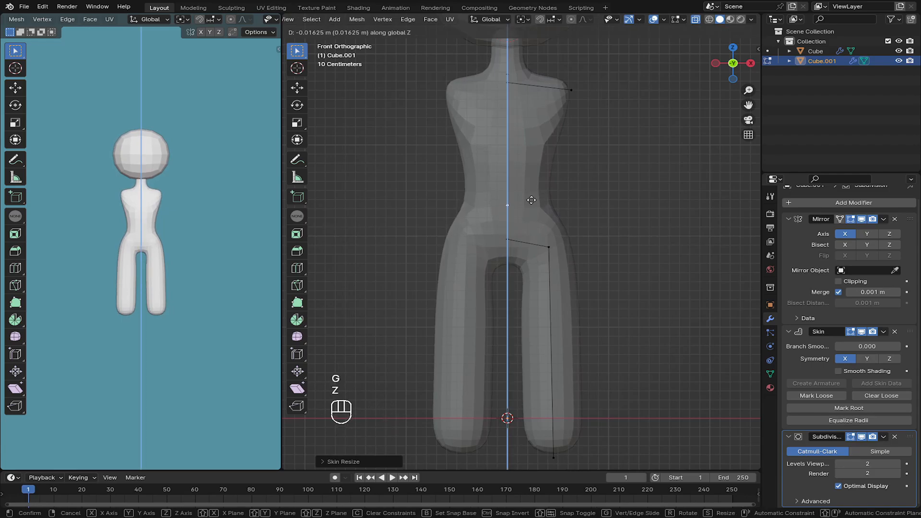
pyautogui.click(531, 200)
# Step: Raise the centre vertex of the pelvis slightly along Z to lift the crotch between the legs
pyautogui.click(513, 238)
pyautogui.press('g')
pyautogui.press('z')
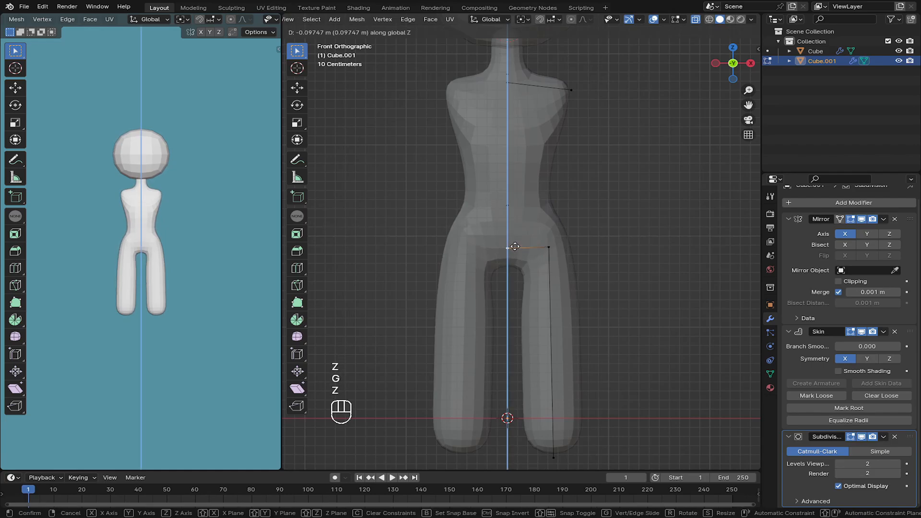
pyautogui.click(516, 233)
pyautogui.press('g')
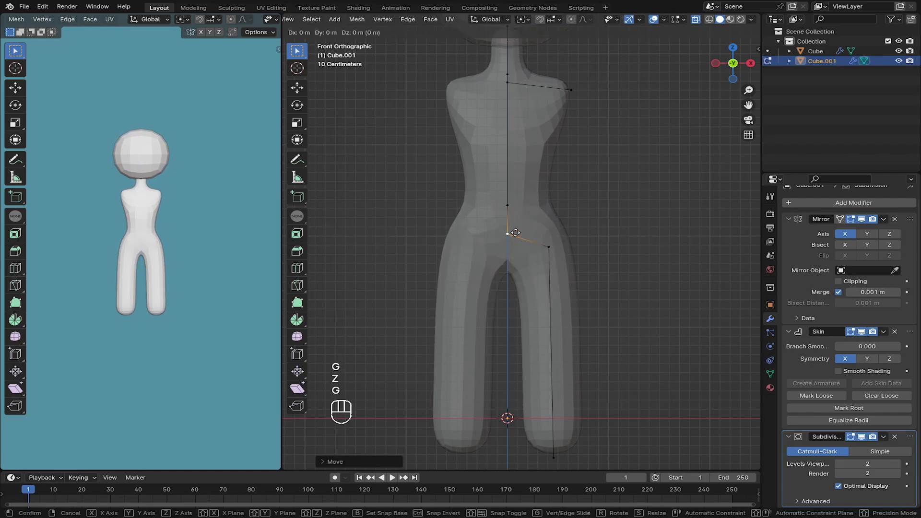
pyautogui.press('z')
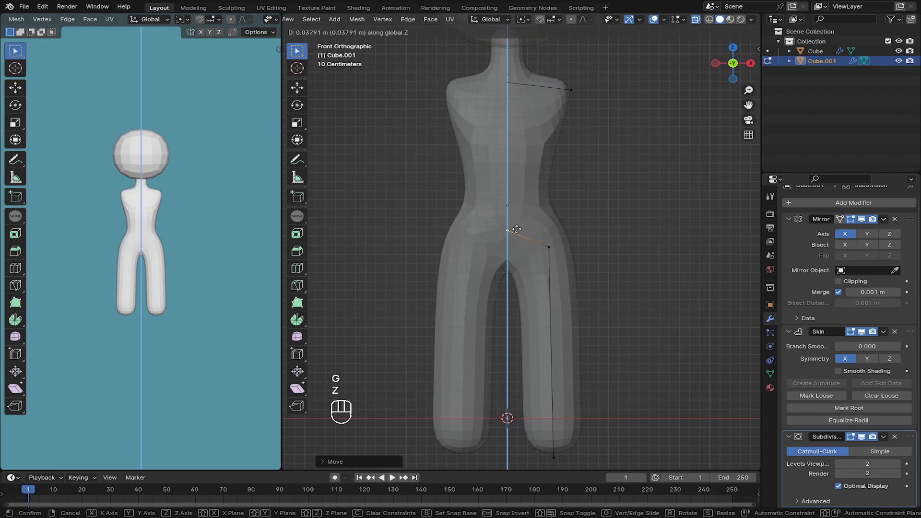
pyautogui.click(517, 229)
# Step: Extrude the shoulder vertex outward along X by a little over 1.5 m to form a straight horizontal arm
pyautogui.scroll(-3, 543, 276)
pyautogui.keyDown('shift'); pyautogui.moveTo(530, 306); pyautogui.dragTo(525, 271, button='middle'); pyautogui.keyUp('shift')
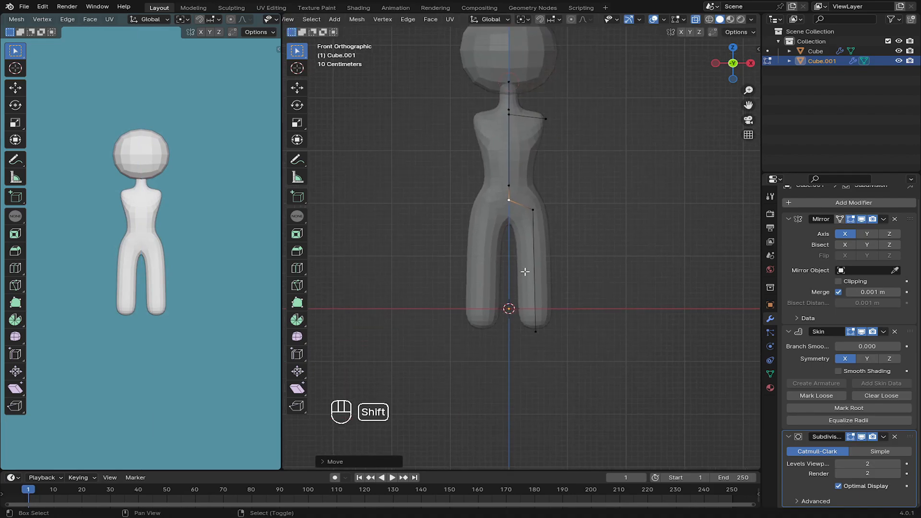
pyautogui.scroll(1, 520, 228)
pyautogui.keyDown('shift'); pyautogui.moveTo(531, 131); pyautogui.dragTo(537, 171, button='middle'); pyautogui.keyUp('shift')
pyautogui.click(555, 140)
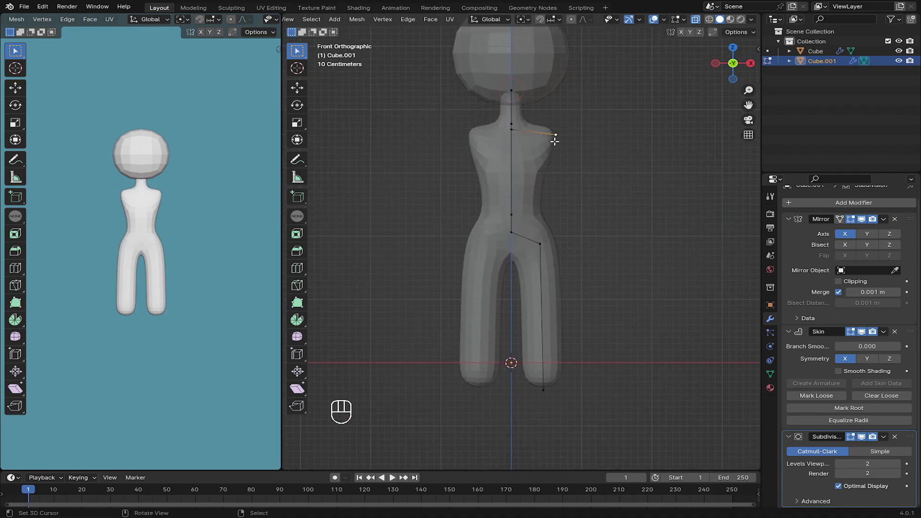
pyautogui.keyDown('shift'); pyautogui.moveTo(553, 140); pyautogui.dragTo(460, 189, button='middle'); pyautogui.keyUp('shift')
pyautogui.scroll(4, 513, 216)
pyautogui.scroll(2, 545, 222)
pyautogui.press('KP_1')
pyautogui.scroll(-3, 460, 253)
pyautogui.keyDown('shift'); pyautogui.moveTo(541, 179); pyautogui.dragTo(521, 189, button='middle'); pyautogui.keyUp('shift')
pyautogui.scroll(-1, 522, 189)
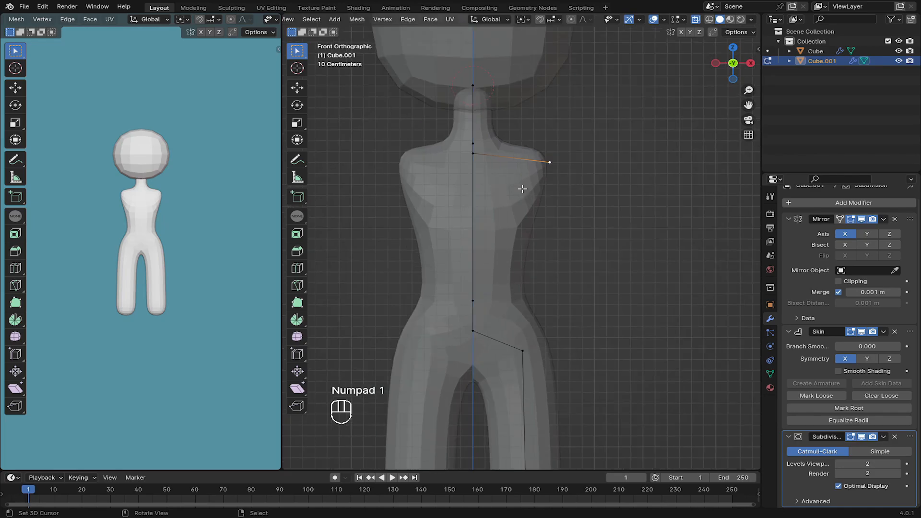
pyautogui.press('e')
pyautogui.press('x')
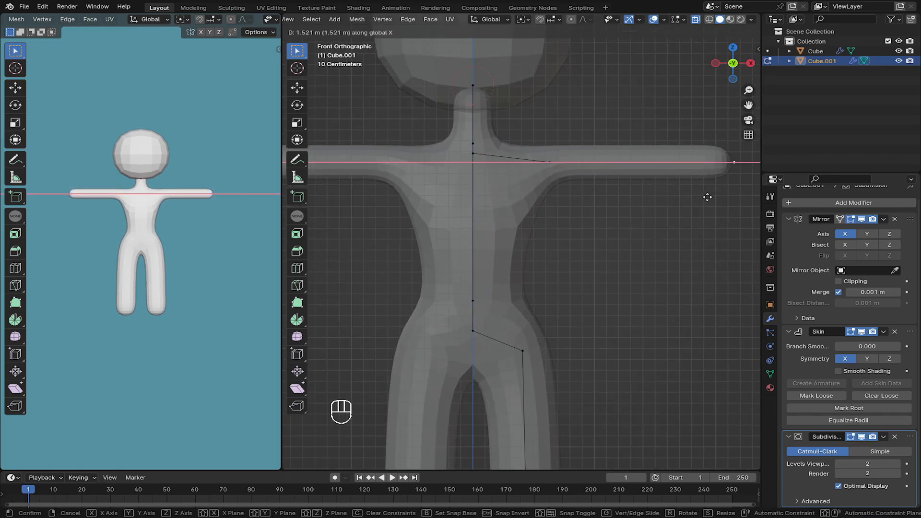
pyautogui.click(727, 197)
# Step: Examine the new arm's length and thickness from the front, top and bottom views
pyautogui.scroll(-5, 654, 185)
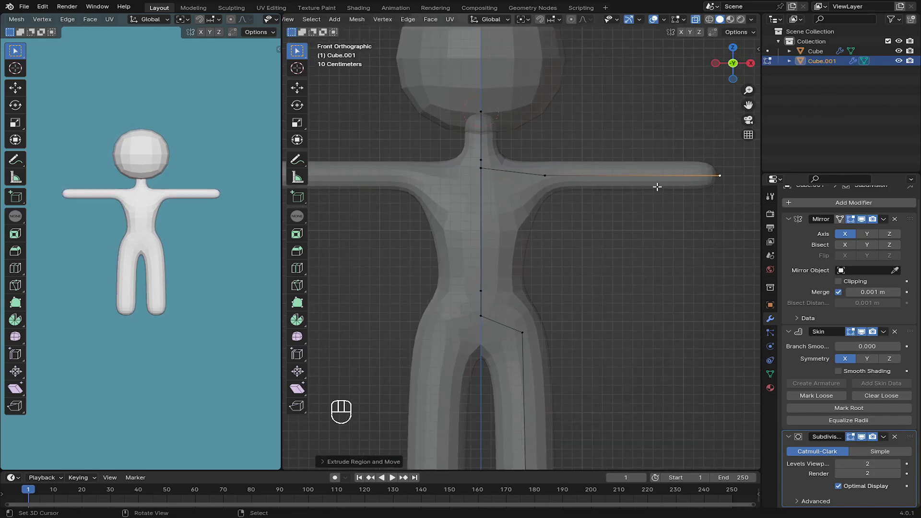
pyautogui.scroll(2, 539, 249)
pyautogui.scroll(3, 531, 264)
pyautogui.keyDown('shift'); pyautogui.moveTo(541, 165); pyautogui.dragTo(465, 310, button='middle'); pyautogui.keyUp('shift')
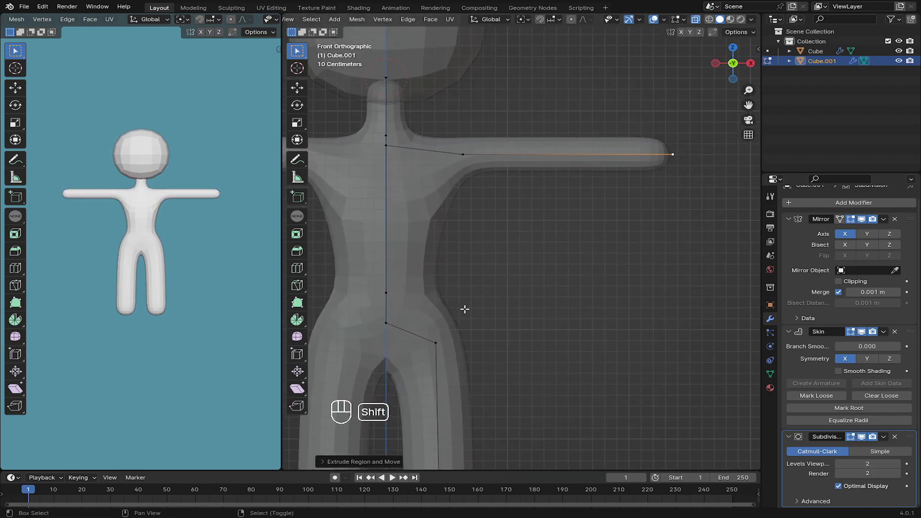
pyautogui.scroll(-2, 465, 311)
pyautogui.keyDown('shift'); pyautogui.moveTo(582, 140); pyautogui.dragTo(517, 155, button='middle'); pyautogui.keyUp('shift')
pyautogui.scroll(2, 535, 187)
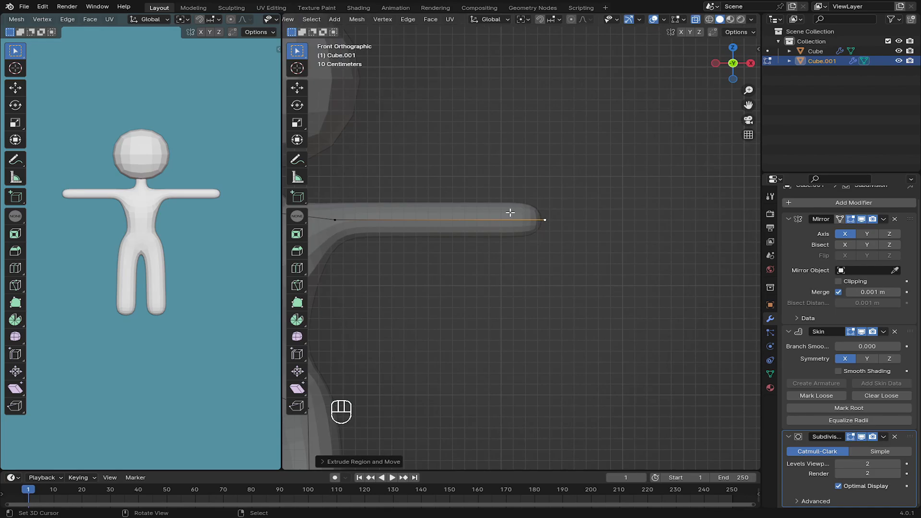
pyautogui.press('KP_7')
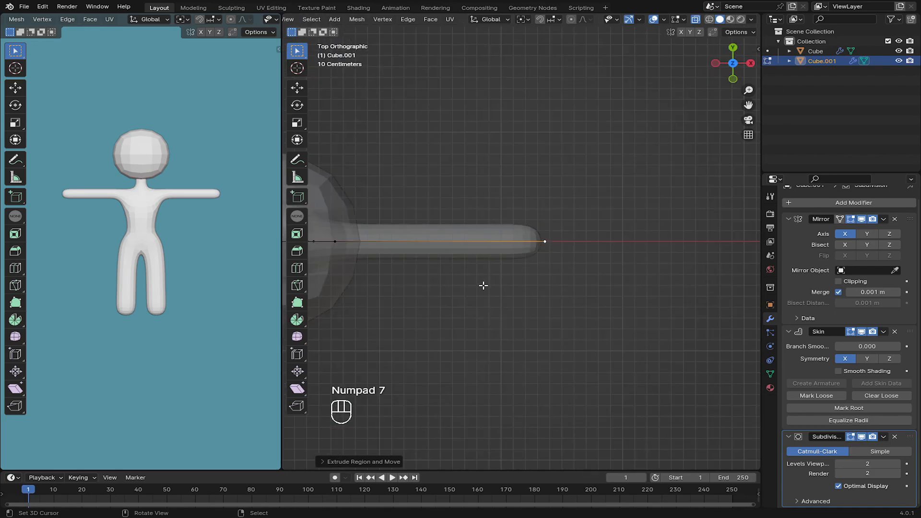
pyautogui.press('KP_9')
pyautogui.press('KP_7')
pyautogui.press('KP_9')
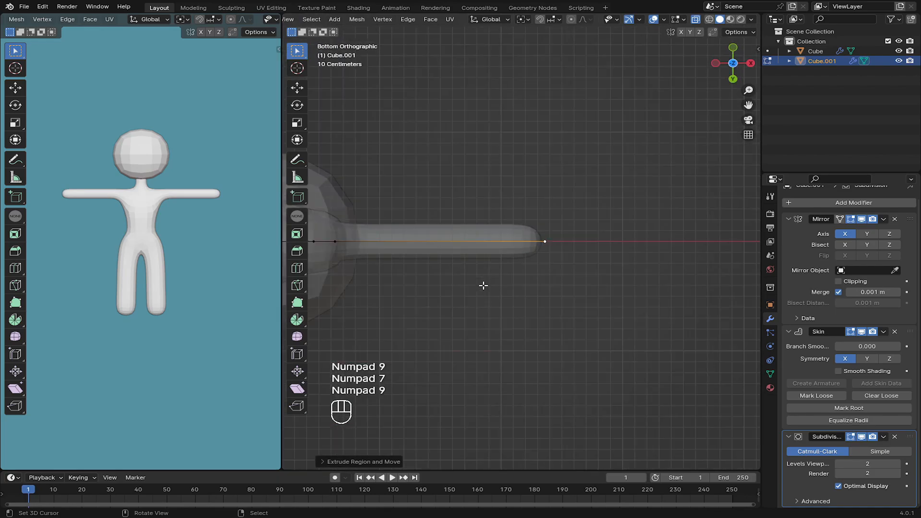
pyautogui.scroll(-5, 483, 285)
pyautogui.keyDown('shift'); pyautogui.moveTo(492, 269); pyautogui.dragTo(491, 263, button='middle'); pyautogui.keyUp('shift')
pyautogui.scroll(2, 494, 262)
pyautogui.press('g')
pyautogui.press('y')
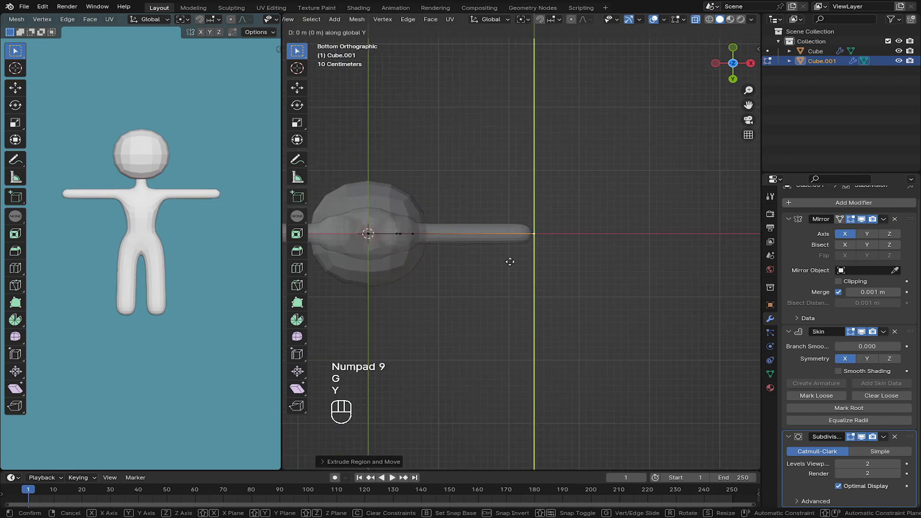
pyautogui.rightClick(510, 262)
# Step: Lengthen the arm by moving its end vertex about 0.19 m outward along X
pyautogui.press('g')
pyautogui.press('x')
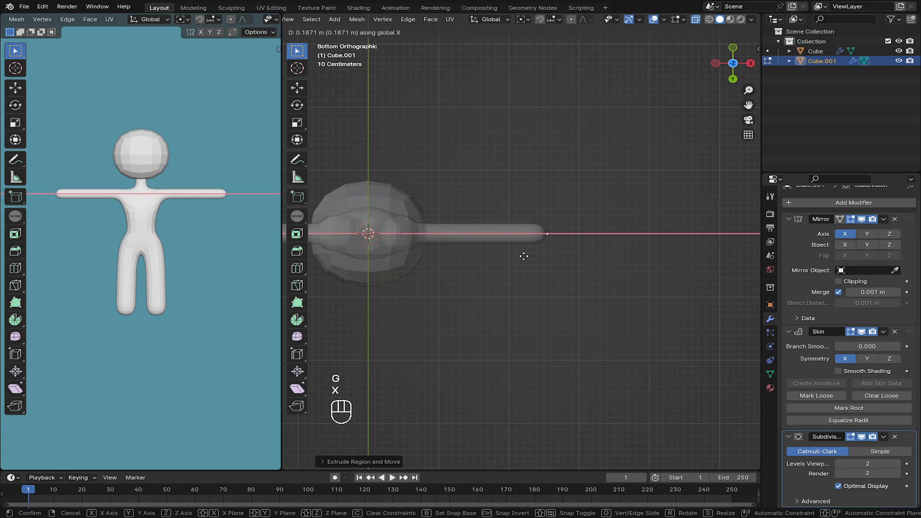
pyautogui.click(524, 256)
pyautogui.moveTo(445, 306); pyautogui.dragTo(458, 384, button='middle')
pyautogui.press('KP_1')
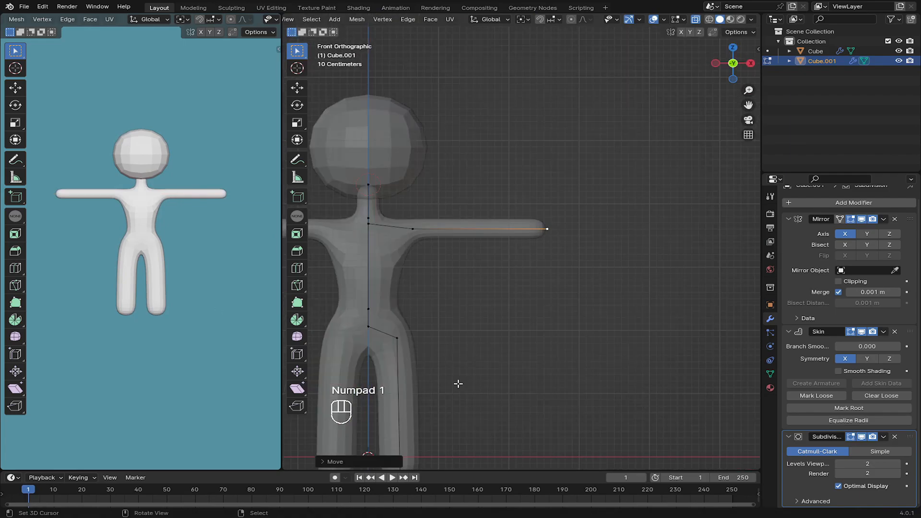
# Step: Select the leg's bottom vertex and extrude it a very short distance down along Z to flatten the end of the leg
pyautogui.scroll(-2, 568, 211)
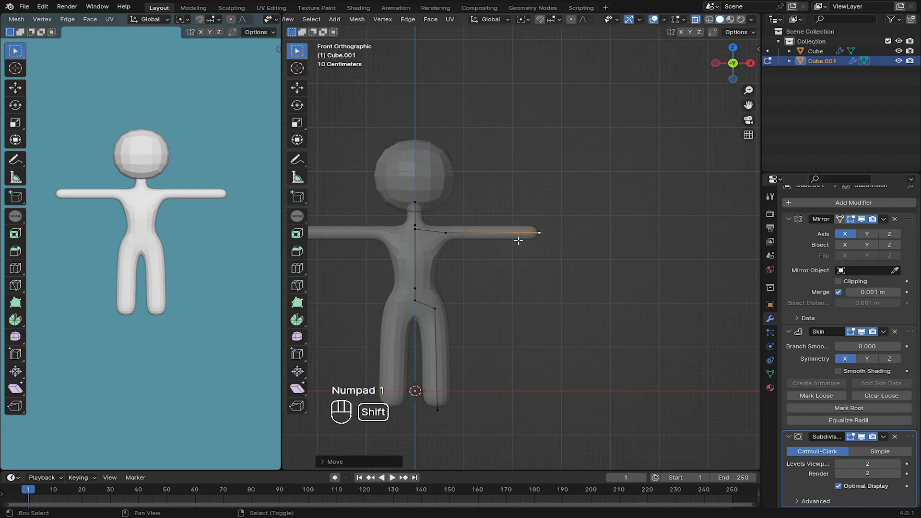
pyautogui.keyDown('shift'); pyautogui.moveTo(451, 240); pyautogui.dragTo(512, 167, button='middle'); pyautogui.keyUp('shift')
pyautogui.click(500, 336)
pyautogui.keyDown('shift'); pyautogui.moveTo(500, 335); pyautogui.dragTo(485, 294, button='middle'); pyautogui.keyUp('shift')
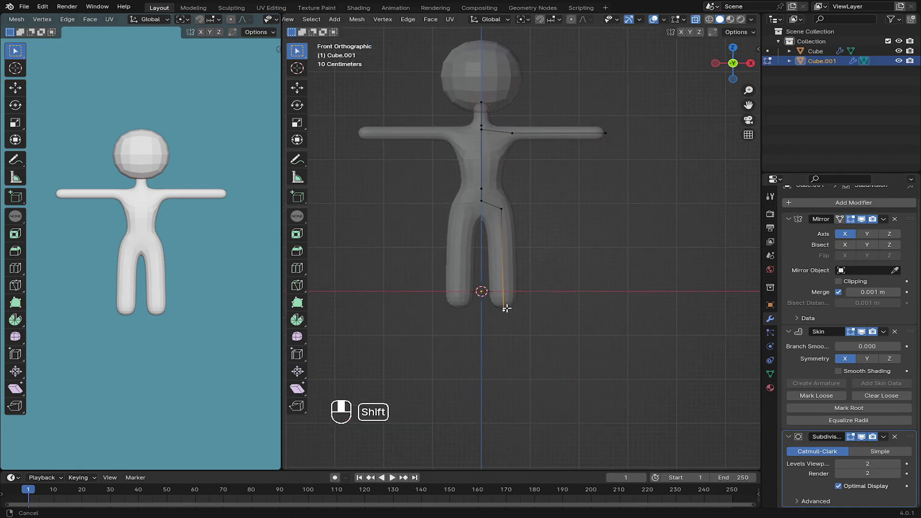
pyautogui.scroll(4, 510, 287)
pyautogui.scroll(2, 513, 290)
pyautogui.keyDown('shift'); pyautogui.moveTo(494, 245); pyautogui.dragTo(510, 323, button='middle'); pyautogui.keyUp('shift')
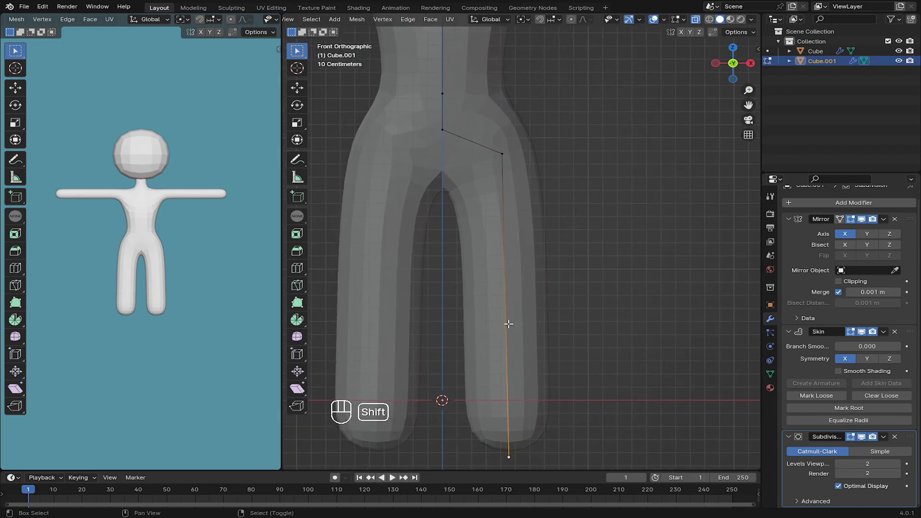
pyautogui.scroll(-2, 562, 260)
pyautogui.keyDown('shift'); pyautogui.moveTo(563, 260); pyautogui.dragTo(561, 162, button='middle'); pyautogui.keyUp('shift')
pyautogui.scroll(2, 549, 229)
pyautogui.keyDown('shift'); pyautogui.moveTo(533, 268); pyautogui.dragTo(542, 239, button='middle'); pyautogui.keyUp('shift')
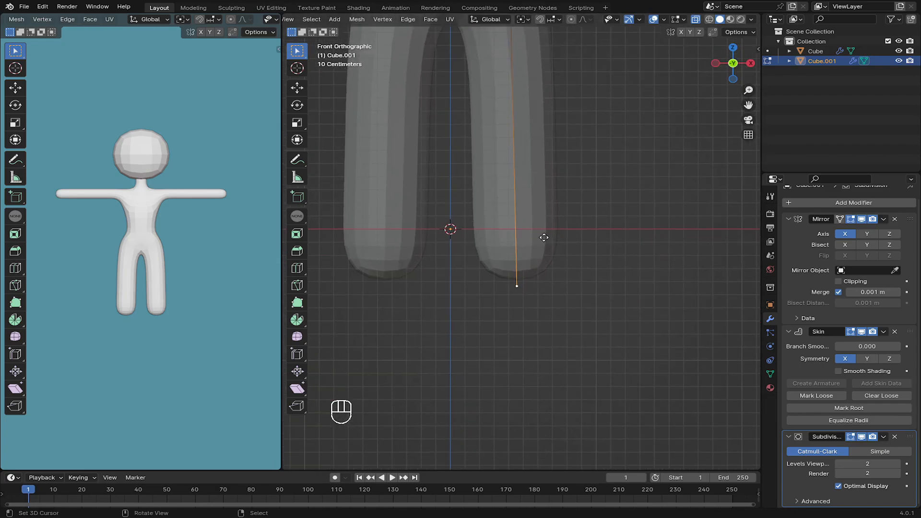
pyautogui.press('e')
pyautogui.press('z')
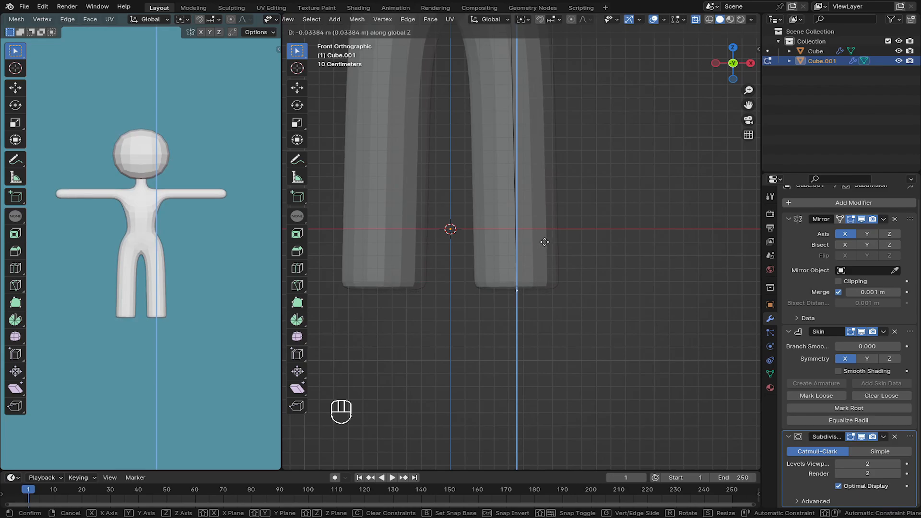
pyautogui.click(545, 243)
pyautogui.press('a')
pyautogui.hotkey('ctrl', 'a')
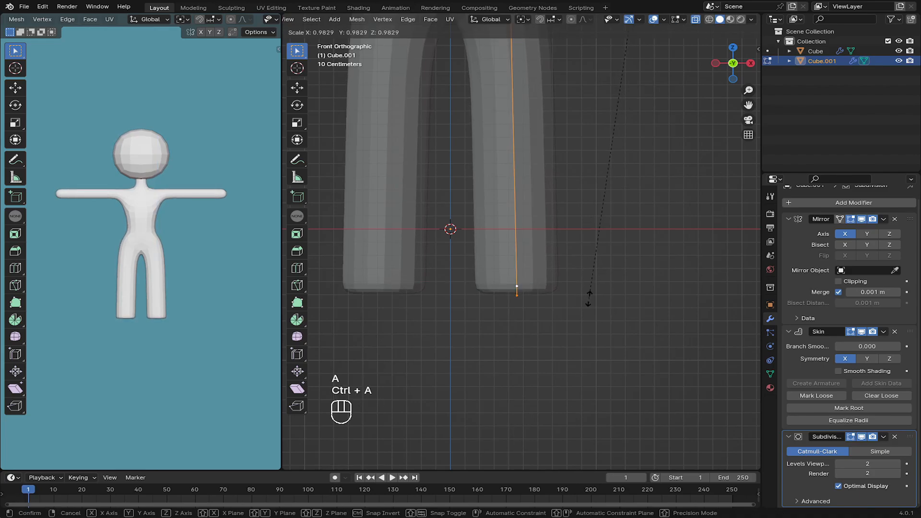
pyautogui.click(588, 297)
# Step: Select the lowest leg vertex and scale its skin radius to about 0.5 to taper the end of the leg
pyautogui.scroll(-4, 574, 208)
pyautogui.scroll(3, 517, 265)
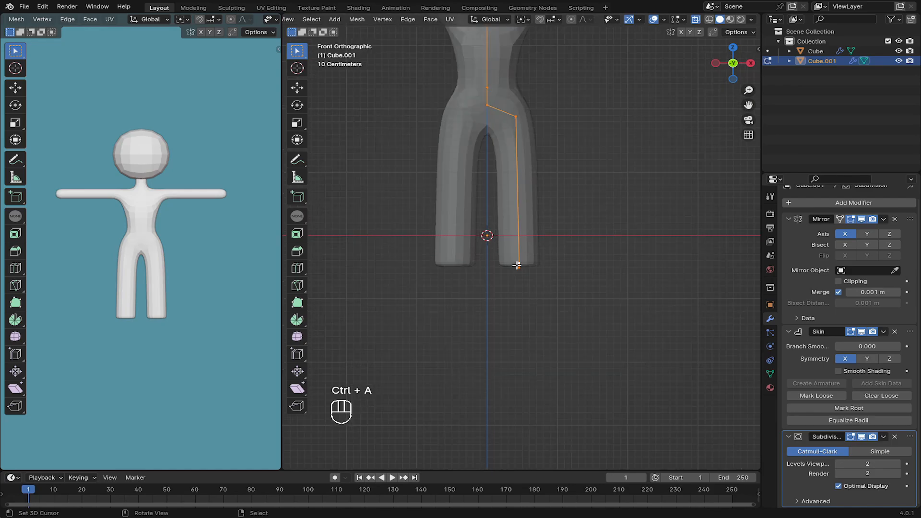
pyautogui.click(518, 264)
pyautogui.click(518, 265)
pyautogui.scroll(3, 521, 266)
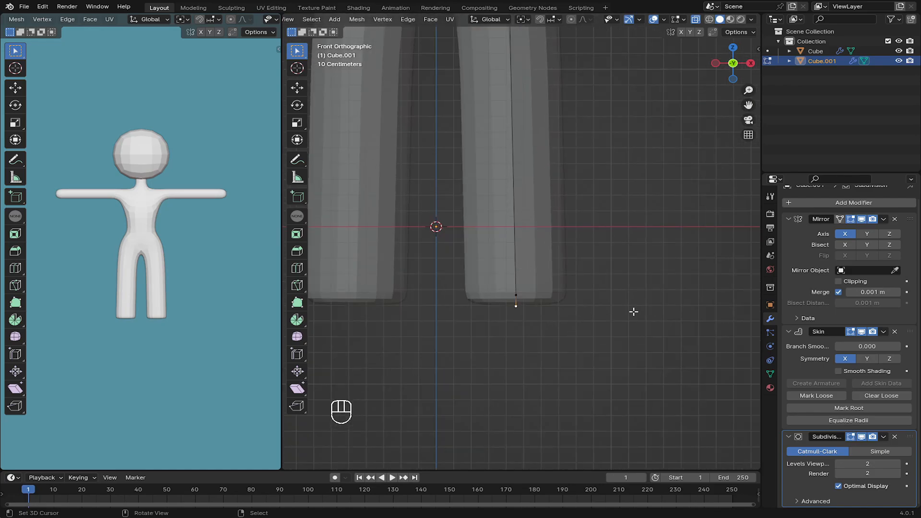
pyautogui.hotkey('ctrl', 'a')
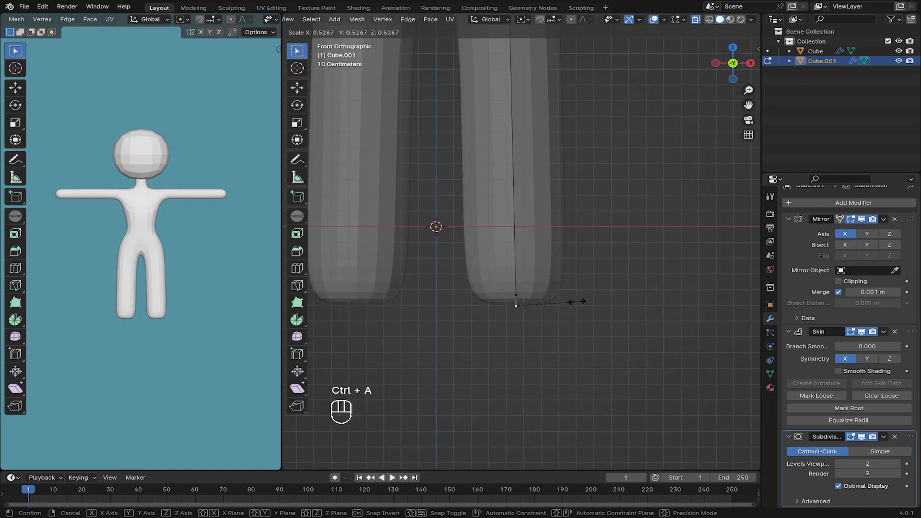
pyautogui.click(573, 302)
# Step: Extrude the lowest leg vertex in place, and extrude again about 0.5 m down along Z to start the ankle
pyautogui.keyDown('shift'); pyautogui.moveTo(525, 311); pyautogui.dragTo(528, 260, button='middle'); pyautogui.keyUp('shift')
pyautogui.press('e')
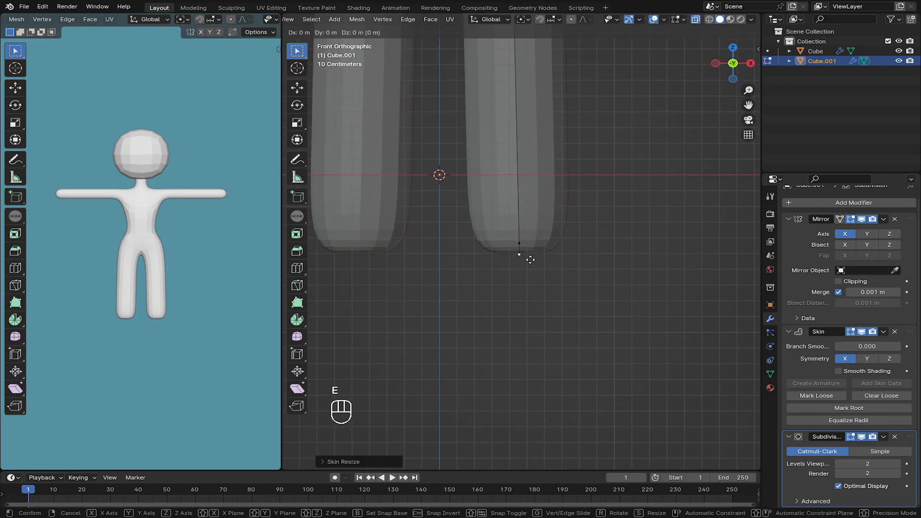
pyautogui.click(531, 259)
pyautogui.press('e')
pyautogui.press('z')
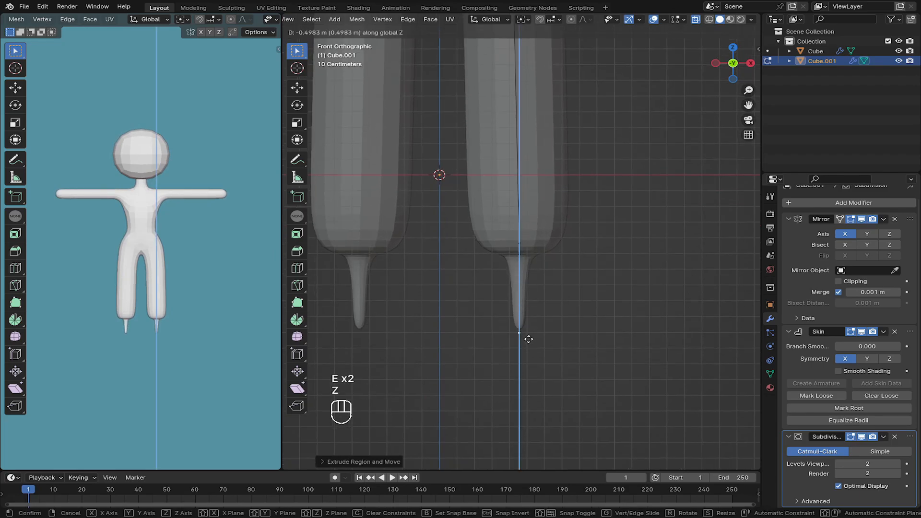
pyautogui.click(527, 343)
# Step: Move the overlapping vertex at the top of the ankle slightly down along Z, separating it from the leg's end
pyautogui.press('g')
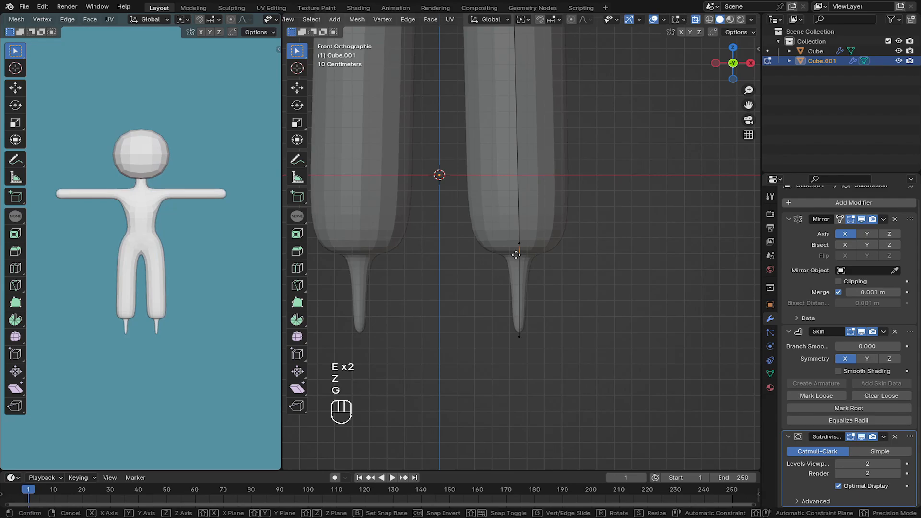
pyautogui.press('z')
pyautogui.click(521, 260)
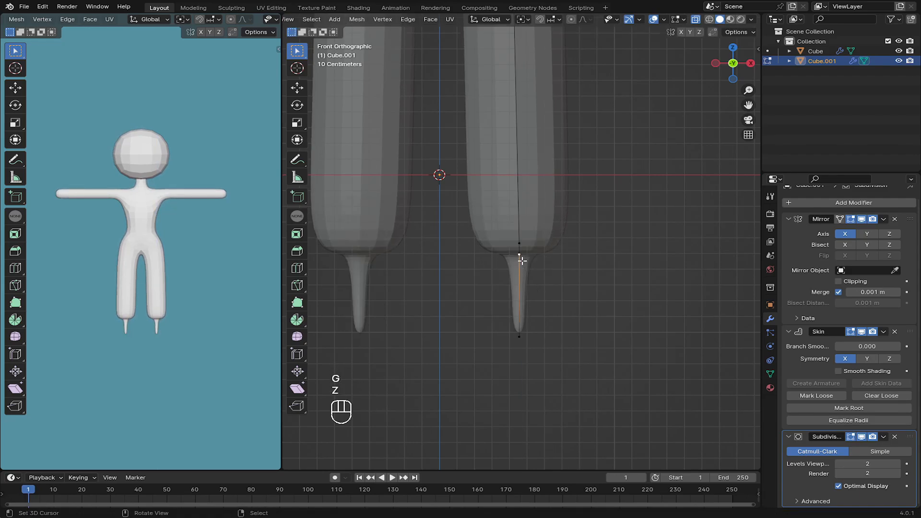
pyautogui.press('g')
pyautogui.press('z')
pyautogui.click(520, 273)
# Step: Select both ankle vertices and scale their skin radius to adjust the ankle's thickness
pyautogui.keyDown('shift'); pyautogui.rightClick(516, 342); pyautogui.keyUp('shift')
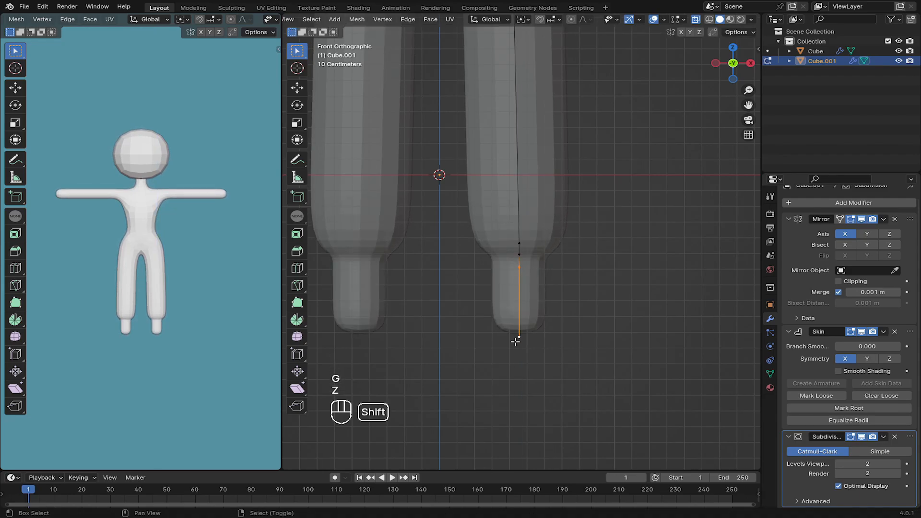
pyautogui.hotkey('ctrl', 'a')
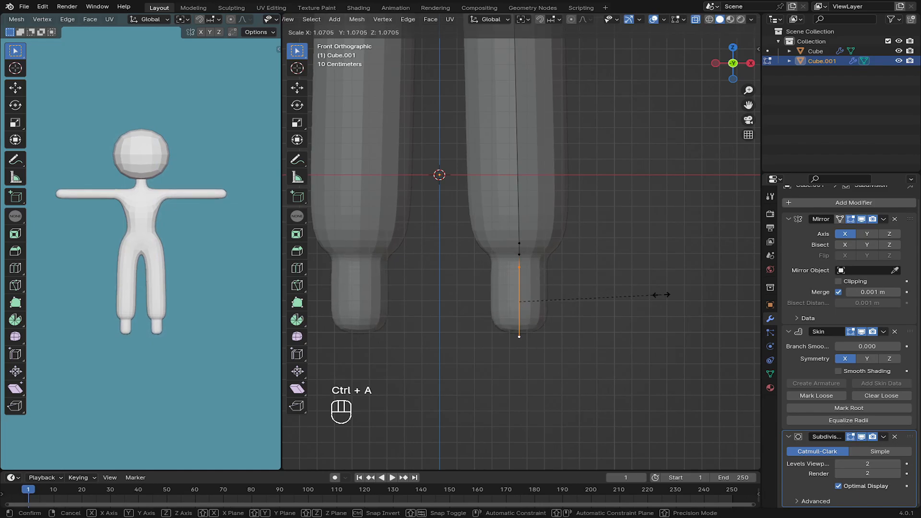
pyautogui.click(561, 282)
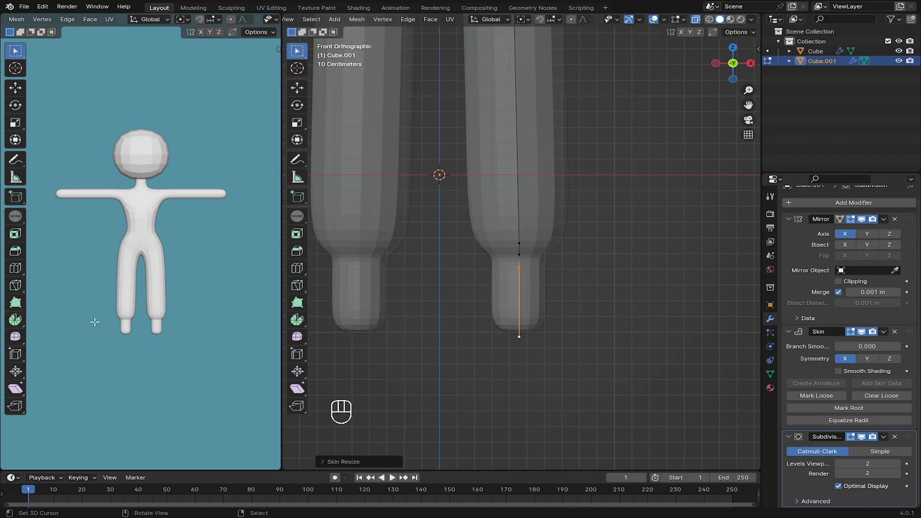
# Step: Subdivide the short edge between the leg's end and the ankle, and move the new vertex about 0.05 m up along Z
pyautogui.click(520, 263)
pyautogui.scroll(2, 523, 264)
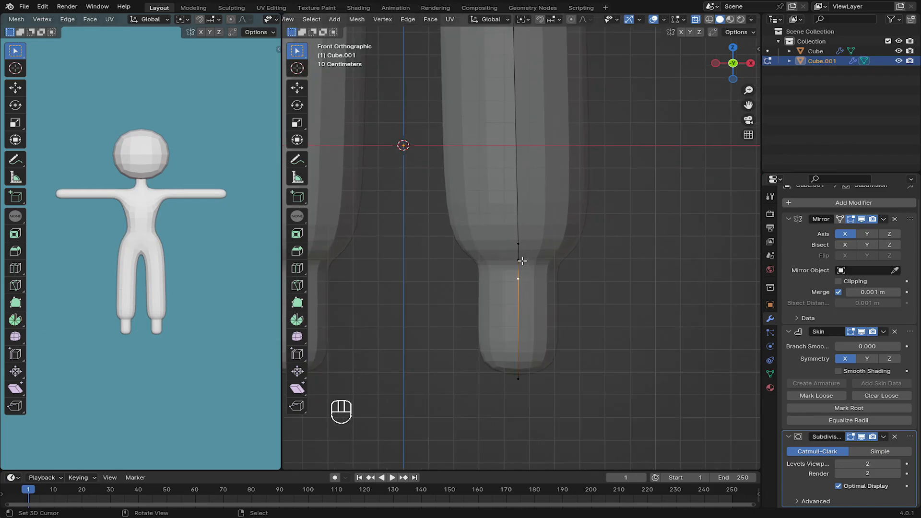
pyautogui.press('w')
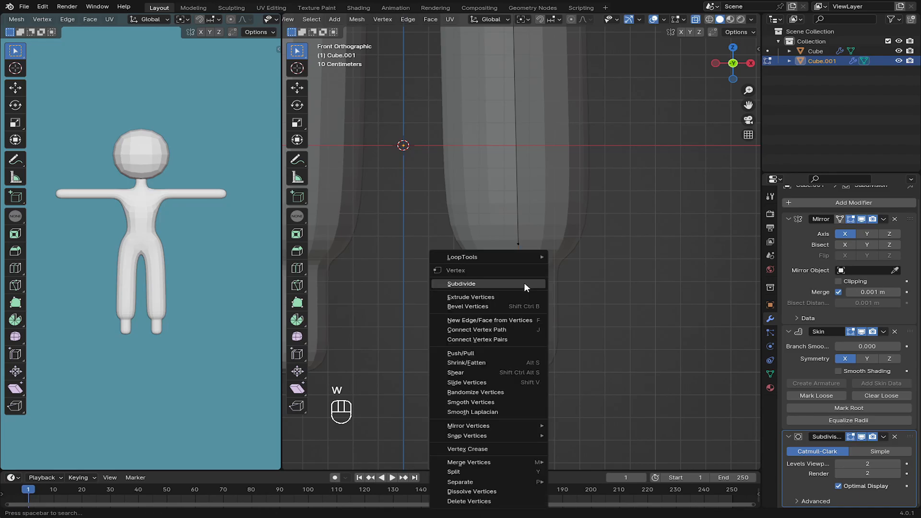
pyautogui.click(514, 283)
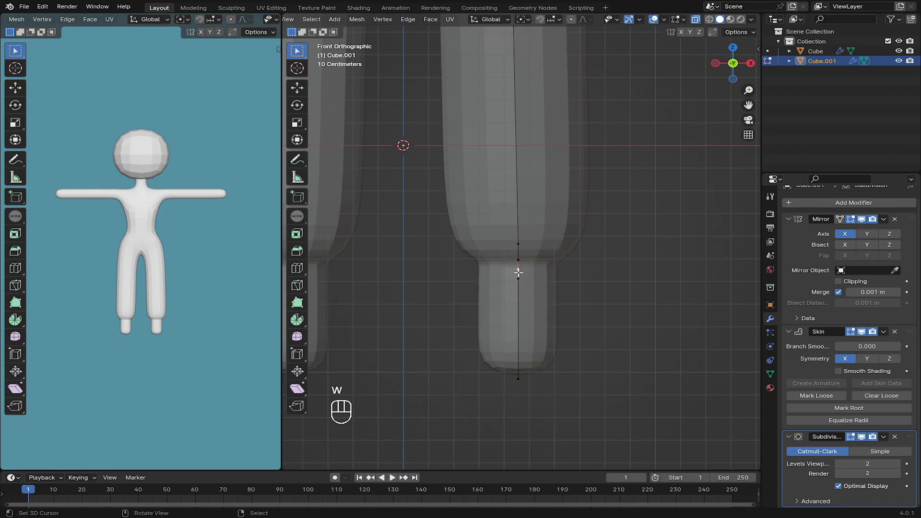
pyautogui.scroll(2, 519, 272)
pyautogui.press('g')
pyautogui.press('z')
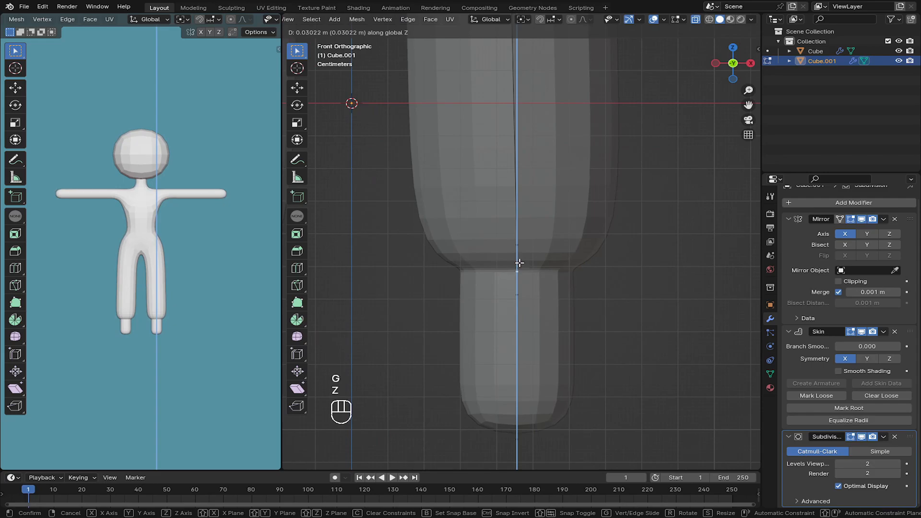
pyautogui.press('b')
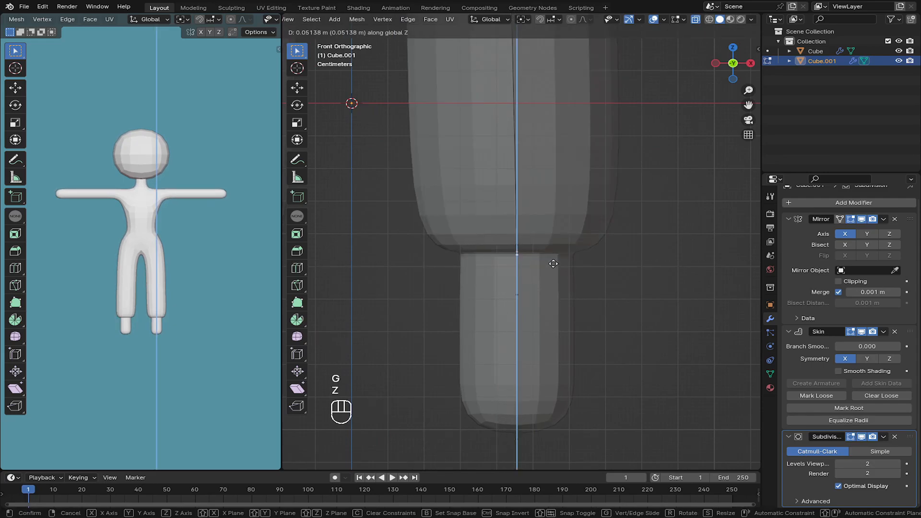
pyautogui.click(553, 263)
# Step: Select the ankle's three vertices and scale their skin radius to about 0.82 to slim the ankle
pyautogui.click(518, 293)
pyautogui.keyDown('shift'); pyautogui.click(513, 417); pyautogui.keyUp('shift')
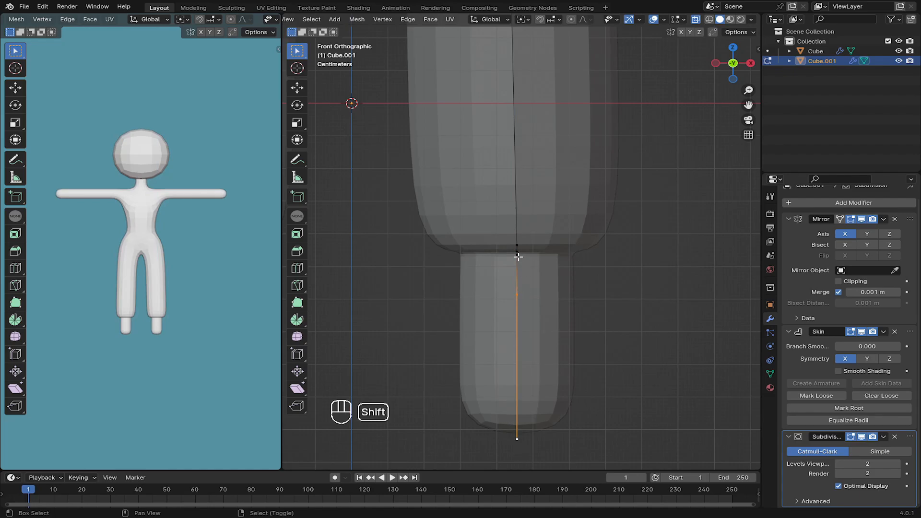
pyautogui.keyDown('shift'); pyautogui.click(517, 255); pyautogui.keyUp('shift')
pyautogui.hotkey('ctrl', 'a')
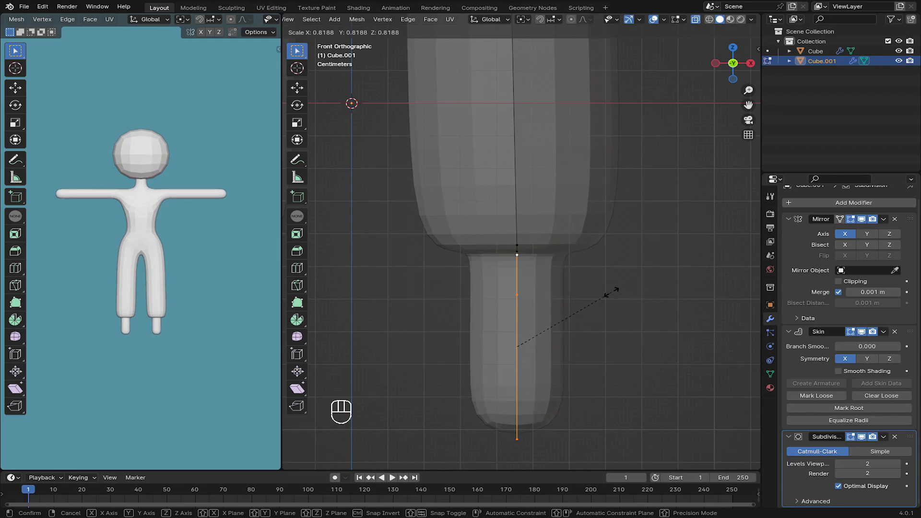
pyautogui.click(608, 292)
# Step: Move the three ankle vertices slightly up along Z, closer to the leg's end
pyautogui.press('g')
pyautogui.press('z')
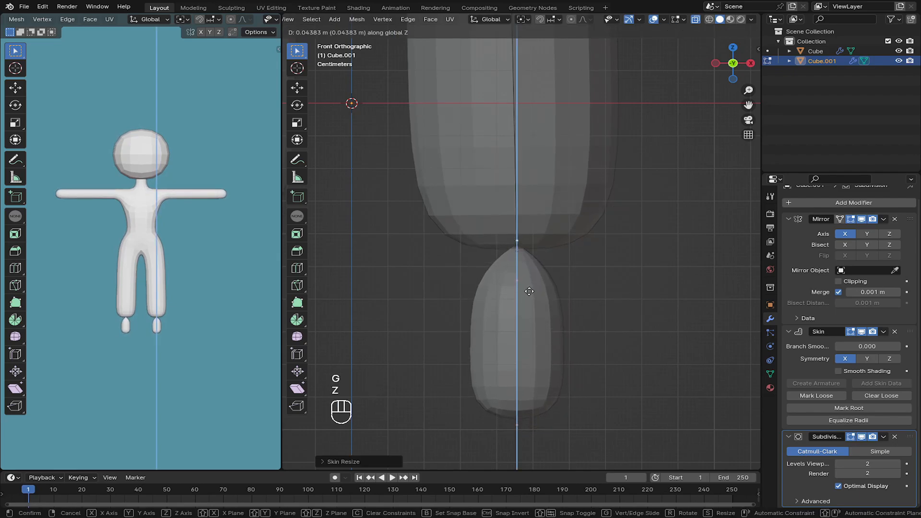
pyautogui.click(528, 304)
pyautogui.scroll(3, 526, 289)
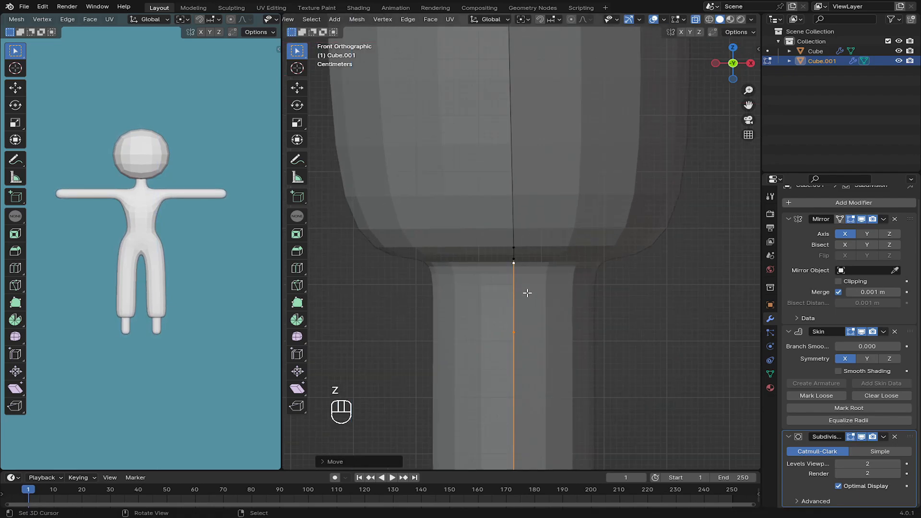
# Step: Move the closely spaced vertices where the leg meets the ankle slightly along Z to tighten the transition
pyautogui.click(515, 257)
pyautogui.press('g')
pyautogui.press('z')
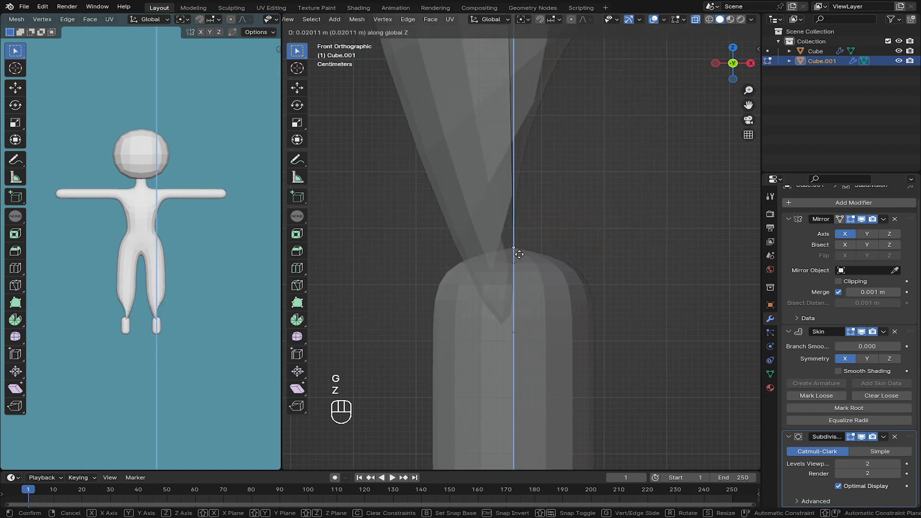
pyautogui.rightClick(516, 261)
pyautogui.keyDown('shift'); pyautogui.click(518, 266); pyautogui.keyUp('shift')
pyautogui.press('g')
pyautogui.press('z')
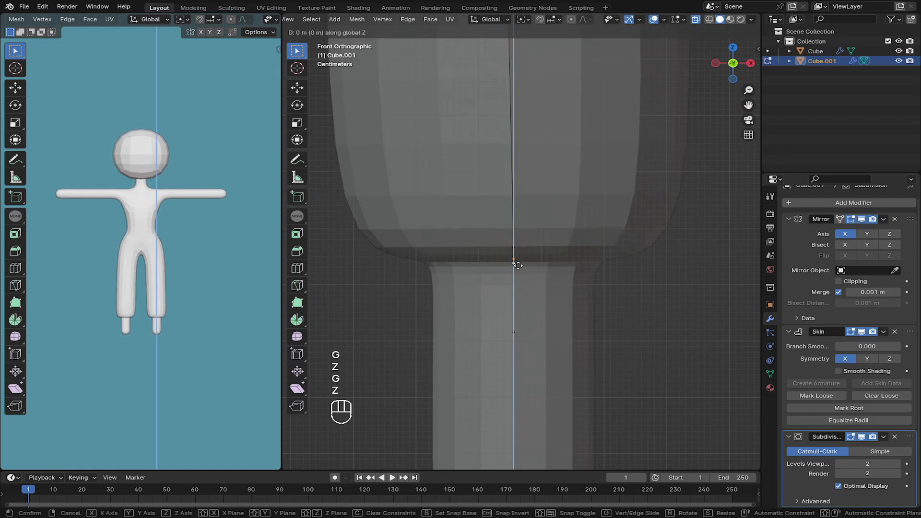
pyautogui.click(518, 258)
# Step: Scale down the skin radius of the vertices at the joint between the leg's end and the ankle
pyautogui.hotkey('ctrl', 'a')
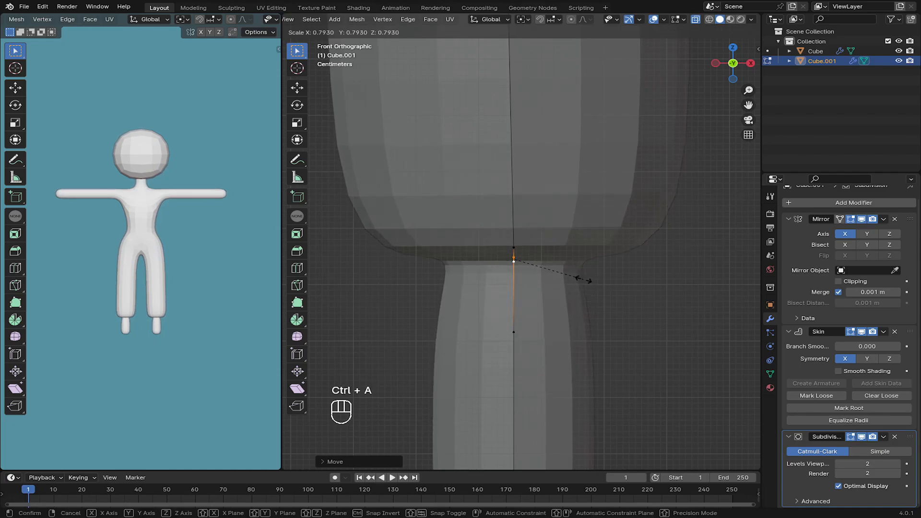
pyautogui.click(586, 279)
pyautogui.hotkey('ctrl', 'a')
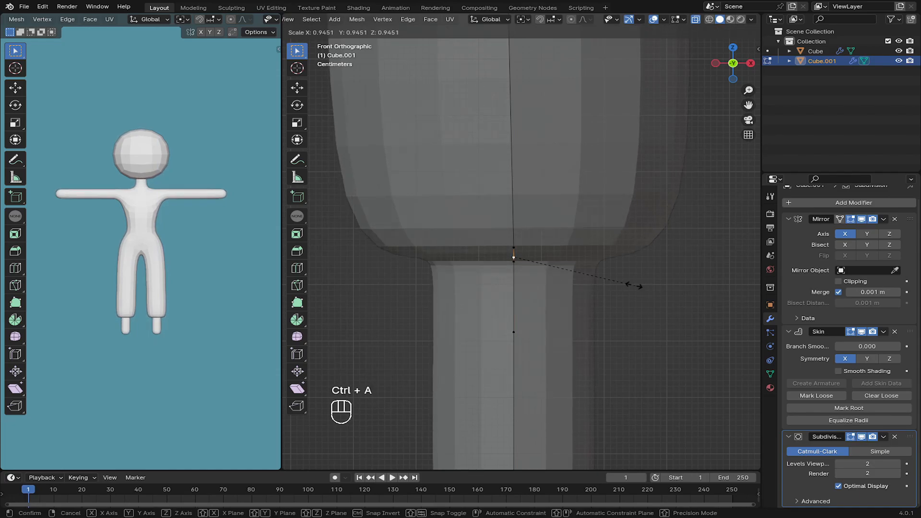
pyautogui.click(605, 279)
# Step: Resize the skin radius of the ankle's lowest vertex and move it slightly up along Z to shorten the ankle
pyautogui.scroll(-4, 605, 278)
pyautogui.keyDown('shift'); pyautogui.moveTo(587, 343); pyautogui.dragTo(549, 294, button='middle'); pyautogui.keyUp('shift')
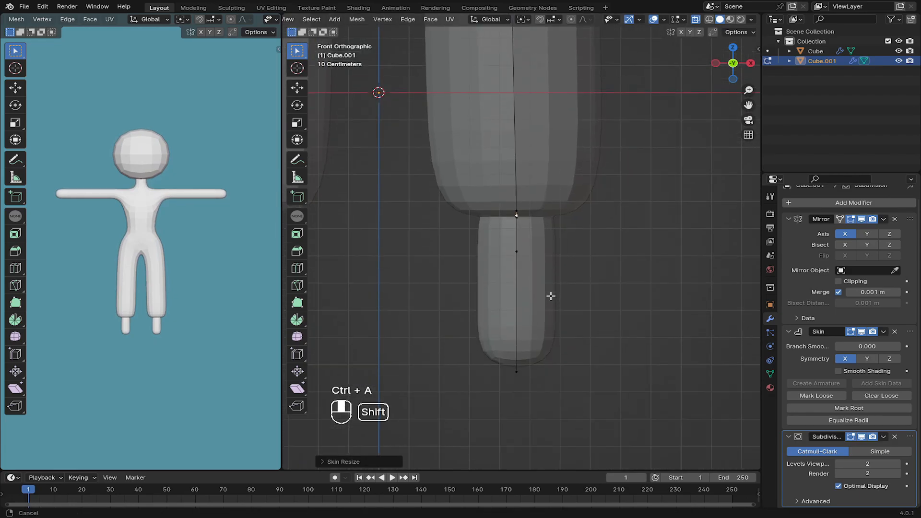
pyautogui.rightClick(500, 371)
pyautogui.hotkey('ctrl', 'a')
pyautogui.click(570, 351)
pyautogui.press('g')
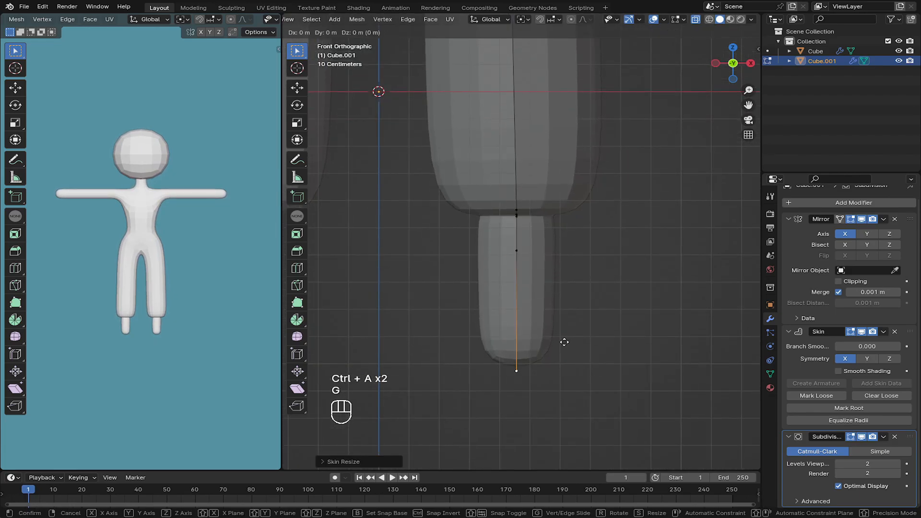
pyautogui.press('z')
pyautogui.click(565, 313)
# Step: In the right side view, extrude the ankle's lowest vertex about 0.5 m forward along negative Y to form the foot
pyautogui.scroll(-4, 513, 131)
pyautogui.keyDown('shift'); pyautogui.moveTo(512, 129); pyautogui.dragTo(521, 213, button='middle'); pyautogui.keyUp('shift')
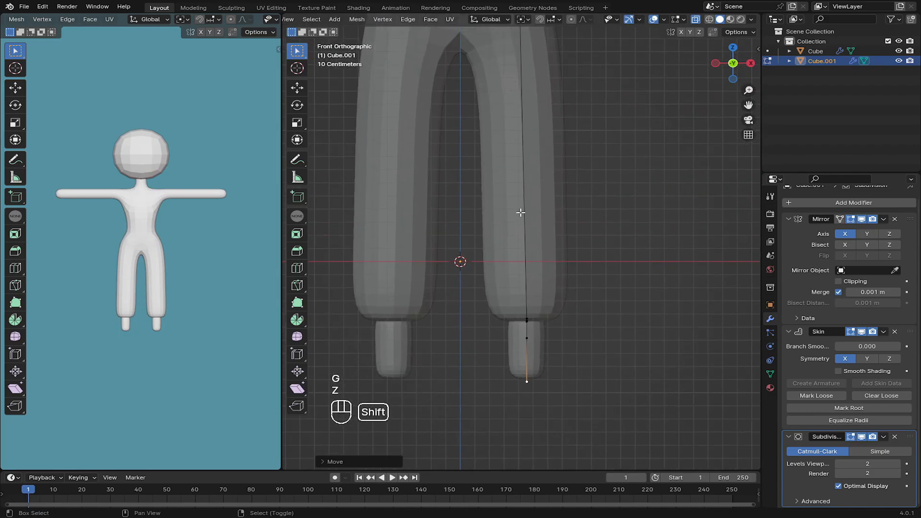
pyautogui.scroll(-3, 521, 213)
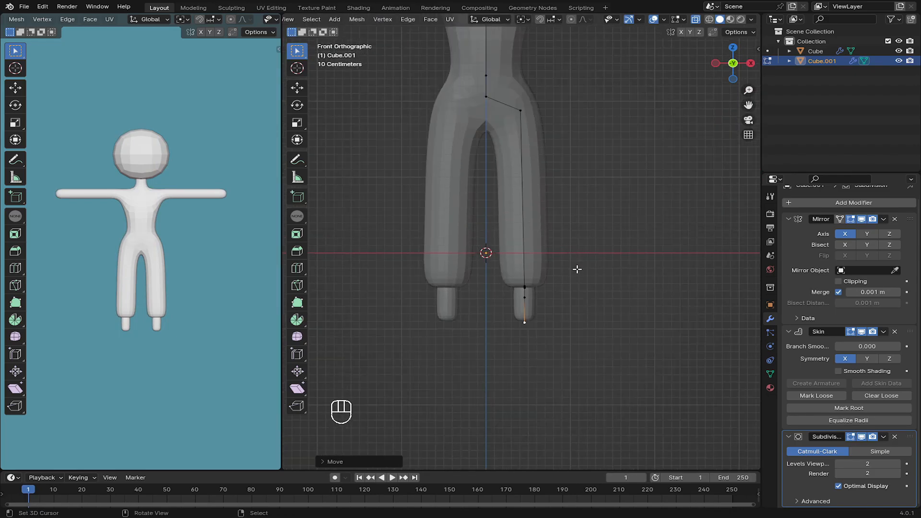
pyautogui.press('KP_3')
pyautogui.scroll(5, 514, 314)
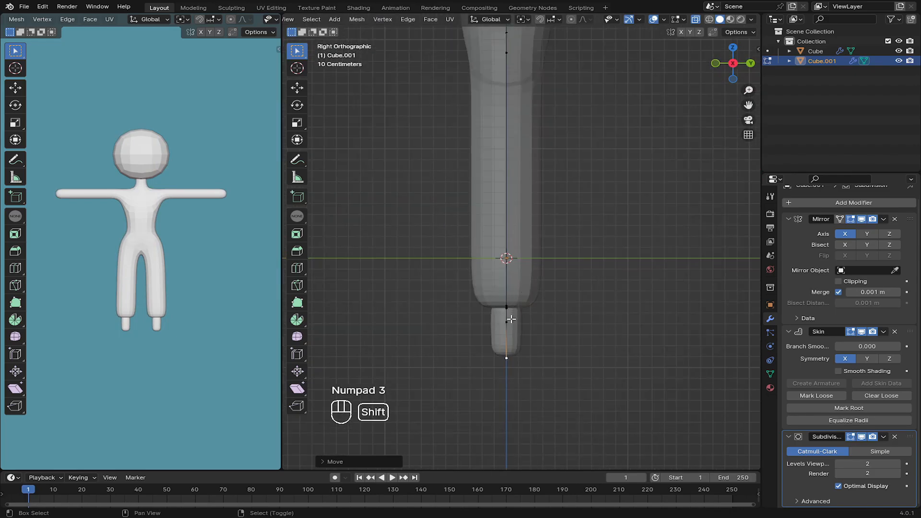
pyautogui.press('e')
pyautogui.press('y')
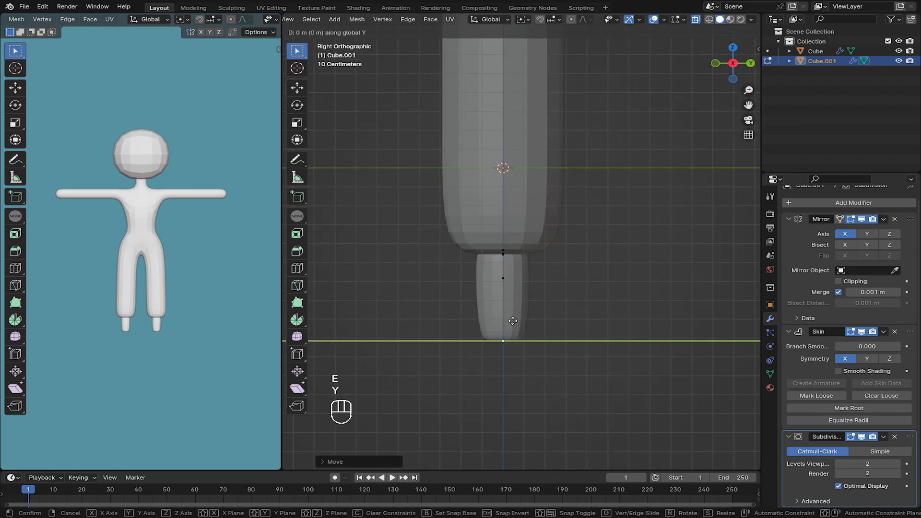
pyautogui.rightClick(512, 321)
pyautogui.press('g')
pyautogui.press('x')
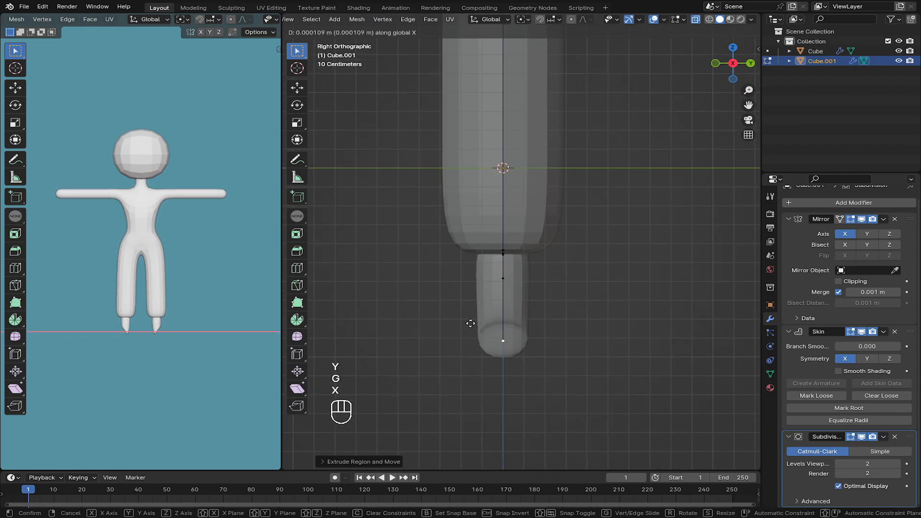
pyautogui.press('y')
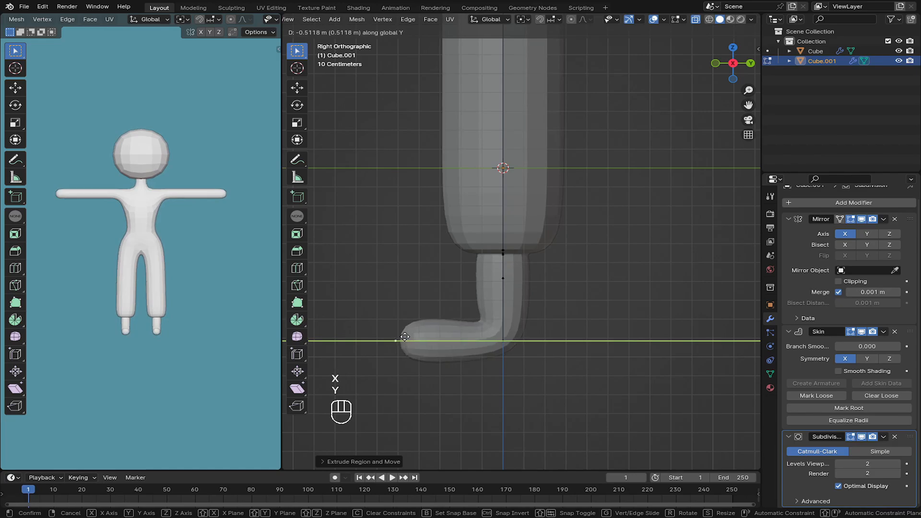
pyautogui.click(408, 338)
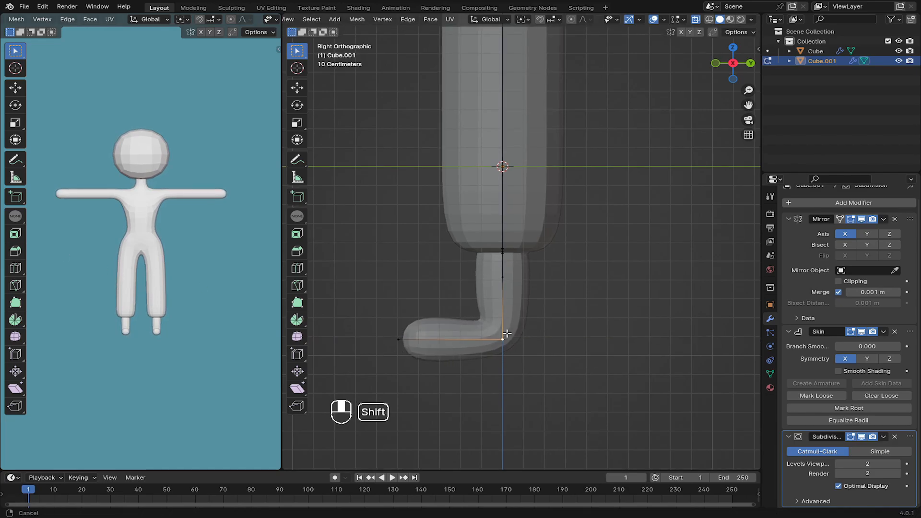
# Step: Extrude the heel vertex about 0.13 m down along Z to flatten the sole
pyautogui.scroll(3, 509, 336)
pyautogui.press('e')
pyautogui.press('z')
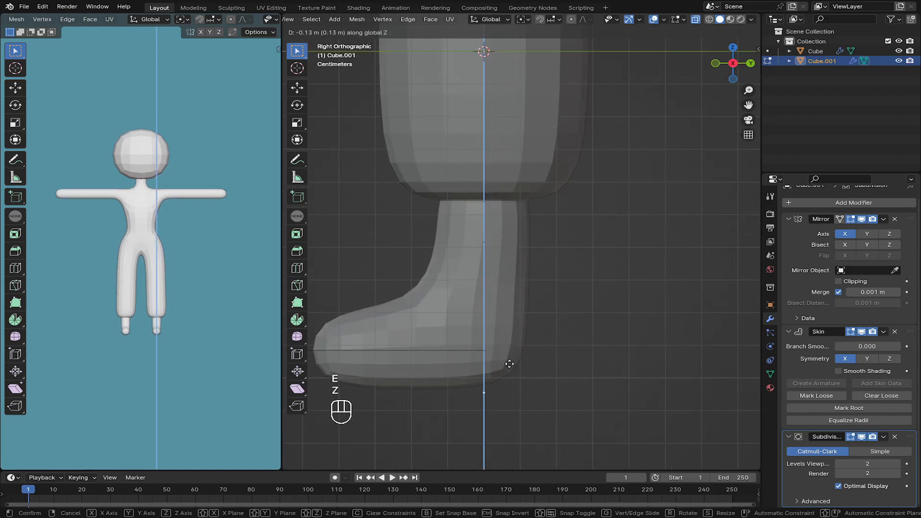
pyautogui.click(511, 362)
pyautogui.scroll(-3, 442, 362)
# Step: Move the toe vertex slightly back along Y toward the heel to shorten the foot
pyautogui.click(391, 312)
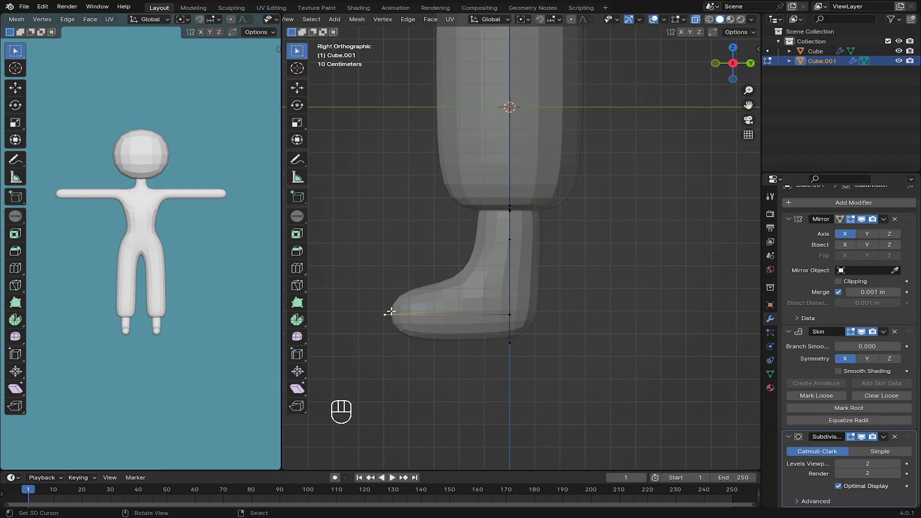
pyautogui.press('g')
pyautogui.press('x')
pyautogui.press('y')
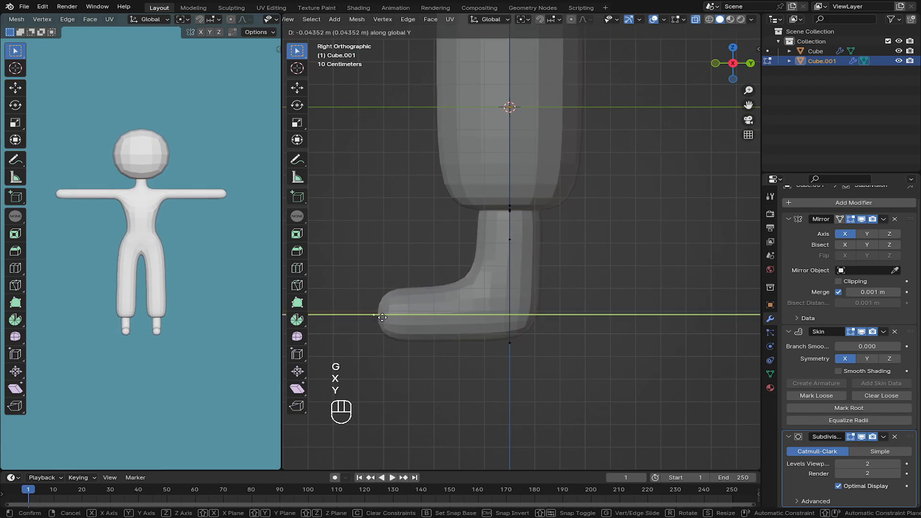
pyautogui.click(400, 321)
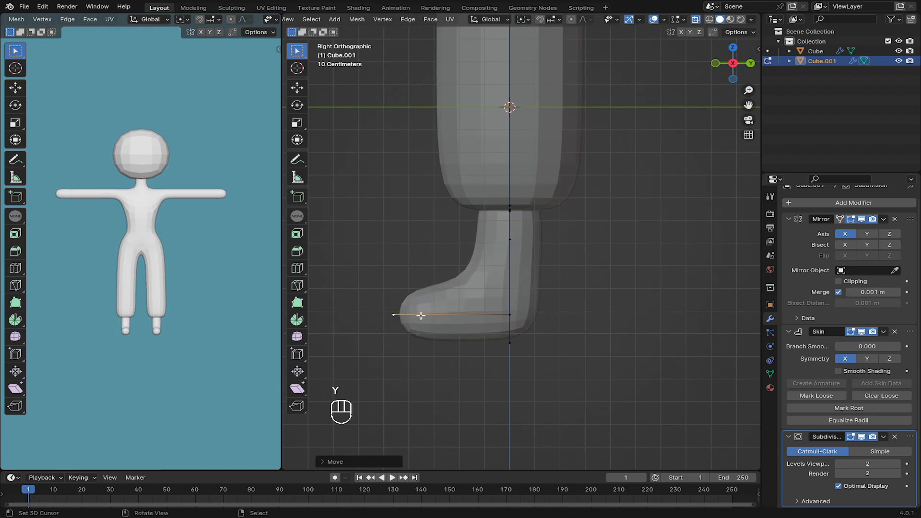
# Step: Select all the foot vertices and move them up along Z to shorten the ankle
pyautogui.press('b')
pyautogui.moveTo(350, 267); pyautogui.dragTo(617, 431)
pyautogui.press('g')
pyautogui.press('z')
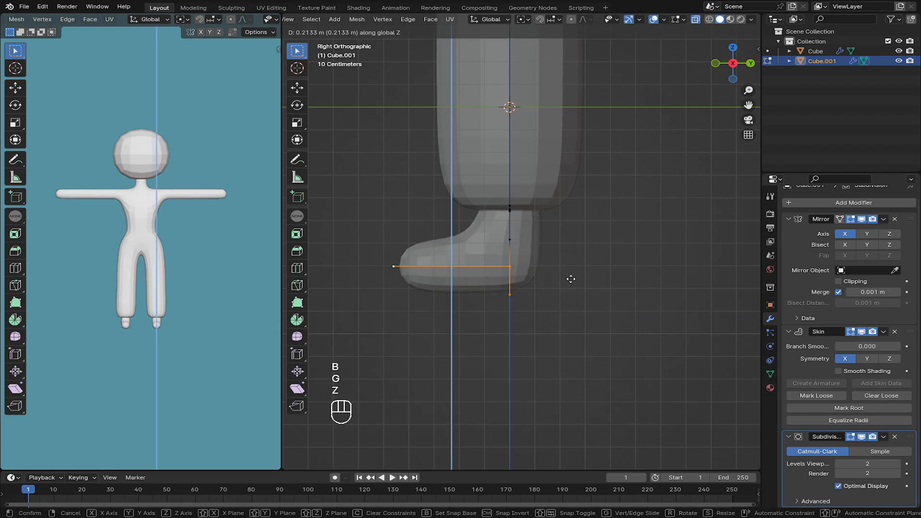
pyautogui.click(571, 298)
pyautogui.moveTo(571, 298); pyautogui.dragTo(511, 232, button='middle')
pyautogui.scroll(3, 551, 267)
pyautogui.press('g')
pyautogui.press('z')
pyautogui.click(551, 262)
# Step: Scale the foot vertices slightly smaller and move them about 0.02 m backward along Y to realign the heel under the ankle
pyautogui.press('s')
pyautogui.click(597, 273)
pyautogui.scroll(2, 493, 234)
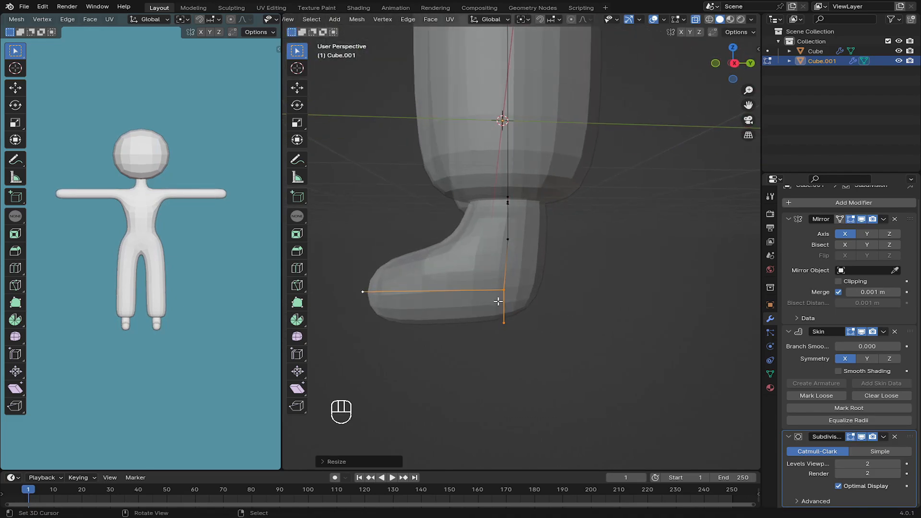
pyautogui.press('KP_3')
pyautogui.press('g')
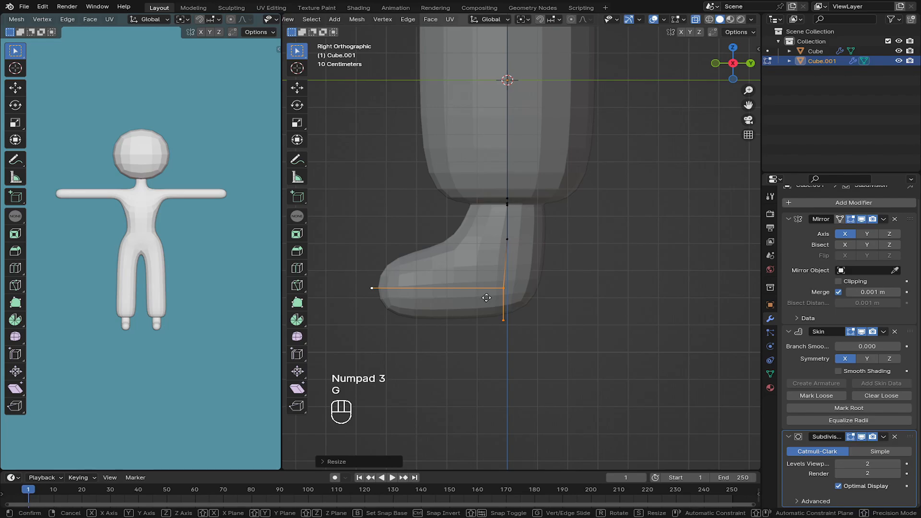
pyautogui.press('x')
pyautogui.press('y')
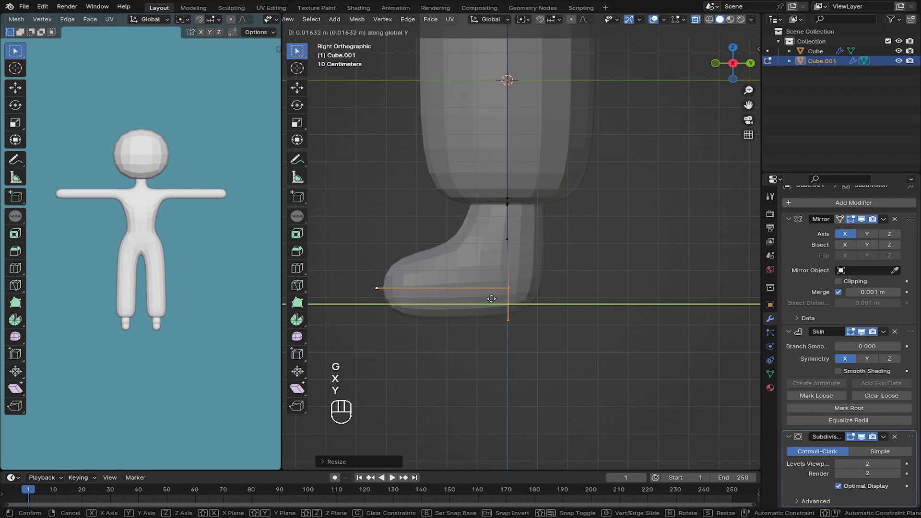
pyautogui.click(493, 298)
# Step: Try to move the ankle vertex about 0.01 m backward along Y, in line with the heel
pyautogui.rightClick(501, 244)
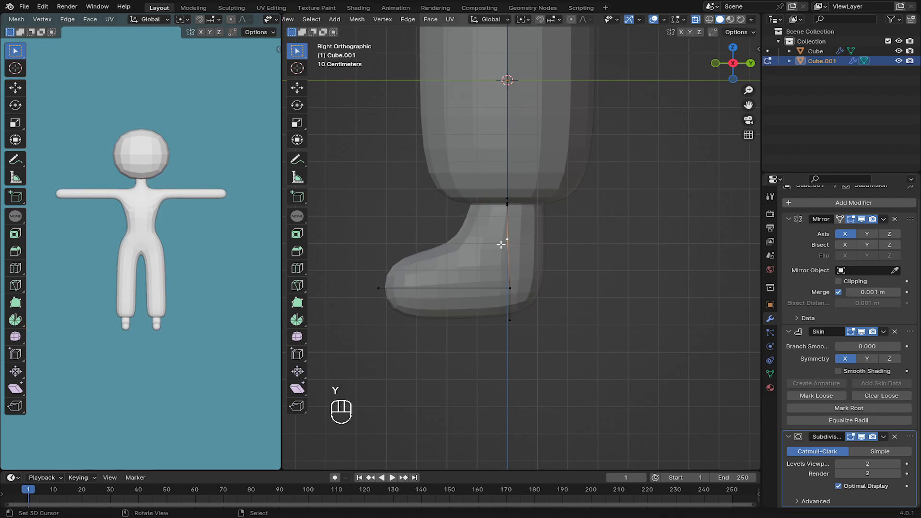
pyautogui.press('g')
pyautogui.press('x')
pyautogui.press('y')
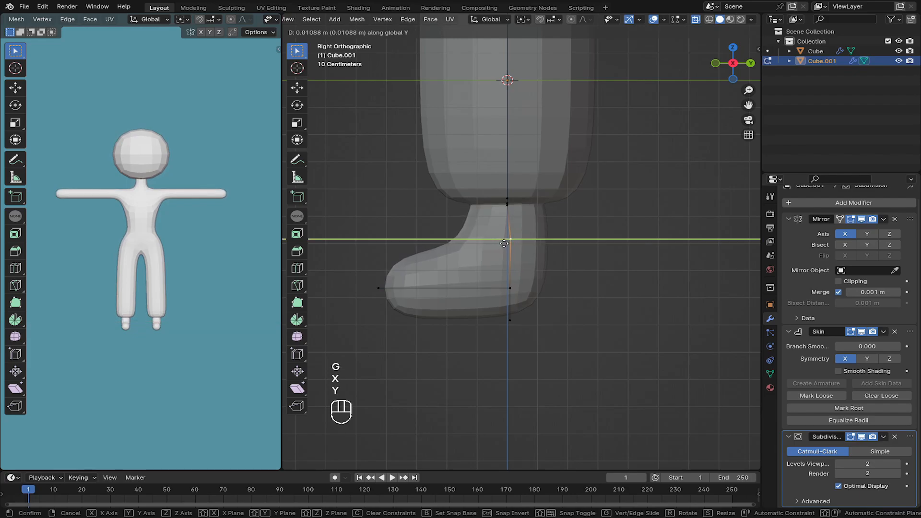
pyautogui.click(501, 244)
# Step: Select all the foot vertices and slightly adjust their skin radius
pyautogui.press('b')
pyautogui.moveTo(367, 267); pyautogui.dragTo(621, 346)
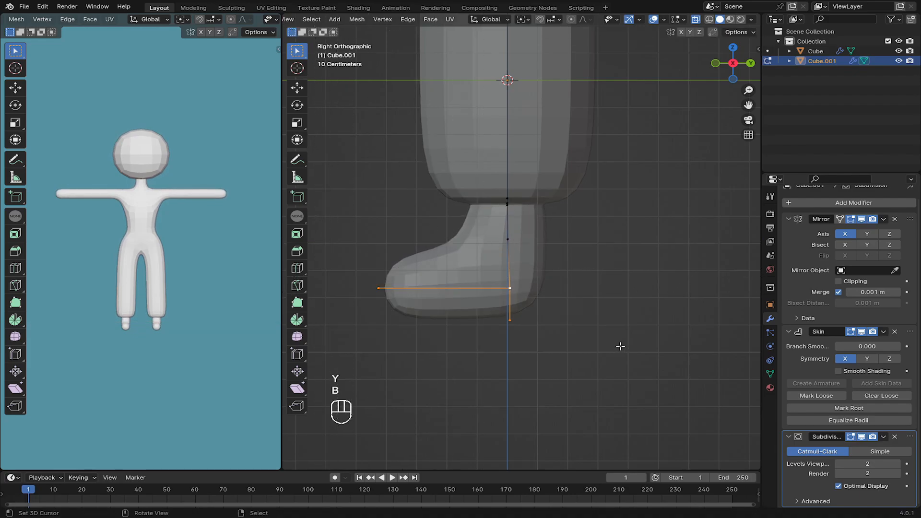
pyautogui.hotkey('ctrl', 'a')
pyautogui.click(619, 333)
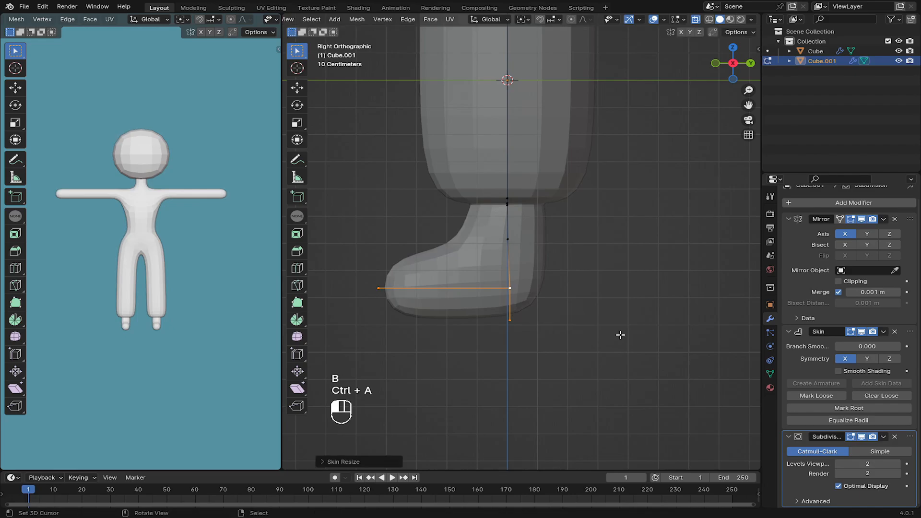
# Step: Try to shrink the skin radius of the vertices where the lower leg meets the ankle
pyautogui.moveTo(619, 333); pyautogui.dragTo(626, 259, button='middle')
pyautogui.scroll(-2, 572, 257)
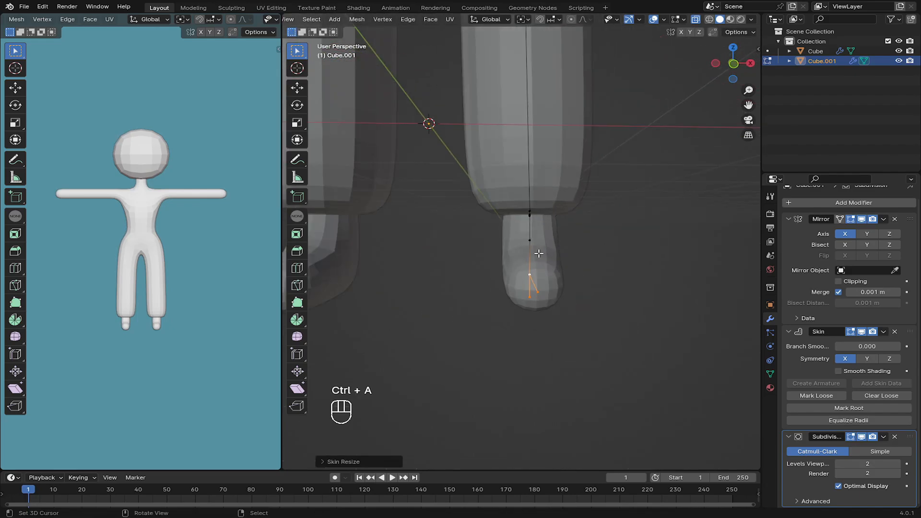
pyautogui.keyDown('shift'); pyautogui.moveTo(539, 253); pyautogui.dragTo(540, 266, button='middle'); pyautogui.keyUp('shift')
pyautogui.scroll(2, 547, 255)
pyautogui.click(534, 226)
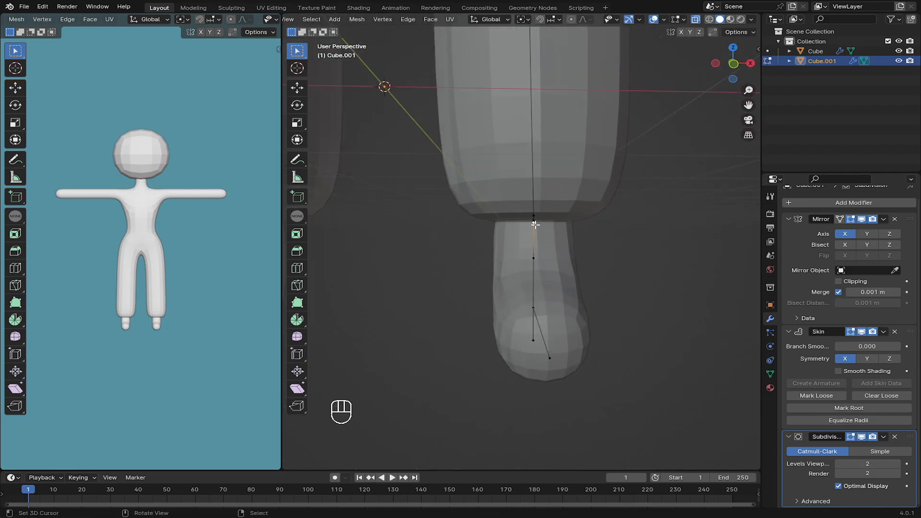
pyautogui.press('b')
pyautogui.moveTo(531, 214); pyautogui.dragTo(560, 233)
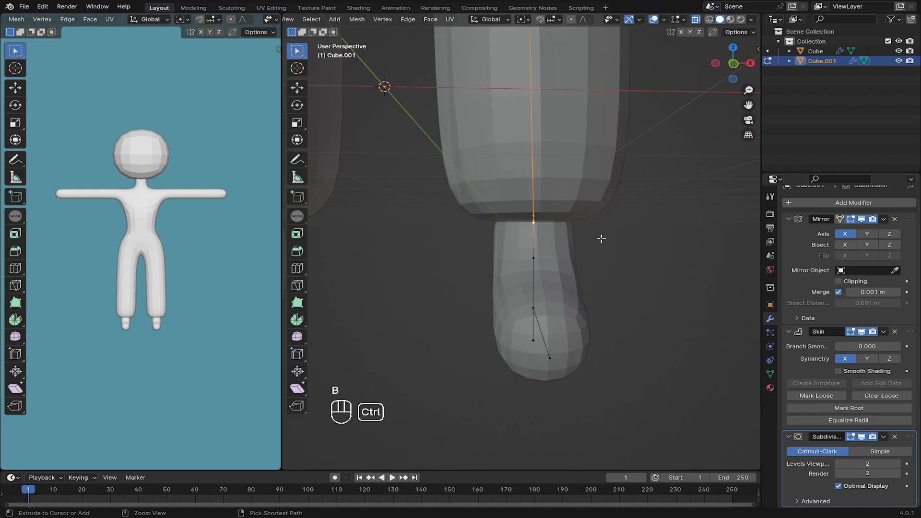
pyautogui.hotkey('ctrl', 'a')
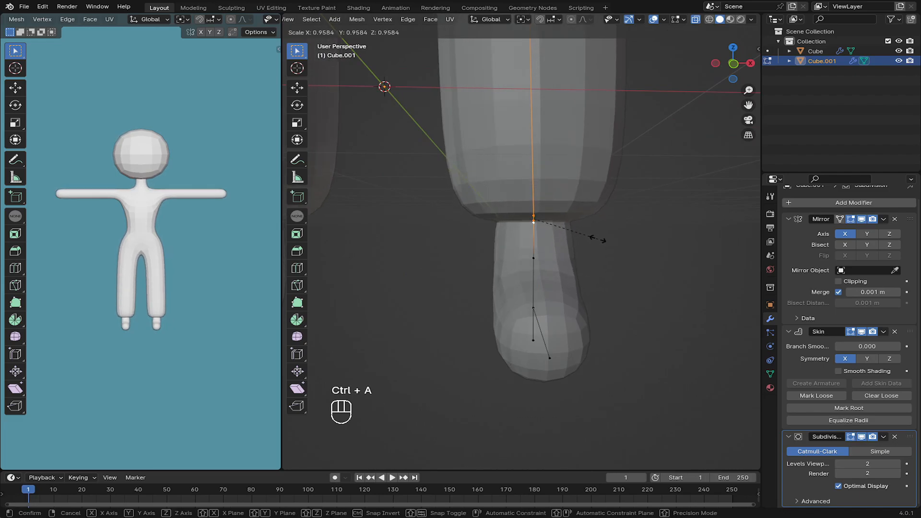
pyautogui.click(597, 240)
# Step: Select the vertices where the leg meets the ankle and scale their skin radius to about 0.79 to narrow the lower leg
pyautogui.press('b')
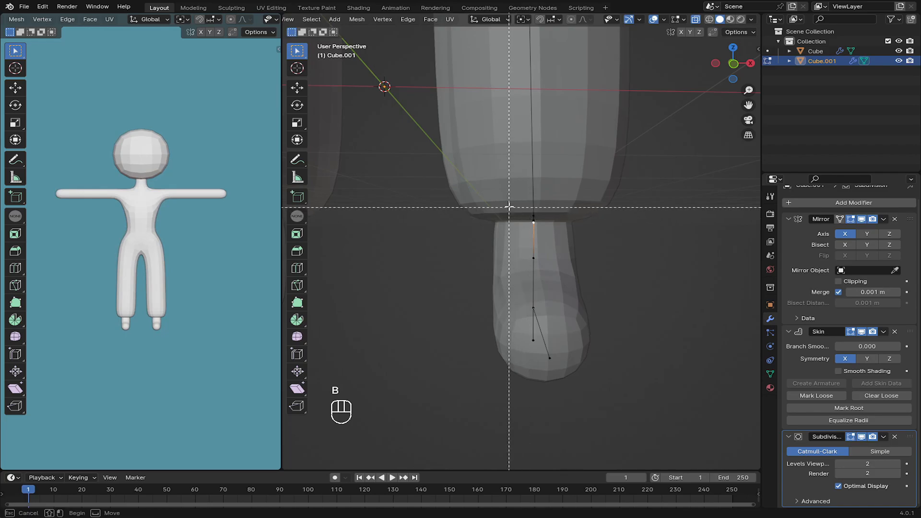
pyautogui.moveTo(529, 218); pyautogui.dragTo(606, 245)
pyautogui.hotkey('ctrl', 'a')
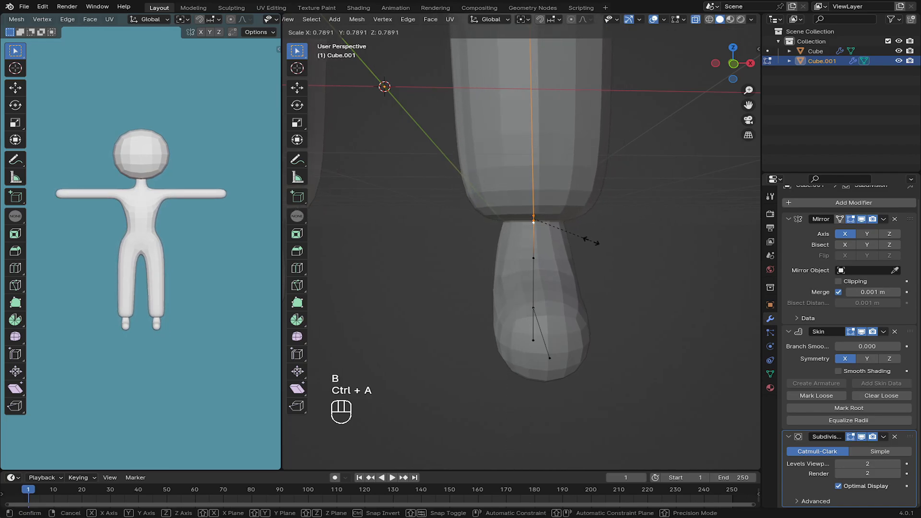
pyautogui.click(592, 243)
# Step: Extrude the arm's end vertex along X to start the wrist
pyautogui.scroll(-4, 566, 201)
pyautogui.keyDown('shift'); pyautogui.moveTo(518, 46); pyautogui.dragTo(518, 307, button='middle'); pyautogui.keyUp('shift')
pyautogui.press('KP_4')
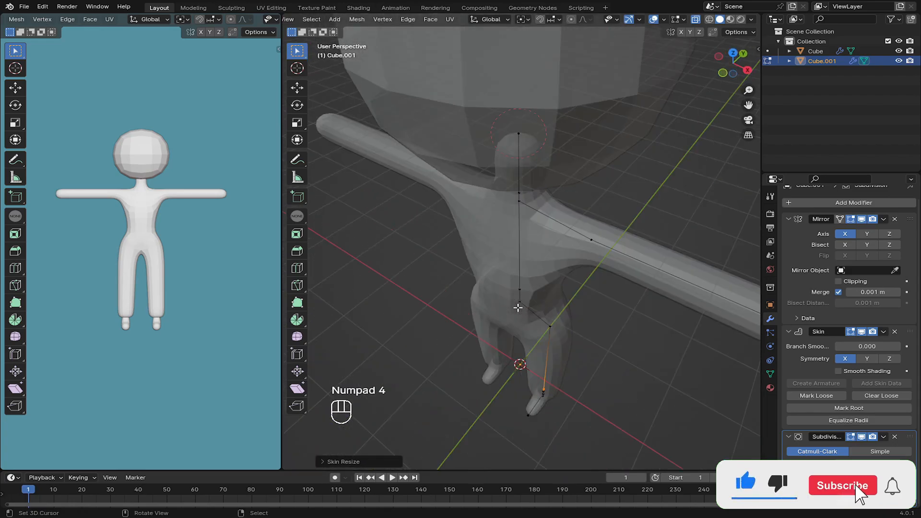
pyautogui.press('KP_1')
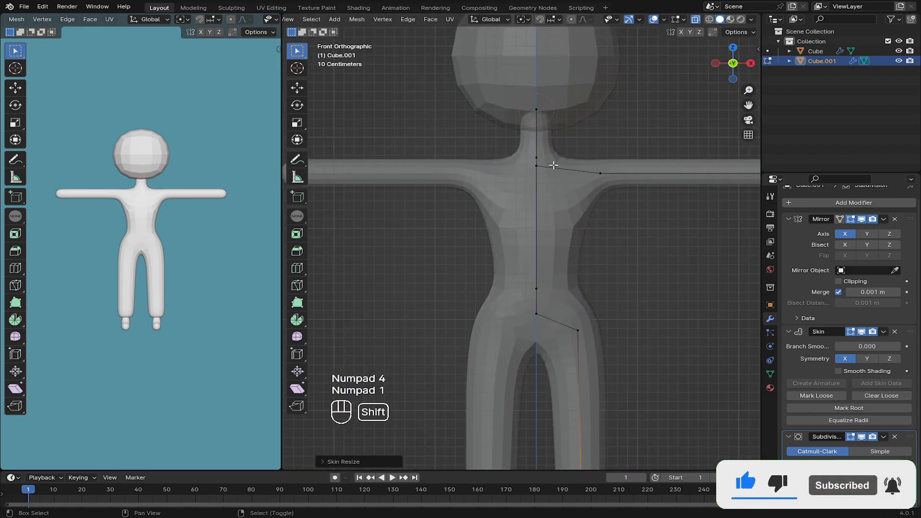
pyautogui.keyDown('shift'); pyautogui.moveTo(552, 160); pyautogui.dragTo(459, 186, button='middle'); pyautogui.keyUp('shift')
pyautogui.scroll(-2, 507, 189)
pyautogui.scroll(-3, 503, 237)
pyautogui.click(597, 209)
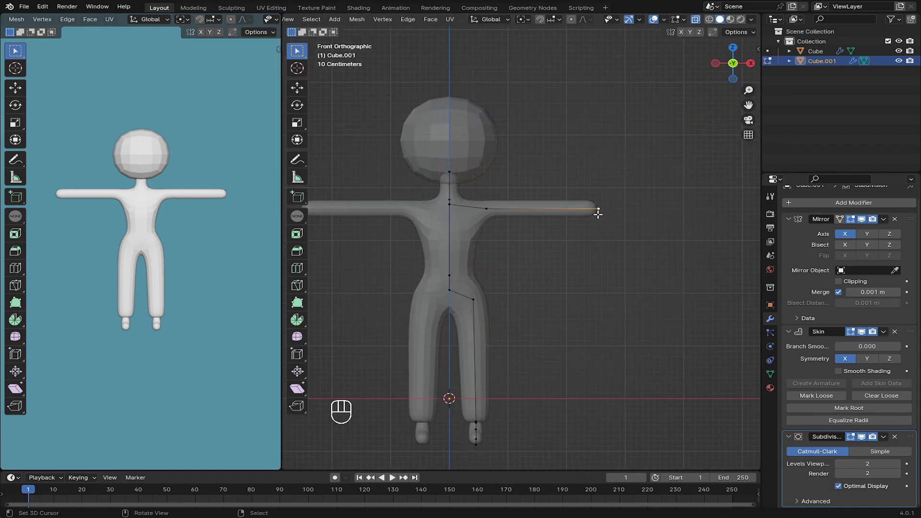
pyautogui.scroll(3, 547, 201)
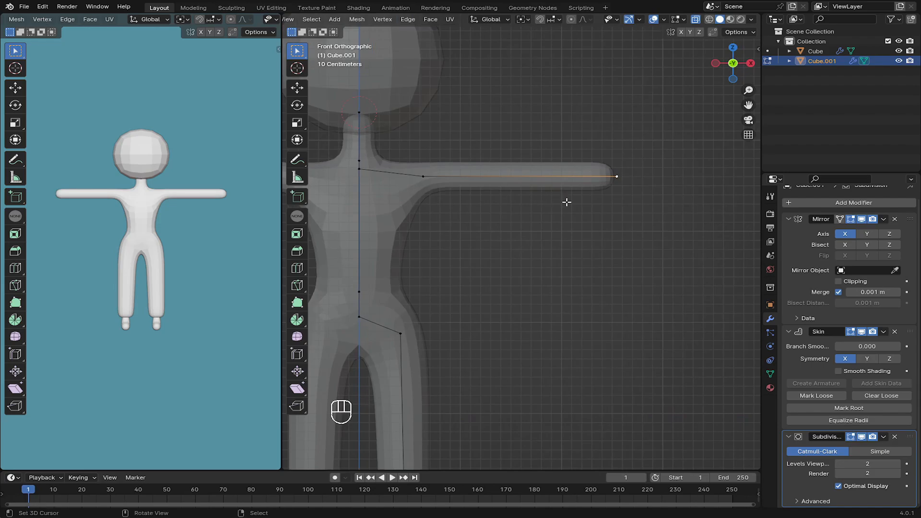
pyautogui.press('e')
pyautogui.press('x')
pyautogui.click(566, 201)
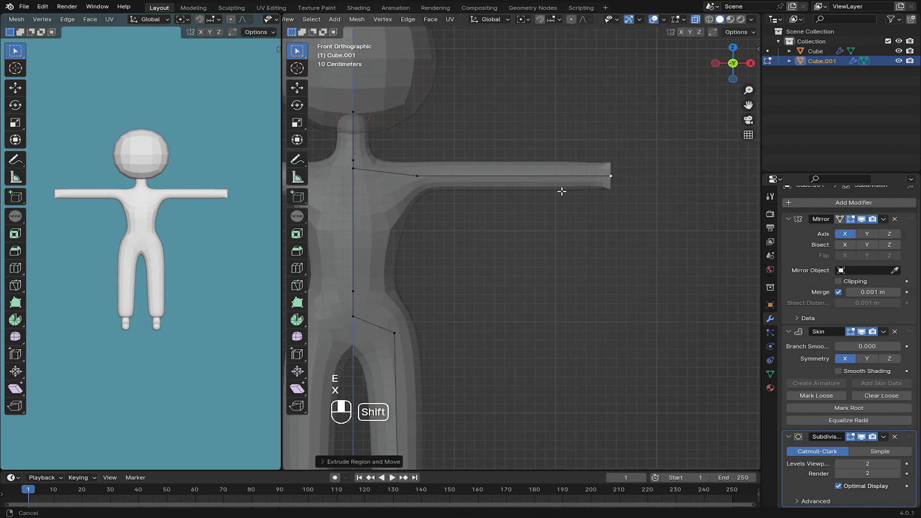
# Step: Move the new wrist vertex slightly outward along X and mark it as loose in the Skin modifier
pyautogui.press('KP_7')
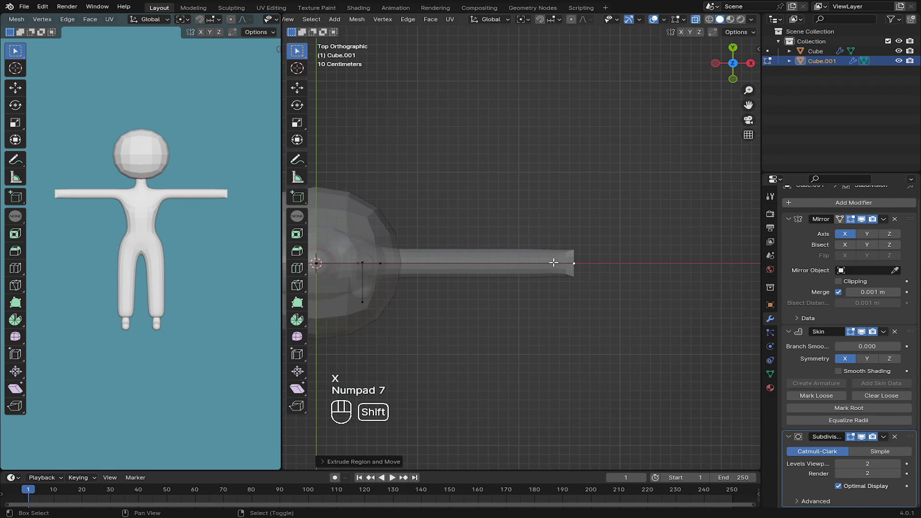
pyautogui.keyDown('shift'); pyautogui.moveTo(554, 263); pyautogui.dragTo(499, 252, button='middle'); pyautogui.keyUp('shift')
pyautogui.scroll(3, 500, 255)
pyautogui.press('g')
pyautogui.press('x')
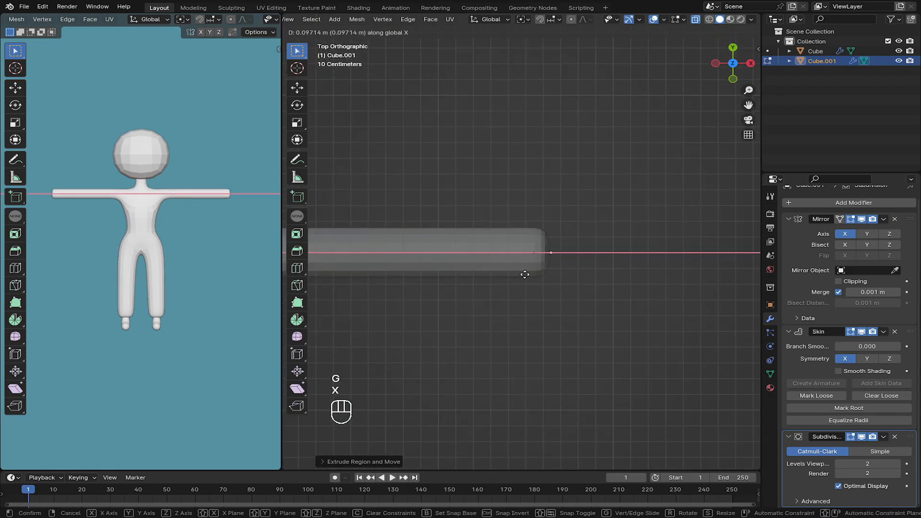
pyautogui.click(522, 274)
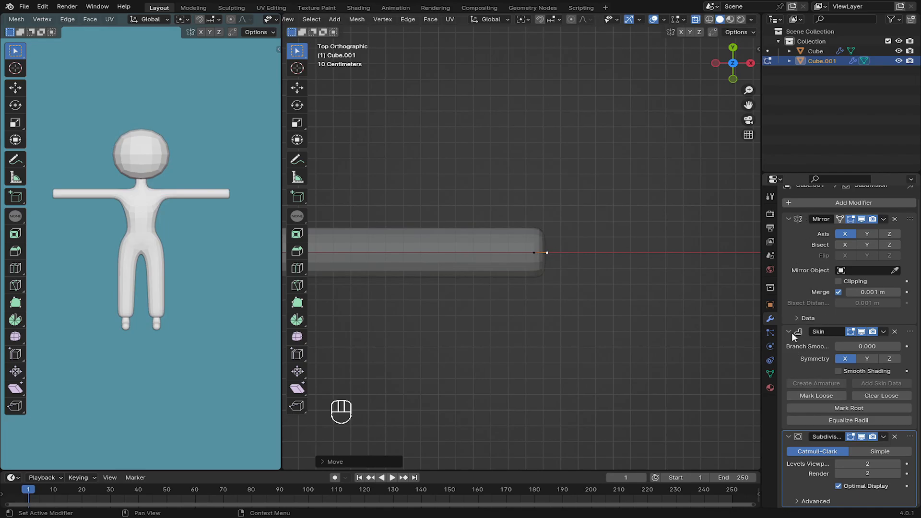
pyautogui.click(807, 396)
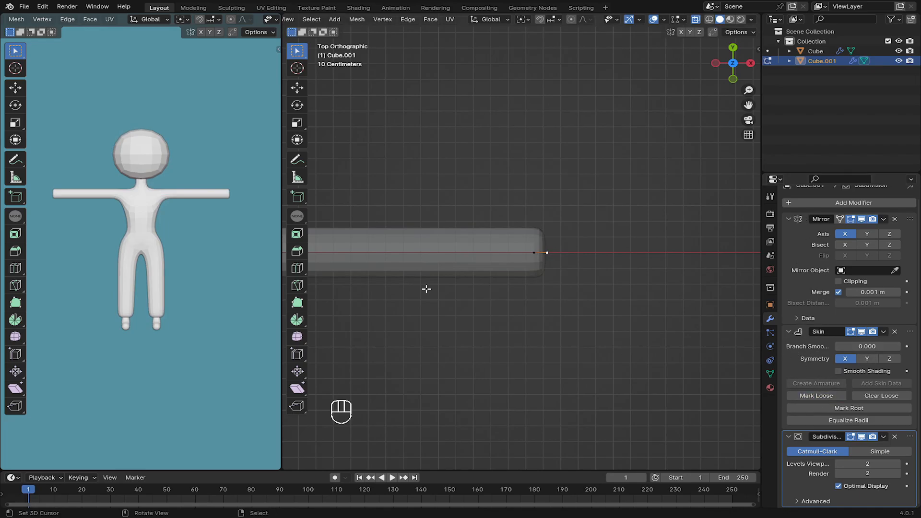
# Step: Extrude three finger-base vertices in a fan from the wrist vertex: one angled backward, one straight outward and one angled slightly forward
pyautogui.press('e')
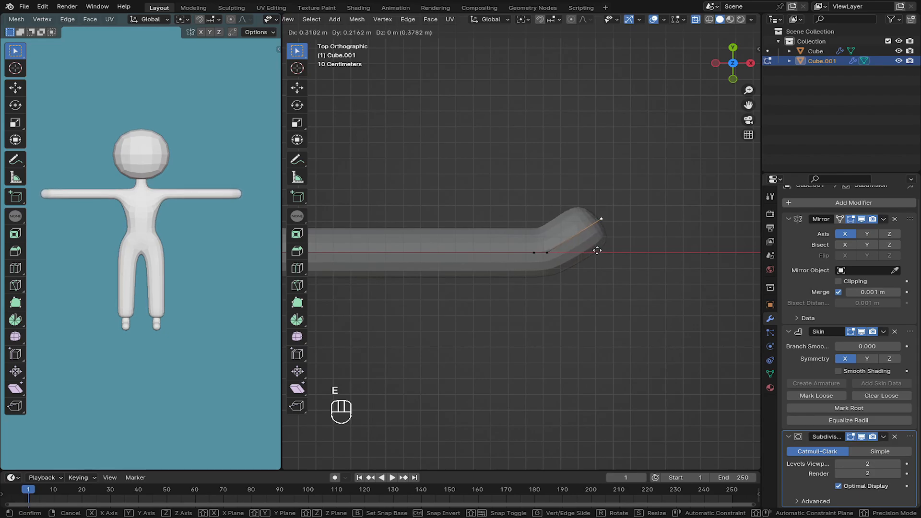
pyautogui.click(601, 250)
pyautogui.click(552, 254)
pyautogui.press('e')
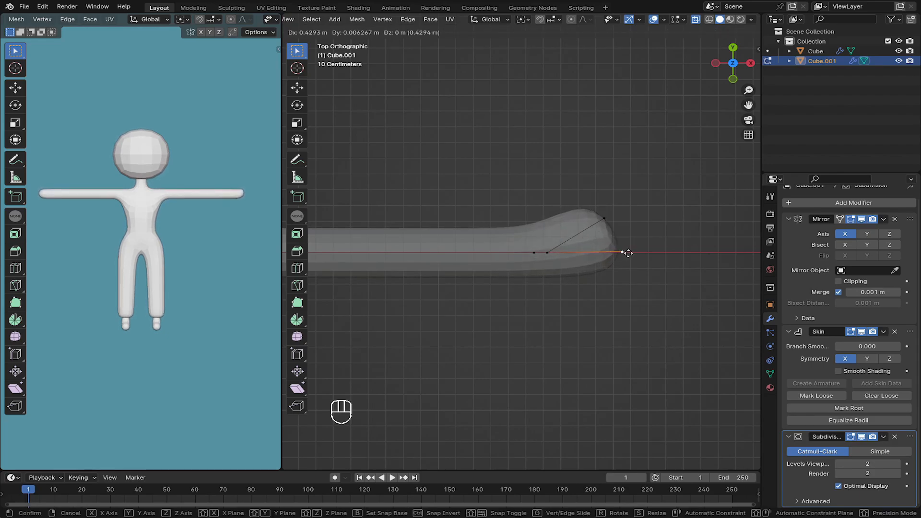
pyautogui.click(638, 255)
pyautogui.click(549, 253)
pyautogui.press('e')
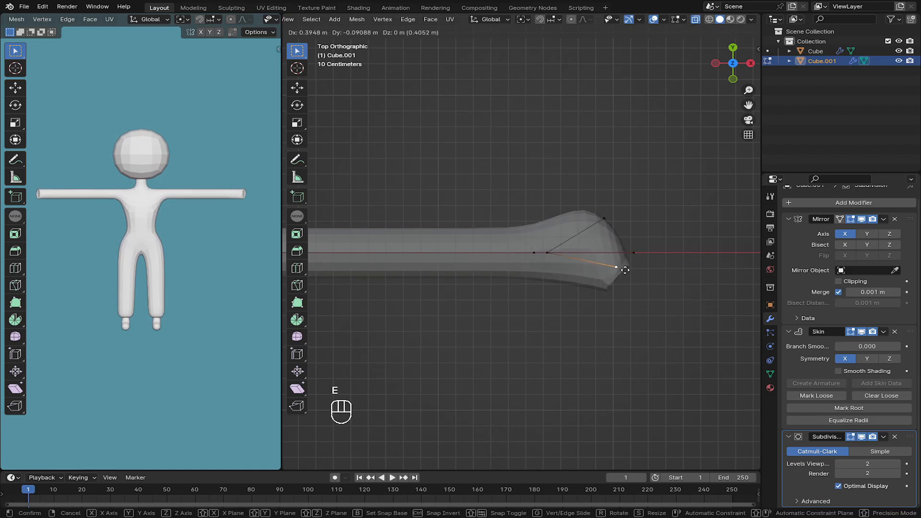
pyautogui.click(640, 277)
# Step: Extrude two more vertices forward from the wrist for the index finger and thumb, and pull the thumb vertex closer to the palm
pyautogui.click(547, 254)
pyautogui.press('e')
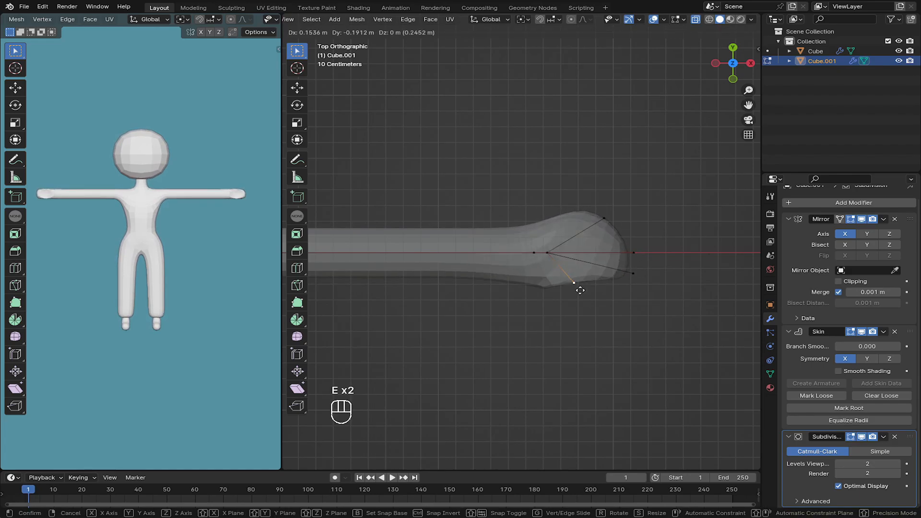
pyautogui.click(616, 300)
pyautogui.click(550, 259)
pyautogui.press('e')
pyautogui.click(562, 314)
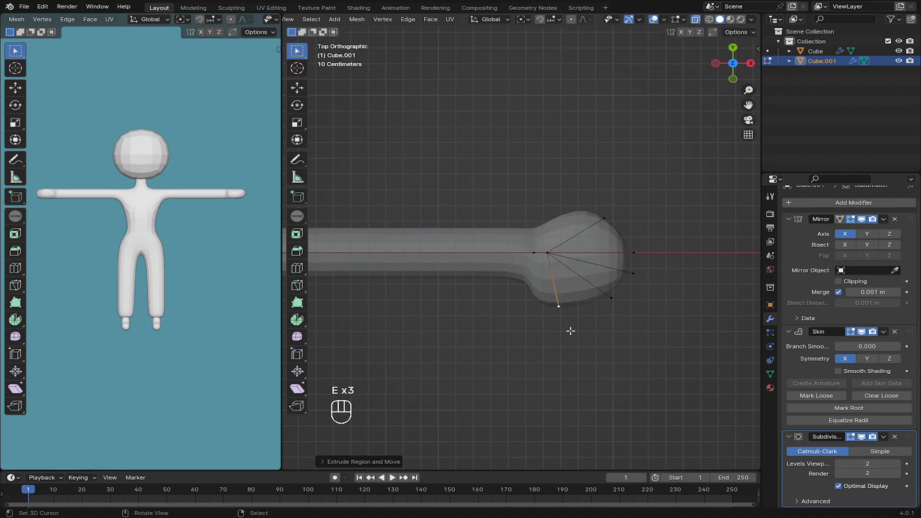
pyautogui.press('g')
pyautogui.click(580, 316)
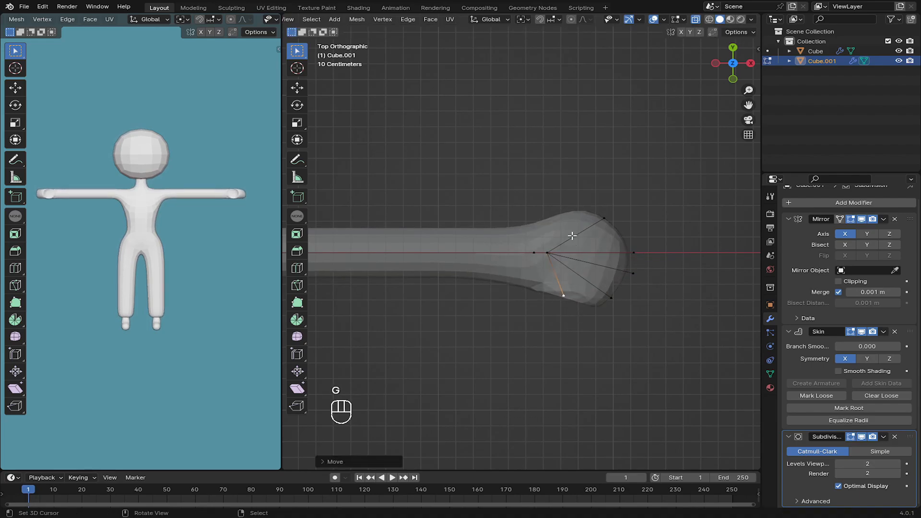
# Step: Select the wrist and the five hand vertices and shrink their skin radius to thin the palm
pyautogui.press('b')
pyautogui.moveTo(544, 197); pyautogui.dragTo(689, 384)
pyautogui.hotkey('ctrl', 'a')
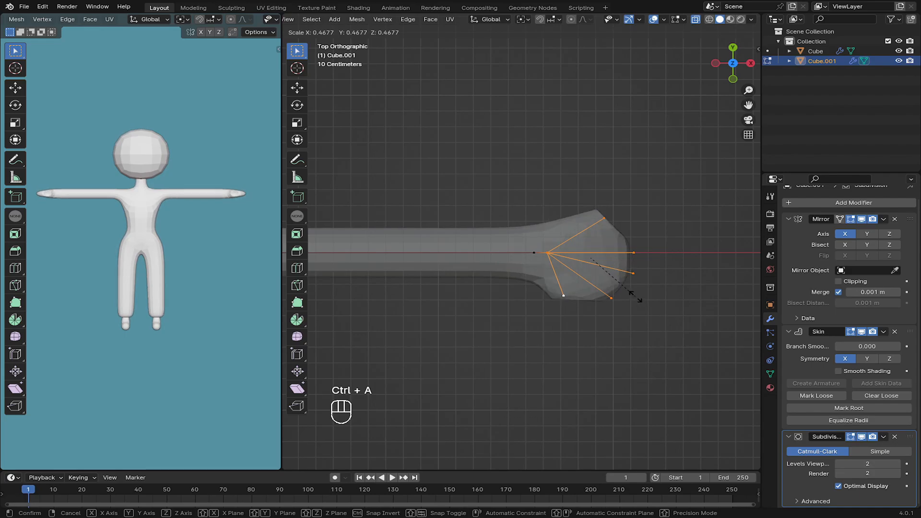
pyautogui.click(662, 323)
pyautogui.moveTo(662, 323); pyautogui.dragTo(617, 159, button='middle')
pyautogui.press('KP_7')
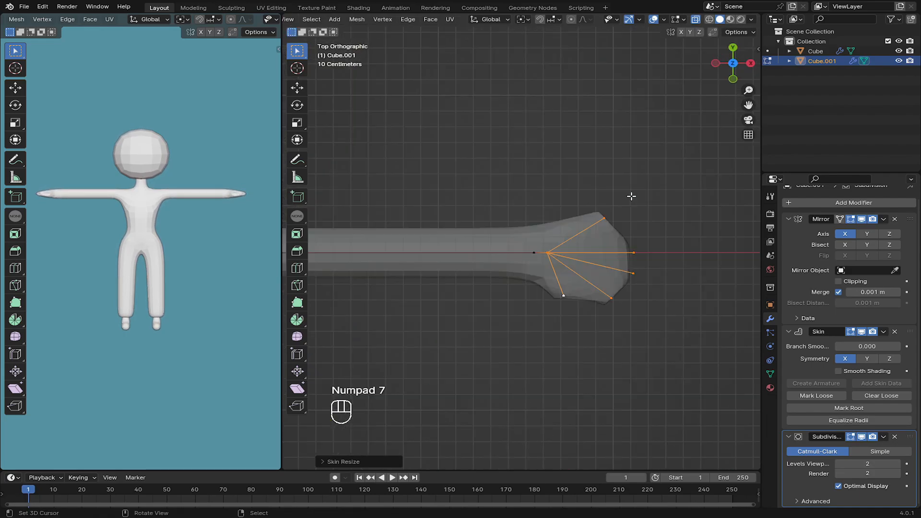
# Step: Reposition the finger-base vertices one by one to even out the fan shape of the hand
pyautogui.scroll(2, 570, 267)
pyautogui.rightClick(556, 302)
pyautogui.press('g')
pyautogui.rightClick(630, 311)
pyautogui.press('g')
pyautogui.press('g')
pyautogui.press('g')
pyautogui.press('g')
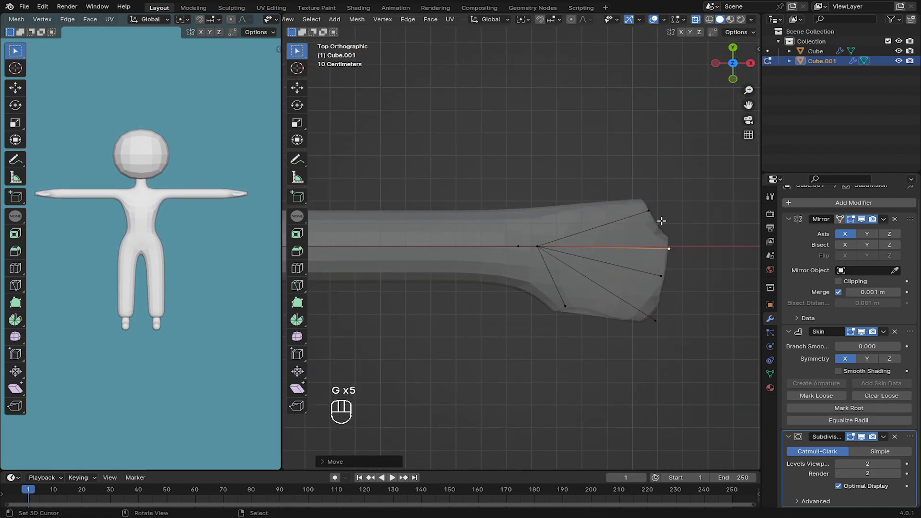
pyautogui.press('g')
pyautogui.press('g')
pyautogui.press('g')
# Step: Move the thumb vertex outward toward the fingers and closer to the palm
pyautogui.moveTo(516, 323); pyautogui.dragTo(543, 267, button='middle')
pyautogui.press('KP_7')
pyautogui.press('g')
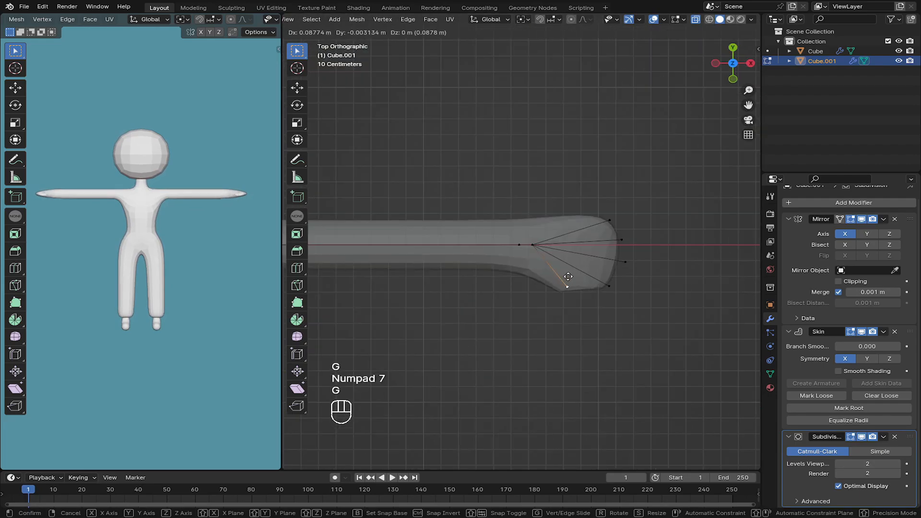
pyautogui.click(567, 271)
pyautogui.scroll(2, 619, 288)
pyautogui.hotkey('ctrl', 'z')
# Step: Move the wrist vertex and the neighbouring arm vertex slightly inward along X to lengthen the palm
pyautogui.rightClick(534, 245)
pyautogui.press('g')
pyautogui.press('g')
pyautogui.press('x')
pyautogui.click(526, 248)
pyautogui.rightClick(526, 248)
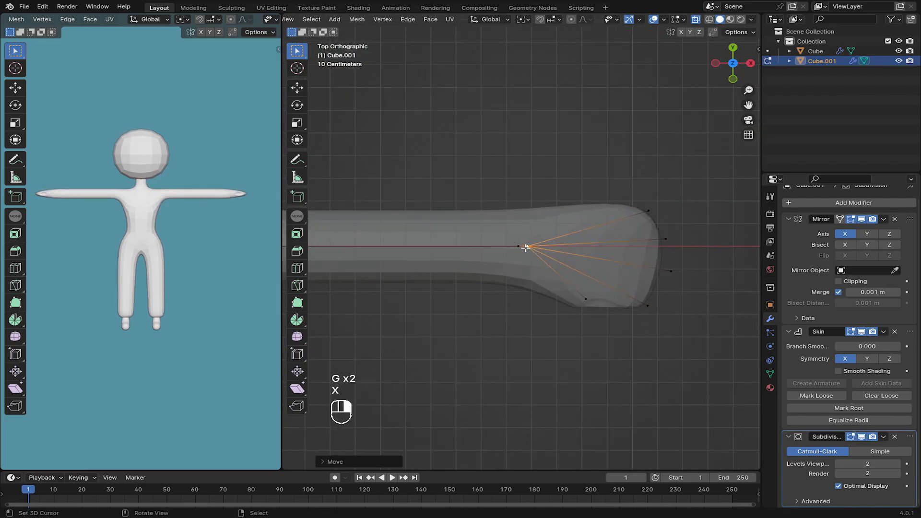
pyautogui.press('g')
pyautogui.press('x')
pyautogui.click(519, 249)
# Step: Reselect the whole hand fan and scale its skin radius down slightly further
pyautogui.rightClick(529, 247)
pyautogui.press('b')
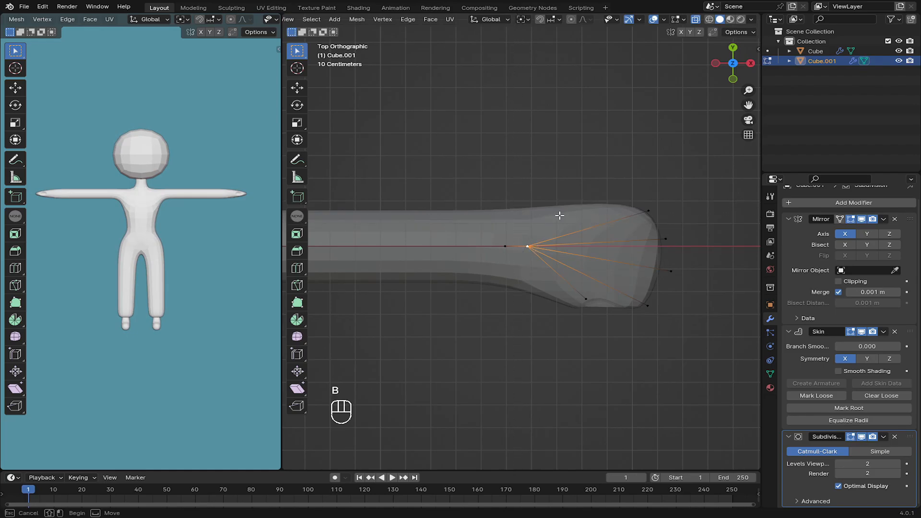
pyautogui.moveTo(559, 215); pyautogui.dragTo(678, 335)
pyautogui.hotkey('ctrl', 'a')
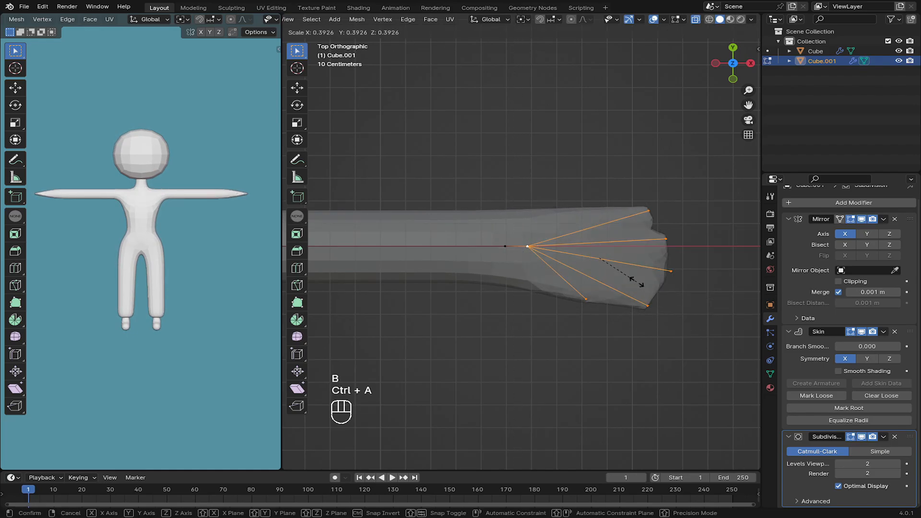
pyautogui.click(688, 306)
# Step: Extrude the three rear finger-base vertices outward to form the little, ring and middle fingers
pyautogui.moveTo(631, 314); pyautogui.dragTo(616, 266, button='middle')
pyautogui.click(654, 219)
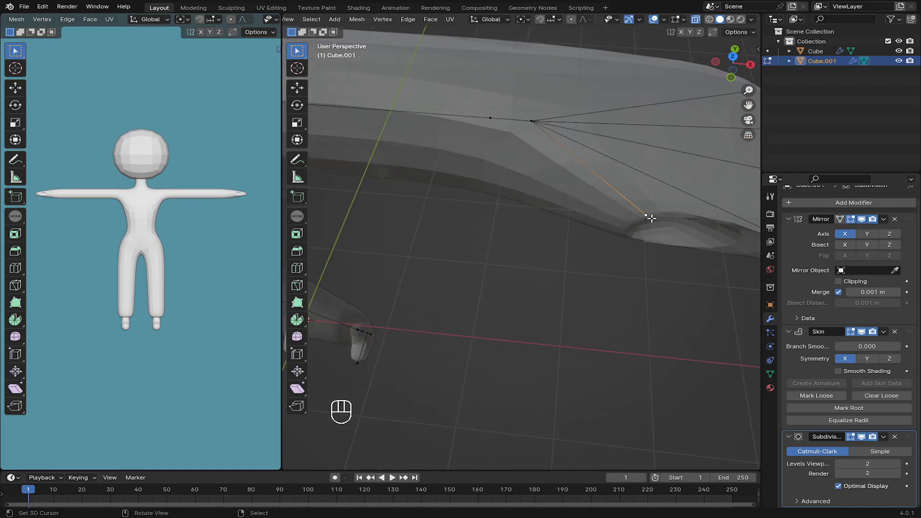
pyautogui.moveTo(650, 218); pyautogui.dragTo(505, 233, button='middle')
pyautogui.press('KP_7')
pyautogui.click(509, 216)
pyautogui.press('e')
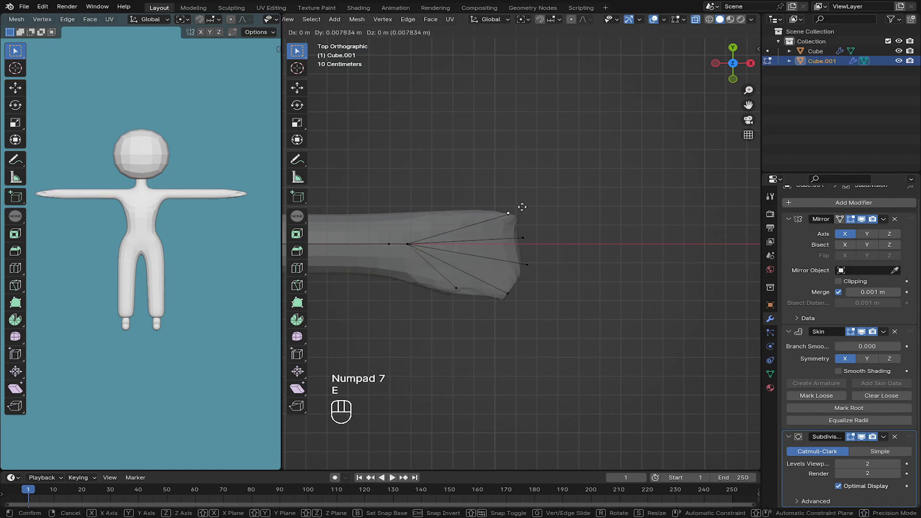
pyautogui.click(586, 184)
pyautogui.click(522, 238)
pyautogui.press('e')
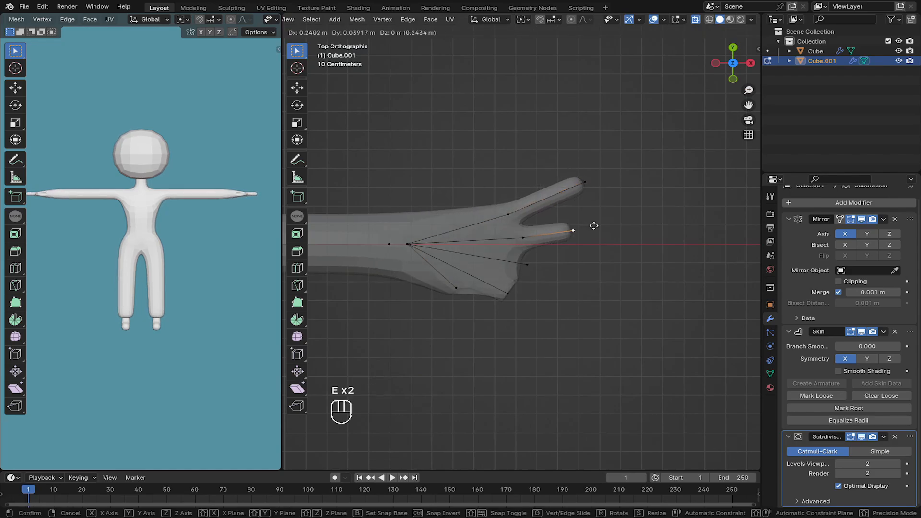
pyautogui.click(628, 224)
pyautogui.click(528, 264)
pyautogui.press('e')
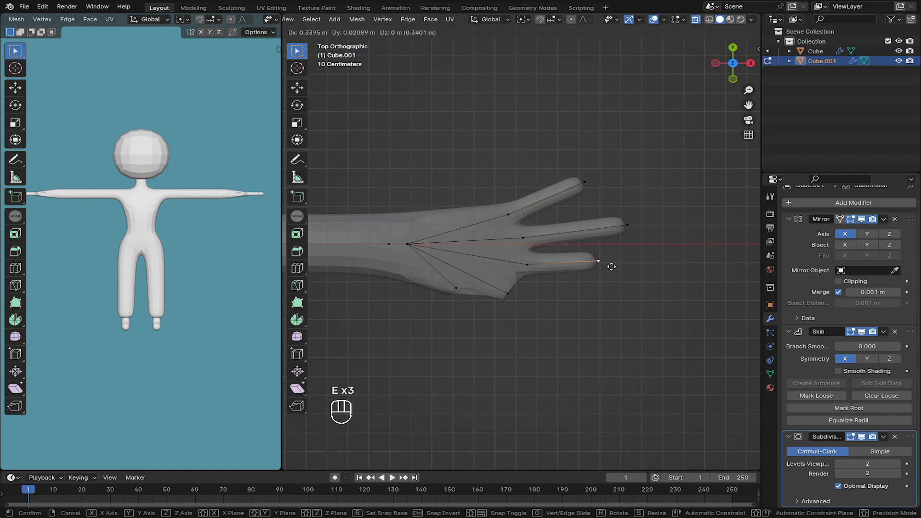
pyautogui.click(624, 261)
# Step: Extrude the index finger and the thumb outward from the two front base vertices of the hand
pyautogui.rightClick(507, 295)
pyautogui.press('e')
pyautogui.click(600, 319)
pyautogui.rightClick(459, 291)
pyautogui.press('e')
pyautogui.click(541, 358)
# Step: Move the thumb-base vertex diagonally away from the palm and reposition the fingertip vertices to lengthen the fingers and thumb
pyautogui.rightClick(458, 293)
pyautogui.press('g')
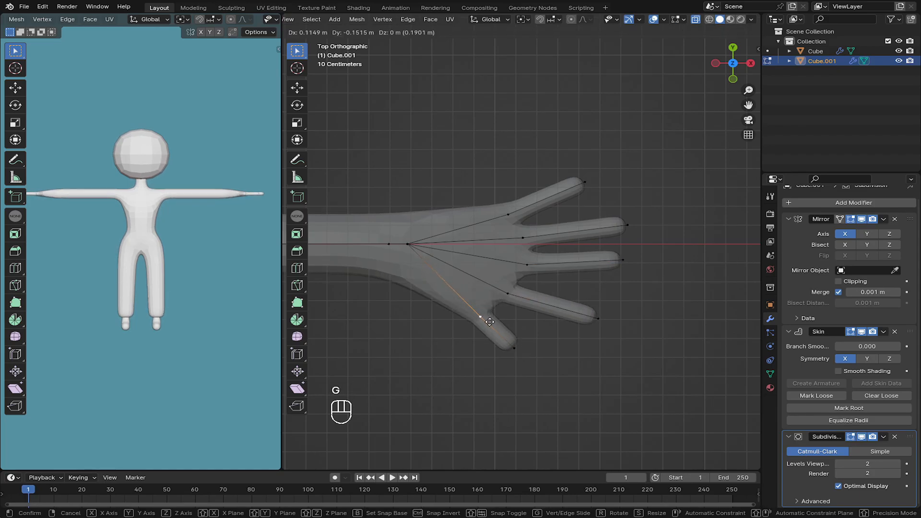
pyautogui.press('g')
pyautogui.click(490, 331)
pyautogui.rightClick(536, 357)
pyautogui.press('g')
pyautogui.scroll(-3, 556, 361)
pyautogui.press('g')
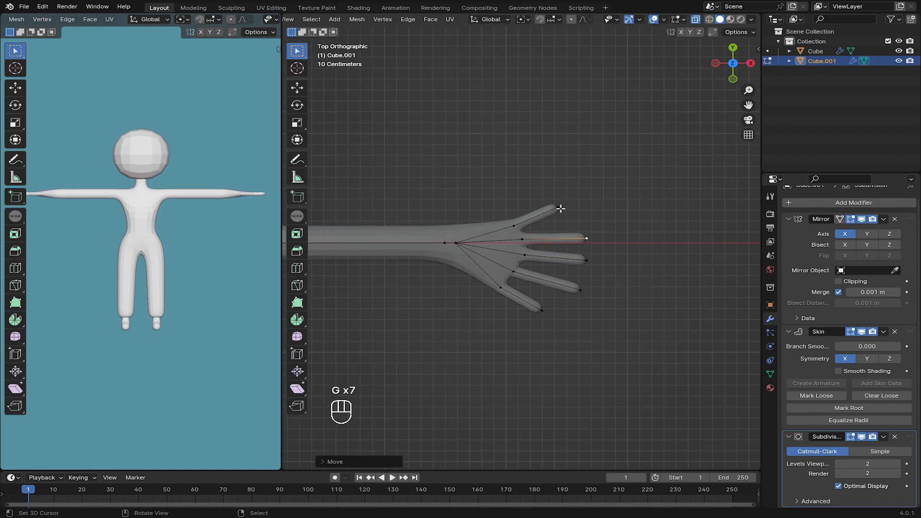
pyautogui.press('g')
# Step: Reposition the finger-base and thumb-base vertices one by one to even out the spacing between the fingers
pyautogui.rightClick(519, 276)
pyautogui.scroll(3, 519, 277)
pyautogui.press('g')
pyautogui.rightClick(528, 268)
pyautogui.press('g')
pyautogui.rightClick(522, 234)
pyautogui.press('g')
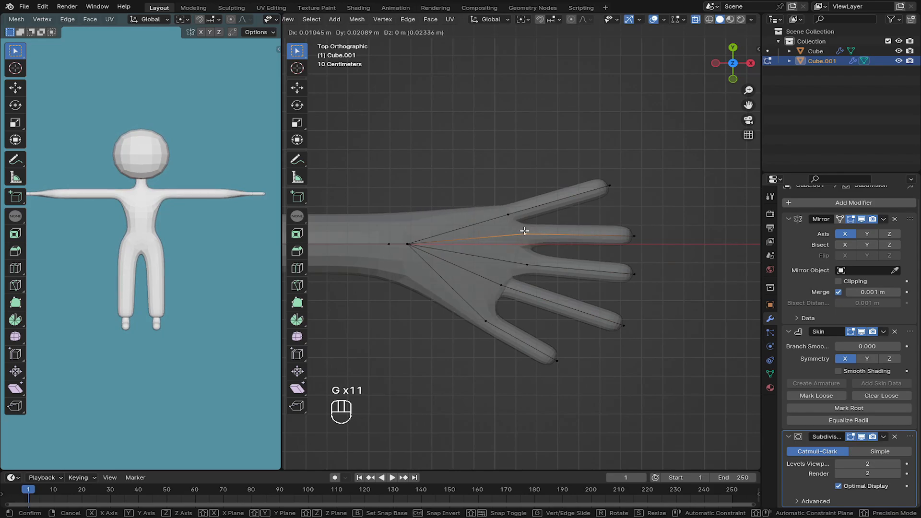
pyautogui.rightClick(508, 290)
pyautogui.press('g')
pyautogui.rightClick(489, 321)
pyautogui.press('g')
# Step: Reposition the fingertip and thumb-tip vertices one by one to straighten the fingers and balance their lengths
pyautogui.rightClick(613, 185)
pyautogui.press('g')
pyautogui.rightClick(637, 236)
pyautogui.press('g')
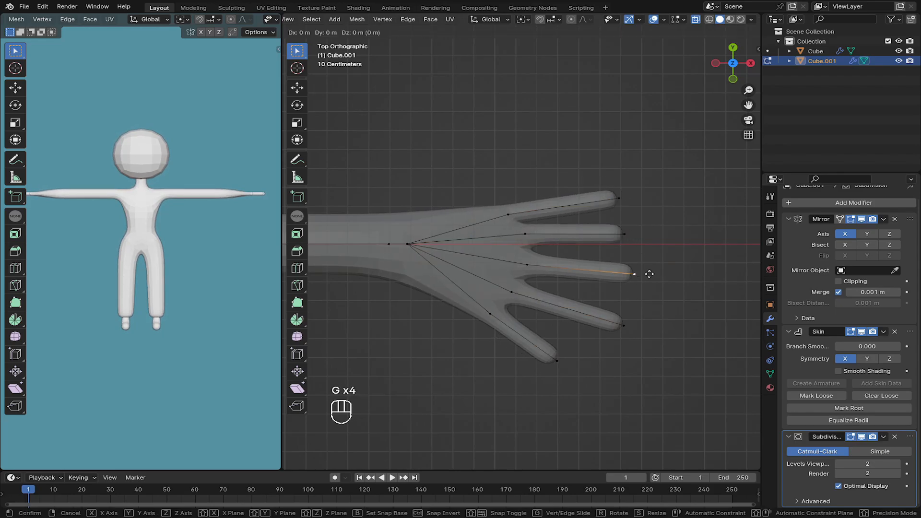
pyautogui.rightClick(619, 326)
pyautogui.press('g')
pyautogui.click(632, 320)
pyautogui.rightClick(558, 358)
pyautogui.press('g')
pyautogui.hotkey('ctrl', 'a')
pyautogui.press('g')
pyautogui.rightClick(637, 195)
# Step: Select the arm and hand vertices and scale their skin radius down to make them thinner
pyautogui.moveTo(636, 196); pyautogui.dragTo(404, 287, button='middle')
pyautogui.press('KP_7')
pyautogui.press('b')
pyautogui.moveTo(456, 185); pyautogui.dragTo(573, 286)
pyautogui.moveTo(527, 269); pyautogui.dragTo(451, 163, button='middle')
pyautogui.hotkey('ctrl', 'a')
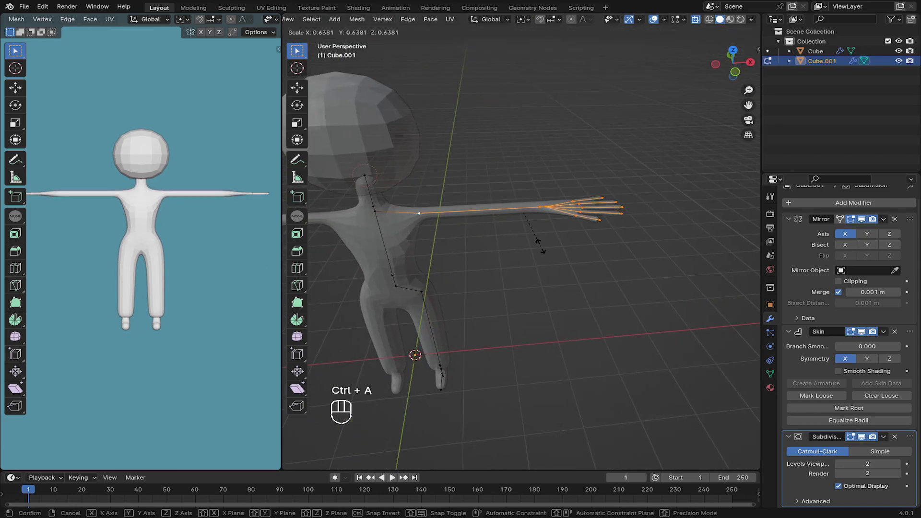
pyautogui.rightClick(547, 206)
# Step: Select the waist, hip and leg vertices in front view and move them down about 0.056 m along Z
pyautogui.press('KP_1')
pyautogui.hotkey('shift', 'c')
pyautogui.rightClick(515, 224)
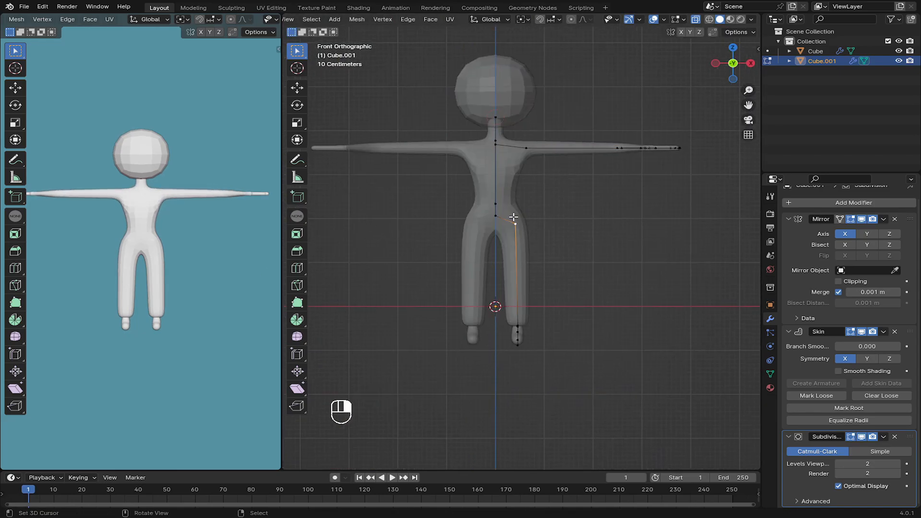
pyautogui.press('b')
pyautogui.moveTo(410, 199); pyautogui.dragTo(577, 275)
pyautogui.press('g')
pyautogui.press('z')
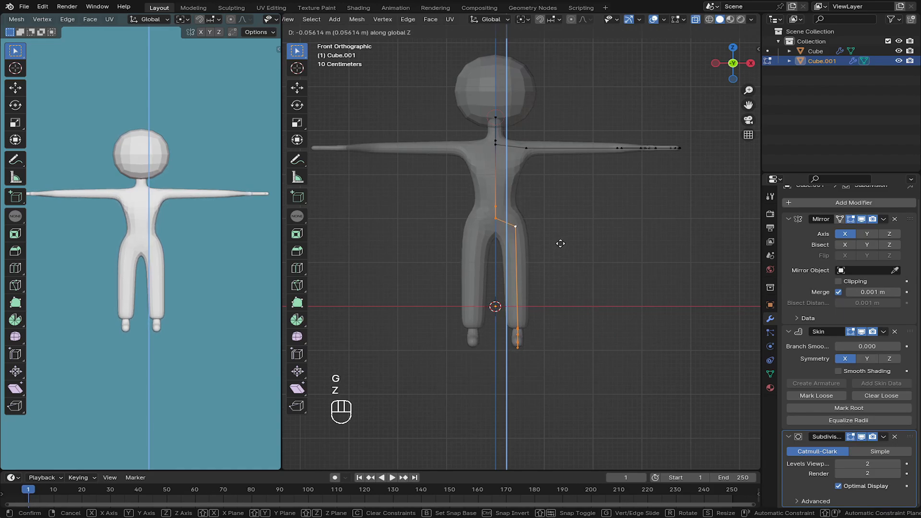
pyautogui.click(560, 243)
# Step: Switch to Object Mode, select the head and apply its Subdivision modifier
pyautogui.scroll(2, 557, 245)
pyautogui.keyDown('shift'); pyautogui.moveTo(552, 247); pyautogui.dragTo(525, 272, button='middle'); pyautogui.keyUp('shift')
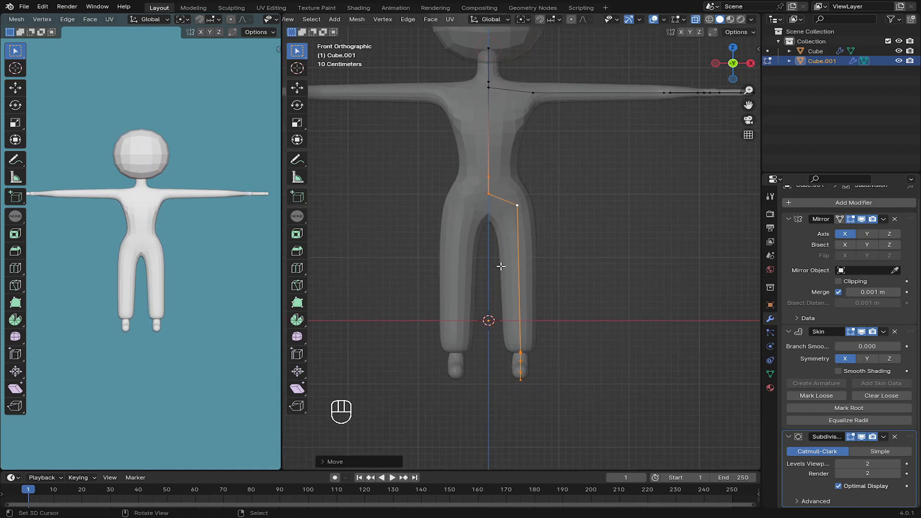
pyautogui.moveTo(582, 138); pyautogui.dragTo(444, 173, button='middle')
pyautogui.scroll(5, 324, 21)
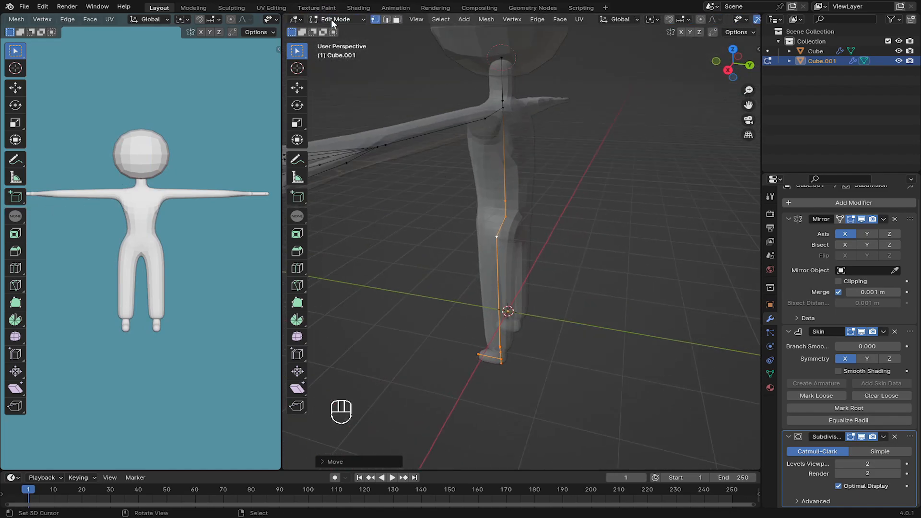
pyautogui.click(336, 19)
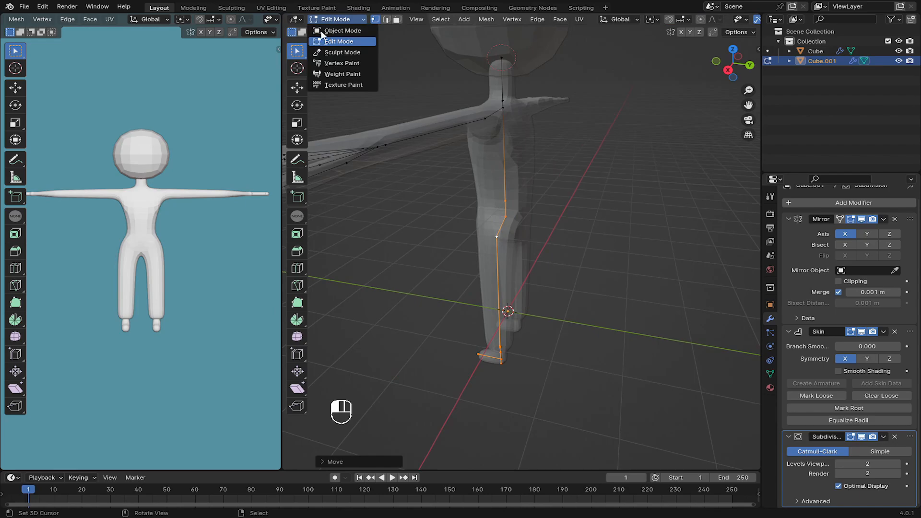
pyautogui.click(336, 31)
pyautogui.moveTo(510, 159); pyautogui.dragTo(526, 321, button='middle')
pyautogui.click(518, 137)
pyautogui.press('KP_1')
pyautogui.scroll(4, 517, 137)
pyautogui.scroll(2, 526, 320)
pyautogui.keyDown('shift'); pyautogui.moveTo(604, 127); pyautogui.dragTo(589, 218, button='middle'); pyautogui.keyUp('shift')
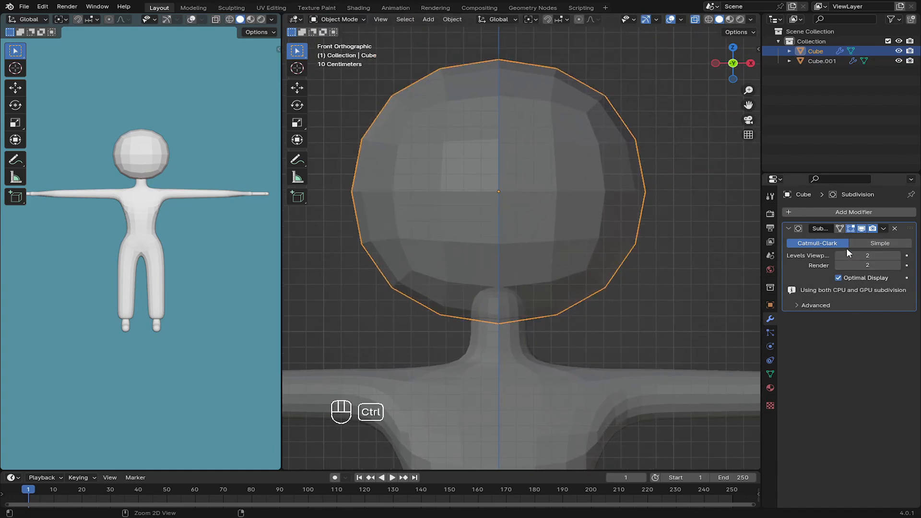
pyautogui.hotkey('ctrl', 'a')
# Step: Enter Edit Mode on the head in front view and turn off X-ray display
pyautogui.moveTo(694, 242); pyautogui.dragTo(620, 266, button='middle')
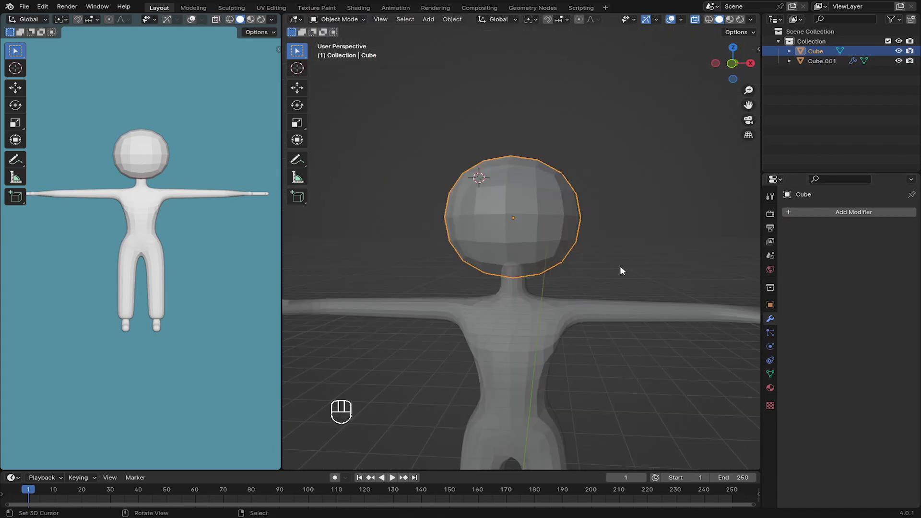
pyautogui.press('KP_1')
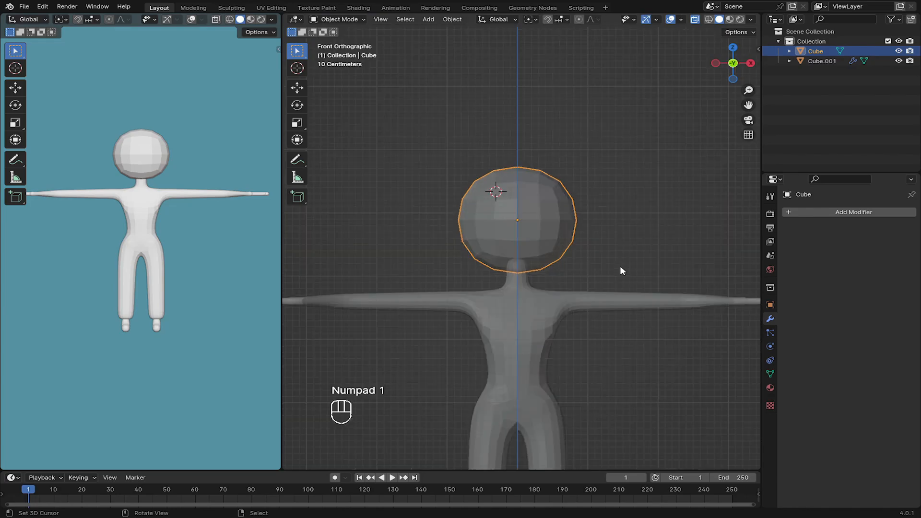
pyautogui.scroll(4, 620, 270)
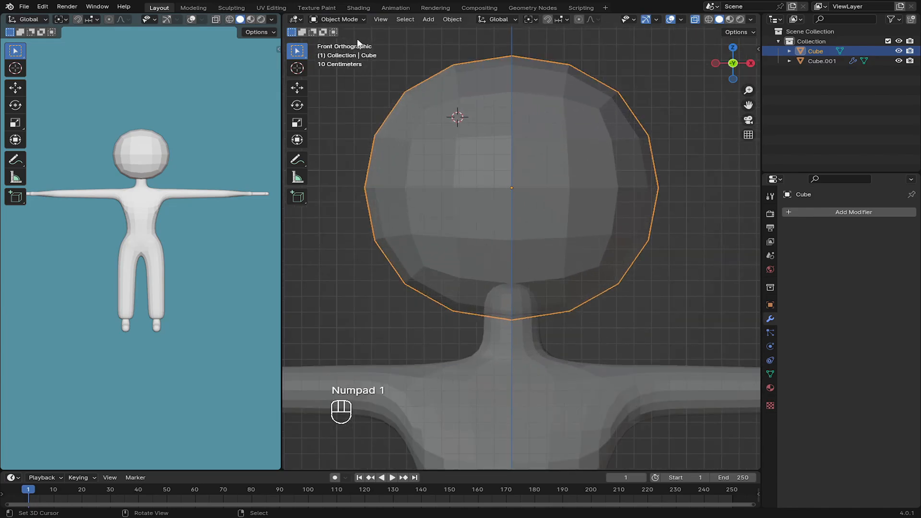
pyautogui.click(352, 19)
pyautogui.click(339, 40)
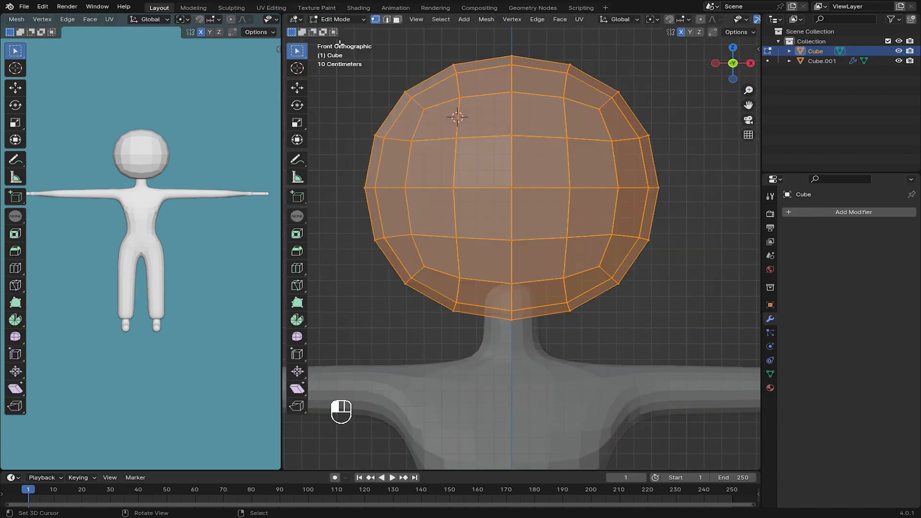
pyautogui.scroll(-4, 681, 20)
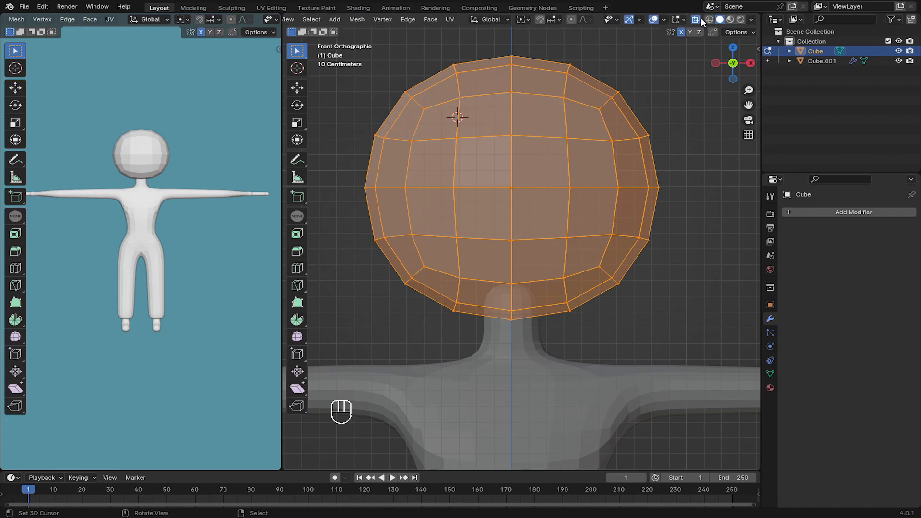
pyautogui.click(699, 19)
# Step: Inset the two central faces on the head's lower front by about 0.15 m and widen the resulting mouth strip along X
pyautogui.rightClick(512, 238)
pyautogui.scroll(2, 513, 238)
pyautogui.scroll(4, 336, 23)
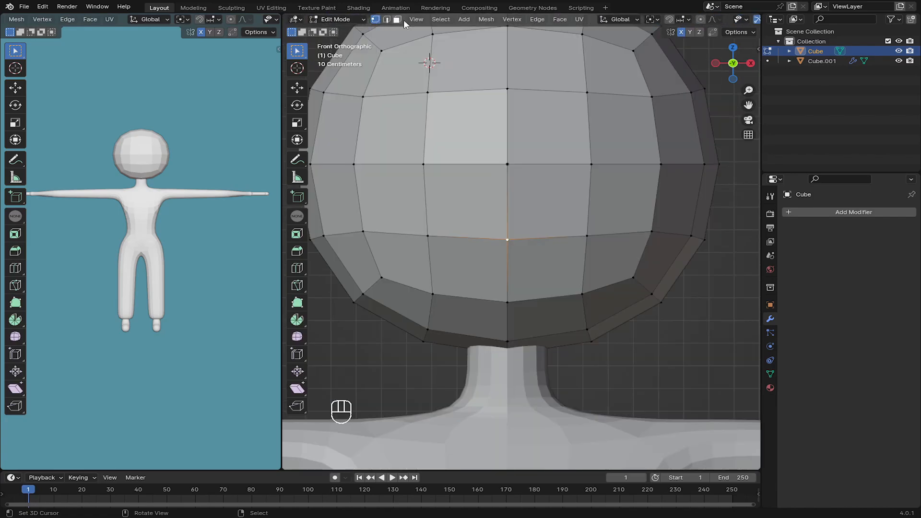
pyautogui.click(477, 262)
pyautogui.keyDown('shift'); pyautogui.click(531, 264); pyautogui.keyUp('shift')
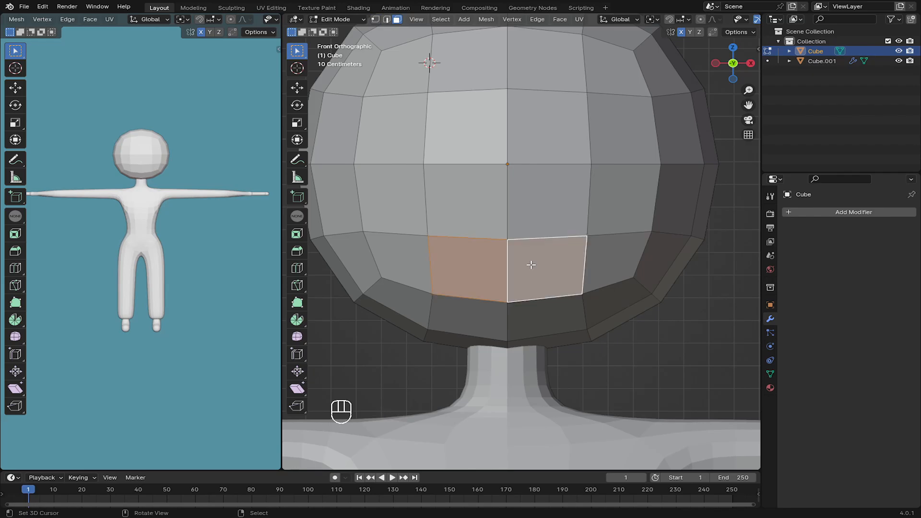
pyautogui.press('i')
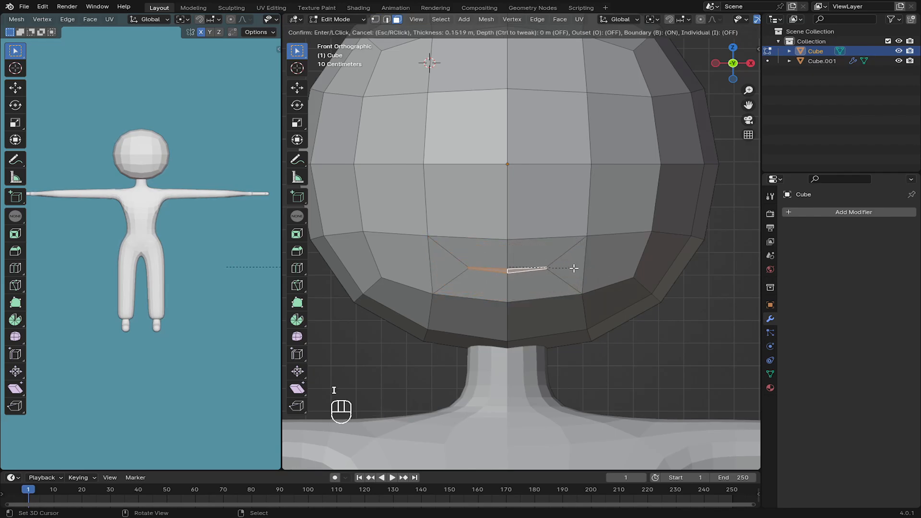
pyautogui.click(575, 269)
pyautogui.press('s')
pyautogui.press('x')
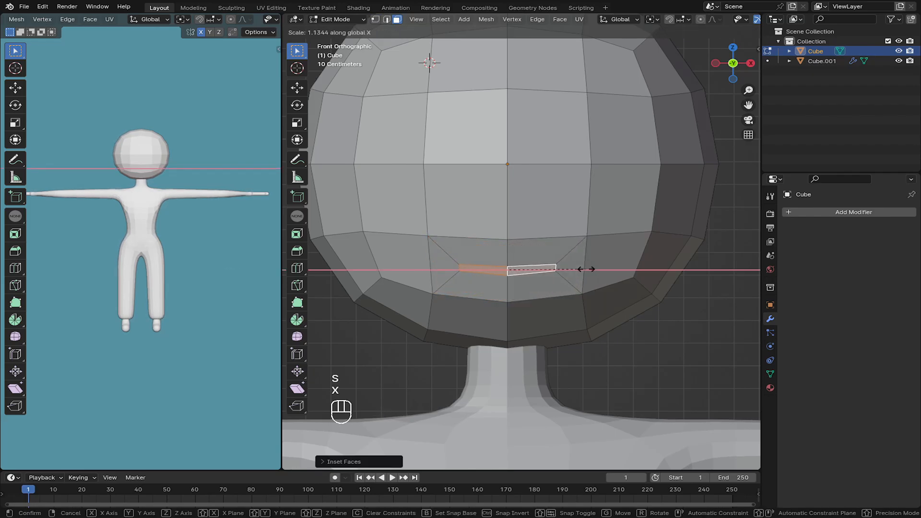
pyautogui.click(611, 267)
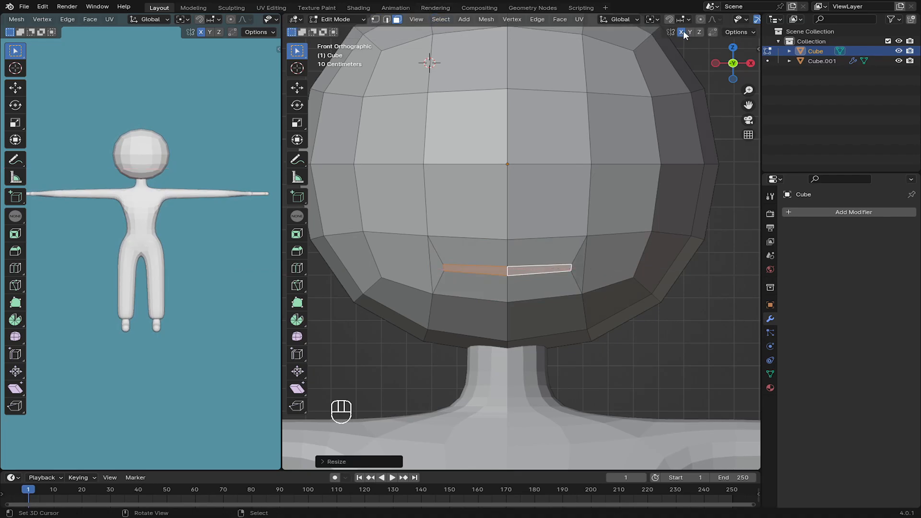
# Step: Raise the mouth-corner vertices with X mirroring, rotate them slightly and scale them closer together to form a smile
pyautogui.click(375, 20)
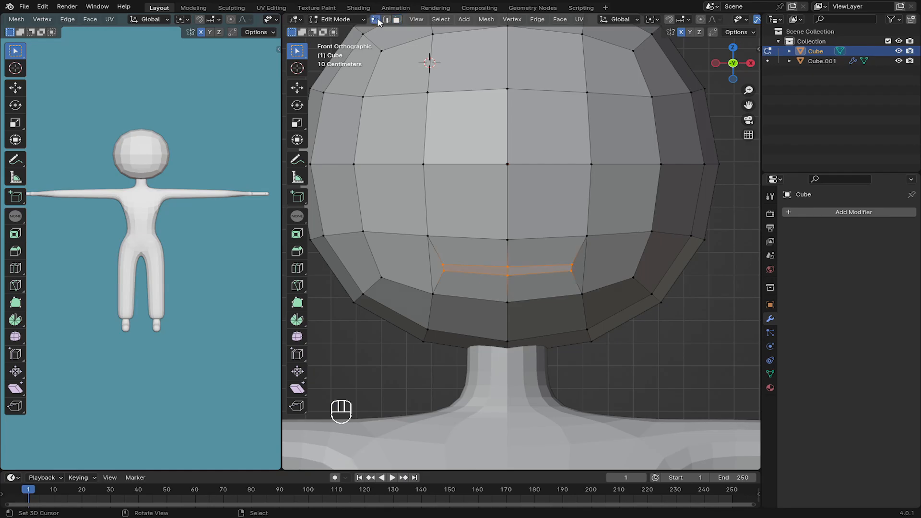
pyautogui.click(571, 272)
pyautogui.press('g')
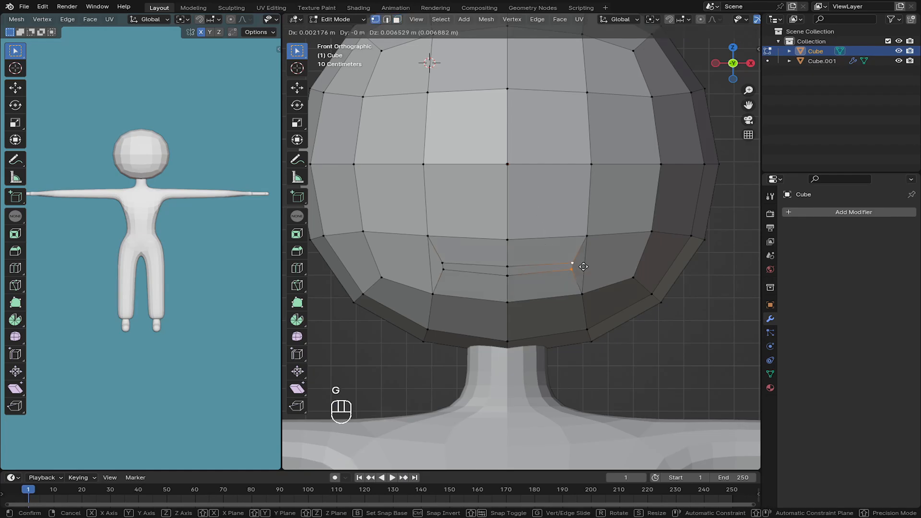
pyautogui.click(583, 266)
pyautogui.press('r')
pyautogui.click(611, 268)
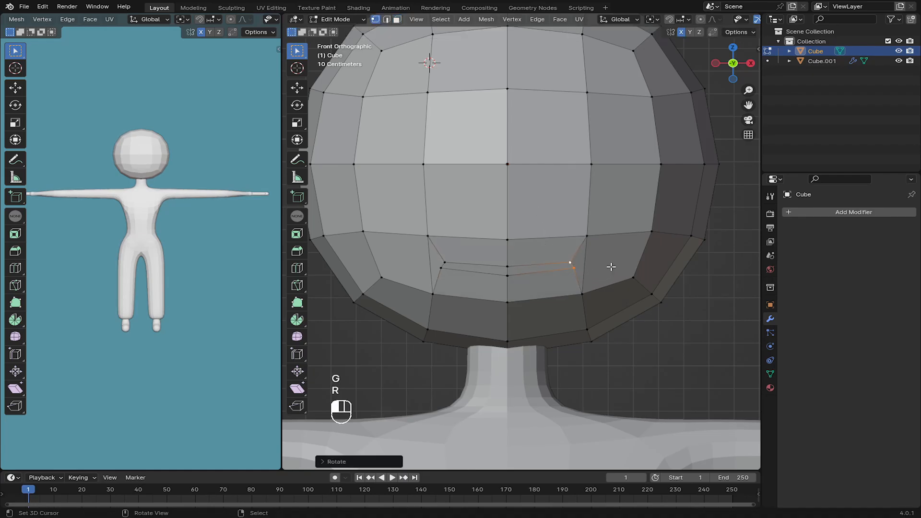
pyautogui.press('g')
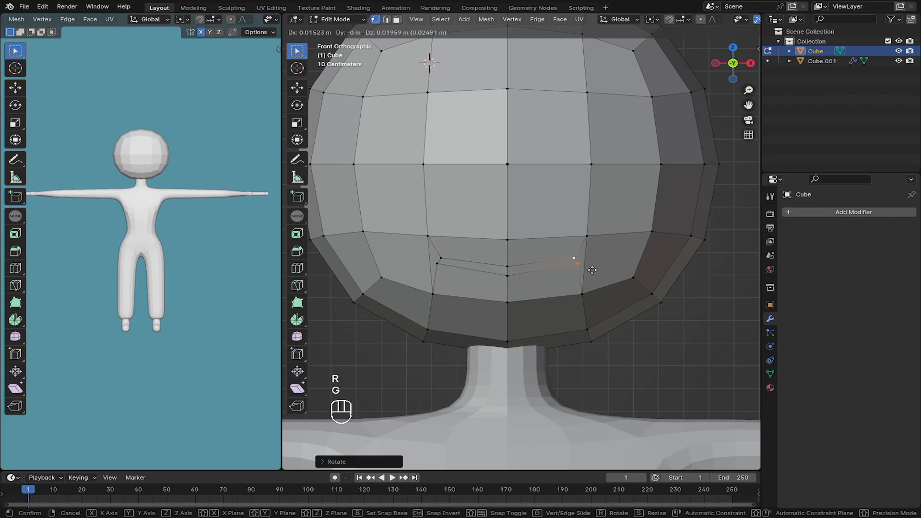
pyautogui.click(593, 270)
pyautogui.press('s')
pyautogui.click(598, 277)
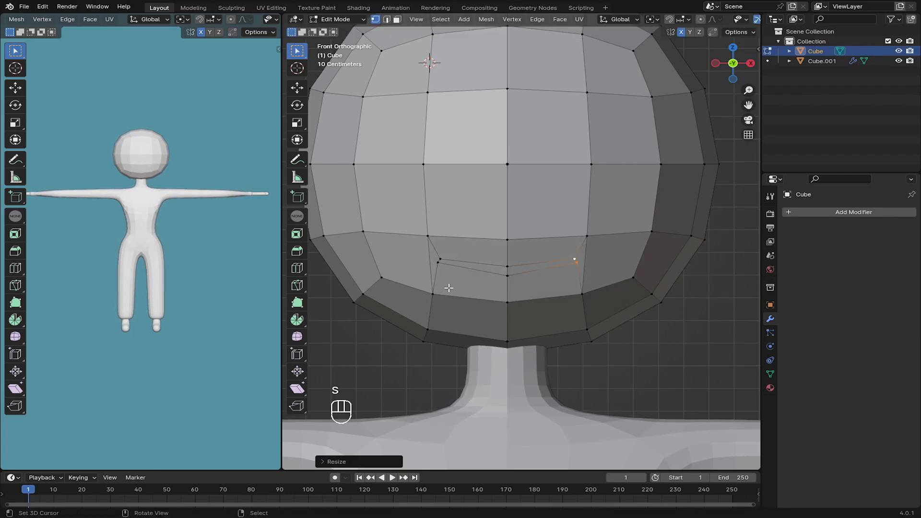
# Step: Adjust the height of the mouth's lower centre vertex with small moves along Z
pyautogui.click(508, 276)
pyautogui.press('g')
pyautogui.press('z')
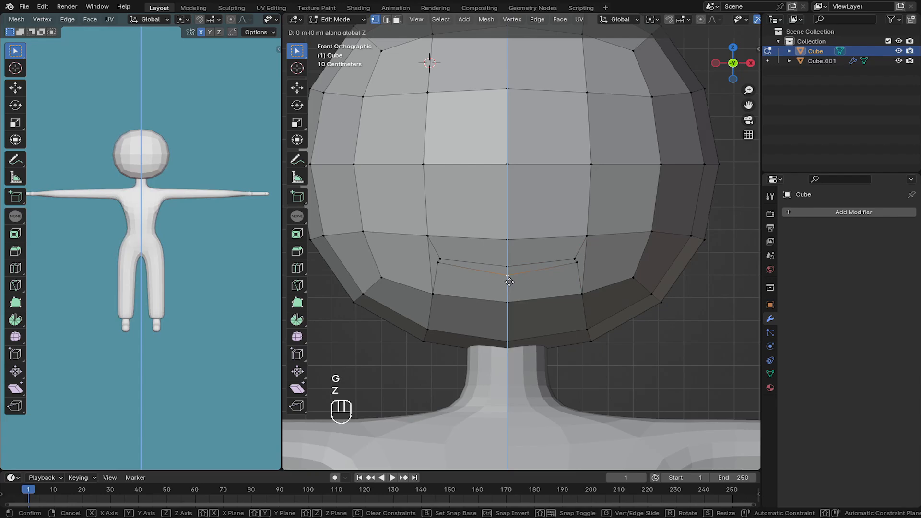
pyautogui.click(510, 279)
pyautogui.press('g')
pyautogui.press('z')
pyautogui.click(509, 277)
# Step: Select the two narrow mouth faces in face selection mode and delete them to open the mouth
pyautogui.moveTo(509, 277); pyautogui.dragTo(525, 287, button='middle')
pyautogui.scroll(-5, 449, 267)
pyautogui.moveTo(525, 287); pyautogui.dragTo(552, 274, button='middle')
pyautogui.click(396, 20)
pyautogui.moveTo(509, 254); pyautogui.dragTo(533, 282, button='middle')
pyautogui.scroll(3, 573, 273)
pyautogui.keyDown('shift'); pyautogui.click(583, 282); pyautogui.keyUp('shift')
pyautogui.keyDown('shift'); pyautogui.click(624, 286); pyautogui.keyUp('shift')
pyautogui.press('KP_1')
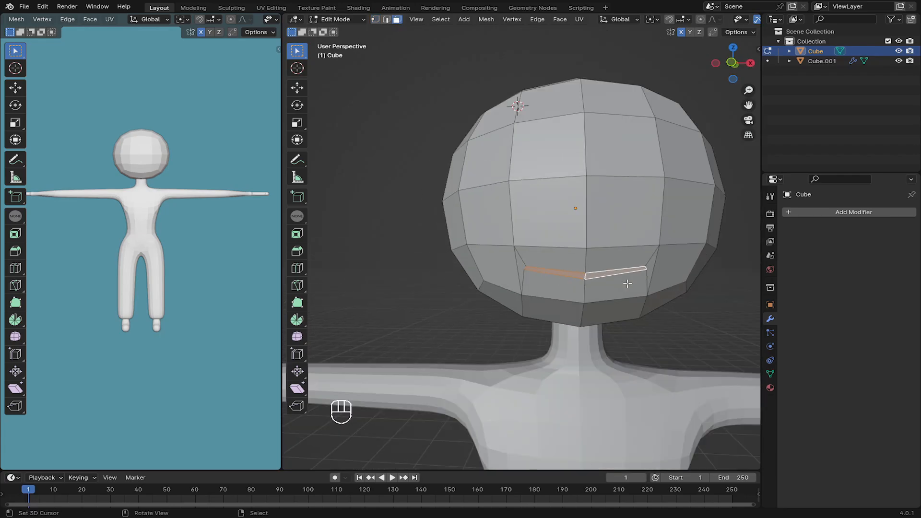
pyautogui.keyDown('shift'); pyautogui.moveTo(628, 284); pyautogui.dragTo(438, 120, button='middle'); pyautogui.keyUp('shift')
pyautogui.press('x')
pyautogui.click(583, 232)
# Step: Extrude the mouth opening's edge loop inward along Y by about 0.35 m and rescale the extruded loop
pyautogui.scroll(5, 322, 18)
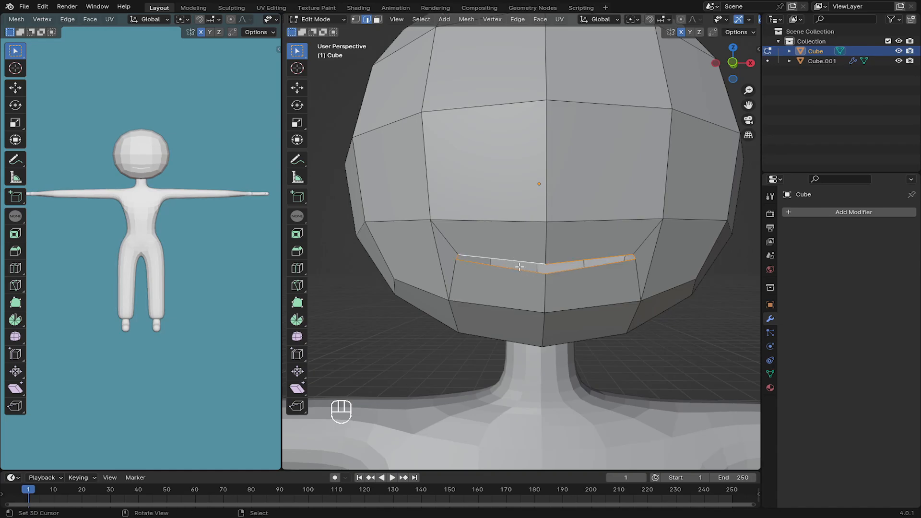
pyautogui.moveTo(508, 253); pyautogui.dragTo(489, 273, button='middle')
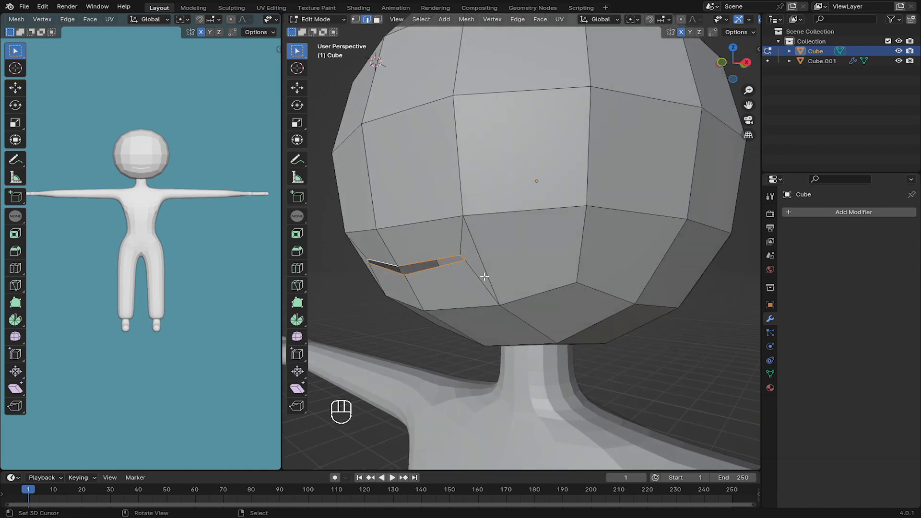
pyautogui.press('e')
pyautogui.press('y')
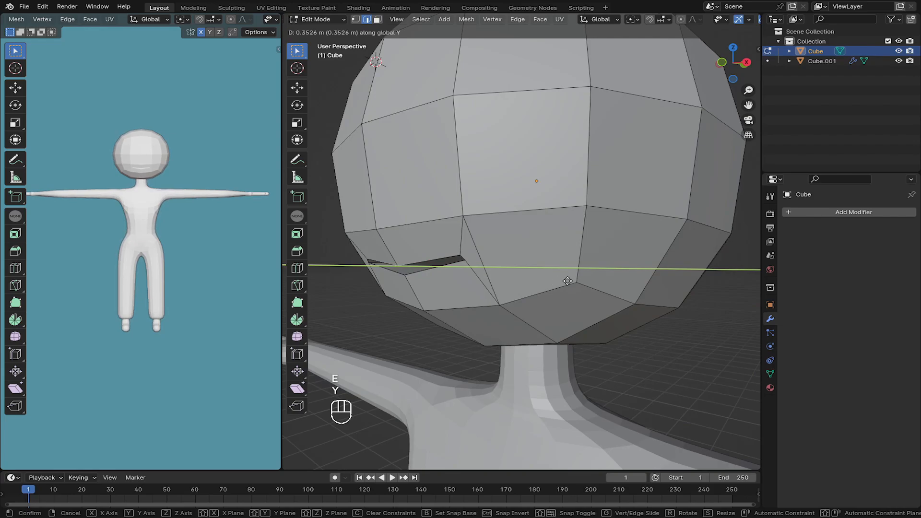
pyautogui.click(567, 281)
pyautogui.moveTo(557, 285); pyautogui.dragTo(607, 281, button='middle')
pyautogui.press('s')
pyautogui.click(647, 232)
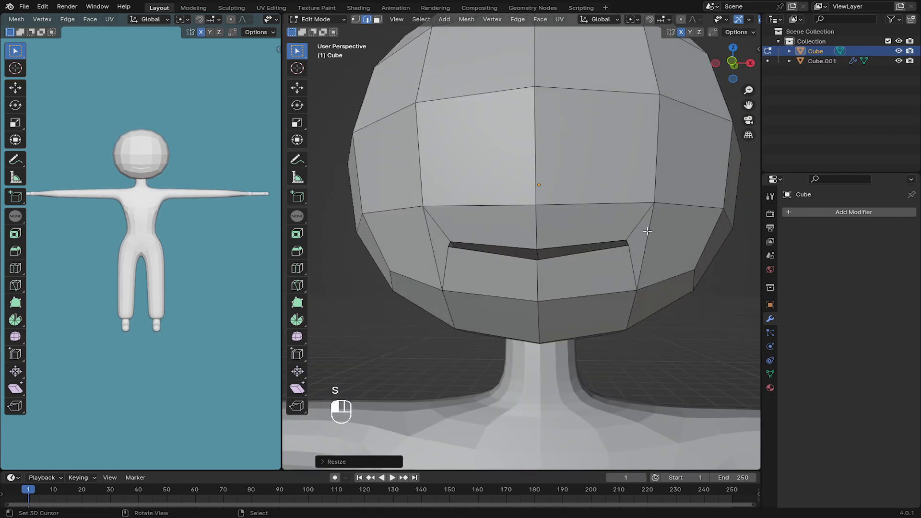
# Step: Turn on X-ray, enlarge the extruded inner mouth loop and move it deeper into the head along Y
pyautogui.moveTo(648, 232)
pyautogui.mouseDown(button='middle')
pyautogui.moveTo(569, 238)
pyautogui.moveTo(576, 196)
pyautogui.mouseUp(button='middle')
pyautogui.scroll(-5, 624, 19)
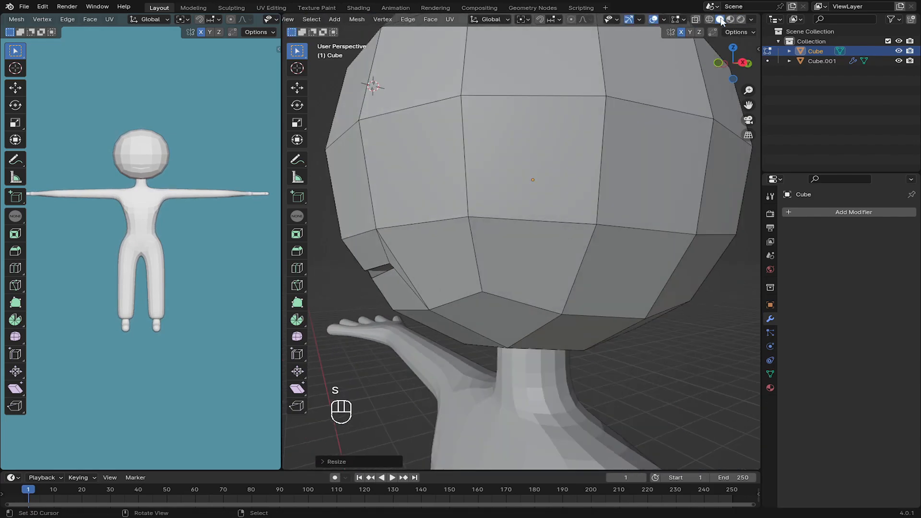
pyautogui.click(695, 22)
pyautogui.moveTo(496, 265); pyautogui.dragTo(466, 261, button='middle')
pyautogui.press('s')
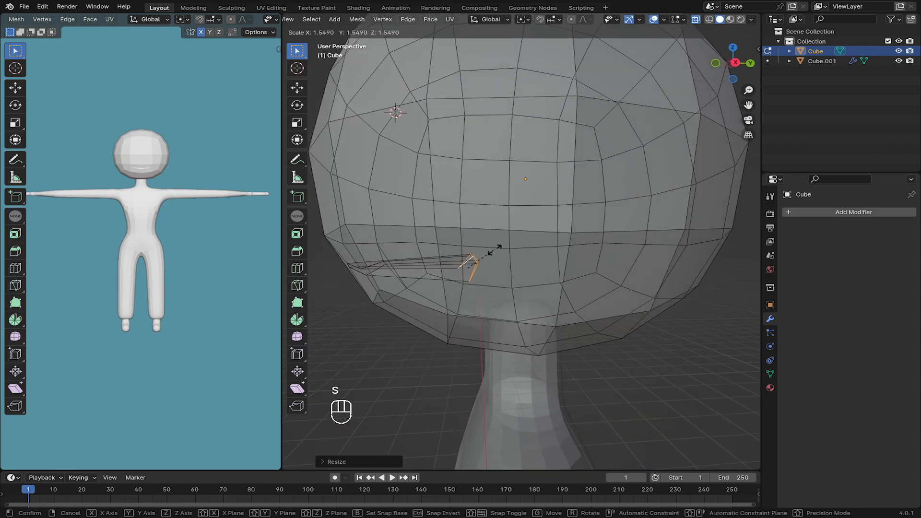
pyautogui.click(514, 245)
pyautogui.press('g')
pyautogui.press('y')
pyautogui.click(534, 300)
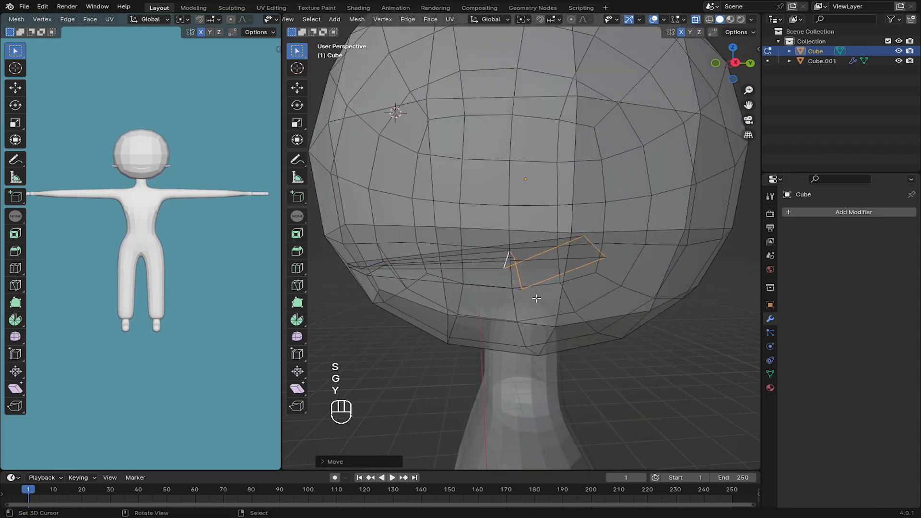
# Step: Adjust the inner mouth loop's width along X, narrowing it to fit inside the head and widening it slightly again
pyautogui.moveTo(537, 300); pyautogui.dragTo(686, 298, button='middle')
pyautogui.scroll(-4, 613, 288)
pyautogui.press('s')
pyautogui.press('x')
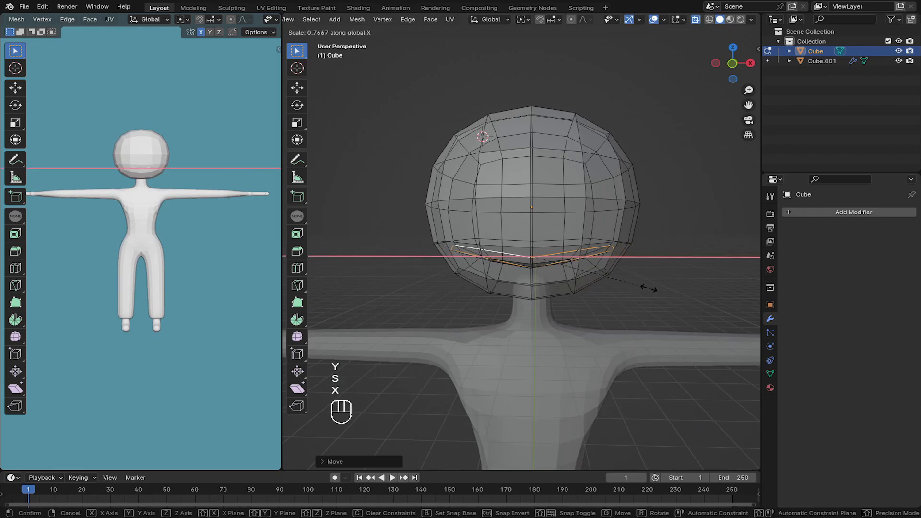
pyautogui.click(580, 273)
pyautogui.scroll(4, 578, 271)
pyautogui.moveTo(576, 269)
pyautogui.mouseDown(button='middle')
pyautogui.moveTo(568, 252)
pyautogui.moveTo(588, 276)
pyautogui.mouseUp(button='middle')
pyautogui.press('s')
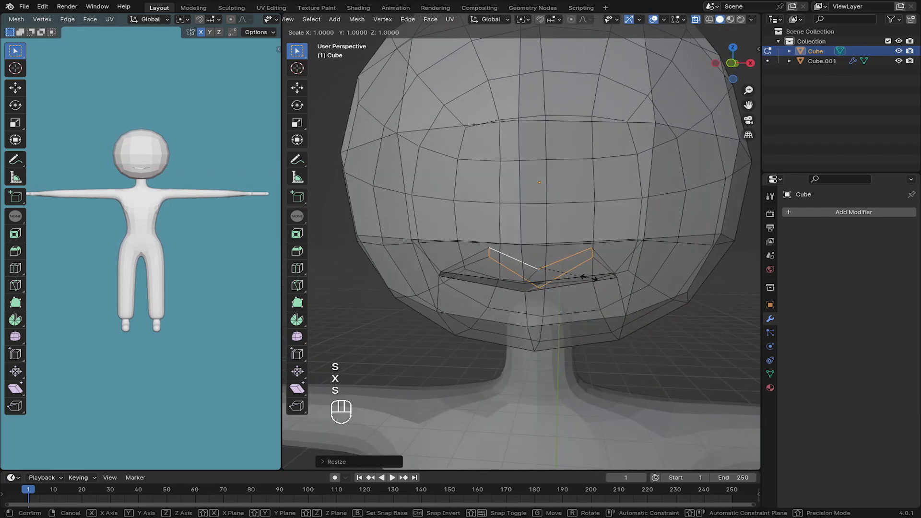
pyautogui.press('x')
pyautogui.click(609, 282)
# Step: Flatten the inner mouth loop slightly along Z and fill it with a face to close the mouth cavity
pyautogui.press('s')
pyautogui.press('z')
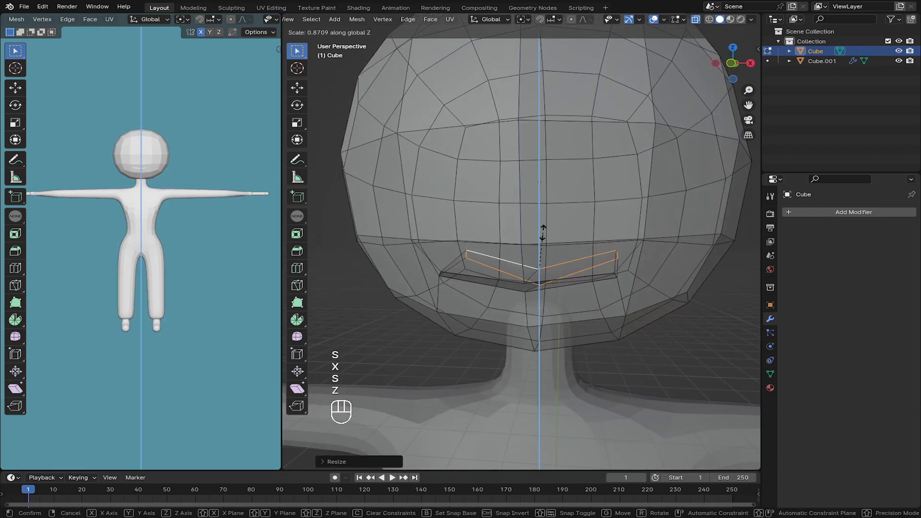
pyautogui.click(540, 231)
pyautogui.moveTo(540, 230); pyautogui.dragTo(544, 227, button='middle')
pyautogui.press('f')
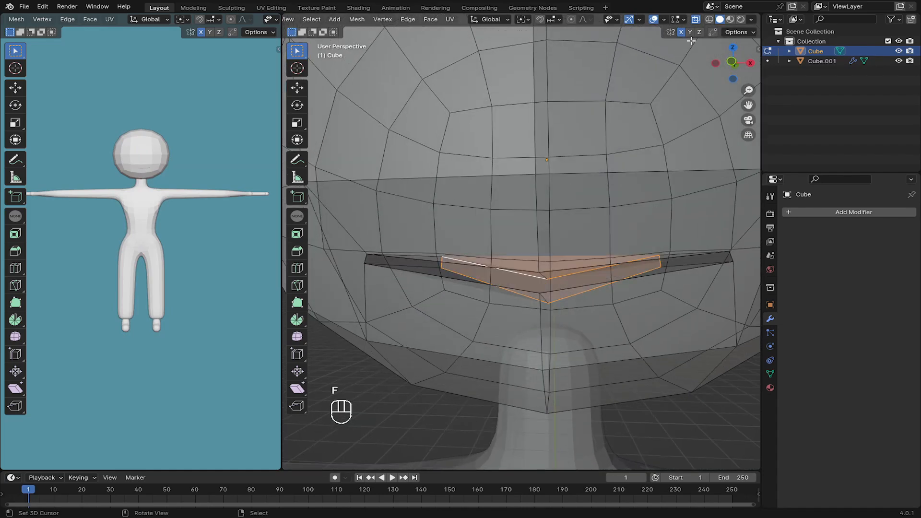
# Step: Return to Object Mode, turn off X-ray and add a Subdivision modifier at level 2 to the head
pyautogui.press('Tab')
pyautogui.scroll(-5, 548, 249)
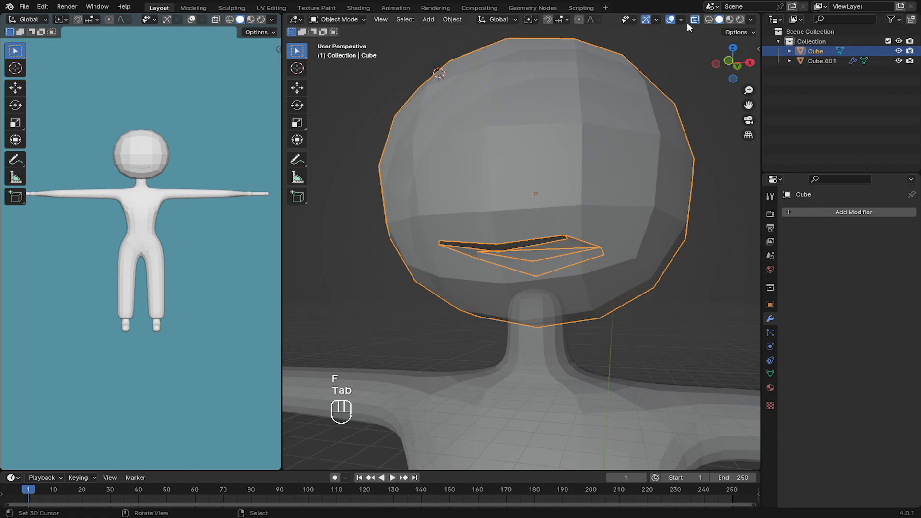
pyautogui.click(692, 23)
pyautogui.moveTo(531, 175); pyautogui.dragTo(561, 179, button='middle')
pyautogui.scroll(-2, 561, 179)
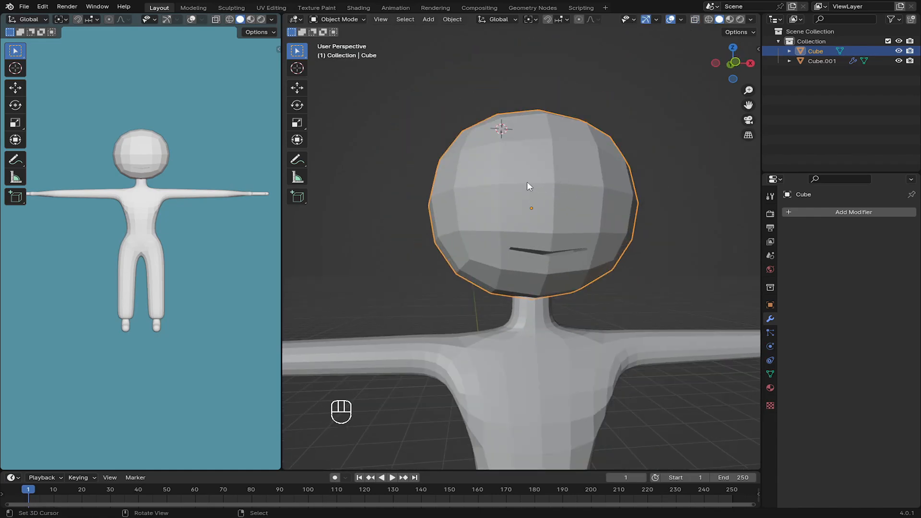
pyautogui.hotkey('ctrl', '1')
pyautogui.moveTo(530, 190); pyautogui.dragTo(559, 222, button='middle')
pyautogui.scroll(3, 565, 237)
pyautogui.scroll(-2, 579, 240)
pyautogui.hotkey('ctrl', '2')
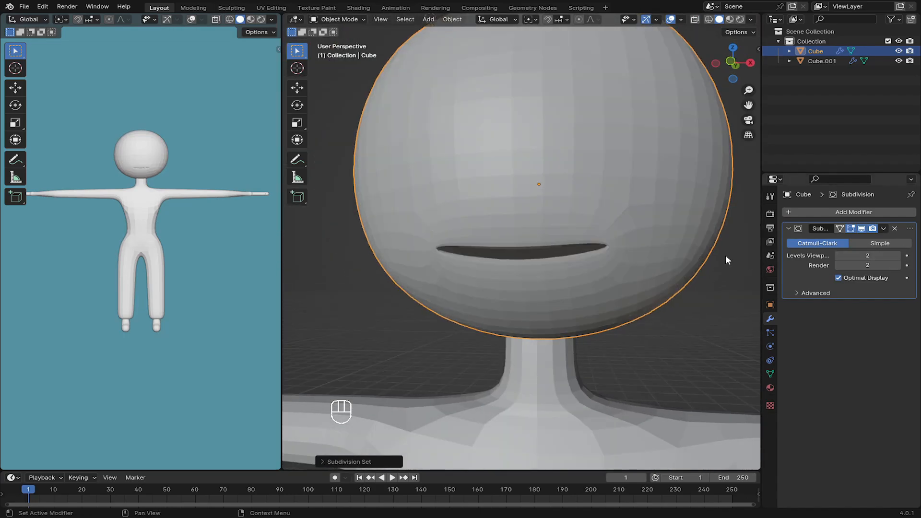
# Step: Apply Shade Smooth to the head and check the mouth in the front view
pyautogui.click(452, 19)
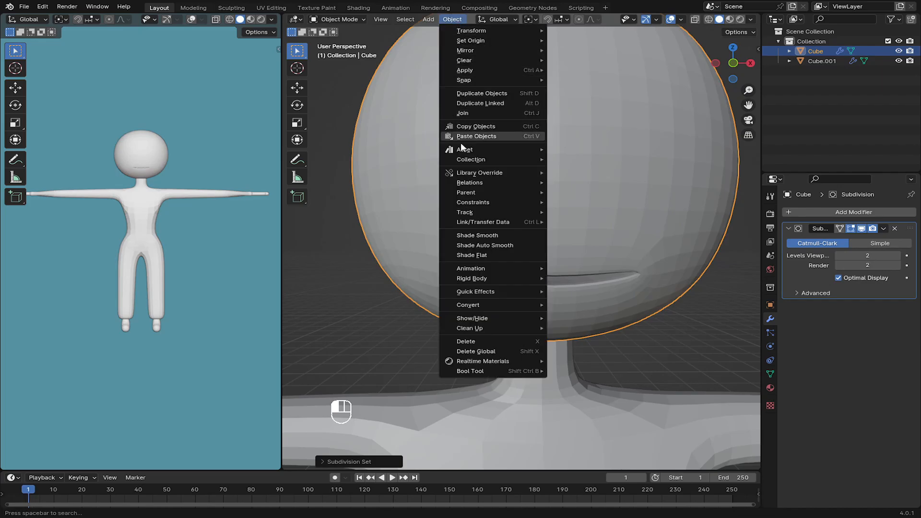
pyautogui.click(464, 234)
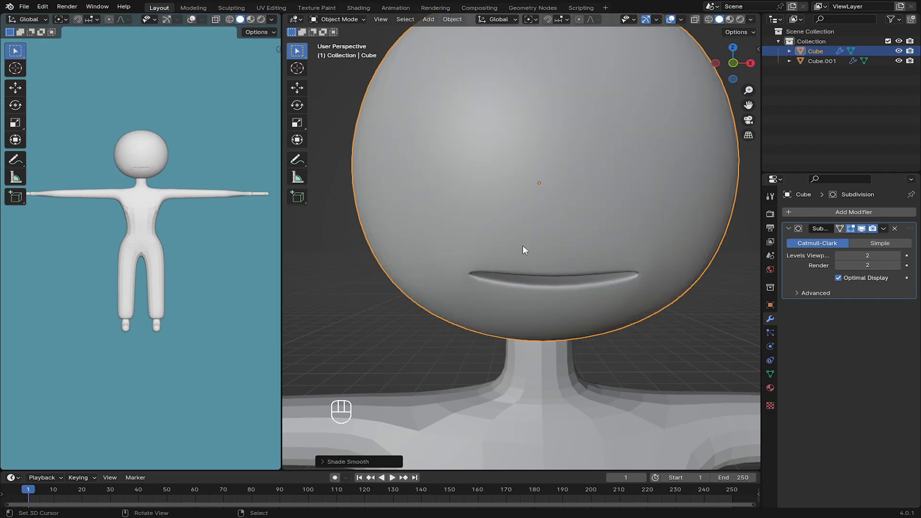
pyautogui.scroll(-3, 522, 246)
pyautogui.moveTo(522, 246)
pyautogui.mouseDown(button='middle')
pyautogui.moveTo(467, 251)
pyautogui.moveTo(514, 263)
pyautogui.moveTo(557, 258)
pyautogui.mouseUp(button='middle')
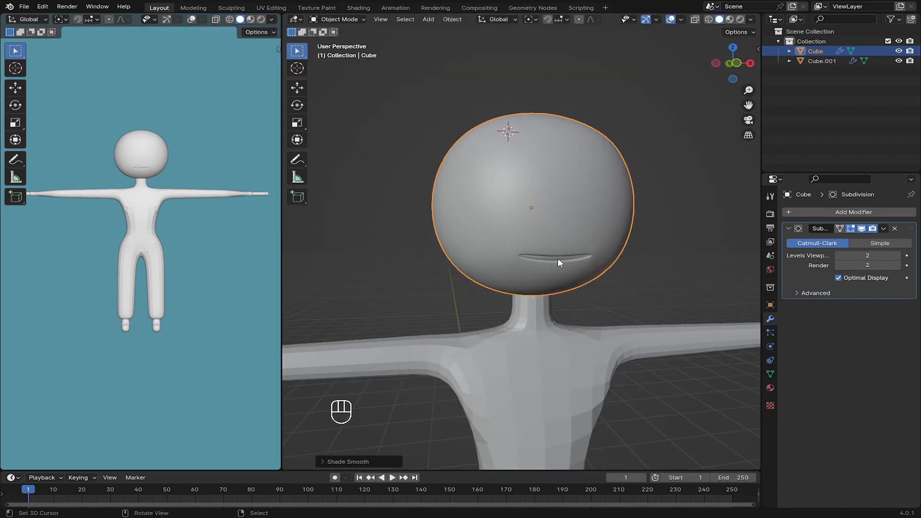
pyautogui.press('KP_1')
pyautogui.scroll(5, 547, 257)
pyautogui.scroll(-4, 537, 259)
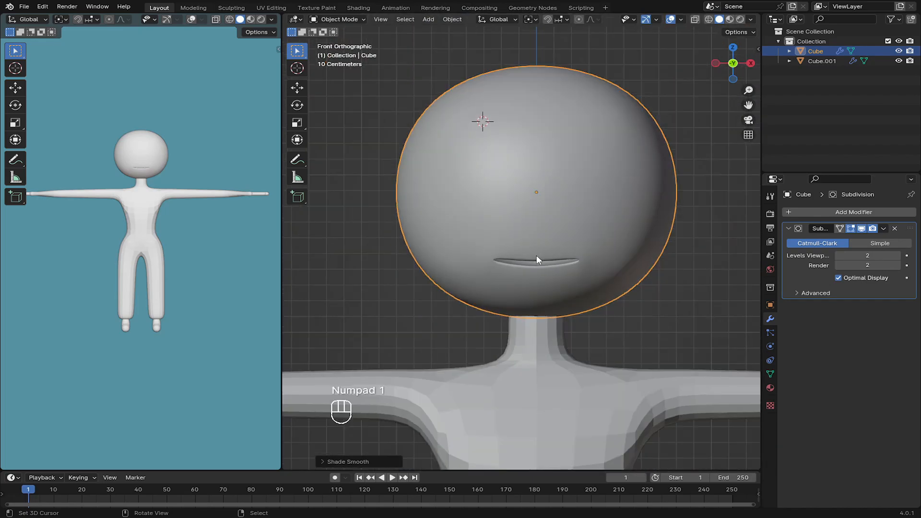
pyautogui.keyDown('shift'); pyautogui.moveTo(536, 255); pyautogui.dragTo(484, 262, button='middle'); pyautogui.keyUp('shift')
# Step: Open the body mesh in Edit Mode with X-ray turned on to expose its skeleton vertices
pyautogui.click(527, 347)
pyautogui.scroll(-3, 526, 344)
pyautogui.keyDown('shift'); pyautogui.moveTo(526, 344); pyautogui.dragTo(533, 277, button='middle'); pyautogui.keyUp('shift')
pyautogui.scroll(-3, 220, 251)
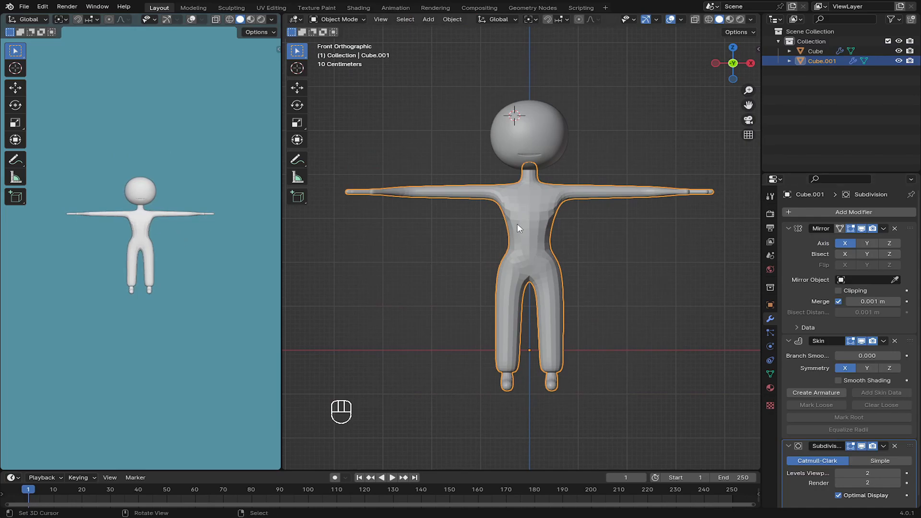
pyautogui.press('Tab')
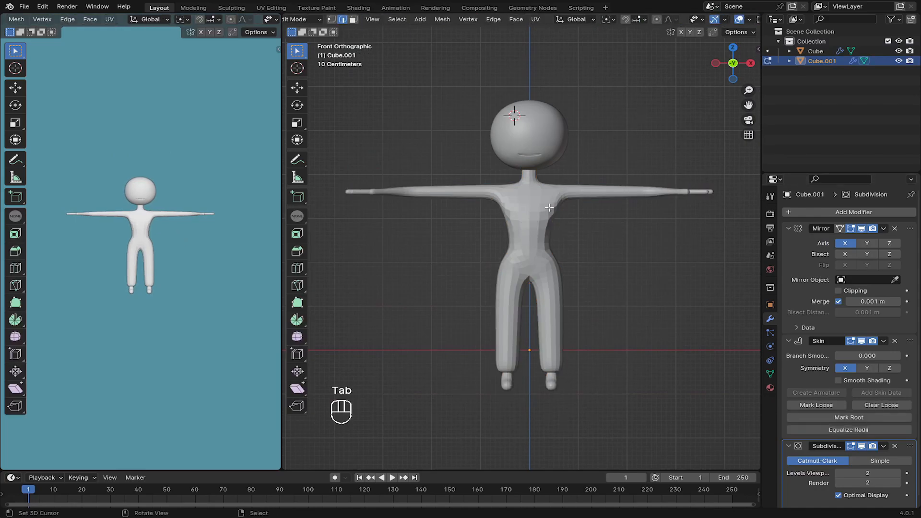
pyautogui.press('Tab')
pyautogui.press('Tab')
pyautogui.scroll(-2, 707, 19)
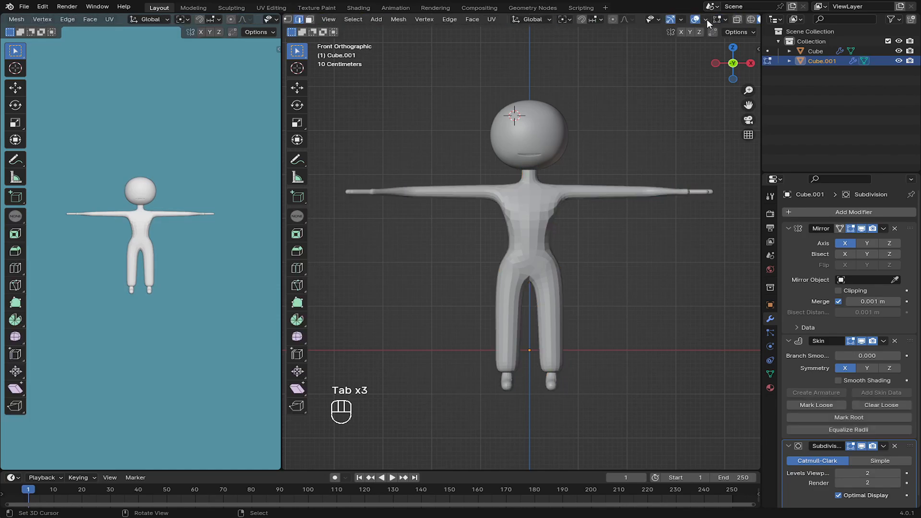
pyautogui.click(738, 20)
pyautogui.keyDown('shift'); pyautogui.moveTo(652, 182); pyautogui.dragTo(612, 186, button='middle'); pyautogui.keyUp('shift')
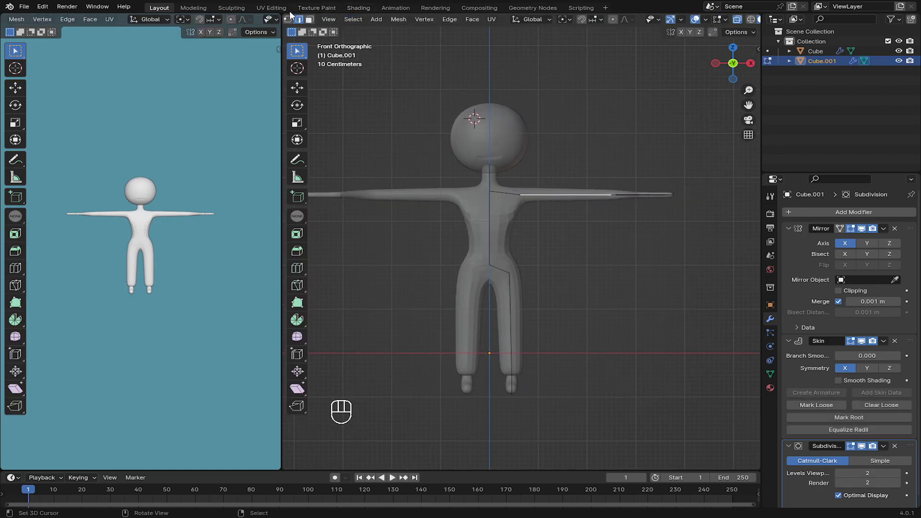
# Step: Select the forearm and hand vertices in vertex mode and move them inward along X to shorten the arms
pyautogui.moveTo(553, 141); pyautogui.dragTo(737, 262)
pyautogui.press('b')
pyautogui.press('g')
pyautogui.press('x')
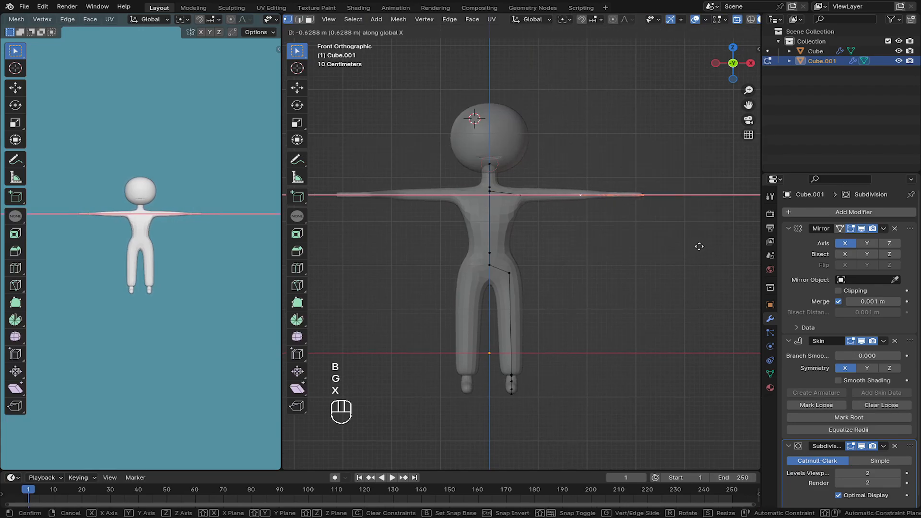
pyautogui.click(702, 246)
pyautogui.scroll(4, 163, 225)
pyautogui.keyDown('shift'); pyautogui.moveTo(161, 227); pyautogui.dragTo(182, 244, button='middle'); pyautogui.keyUp('shift')
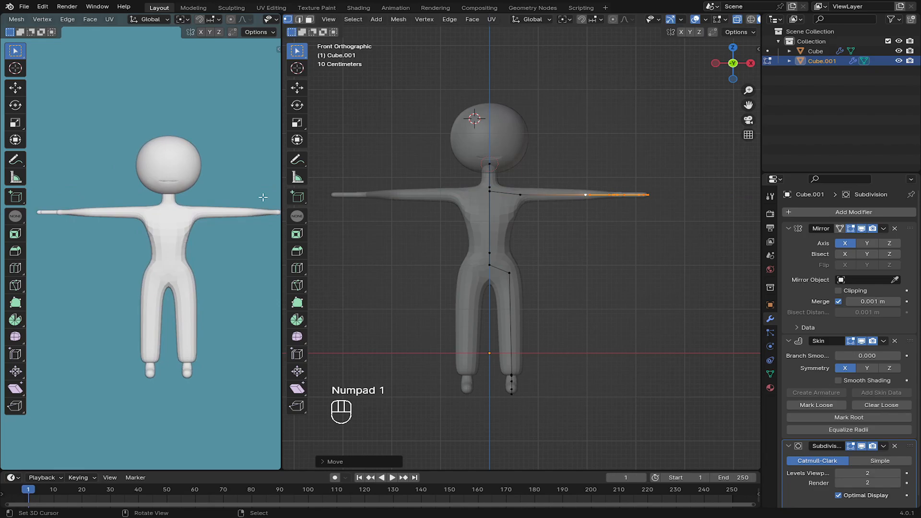
# Step: Reduce the skin radius slightly at the shoulder vertex
pyautogui.click(517, 193)
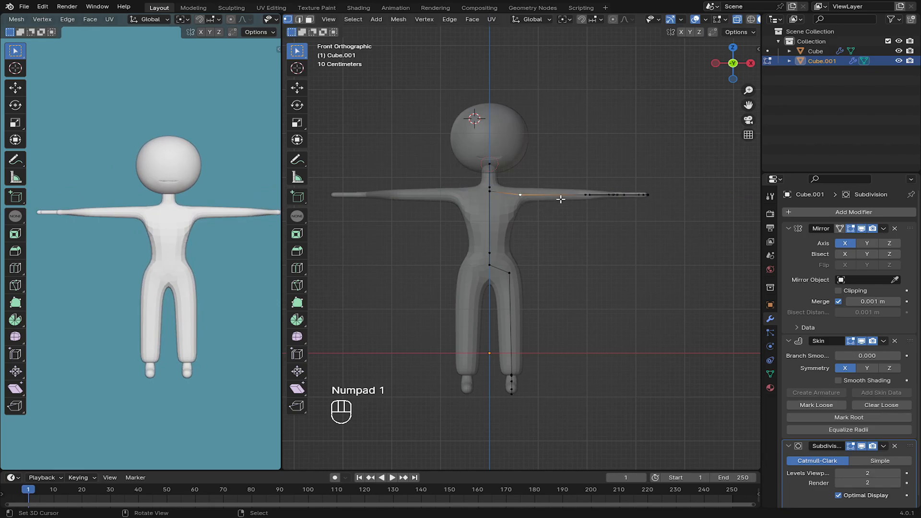
pyautogui.hotkey('ctrl', 'a')
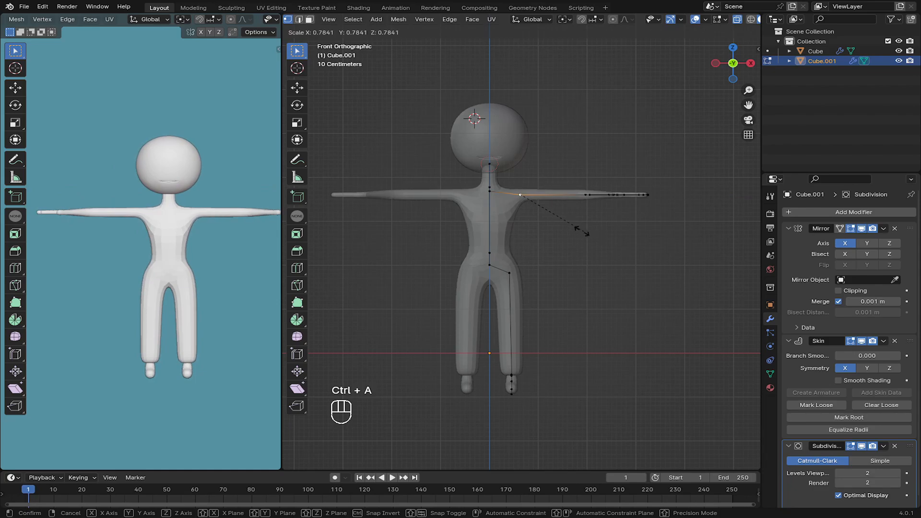
pyautogui.click(591, 233)
pyautogui.scroll(3, 504, 202)
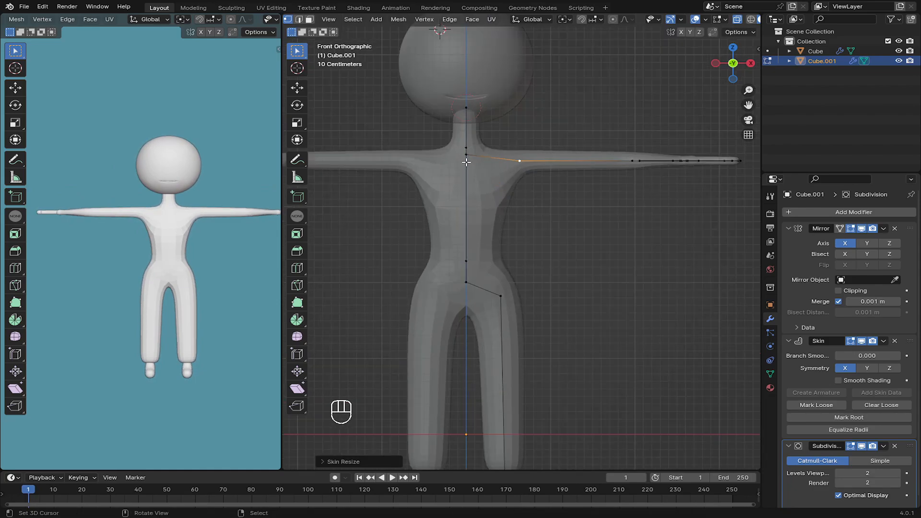
pyautogui.scroll(3, 322, 24)
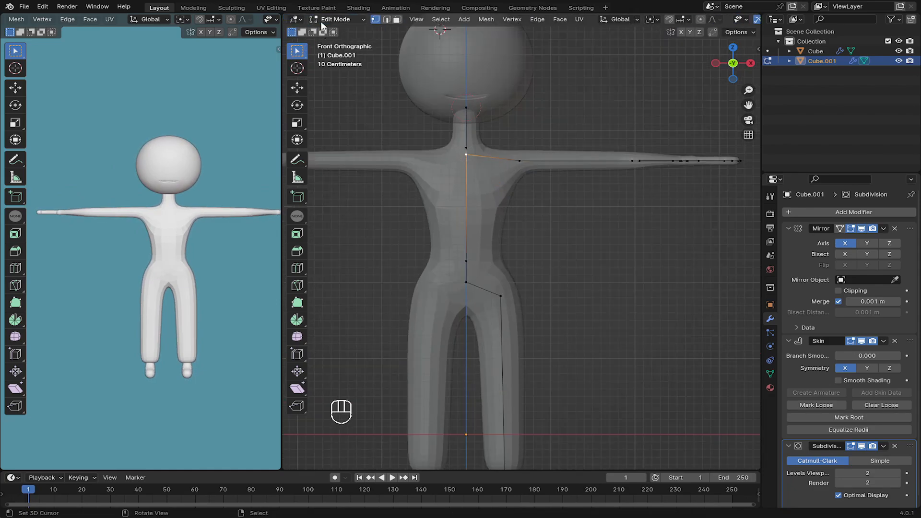
# Step: Return to Object Mode, apply the body's Mirror, Skin and Subdivision modifiers in order, and check the resulting mesh
pyautogui.click(342, 31)
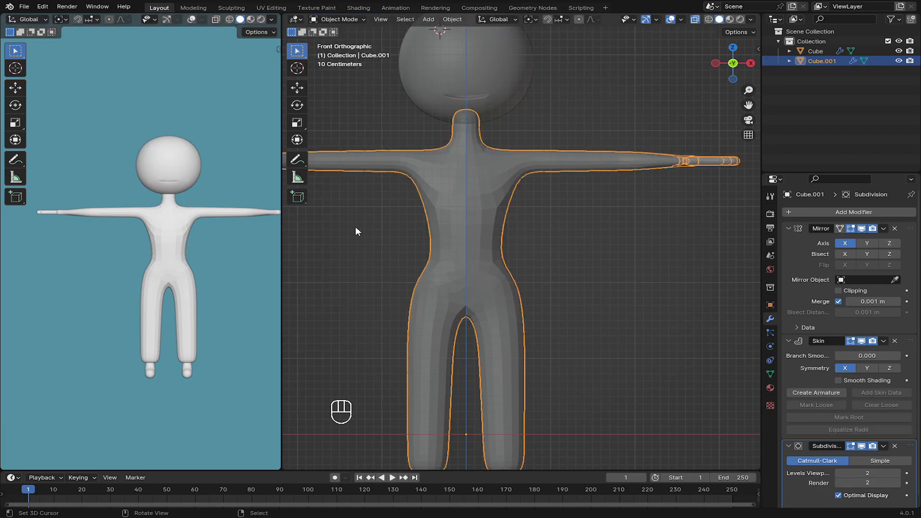
pyautogui.moveTo(528, 163); pyautogui.dragTo(568, 223, button='middle')
pyautogui.scroll(3, 541, 190)
pyautogui.moveTo(513, 197); pyautogui.dragTo(515, 186, button='middle')
pyautogui.scroll(1, 512, 193)
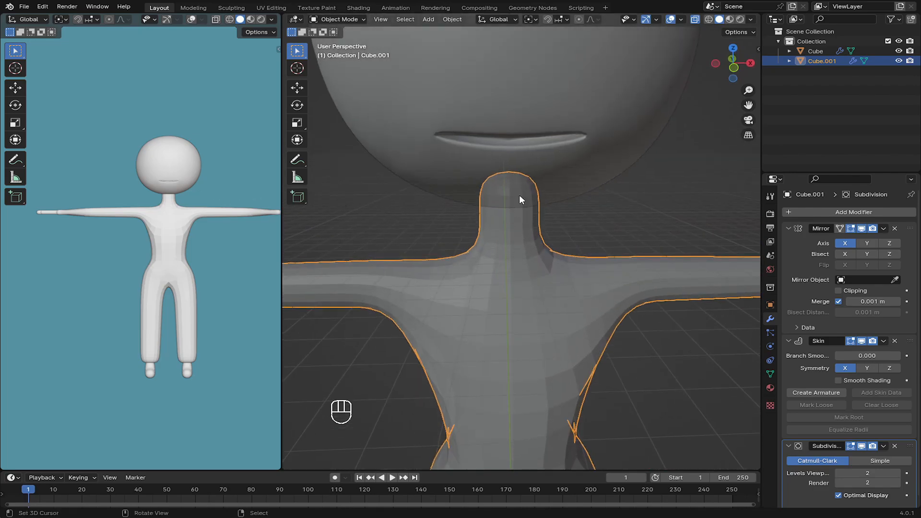
pyautogui.scroll(-3, 522, 173)
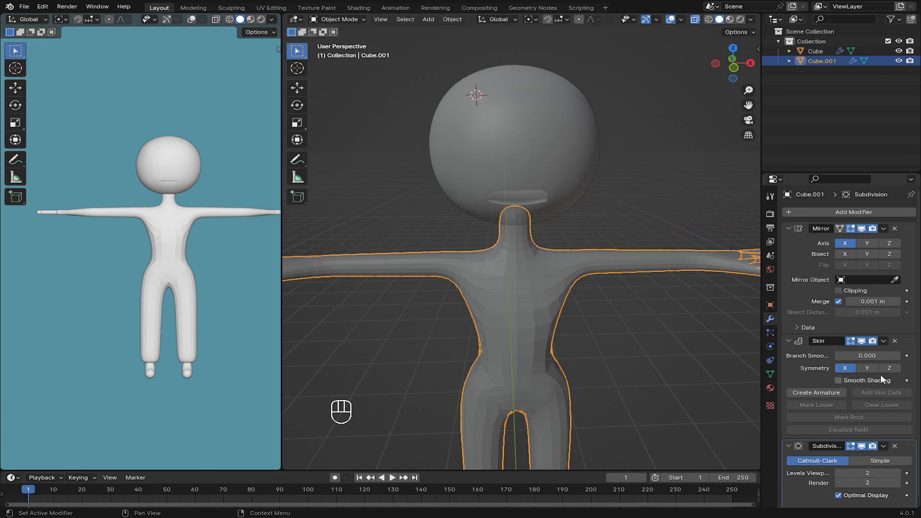
pyautogui.hotkey('ctrl', 'a')
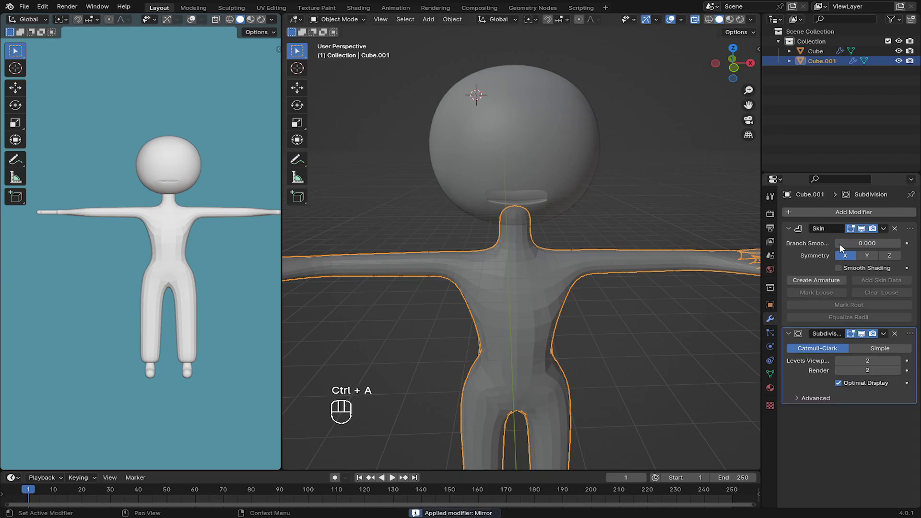
pyautogui.click(884, 229)
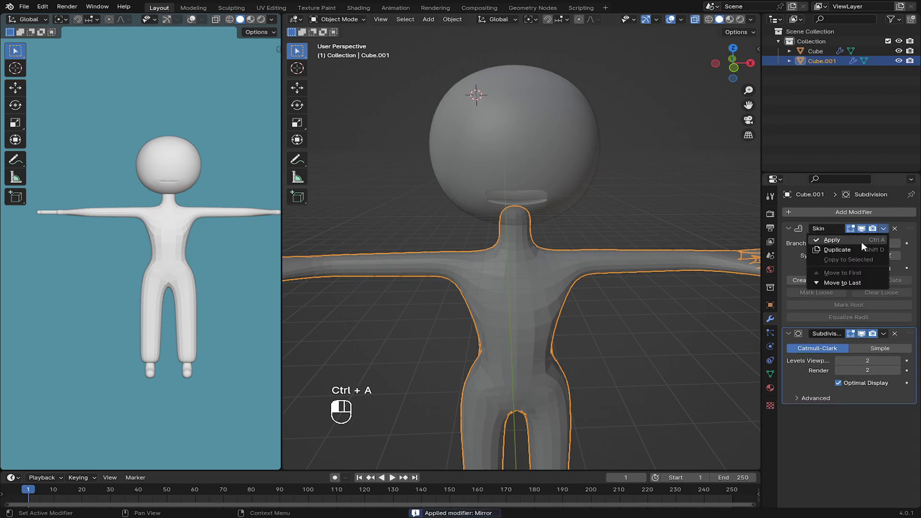
pyautogui.click(849, 239)
pyautogui.hotkey('ctrl', 'a')
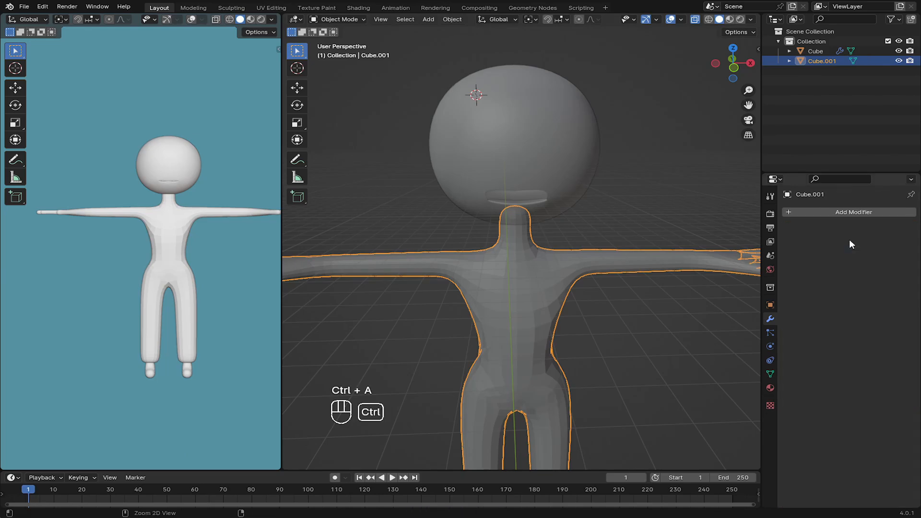
pyautogui.press('Tab')
pyautogui.moveTo(539, 287); pyautogui.dragTo(564, 347, button='middle')
pyautogui.press('Tab')
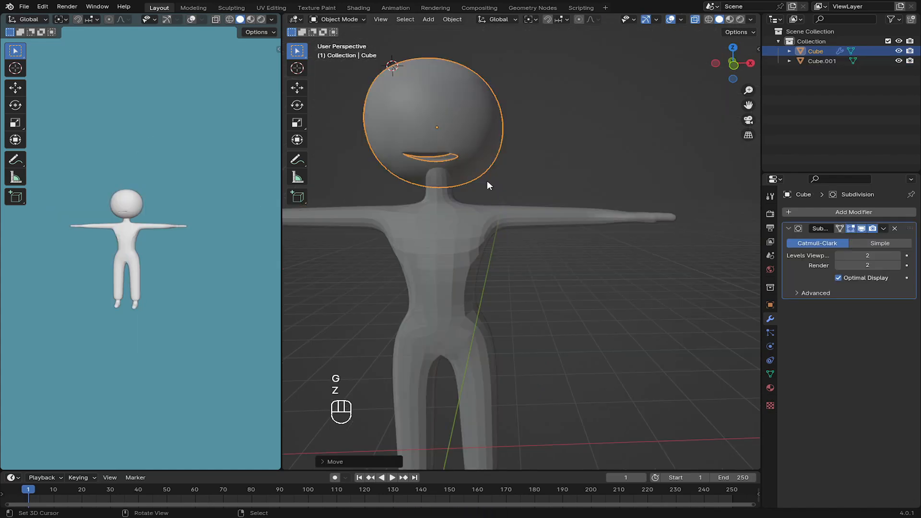
# Step: Put only the body mesh into Sculpt Mode and turn on X mirror symmetry
pyautogui.click(477, 218)
pyautogui.press('KP_1')
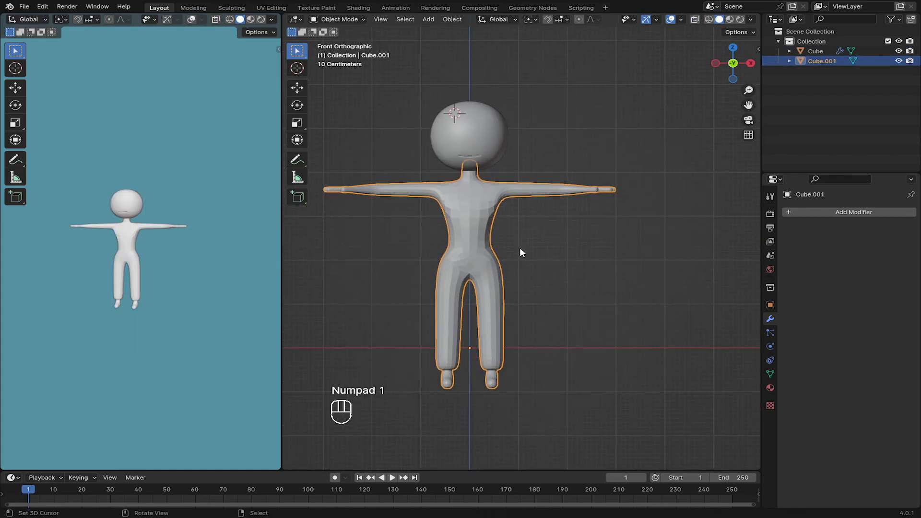
pyautogui.press('a')
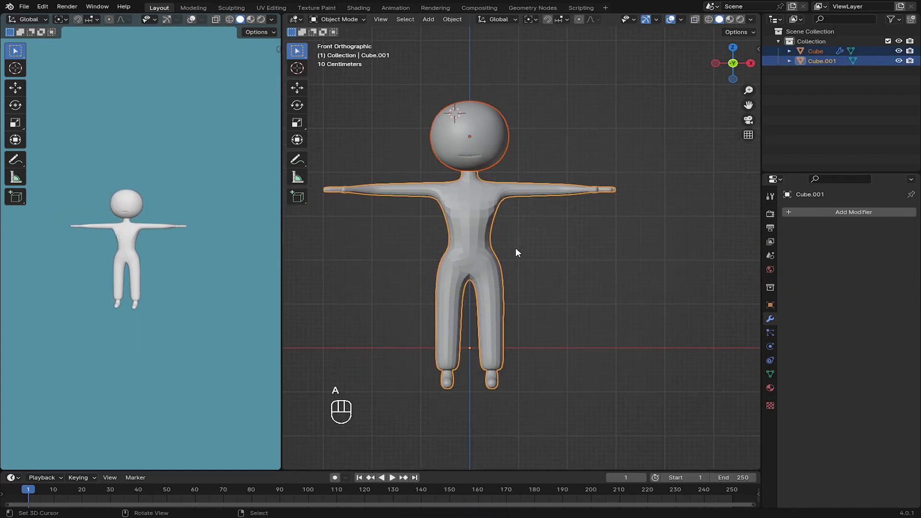
pyautogui.press('g')
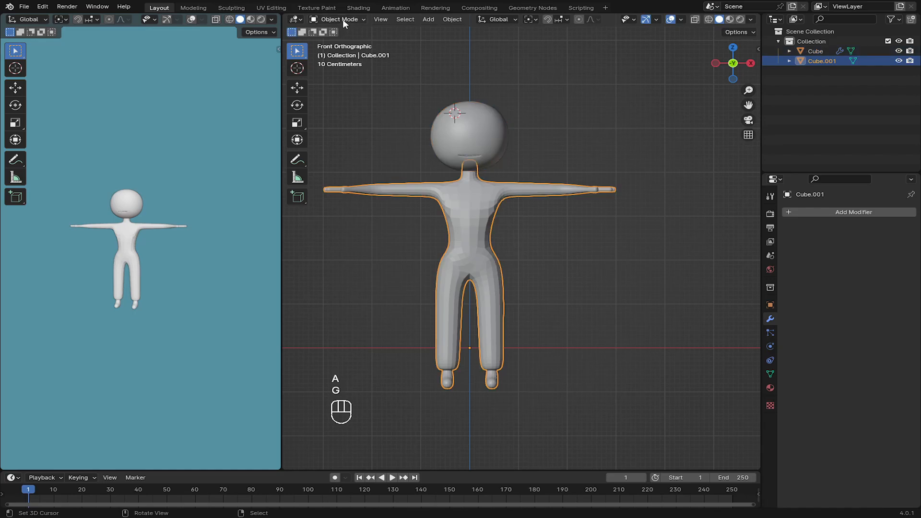
pyautogui.click(343, 19)
pyautogui.click(349, 52)
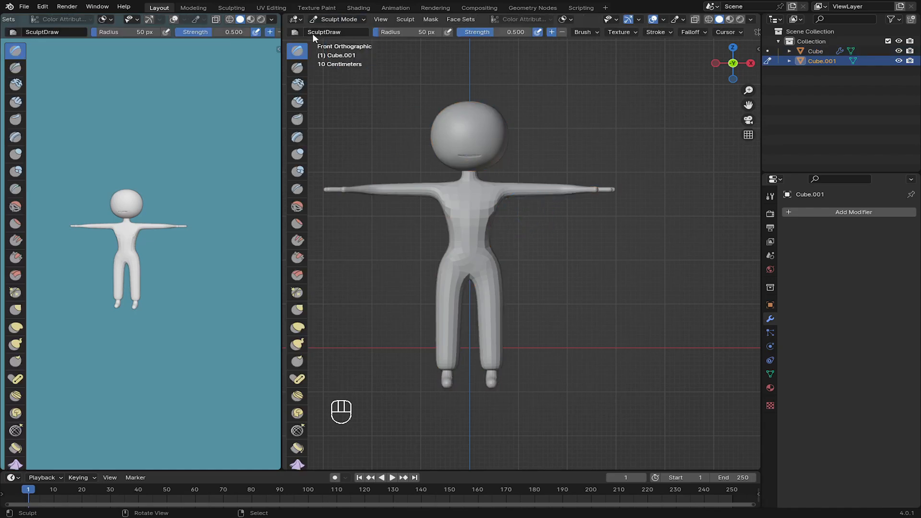
pyautogui.scroll(-4, 691, 34)
pyautogui.click(591, 31)
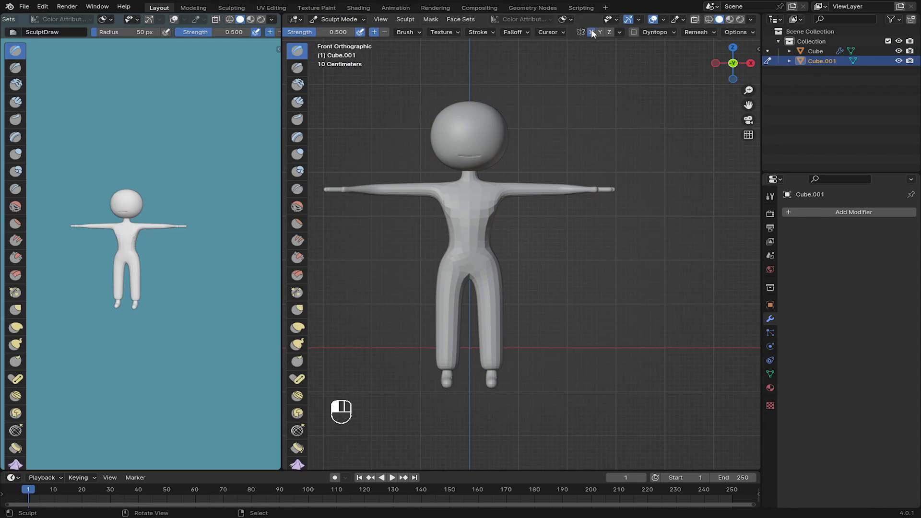
# Step: Choose the Grab brush with a 187 px radius and reshape the upper torso behind the armpit
pyautogui.press('f')
pyautogui.click(584, 228)
pyautogui.press('g')
pyautogui.moveTo(627, 250)
pyautogui.mouseDown(button='middle')
pyautogui.moveTo(525, 251)
pyautogui.moveTo(580, 263)
pyautogui.moveTo(518, 284)
pyautogui.moveTo(532, 287)
pyautogui.moveTo(550, 339)
pyautogui.mouseUp(button='middle')
pyautogui.press('f')
pyautogui.click(624, 287)
pyautogui.scroll(2, 557, 276)
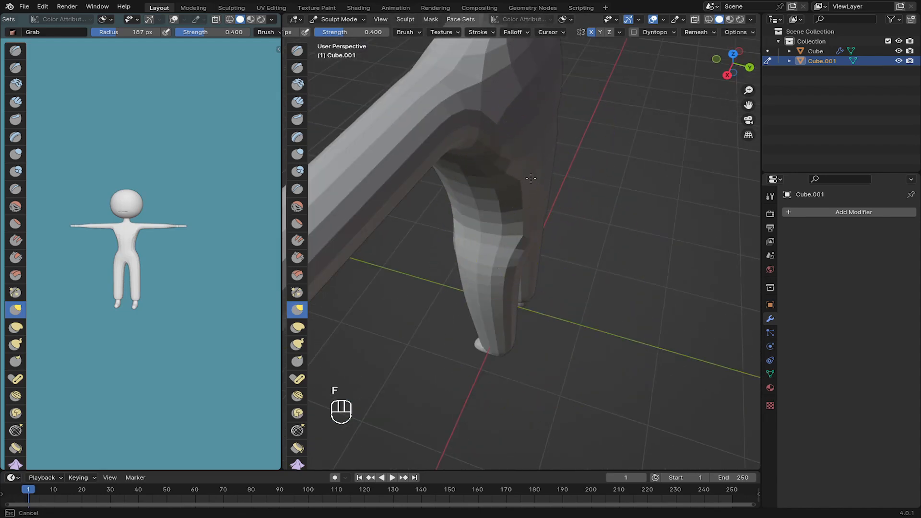
pyautogui.moveTo(527, 163); pyautogui.dragTo(531, 181, button='middle')
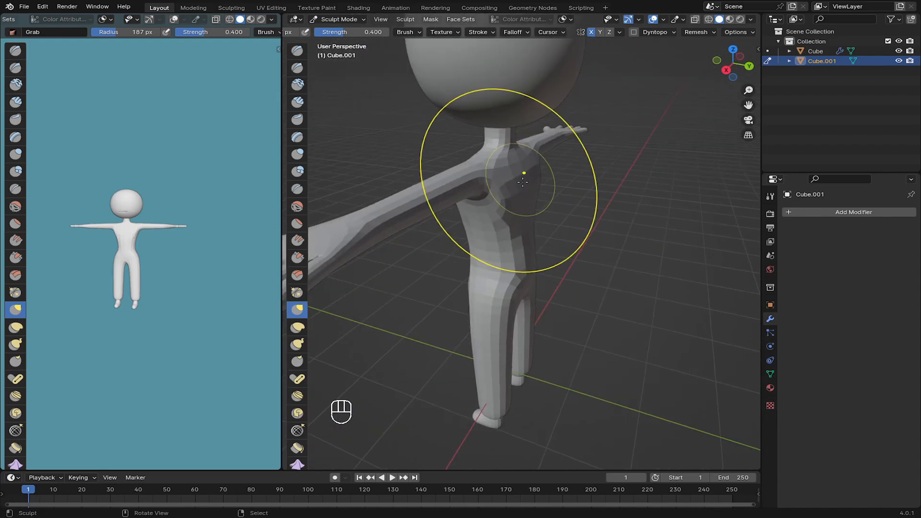
# Step: Refine the sides of the torso below the armpits using the Grab brush at a 159 px radius
pyautogui.moveTo(518, 235)
pyautogui.mouseDown(button='middle')
pyautogui.moveTo(519, 262)
pyautogui.moveTo(500, 259)
pyautogui.moveTo(508, 279)
pyautogui.moveTo(470, 272)
pyautogui.moveTo(422, 232)
pyautogui.moveTo(422, 261)
pyautogui.moveTo(390, 312)
pyautogui.moveTo(481, 311)
pyautogui.moveTo(463, 261)
pyautogui.moveTo(475, 288)
pyautogui.moveTo(487, 171)
pyautogui.moveTo(566, 250)
pyautogui.moveTo(479, 310)
pyautogui.moveTo(473, 254)
pyautogui.moveTo(482, 269)
pyautogui.moveTo(480, 249)
pyautogui.moveTo(427, 270)
pyautogui.moveTo(436, 304)
pyautogui.moveTo(454, 294)
pyautogui.moveTo(458, 240)
pyautogui.moveTo(568, 288)
pyautogui.moveTo(599, 287)
pyautogui.mouseUp(button='middle')
pyautogui.scroll(-3, 595, 286)
pyautogui.keyDown('shift'); pyautogui.moveTo(592, 284); pyautogui.dragTo(570, 249, button='middle'); pyautogui.keyUp('shift')
pyautogui.scroll(2, 564, 245)
pyautogui.moveTo(558, 242); pyautogui.dragTo(557, 240)
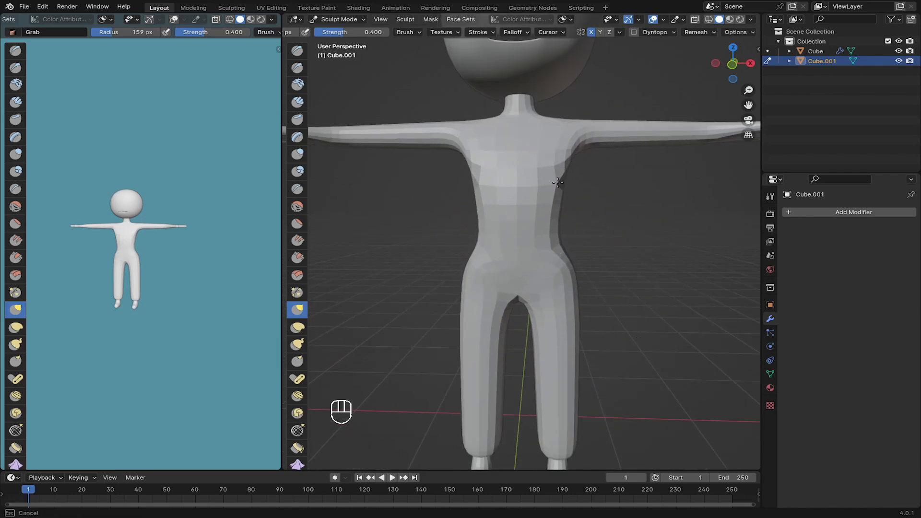
pyautogui.moveTo(558, 183); pyautogui.dragTo(557, 184)
# Step: Return to Object Mode, shade the body smooth and add a Subdivision modifier with viewport level 1
pyautogui.scroll(-2, 559, 187)
pyautogui.moveTo(559, 187); pyautogui.dragTo(602, 204, button='middle')
pyautogui.click(351, 20)
pyautogui.click(351, 29)
pyautogui.moveTo(484, 159); pyautogui.dragTo(441, 139, button='middle')
pyautogui.click(457, 20)
pyautogui.click(480, 238)
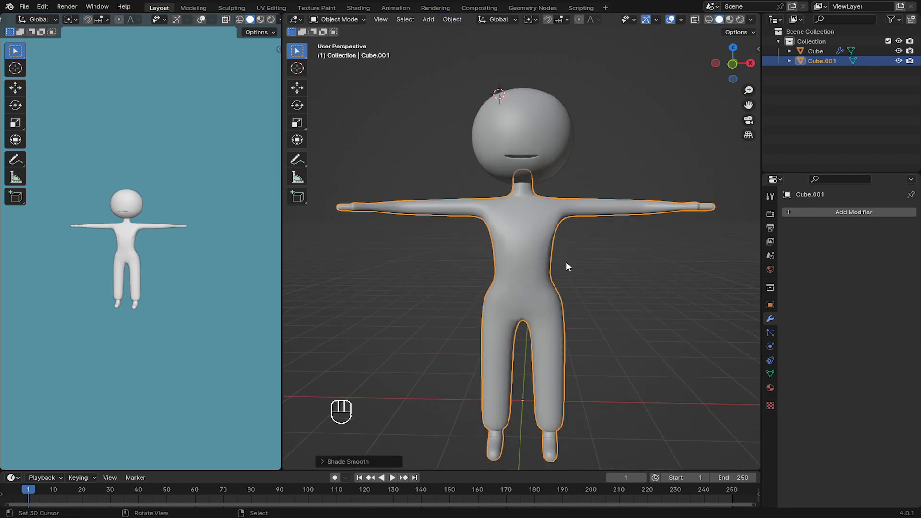
pyautogui.hotkey('ctrl', '1')
pyautogui.scroll(2, 567, 266)
pyautogui.moveTo(569, 266); pyautogui.dragTo(338, 22, button='middle')
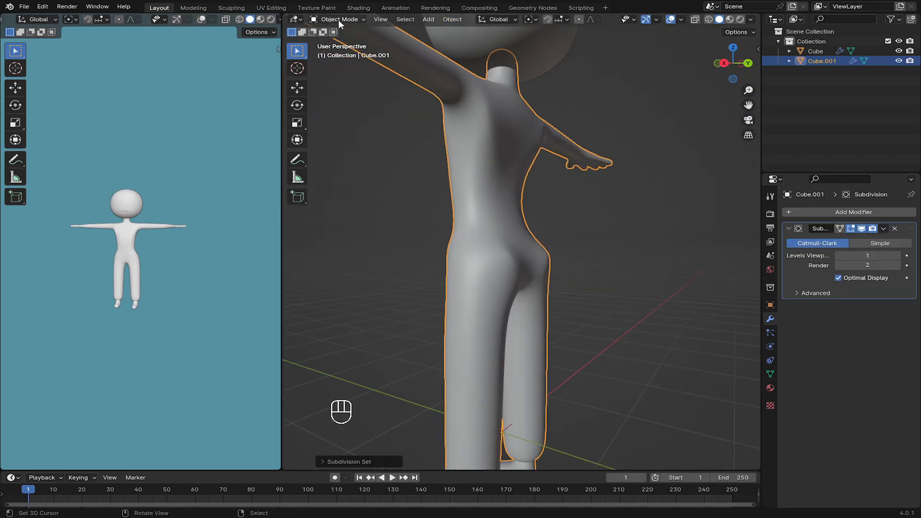
# Step: Put the body back into Sculpt Mode and choose the Smooth brush with strength 0.160, with tool names shown in the widened tool list
pyautogui.click(339, 21)
pyautogui.click(339, 70)
pyautogui.click(339, 21)
pyautogui.click(339, 49)
pyautogui.scroll(2, 542, 355)
pyautogui.moveTo(614, 283)
pyautogui.mouseDown(button='middle')
pyautogui.moveTo(586, 267)
pyautogui.moveTo(583, 316)
pyautogui.moveTo(454, 343)
pyautogui.moveTo(585, 269)
pyautogui.moveTo(317, 168)
pyautogui.mouseUp(button='middle')
pyautogui.moveTo(308, 167); pyautogui.dragTo(409, 167)
pyautogui.click(343, 207)
pyautogui.moveTo(472, 31); pyautogui.dragTo(447, 31)
pyautogui.scroll(-2, 636, 331)
pyautogui.moveTo(635, 331); pyautogui.dragTo(727, 321, button='middle')
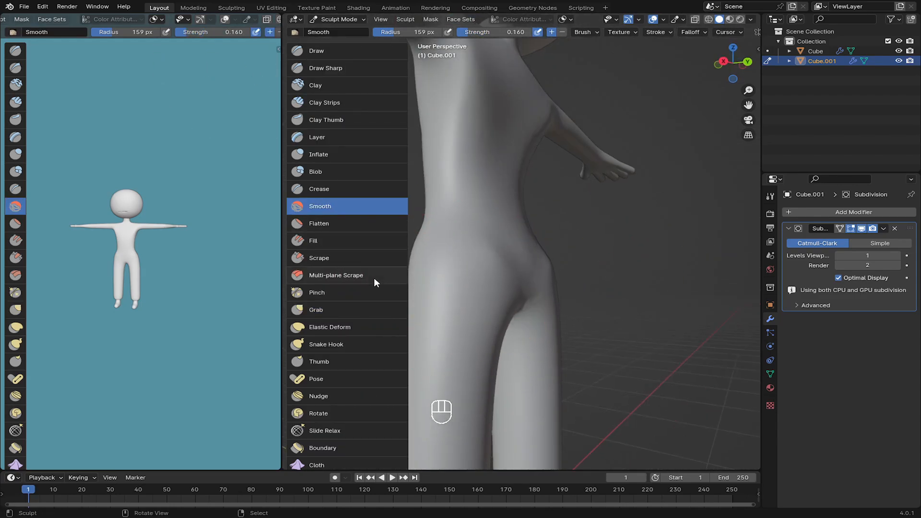
# Step: Reshape and smooth the hips and buttocks with the Grab and Smooth brushes, using radii of 234 px and 137 px
pyautogui.moveTo(434, 273)
pyautogui.mouseDown(button='middle')
pyautogui.moveTo(533, 288)
pyautogui.moveTo(471, 216)
pyautogui.moveTo(498, 253)
pyautogui.moveTo(483, 298)
pyautogui.moveTo(475, 269)
pyautogui.mouseUp(button='middle')
pyautogui.press('f')
pyautogui.click(527, 281)
pyautogui.press('g')
pyautogui.click(358, 206)
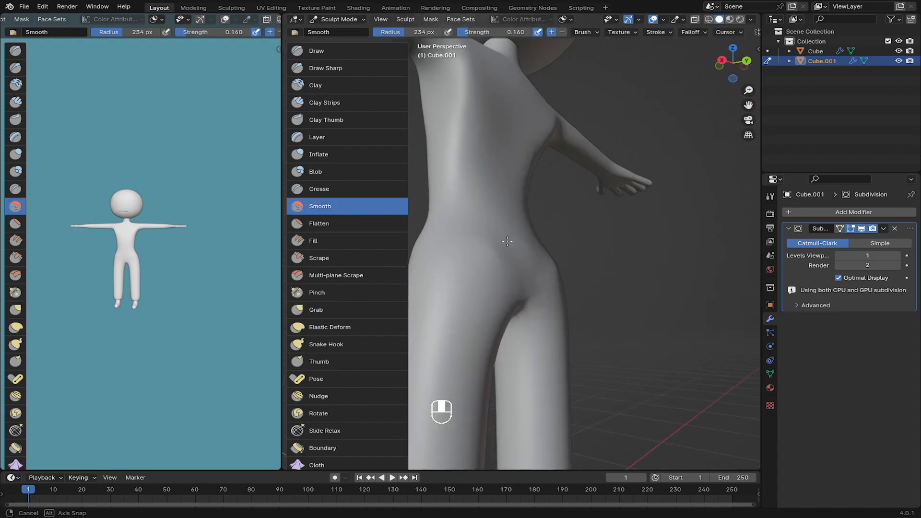
pyautogui.moveTo(507, 242)
pyautogui.mouseDown(button='middle')
pyautogui.moveTo(393, 283)
pyautogui.moveTo(472, 331)
pyautogui.moveTo(493, 286)
pyautogui.moveTo(527, 276)
pyautogui.moveTo(559, 298)
pyautogui.moveTo(578, 284)
pyautogui.moveTo(534, 294)
pyautogui.mouseUp(button='middle')
pyautogui.press('f')
pyautogui.click(483, 278)
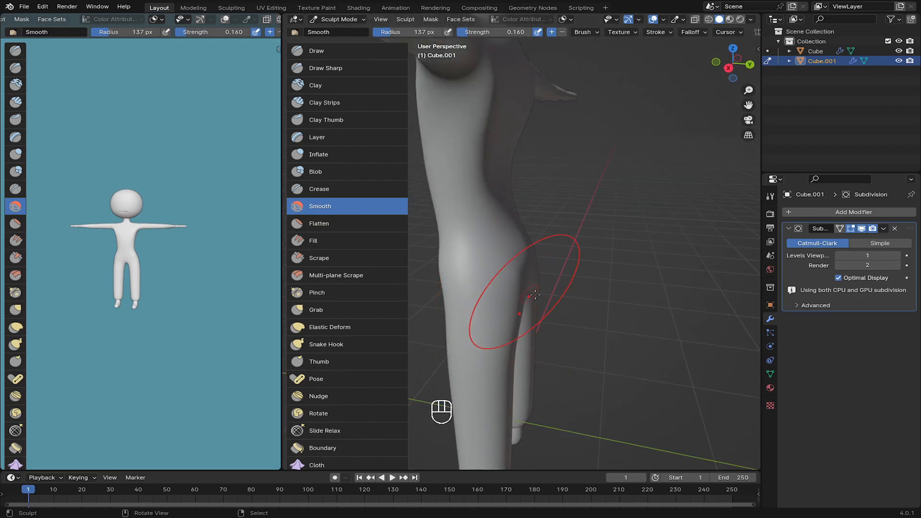
# Step: Refine the body and hand shape with the Grab brush, reducing its radius to 80 px for the thumb area
pyautogui.press('g')
pyautogui.press('f')
pyautogui.moveTo(513, 258)
pyautogui.mouseDown(button='middle')
pyautogui.moveTo(471, 244)
pyautogui.moveTo(485, 233)
pyautogui.moveTo(518, 267)
pyautogui.moveTo(504, 329)
pyautogui.moveTo(537, 240)
pyautogui.moveTo(603, 285)
pyautogui.moveTo(619, 207)
pyautogui.moveTo(556, 209)
pyautogui.moveTo(592, 199)
pyautogui.moveTo(522, 197)
pyautogui.moveTo(536, 219)
pyautogui.moveTo(529, 218)
pyautogui.moveTo(510, 187)
pyautogui.moveTo(500, 188)
pyautogui.moveTo(500, 201)
pyautogui.moveTo(499, 171)
pyautogui.moveTo(557, 257)
pyautogui.moveTo(574, 314)
pyautogui.mouseUp(button='middle')
pyautogui.scroll(3, 603, 285)
pyautogui.press('f')
pyautogui.click(592, 286)
pyautogui.scroll(-4, 618, 208)
pyautogui.scroll(3, 523, 197)
pyautogui.press('g')
pyautogui.press('f')
pyautogui.click(490, 196)
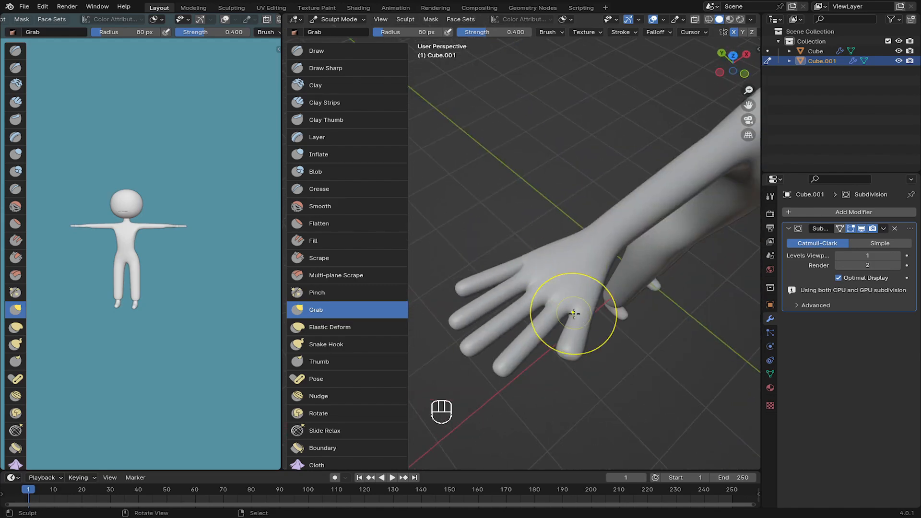
pyautogui.moveTo(568, 361); pyautogui.dragTo(571, 227, button='middle')
# Step: Return to Object Mode, clear the selection and inspect the whole character
pyautogui.click(337, 19)
pyautogui.click(334, 33)
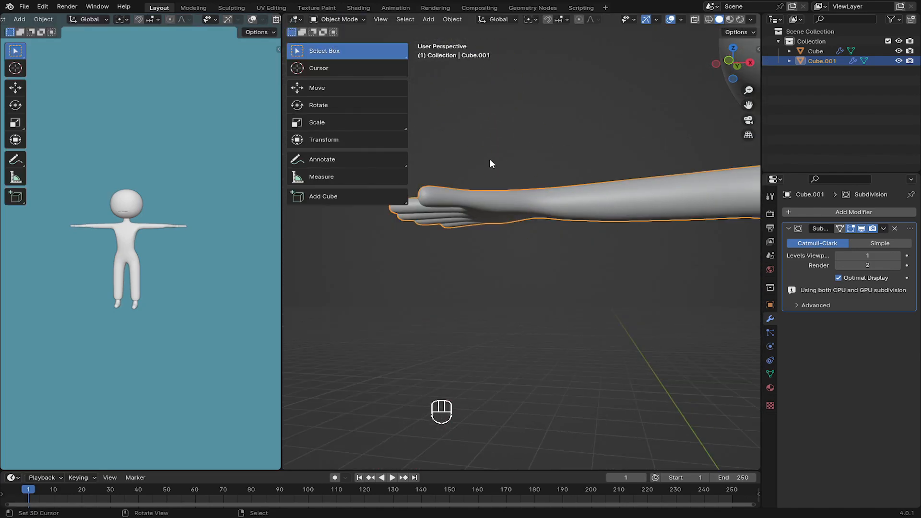
pyautogui.scroll(-6, 489, 163)
pyautogui.rightClick(635, 278)
pyautogui.moveTo(635, 278); pyautogui.dragTo(607, 295, button='middle')
pyautogui.scroll(3, 105, 220)
pyautogui.moveTo(479, 240); pyautogui.dragTo(499, 241, button='middle')
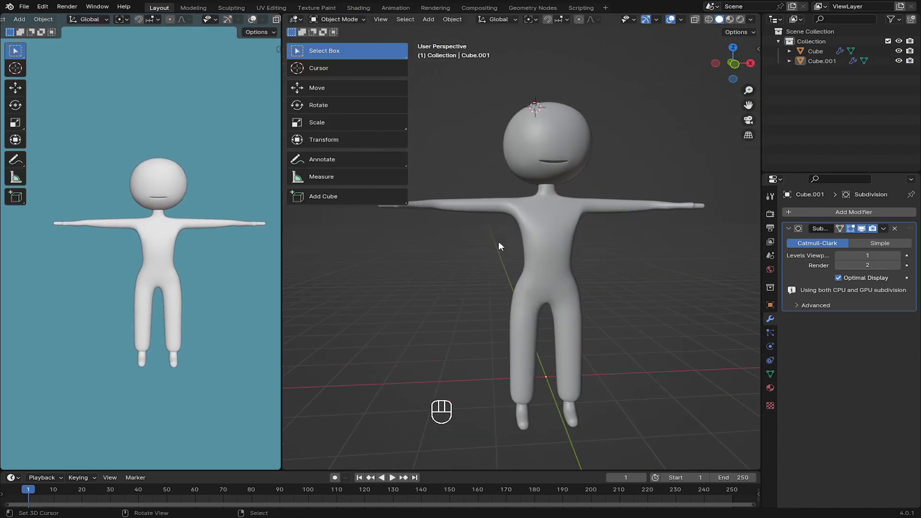
# Step: Select the head and body and raise them about 0.9 m along Z so the feet rest on the ground line
pyautogui.press('KP_1')
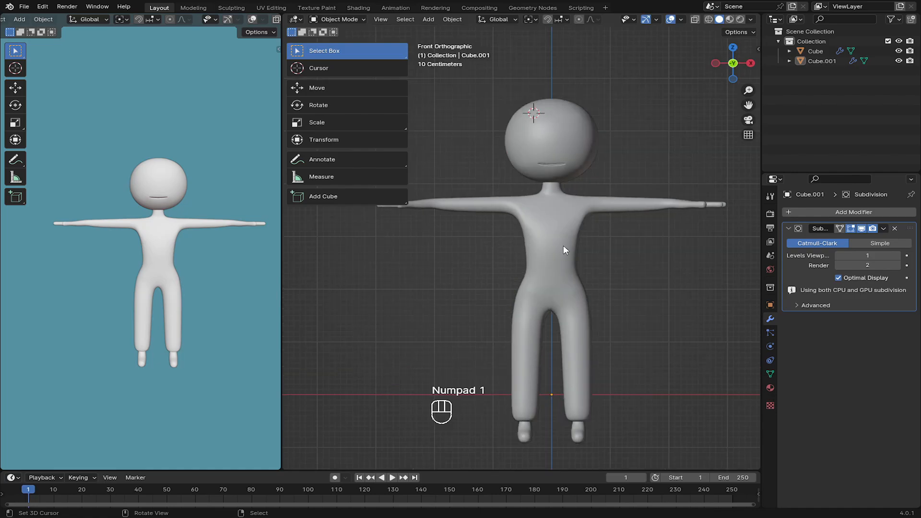
pyautogui.press('a')
pyautogui.press('g')
pyautogui.press('z')
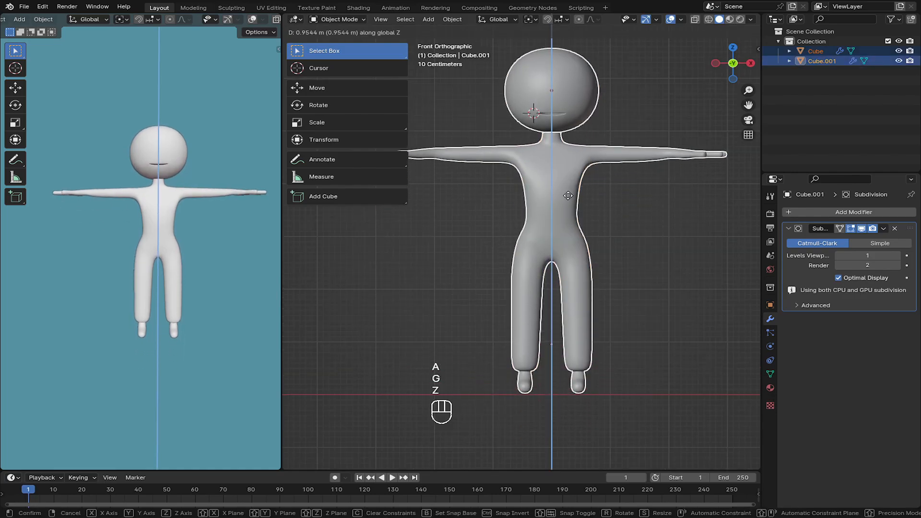
pyautogui.click(570, 197)
pyautogui.keyDown('shift'); pyautogui.moveTo(570, 197); pyautogui.dragTo(569, 240, button='middle'); pyautogui.keyUp('shift')
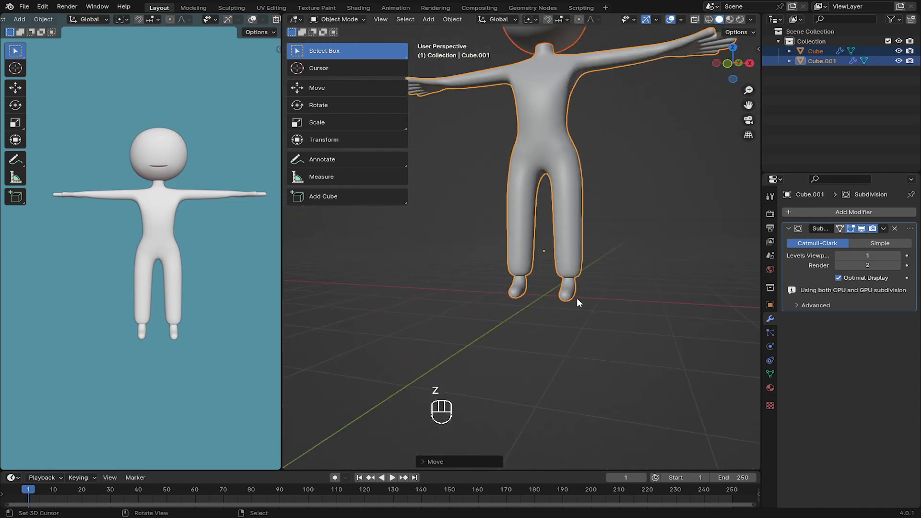
# Step: In the body's Edit Mode, snap the 3D cursor to a vertex under the foot on the +X side
pyautogui.rightClick(577, 298)
pyautogui.scroll(4, 581, 295)
pyautogui.keyDown('shift'); pyautogui.moveTo(582, 294); pyautogui.dragTo(384, 290, button='middle'); pyautogui.keyUp('shift')
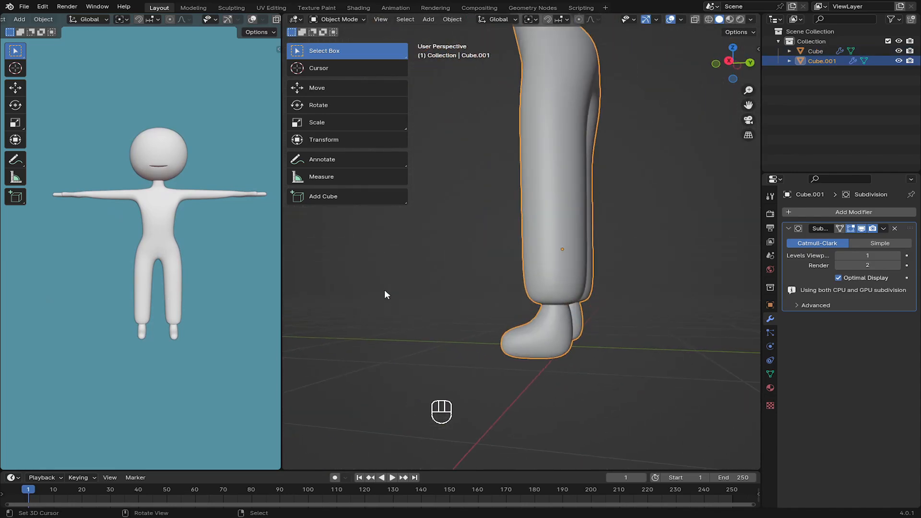
pyautogui.moveTo(463, 321); pyautogui.dragTo(602, 339, button='middle')
pyautogui.press('Tab')
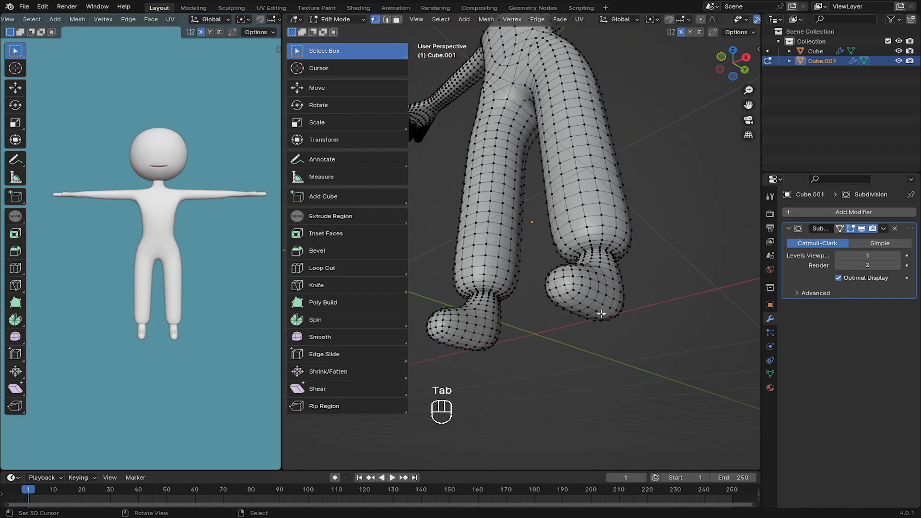
pyautogui.hotkey('shift', 's')
pyautogui.moveTo(592, 386); pyautogui.dragTo(592, 358, button='middle')
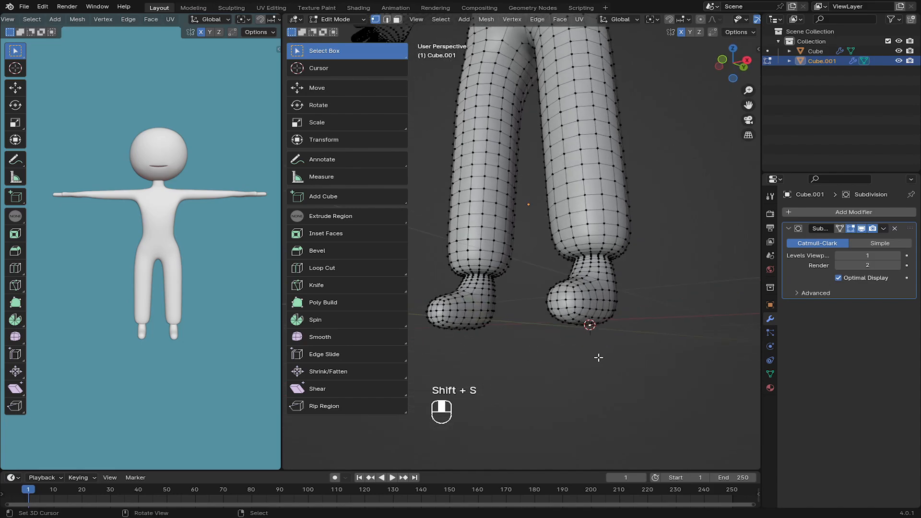
pyautogui.hotkey('shift', 's')
pyautogui.hotkey('shift', 's')
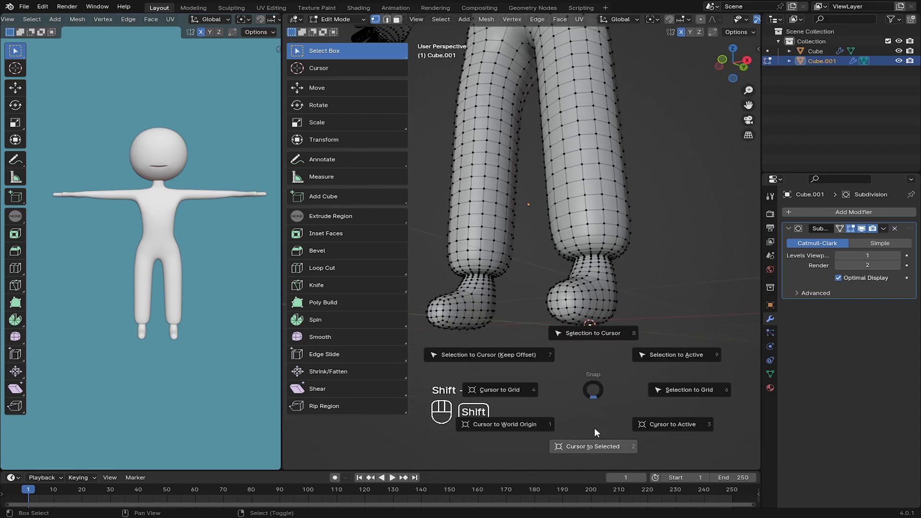
pyautogui.click(597, 450)
# Step: Return to Object Mode, add a cube at the 3D cursor and scale it down to roughly shoe size
pyautogui.click(330, 19)
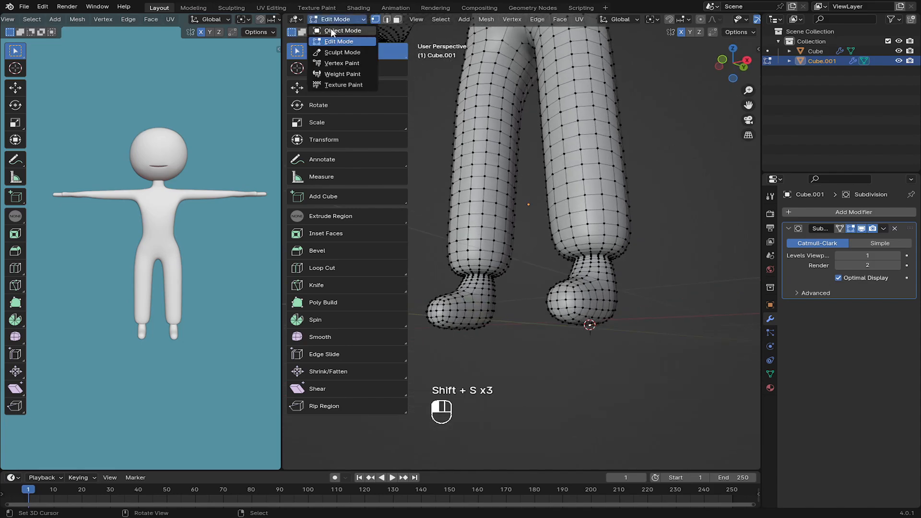
pyautogui.click(330, 28)
pyautogui.keyDown('shift'); pyautogui.moveTo(583, 273); pyautogui.dragTo(582, 249, button='middle'); pyautogui.keyUp('shift')
pyautogui.hotkey('shift', 'a')
pyautogui.moveTo(583, 250)
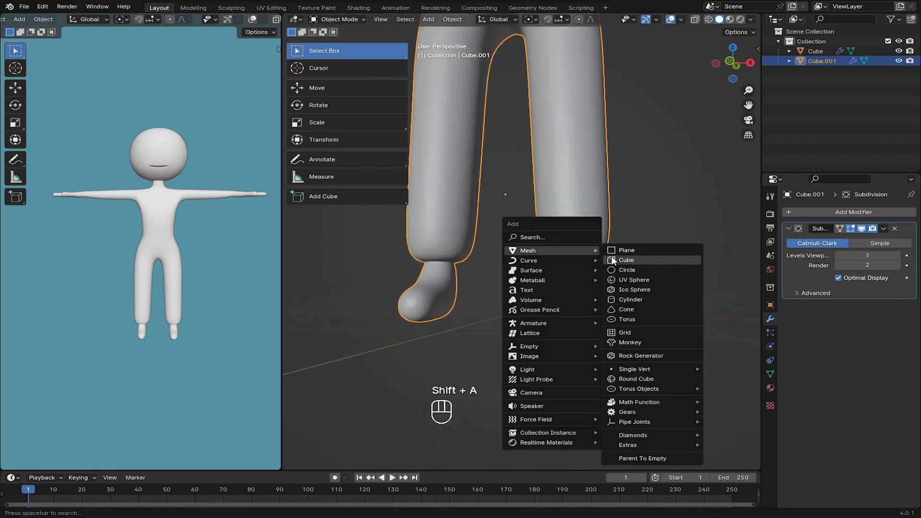
pyautogui.click(626, 259)
pyautogui.scroll(-3, 626, 260)
pyautogui.press('s')
pyautogui.click(582, 290)
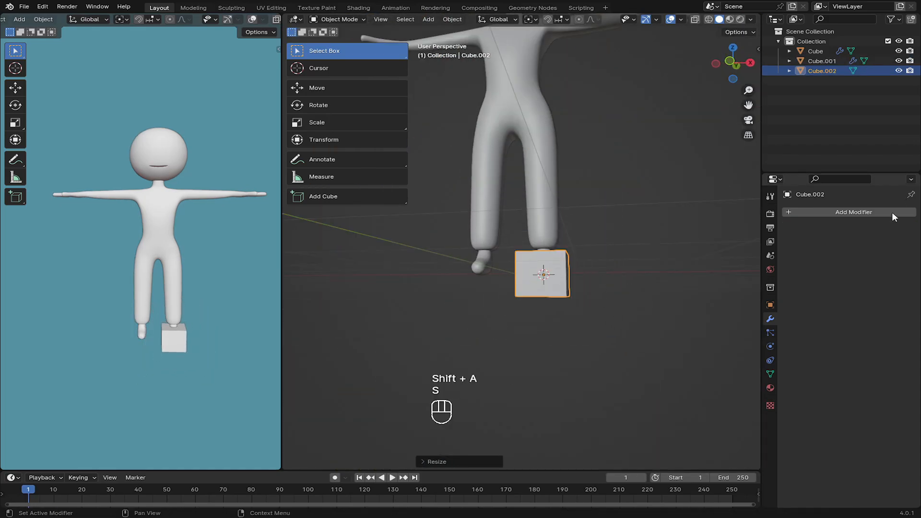
# Step: Add a Mirror modifier to the shoe cube on the X axis, with the body Cube.001 as the mirror object
pyautogui.click(838, 217)
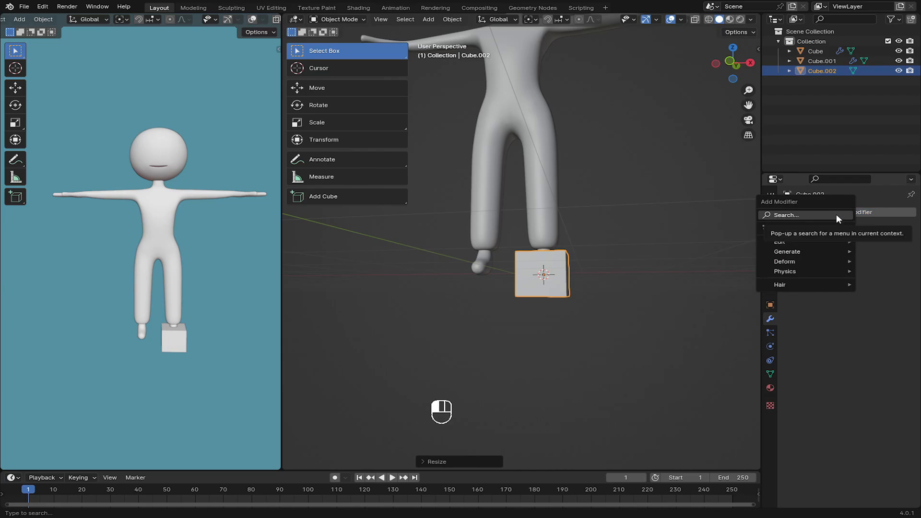
pyautogui.write('MIR')
pyautogui.click(684, 232)
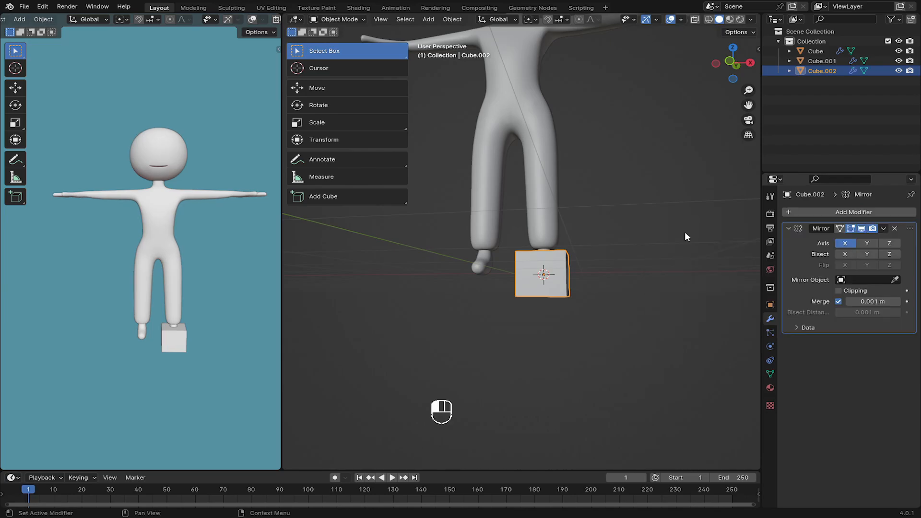
pyautogui.click(497, 111)
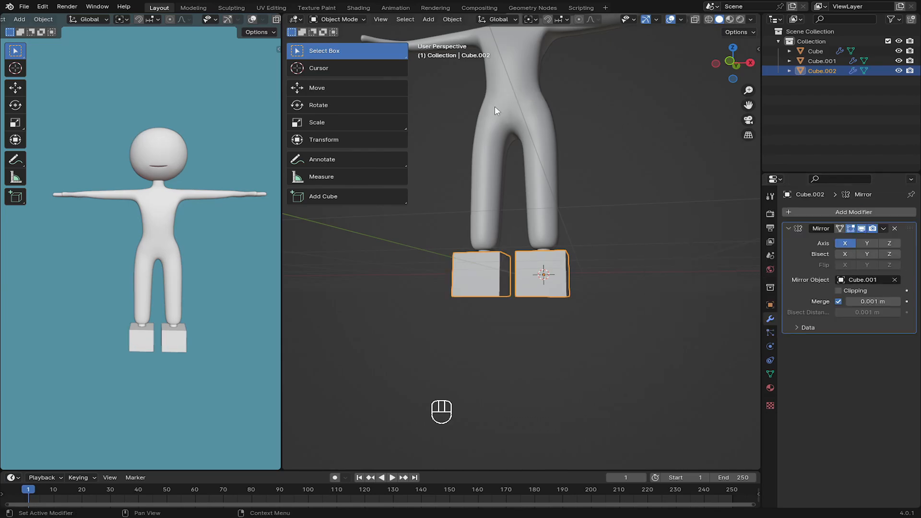
# Step: Scale the shoe cube down further and raise it along Z so it surrounds the foot
pyautogui.scroll(4, 609, 293)
pyautogui.moveTo(614, 305); pyautogui.dragTo(643, 352, button='middle')
pyautogui.press('s')
pyautogui.click(659, 374)
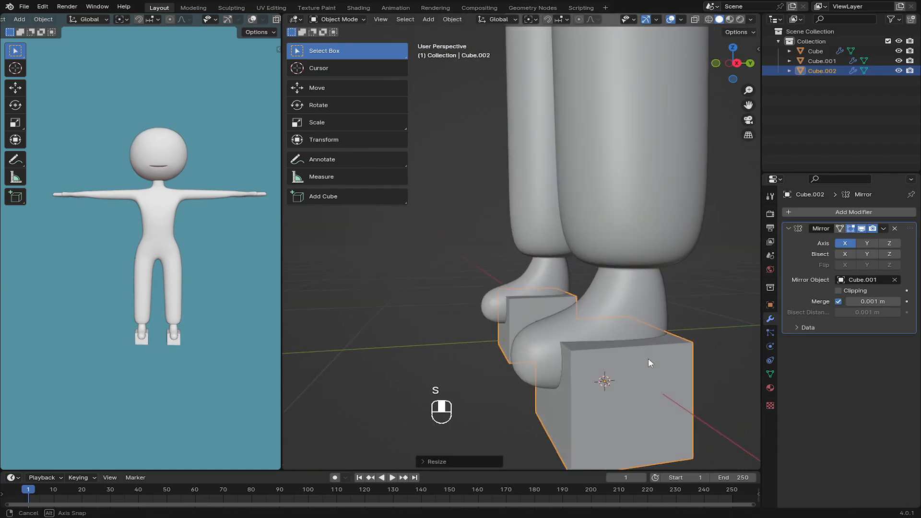
pyautogui.press('g')
pyautogui.press('z')
pyautogui.click(649, 314)
# Step: In Edit Mode with face selection, move the shoe cube's front face forward along Y past the toes
pyautogui.press('Tab')
pyautogui.moveTo(582, 332); pyautogui.dragTo(606, 324, button='middle')
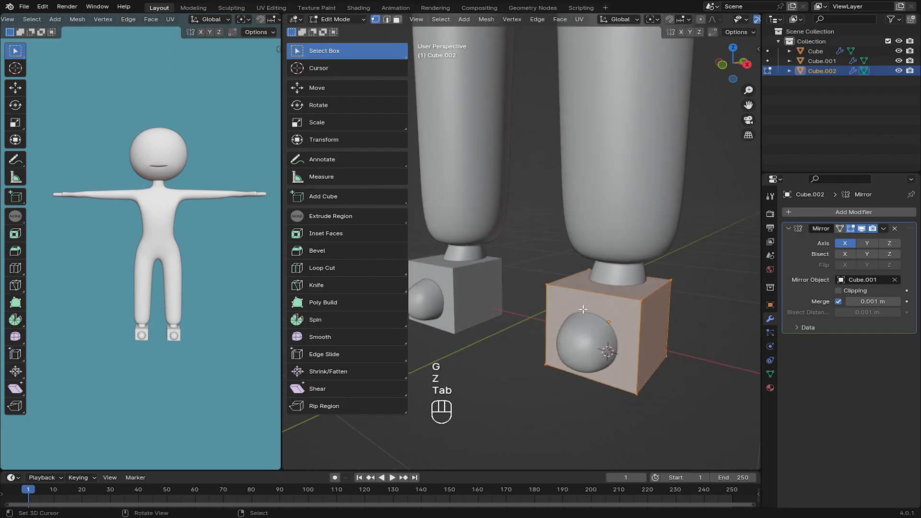
pyautogui.click(607, 324)
pyautogui.click(397, 19)
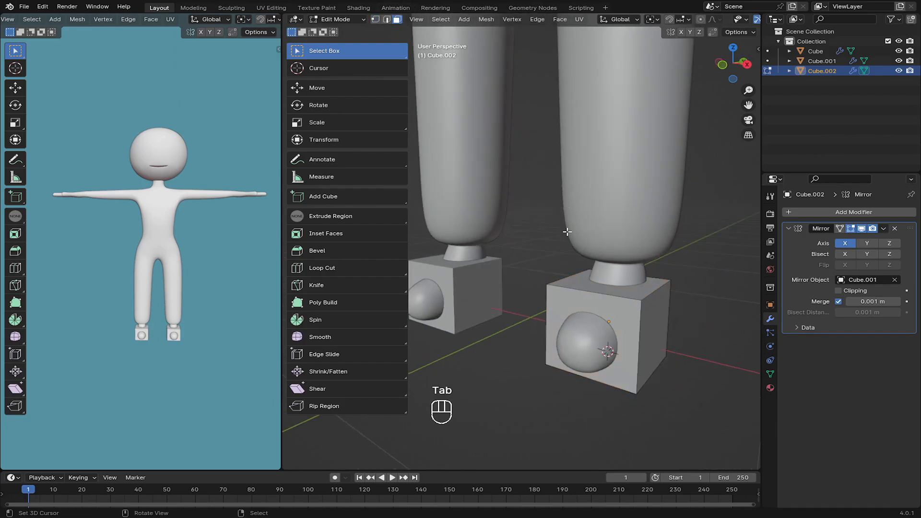
pyautogui.click(573, 336)
pyautogui.moveTo(573, 336); pyautogui.dragTo(558, 258, button='middle')
pyautogui.press('g')
pyautogui.press('y')
pyautogui.click(552, 355)
# Step: Lower the shoe block's top face along Z to the level of the foot's sole
pyautogui.click(573, 302)
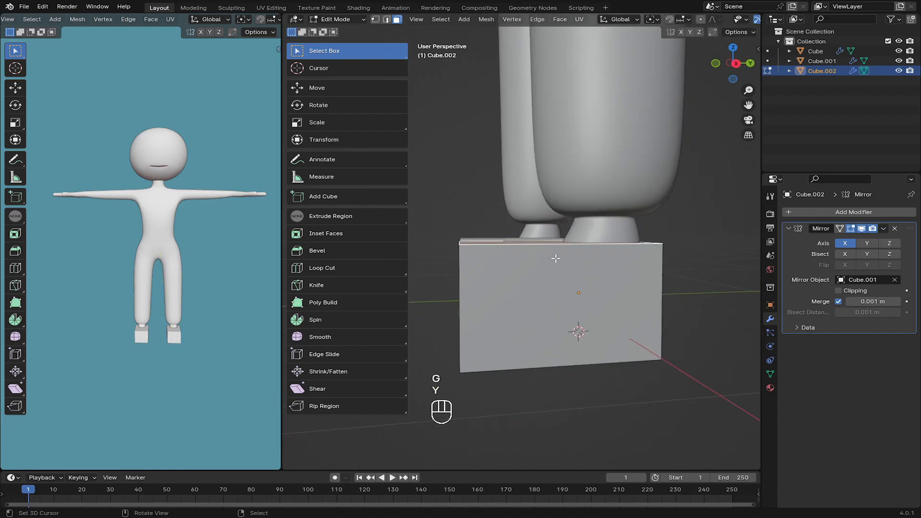
pyautogui.press('g')
pyautogui.press('z')
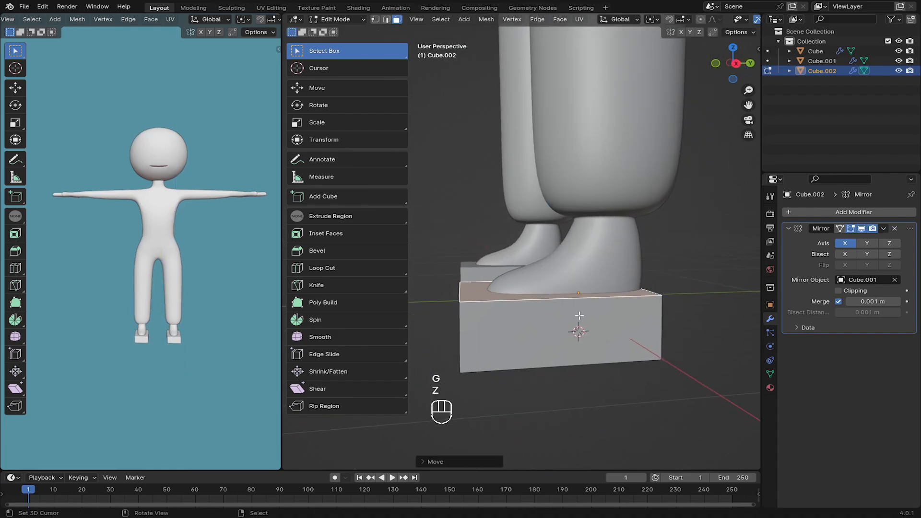
pyautogui.press('z')
pyautogui.click(579, 316)
# Step: Select the whole shoe block and raise it along Z so its top overlaps the foot's sole
pyautogui.moveTo(579, 316); pyautogui.dragTo(568, 309, button='middle')
pyautogui.press('a')
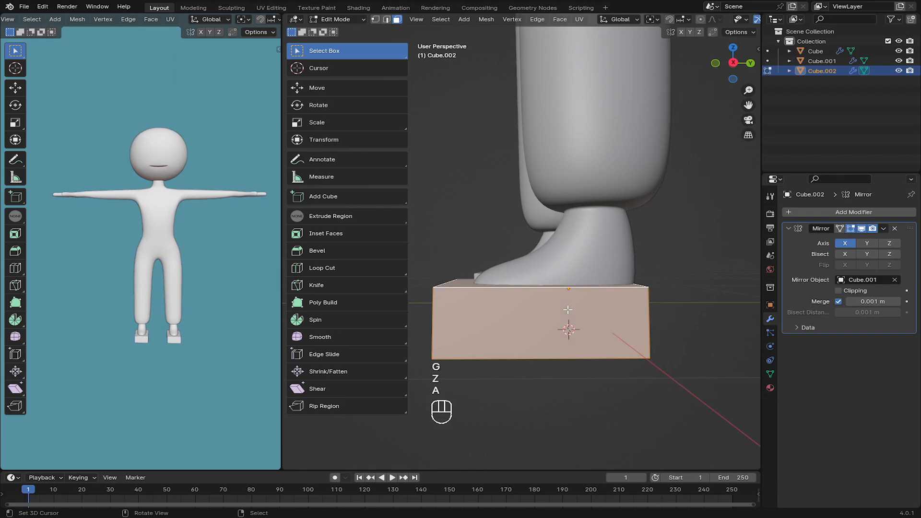
pyautogui.press('g')
pyautogui.press('z')
pyautogui.click(581, 284)
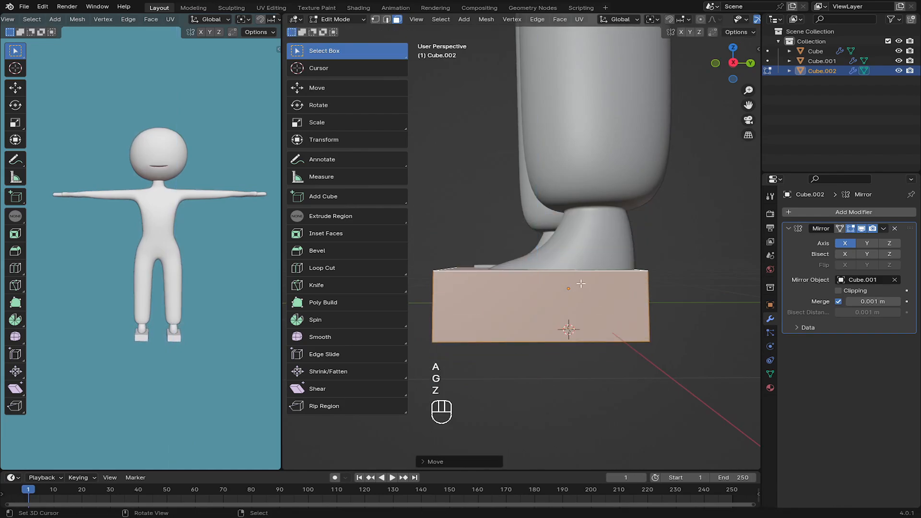
# Step: Move the shoe block's front face further forward along Y, lengthening the toe area
pyautogui.moveTo(581, 283); pyautogui.dragTo(506, 325, button='middle')
pyautogui.click(532, 347)
pyautogui.press('g')
pyautogui.press('y')
pyautogui.click(507, 354)
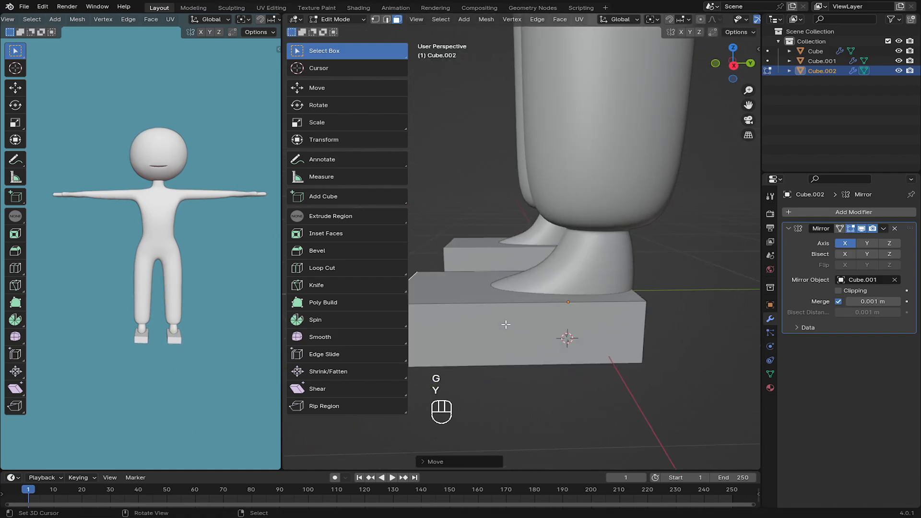
# Step: Add a vertical loop cut near the toe tip and extrude the top face behind it up along Z to the ankle
pyautogui.click(507, 325)
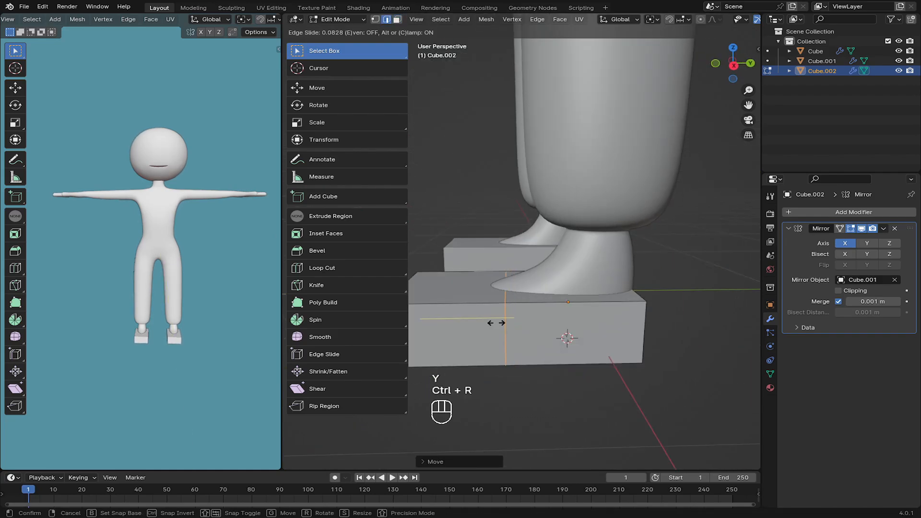
pyautogui.click(494, 324)
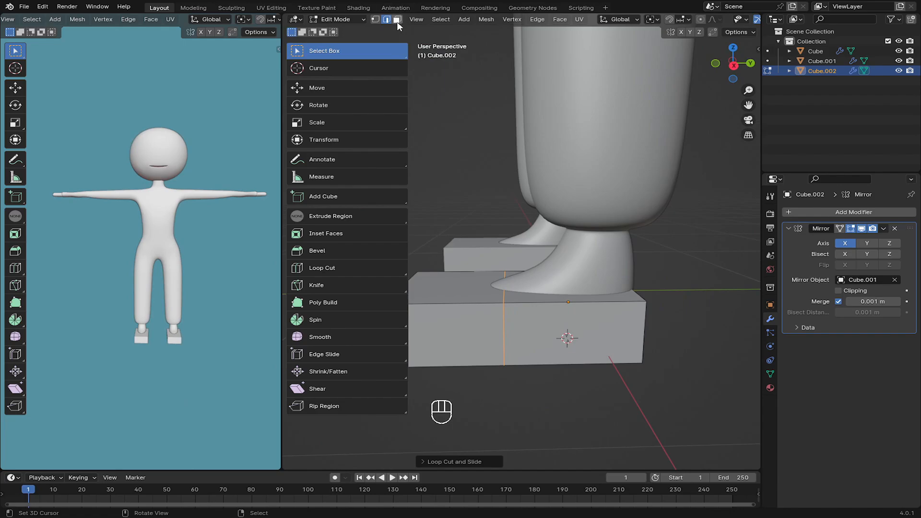
pyautogui.press('e')
pyautogui.press('z')
pyautogui.press('z')
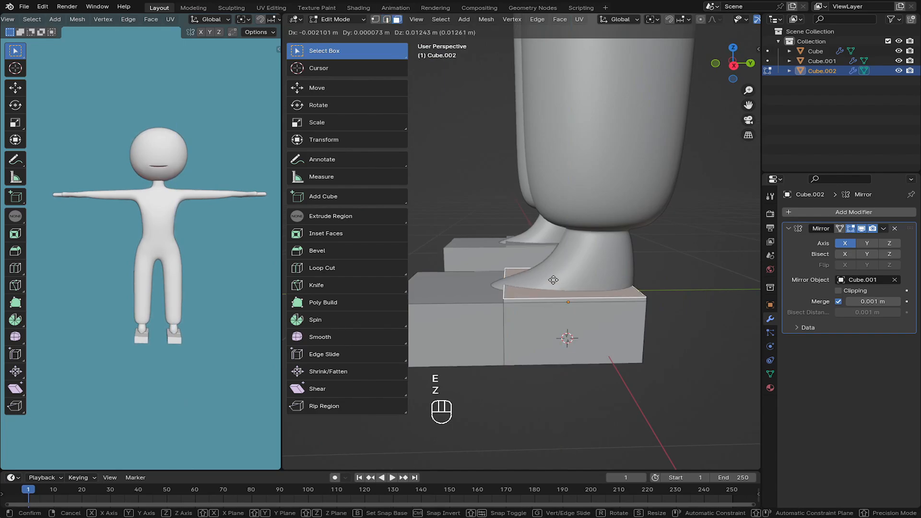
pyautogui.click(555, 250)
# Step: Select the whole shoe mesh and shift it along Y to align it with the foot
pyautogui.press('a')
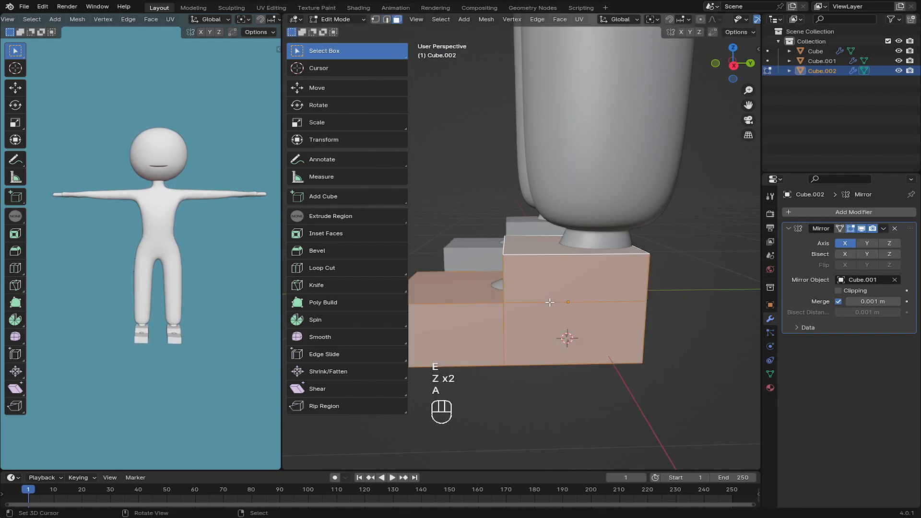
pyautogui.press('g')
pyautogui.press('x')
pyautogui.press('y')
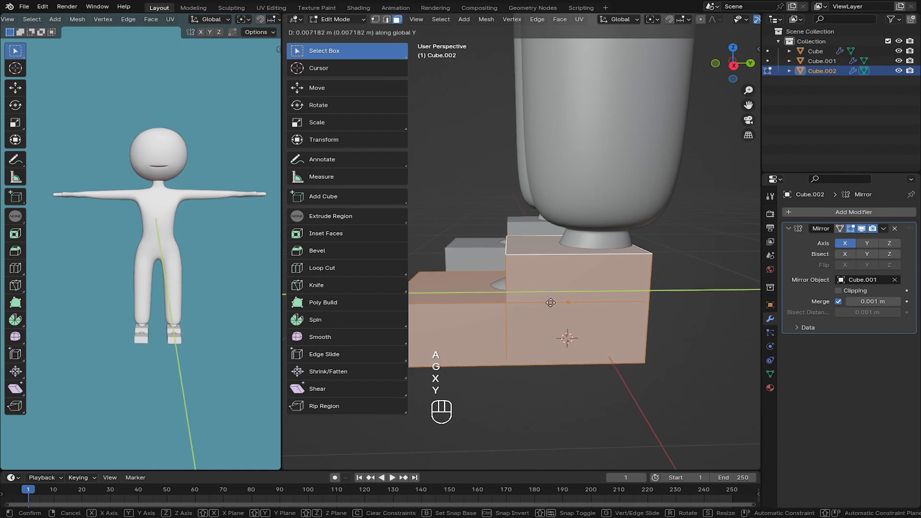
# Step: Place the shoe mesh under the leg by moving it slightly along the Y axis and leave mesh editing
pyautogui.click(557, 303)
pyautogui.moveTo(557, 303); pyautogui.dragTo(560, 312, button='middle')
pyautogui.press('Tab')
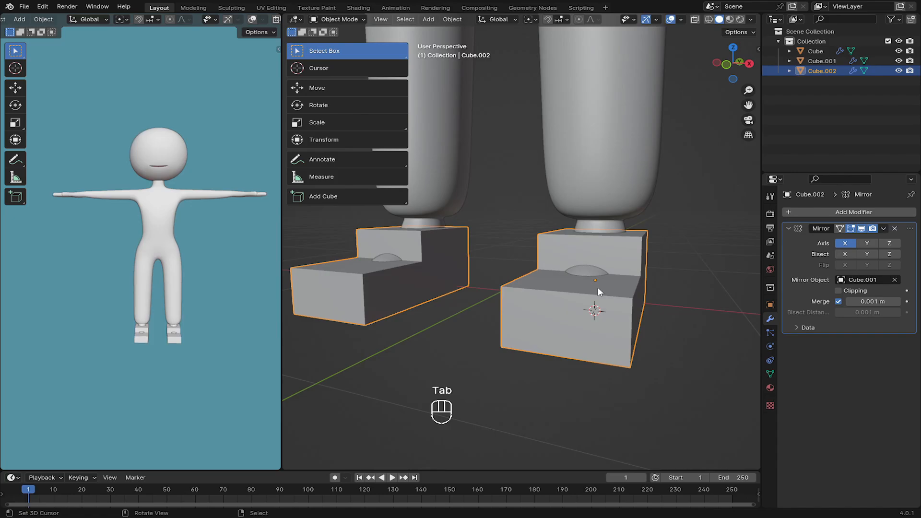
# Step: Add a Subdivision Surface modifier to the shoe and set its viewport level to 2
pyautogui.hotkey('ctrl', '1')
pyautogui.moveTo(597, 287); pyautogui.dragTo(916, 401, button='middle')
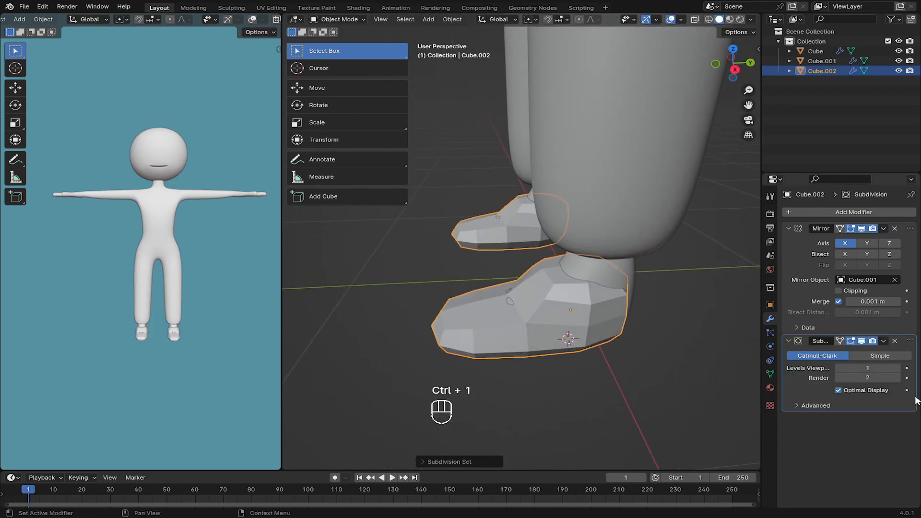
pyautogui.click(898, 369)
# Step: Select the heel's two back faces in the shoe mesh and move them backward along the Y axis
pyautogui.press('Tab')
pyautogui.moveTo(605, 322); pyautogui.dragTo(580, 310, button='middle')
pyautogui.rightClick(544, 299)
pyautogui.keyDown('shift'); pyautogui.rightClick(523, 249); pyautogui.keyUp('shift')
pyautogui.press('g')
pyautogui.press('x')
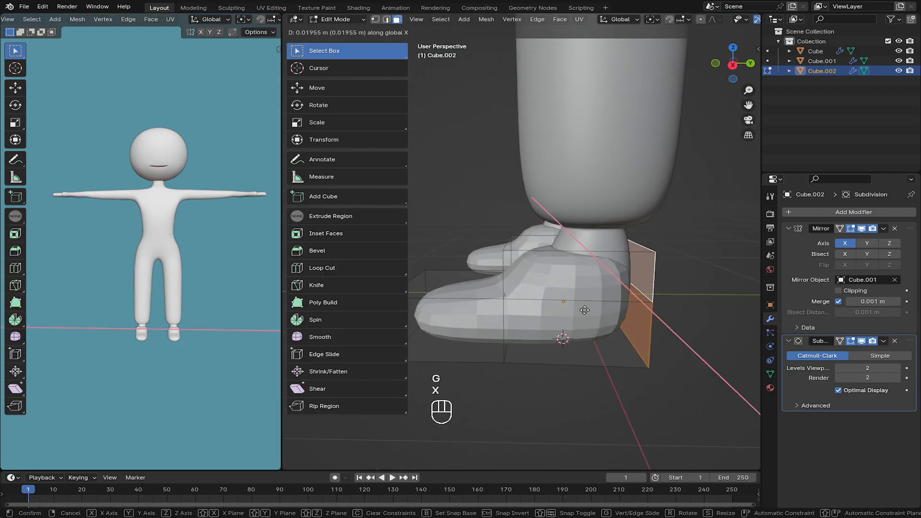
pyautogui.press('y')
pyautogui.click(597, 307)
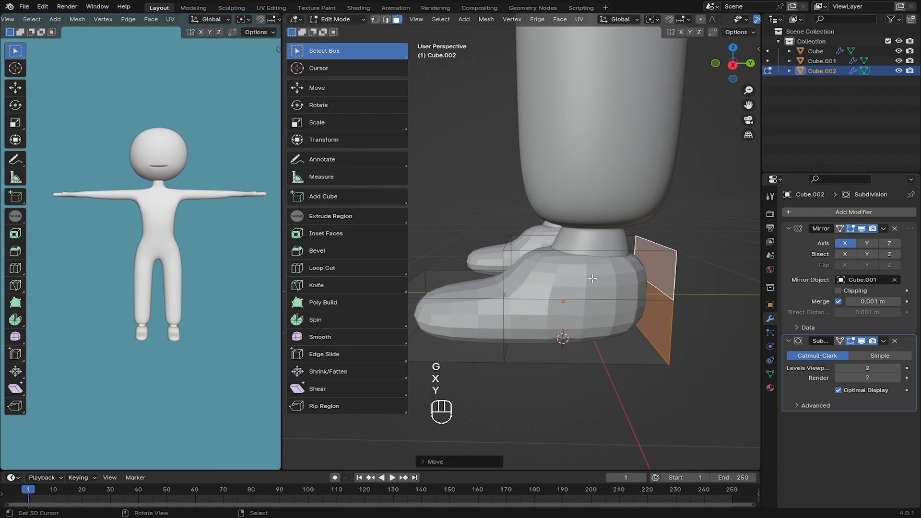
# Step: Extrude the shoe's top face upward to raise the collar around the ankle
pyautogui.rightClick(587, 248)
pyautogui.press('e')
pyautogui.press('z')
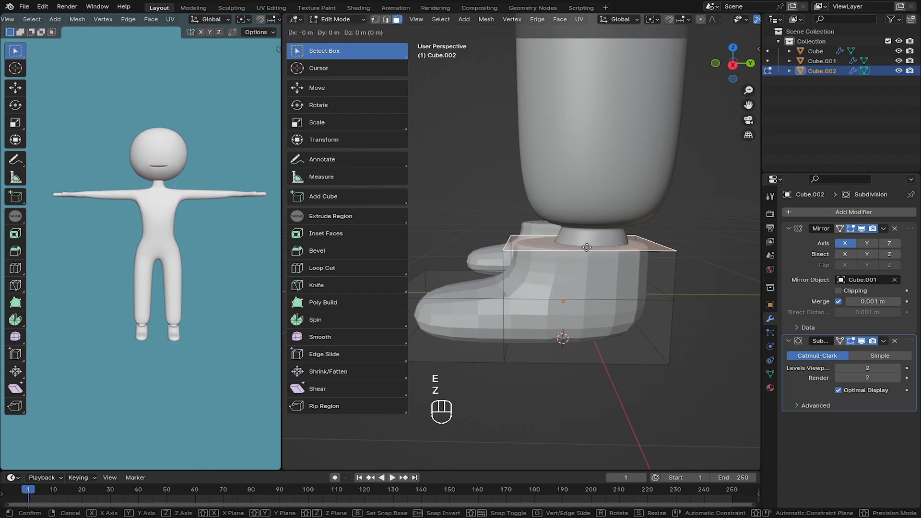
pyautogui.click(588, 225)
# Step: Extrude the shoe's two bottom faces slightly downward to form a sole
pyautogui.moveTo(588, 226); pyautogui.dragTo(452, 289, button='middle')
pyautogui.rightClick(540, 269)
pyautogui.keyDown('shift'); pyautogui.rightClick(570, 277); pyautogui.keyUp('shift')
pyautogui.press('e')
pyautogui.click(572, 286)
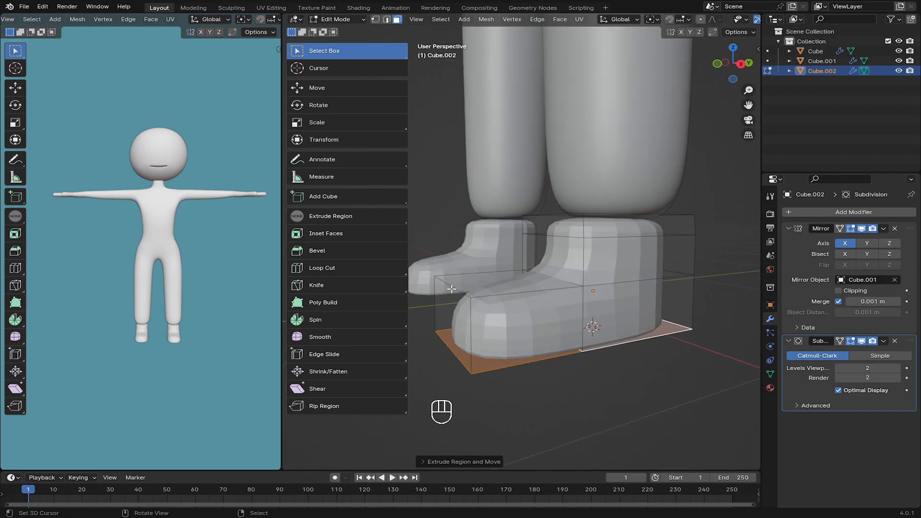
# Step: Lower the upper front edge of the shoe's toe along the Z axis
pyautogui.rightClick(452, 289)
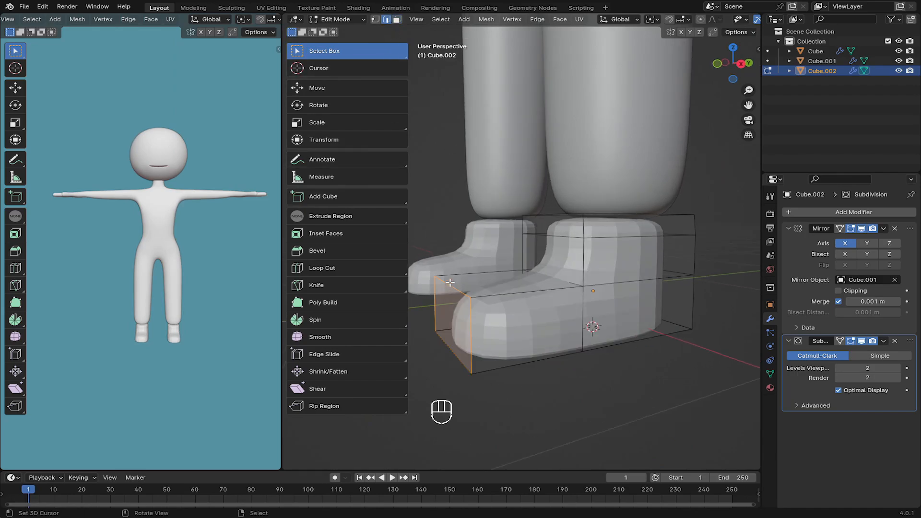
pyautogui.moveTo(559, 324); pyautogui.dragTo(554, 304, button='middle')
pyautogui.press('g')
pyautogui.press('z')
pyautogui.click(599, 344)
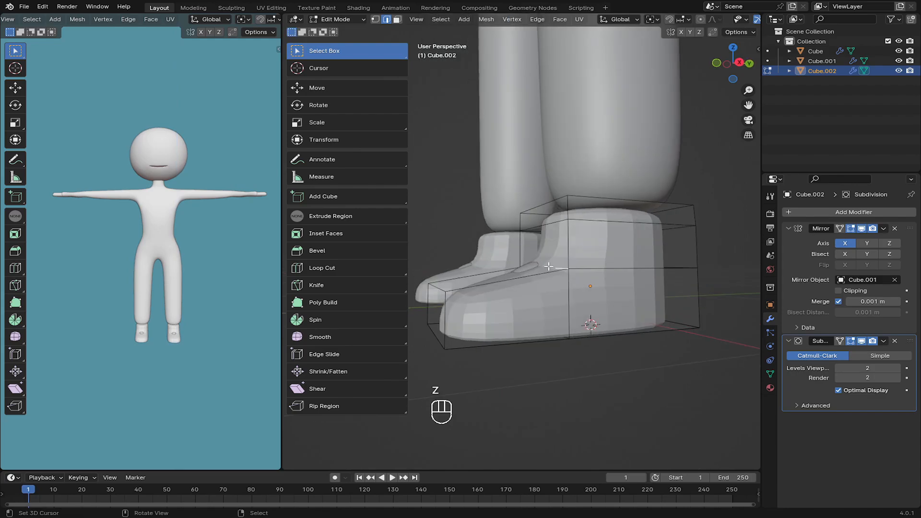
# Step: Raise the instep edge where the toe meets the collar by about 0.028 m along Z
pyautogui.press('g')
pyautogui.press('z')
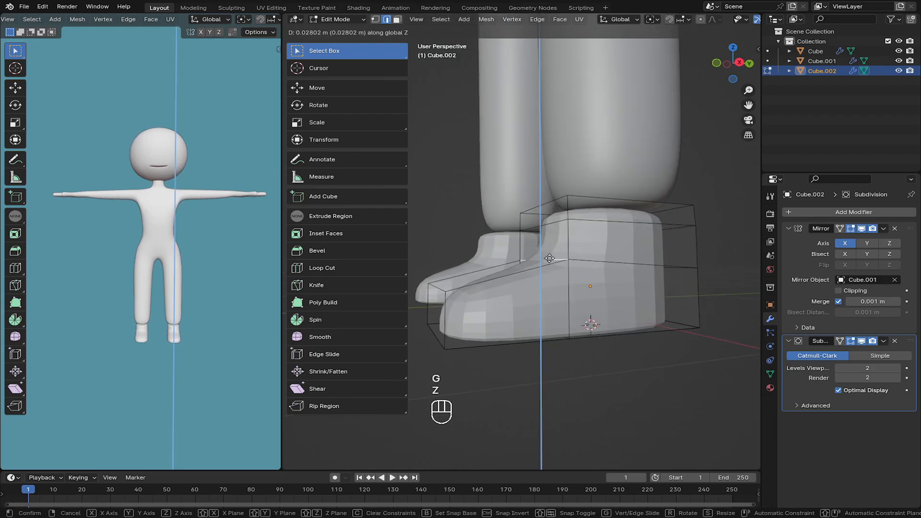
pyautogui.click(550, 258)
# Step: Select the top face of the shoe's collar and scale it down slightly
pyautogui.moveTo(550, 258); pyautogui.dragTo(563, 269, button='middle')
pyautogui.click(522, 106)
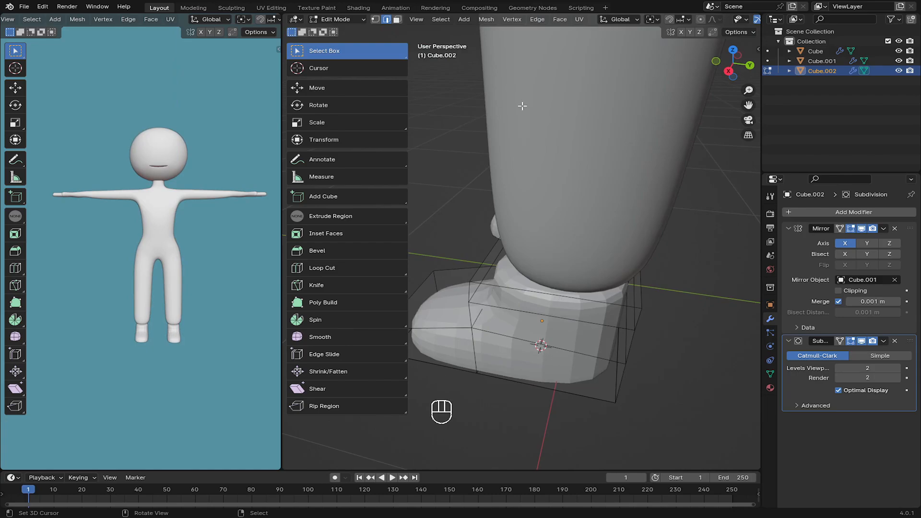
pyautogui.rightClick(528, 271)
pyautogui.moveTo(528, 272); pyautogui.dragTo(533, 261, button='middle')
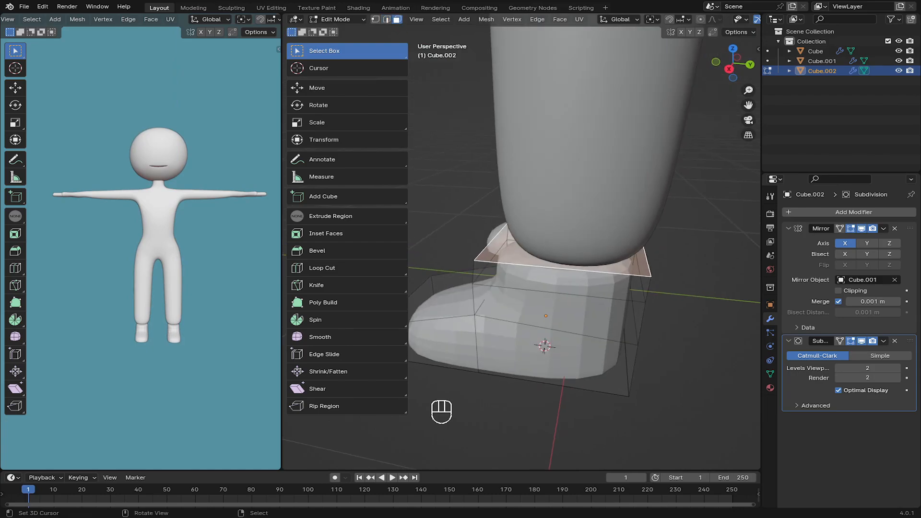
pyautogui.press('s')
pyautogui.click(635, 312)
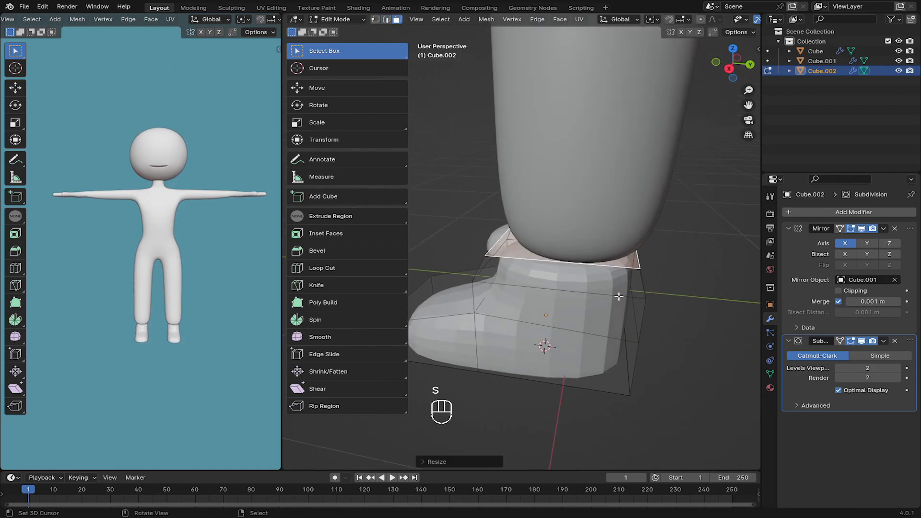
# Step: Extrude the collar's top face inward by scaling, then extrude it down into the shoe to hollow the opening
pyautogui.press('e')
pyautogui.press('s')
pyautogui.moveTo(619, 296); pyautogui.dragTo(593, 240, button='middle')
pyautogui.click(632, 278)
pyautogui.press('e')
pyautogui.press('z')
pyautogui.press('z')
pyautogui.click(624, 284)
# Step: Select the entire shoe mesh and adjust its height position along the Z axis
pyautogui.press('Tab')
pyautogui.scroll(-5, 583, 267)
pyautogui.scroll(2, 607, 269)
pyautogui.press('Tab')
pyautogui.press('a')
pyautogui.press('g')
pyautogui.press('z')
pyautogui.click(595, 264)
# Step: Scale the entire shoe mesh slightly along the Z axis
pyautogui.press('s')
pyautogui.press('z')
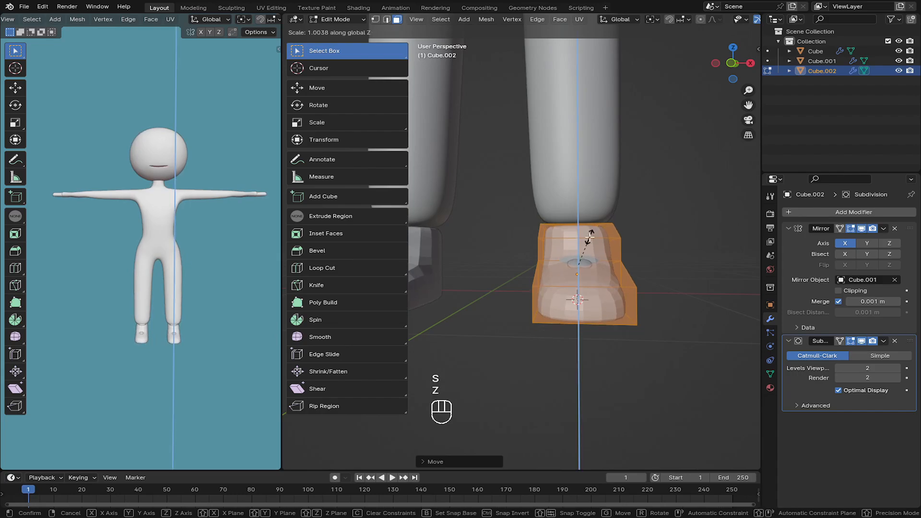
pyautogui.click(590, 238)
pyautogui.moveTo(655, 308); pyautogui.dragTo(569, 285, button='middle')
pyautogui.scroll(2, 623, 326)
pyautogui.click(623, 327)
# Step: Return to Object Mode and apply smooth shading to the shoes
pyautogui.press('Tab')
pyautogui.scroll(-2, 622, 325)
pyautogui.click(453, 20)
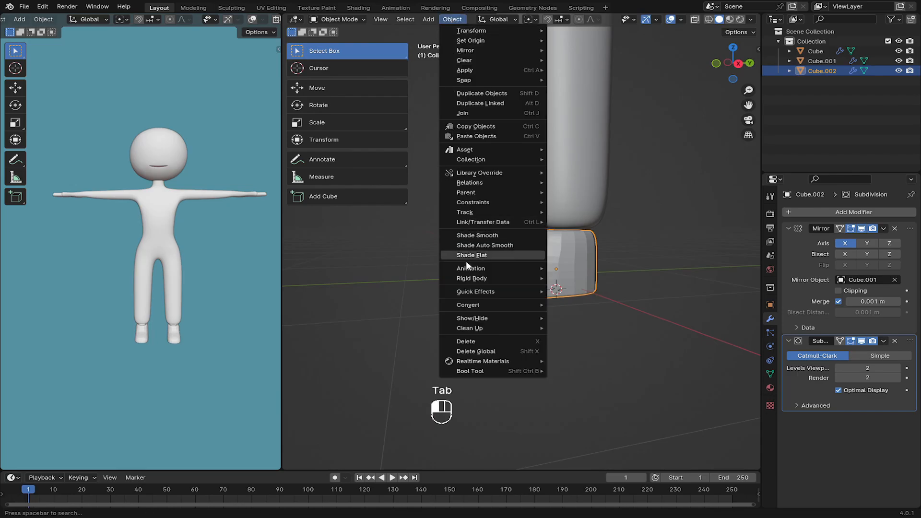
pyautogui.click(468, 235)
# Step: Examine the fit of the smoothed shoes and the whole character from several angles
pyautogui.moveTo(526, 307); pyautogui.dragTo(686, 331, button='middle')
pyautogui.keyDown('shift'); pyautogui.moveTo(566, 297); pyautogui.dragTo(581, 318, button='middle'); pyautogui.keyUp('shift')
pyautogui.moveTo(580, 317); pyautogui.dragTo(451, 295, button='middle')
pyautogui.scroll(2, 561, 321)
pyautogui.keyDown('shift'); pyautogui.moveTo(522, 287); pyautogui.dragTo(621, 351, button='middle'); pyautogui.keyUp('shift')
pyautogui.press('Tab')
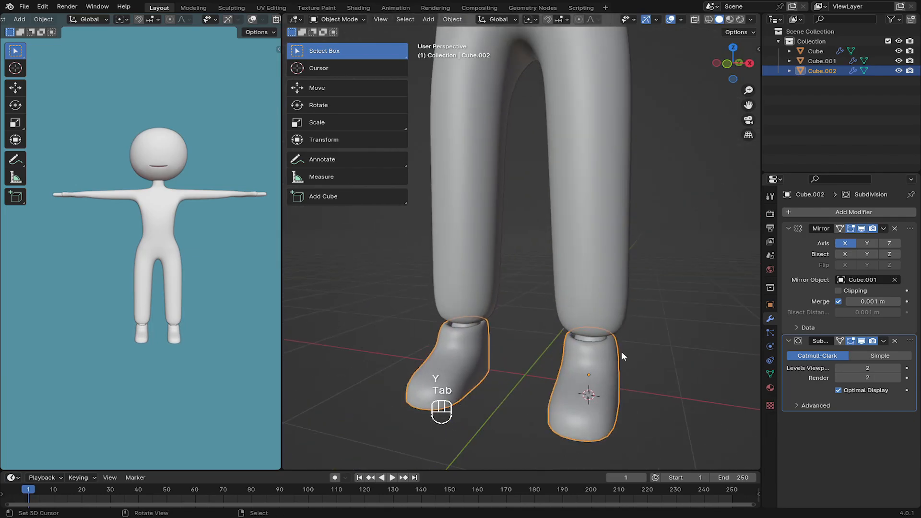
pyautogui.scroll(-1, 537, 224)
pyautogui.scroll(-5, 538, 223)
pyautogui.moveTo(537, 224); pyautogui.dragTo(496, 309, button='middle')
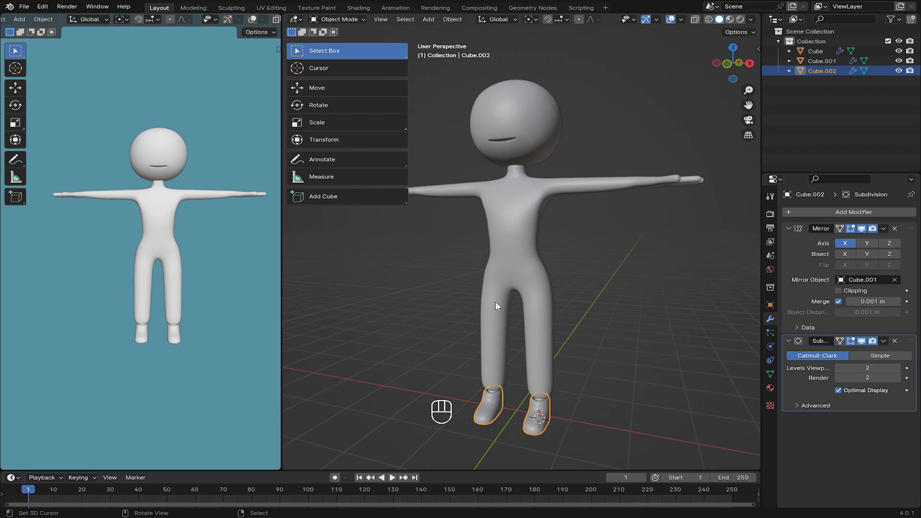
pyautogui.scroll(-2, 495, 302)
pyautogui.moveTo(487, 264); pyautogui.dragTo(524, 267, button='middle')
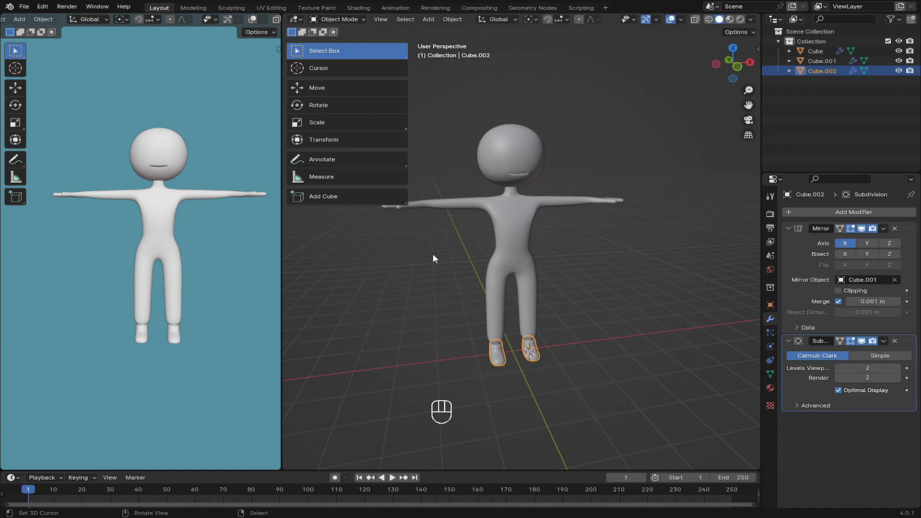
# Step: Switch to the front view, select the body, and open its mesh for editing
pyautogui.press('KP_1')
pyautogui.scroll(4, 438, 250)
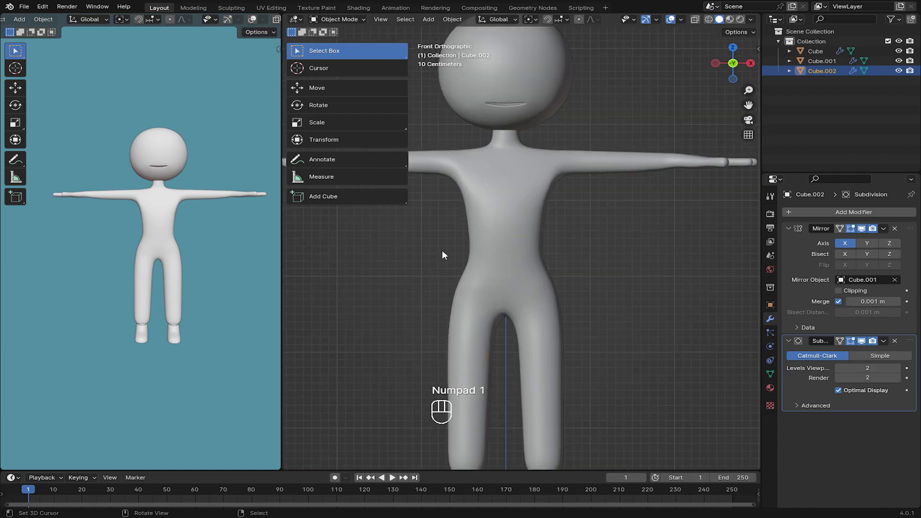
pyautogui.click(480, 234)
pyautogui.press('Tab')
pyautogui.press('Tab')
pyautogui.press('Tab')
pyautogui.scroll(-3, 479, 234)
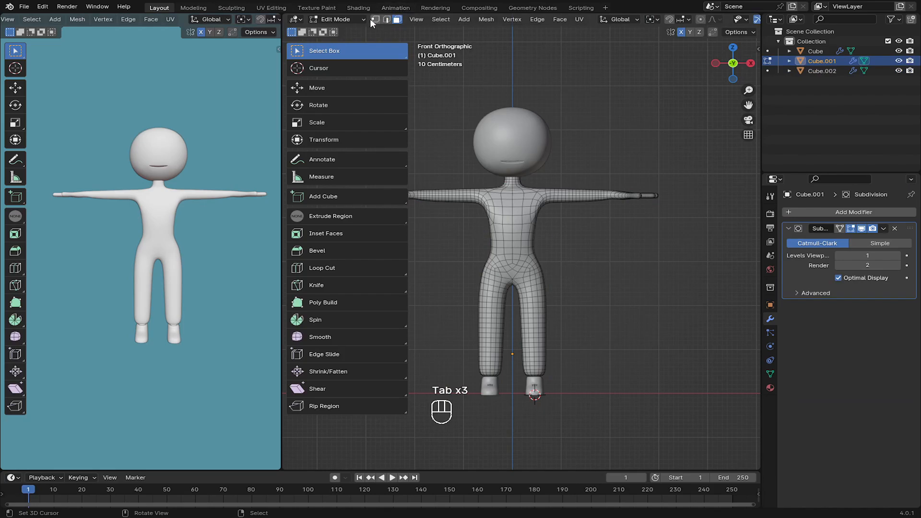
# Step: Display the body mesh as a wireframe with X-ray enabled in the front view
pyautogui.keyDown('shift'); pyautogui.moveTo(627, 187); pyautogui.dragTo(642, 182, button='middle'); pyautogui.keyUp('shift')
pyautogui.rightClick(521, 211)
pyautogui.scroll(4, 527, 216)
pyautogui.scroll(-7, 707, 20)
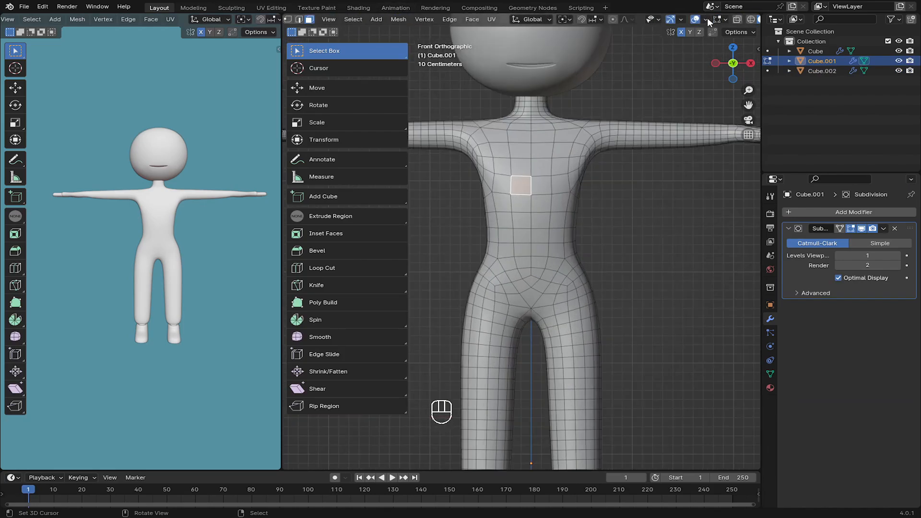
pyautogui.click(696, 20)
pyautogui.click(709, 20)
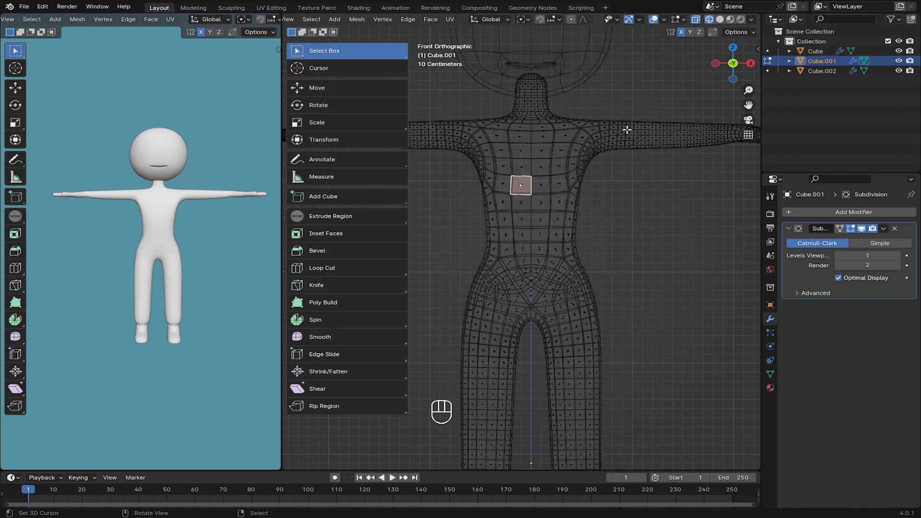
pyautogui.scroll(-3, 493, 176)
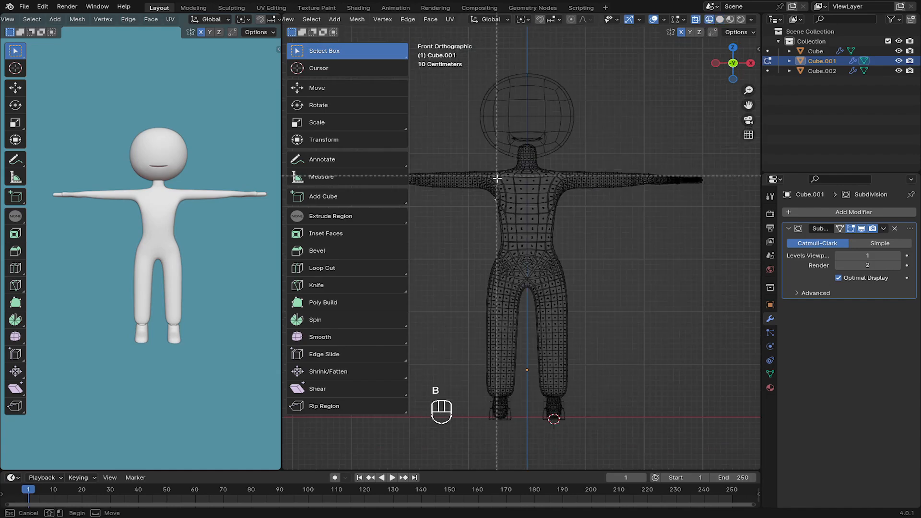
# Step: Box-select the body's faces from the waist down to the ankles as the basis for trousers
pyautogui.press('b')
pyautogui.press('b')
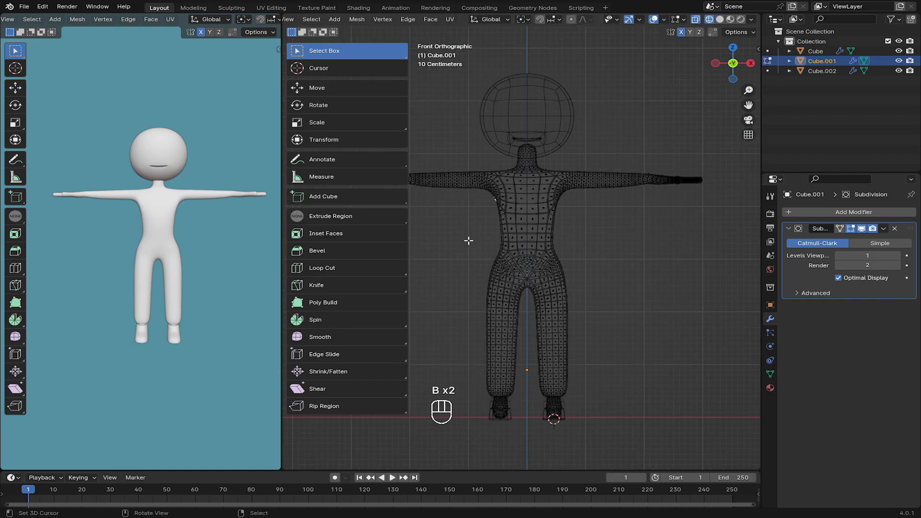
pyautogui.press('b')
pyautogui.moveTo(411, 236); pyautogui.dragTo(642, 399)
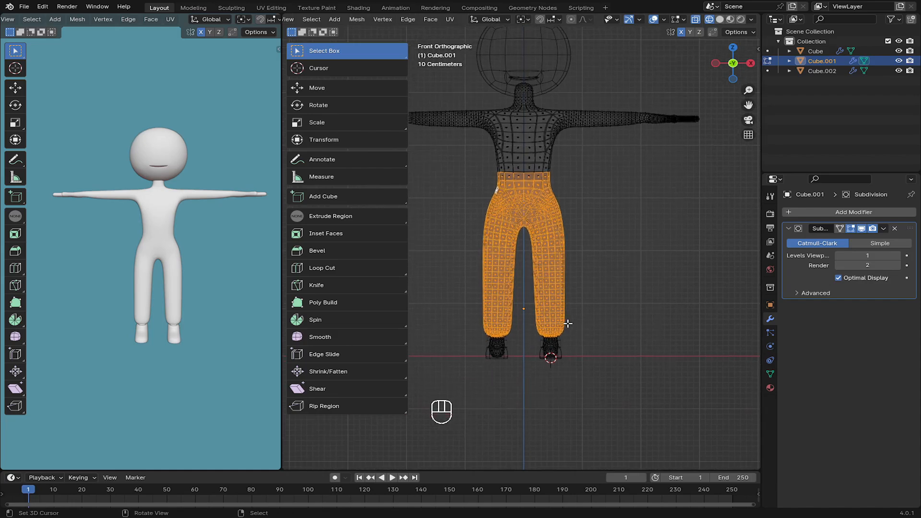
# Step: Remove the ankle faces beneath the character's left trouser cuff from the selection
pyautogui.press('KP_Decimal')
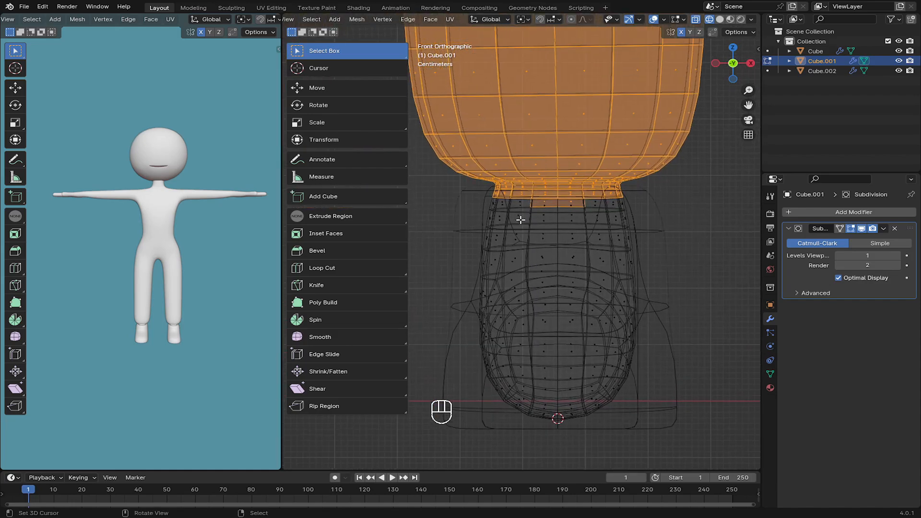
pyautogui.press('b')
pyautogui.moveTo(455, 182); pyautogui.dragTo(685, 269)
pyautogui.scroll(-3, 634, 241)
pyautogui.scroll(-2, 635, 240)
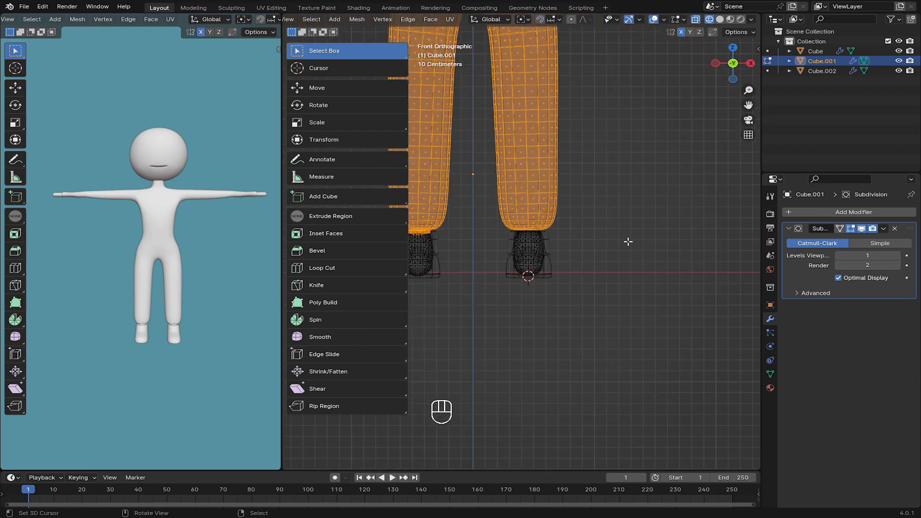
# Step: Remove the ankle faces beneath the character's right trouser cuff from the selection
pyautogui.press('KP_Decimal')
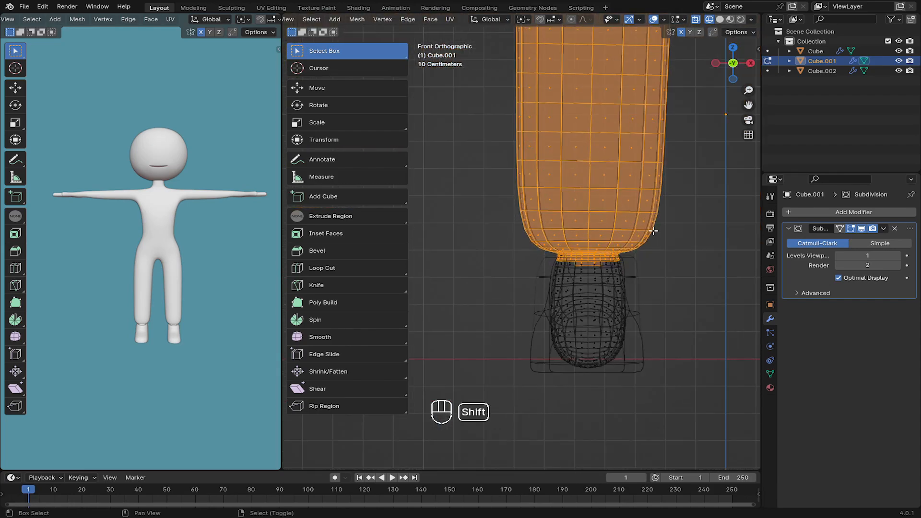
pyautogui.keyDown('shift'); pyautogui.moveTo(654, 230); pyautogui.dragTo(588, 206, button='middle'); pyautogui.keyUp('shift')
pyautogui.scroll(2, 588, 207)
pyautogui.press('b')
pyautogui.moveTo(451, 224); pyautogui.dragTo(631, 305)
pyautogui.scroll(-3, 620, 281)
pyautogui.scroll(-2, 622, 279)
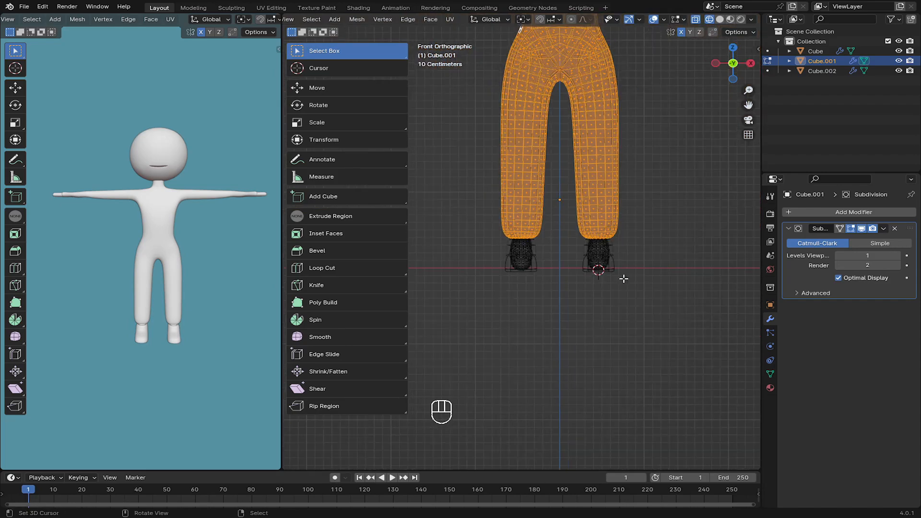
# Step: Box-select around the waist in the front view to even out the upper edge of the trouser selection
pyautogui.keyDown('shift'); pyautogui.moveTo(621, 276); pyautogui.dragTo(705, 258, button='middle'); pyautogui.keyUp('shift')
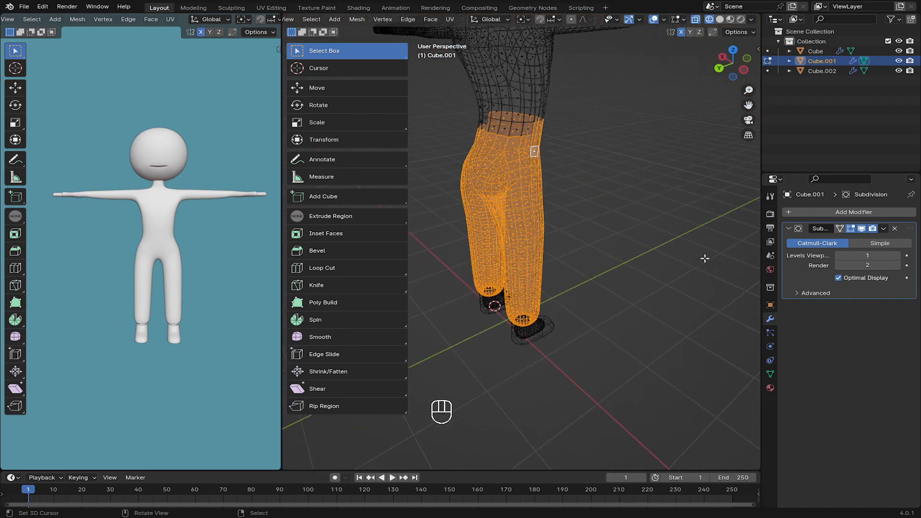
pyautogui.press('KP_1')
pyautogui.press('b')
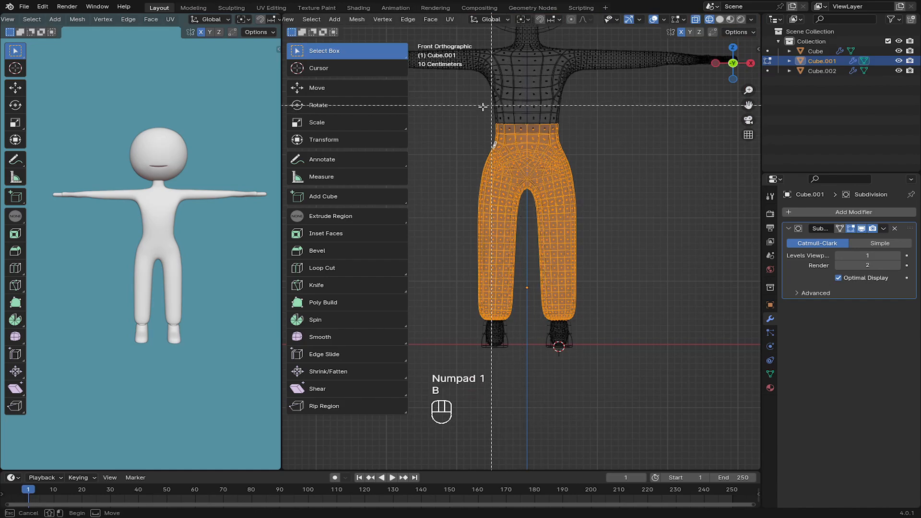
pyautogui.moveTo(531, 168); pyautogui.dragTo(560, 199, button='middle')
# Step: Duplicate the selected trouser faces in place and separate the copy into its own object
pyautogui.hotkey('shift', 'd')
pyautogui.rightClick(626, 197)
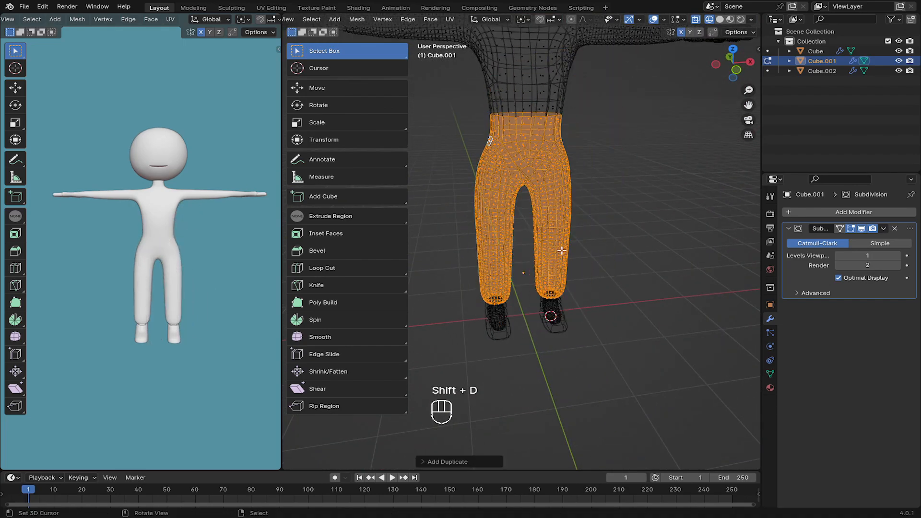
pyautogui.press('p')
pyautogui.click(562, 249)
# Step: Return to Object Mode and restore solid viewport shading with X-ray turned off
pyautogui.press('Tab')
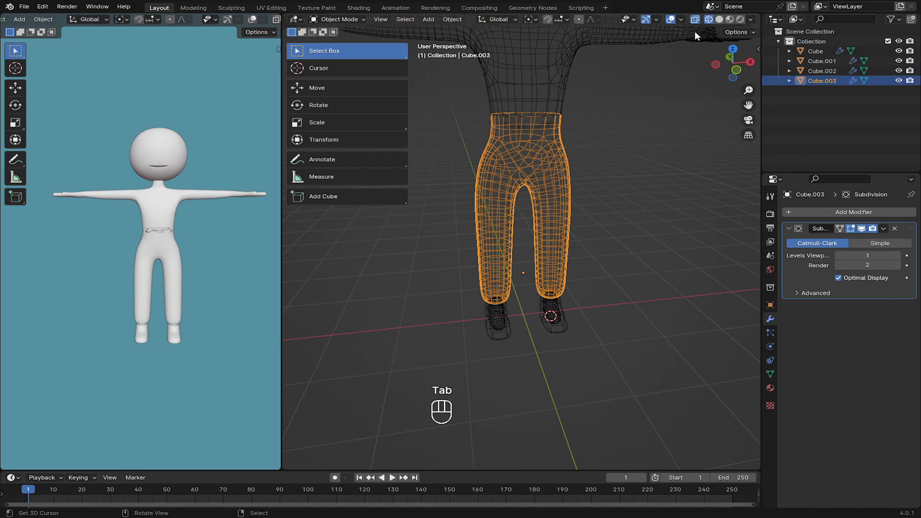
pyautogui.click(721, 18)
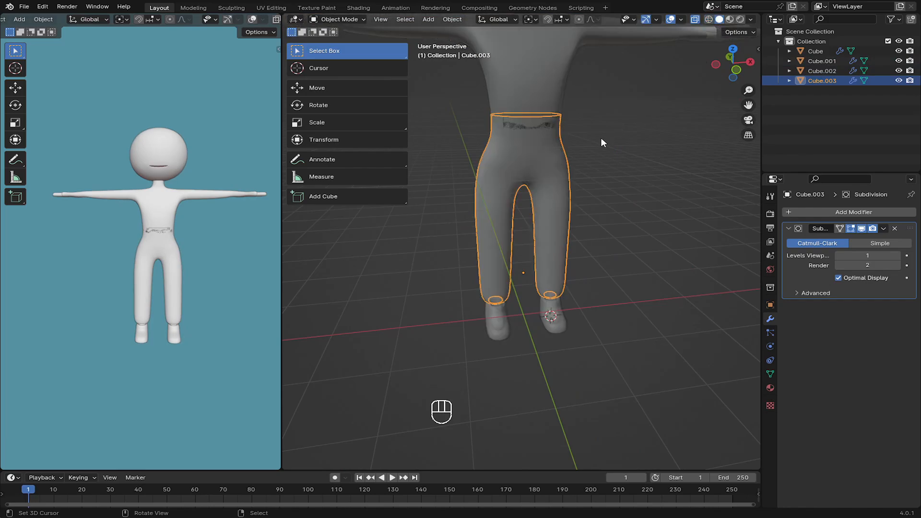
pyautogui.click(696, 20)
# Step: Give the trousers a new material and set its viewport display color to orange
pyautogui.click(771, 386)
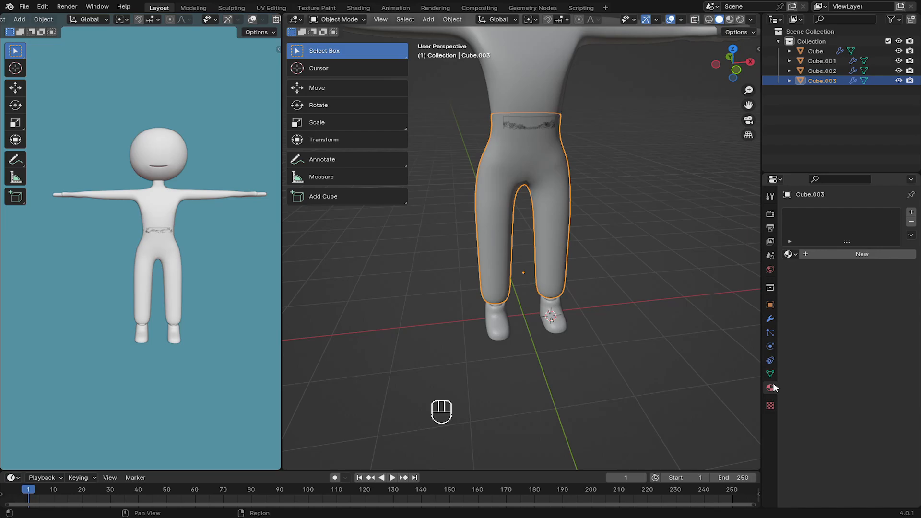
pyautogui.click(822, 253)
pyautogui.scroll(-8, 813, 451)
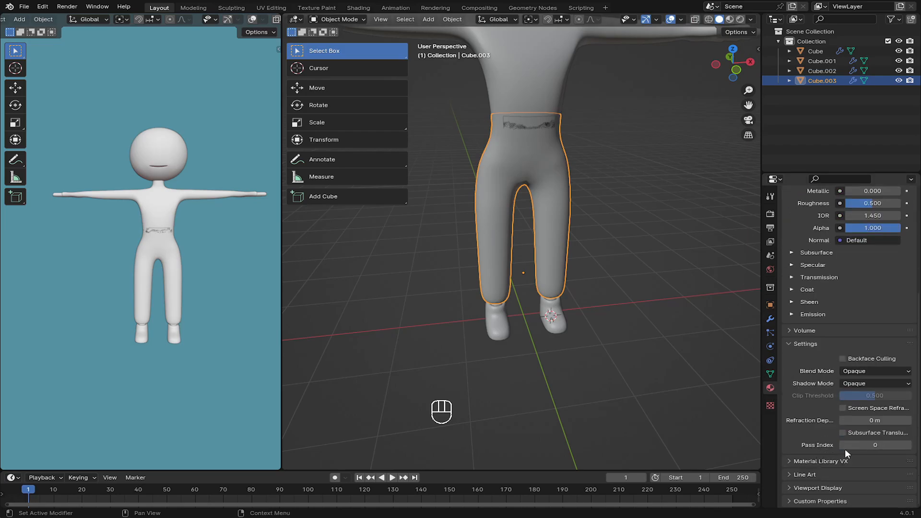
pyautogui.click(826, 488)
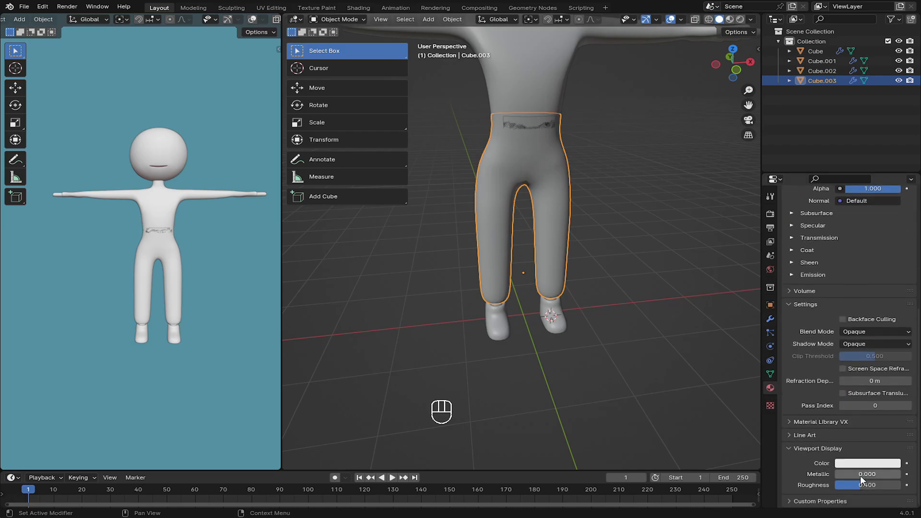
pyautogui.click(866, 463)
pyautogui.moveTo(847, 375); pyautogui.dragTo(832, 377)
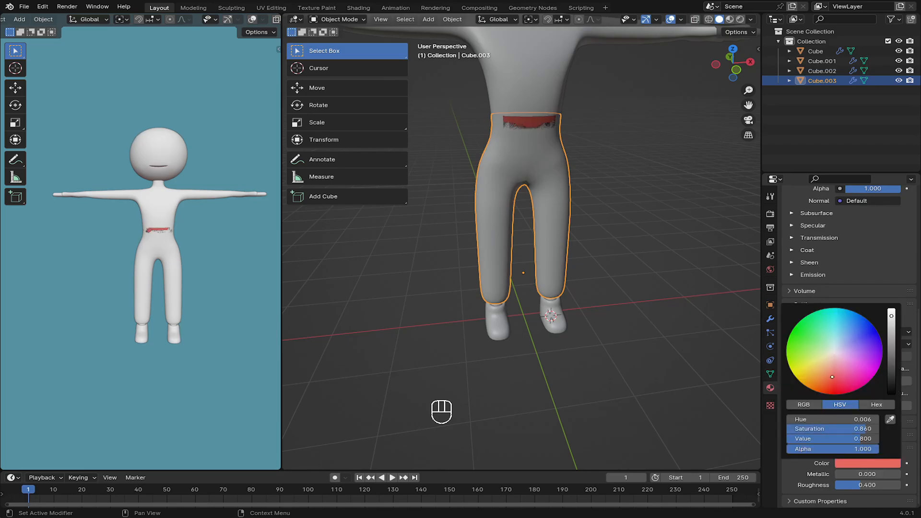
pyautogui.click(871, 465)
pyautogui.press('Tab')
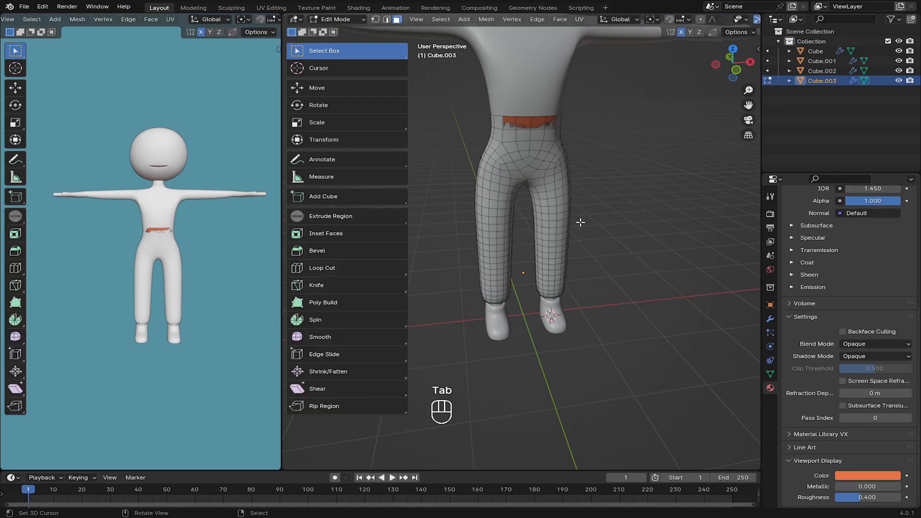
pyautogui.press('Tab')
pyautogui.press('Tab')
pyautogui.press('a')
pyautogui.press('Tab')
pyautogui.click(540, 163)
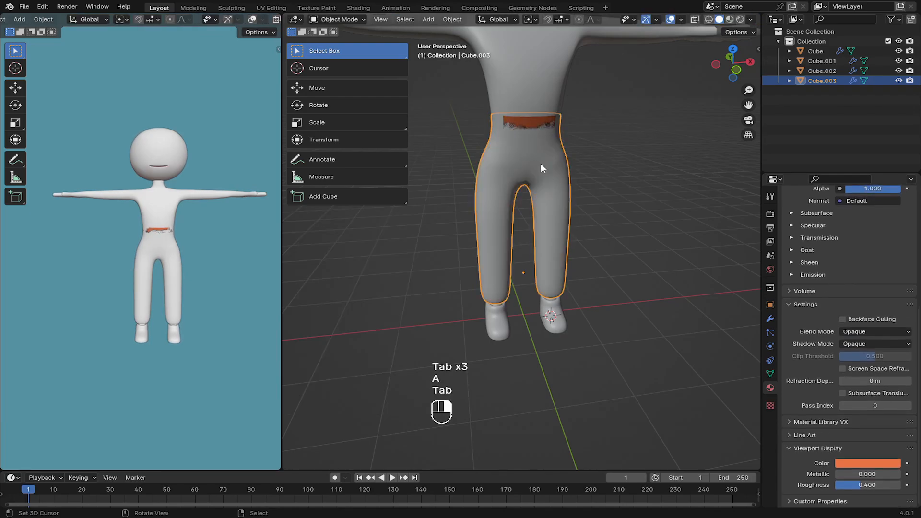
pyautogui.press('g')
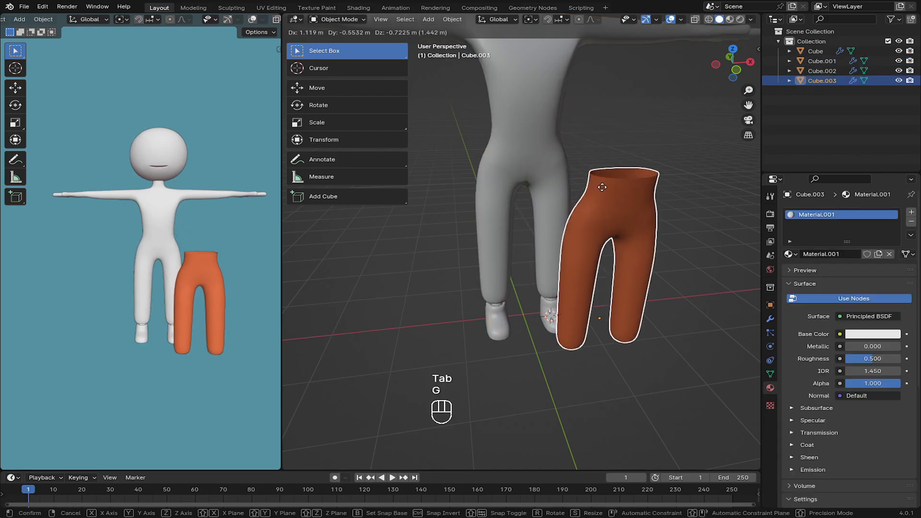
pyautogui.rightClick(501, 220)
# Step: Shrink/Fatten the whole trouser mesh outward by about 0.013 m and return to Object Mode
pyautogui.press('Tab')
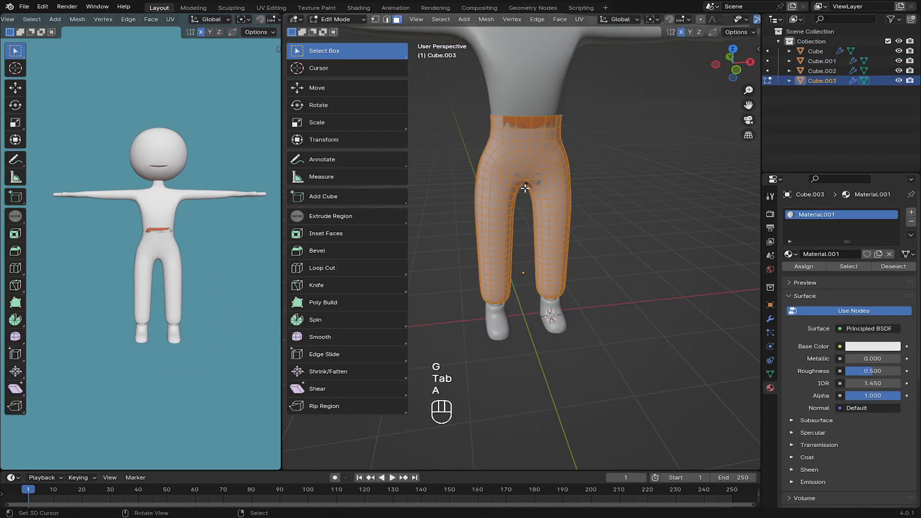
pyautogui.hotkey('alt', 's')
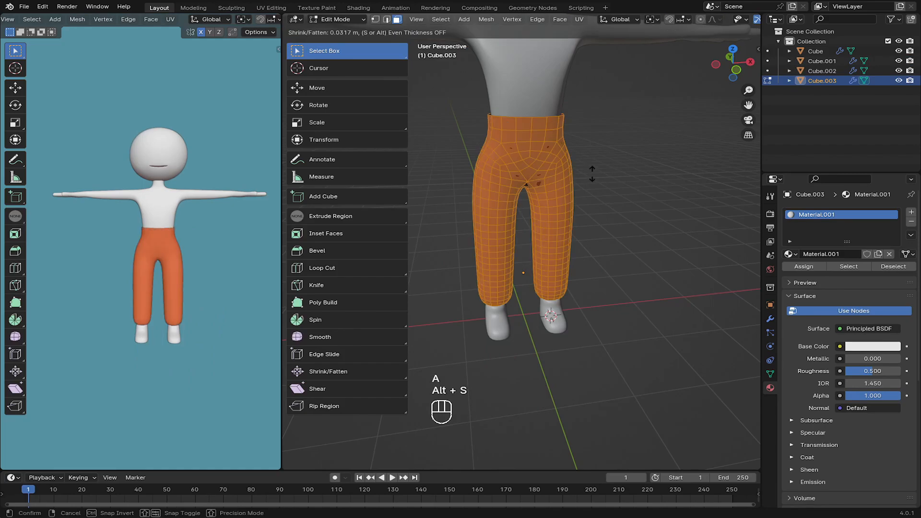
pyautogui.rightClick(599, 144)
pyautogui.hotkey('alt', 's')
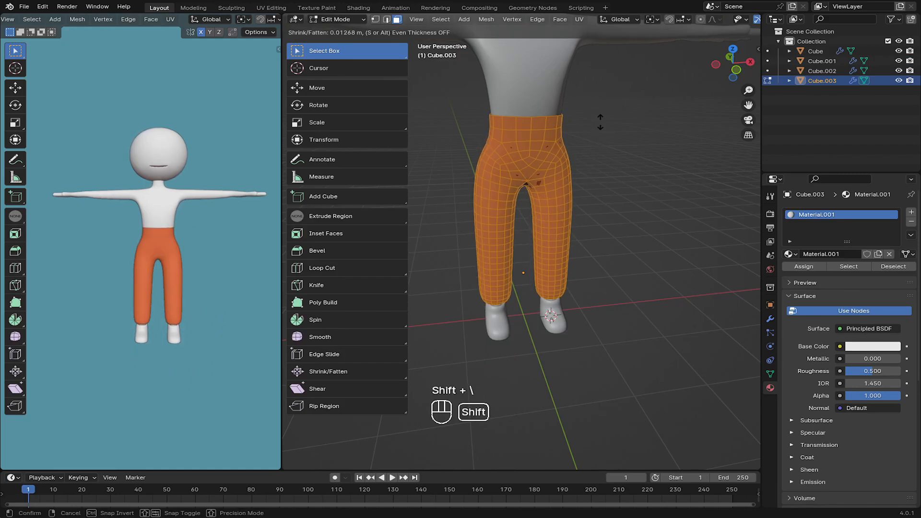
pyautogui.click(601, 121)
pyautogui.keyDown('shift'); pyautogui.moveTo(600, 122); pyautogui.dragTo(607, 181, button='middle'); pyautogui.keyUp('shift')
pyautogui.press('Tab')
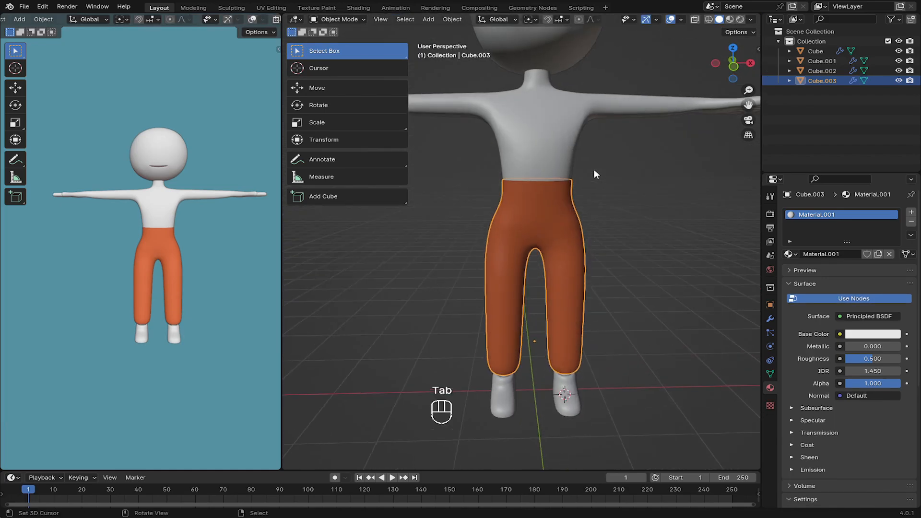
# Step: Open the body mesh in Edit Mode from the front view and switch the viewport to wireframe shading
pyautogui.press('KP_1')
pyautogui.scroll(2, 537, 177)
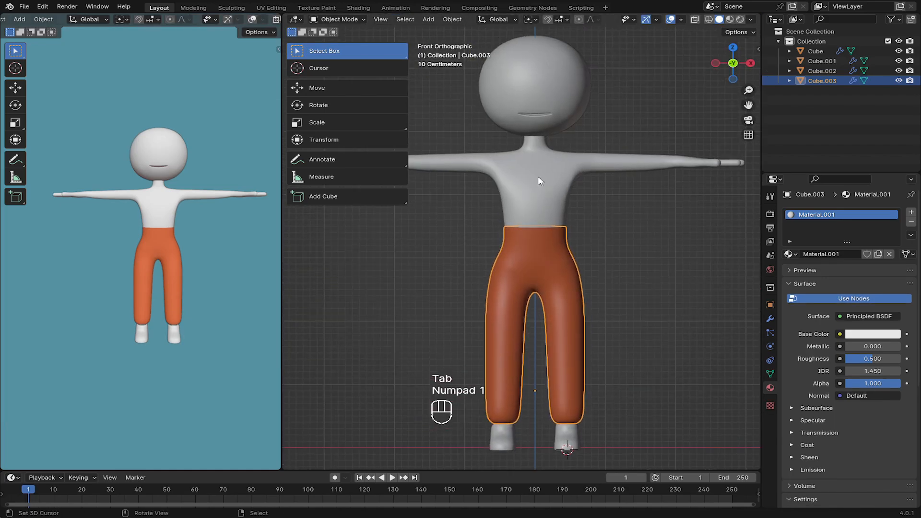
pyautogui.click(537, 176)
pyautogui.scroll(-3, 537, 176)
pyautogui.scroll(2, 538, 176)
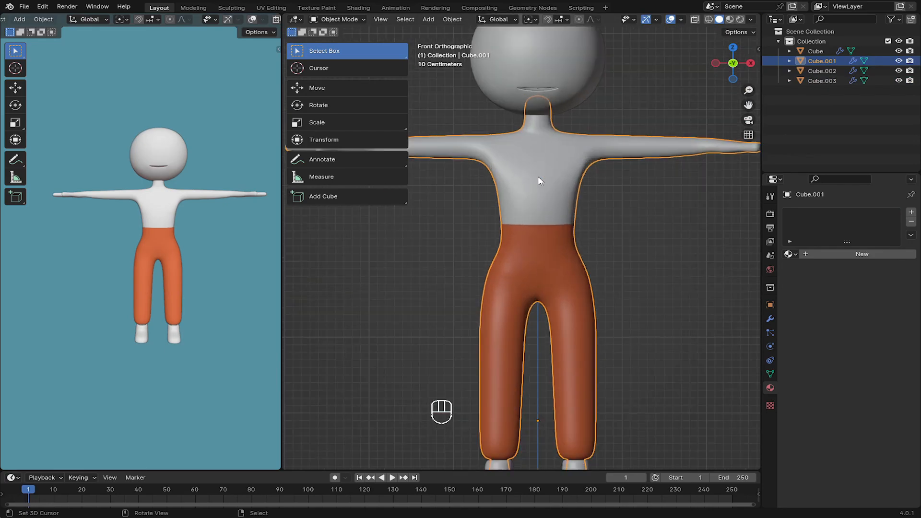
pyautogui.press('Tab')
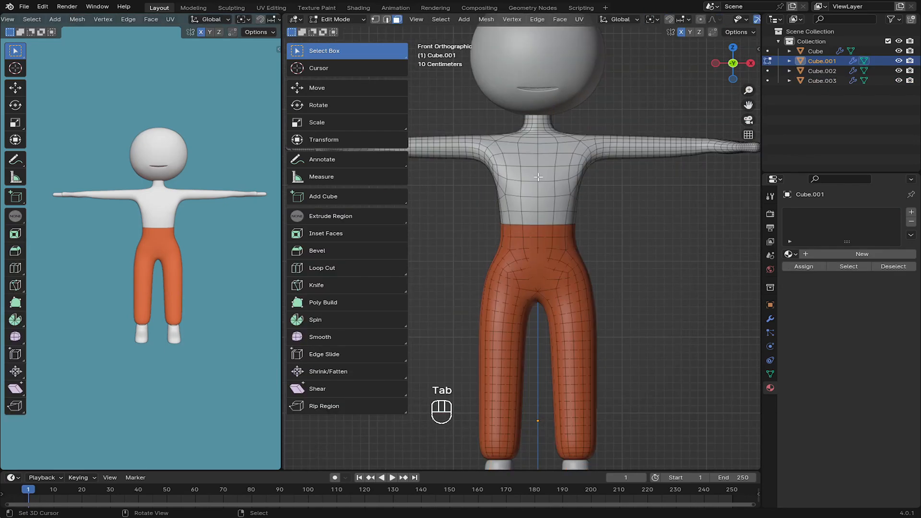
pyautogui.keyDown('shift'); pyautogui.moveTo(538, 177); pyautogui.dragTo(543, 213, button='middle'); pyautogui.keyUp('shift')
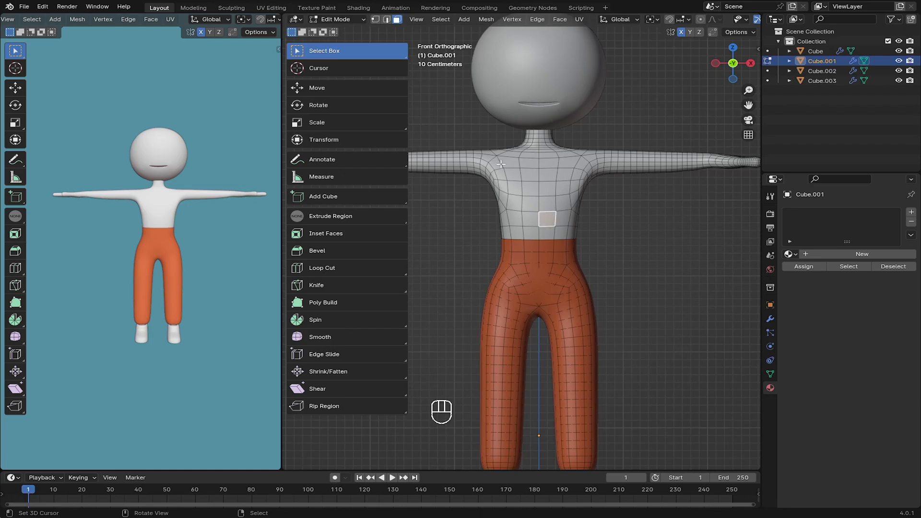
pyautogui.scroll(-5, 703, 23)
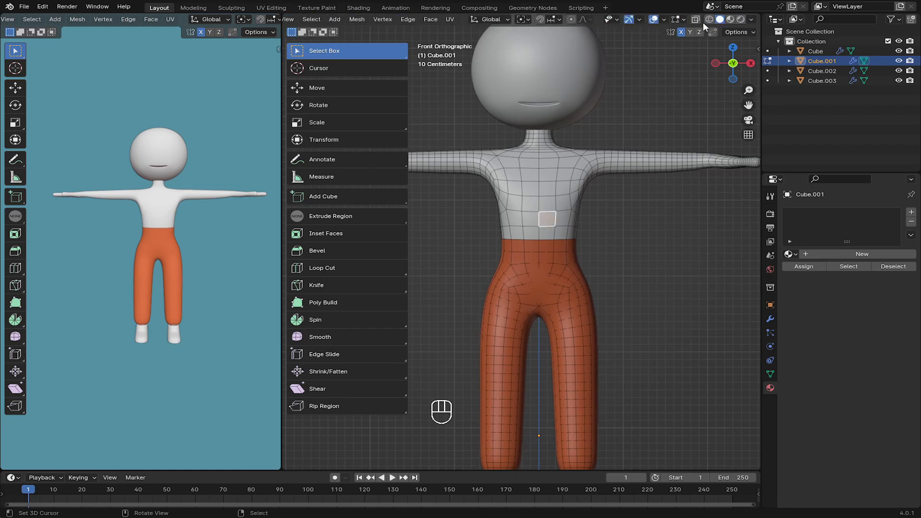
pyautogui.click(710, 19)
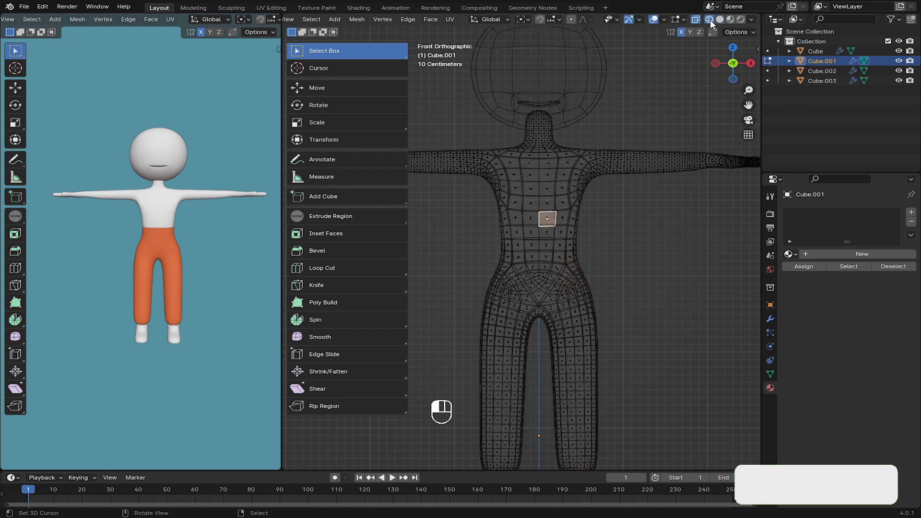
# Step: Box-select the torso vertices of the body mesh from just below the armpits down to the hips
pyautogui.click(500, 204)
pyautogui.scroll(2, 493, 189)
pyautogui.press('b')
pyautogui.press('b')
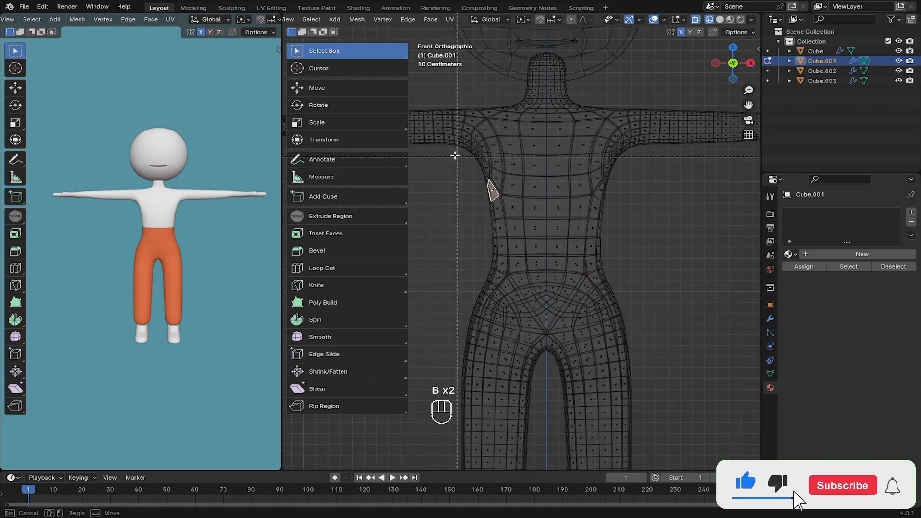
pyautogui.moveTo(494, 163); pyautogui.dragTo(644, 296)
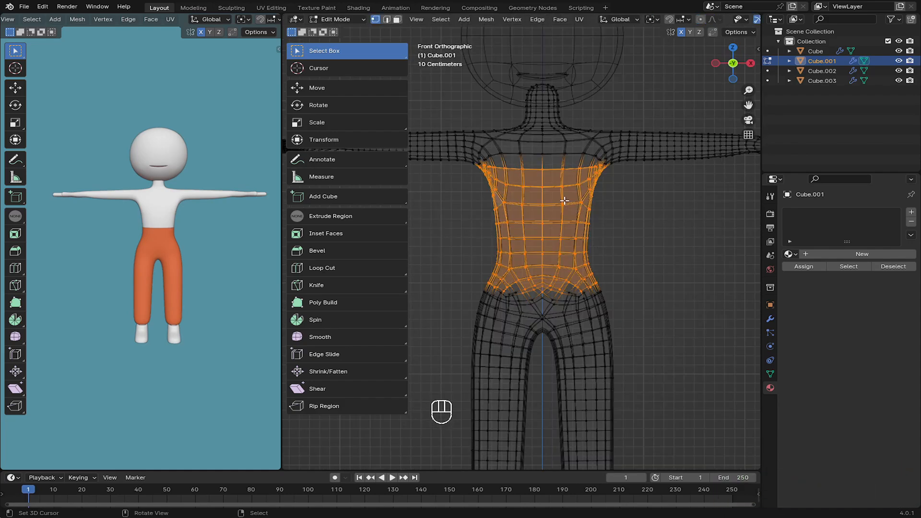
# Step: Duplicate the selected torso geometry in place, separate the copy into its own object and return to Object Mode
pyautogui.press('shift')
pyautogui.hotkey('shift', 'd')
pyautogui.rightClick(546, 195)
pyautogui.press('p')
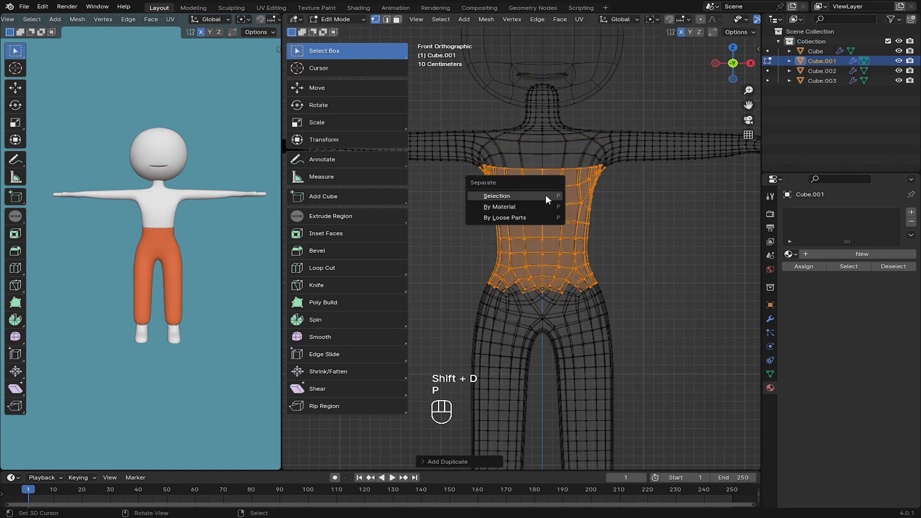
pyautogui.click(545, 195)
pyautogui.press('Tab')
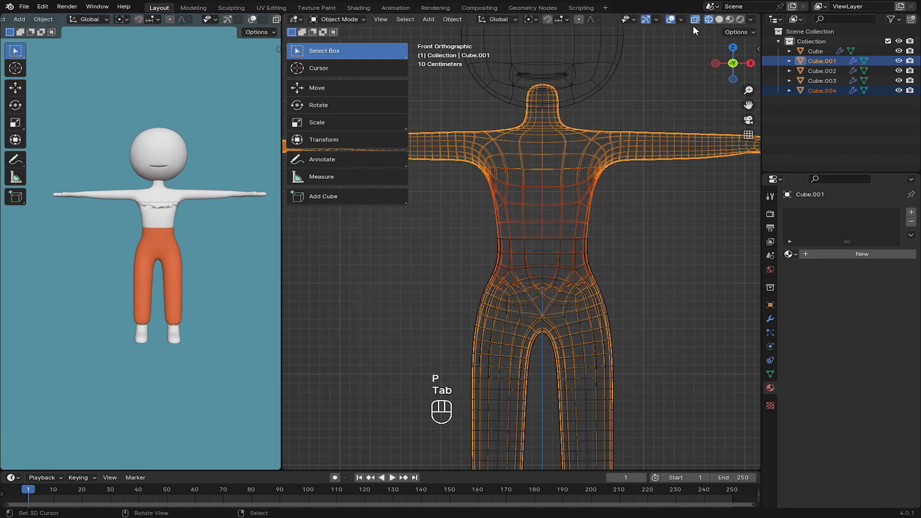
# Step: Restore solid shading and give the separated torso piece a new material with a blue viewport display color
pyautogui.click(719, 20)
pyautogui.click(568, 202)
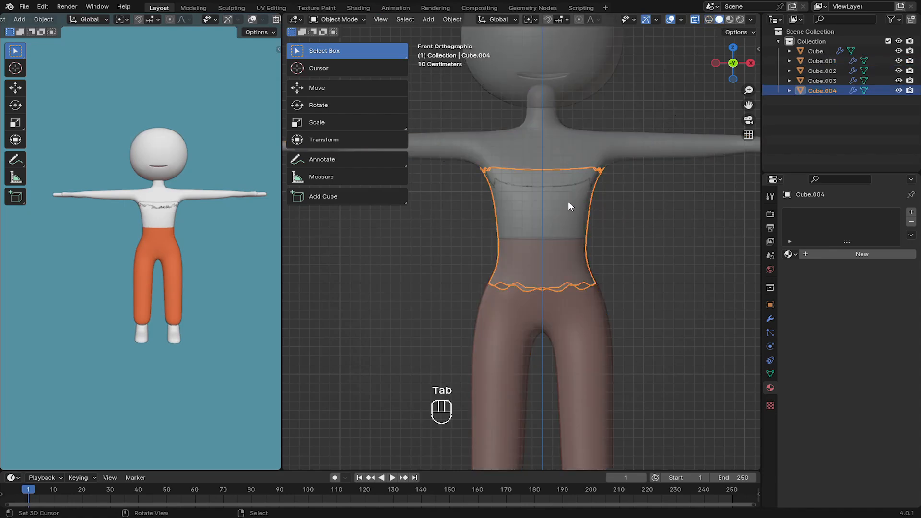
pyautogui.moveTo(568, 201); pyautogui.dragTo(584, 227, button='middle')
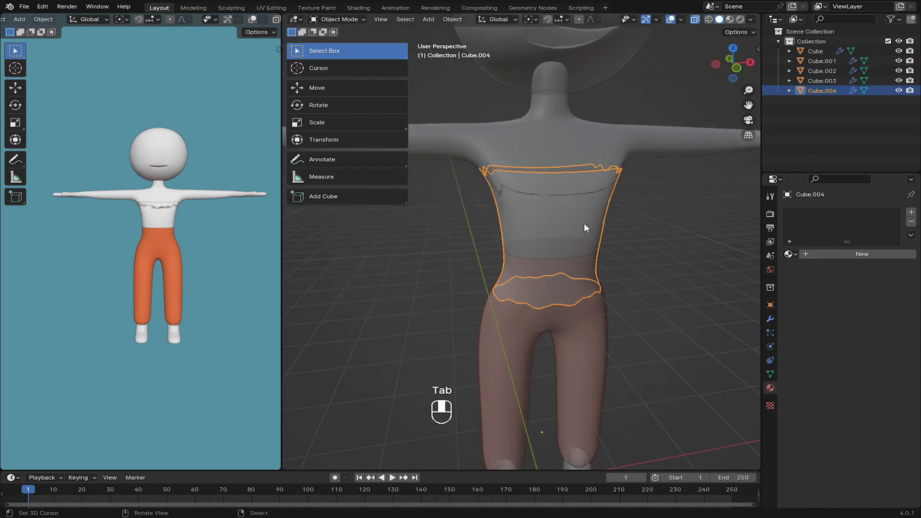
pyautogui.click(862, 254)
pyautogui.scroll(-10, 860, 374)
pyautogui.click(855, 463)
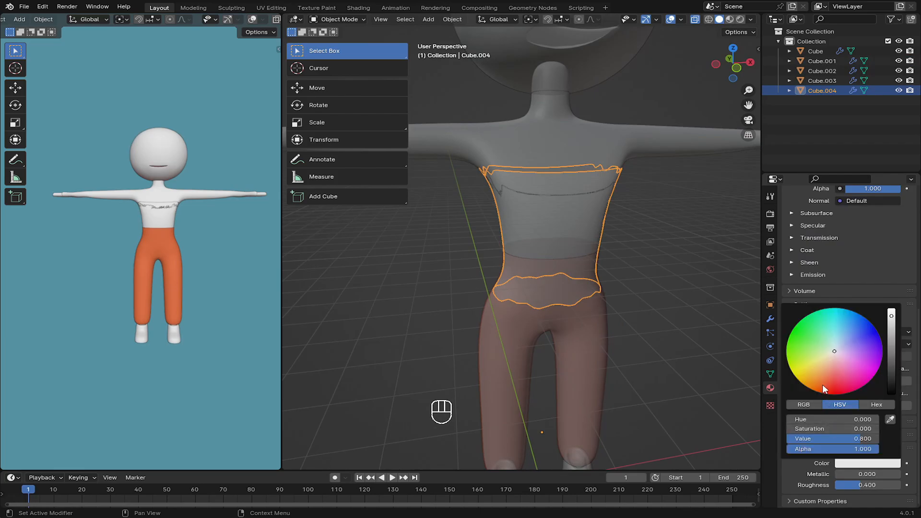
pyautogui.click(822, 380)
pyautogui.click(810, 339)
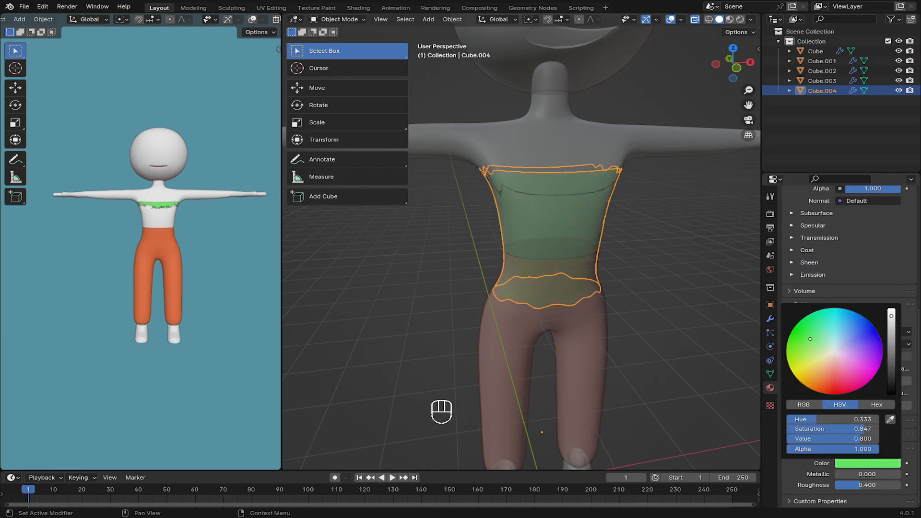
pyautogui.rightClick(810, 339)
pyautogui.click(853, 315)
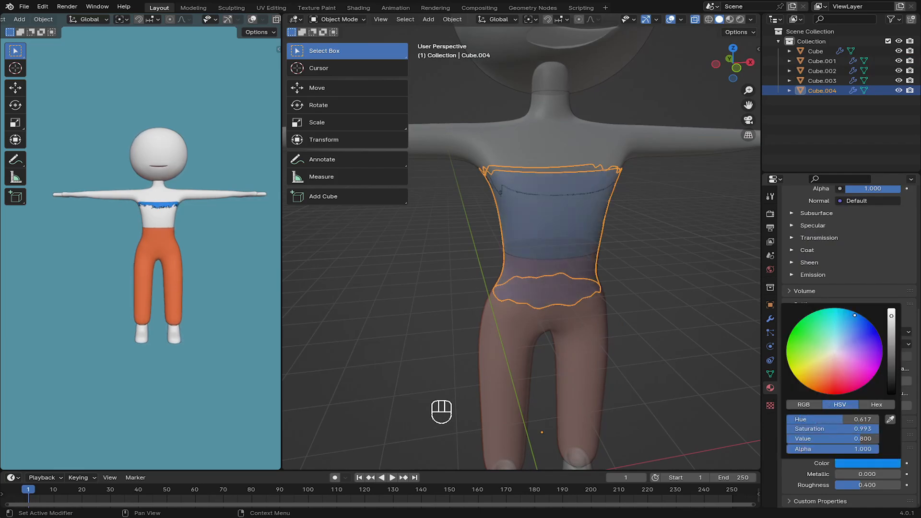
# Step: Shrink/Fatten the entire torso garment mesh slightly outward so that it covers the body and the trouser waist
pyautogui.press('Tab')
pyautogui.press('a')
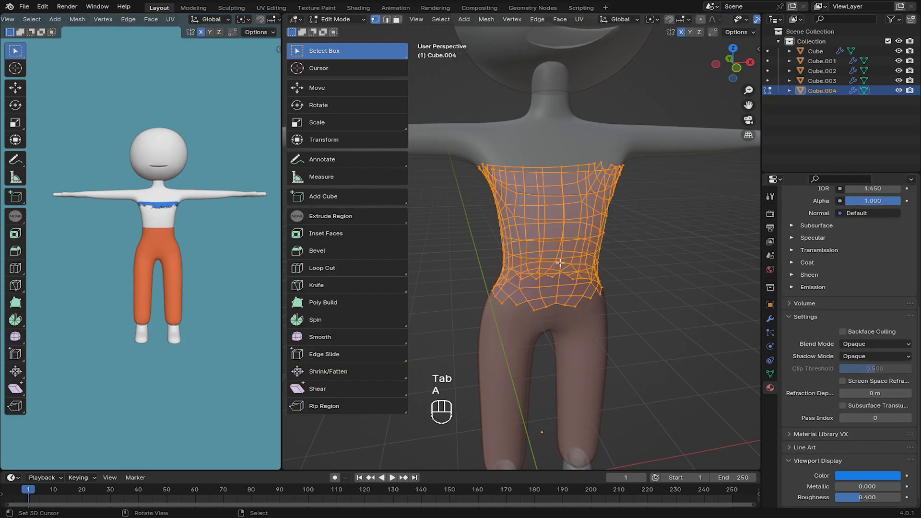
pyautogui.hotkey('alt', 's')
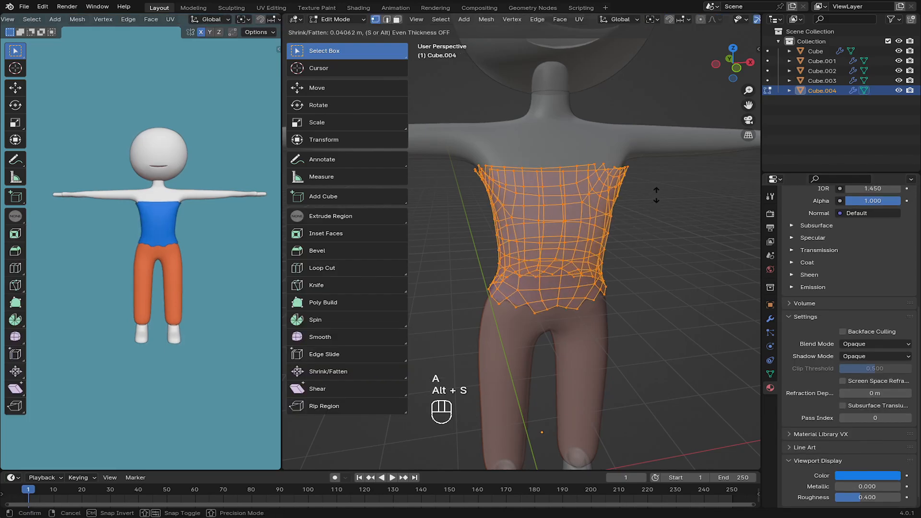
pyautogui.press('shift')
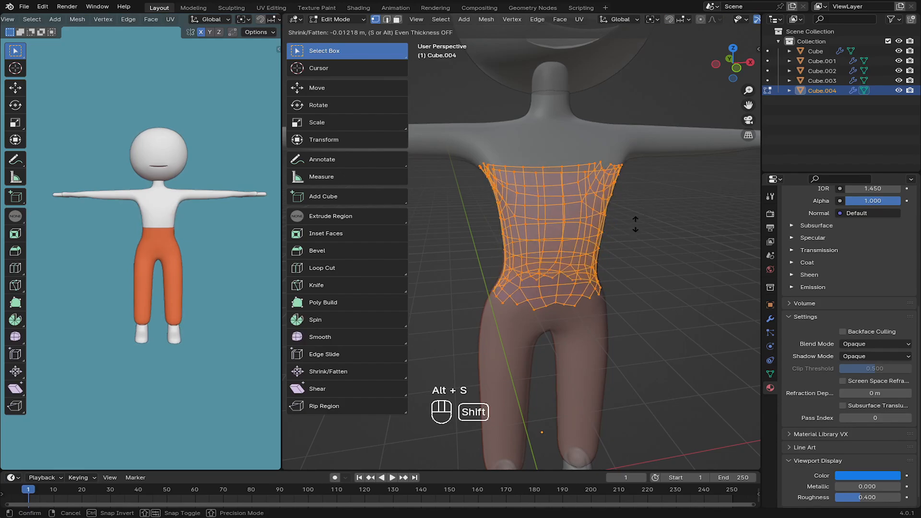
pyautogui.click(637, 210)
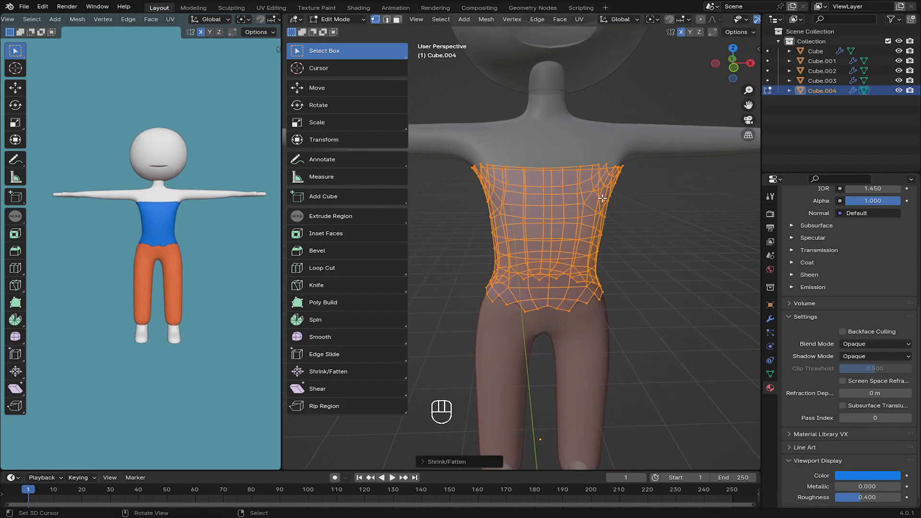
# Step: Return to Object Mode and turn off X-ray to view the blue top on the character
pyautogui.press('Tab')
pyautogui.moveTo(573, 162); pyautogui.dragTo(614, 209, button='middle')
pyautogui.click(694, 19)
pyautogui.scroll(2, 621, 207)
pyautogui.rightClick(621, 207)
# Step: Reopen the blue top in Edit Mode, search the add-ons in Preferences for "loop" and show the viewport sidebar
pyautogui.press('Tab')
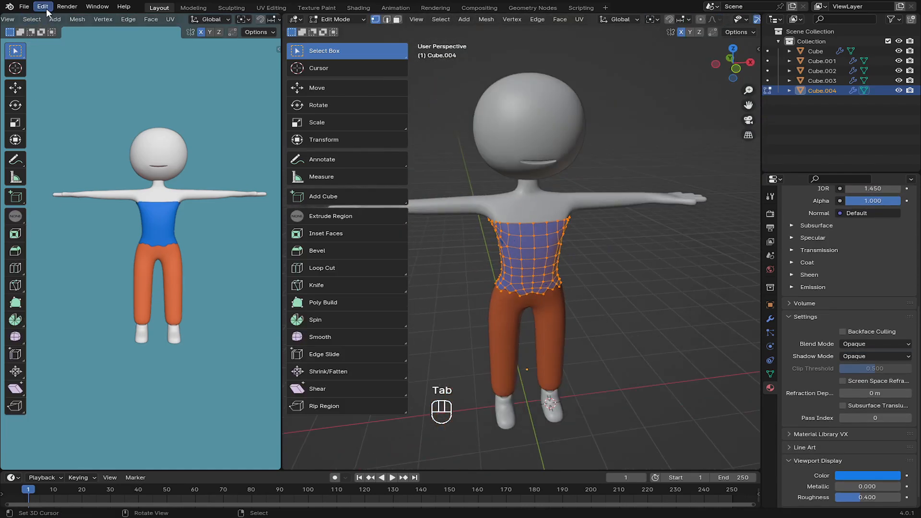
pyautogui.click(43, 6)
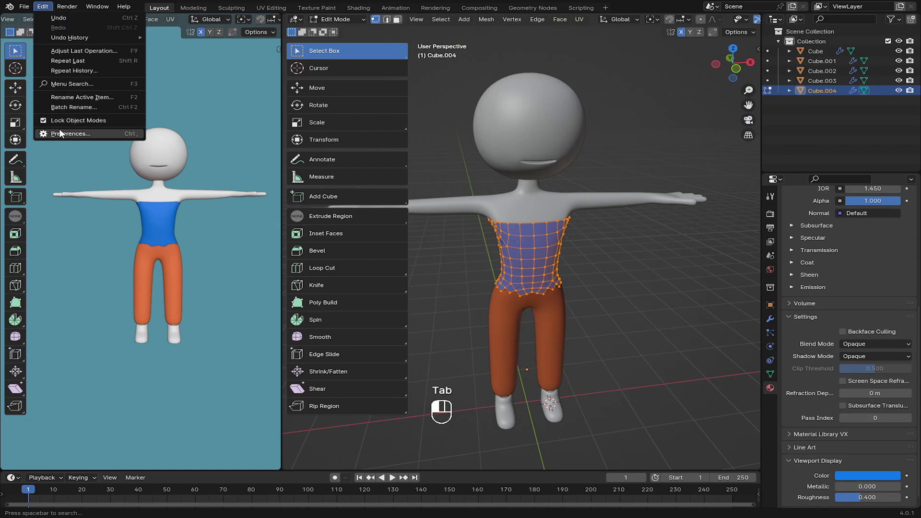
pyautogui.click(59, 129)
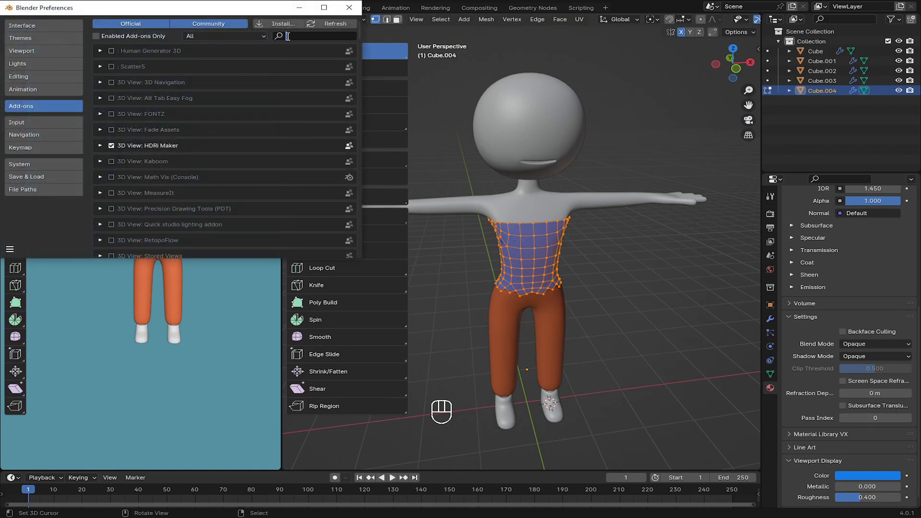
pyautogui.write('loop')
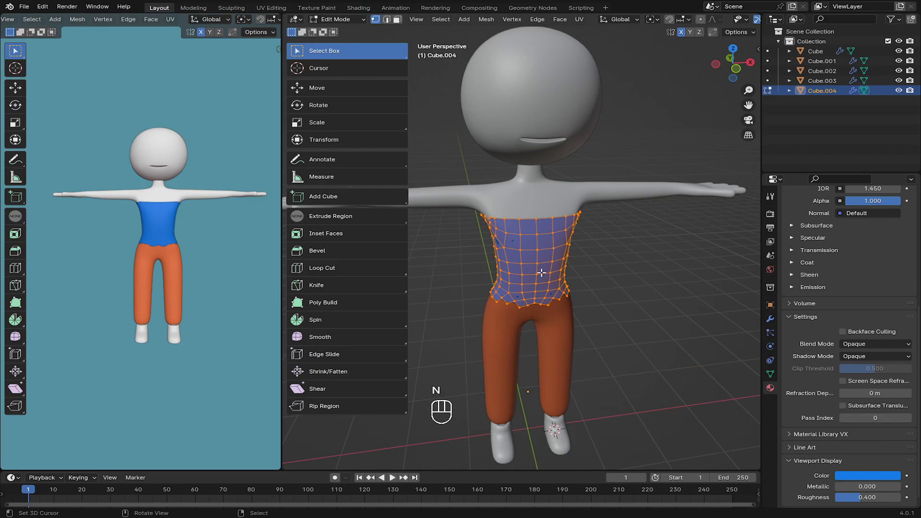
pyautogui.press('n')
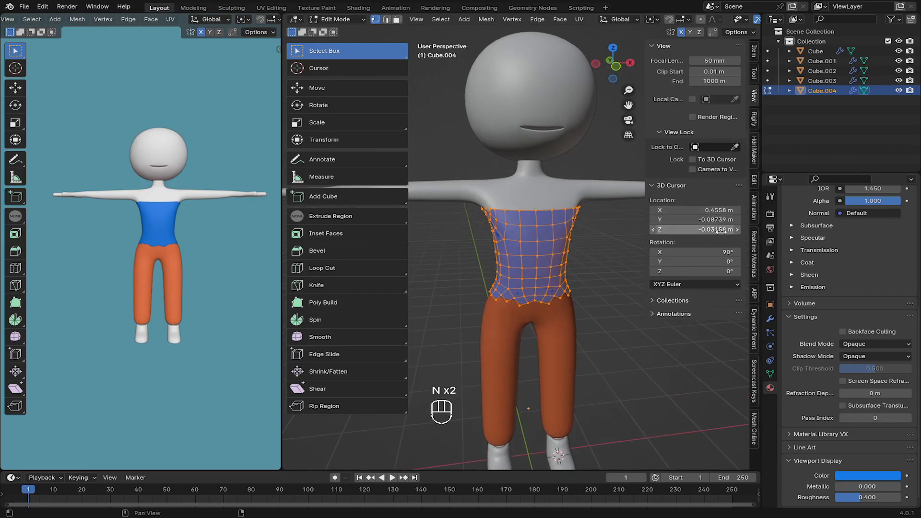
# Step: Mirror the blue top on the X axis with AutoMirror, using Positive orientation with clipping, and return to editing its mesh
pyautogui.click(754, 178)
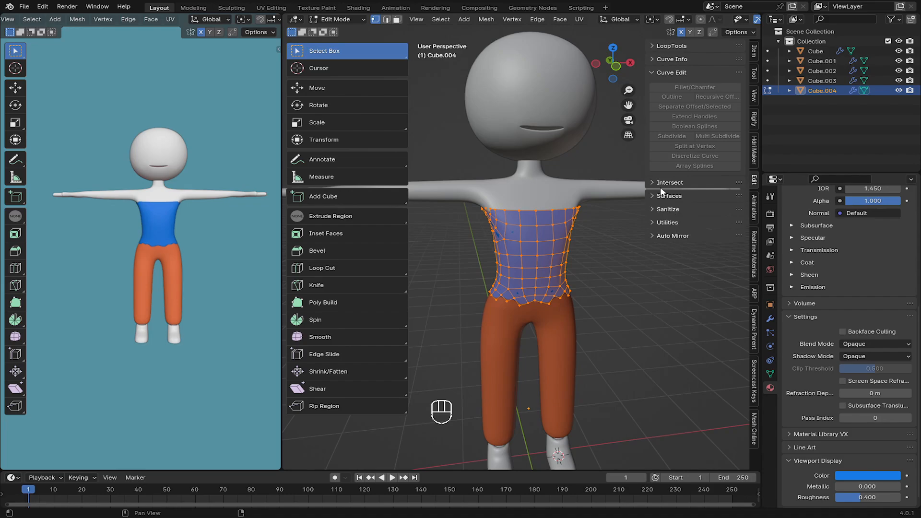
pyautogui.click(673, 236)
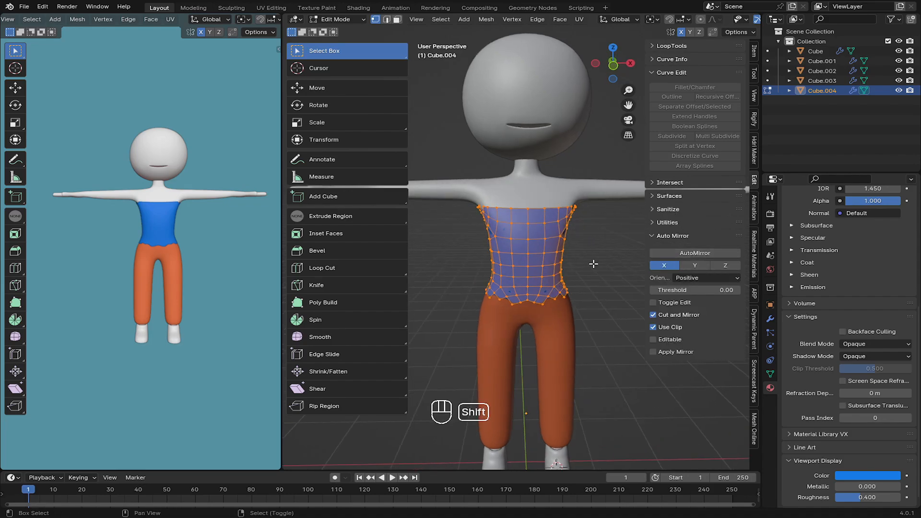
pyautogui.keyDown('shift'); pyautogui.moveTo(592, 263); pyautogui.dragTo(590, 230, button='middle'); pyautogui.keyUp('shift')
pyautogui.press('Tab')
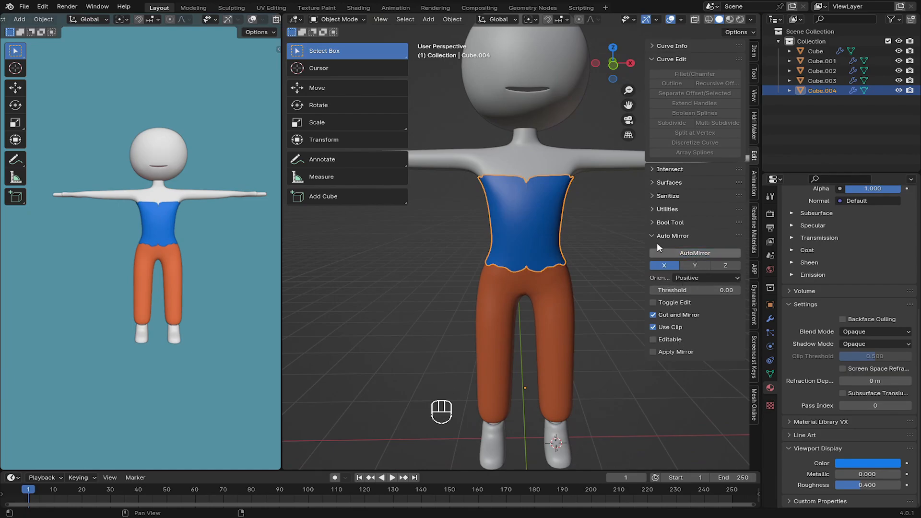
pyautogui.scroll(5, 512, 204)
pyautogui.press('Tab')
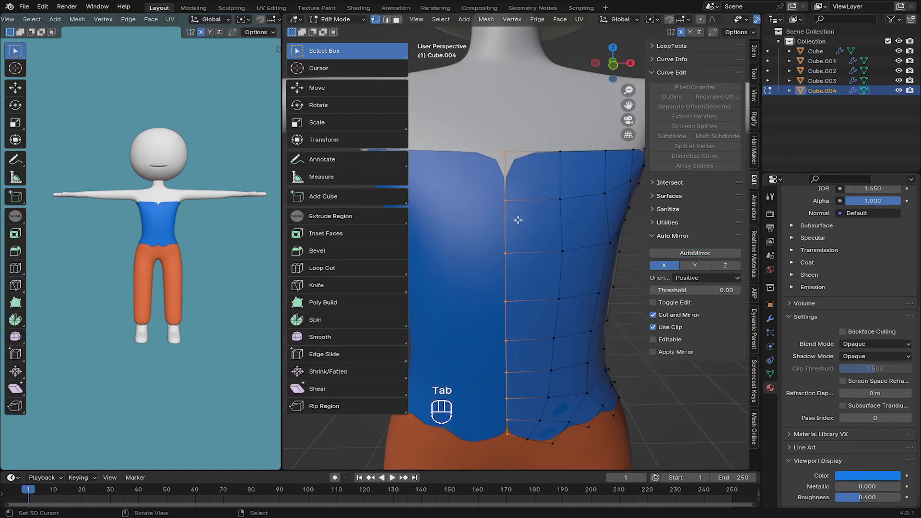
# Step: Shift the second vertex on the top's front centre line downward and delete the uppermost centre vertex at the neckline
pyautogui.press('g')
pyautogui.press('g')
pyautogui.press('g')
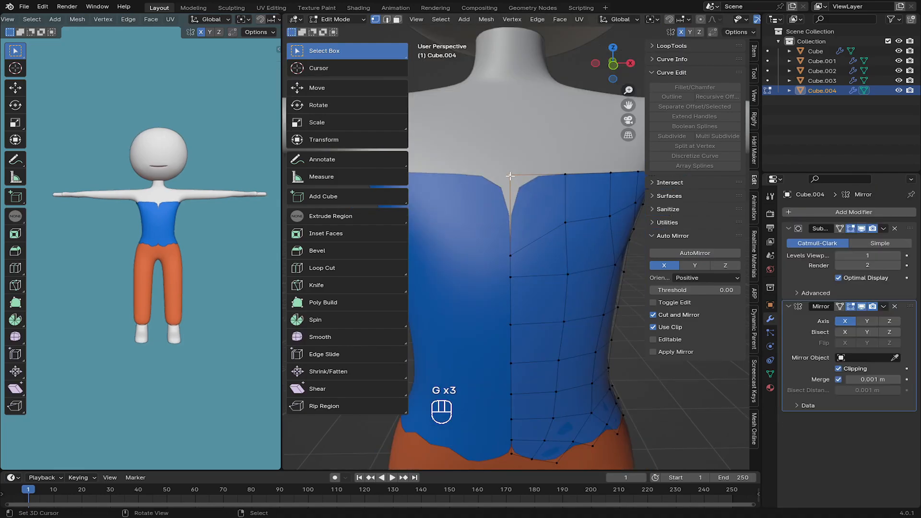
pyautogui.press('x')
pyautogui.click(472, 154)
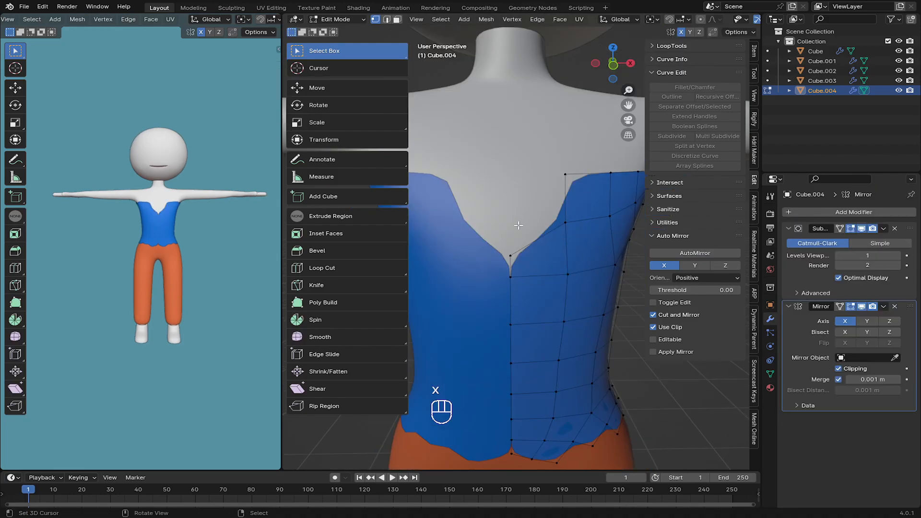
# Step: Raise the front neckline's centre vertex along Z by about 0.11 m and check the shape of the notch
pyautogui.click(511, 258)
pyautogui.press('g')
pyautogui.press('z')
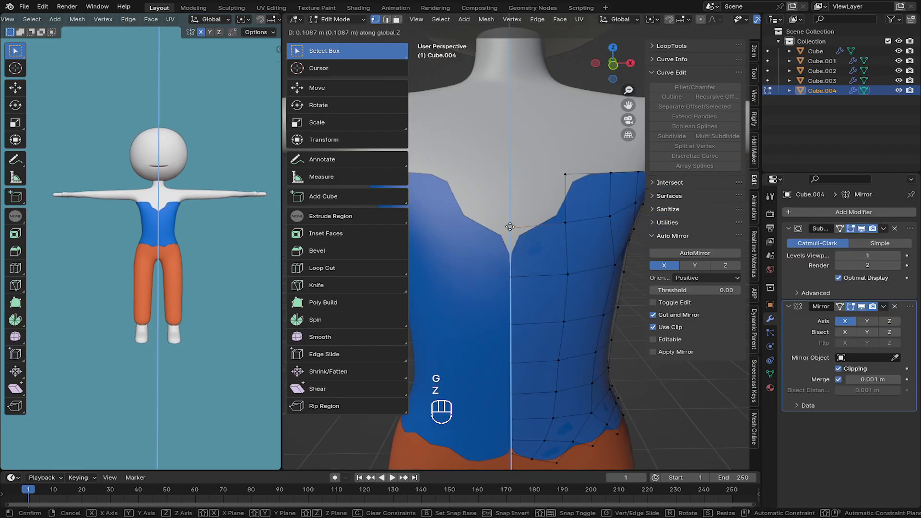
pyautogui.rightClick(511, 224)
pyautogui.scroll(4, 512, 240)
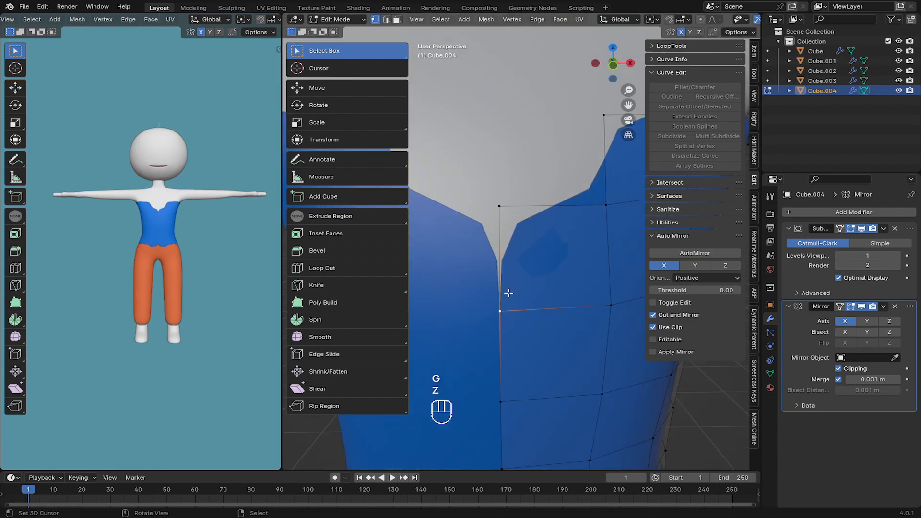
pyautogui.press('g')
pyautogui.rightClick(493, 269)
pyautogui.rightClick(506, 205)
pyautogui.press('g')
pyautogui.scroll(6, 233, 238)
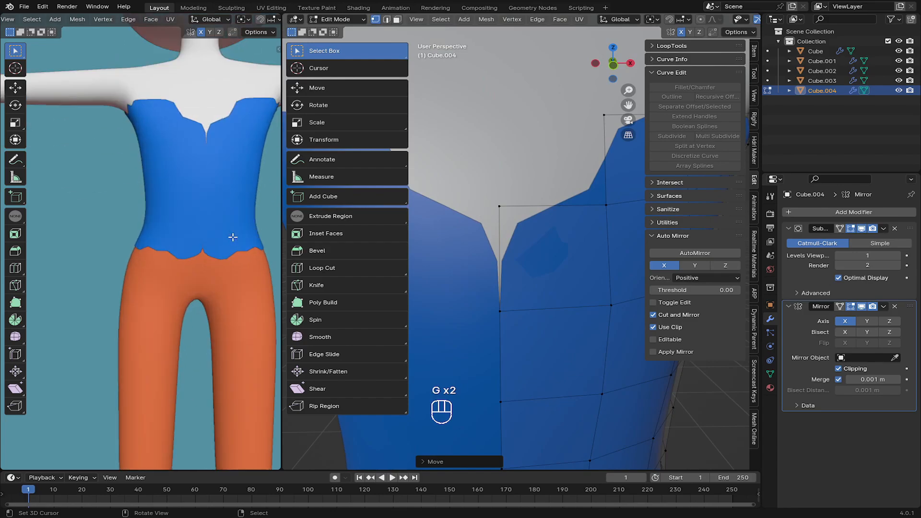
pyautogui.keyDown('shift'); pyautogui.moveTo(218, 227); pyautogui.dragTo(192, 270, button='middle'); pyautogui.keyUp('shift')
pyautogui.scroll(4, 191, 270)
pyautogui.keyDown('shift'); pyautogui.moveTo(211, 189); pyautogui.dragTo(173, 236, button='middle'); pyautogui.keyUp('shift')
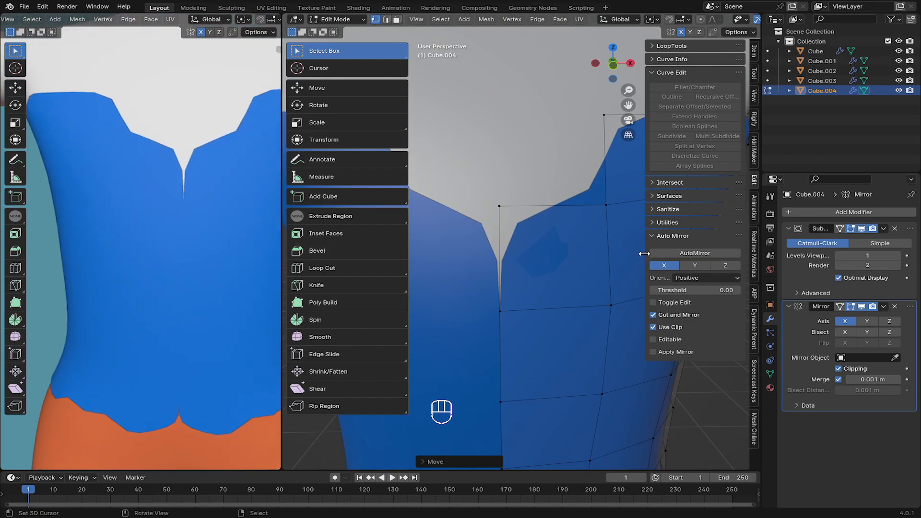
# Step: In edge selection, fill the gap between two jagged edges on the top's upper border below the armpit with a face
pyautogui.scroll(-7, 571, 221)
pyautogui.keyDown('shift'); pyautogui.moveTo(569, 218); pyautogui.dragTo(548, 231, button='middle'); pyautogui.keyUp('shift')
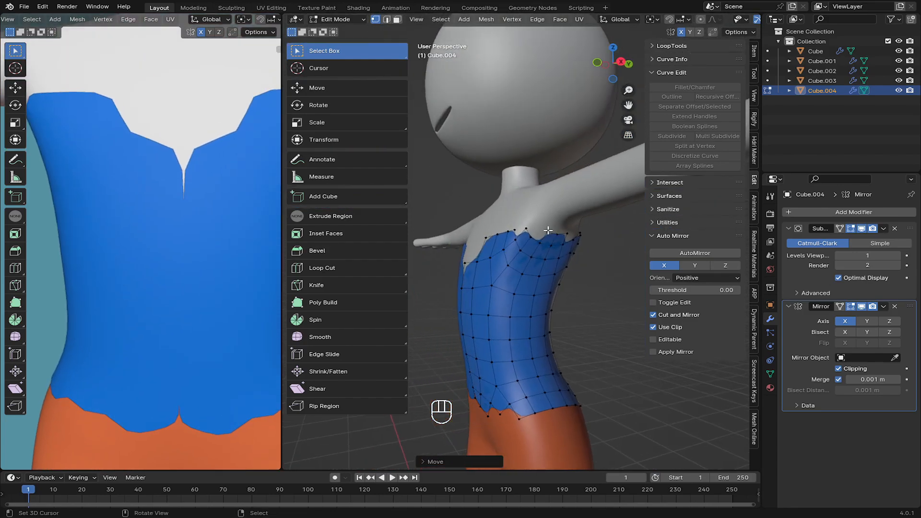
pyautogui.scroll(2, 549, 230)
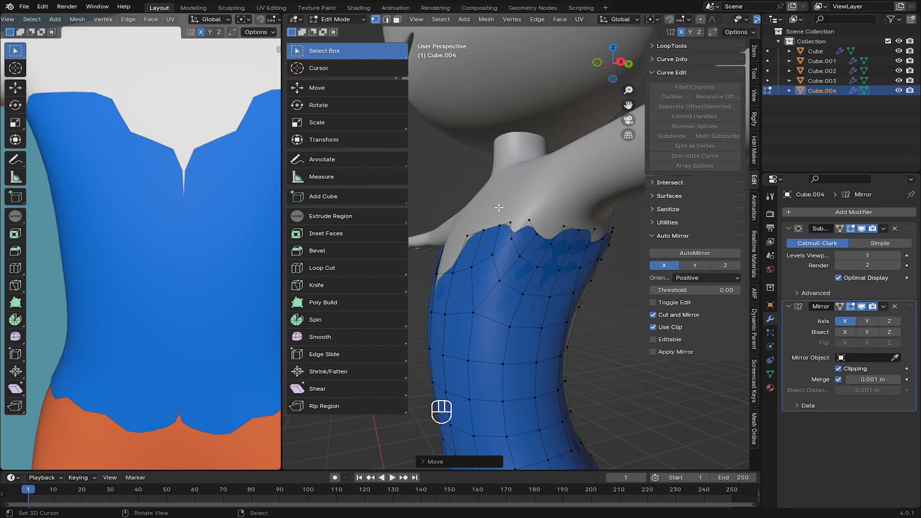
pyautogui.click(387, 19)
pyautogui.scroll(3, 552, 216)
pyautogui.click(540, 203)
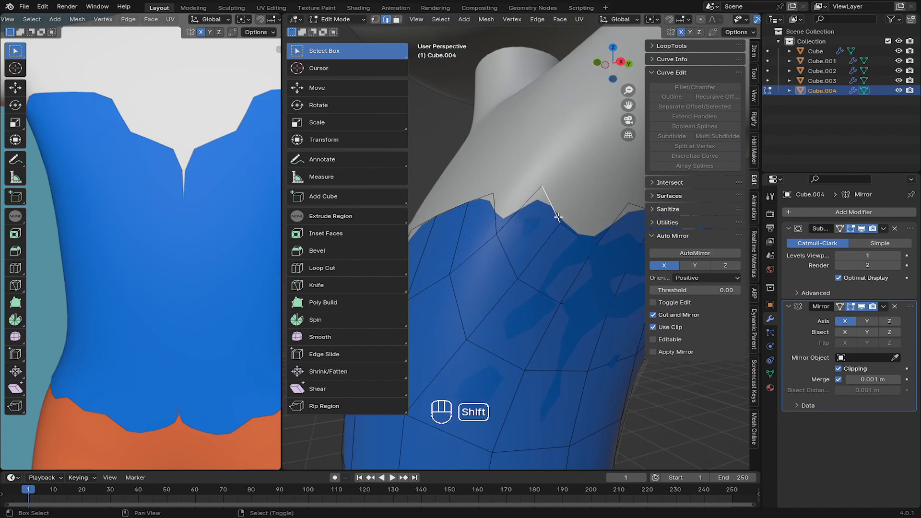
pyautogui.keyDown('shift'); pyautogui.click(560, 228); pyautogui.keyUp('shift')
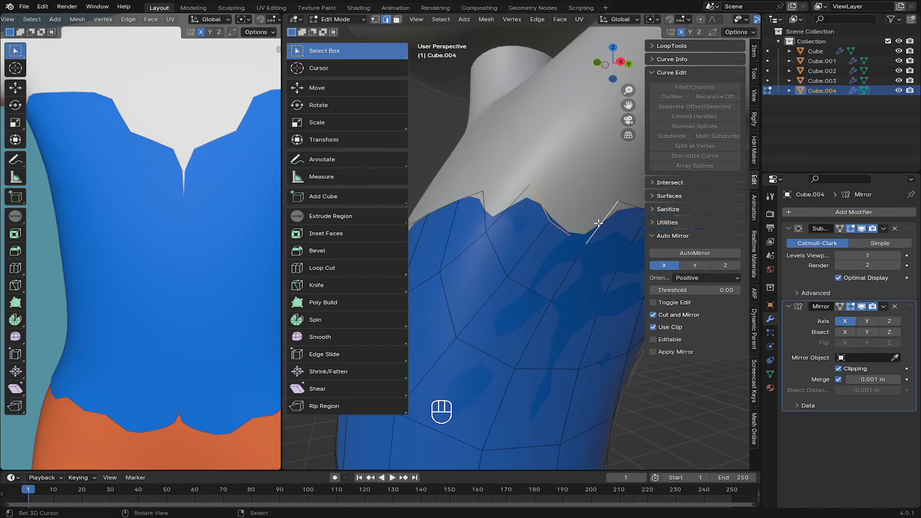
pyautogui.press('f')
pyautogui.scroll(-6, 598, 223)
pyautogui.scroll(5, 531, 238)
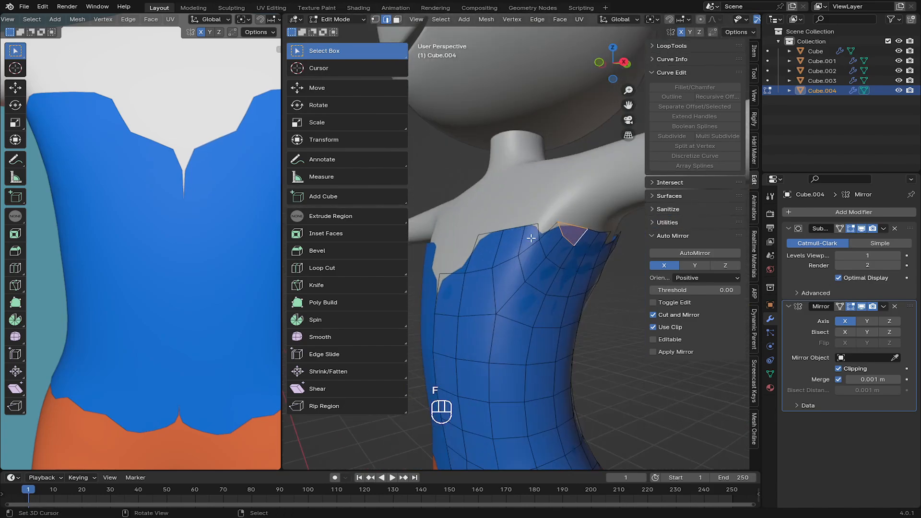
# Step: Fill the remaining gaps along the top's upper border around the side and back with faces
pyautogui.rightClick(550, 231)
pyautogui.keyDown('shift'); pyautogui.rightClick(537, 227); pyautogui.keyUp('shift')
pyautogui.press('f')
pyautogui.moveTo(587, 263); pyautogui.dragTo(501, 251, button='middle')
pyautogui.keyDown('shift'); pyautogui.rightClick(483, 240); pyautogui.keyUp('shift')
pyautogui.press('f')
pyautogui.rightClick(491, 241)
pyautogui.keyDown('shift'); pyautogui.rightClick(481, 240); pyautogui.keyUp('shift')
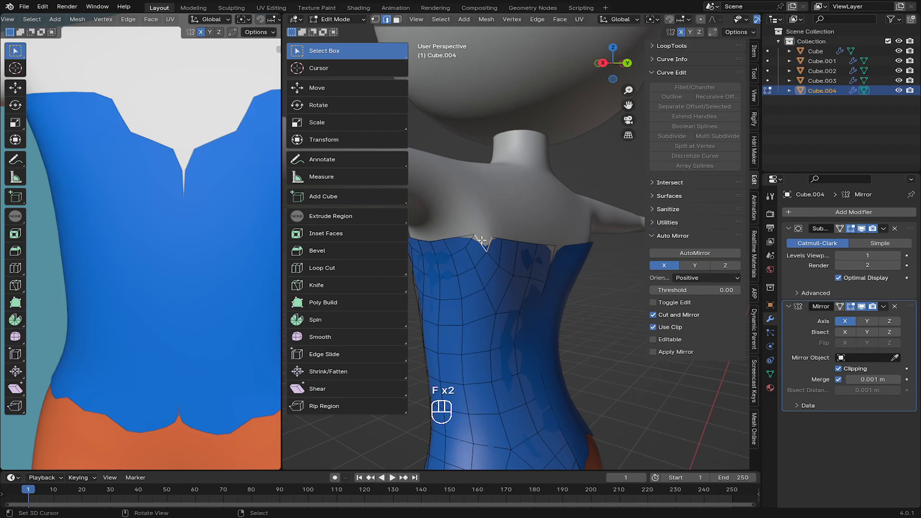
pyautogui.scroll(2, 501, 271)
pyautogui.moveTo(550, 278); pyautogui.dragTo(526, 279, button='middle')
pyautogui.keyDown('shift'); pyautogui.rightClick(552, 259); pyautogui.keyUp('shift')
# Step: Extrude the uppermost vertex at the centre of the back to the mirror line to close the notch there
pyautogui.press('1')
pyautogui.rightClick(536, 250)
pyautogui.scroll(4, 526, 279)
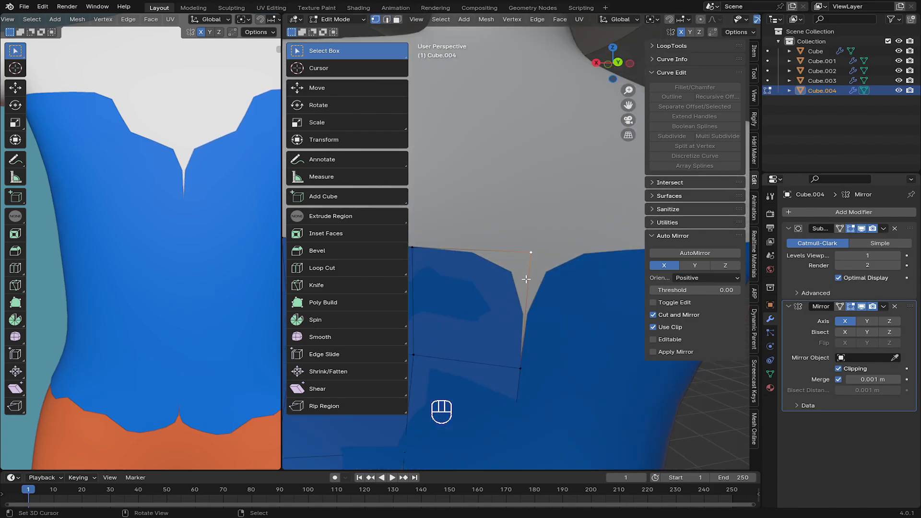
pyautogui.press('e')
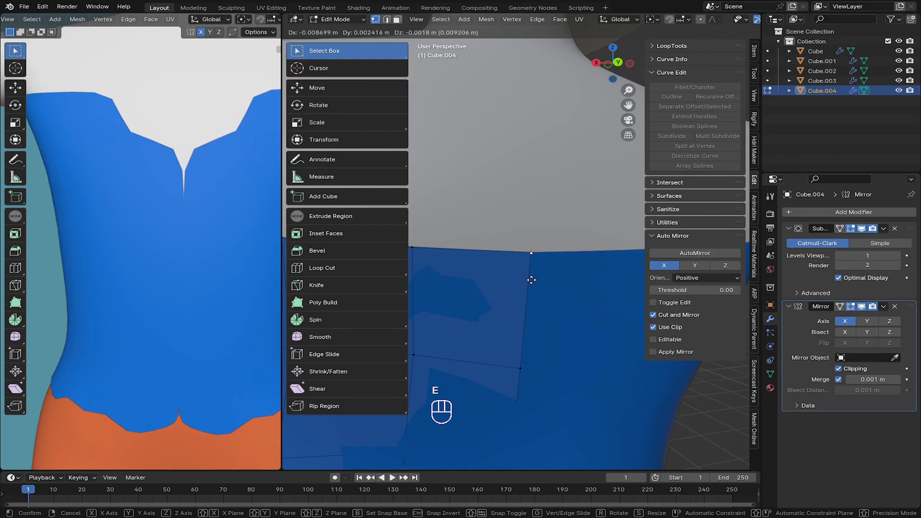
pyautogui.click(477, 286)
pyautogui.scroll(-4, 507, 261)
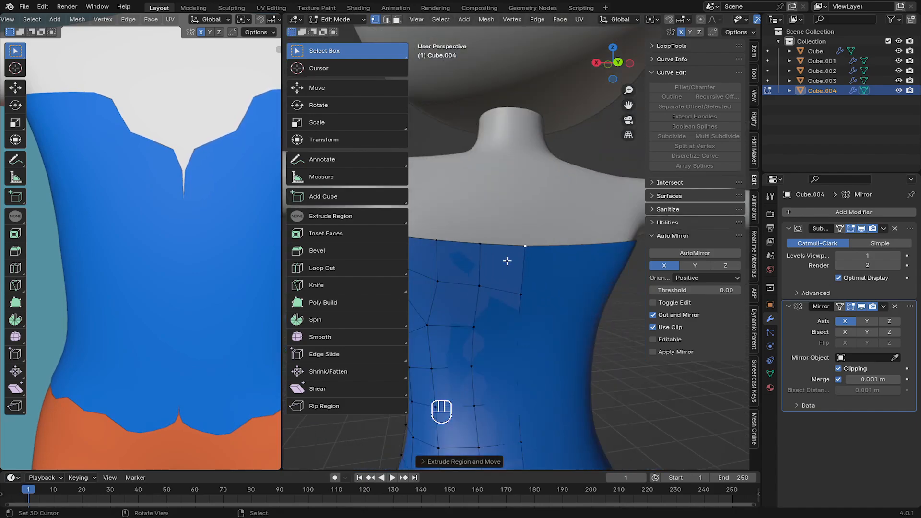
# Step: Extrude the front neckline's centre vertex to the mirror line to close the notch at the front
pyautogui.scroll(-3, 528, 259)
pyautogui.moveTo(551, 258); pyautogui.dragTo(545, 300, button='middle')
pyautogui.scroll(5, 545, 300)
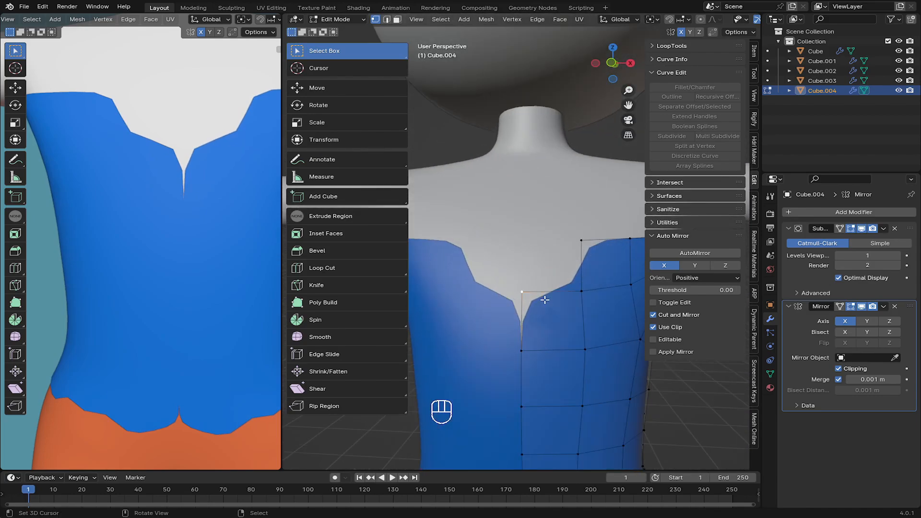
pyautogui.press('e')
pyautogui.click(533, 300)
# Step: Select the centre vertices at the front neckline with a box and lower them along Z to form a pointed neckline
pyautogui.press('g')
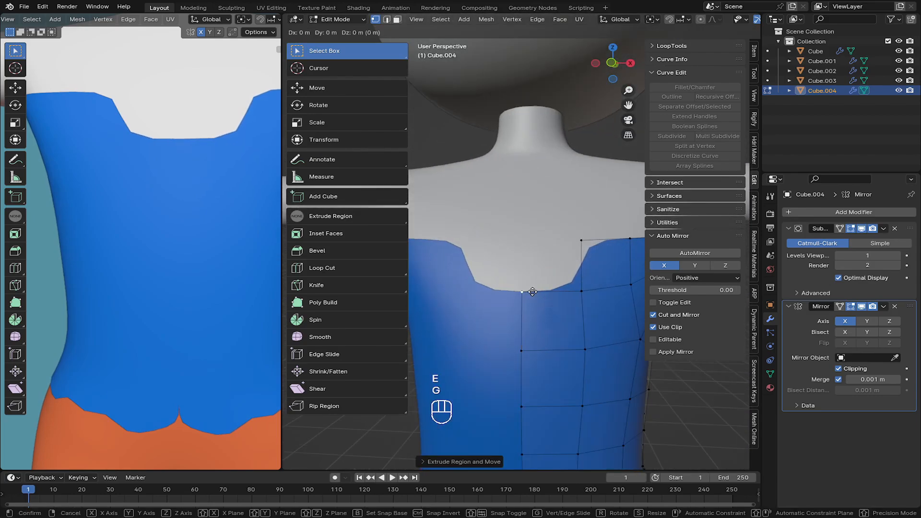
pyautogui.press('z')
pyautogui.rightClick(535, 301)
pyautogui.press('b')
pyautogui.moveTo(501, 277); pyautogui.dragTo(575, 377)
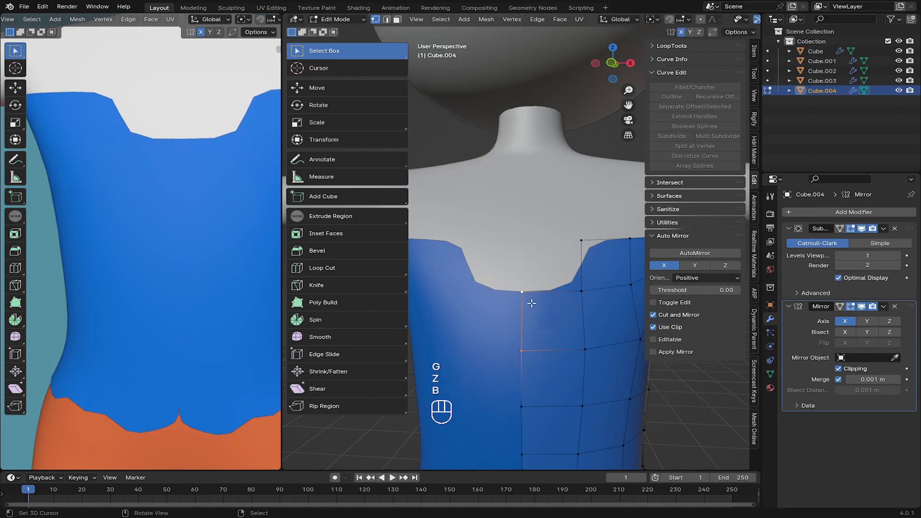
pyautogui.press('b')
pyautogui.moveTo(501, 289); pyautogui.dragTo(531, 300)
pyautogui.press('g')
pyautogui.press('z')
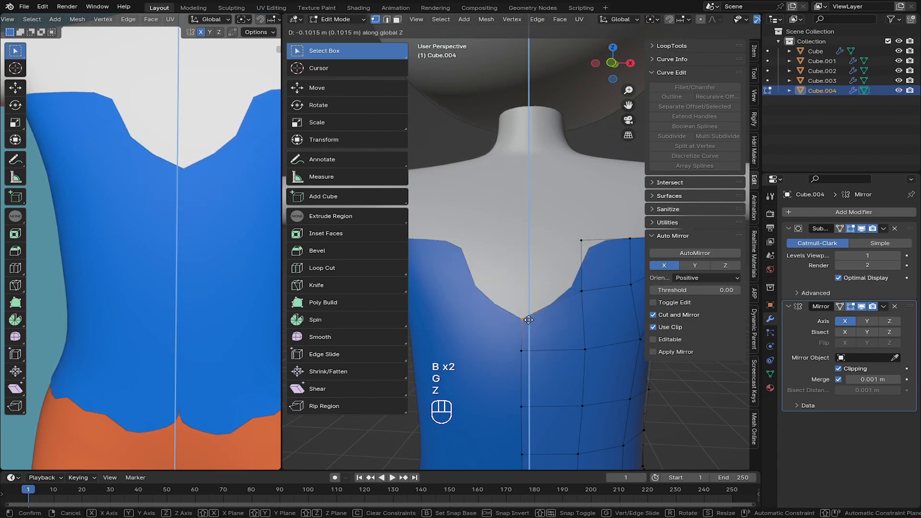
pyautogui.click(528, 314)
# Step: Reposition the vertices beside the neckline's centre to form a smooth V shape, and check it in Object Mode
pyautogui.click(581, 296)
pyautogui.press('g')
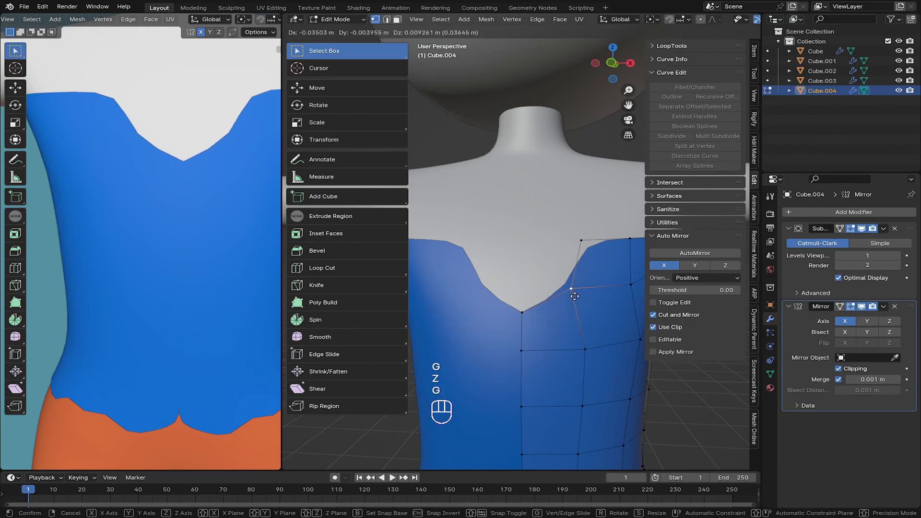
pyautogui.press('g')
pyautogui.press('g')
pyautogui.press('g')
pyautogui.press('g')
pyautogui.press('g')
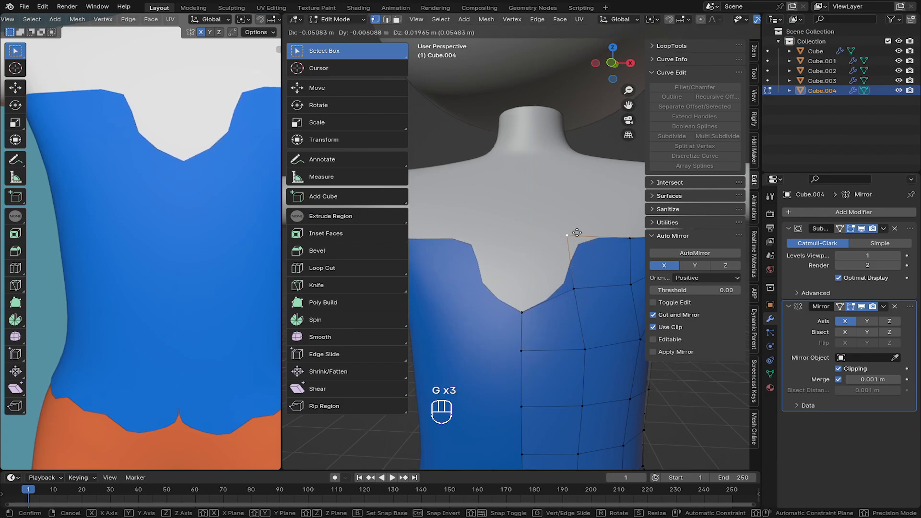
pyautogui.click(568, 292)
pyautogui.press('g')
pyautogui.press('g')
pyautogui.click(561, 284)
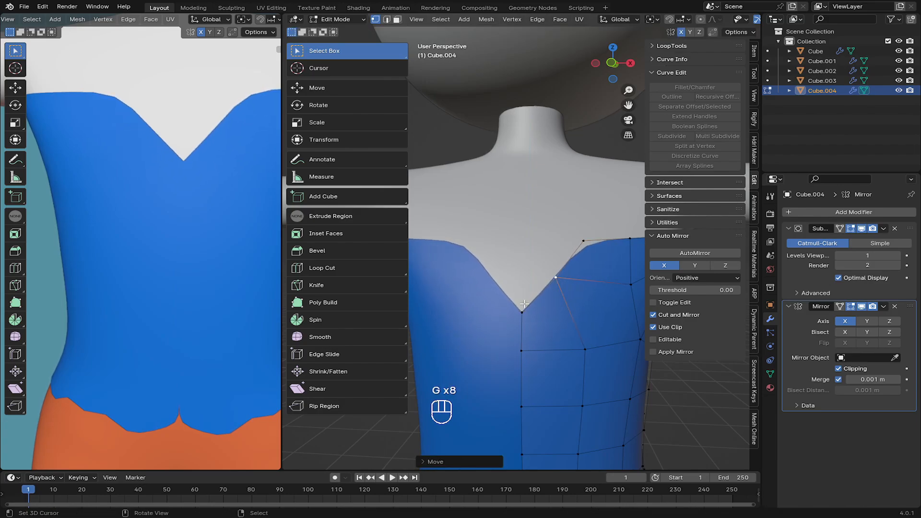
pyautogui.scroll(-5, 551, 282)
pyautogui.press('Tab')
pyautogui.moveTo(529, 283)
pyautogui.mouseDown(button='middle')
pyautogui.moveTo(518, 261)
pyautogui.moveTo(522, 299)
pyautogui.mouseUp(button='middle')
pyautogui.press('Tab')
pyautogui.scroll(-4, 240, 357)
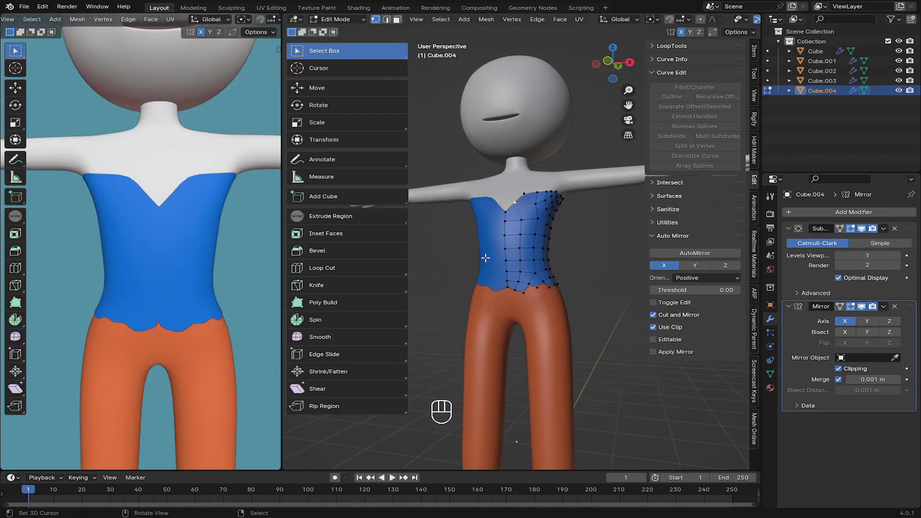
# Step: Select the hem edges along the bottom of the blue top from the front centre around to the back
pyautogui.moveTo(485, 258); pyautogui.dragTo(511, 275, button='middle')
pyautogui.scroll(2, 512, 275)
pyautogui.scroll(1, 515, 288)
pyautogui.scroll(-1, 522, 317)
pyautogui.keyDown('alt'); pyautogui.rightClick(543, 309); pyautogui.keyUp('alt')
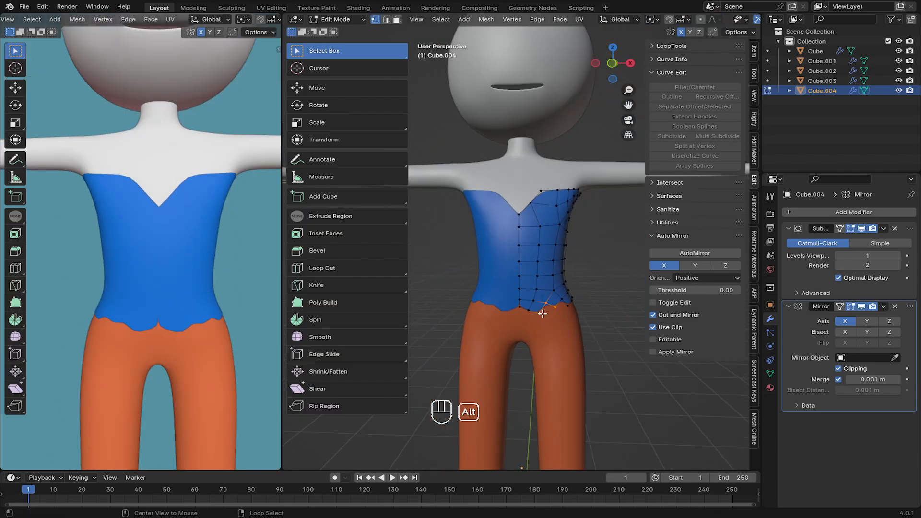
pyautogui.press('KP_1')
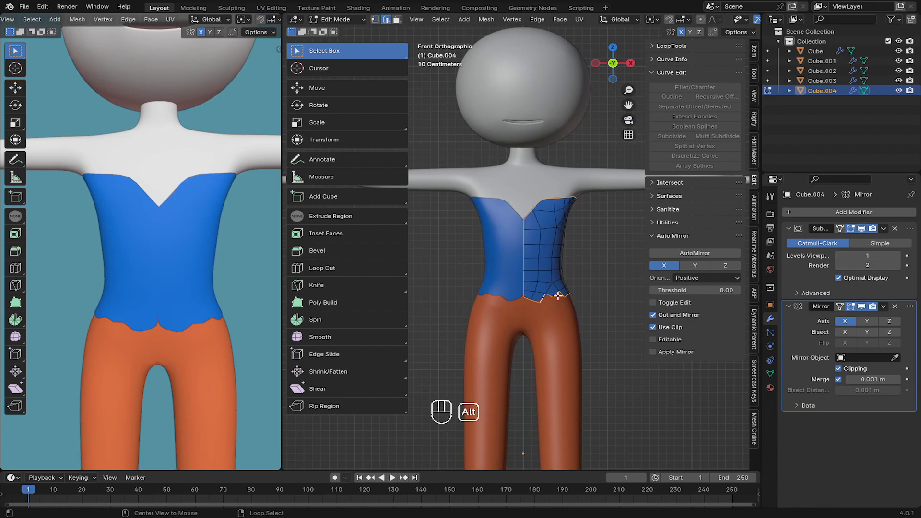
pyautogui.scroll(2, 509, 319)
pyautogui.moveTo(562, 300); pyautogui.dragTo(510, 309, button='middle')
pyautogui.scroll(2, 508, 319)
pyautogui.rightClick(528, 306)
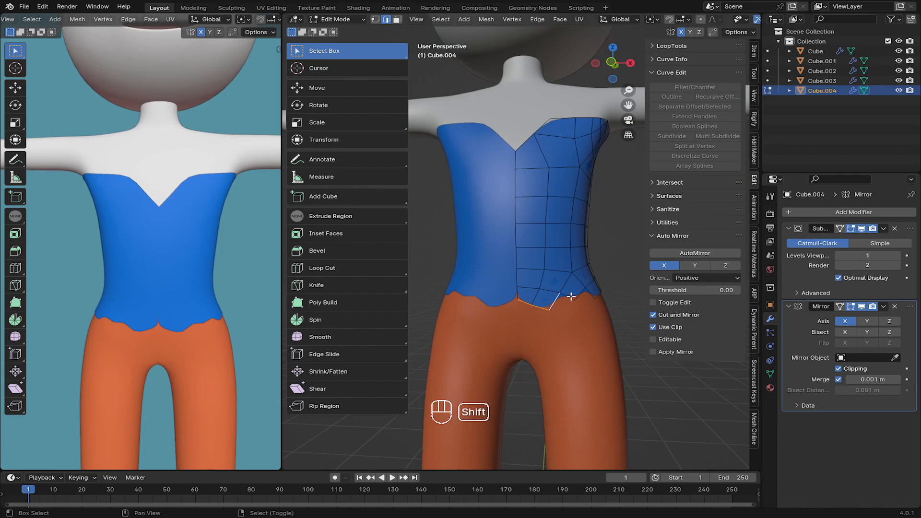
pyautogui.moveTo(592, 297); pyautogui.dragTo(501, 307, button='middle')
pyautogui.keyDown('shift'); pyautogui.rightClick(503, 307); pyautogui.keyUp('shift')
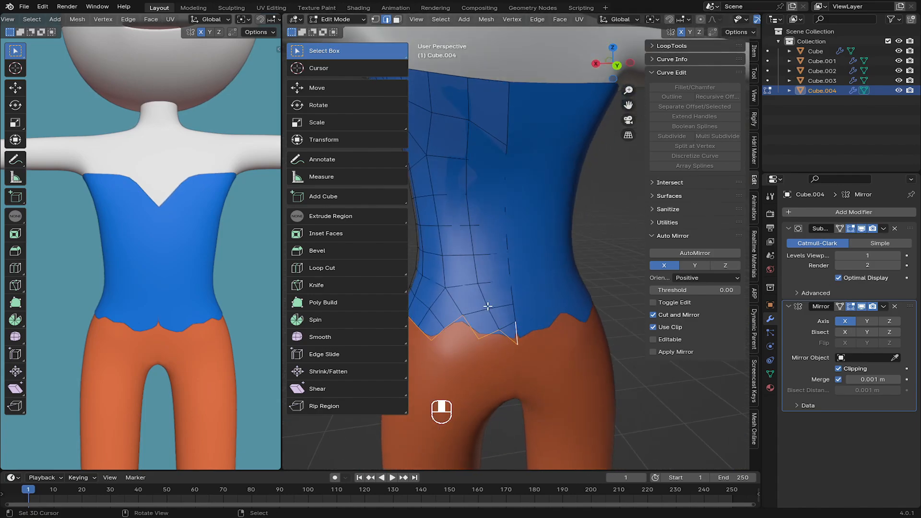
# Step: Lower the selected hem edges along Z by about 0.09 m and scale them outward over the trousers' hips
pyautogui.press('g')
pyautogui.press('z')
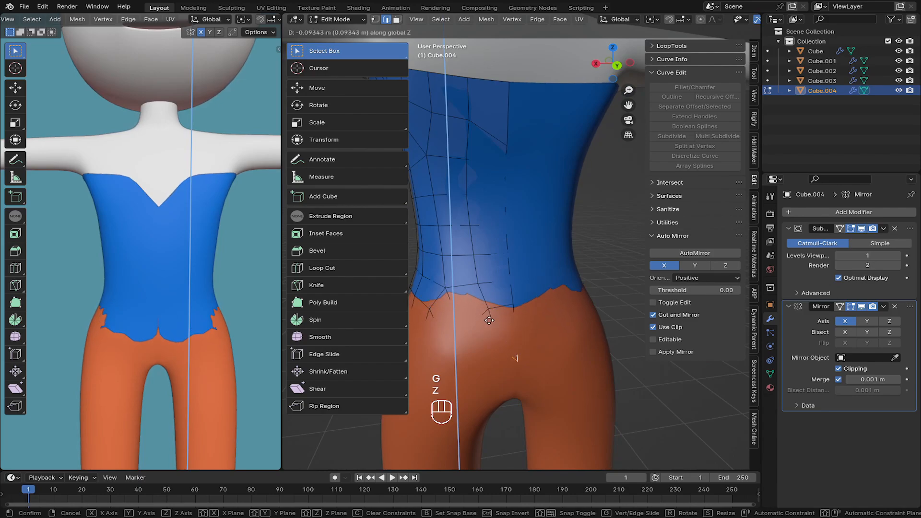
pyautogui.click(489, 320)
pyautogui.moveTo(489, 320); pyautogui.dragTo(630, 336, button='middle')
pyautogui.press('s')
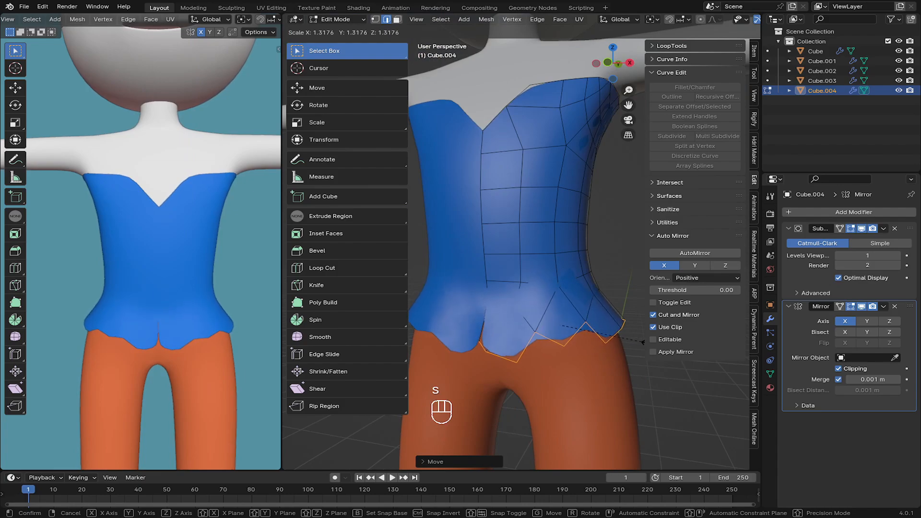
pyautogui.click(562, 310)
# Step: Lower the blue top's hem edges along Z and scale them slightly inward to sit closer to the trousers
pyautogui.moveTo(561, 311); pyautogui.dragTo(582, 312, button='middle')
pyautogui.press('g')
pyautogui.press('z')
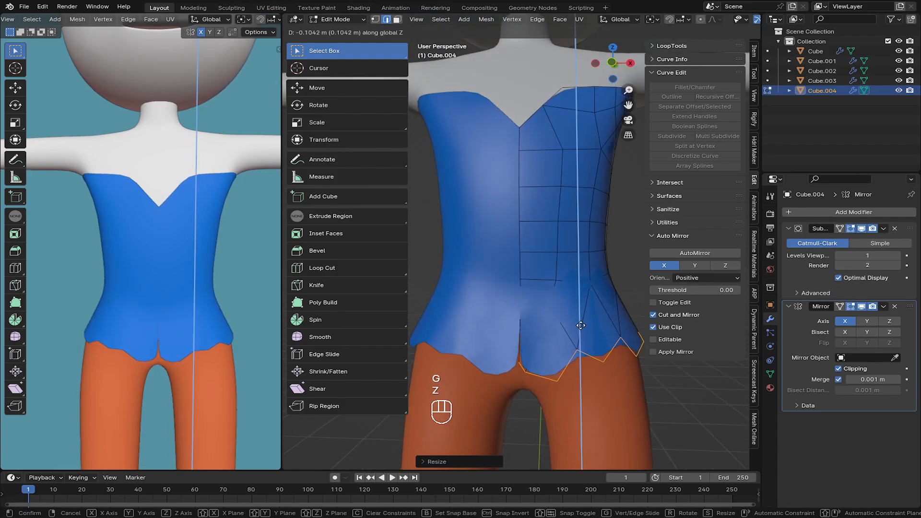
pyautogui.click(601, 339)
pyautogui.press('s')
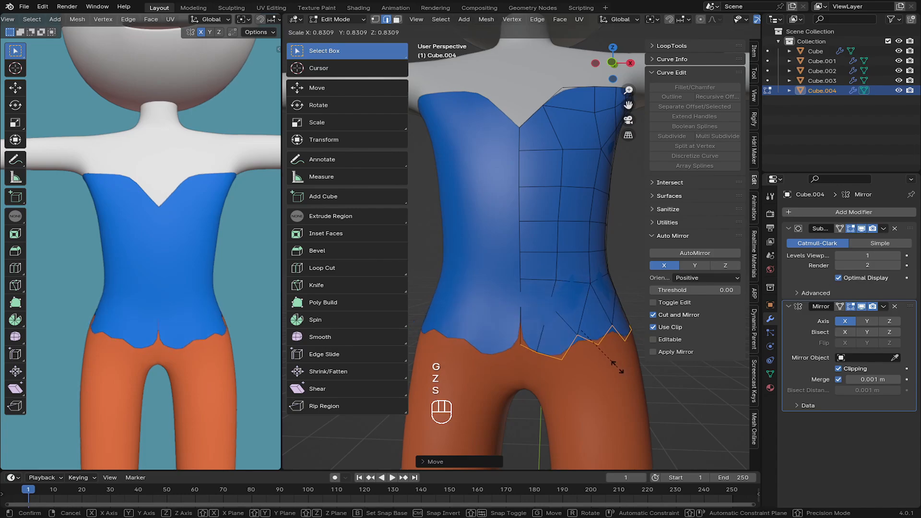
pyautogui.click(623, 369)
# Step: Extrude the front-centre slit edge of the hem to the mirror plane to close the gap, and return to Object Mode
pyautogui.press('e')
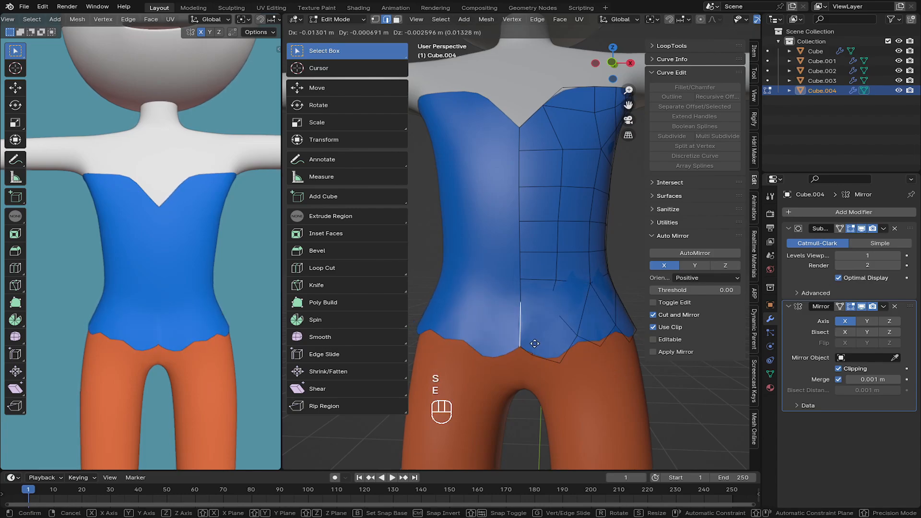
pyautogui.click(532, 345)
pyautogui.moveTo(590, 347); pyautogui.dragTo(523, 315, button='middle')
pyautogui.press('Tab')
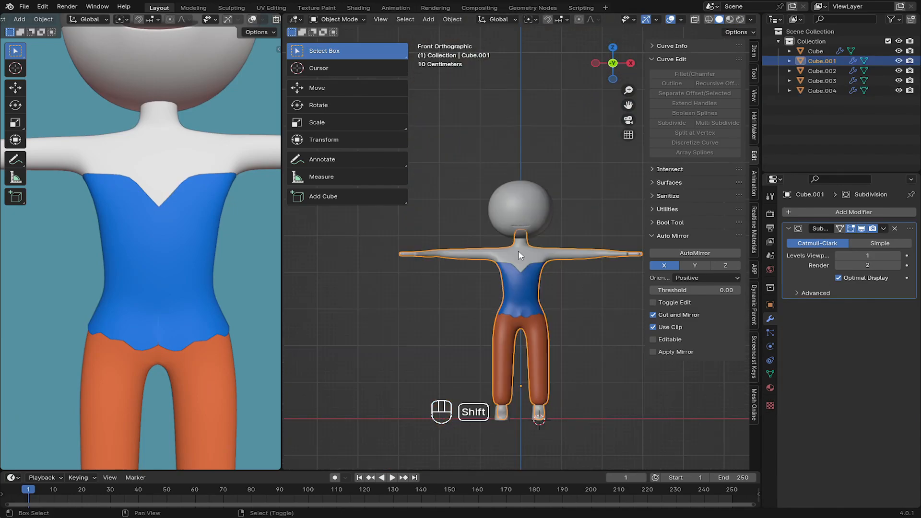
# Step: Reset the 3D cursor to the world origin and add a mesh circle there
pyautogui.hotkey('shift', 's')
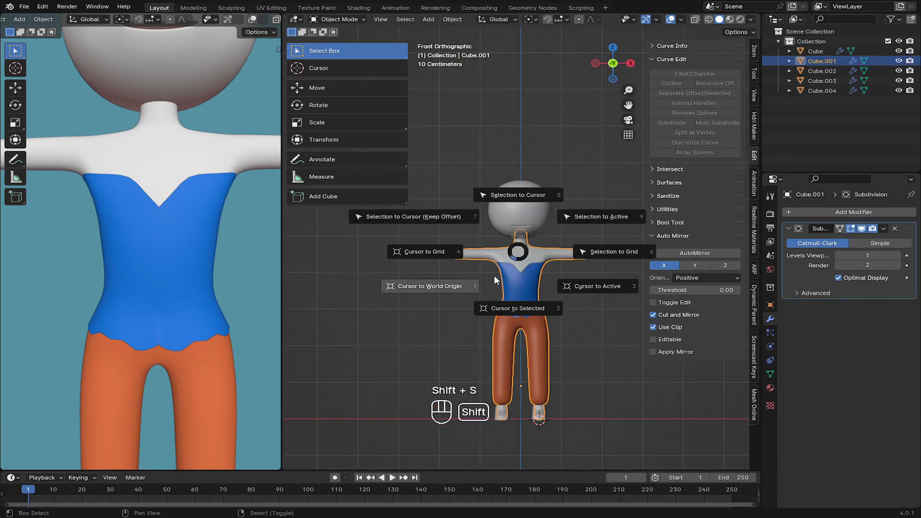
pyautogui.click(458, 286)
pyautogui.scroll(5, 517, 307)
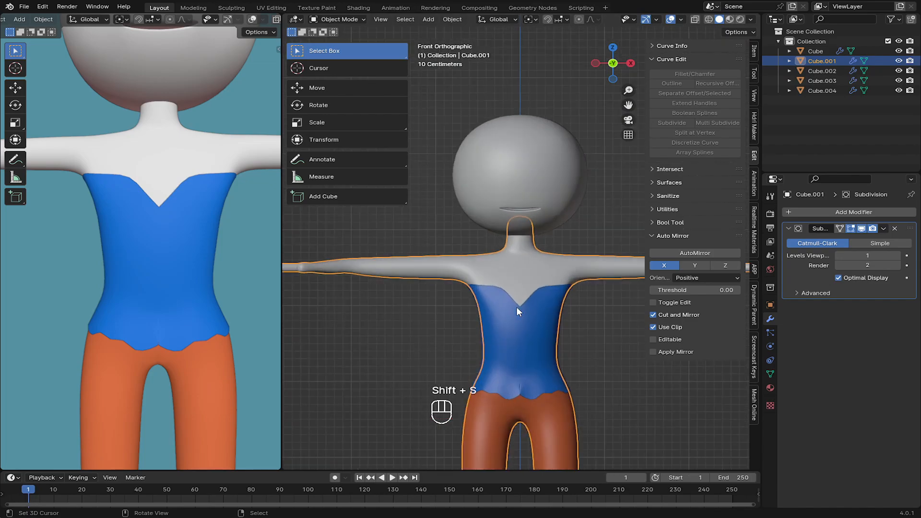
pyautogui.hotkey('shift', 'a')
pyautogui.moveTo(499, 187)
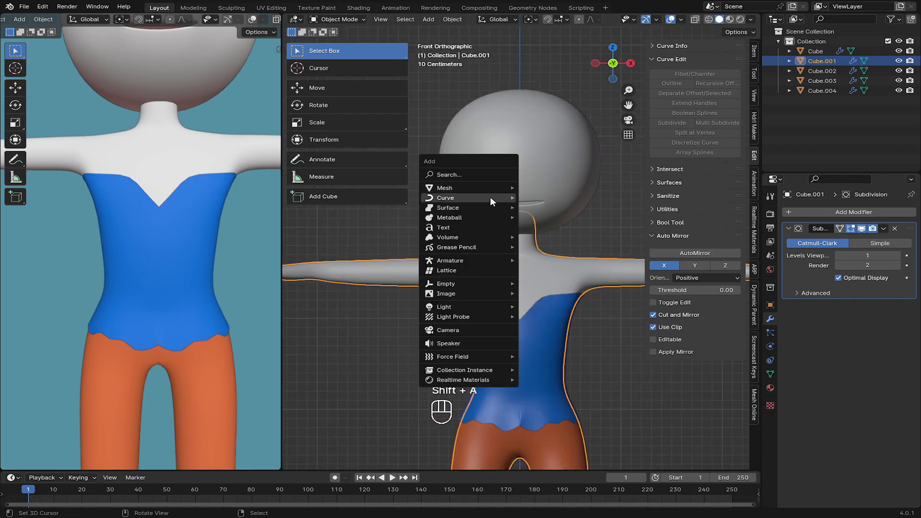
pyautogui.click(547, 208)
pyautogui.scroll(-6, 591, 336)
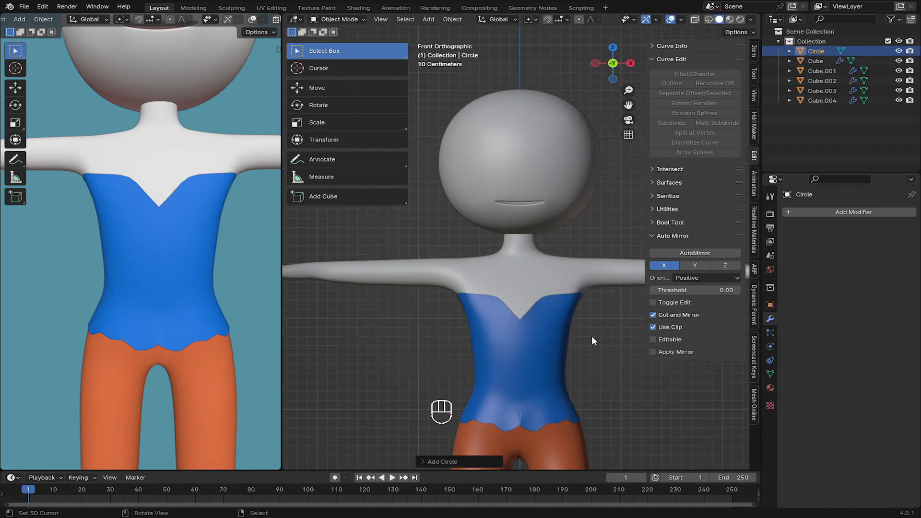
# Step: Raise the circle along Z to the character's neck and scale it down to about 0.23
pyautogui.press('g')
pyautogui.press('z')
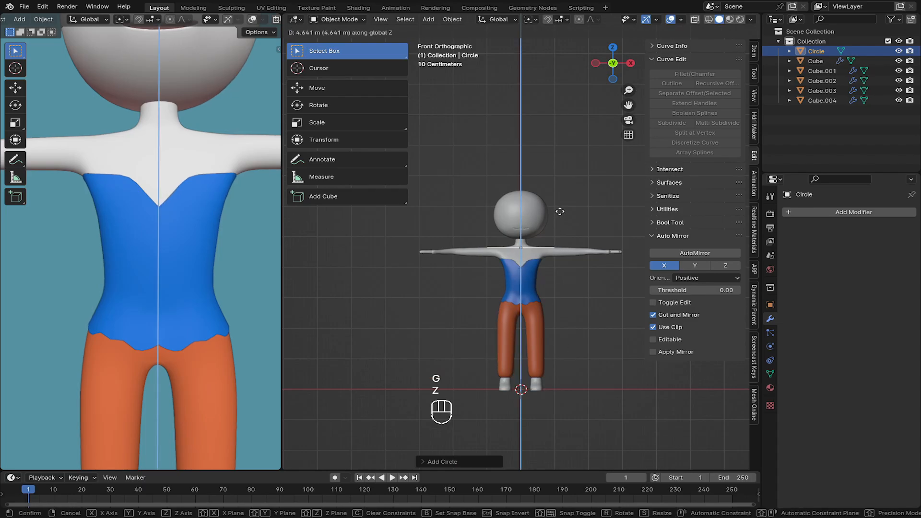
pyautogui.click(559, 208)
pyautogui.scroll(8, 560, 209)
pyautogui.press('s')
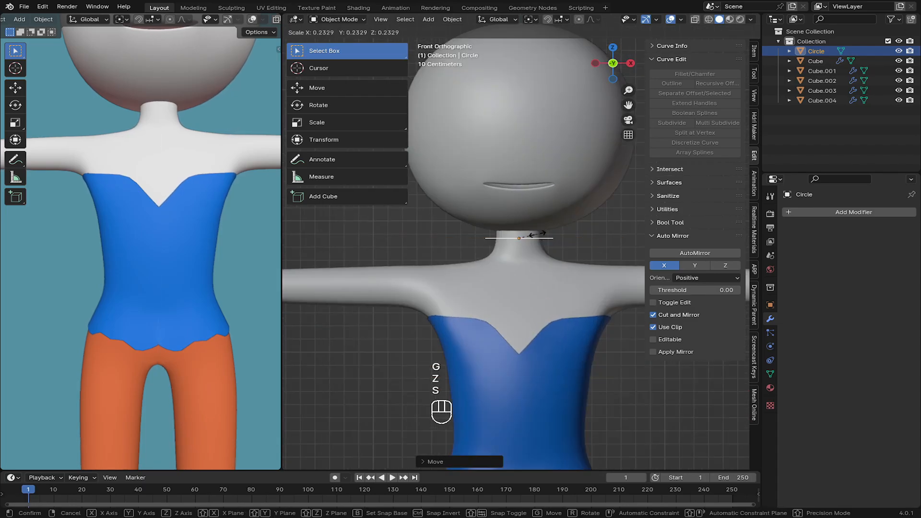
pyautogui.click(531, 235)
# Step: Extrude the circle's edges a short distance down along Z to make a band, and return to Object Mode
pyautogui.press('Tab')
pyautogui.scroll(5, 534, 240)
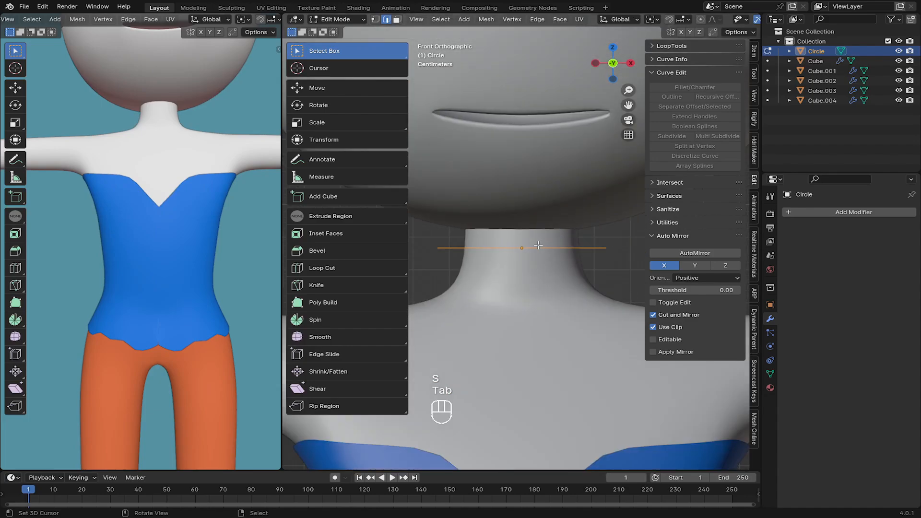
pyautogui.press('e')
pyautogui.press('z')
pyautogui.press('z')
pyautogui.click(539, 257)
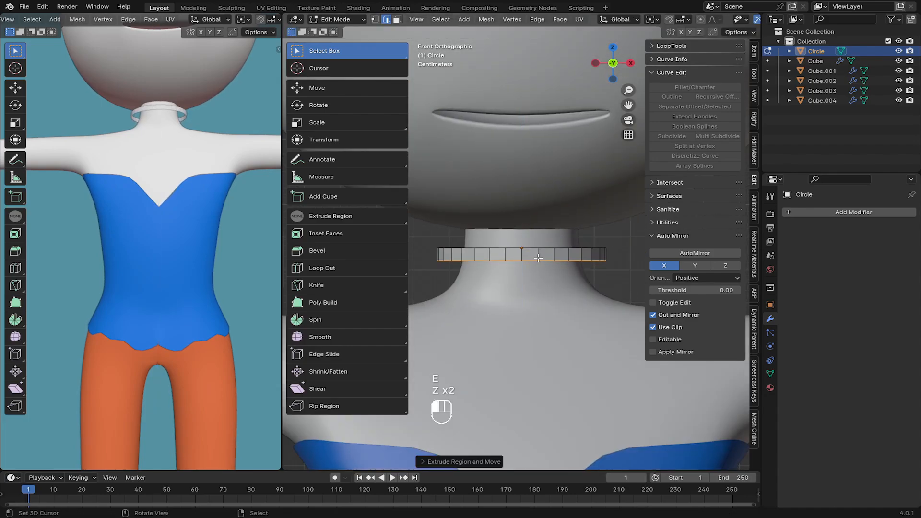
pyautogui.press('Tab')
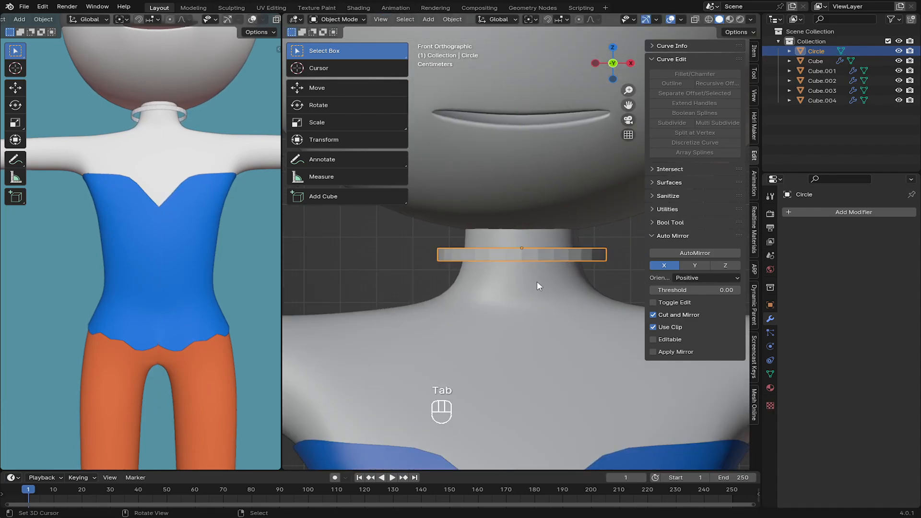
# Step: Scale the band down so it fits closely around the neck
pyautogui.moveTo(537, 281); pyautogui.dragTo(544, 312, button='middle')
pyautogui.press('s')
pyautogui.click(568, 324)
pyautogui.press('s')
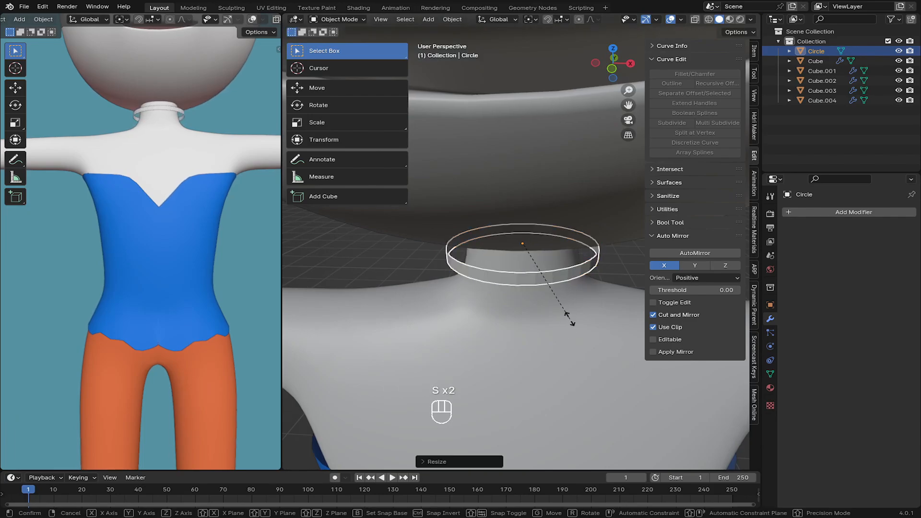
pyautogui.click(556, 307)
# Step: Give the neck band a Solidify modifier with a thickness of 0.07 m and a level 1 Subdivision modifier
pyautogui.click(812, 212)
pyautogui.write('s')
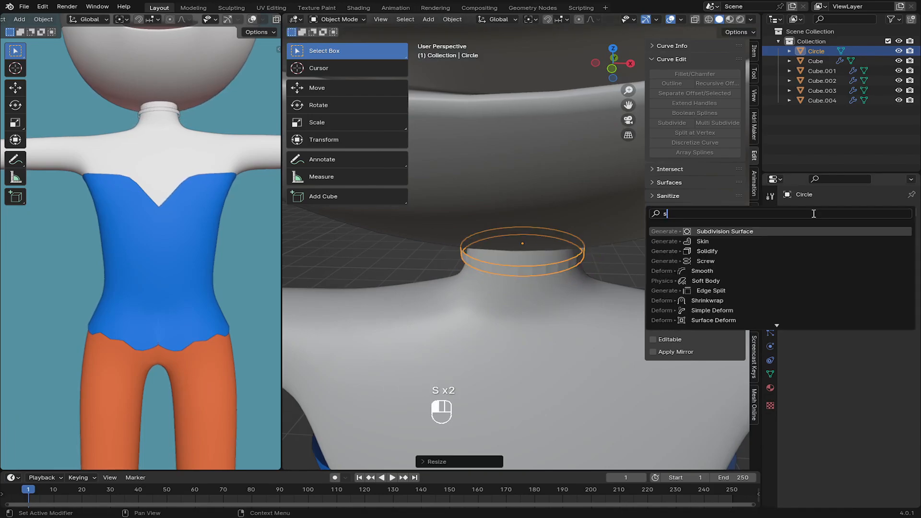
pyautogui.write('o;')
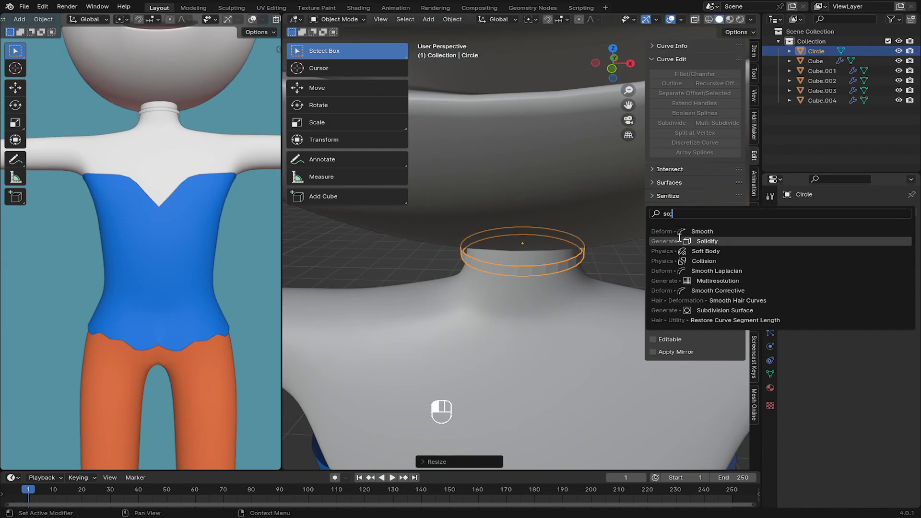
pyautogui.click(705, 241)
pyautogui.moveTo(863, 256); pyautogui.dragTo(893, 255)
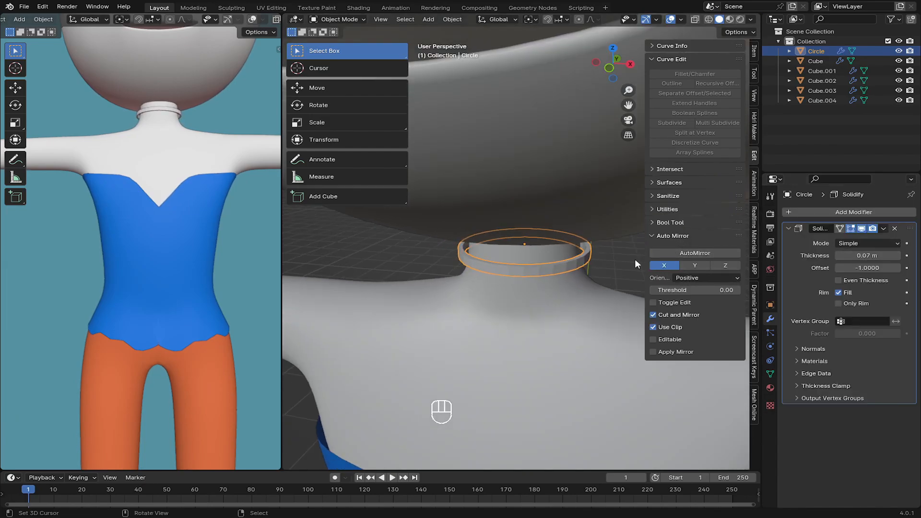
pyautogui.hotkey('ctrl', '1')
# Step: Scale the neck band by about 1.47 along Z and adjust its depth along Y
pyautogui.moveTo(581, 255); pyautogui.dragTo(572, 244, button='middle')
pyautogui.scroll(3, 572, 243)
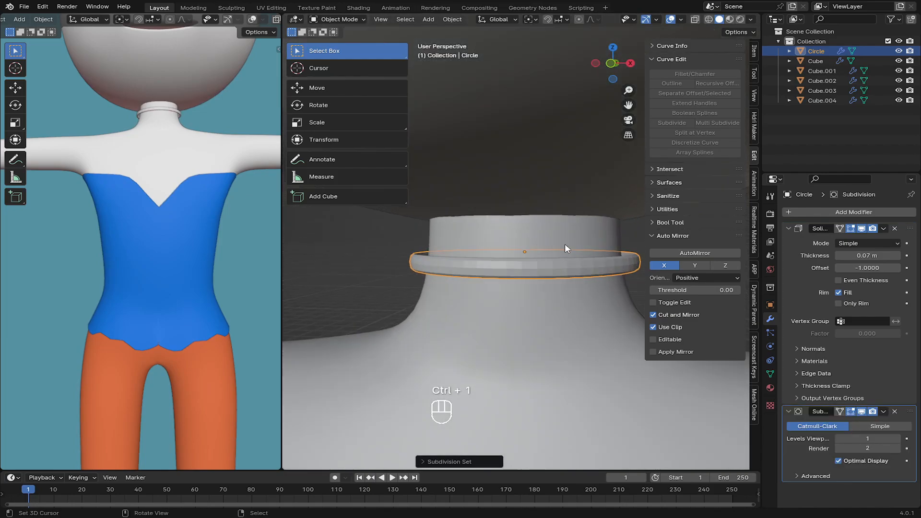
pyautogui.press('s')
pyautogui.press('x')
pyautogui.press('z')
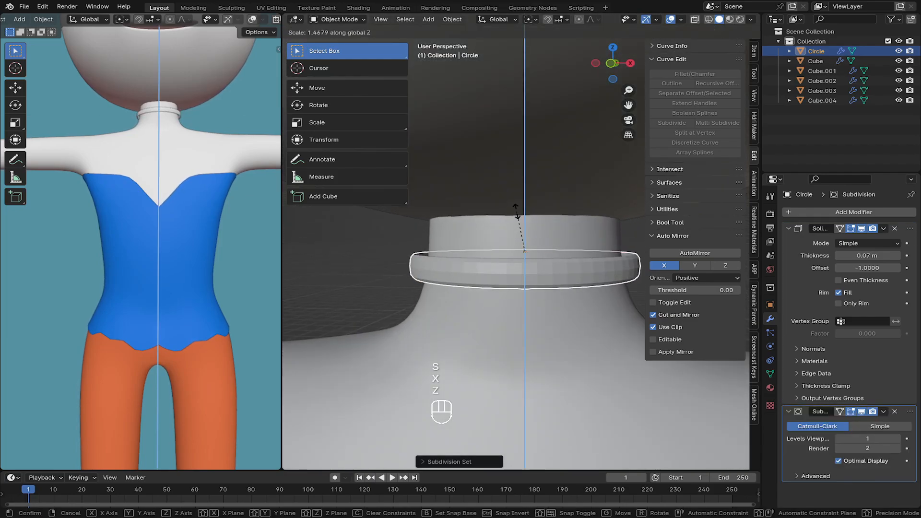
pyautogui.click(517, 213)
pyautogui.moveTo(518, 214); pyautogui.dragTo(585, 297, button='middle')
pyautogui.press('s')
pyautogui.press('y')
pyautogui.click(484, 321)
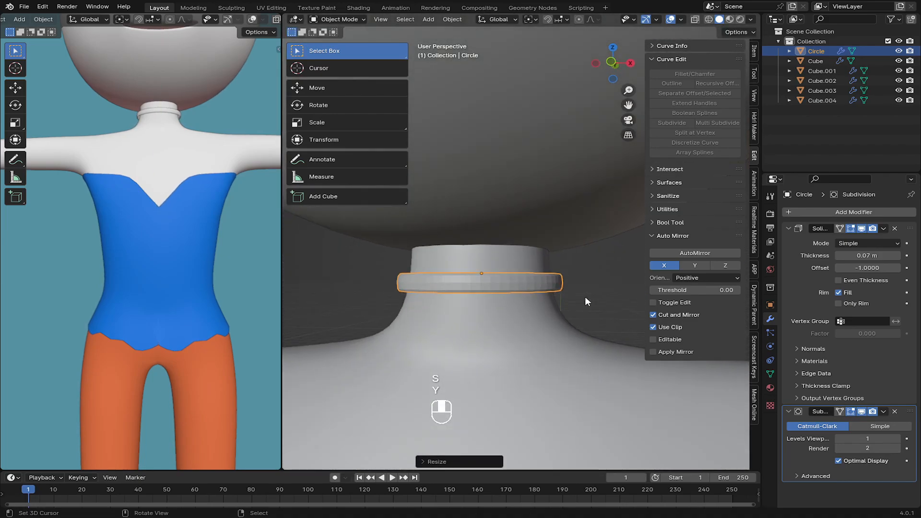
# Step: Lower the neck band along Z towards the neck's base and scale it uniformly to fit
pyautogui.press('g')
pyautogui.press('z')
pyautogui.click(632, 347)
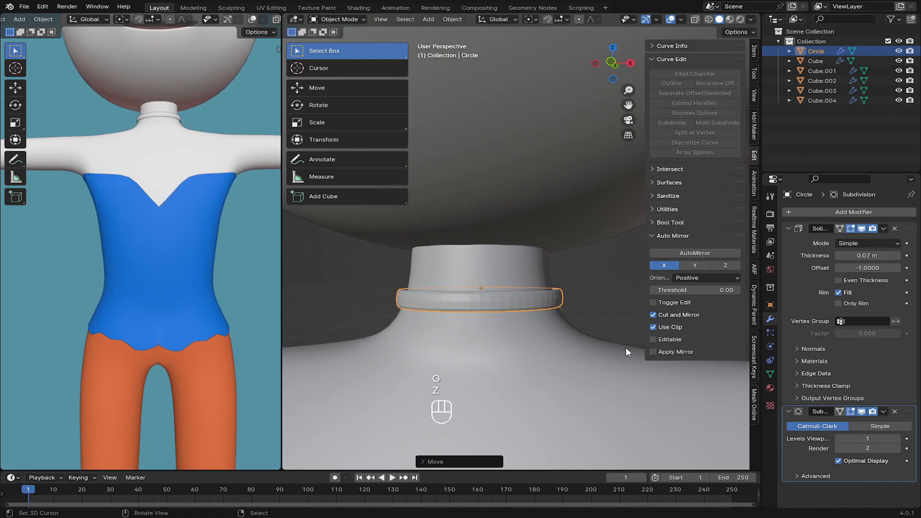
pyautogui.press('s')
pyautogui.click(587, 314)
pyautogui.scroll(-5, 590, 313)
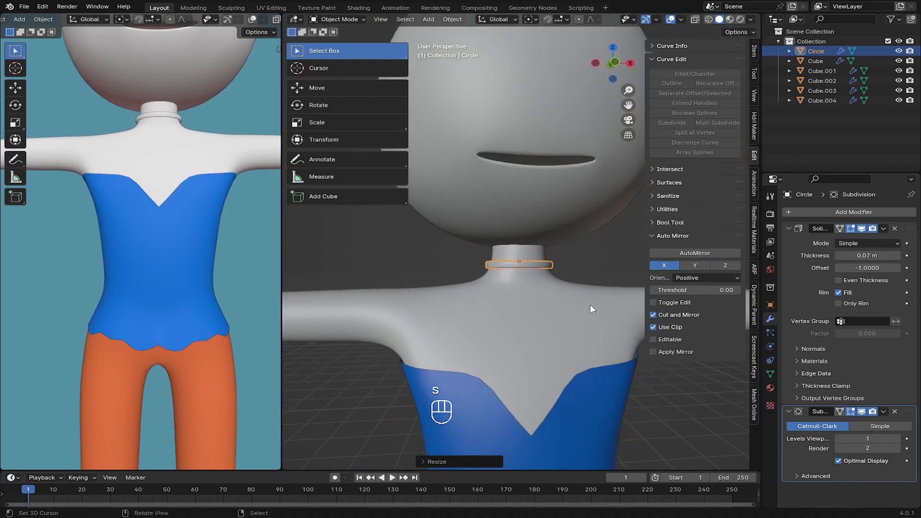
# Step: Apply the neck band's Solidify and Subdivision modifiers and join the band to the blue top
pyautogui.hotkey('ctrl', 'a')
pyautogui.hotkey('ctrl', 'a')
pyautogui.scroll(-2, 577, 324)
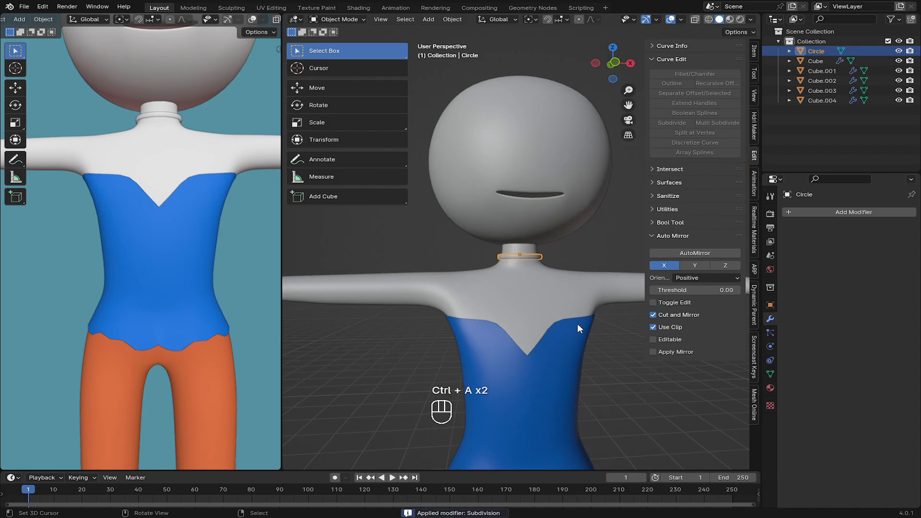
pyautogui.keyDown('shift'); pyautogui.click(563, 363); pyautogui.keyUp('shift')
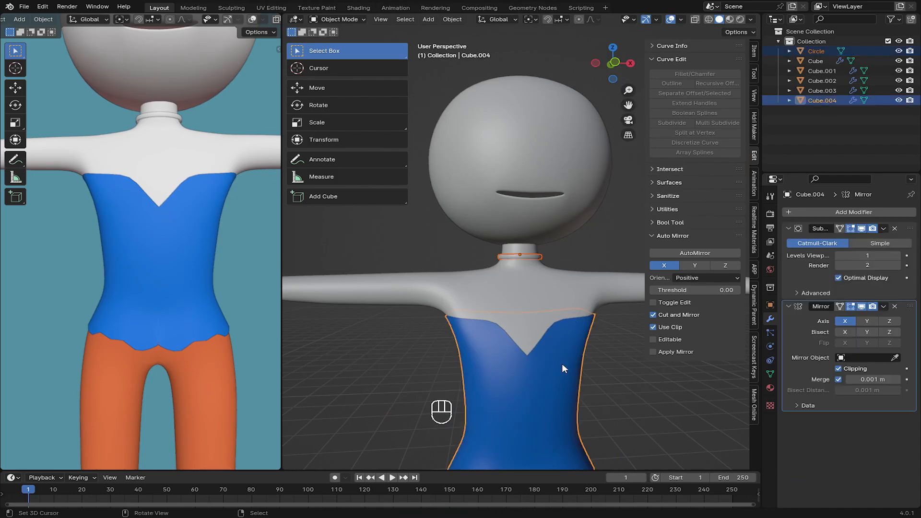
pyautogui.hotkey('ctrl', 'j')
# Step: Add a vertical loop cut to the front of the blue top in Edit Mode, slid close to the neighbouring outer edge
pyautogui.press('Tab')
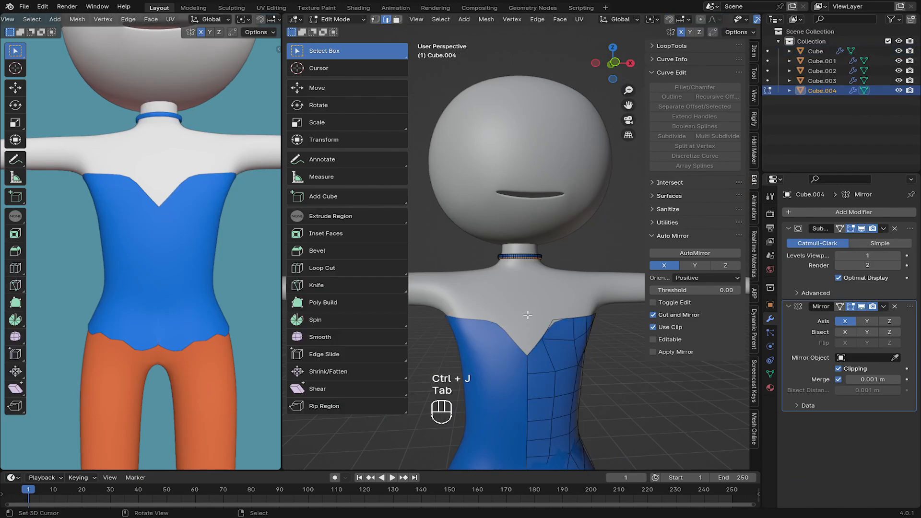
pyautogui.scroll(5, 528, 315)
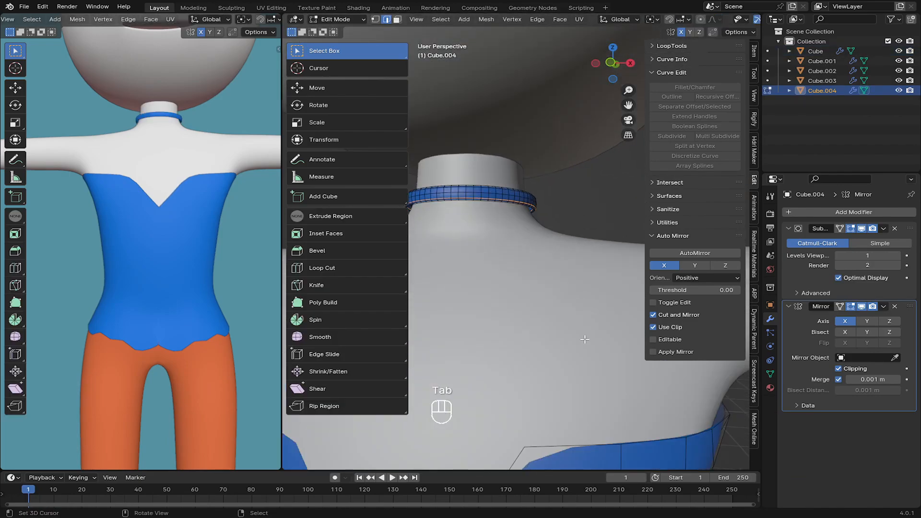
pyautogui.scroll(-2, 584, 339)
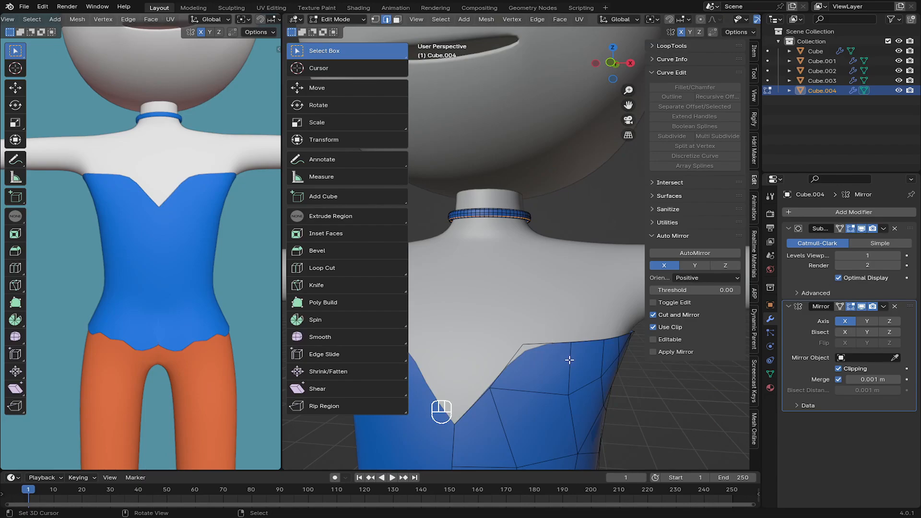
pyautogui.hotkey('ctrl', 'r')
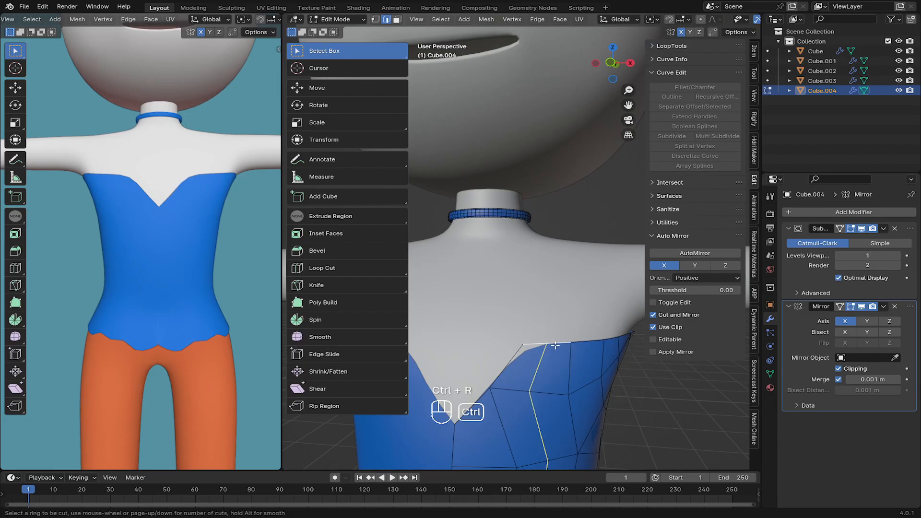
pyautogui.click(555, 345)
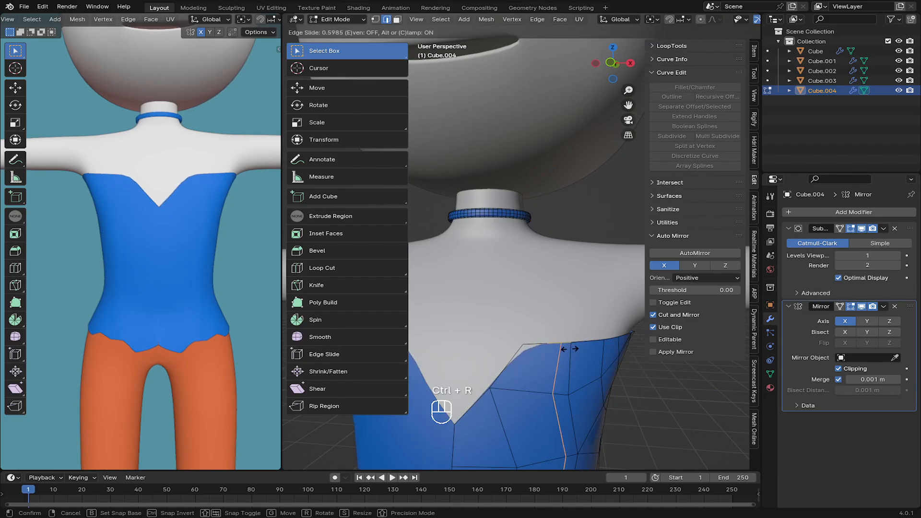
pyautogui.click(569, 349)
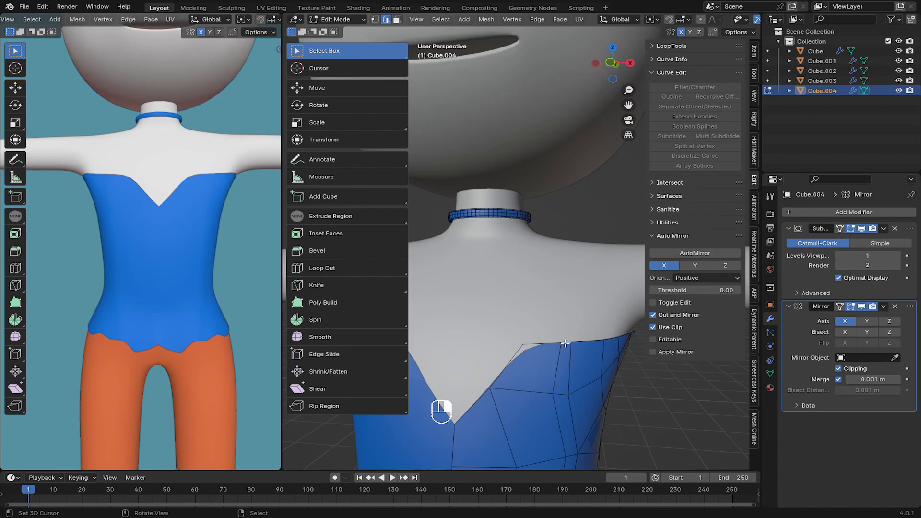
# Step: Fill a face between the narrow front neckline edge and the neck band's lower edge to form a halter strap
pyautogui.moveTo(562, 346); pyautogui.dragTo(571, 358, button='middle')
pyautogui.scroll(3, 497, 230)
pyautogui.keyDown('shift'); pyautogui.moveTo(477, 192); pyautogui.dragTo(529, 285, button='middle'); pyautogui.keyUp('shift')
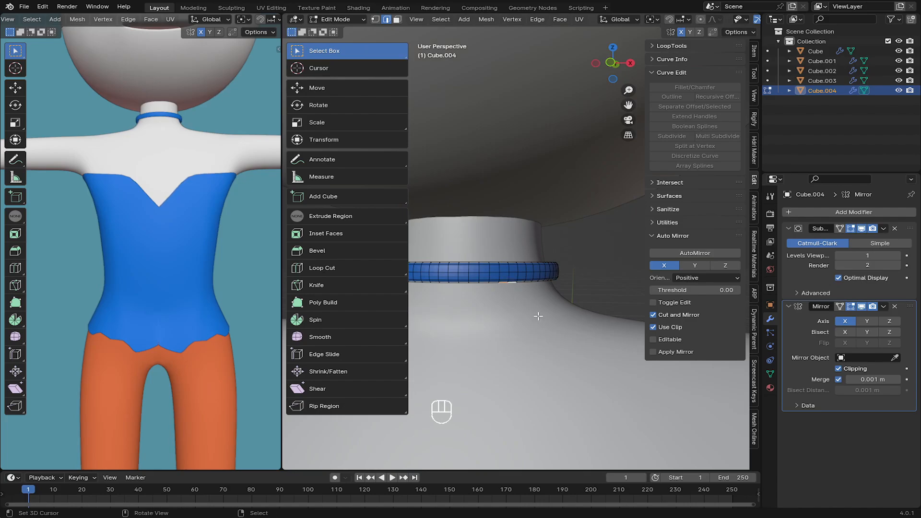
pyautogui.scroll(-3, 532, 307)
pyautogui.press('f')
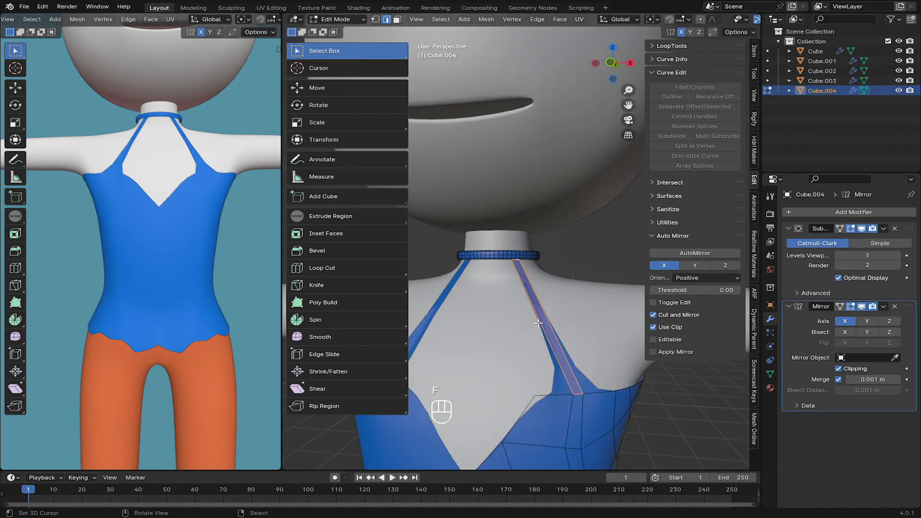
# Step: Add a vertical loop cut to the back of the blue top, slid close to the adjacent vertical edge
pyautogui.moveTo(538, 323); pyautogui.dragTo(440, 285, button='middle')
pyautogui.scroll(3, 494, 321)
pyautogui.keyDown('shift'); pyautogui.moveTo(490, 327); pyautogui.dragTo(522, 296, button='middle'); pyautogui.keyUp('shift')
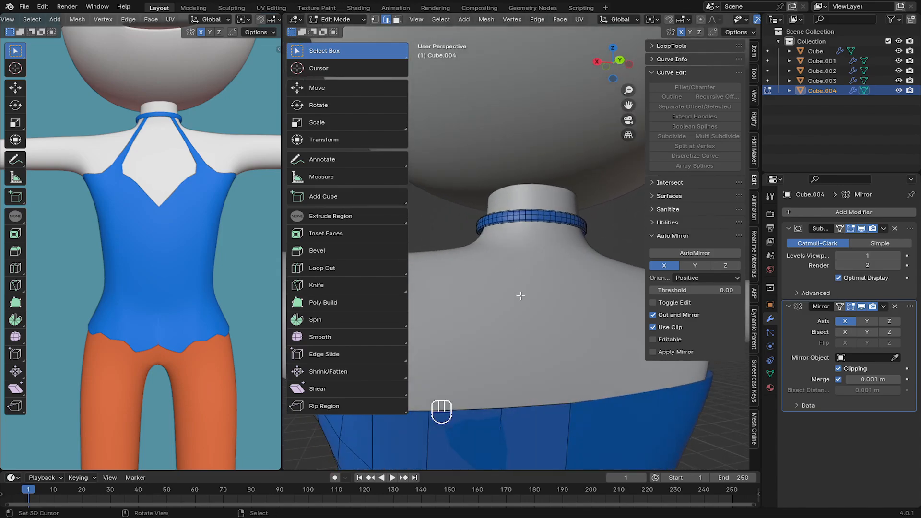
pyautogui.scroll(-1, 520, 300)
pyautogui.hotkey('ctrl', 'r')
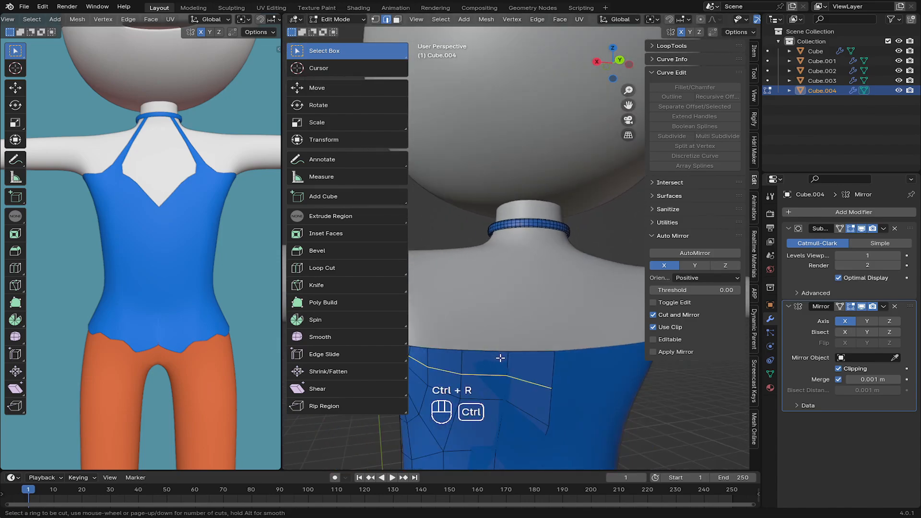
pyautogui.click(508, 342)
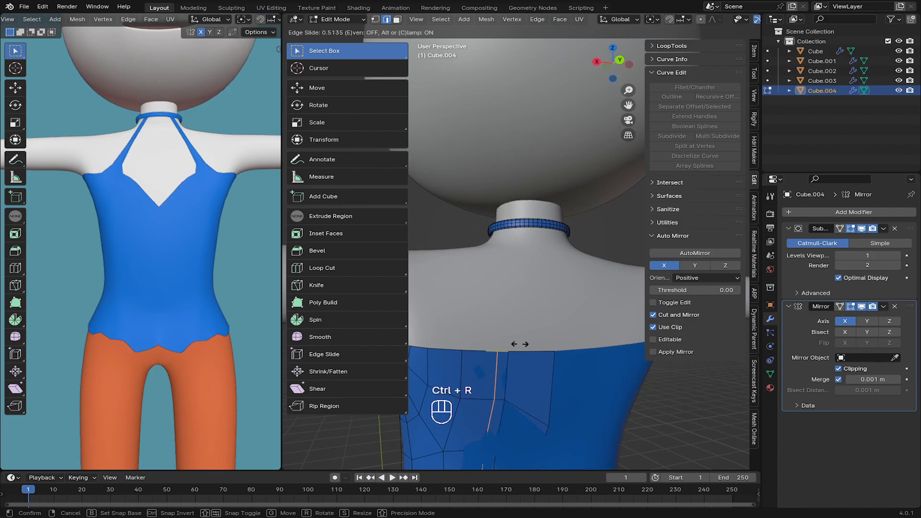
pyautogui.click(520, 345)
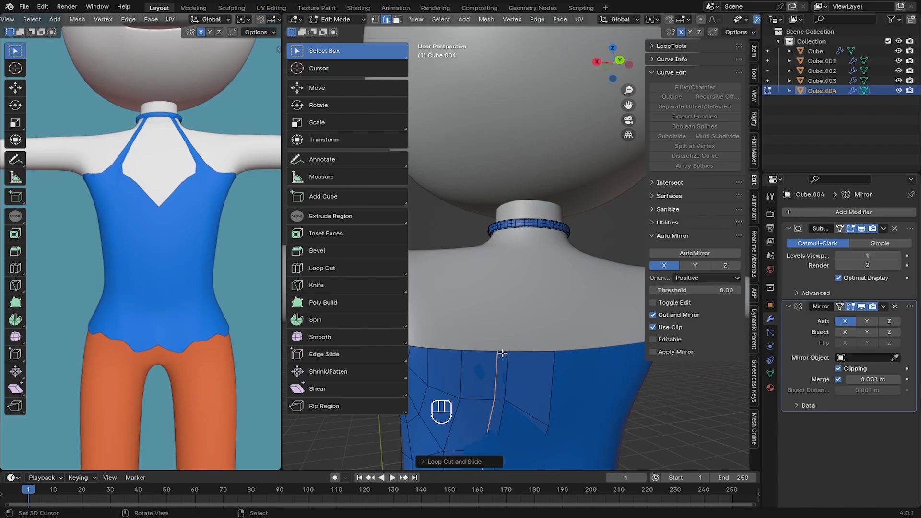
# Step: Fill a face between the narrow back top edge and the neck band's lower edge to form the back strap
pyautogui.scroll(3, 522, 242)
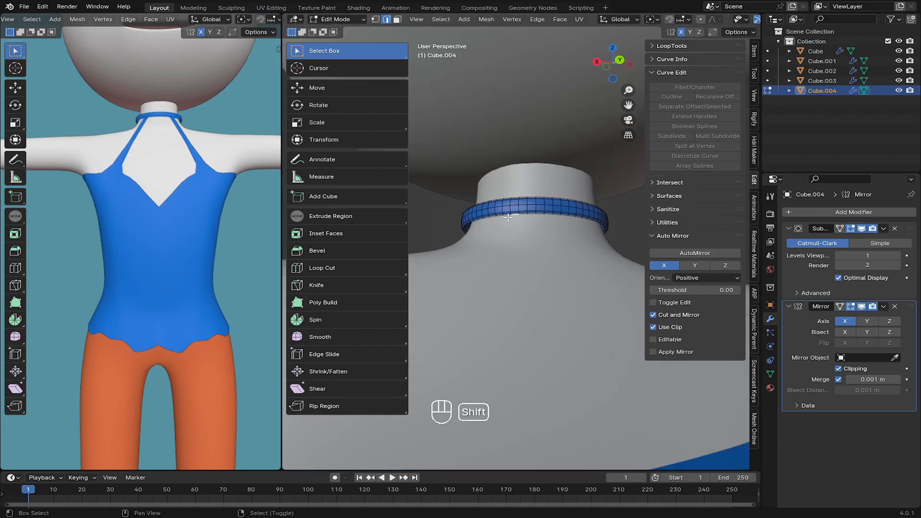
pyautogui.press('f')
pyautogui.scroll(-2, 510, 249)
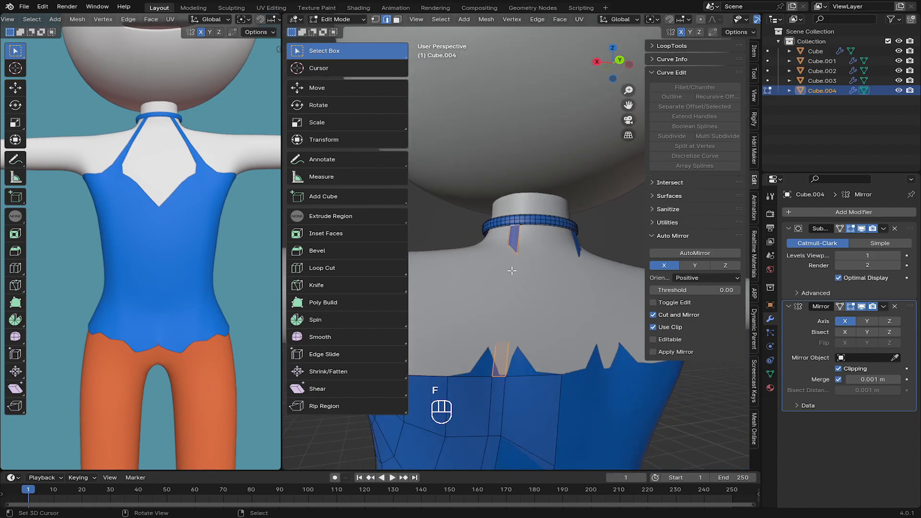
# Step: Knife several horizontal cuts across the lower end of the front halter strap, above the top's neckline
pyautogui.moveTo(512, 270); pyautogui.dragTo(619, 345, button='middle')
pyautogui.scroll(-4, 166, 192)
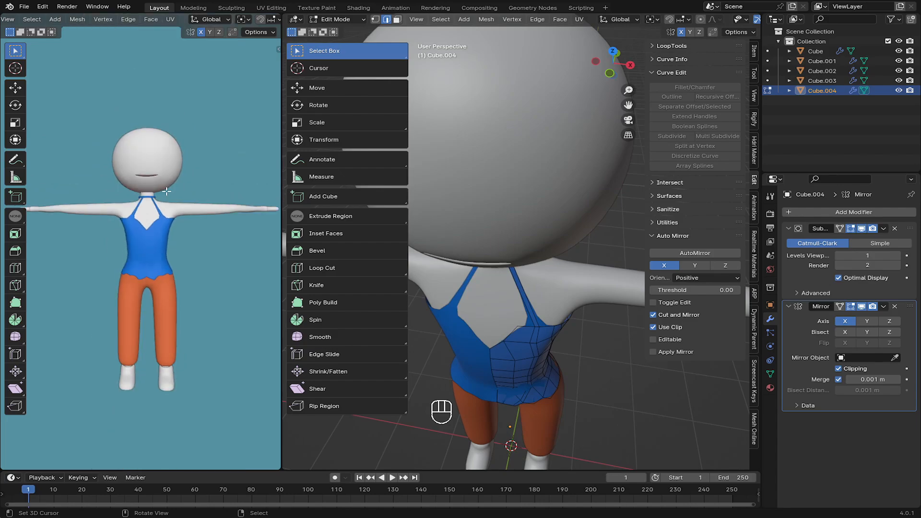
pyautogui.keyDown('shift'); pyautogui.moveTo(167, 192); pyautogui.dragTo(159, 238, button='middle'); pyautogui.keyUp('shift')
pyautogui.scroll(5, 480, 268)
pyautogui.moveTo(463, 300); pyautogui.dragTo(499, 261, button='middle')
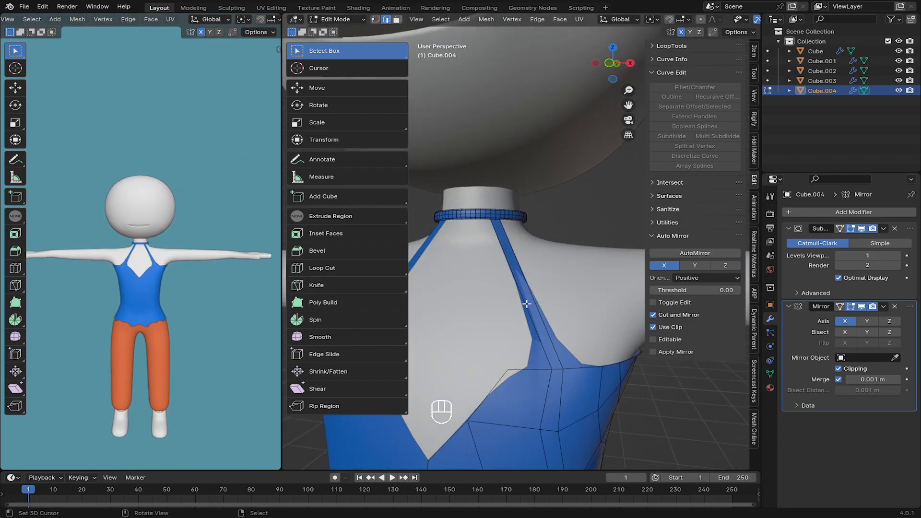
pyautogui.press('k')
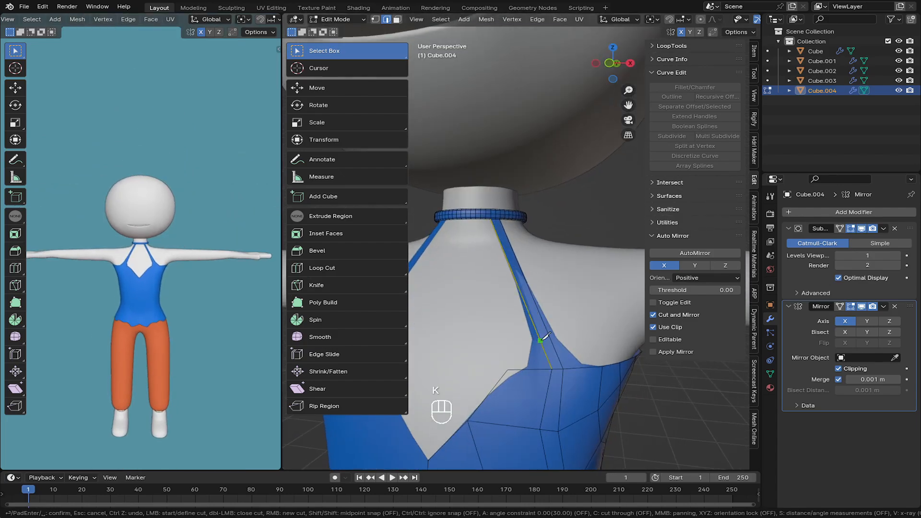
pyautogui.click(536, 336)
pyautogui.click(553, 329)
pyautogui.press('Return')
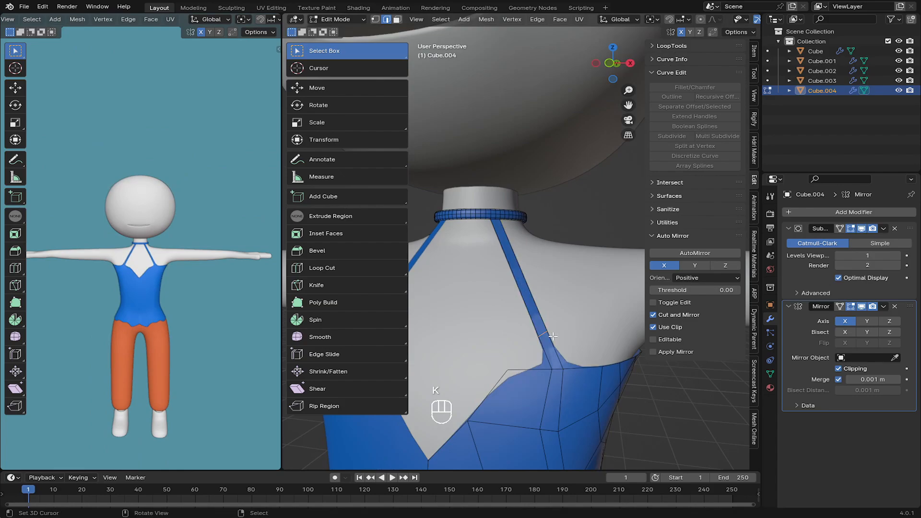
pyautogui.press('k')
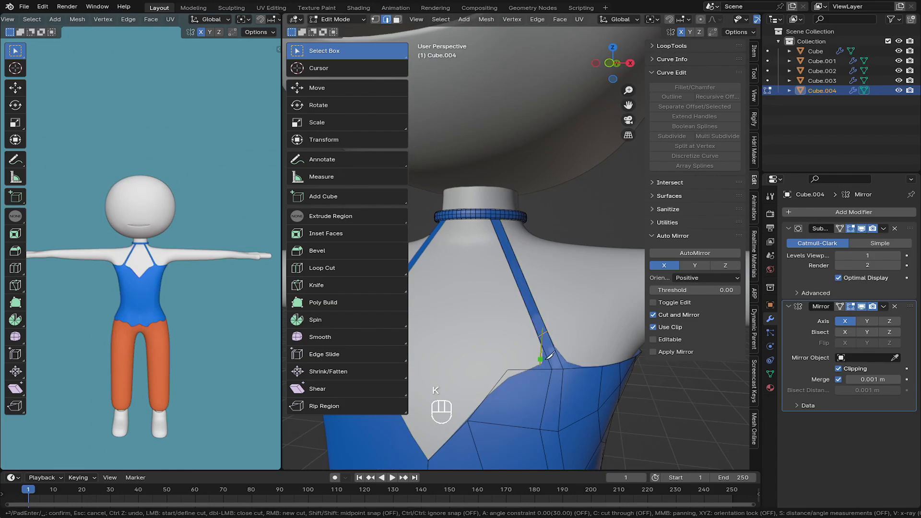
pyautogui.press('Return')
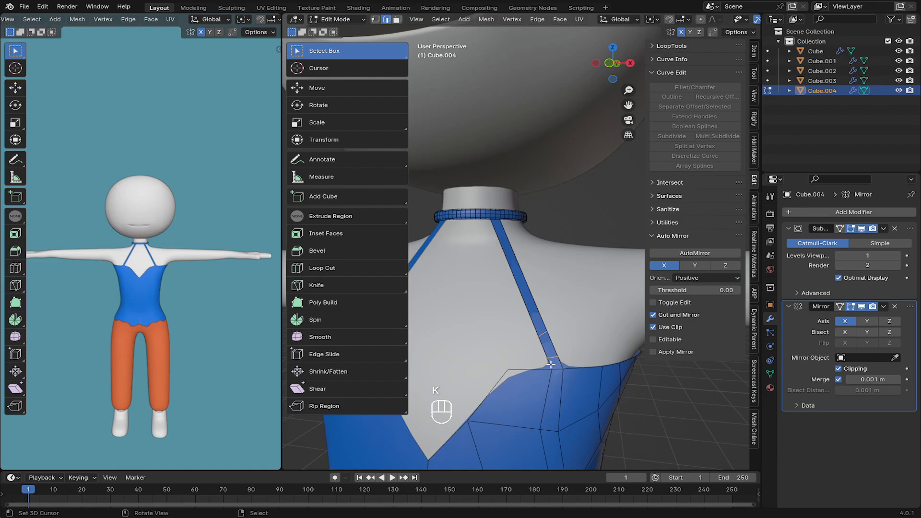
pyautogui.press('k')
pyautogui.click(562, 365)
pyautogui.press('Return')
# Step: Knife further horizontal cuts across the front strap's upper end near the neck band and its middle
pyautogui.press('k')
pyautogui.press('k')
pyautogui.press('k')
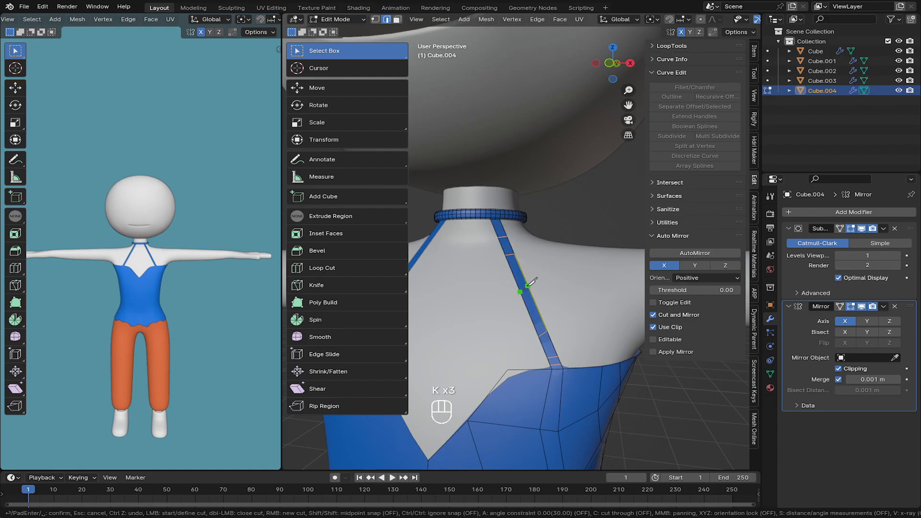
pyautogui.click(527, 286)
pyautogui.press('Return')
pyautogui.press('k')
pyautogui.press('Escape')
# Step: Knife horizontal cuts across the back strap, one just below the neck band and one near its middle
pyautogui.moveTo(535, 306); pyautogui.dragTo(458, 286, button='middle')
pyautogui.press('k')
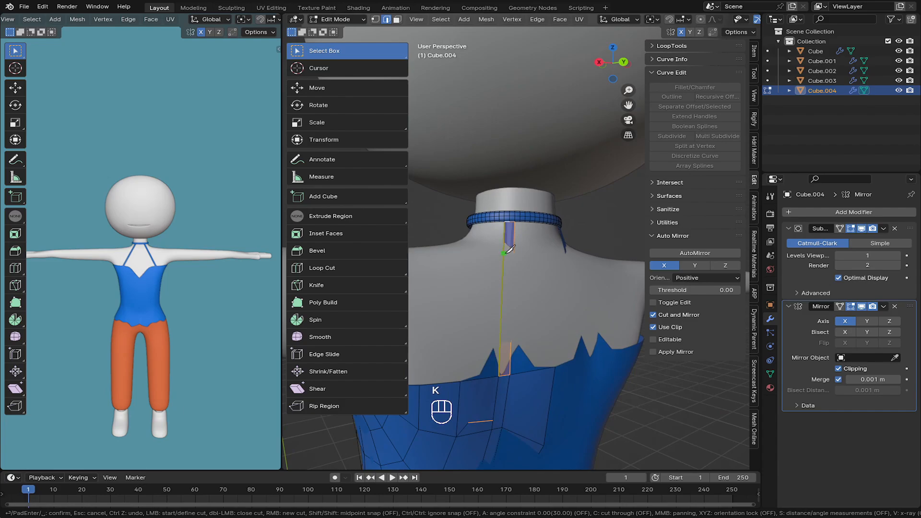
pyautogui.click(515, 253)
pyautogui.press('Return')
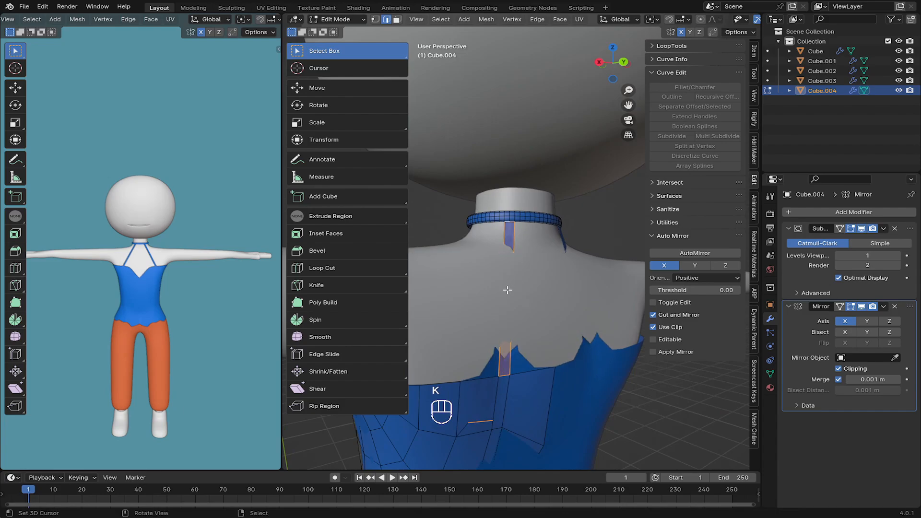
pyautogui.press('k')
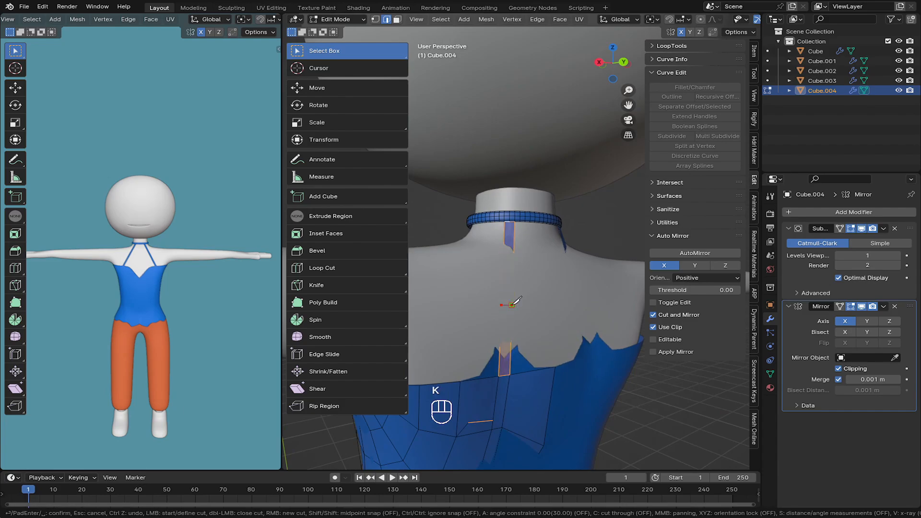
pyautogui.press('Return')
pyautogui.scroll(-5, 709, 22)
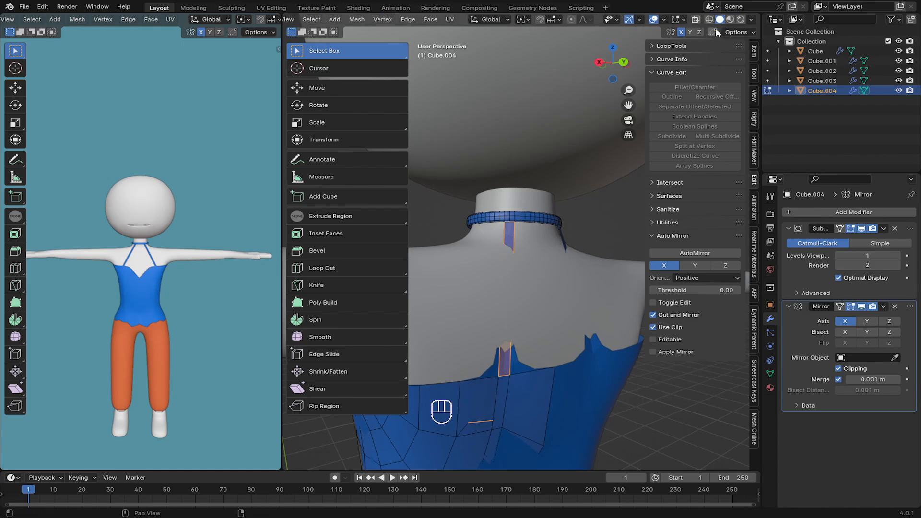
pyautogui.click(695, 20)
pyautogui.moveTo(504, 309); pyautogui.dragTo(627, 184, button='middle')
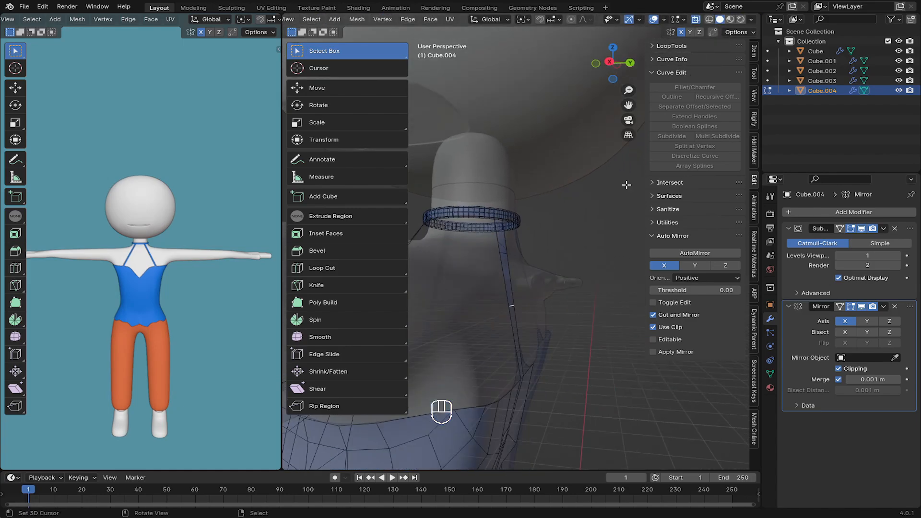
pyautogui.click(695, 19)
pyautogui.scroll(3, 516, 317)
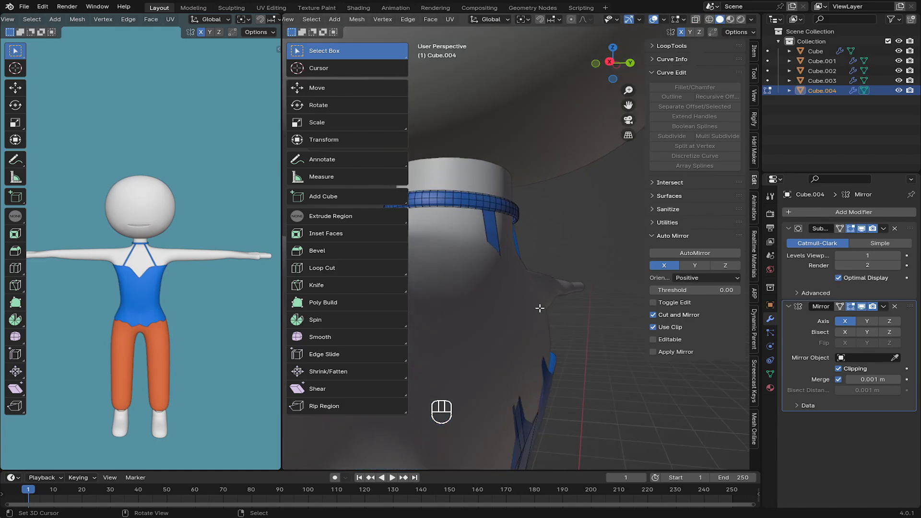
pyautogui.press('g')
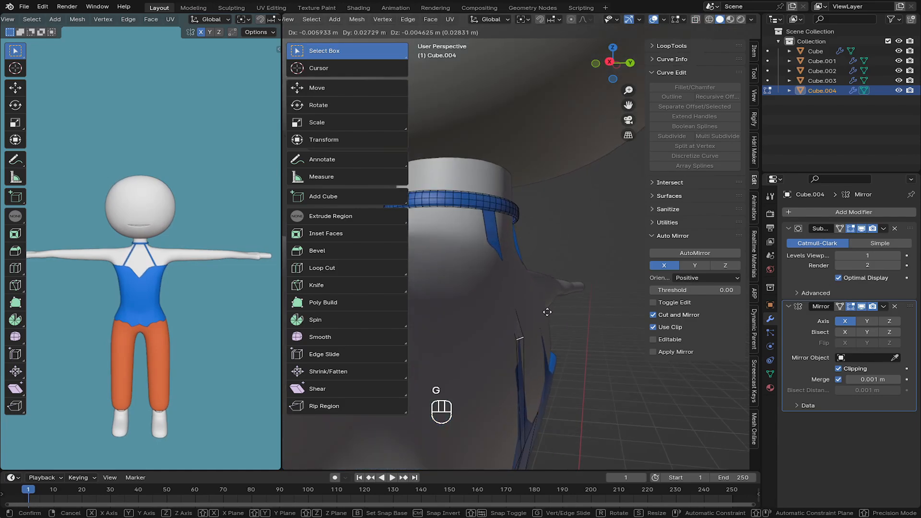
pyautogui.click(545, 313)
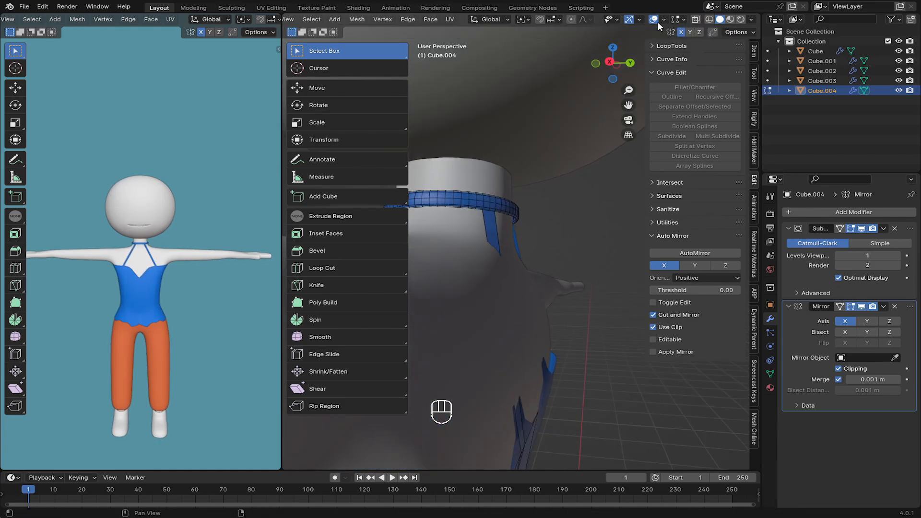
# Step: Enable proportional editing and move the back strap's middle cut edge about 0.044 m outward, off the character's back
pyautogui.click(571, 19)
pyautogui.press('g')
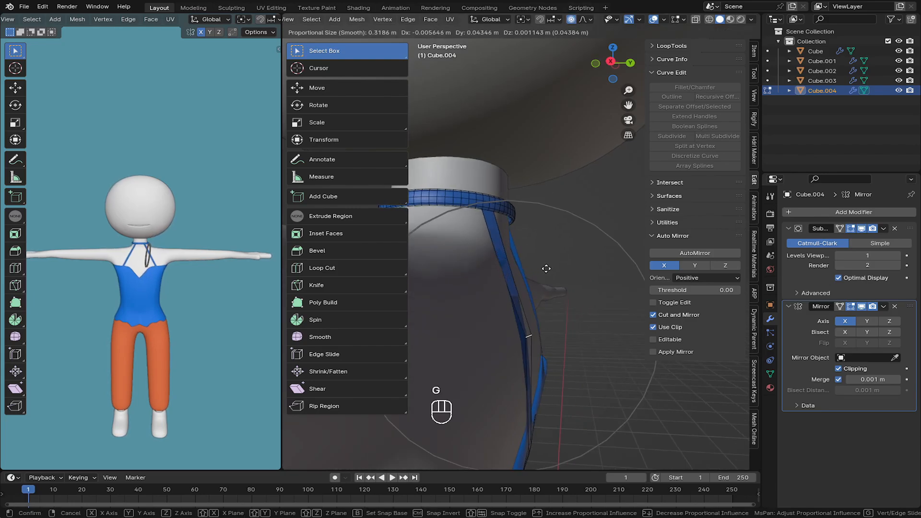
pyautogui.click(547, 269)
pyautogui.moveTo(547, 268); pyautogui.dragTo(477, 303, button='middle')
pyautogui.click(493, 330)
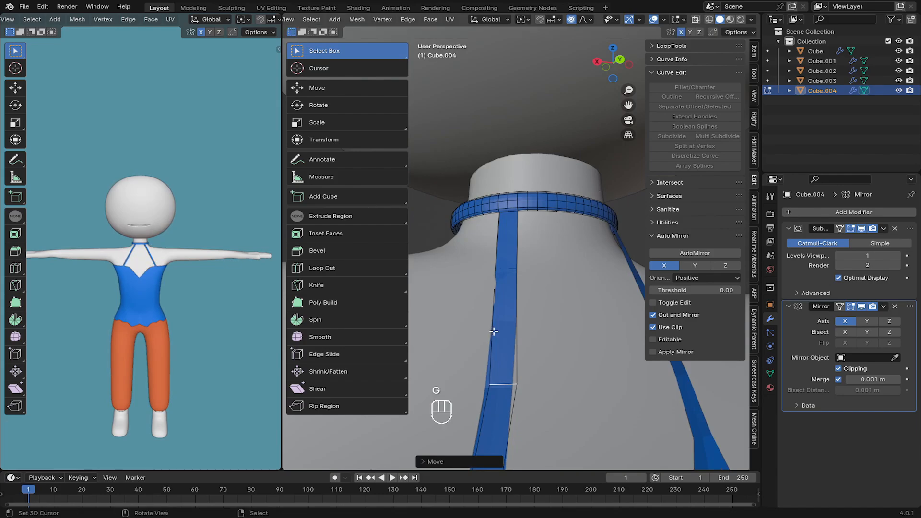
pyautogui.moveTo(494, 333); pyautogui.dragTo(573, 363, button='middle')
pyautogui.press('g')
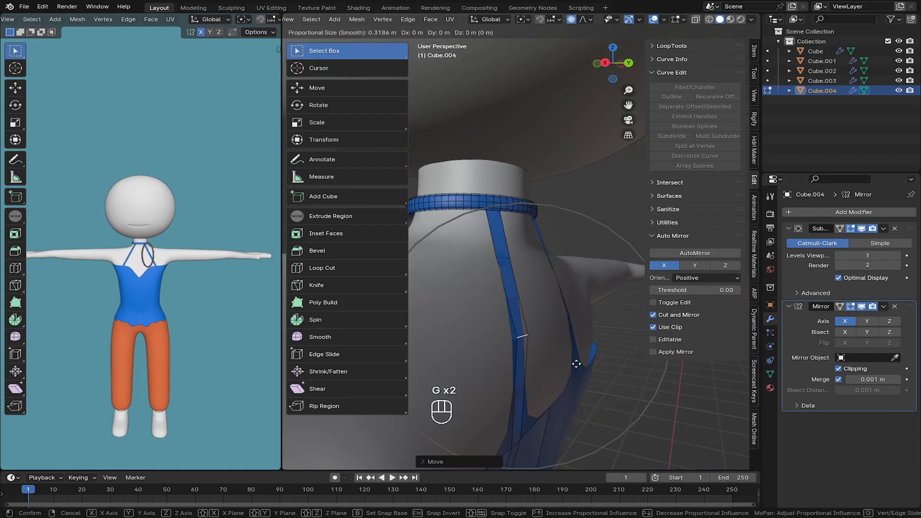
pyautogui.click(575, 363)
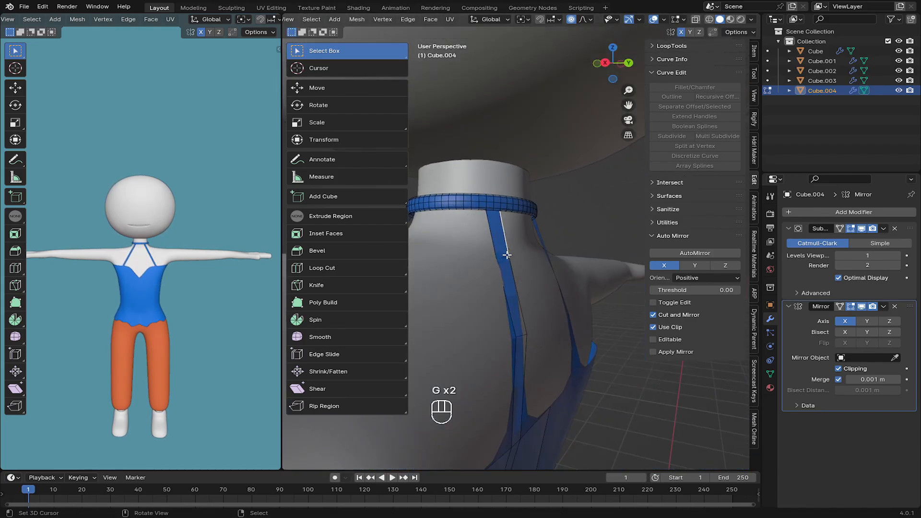
# Step: Select the back strap's upper cut edge and adjust its position so the strap follows the back
pyautogui.rightClick(506, 256)
pyautogui.moveTo(507, 257); pyautogui.dragTo(459, 262, button='middle')
pyautogui.press('g')
pyautogui.scroll(5, 523, 265)
pyautogui.click(523, 265)
pyautogui.keyDown('shift'); pyautogui.moveTo(513, 353); pyautogui.dragTo(484, 265, button='middle'); pyautogui.keyUp('shift')
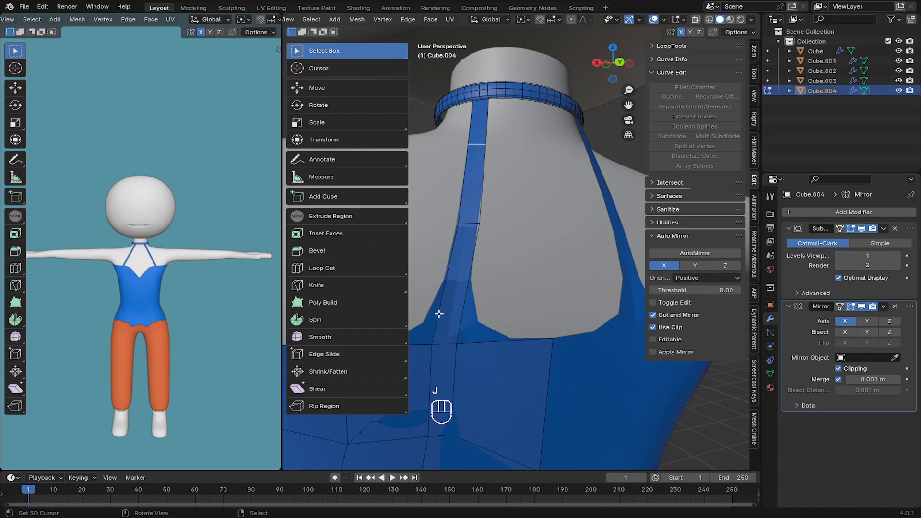
# Step: Knife two horizontal cuts across the lower end of the back strap, just above the top's back edge
pyautogui.press('k')
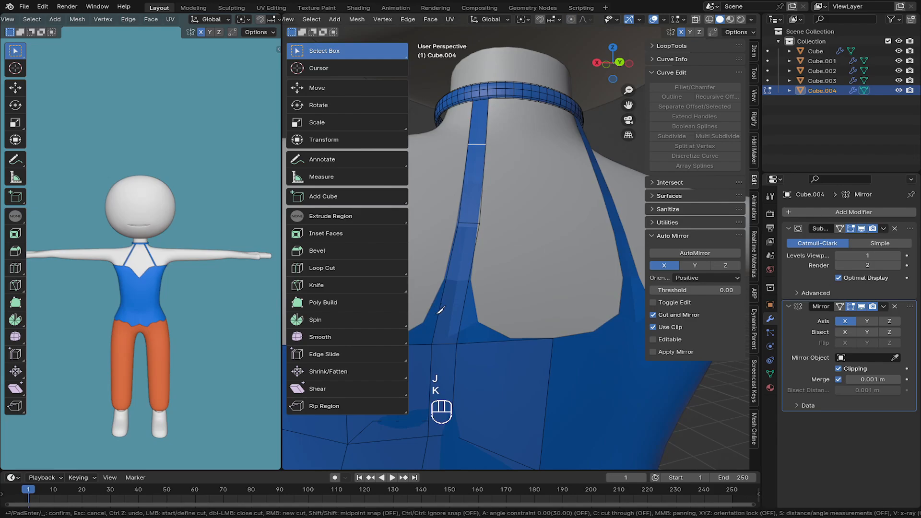
pyautogui.click(461, 318)
pyautogui.press('Return')
pyautogui.press('k')
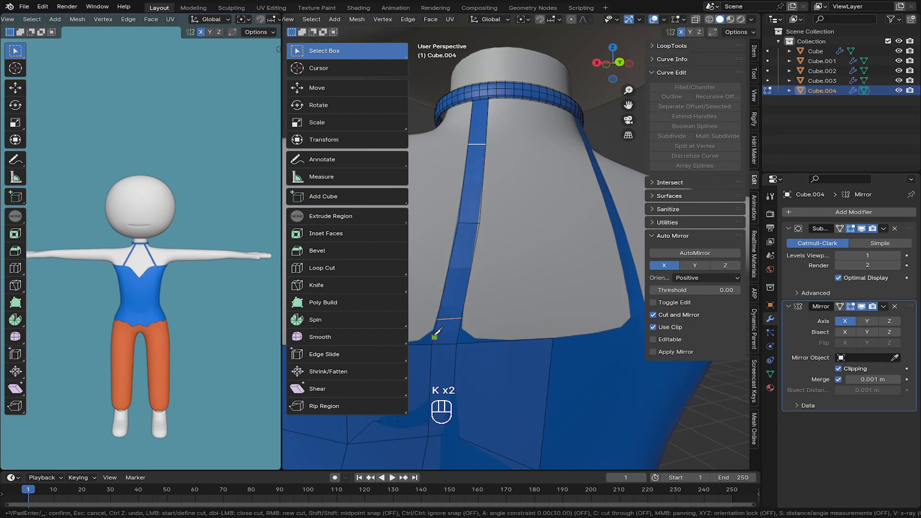
pyautogui.press('Escape')
pyautogui.press('k')
pyautogui.press('Return')
pyautogui.click(455, 338)
pyautogui.press('k')
pyautogui.click(434, 335)
pyautogui.click(460, 337)
pyautogui.press('Return')
# Step: Knife three more horizontal cuts across the back strap, two below its middle edge and one above it
pyautogui.press('k')
pyautogui.click(470, 277)
pyautogui.click(453, 247)
pyautogui.click(475, 250)
pyautogui.press('Return')
pyautogui.press('k')
pyautogui.click(483, 191)
pyautogui.click(463, 189)
pyautogui.press('Return')
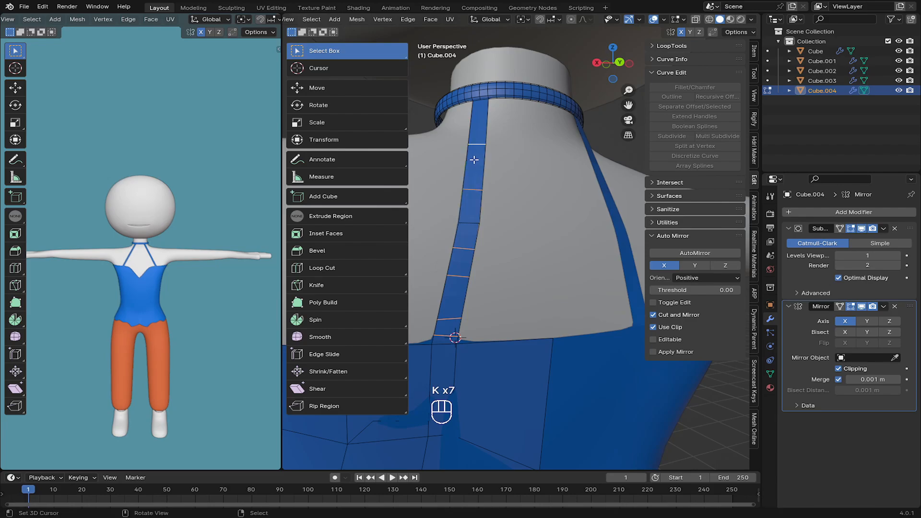
# Step: Knife additional horizontal cuts across the upper part of the back strap, towards the neck band
pyautogui.press('k')
pyautogui.press('Return')
pyautogui.press('k')
pyautogui.press('Return')
pyautogui.scroll(-3, 485, 192)
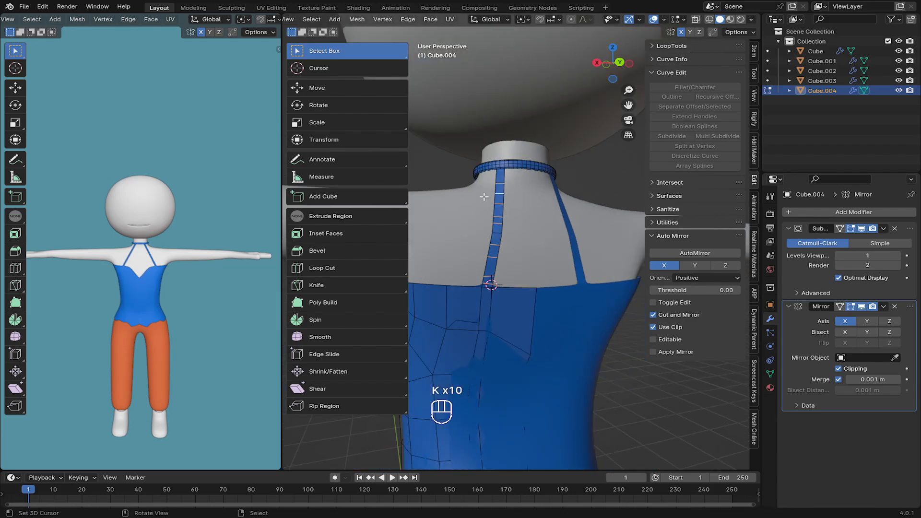
# Step: Return the blue top to Object Mode, save the file and deselect everything
pyautogui.press('Tab')
pyautogui.moveTo(485, 197); pyautogui.dragTo(473, 301, button='middle')
pyautogui.hotkey('ctrl', 's')
pyautogui.rightClick(473, 301)
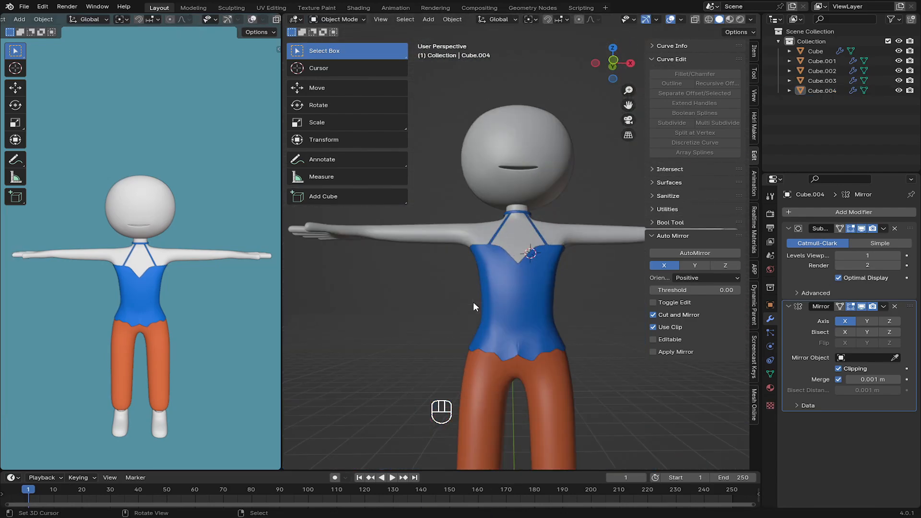
# Step: In front view, select the character's head and snap the 3D cursor to its origin
pyautogui.keyDown('shift'); pyautogui.moveTo(487, 346); pyautogui.dragTo(492, 229, button='middle'); pyautogui.keyUp('shift')
pyautogui.scroll(-3, 493, 197)
pyautogui.press('KP_1')
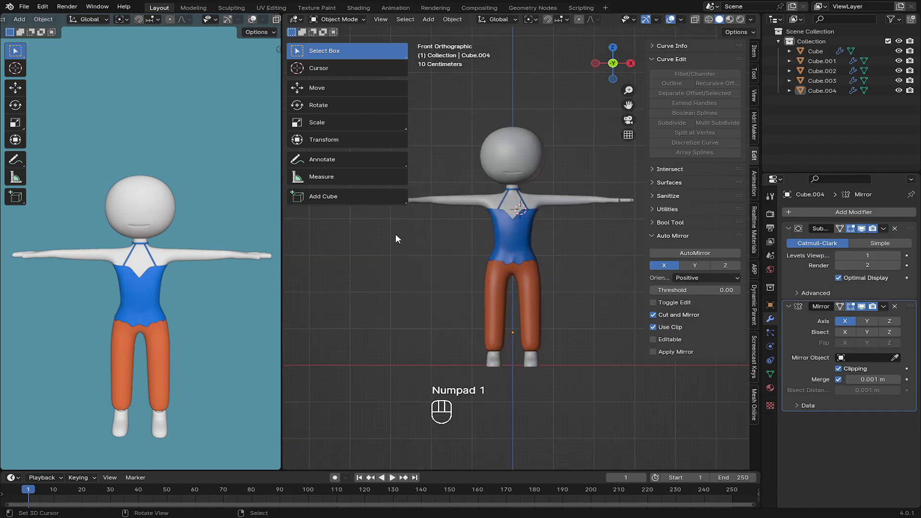
pyautogui.scroll(6, 505, 100)
pyautogui.click(506, 101)
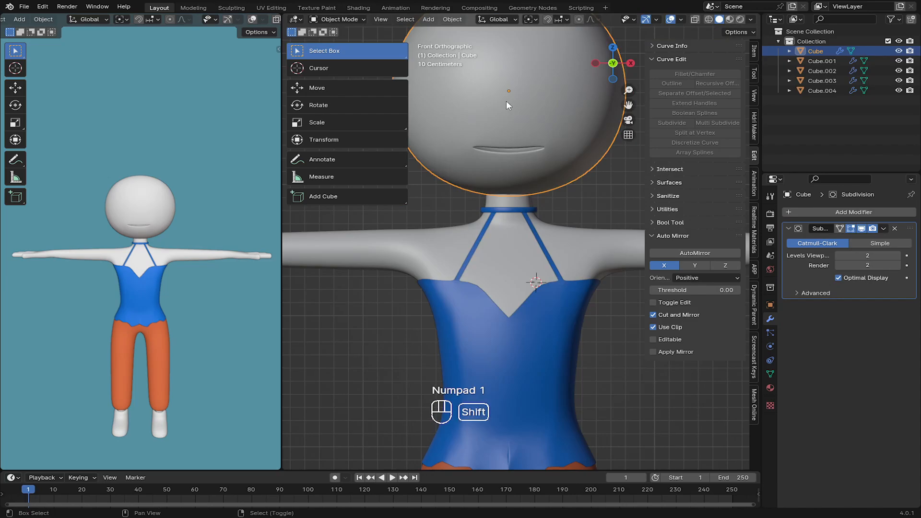
pyautogui.keyDown('shift'); pyautogui.moveTo(506, 101); pyautogui.dragTo(500, 165, button='middle'); pyautogui.keyUp('shift')
pyautogui.hotkey('shift', 's')
pyautogui.click(448, 192)
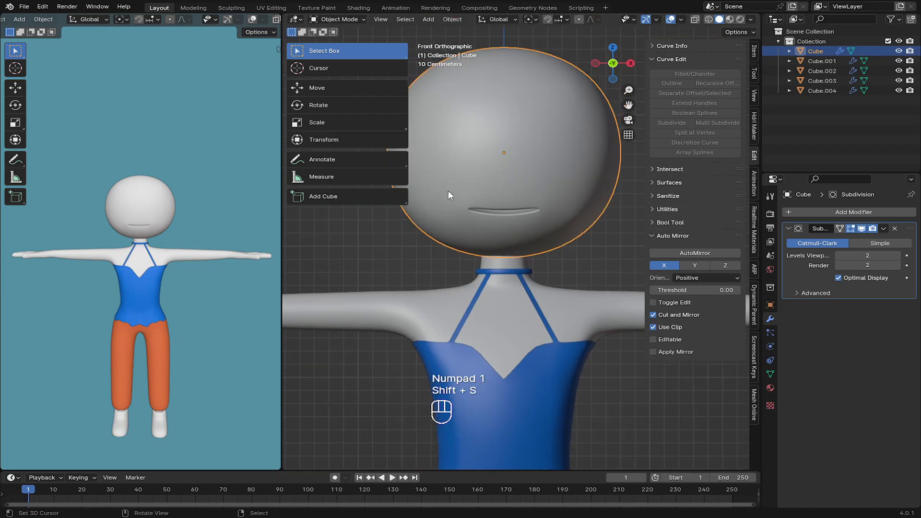
pyautogui.hotkey('shift', 's')
pyautogui.click(463, 261)
pyautogui.scroll(-2, 511, 208)
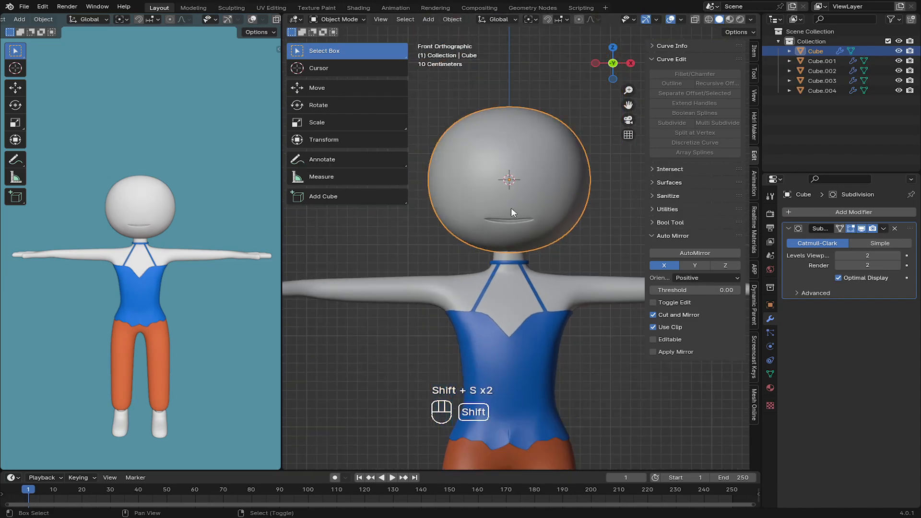
# Step: Add a cube at the head's centre and give it a level 2 Subdivision Surface
pyautogui.hotkey('shift', 'a')
pyautogui.moveTo(511, 208)
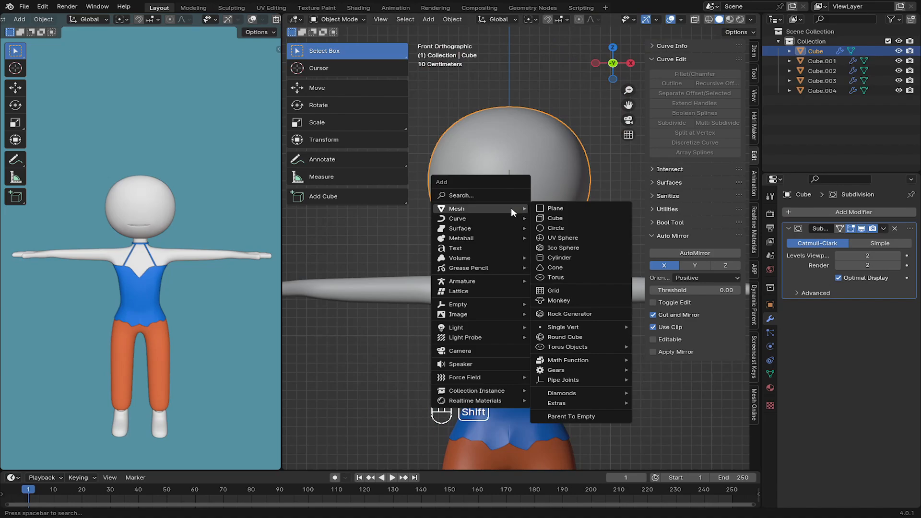
pyautogui.click(555, 218)
pyautogui.scroll(-4, 553, 237)
pyautogui.hotkey('ctrl', '2')
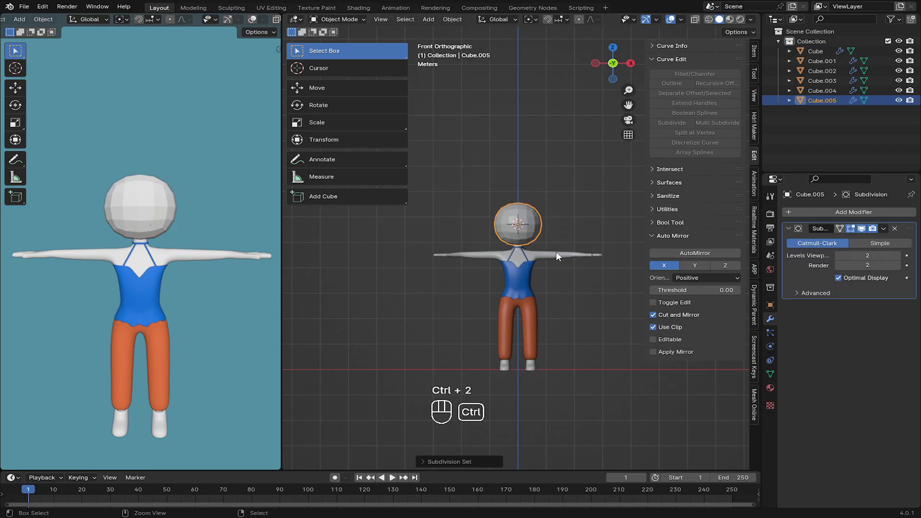
# Step: Move the rounded cube forward along Y to the front of the face and scale it down for an eye
pyautogui.scroll(4, 556, 252)
pyautogui.moveTo(585, 255); pyautogui.dragTo(523, 226, button='middle')
pyautogui.press('g')
pyautogui.press('y')
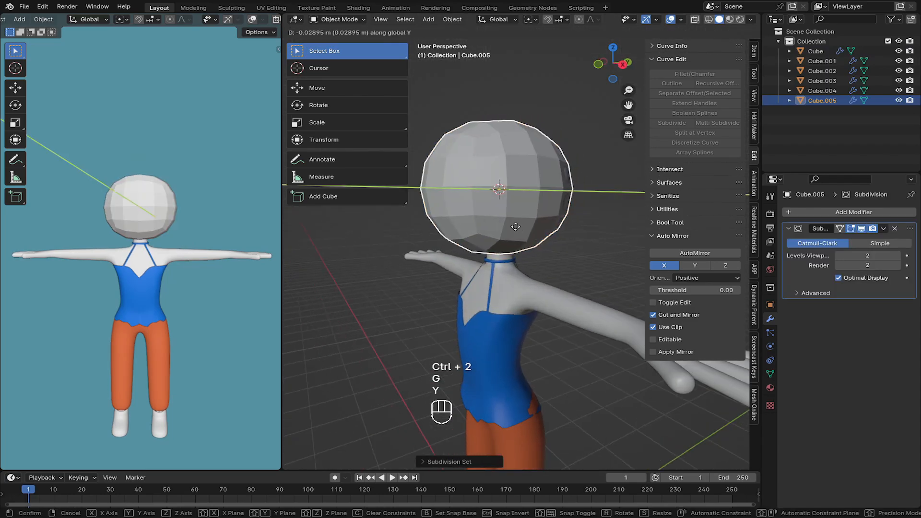
pyautogui.click(514, 284)
pyautogui.press('s')
pyautogui.click(442, 203)
# Step: In front view, shrink the eye further and move it along X to one side of the face
pyautogui.press('KP_1')
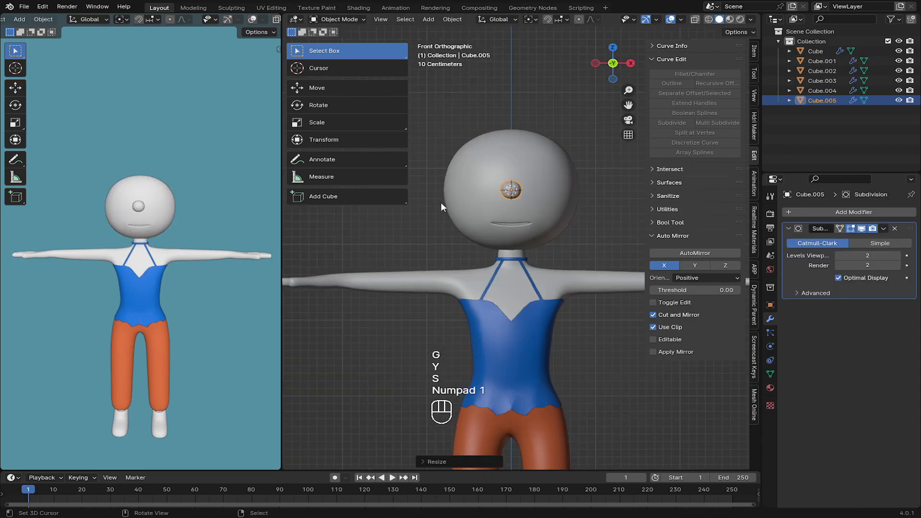
pyautogui.scroll(4, 441, 203)
pyautogui.press('s')
pyautogui.click(539, 186)
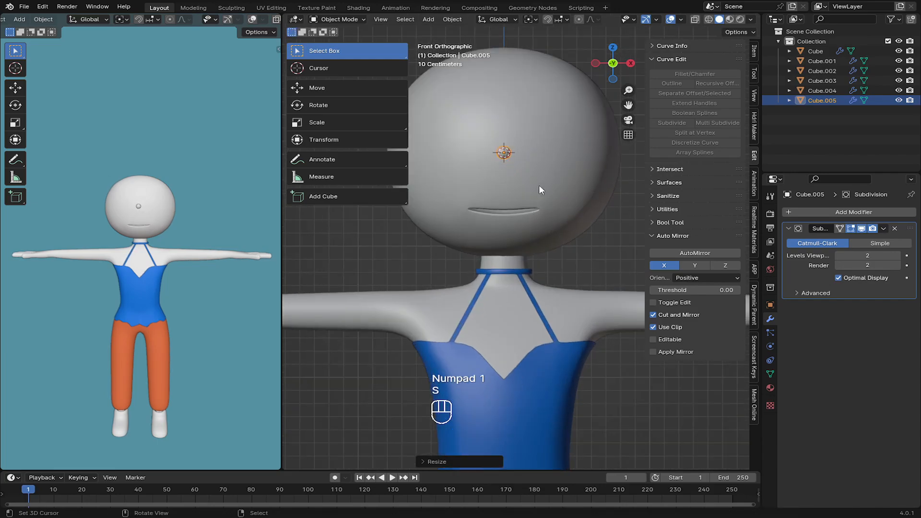
pyautogui.press('g')
pyautogui.press('x')
pyautogui.click(592, 184)
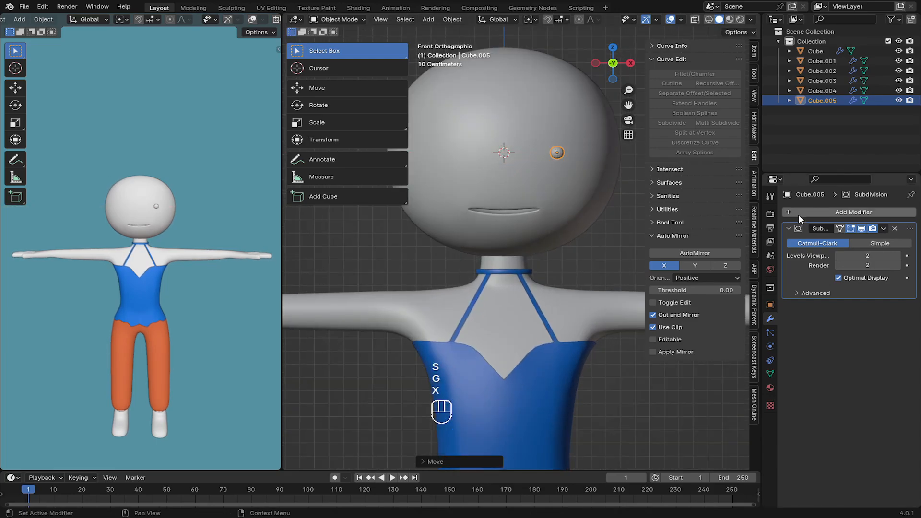
# Step: Add a Mirror modifier to the eye, using the head as the mirror object
pyautogui.click(816, 212)
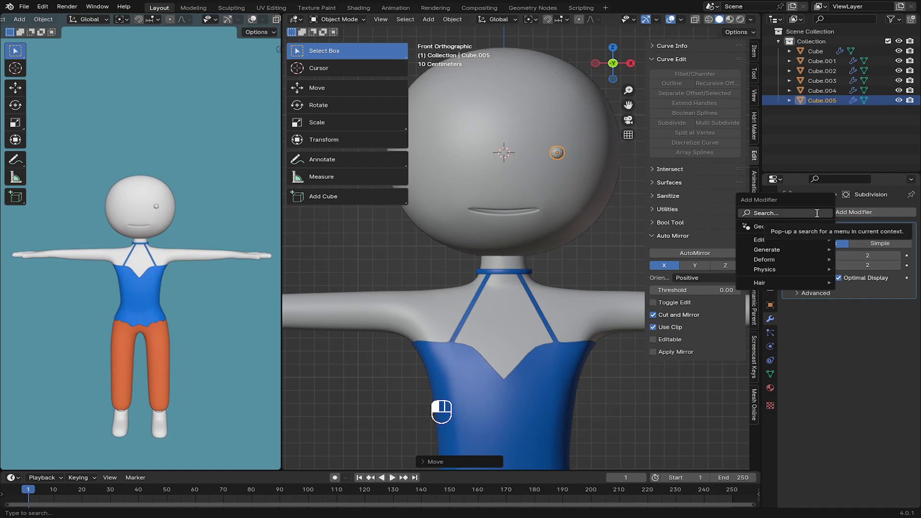
pyautogui.click(815, 213)
pyautogui.write('ir')
pyautogui.click(749, 231)
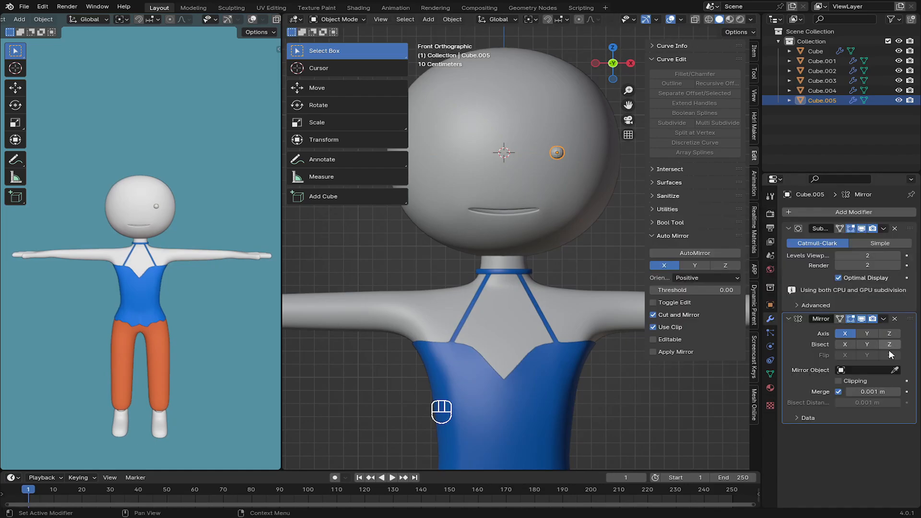
pyautogui.click(504, 165)
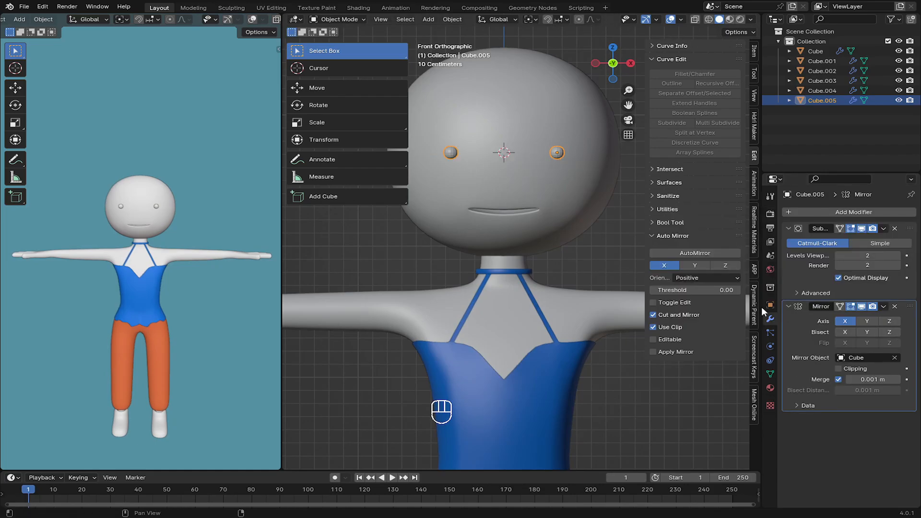
# Step: Give the eyes a material with a near-black viewport colour, value 0.051, and shade them smooth
pyautogui.click(770, 387)
pyautogui.scroll(-10, 870, 367)
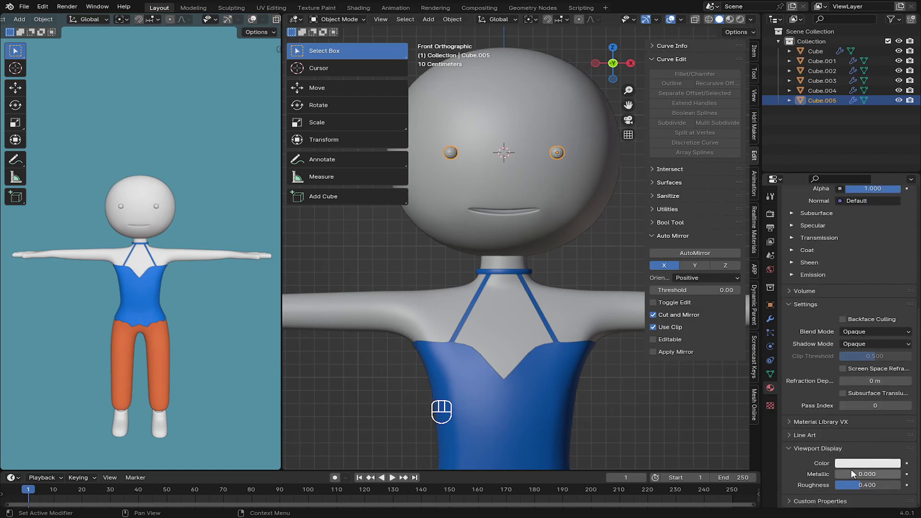
pyautogui.click(852, 463)
pyautogui.moveTo(890, 357); pyautogui.dragTo(873, 376)
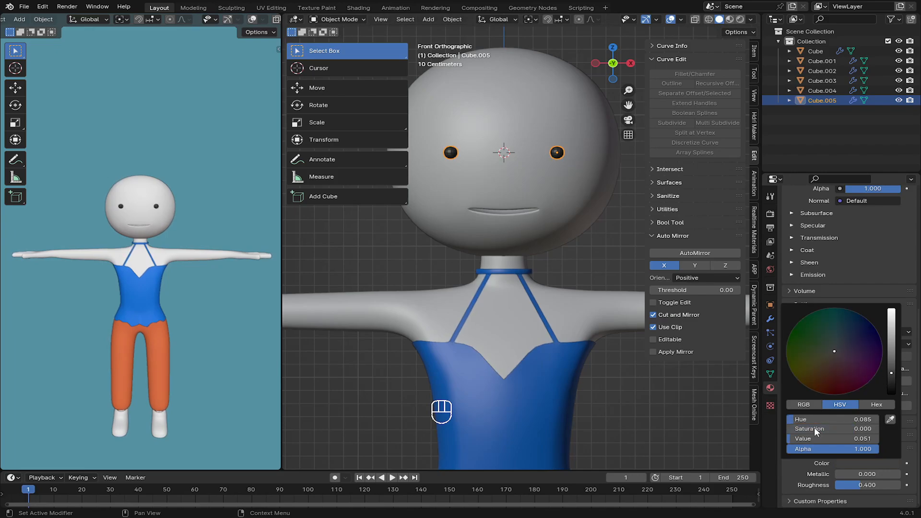
pyautogui.click(451, 25)
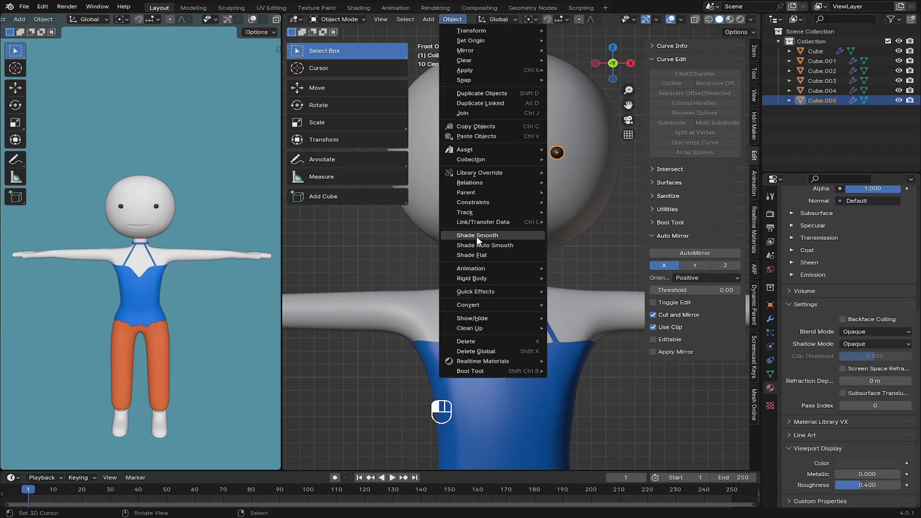
pyautogui.click(478, 236)
# Step: Enlarge the eye mesh uniformly in Edit Mode
pyautogui.scroll(3, 570, 163)
pyautogui.press('Tab')
pyautogui.press('s')
pyautogui.press('x')
pyautogui.rightClick(579, 160)
pyautogui.press('s')
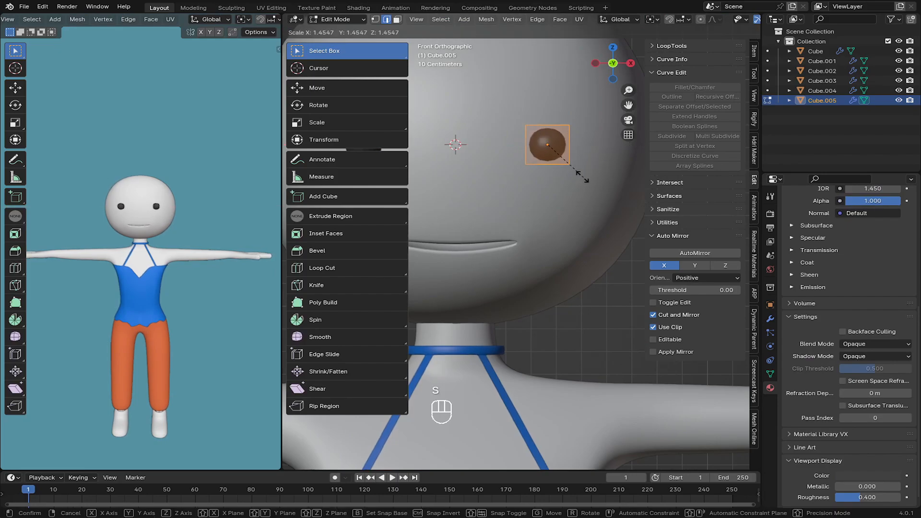
pyautogui.click(574, 169)
# Step: Move the eye inward along X and down along Z, and readjust its overall size
pyautogui.scroll(-4, 574, 168)
pyautogui.press('g')
pyautogui.press('x')
pyautogui.click(561, 163)
pyautogui.press('g')
pyautogui.press('z')
pyautogui.click(561, 172)
pyautogui.press('s')
pyautogui.click(562, 173)
# Step: Stretch the eye along X into a wider oval and return to Object Mode
pyautogui.scroll(4, 569, 230)
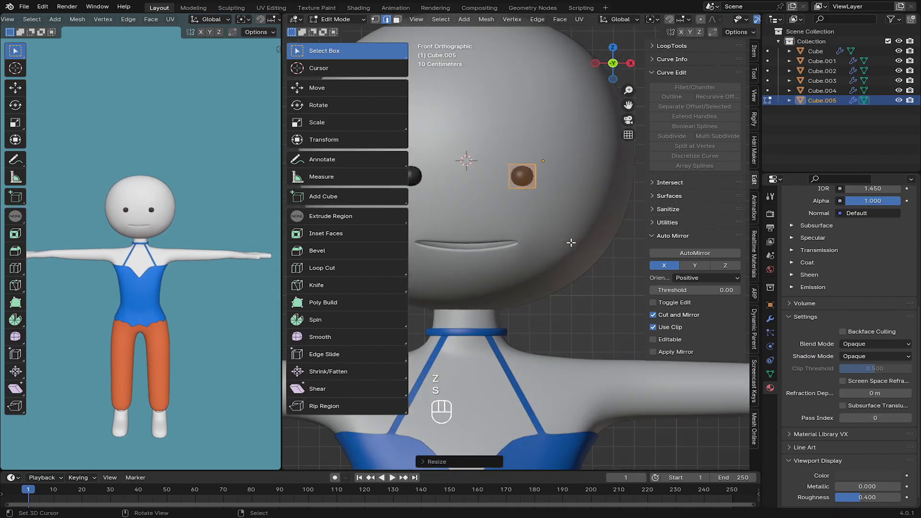
pyautogui.press('s')
pyautogui.press('x')
pyautogui.click(590, 195)
pyautogui.press('Tab')
# Step: Add another cube at the head's centre for the nose and scale it down
pyautogui.scroll(-3, 542, 177)
pyautogui.keyDown('shift'); pyautogui.moveTo(512, 179); pyautogui.dragTo(524, 180, button='middle'); pyautogui.keyUp('shift')
pyautogui.hotkey('shift', 'a')
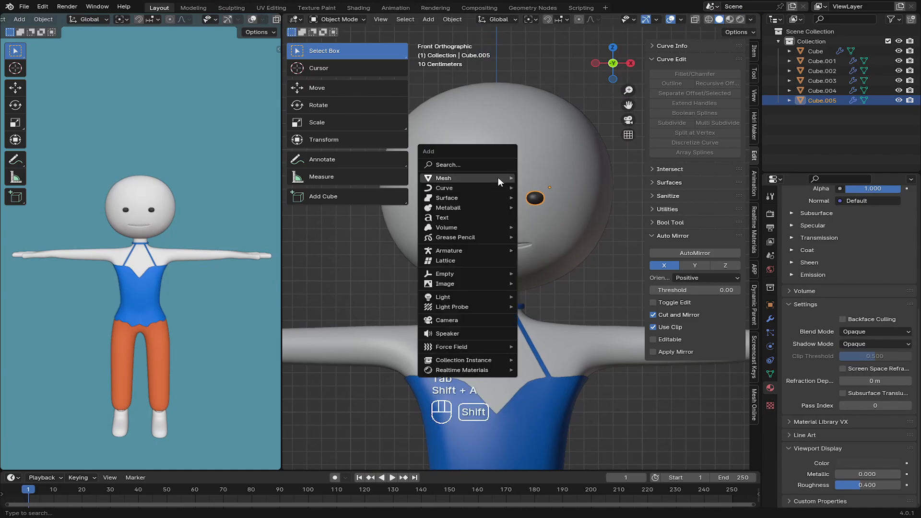
pyautogui.moveTo(498, 177)
pyautogui.click(532, 191)
pyautogui.scroll(-4, 533, 212)
pyautogui.press('s')
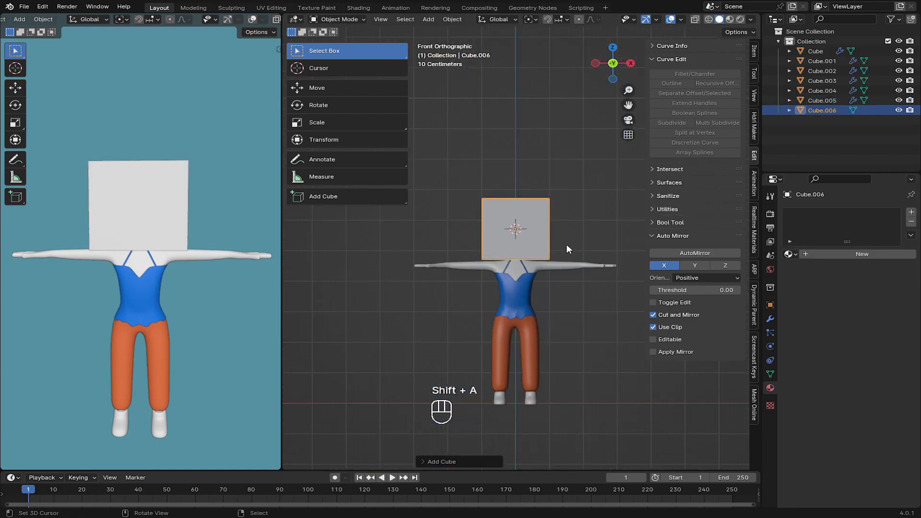
pyautogui.click(541, 242)
# Step: Move the nose cube forward along Y to the front of the face and shrink it
pyautogui.moveTo(541, 242)
pyautogui.mouseDown(button='middle')
pyautogui.moveTo(455, 238)
pyautogui.moveTo(544, 234)
pyautogui.mouseUp(button='middle')
pyautogui.press('g')
pyautogui.press('y')
pyautogui.click(430, 232)
pyautogui.scroll(7, 431, 232)
pyautogui.press('s')
pyautogui.click(501, 201)
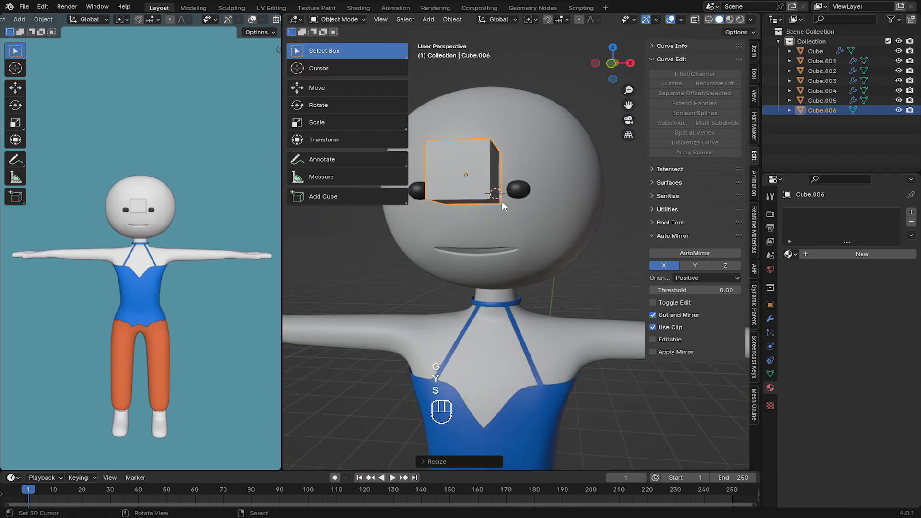
# Step: Lower the nose cube along Z to just above the mouth and scale it down in front view
pyautogui.press('g')
pyautogui.press('z')
pyautogui.click(508, 225)
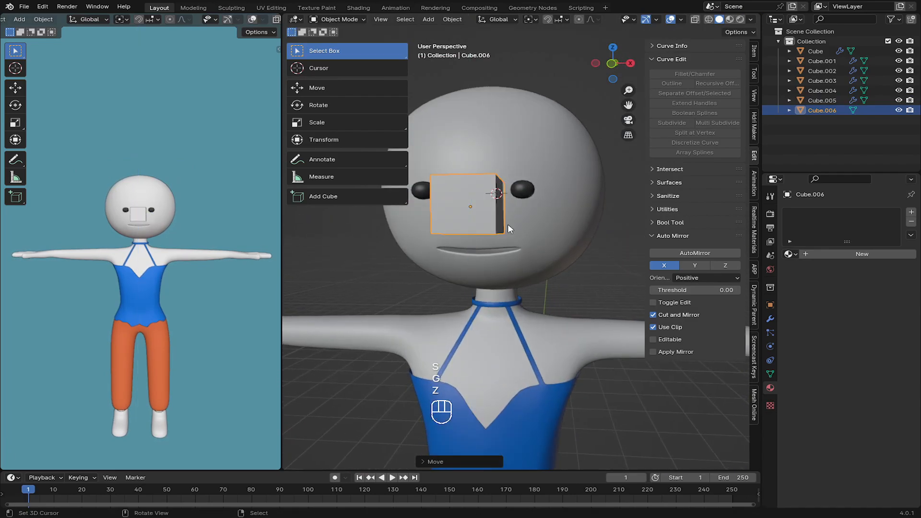
pyautogui.press('KP_1')
pyautogui.scroll(4, 554, 229)
pyautogui.press('s')
pyautogui.click(503, 203)
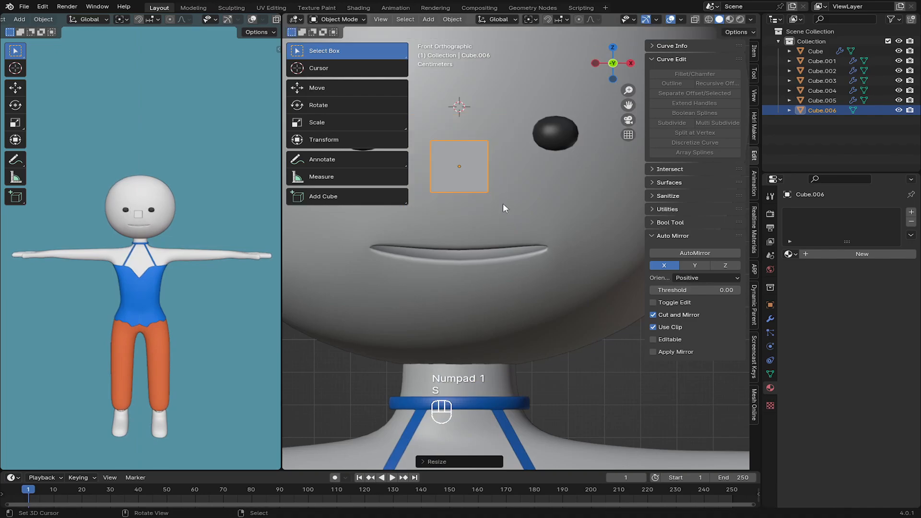
# Step: In Edit Mode, pull the nose cube's lower front edge forward along Y to slope its front
pyautogui.scroll(-3, 503, 203)
pyautogui.press('KP_3')
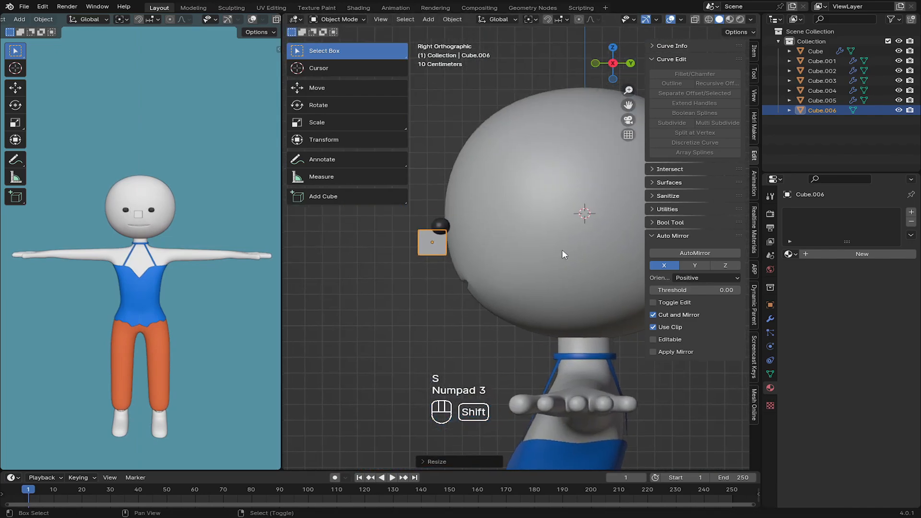
pyautogui.press('Tab')
pyautogui.moveTo(472, 255); pyautogui.dragTo(540, 262, button='middle')
pyautogui.scroll(2, 490, 277)
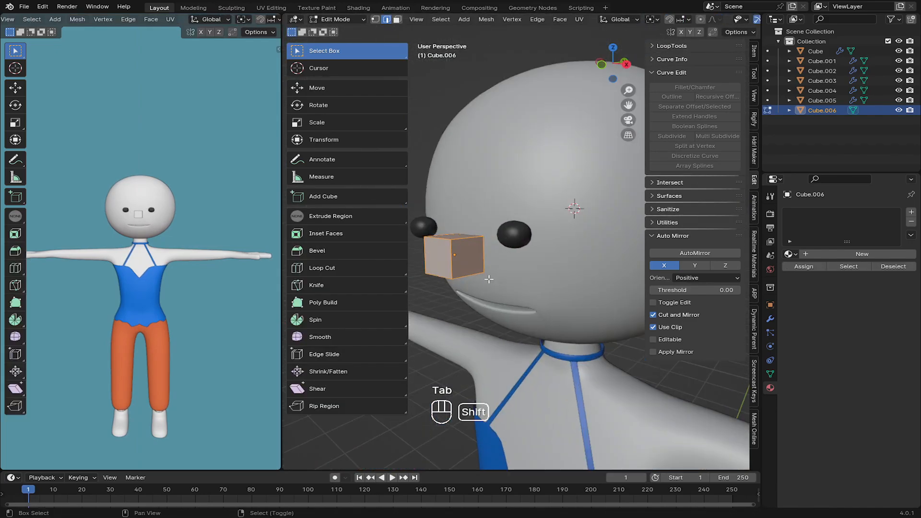
pyautogui.keyDown('shift'); pyautogui.moveTo(463, 270); pyautogui.dragTo(503, 248, button='middle'); pyautogui.keyUp('shift')
pyautogui.press('g')
pyautogui.press('y')
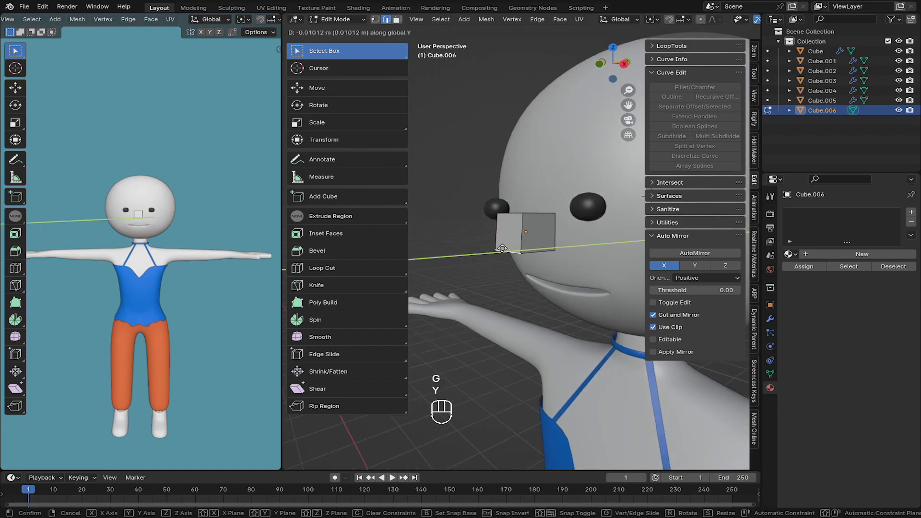
pyautogui.press('y')
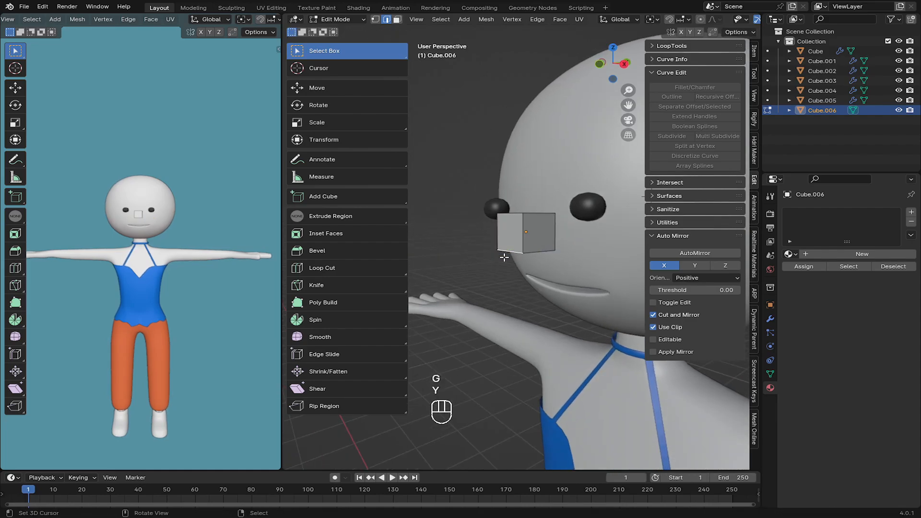
pyautogui.click(497, 247)
pyautogui.moveTo(497, 247); pyautogui.dragTo(502, 166, button='middle')
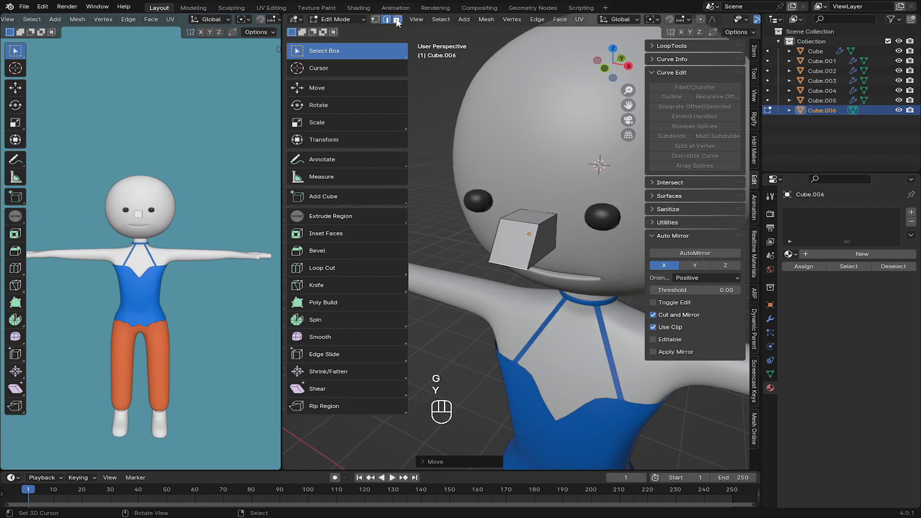
# Step: Raise the nose's top face along Z and move the whole nose mesh back along Y against the face
pyautogui.moveTo(530, 220); pyautogui.dragTo(543, 206, button='middle')
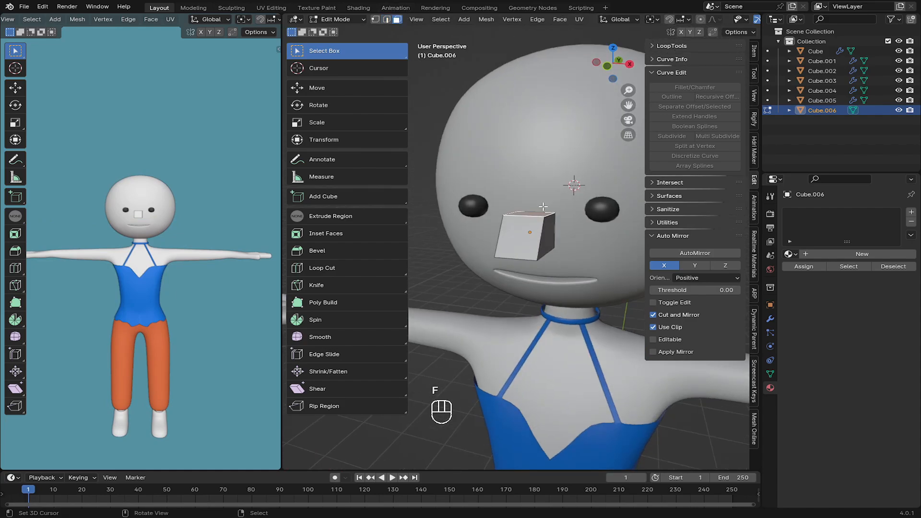
pyautogui.press('g')
pyautogui.press('z')
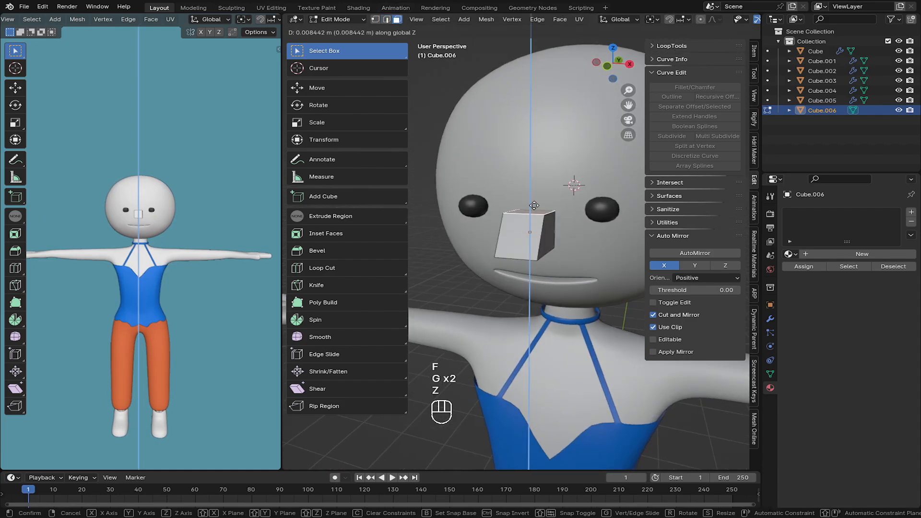
pyautogui.click(535, 196)
pyautogui.moveTo(535, 196); pyautogui.dragTo(513, 238, button='middle')
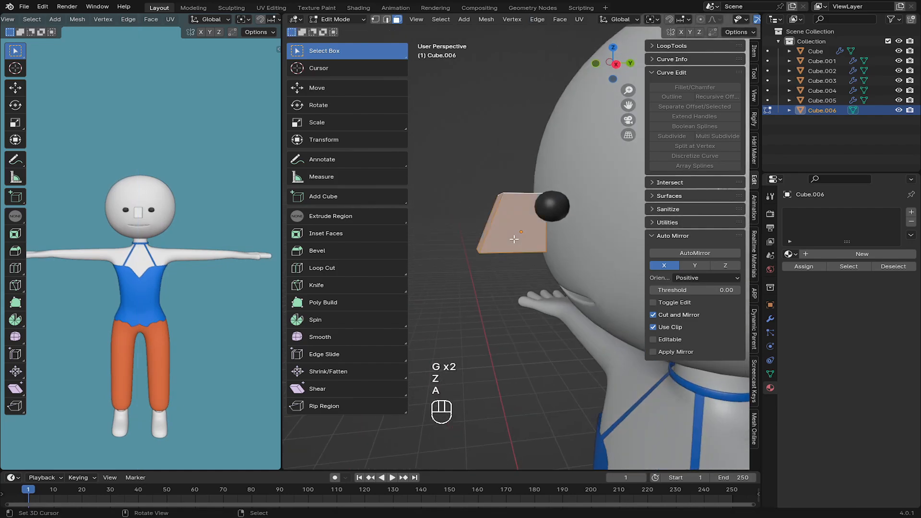
pyautogui.press('g')
pyautogui.press('y')
pyautogui.click(544, 244)
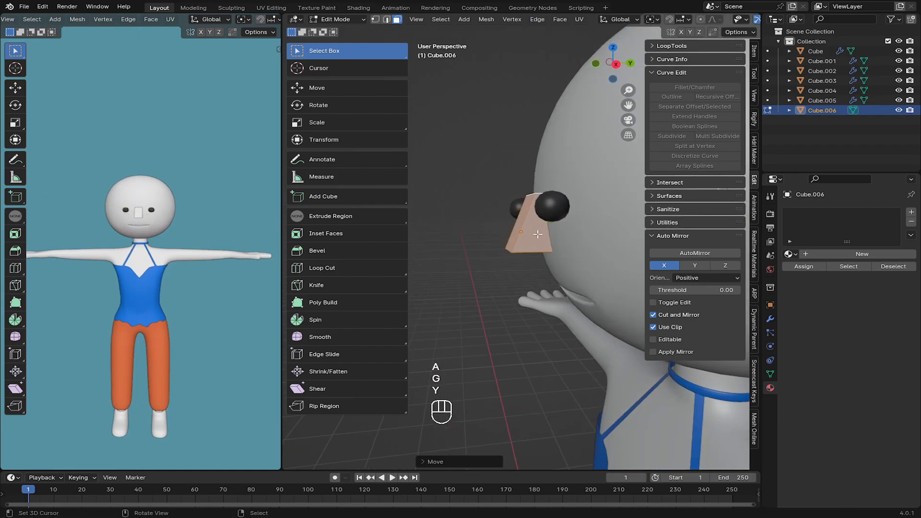
# Step: In Object Mode, add a level 2 Subdivision Surface to the nose and adjust its height along Z
pyautogui.press('Tab')
pyautogui.moveTo(544, 243); pyautogui.dragTo(554, 223, button='middle')
pyautogui.hotkey('ctrl', '2')
pyautogui.press('g')
pyautogui.press('z')
pyautogui.click(587, 227)
# Step: Add two horizontal loop cuts around the nose, one near its bottom and one near its top
pyautogui.press('Tab')
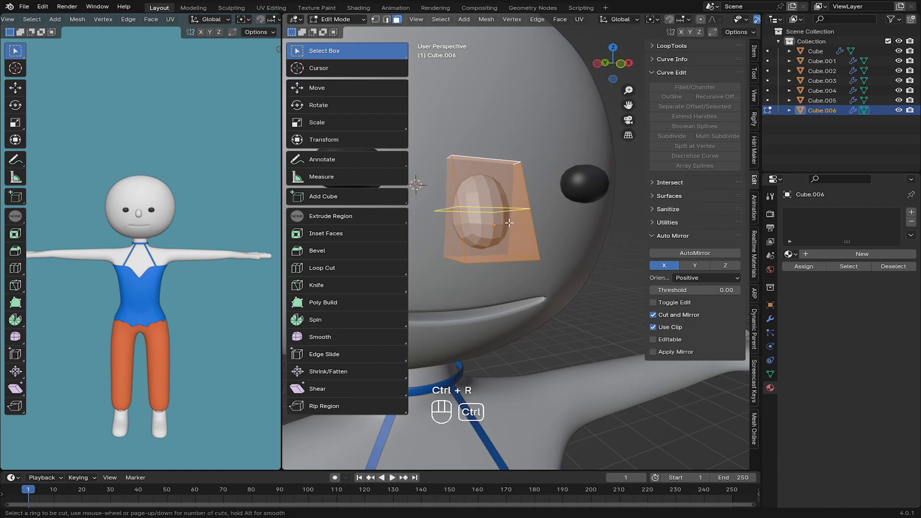
pyautogui.click(509, 222)
pyautogui.click(514, 264)
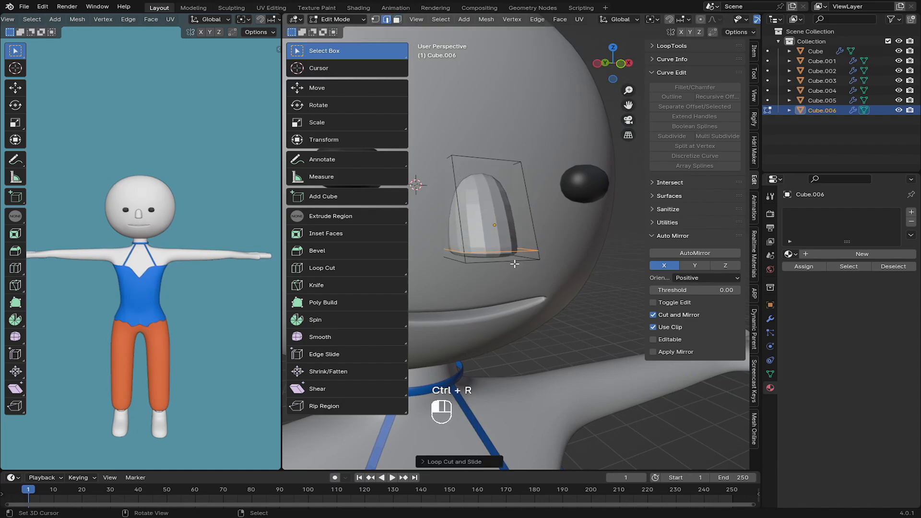
pyautogui.hotkey('ctrl', 'r')
pyautogui.click(510, 227)
pyautogui.click(506, 190)
# Step: Move the nose's upper back edge along Y into the head
pyautogui.moveTo(506, 190); pyautogui.dragTo(478, 262, button='middle')
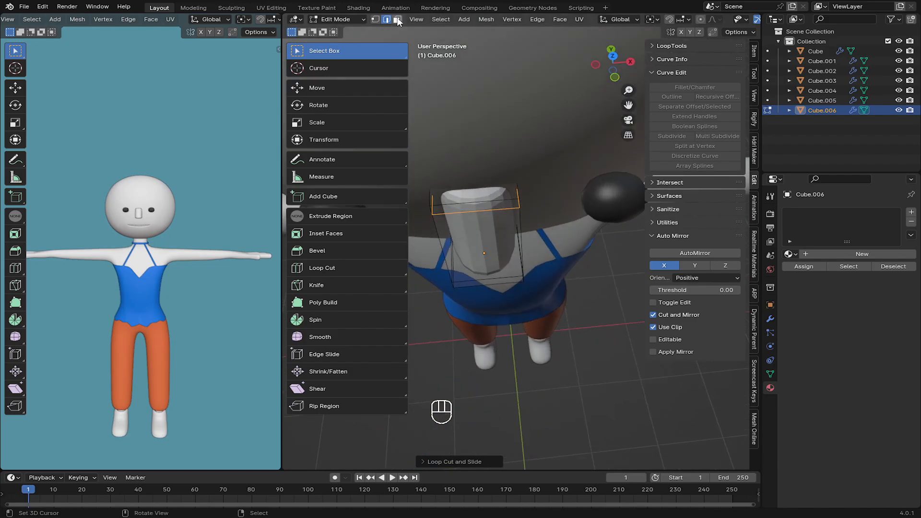
pyautogui.press('g')
pyautogui.press('y')
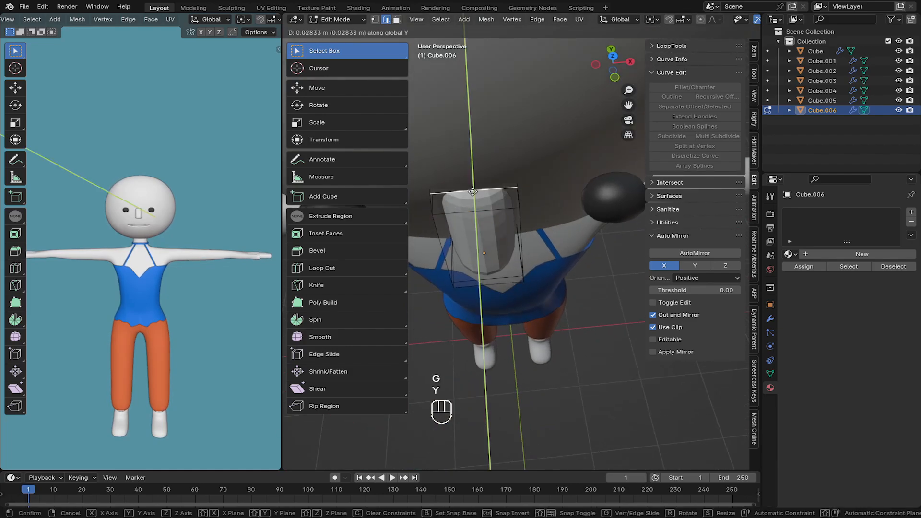
pyautogui.click(475, 174)
# Step: Extrude the nose's bottom face slightly downward and add a centred vertical loop cut
pyautogui.moveTo(475, 171); pyautogui.dragTo(497, 240, button='middle')
pyautogui.rightClick(494, 252)
pyautogui.click(398, 20)
pyautogui.hotkey('ctrl', 'r')
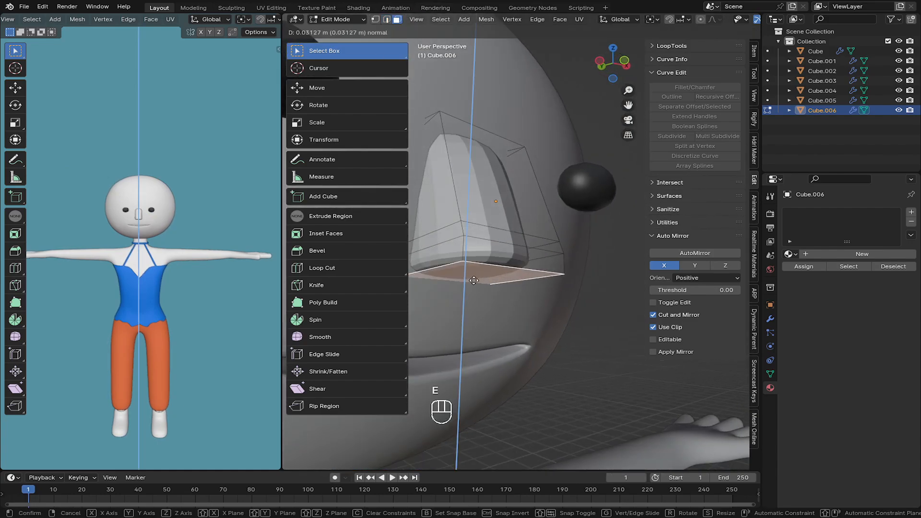
pyautogui.click(470, 259)
pyautogui.rightClick(471, 259)
# Step: Pull the nose's lower front middle forward along Y and push its upper front middle vertex back along Y
pyautogui.moveTo(471, 260); pyautogui.dragTo(490, 245, button='middle')
pyautogui.press('g')
pyautogui.press('y')
pyautogui.click(454, 257)
pyautogui.rightClick(492, 250)
pyautogui.press('g')
pyautogui.press('y')
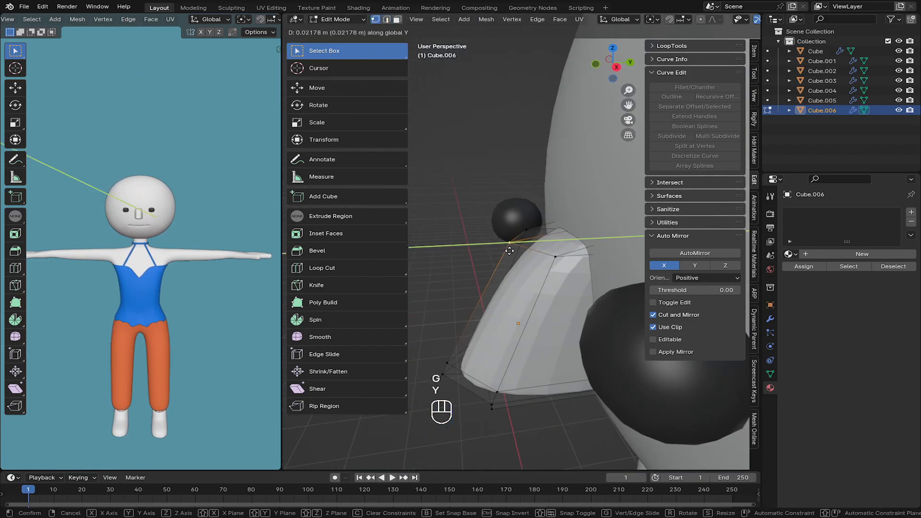
pyautogui.click(530, 251)
# Step: Move the nose's upper side vertices to refine the shape of the nose bridge
pyautogui.rightClick(559, 255)
pyautogui.moveTo(558, 255); pyautogui.dragTo(641, 57, button='middle')
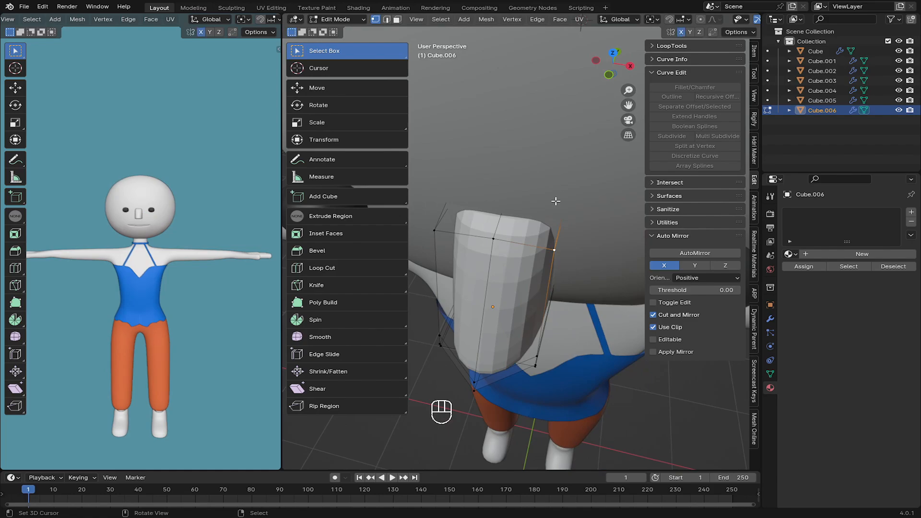
pyautogui.press('g')
pyautogui.click(565, 244)
pyautogui.press('g')
pyautogui.click(561, 263)
# Step: Leave mesh editing and shift the whole nose along Y relative to the face
pyautogui.press('Tab')
pyautogui.moveTo(558, 321); pyautogui.dragTo(554, 284, button='middle')
pyautogui.press('g')
pyautogui.press('y')
pyautogui.press('x')
pyautogui.rightClick(499, 300)
pyautogui.press('g')
pyautogui.press('y')
pyautogui.click(513, 304)
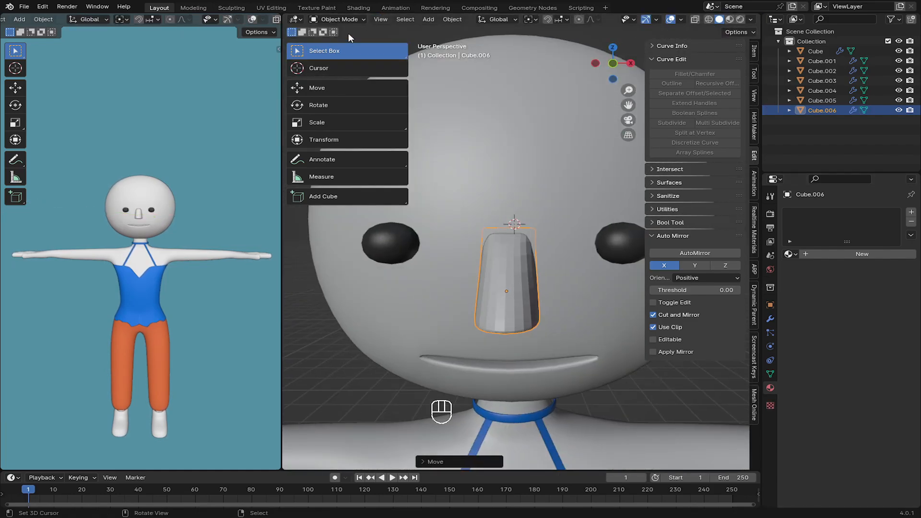
# Step: Apply smooth shading to the nose
pyautogui.click(452, 19)
pyautogui.click(460, 234)
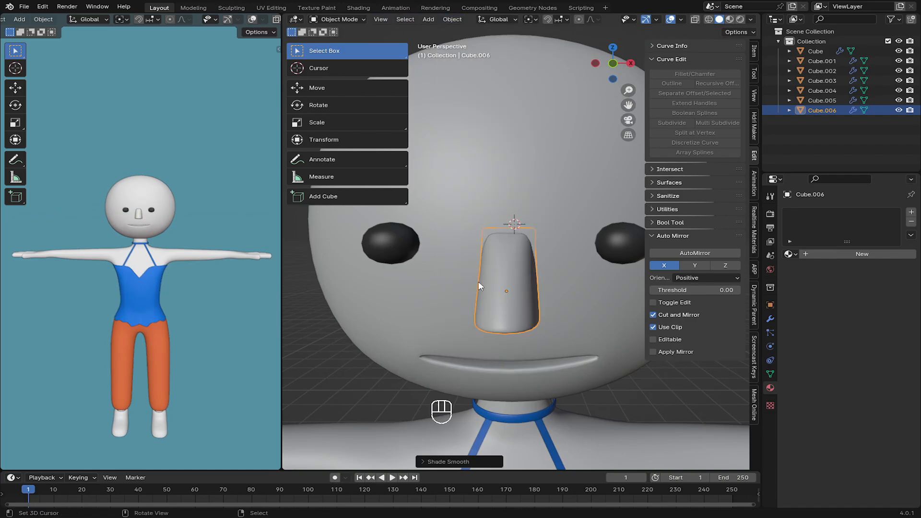
pyautogui.scroll(-4, 473, 252)
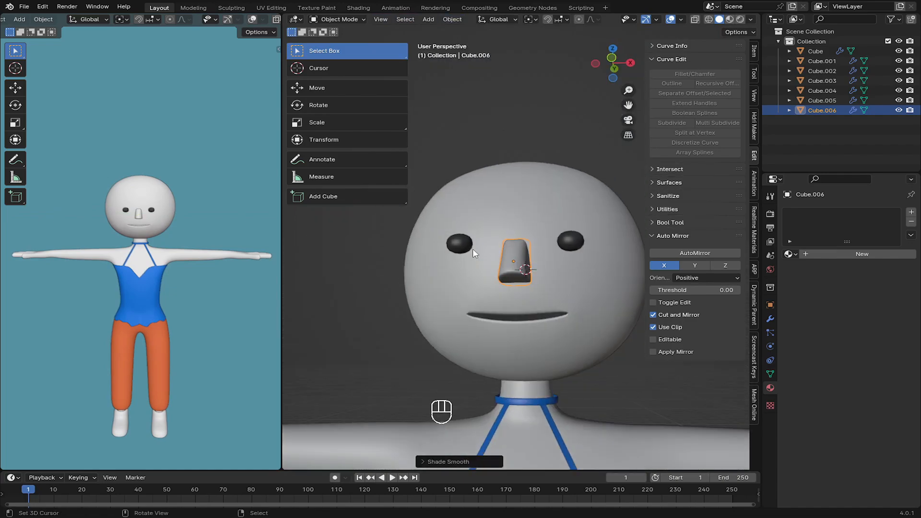
# Step: Duplicate the eyes in front view and move the copy's mesh up along Z above them as eyebrows
pyautogui.press('KP_1')
pyautogui.scroll(3, 473, 249)
pyautogui.click(629, 248)
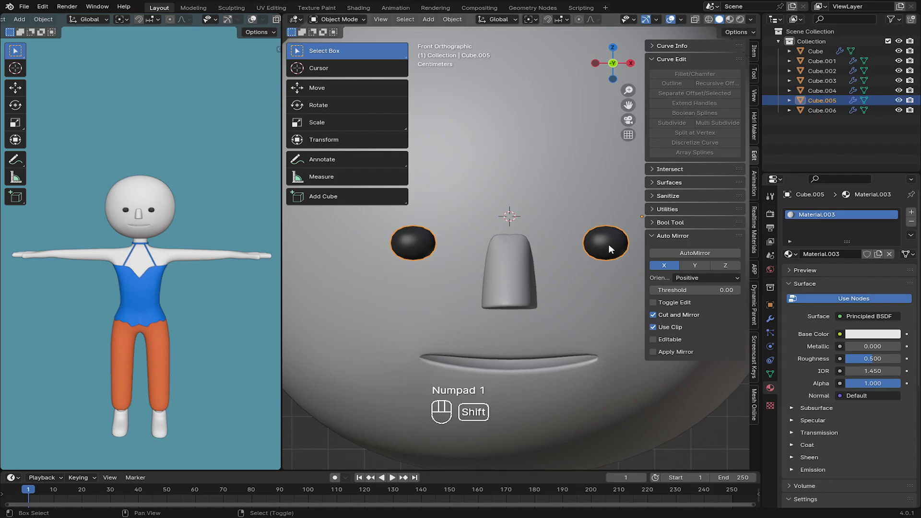
pyautogui.keyDown('shift'); pyautogui.moveTo(608, 243); pyautogui.dragTo(583, 257, button='middle'); pyautogui.keyUp('shift')
pyautogui.hotkey('shift', 'd')
pyautogui.rightClick(584, 236)
pyautogui.press('Tab')
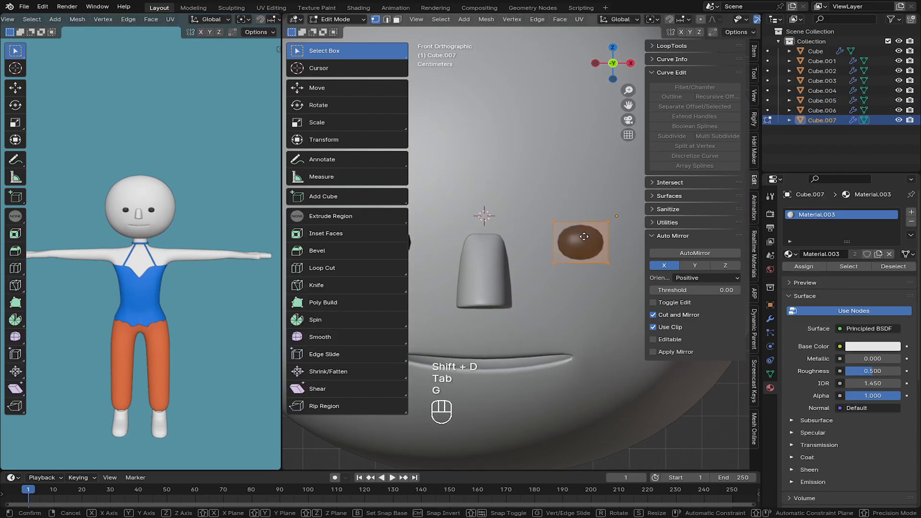
pyautogui.press('g')
pyautogui.press('z')
pyautogui.click(592, 154)
# Step: Stretch the eyebrow mesh along X and scale it down uniformly into a small flat oval
pyautogui.press('s')
pyautogui.press('x')
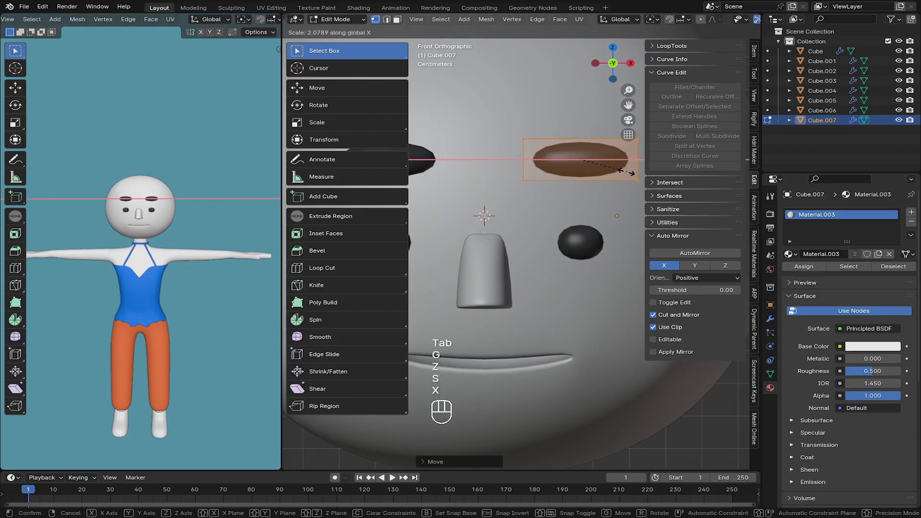
pyautogui.click(616, 168)
pyautogui.press('s')
pyautogui.click(604, 171)
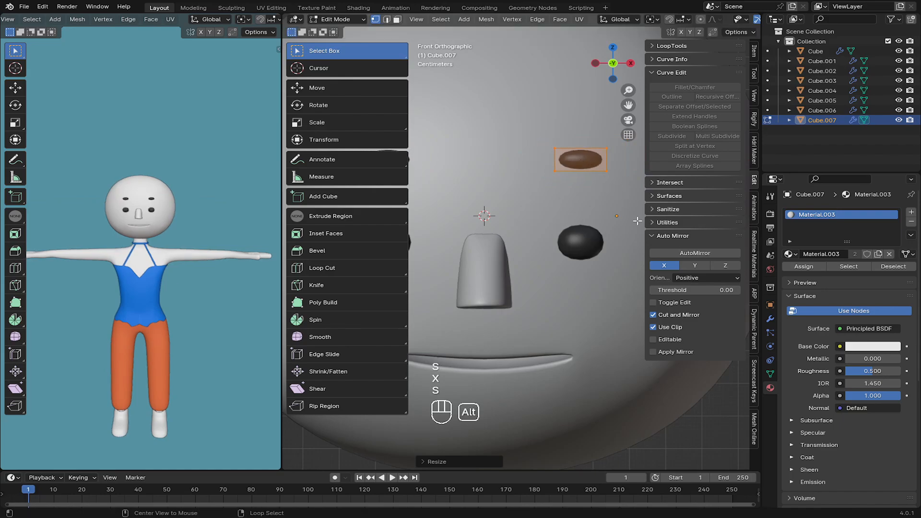
# Step: Thin the eyebrow with Shrink/Fatten and widen it along X
pyautogui.hotkey('alt', 's')
pyautogui.click(611, 250)
pyautogui.press('s')
pyautogui.press('x')
pyautogui.click(619, 182)
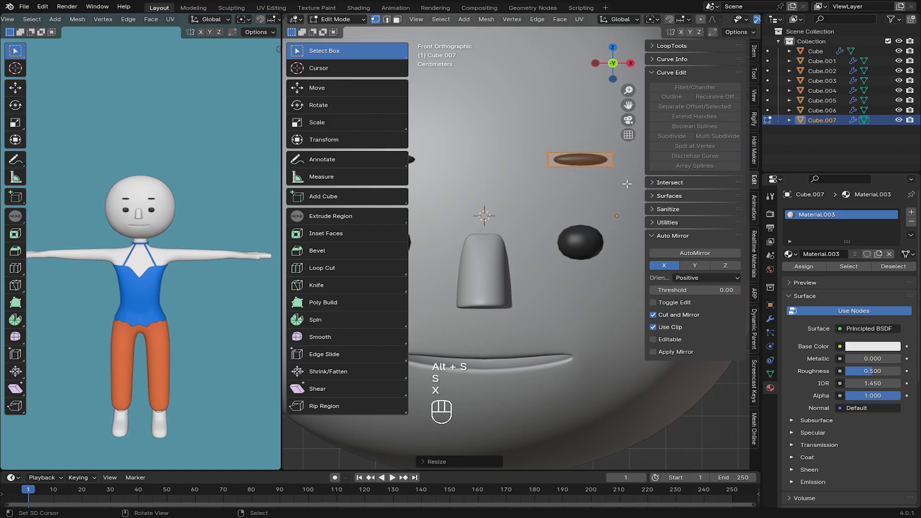
# Step: Lower the eyebrow along Z to just above the eye, hide the viewport's side regions and leave mesh editing
pyautogui.press('g')
pyautogui.press('z')
pyautogui.click(619, 224)
pyautogui.press('n')
pyautogui.press('t')
pyautogui.scroll(-4, 485, 226)
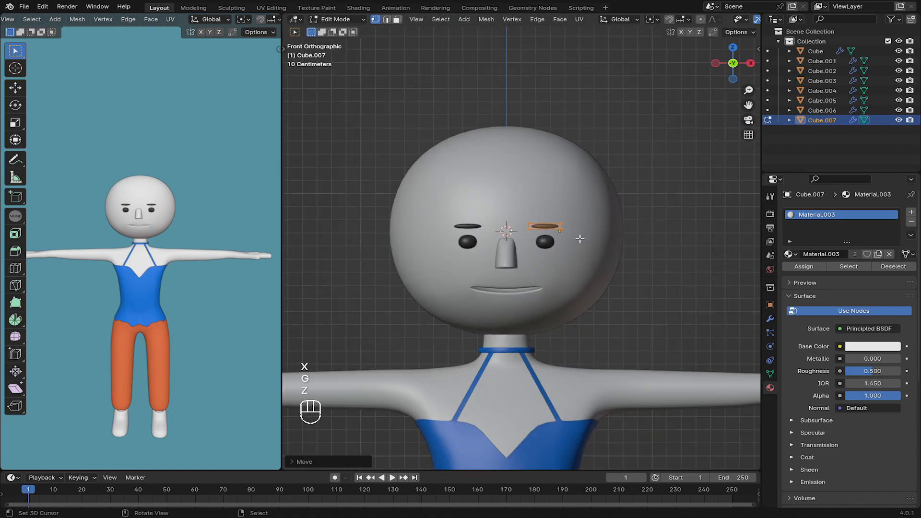
pyautogui.scroll(2, 484, 225)
pyautogui.press('Tab')
# Step: Move the eyes and eyebrows together slightly down the face along Z
pyautogui.scroll(-2, 528, 240)
pyautogui.keyDown('shift'); pyautogui.click(548, 247); pyautogui.keyUp('shift')
pyautogui.scroll(2, 549, 247)
pyautogui.press('g')
pyautogui.press('z')
# Step: Scale the nose slightly taller along its local Z axis
pyautogui.rightClick(502, 247)
pyautogui.press('s')
pyautogui.press('z')
pyautogui.press('z')
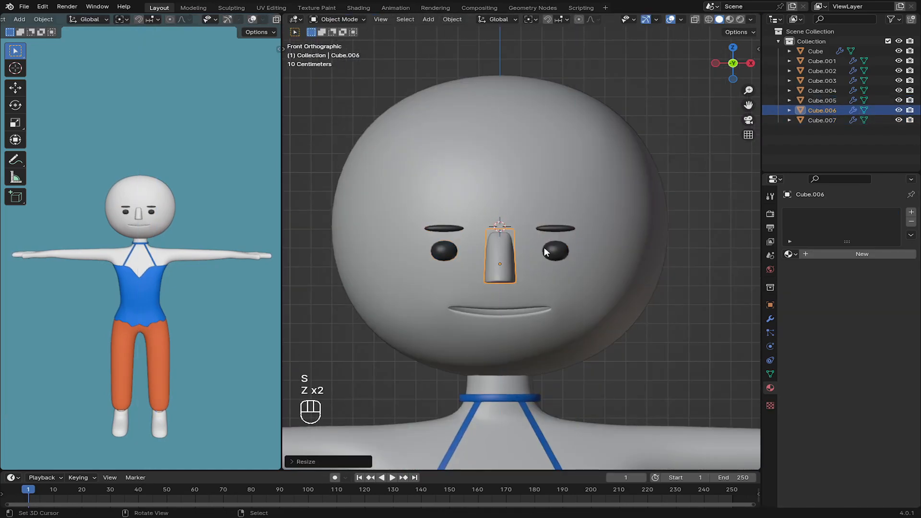
# Step: Spread the eyes and eyebrows farther apart along X and adjust their depth on the face along Y
pyautogui.rightClick(552, 250)
pyautogui.keyDown('shift'); pyautogui.rightClick(555, 230); pyautogui.keyUp('shift')
pyautogui.press('g')
pyautogui.press('x')
pyautogui.scroll(-2, 564, 240)
pyautogui.moveTo(564, 240); pyautogui.dragTo(589, 265, button='middle')
pyautogui.press('g')
pyautogui.press('y')
pyautogui.click(554, 262)
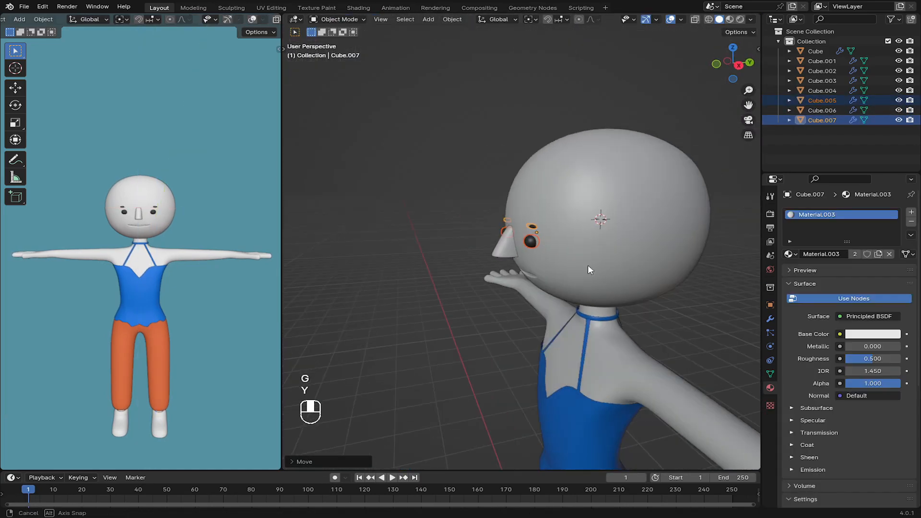
# Step: Edit the eyebrow mesh and move it to fit the surface of the head
pyautogui.scroll(5, 588, 265)
pyautogui.rightClick(561, 197)
pyautogui.rightClick(561, 198)
pyautogui.press('Tab')
pyautogui.press('g')
pyautogui.press('t')
pyautogui.click(552, 205)
# Step: Rotate the eyebrow about Z to follow the head's curve and move it along Y against the face
pyautogui.moveTo(547, 226); pyautogui.dragTo(577, 284, button='middle')
pyautogui.press('r')
pyautogui.press('x')
pyautogui.press('y')
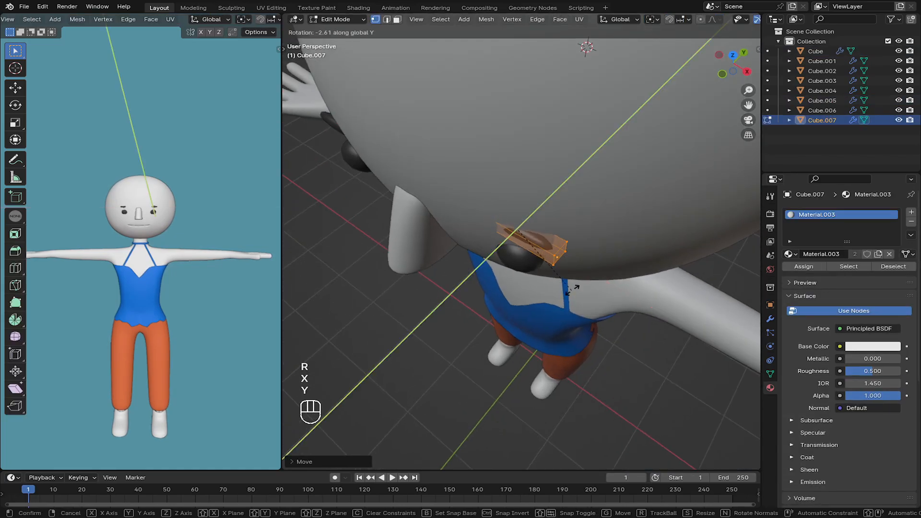
pyautogui.press('z')
pyautogui.click(579, 281)
pyautogui.press('g')
pyautogui.press('y')
pyautogui.click(576, 273)
pyautogui.press('Tab')
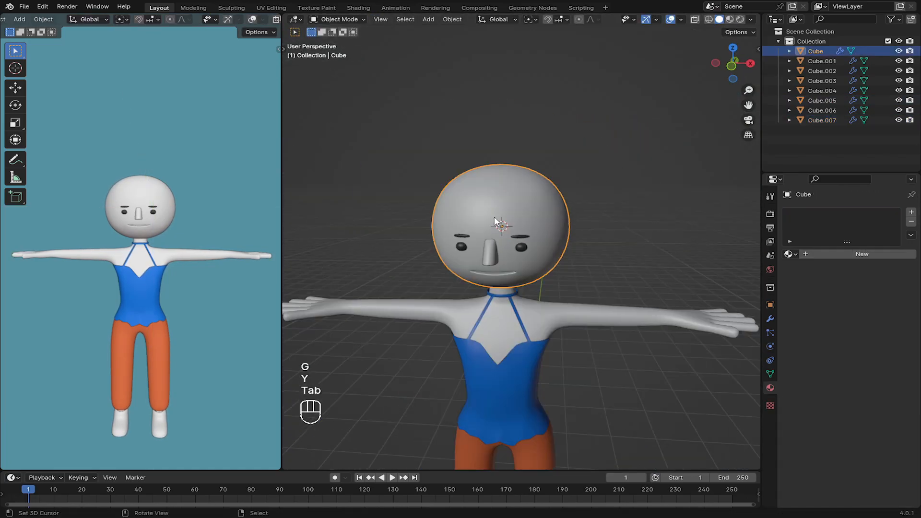
# Step: Add a cube at the head and move it along X to the character's side
pyautogui.hotkey('shift', 'a')
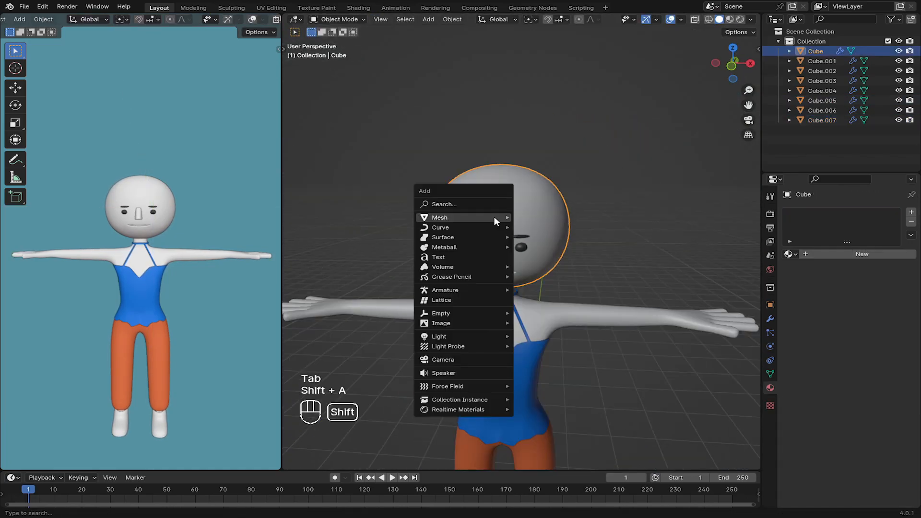
pyautogui.moveTo(501, 217)
pyautogui.click(538, 227)
pyautogui.scroll(-3, 504, 250)
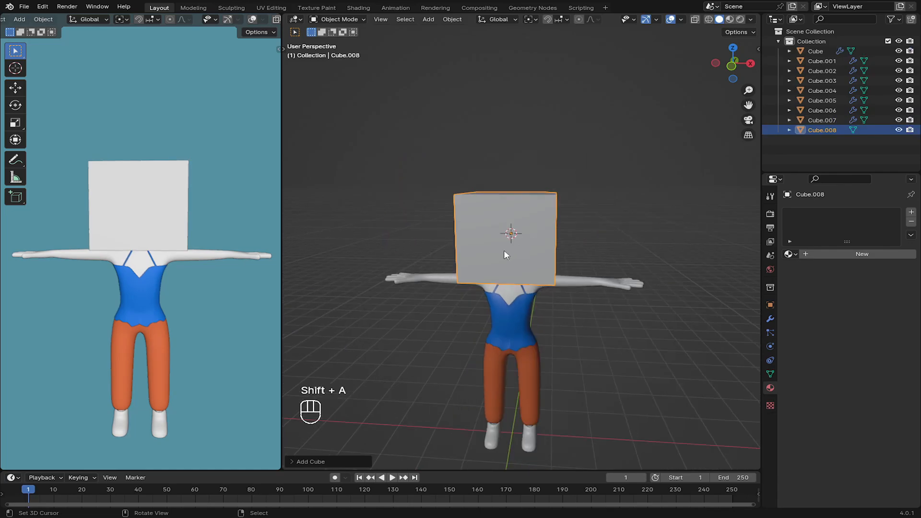
pyautogui.press('g')
pyautogui.press('x')
pyautogui.click(581, 255)
# Step: Scale the cube down to ear size and move it along X against the side of the head
pyautogui.press('s')
pyautogui.click(592, 243)
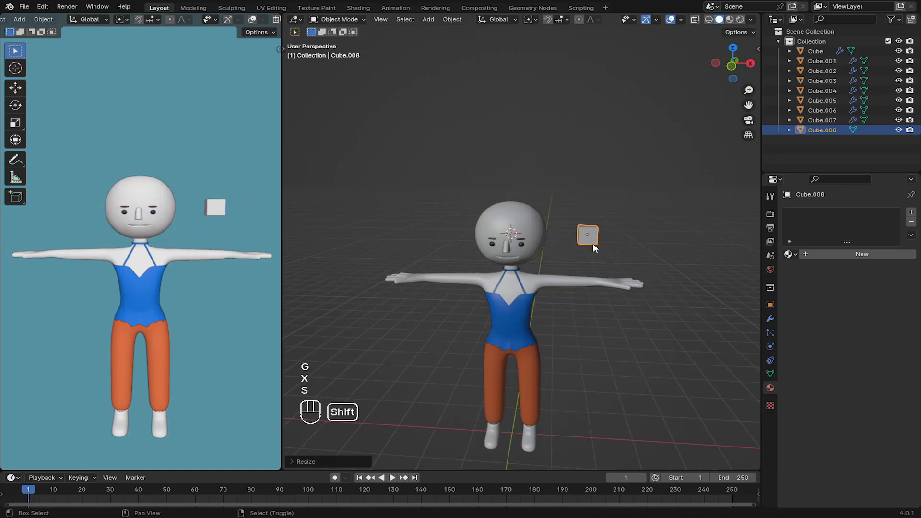
pyautogui.press('g')
pyautogui.press('x')
pyautogui.click(553, 242)
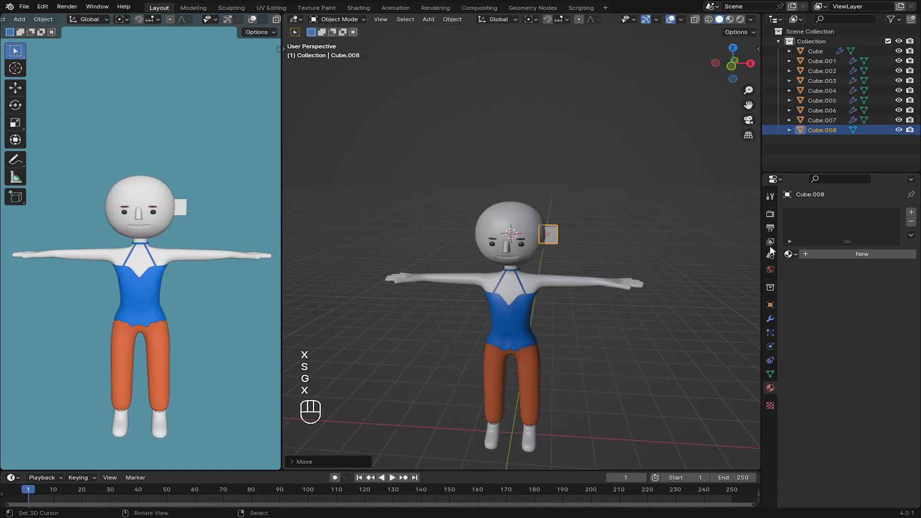
# Step: Give the ear cube a new material and add a Mirror modifier using the head as mirror object
pyautogui.click(819, 254)
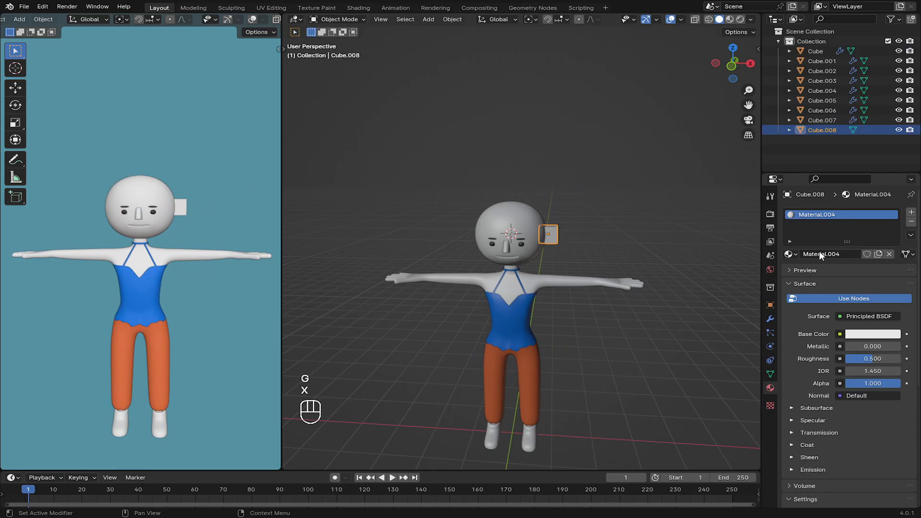
pyautogui.click(770, 319)
pyautogui.click(833, 211)
pyautogui.write('mi')
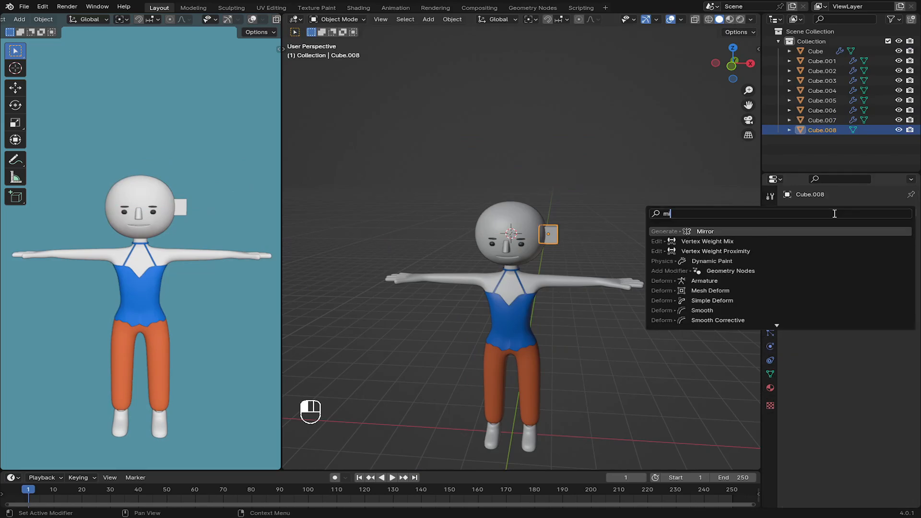
pyautogui.write('r')
pyautogui.press('Return')
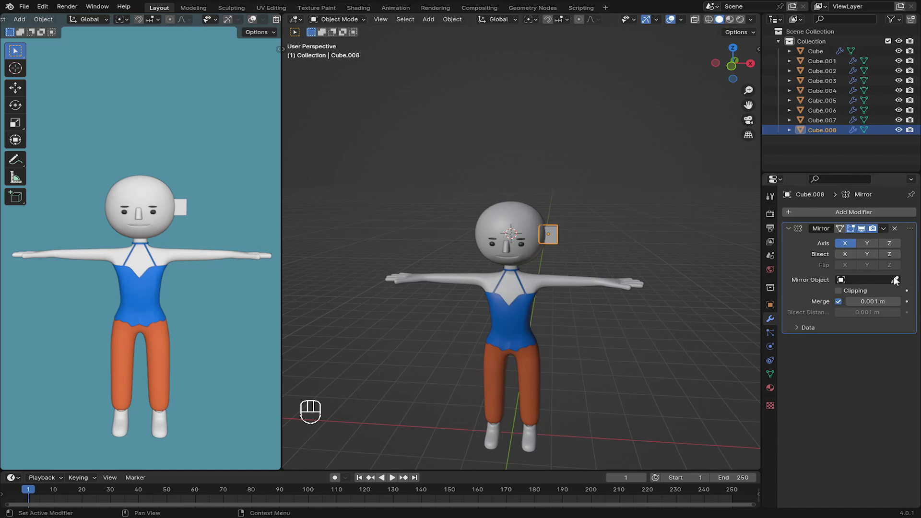
pyautogui.click(513, 234)
# Step: Flatten the ear block along Y to a scale of about 0.27
pyautogui.scroll(7, 510, 230)
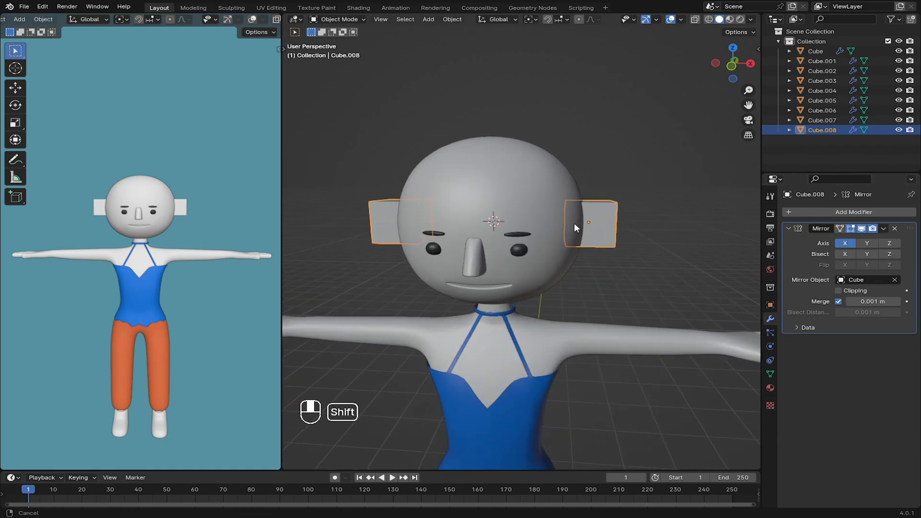
pyautogui.press('Tab')
pyautogui.moveTo(747, 226); pyautogui.dragTo(678, 269, button='middle')
pyautogui.press('s')
pyautogui.press('y')
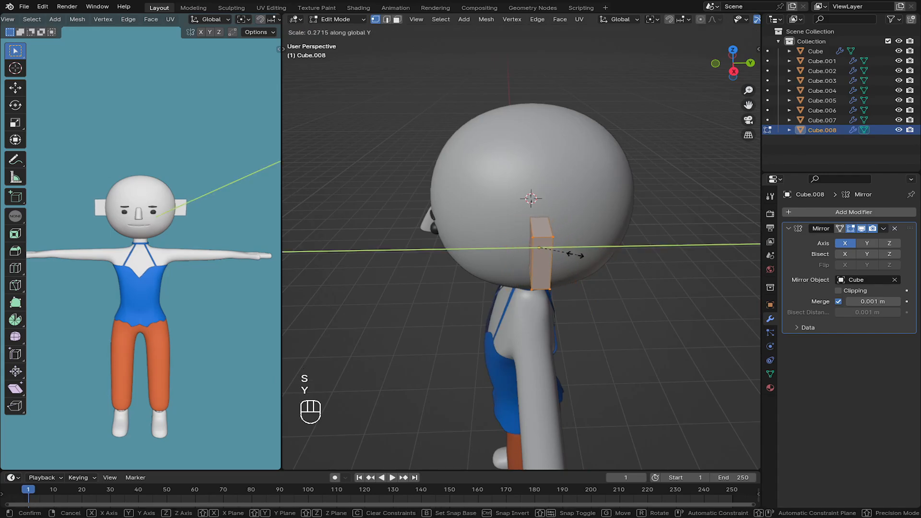
pyautogui.click(576, 255)
# Step: Scale the ear block down, stretch it along Z and thicken it along Y by a factor of about 2.8
pyautogui.moveTo(504, 261); pyautogui.dragTo(561, 244, button='middle')
pyautogui.press('s')
pyautogui.press('z')
pyautogui.click(582, 207)
pyautogui.press('s')
pyautogui.press('y')
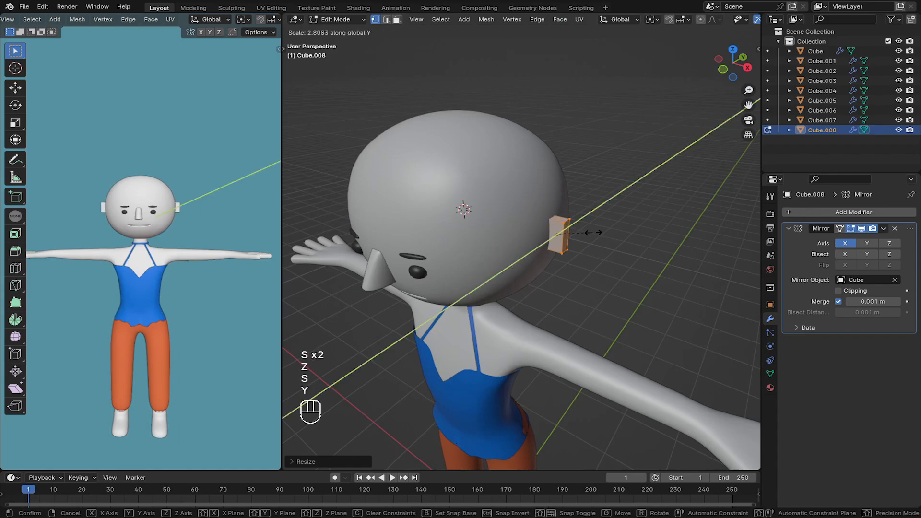
pyautogui.click(594, 232)
# Step: Move the ear block outward along X in front view and widen it along X by a factor of about 2
pyautogui.press('KP_1')
pyautogui.press('g')
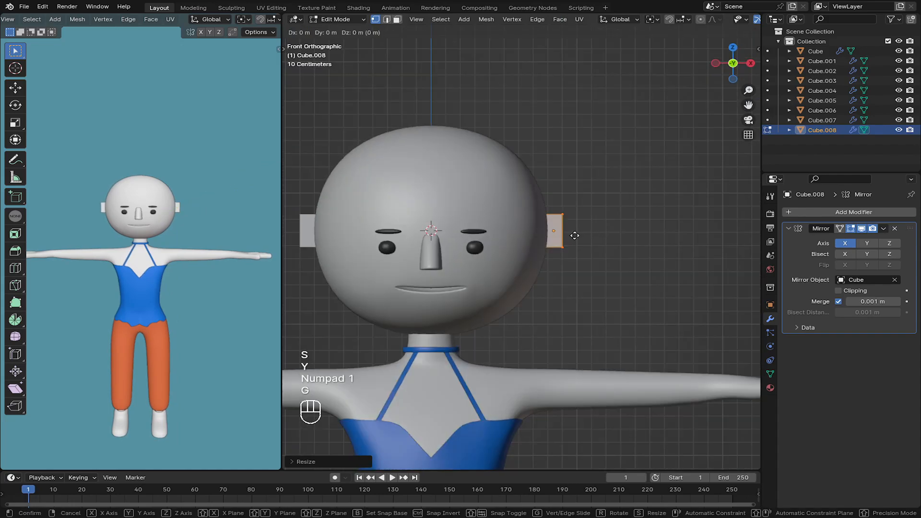
pyautogui.press('x')
pyautogui.click(589, 234)
pyautogui.press('s')
pyautogui.press('x')
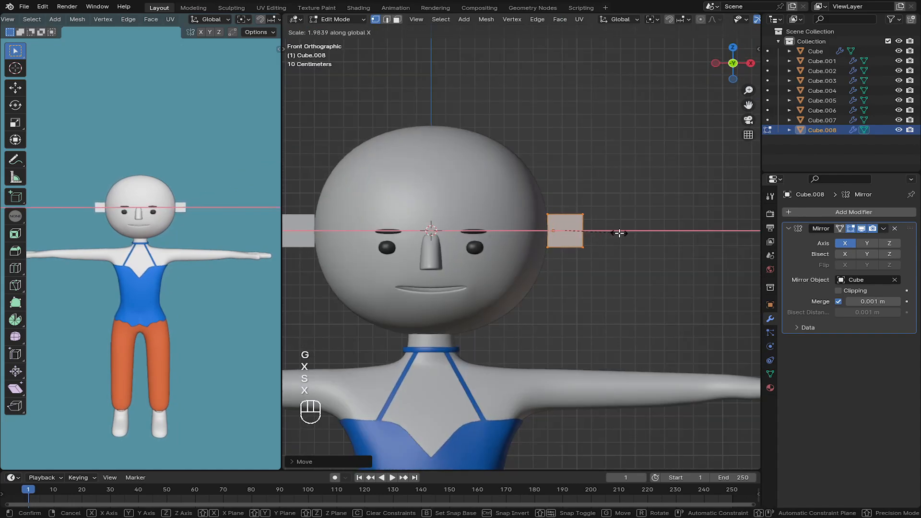
pyautogui.click(616, 233)
# Step: Lower the ear block along Z to eye level and move it along X into the head
pyautogui.press('g')
pyautogui.press('z')
pyautogui.click(587, 251)
pyautogui.press('g')
pyautogui.press('x')
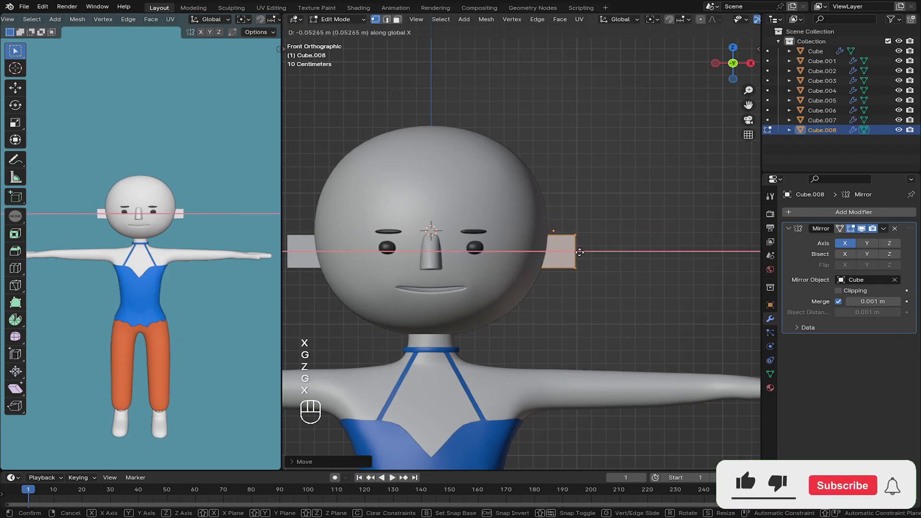
pyautogui.click(574, 252)
# Step: Inset the front face of the ear block
pyautogui.moveTo(574, 253); pyautogui.dragTo(532, 256, button='middle')
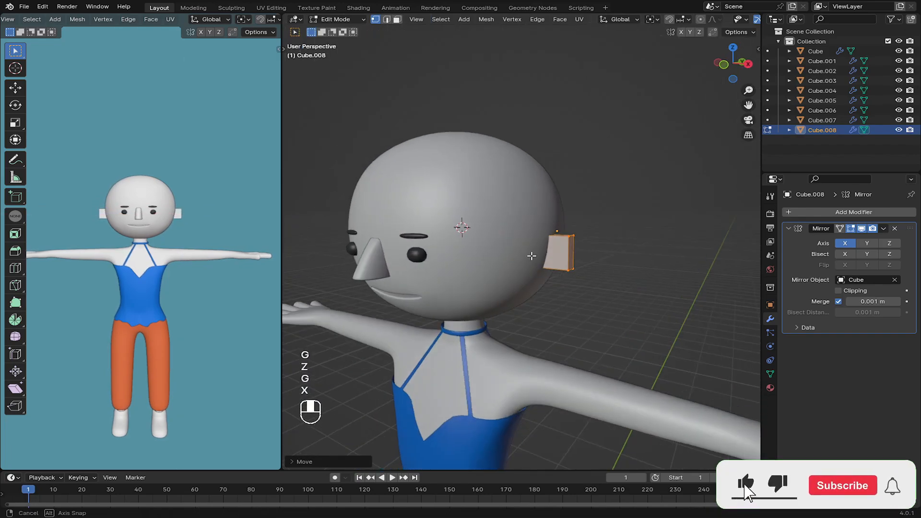
pyautogui.click(397, 20)
pyautogui.scroll(3, 531, 229)
pyautogui.click(600, 280)
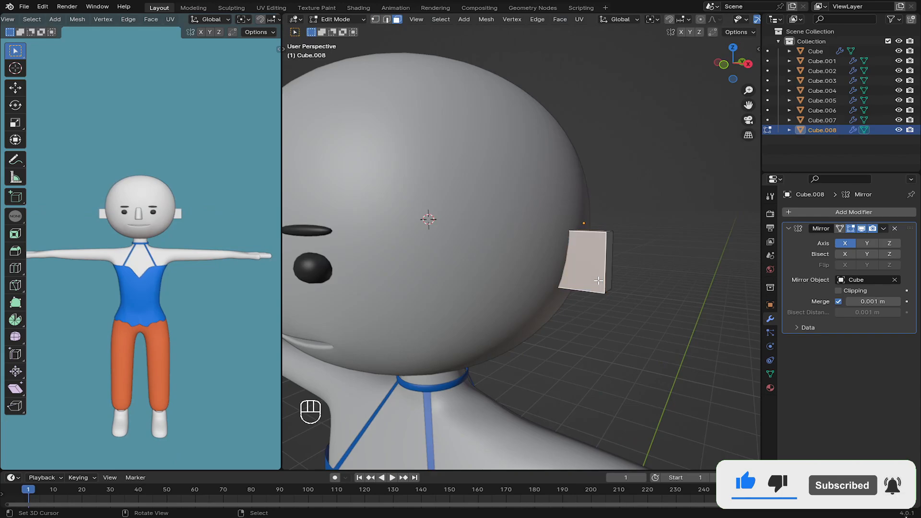
pyautogui.press('i')
pyautogui.click(629, 286)
# Step: Extrude the ear's inset face backward along Y to hollow out the ear
pyautogui.moveTo(628, 286); pyautogui.dragTo(575, 289, button='middle')
pyautogui.press('e')
pyautogui.press('x')
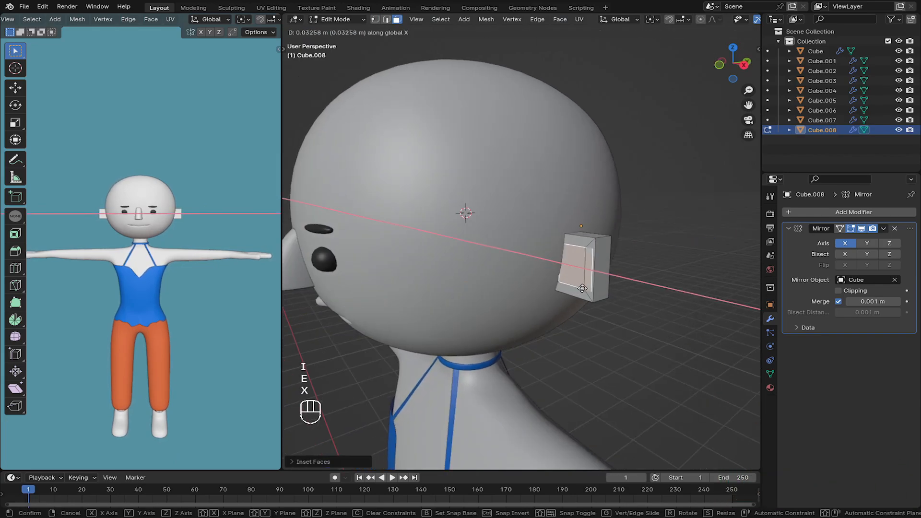
pyautogui.press('y')
pyautogui.click(588, 289)
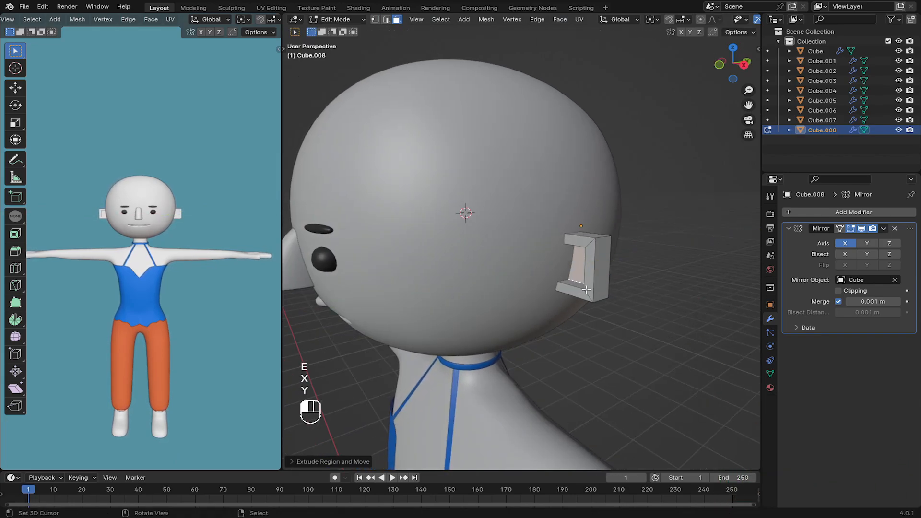
# Step: Leave mesh editing and add a level 2 Subdivision Surface modifier to the ears
pyautogui.moveTo(588, 289); pyautogui.dragTo(532, 264, button='middle')
pyautogui.press('Tab')
pyautogui.hotkey('ctrl', '2')
pyautogui.scroll(3, 603, 275)
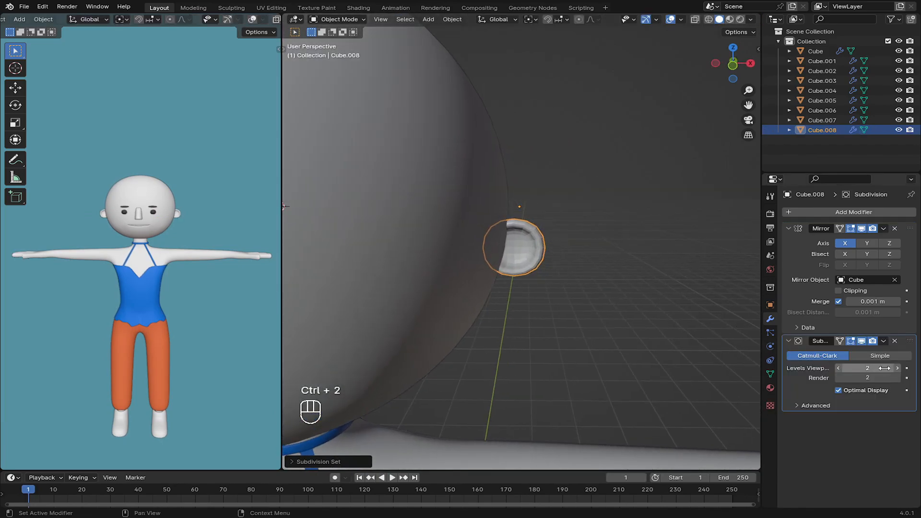
pyautogui.scroll(1, 543, 220)
pyautogui.moveTo(560, 224); pyautogui.dragTo(578, 208, button='middle')
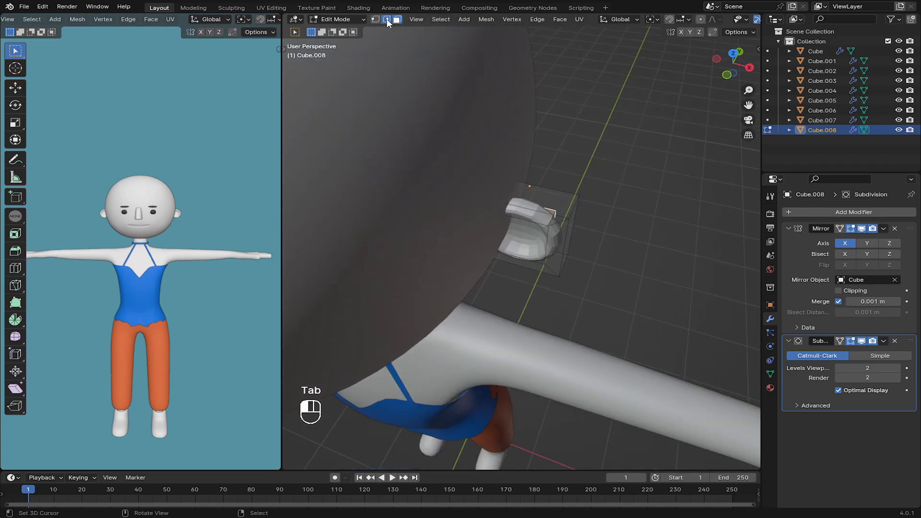
pyautogui.moveTo(574, 202)
pyautogui.mouseDown(button='middle')
pyautogui.moveTo(568, 208)
pyautogui.moveTo(578, 203)
pyautogui.mouseUp(button='middle')
pyautogui.press('f')
pyautogui.press('g')
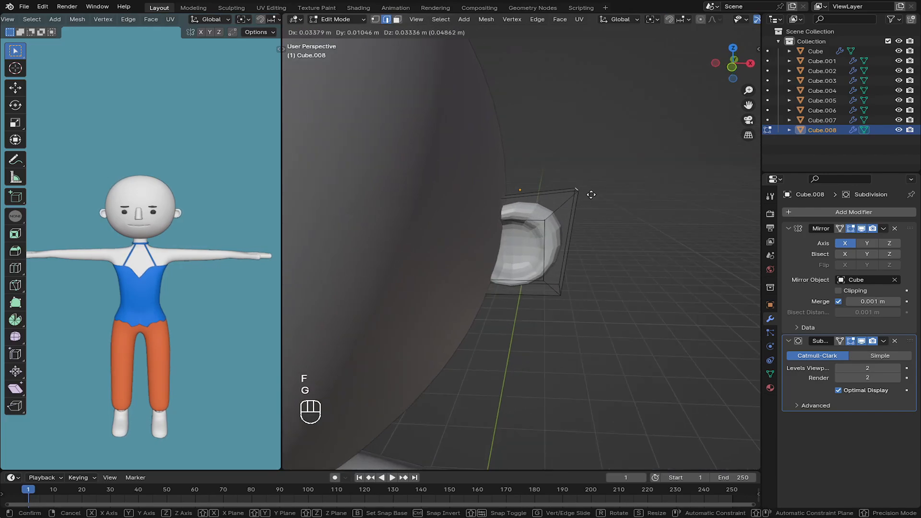
pyautogui.rightClick(606, 186)
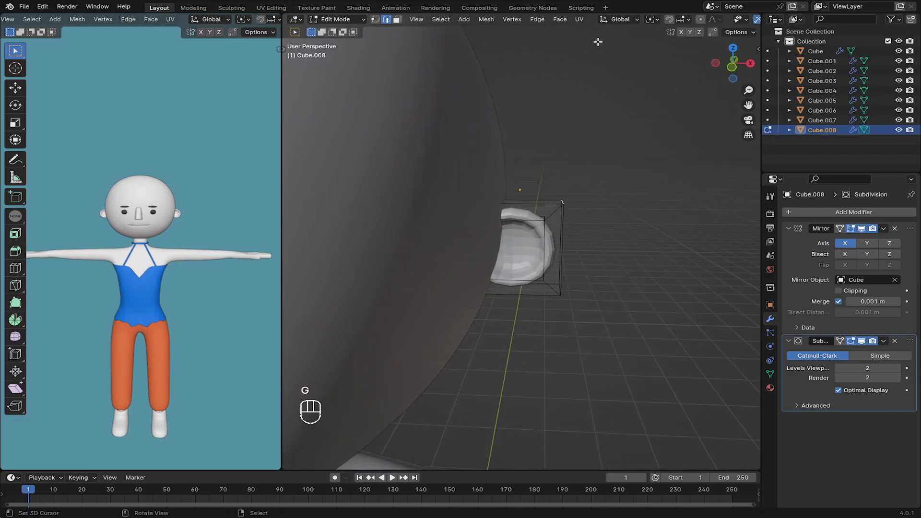
# Step: Pull the ear's upper outer corner up and outward with proportional editing in front view
pyautogui.press('g')
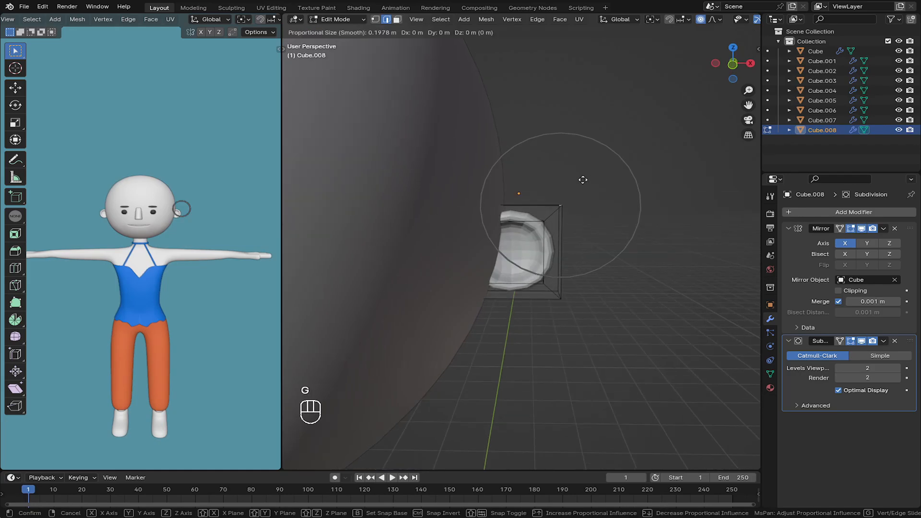
pyautogui.press('KP_1')
pyautogui.rightClick(582, 179)
pyautogui.press('KP_1')
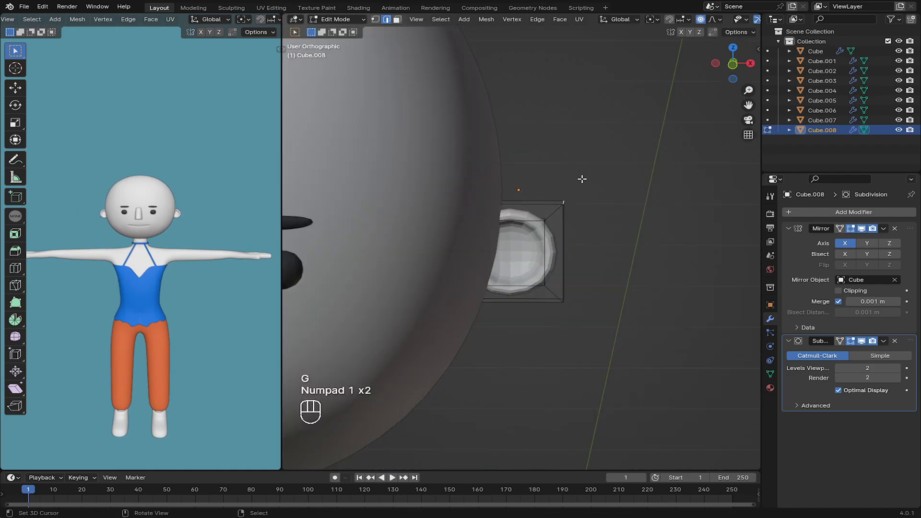
pyautogui.press('g')
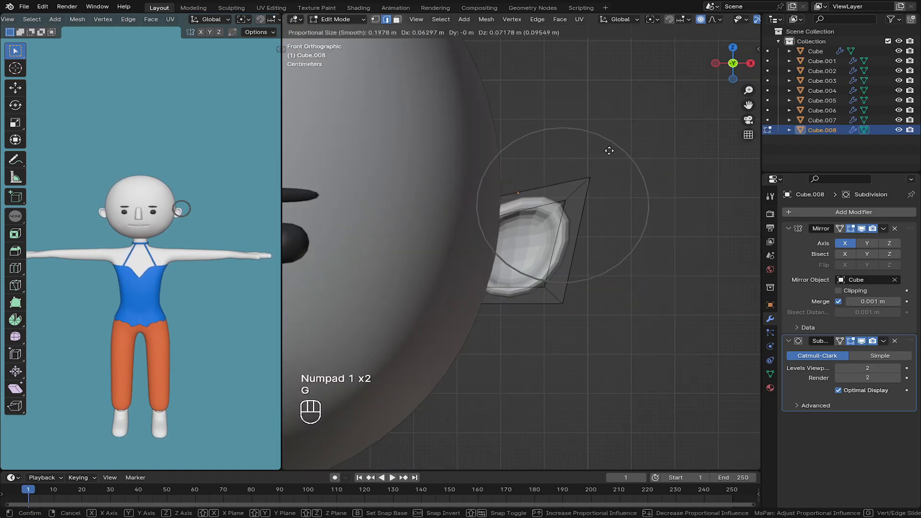
pyautogui.rightClick(595, 144)
# Step: Select the whole ear mesh and move it along X closer into the head
pyautogui.press('a')
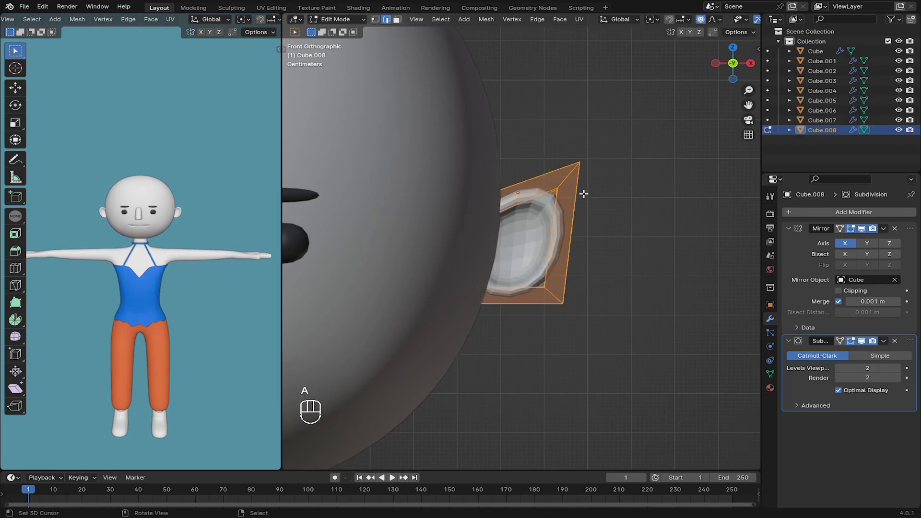
pyautogui.press('g')
pyautogui.press('x')
pyautogui.click(568, 222)
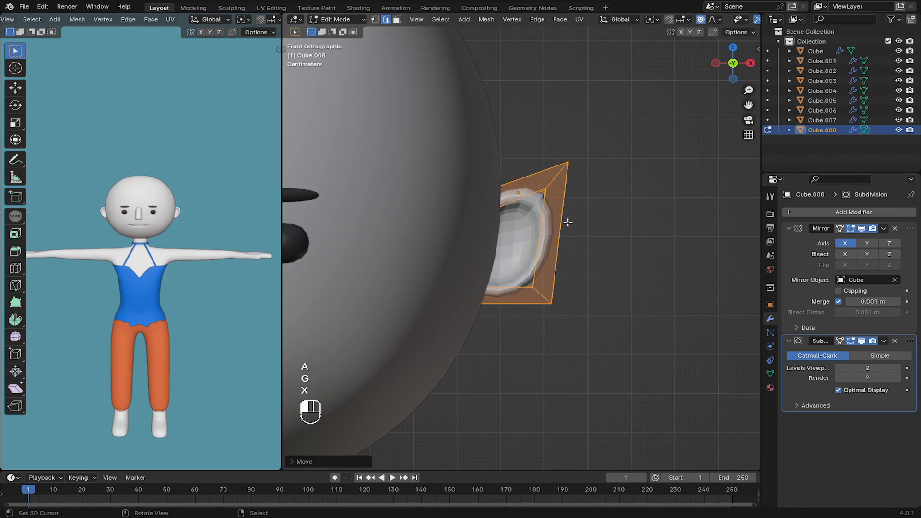
# Step: Leave mesh editing and shade the ears smooth
pyautogui.press('Tab')
pyautogui.click(453, 19)
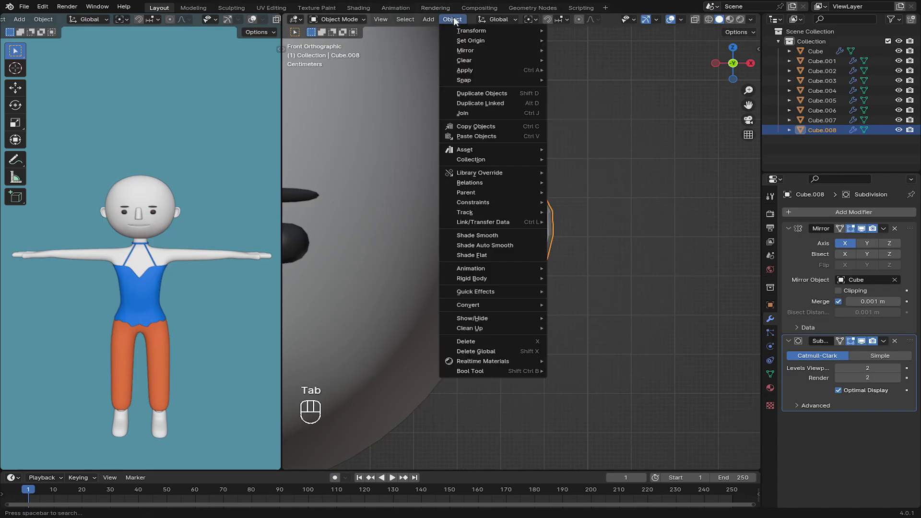
pyautogui.click(470, 234)
pyautogui.scroll(-8, 470, 230)
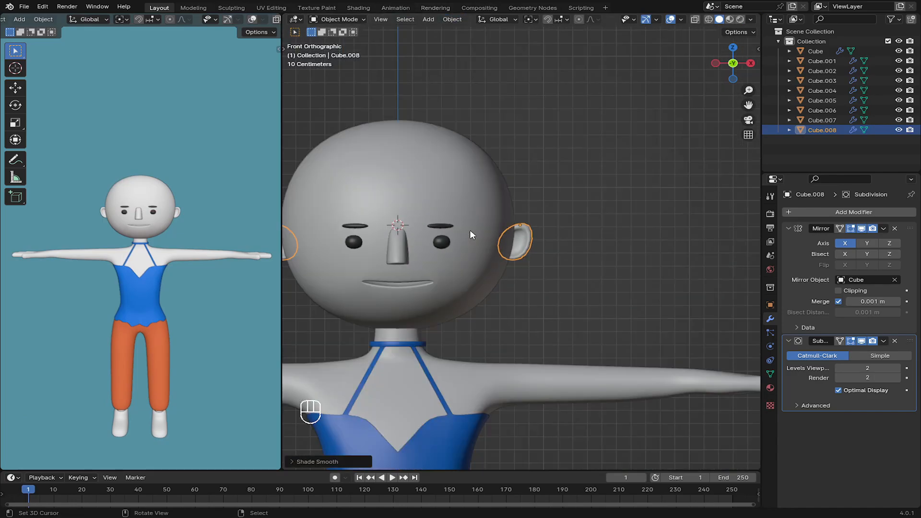
# Step: Edit the blue top's mesh with X-ray on and select all its faces from the waist down to the hem
pyautogui.keyDown('shift'); pyautogui.moveTo(140, 275); pyautogui.dragTo(147, 226, button='middle'); pyautogui.keyUp('shift')
pyautogui.keyDown('shift'); pyautogui.moveTo(461, 267); pyautogui.dragTo(464, 226, button='middle'); pyautogui.keyUp('shift')
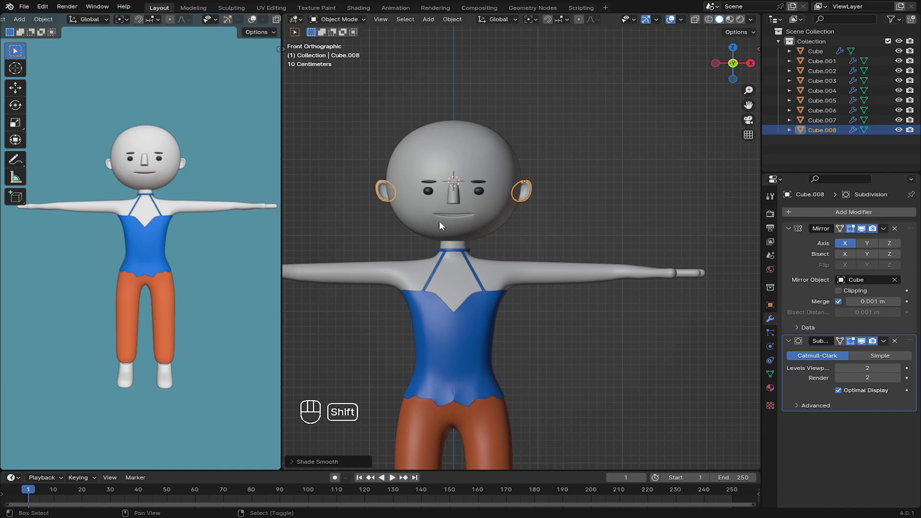
pyautogui.scroll(6, 456, 213)
pyautogui.keyDown('shift'); pyautogui.moveTo(450, 214); pyautogui.dragTo(521, 199, button='middle'); pyautogui.keyUp('shift')
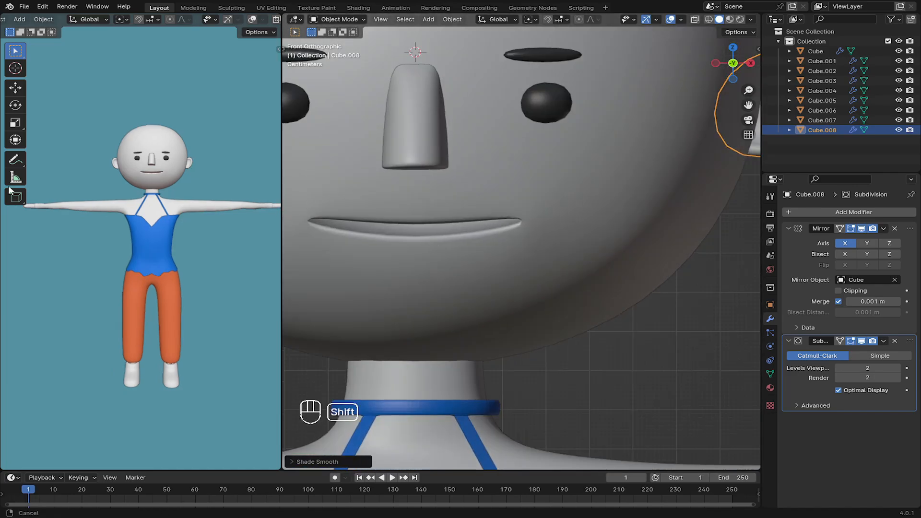
pyautogui.keyDown('shift'); pyautogui.moveTo(144, 202); pyautogui.dragTo(249, 199, button='middle'); pyautogui.keyUp('shift')
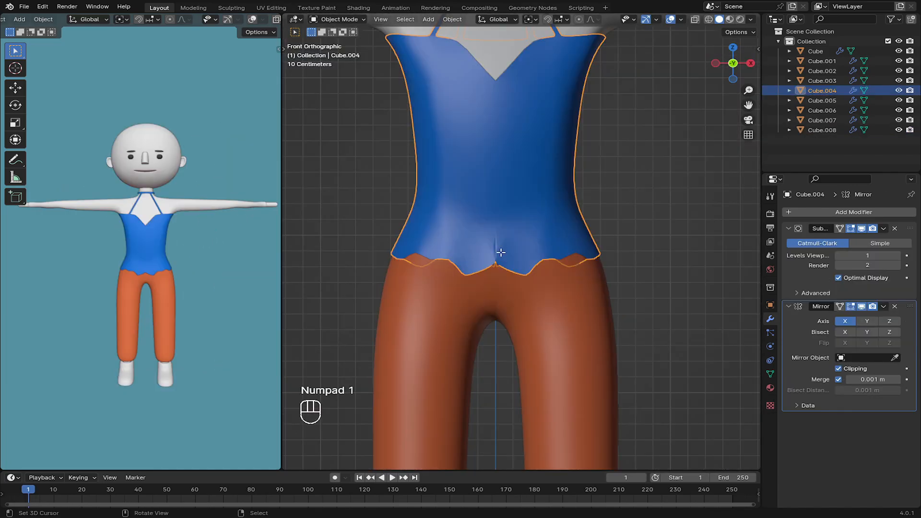
pyautogui.press('Tab')
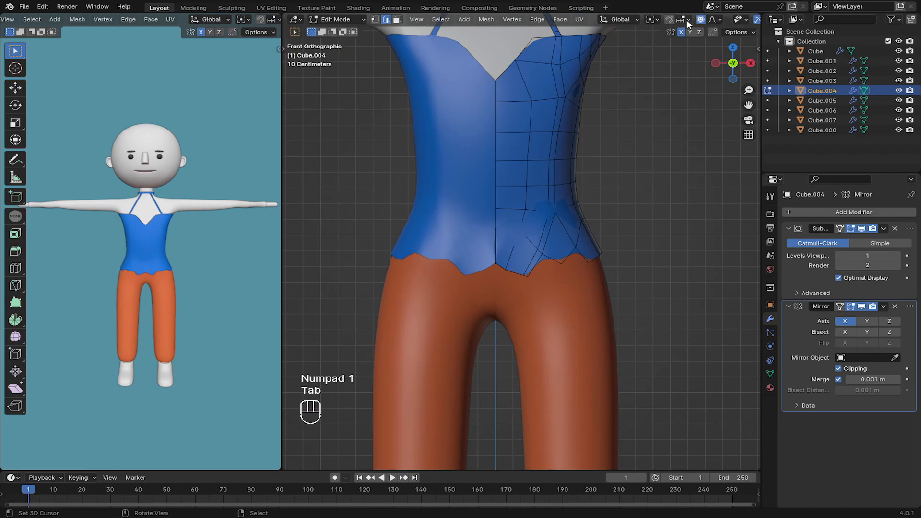
pyautogui.scroll(-5, 689, 24)
pyautogui.click(716, 19)
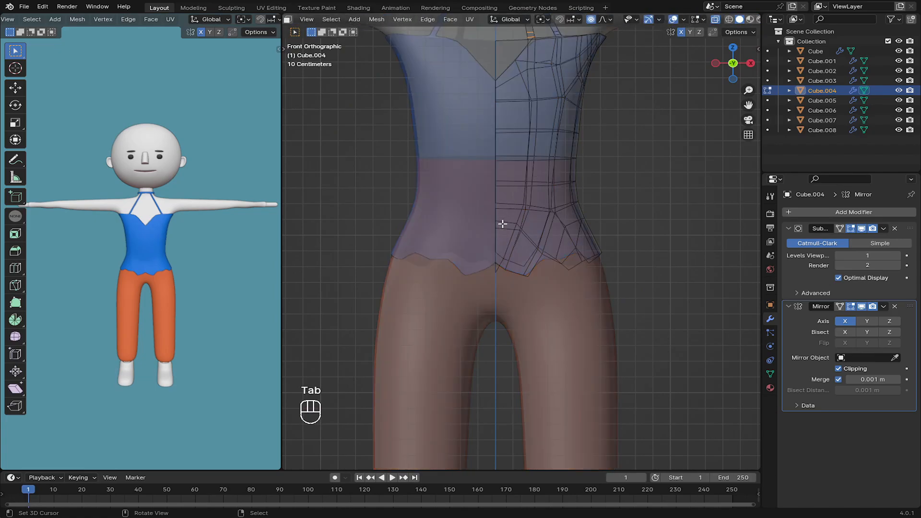
pyautogui.press('b')
pyautogui.moveTo(344, 193); pyautogui.dragTo(649, 339)
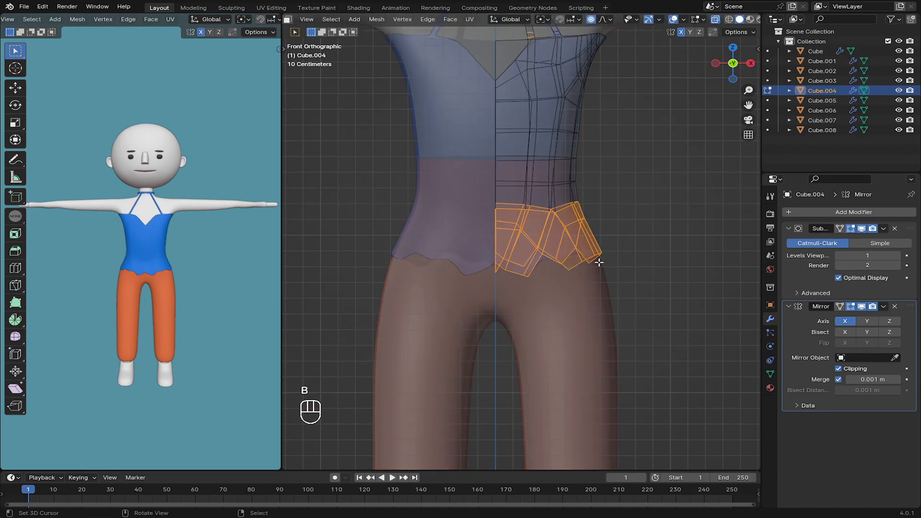
pyautogui.press('b')
pyautogui.moveTo(348, 134); pyautogui.dragTo(624, 313)
pyautogui.press('b')
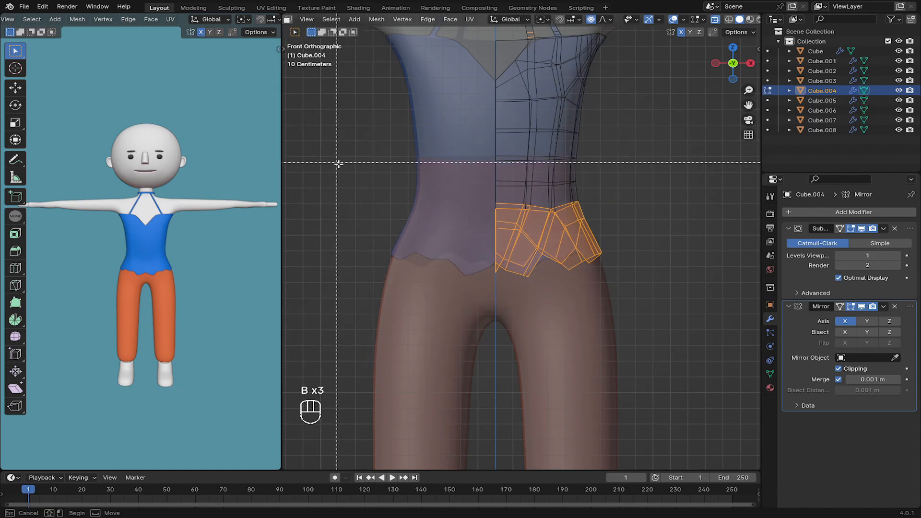
pyautogui.moveTo(338, 163); pyautogui.dragTo(588, 218)
# Step: Assign the selected lower faces to a new vertex group named "mask" and return to Object Mode
pyautogui.click(770, 375)
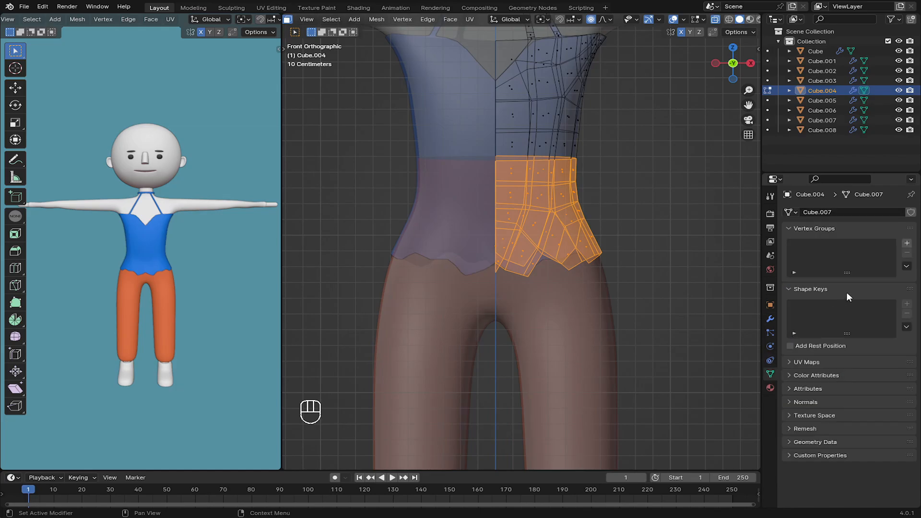
pyautogui.click(907, 244)
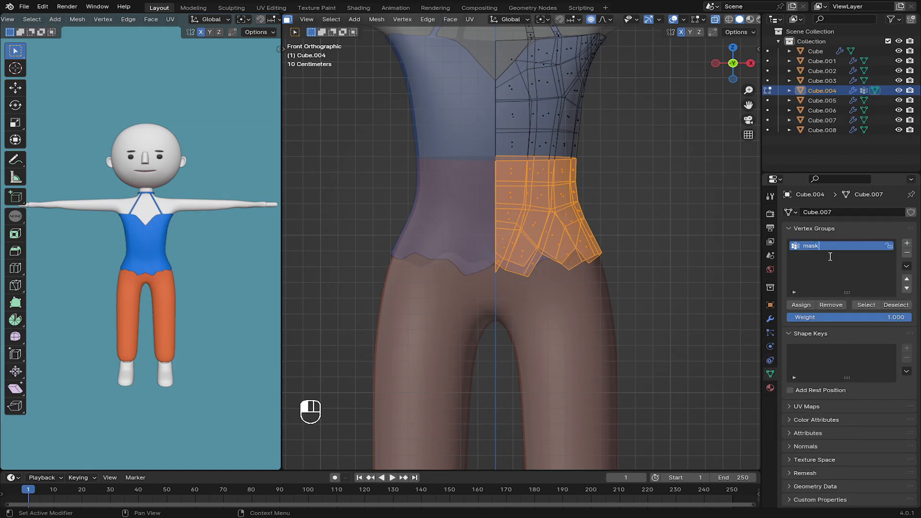
pyautogui.scroll(3, 312, 19)
pyautogui.click(318, 19)
pyautogui.click(324, 28)
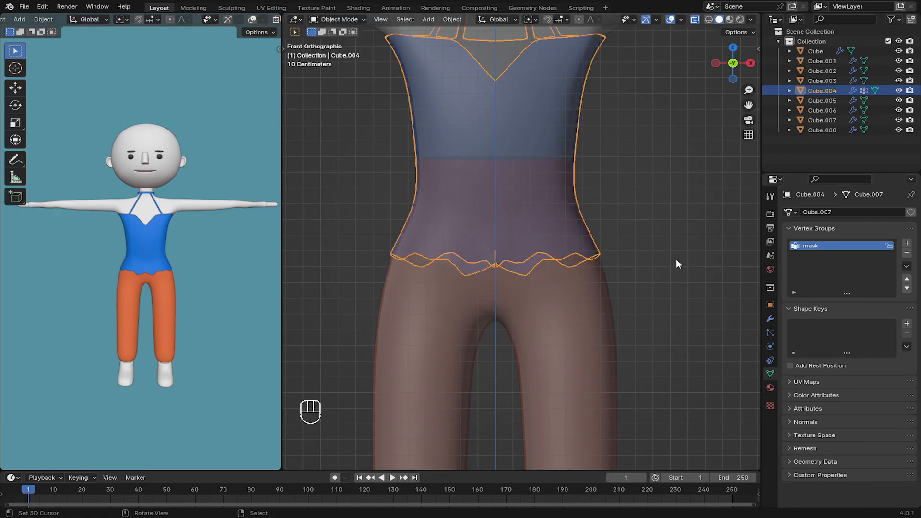
# Step: Add a Mask modifier to the blue top, using the "mask" vertex group inverted to hide the lower part
pyautogui.click(768, 319)
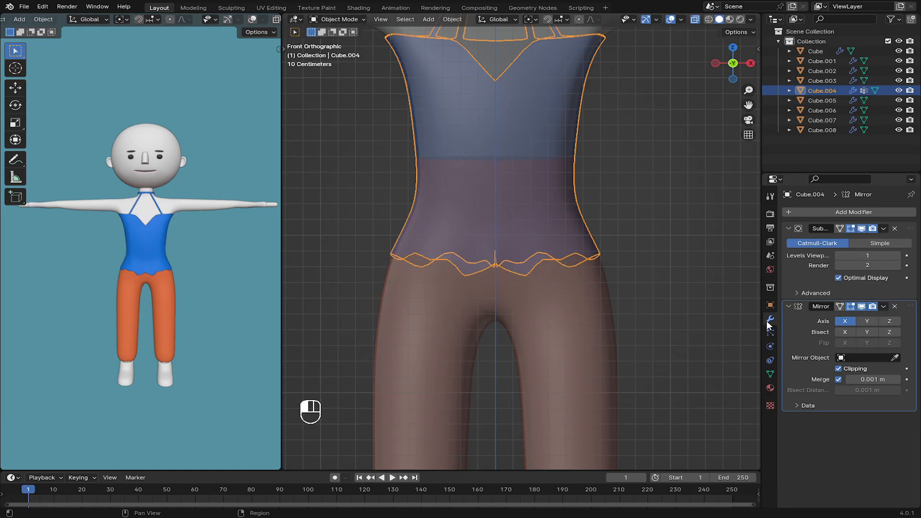
pyautogui.click(822, 214)
pyautogui.click(822, 214)
pyautogui.write('mas')
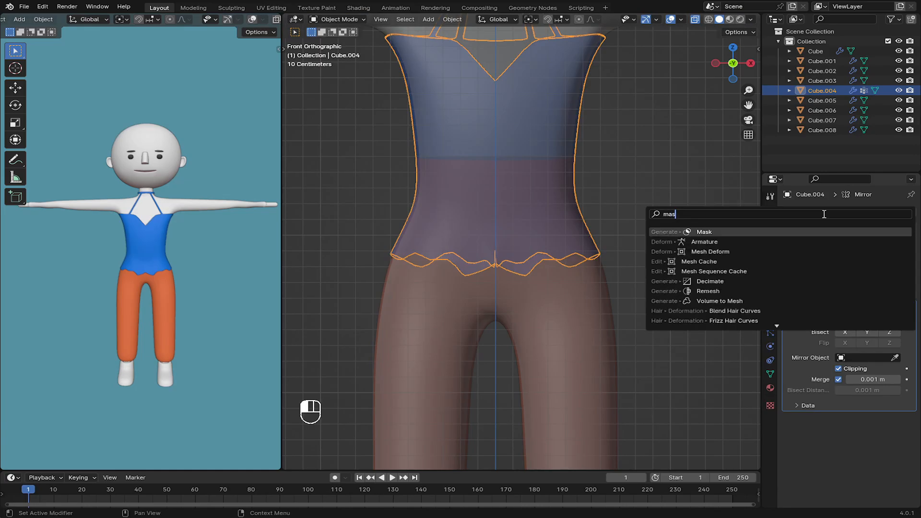
pyautogui.click(748, 232)
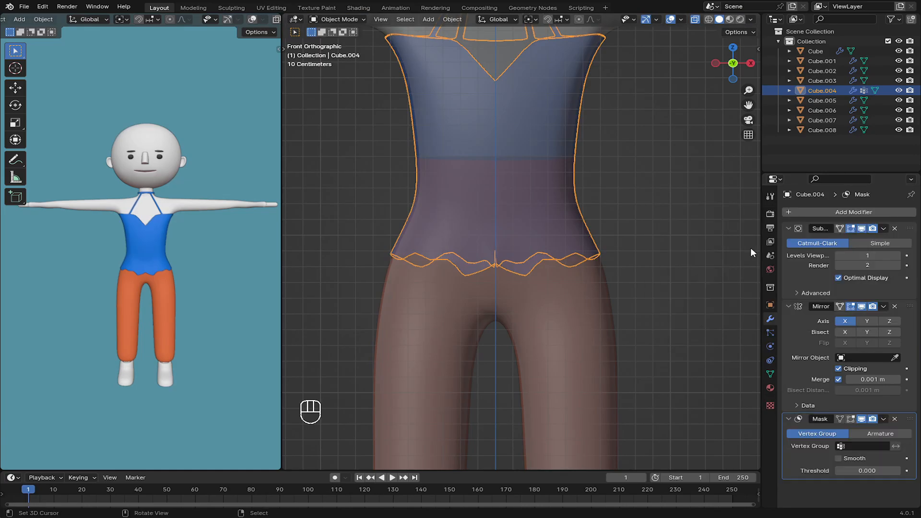
pyautogui.click(848, 442)
pyautogui.click(814, 344)
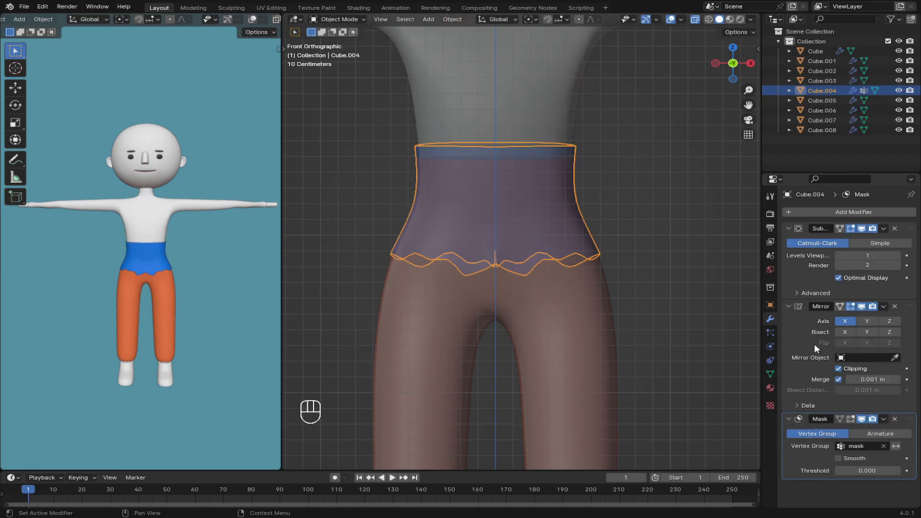
pyautogui.click(895, 446)
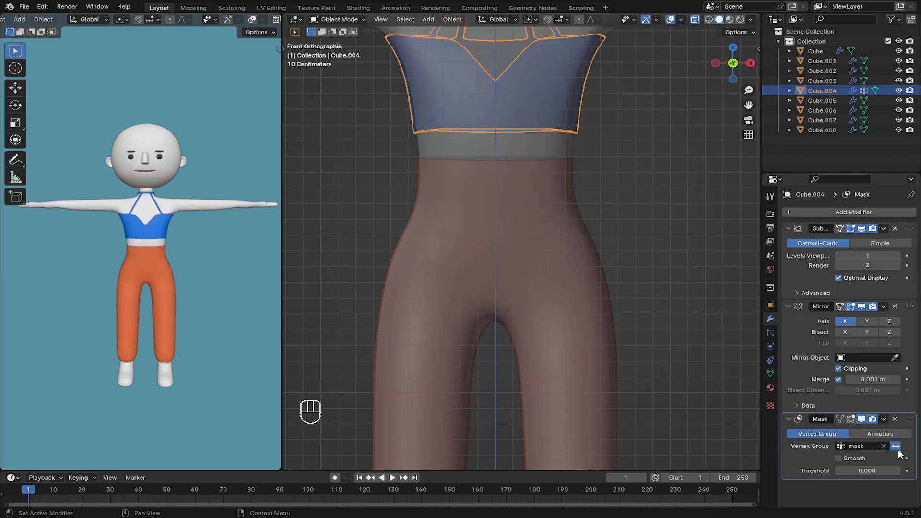
# Step: Check the shortened top from an angle and reopen its mesh for editing
pyautogui.scroll(4, 158, 242)
pyautogui.scroll(-3, 158, 286)
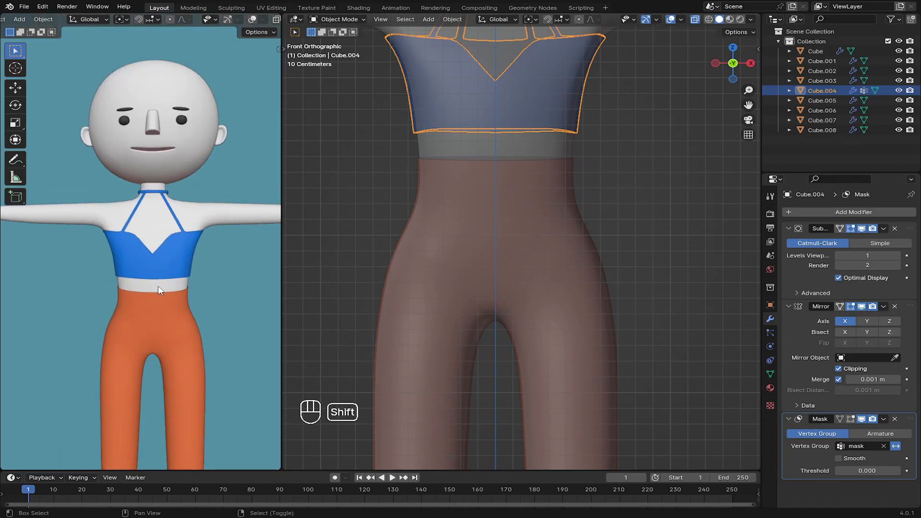
pyautogui.moveTo(158, 286); pyautogui.dragTo(254, 214, button='middle')
pyautogui.keyDown('shift'); pyautogui.moveTo(482, 150); pyautogui.dragTo(473, 203, button='middle'); pyautogui.keyUp('shift')
pyautogui.press('Tab')
pyautogui.press('Tab')
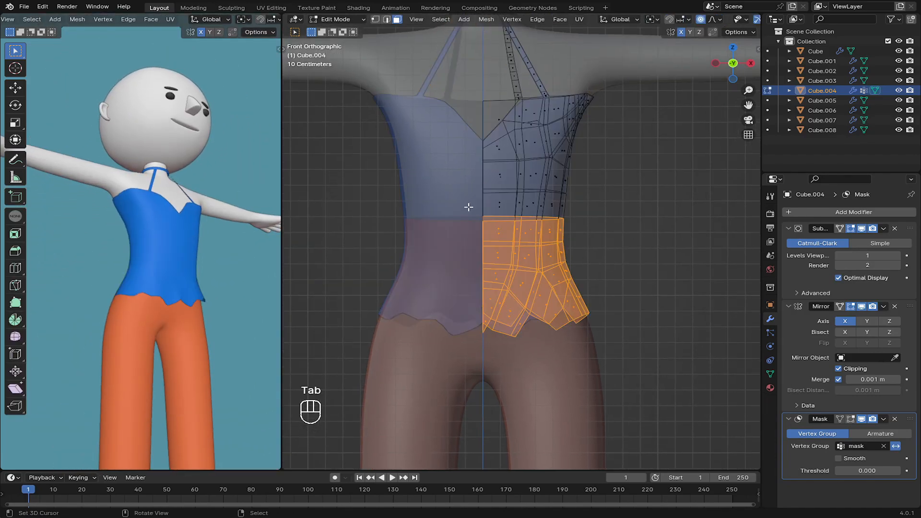
pyautogui.press('Tab')
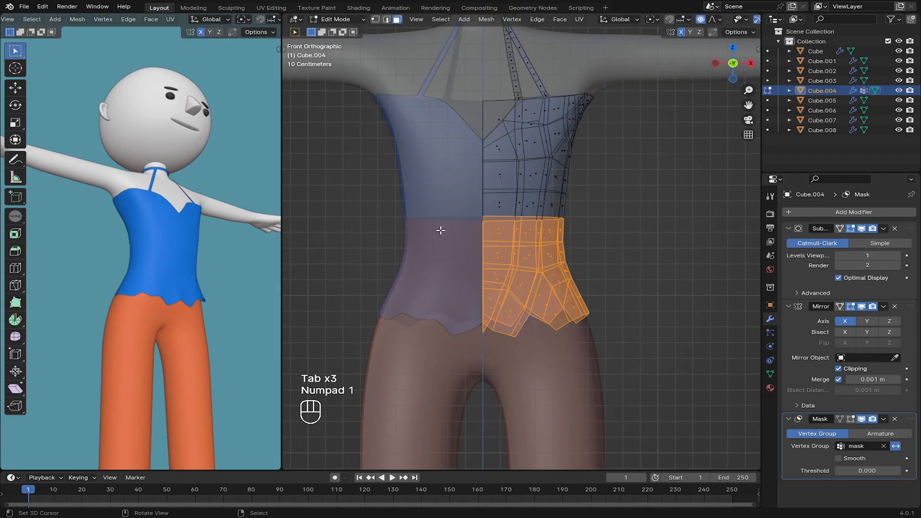
pyautogui.press('b')
pyautogui.moveTo(395, 165); pyautogui.dragTo(608, 252, button='middle')
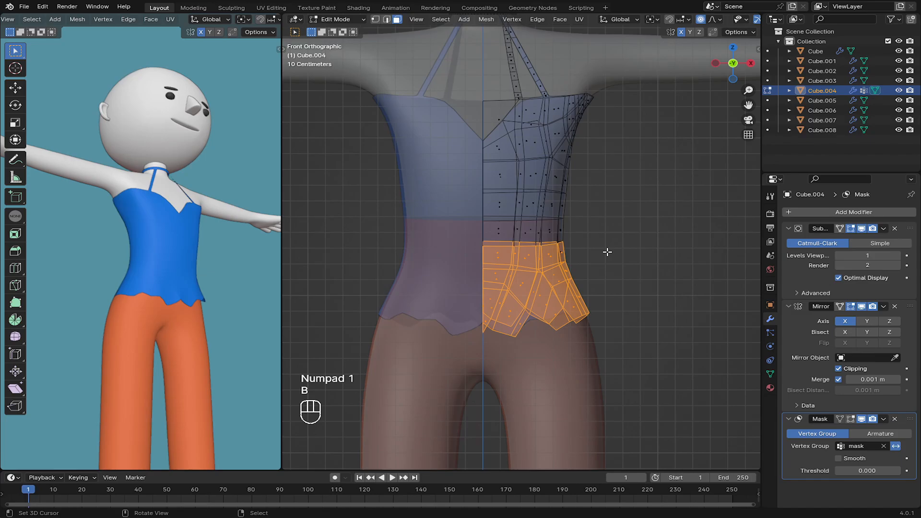
pyautogui.rightClick(576, 246)
pyautogui.rightClick(491, 235)
pyautogui.press('space')
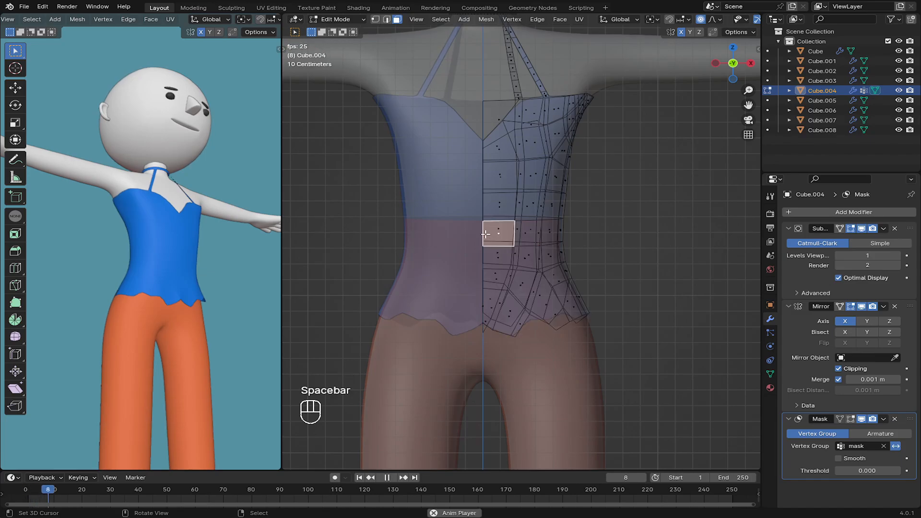
pyautogui.press('space')
# Step: Select the band of faces around the top's waist, remove it from the "mask" vertex group and leave mesh editing
pyautogui.press('b')
pyautogui.moveTo(411, 200); pyautogui.dragTo(599, 250)
pyautogui.click(771, 374)
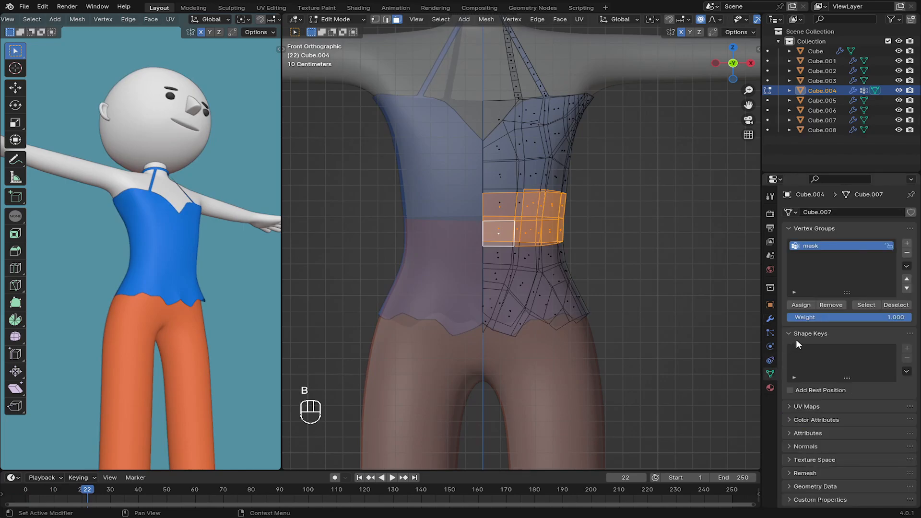
pyautogui.click(829, 305)
pyautogui.press('Tab')
# Step: Check that the top meets the trousers at the waist and turn off X-ray display
pyautogui.moveTo(158, 298); pyautogui.dragTo(45, 306)
pyautogui.moveTo(45, 307); pyautogui.dragTo(173, 291, button='middle')
pyautogui.scroll(-5, 580, 251)
pyautogui.press('Tab')
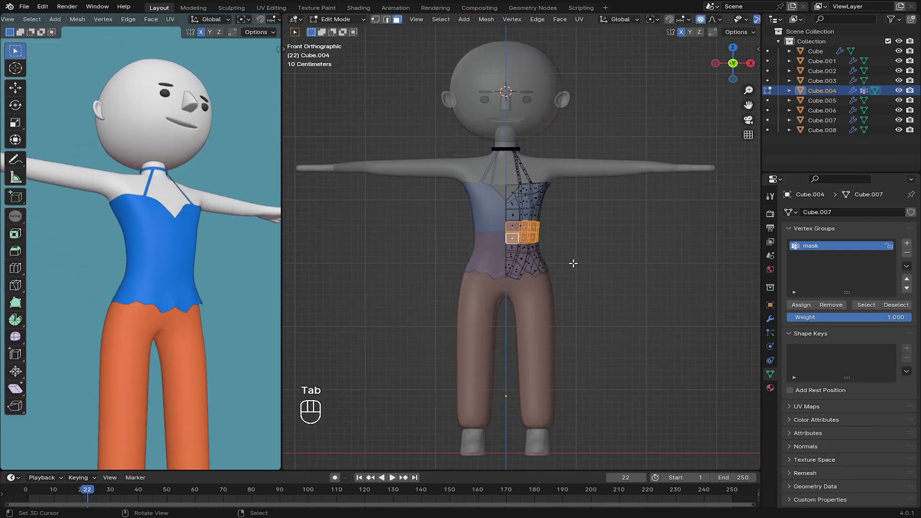
pyautogui.press('Tab')
pyautogui.click(696, 24)
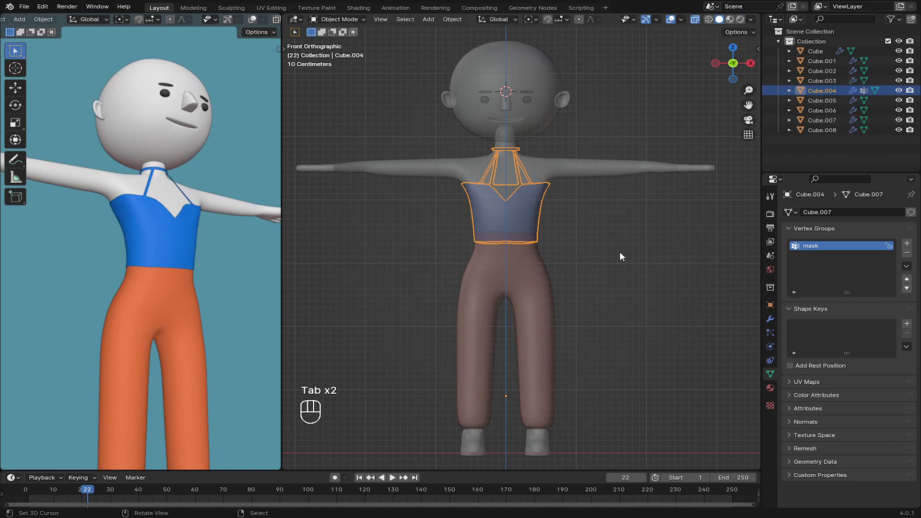
pyautogui.rightClick(619, 251)
pyautogui.click(697, 20)
# Step: Snap the 3D cursor to the world origin and add a mesh circle there
pyautogui.moveTo(608, 262); pyautogui.dragTo(574, 261, button='middle')
pyautogui.rightClick(527, 279)
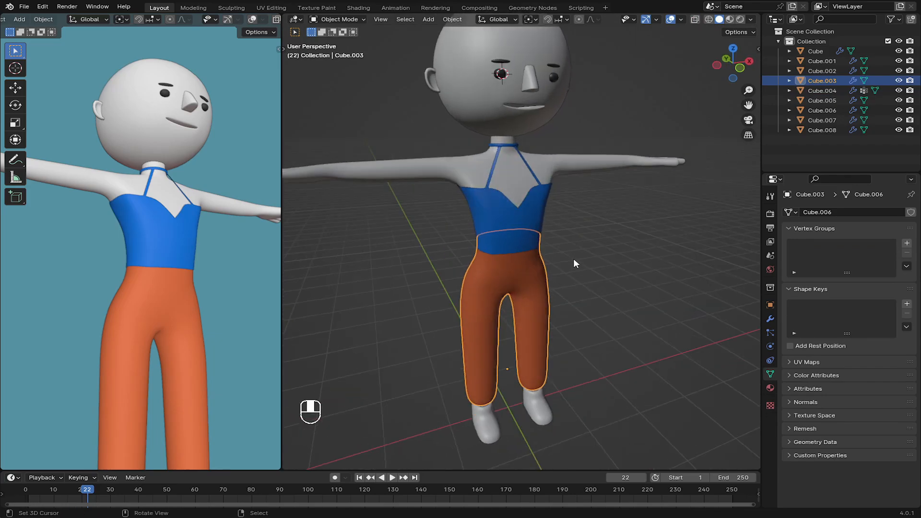
pyautogui.hotkey('shift', 's')
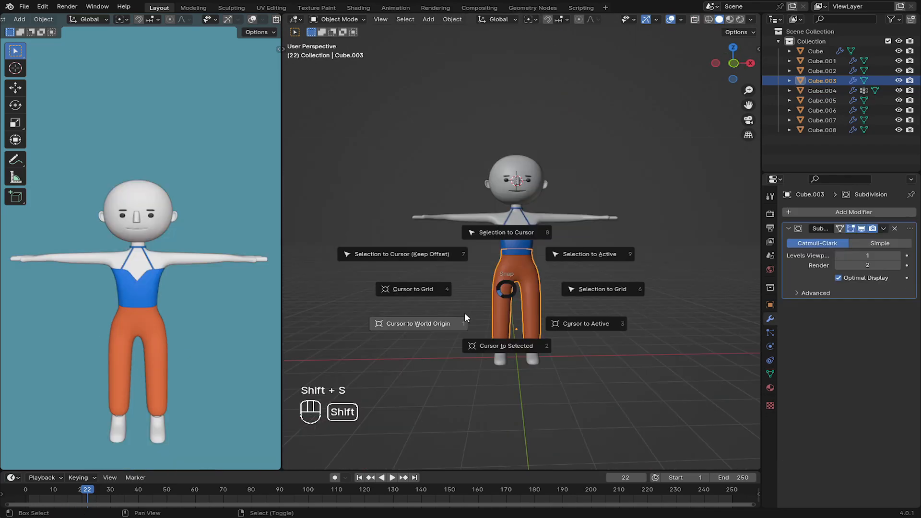
pyautogui.click(464, 313)
pyautogui.keyDown('shift'); pyautogui.moveTo(497, 289); pyautogui.dragTo(499, 223, button='middle'); pyautogui.keyUp('shift')
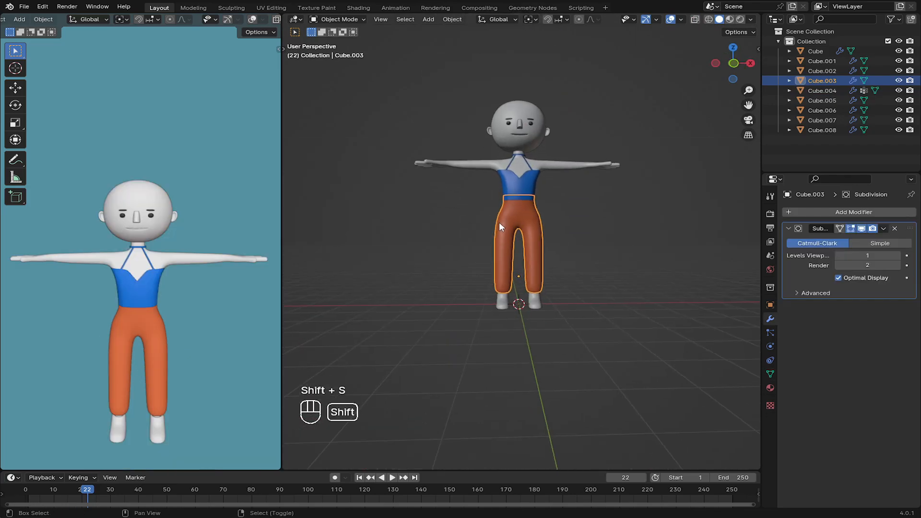
pyautogui.hotkey('shift', 'a')
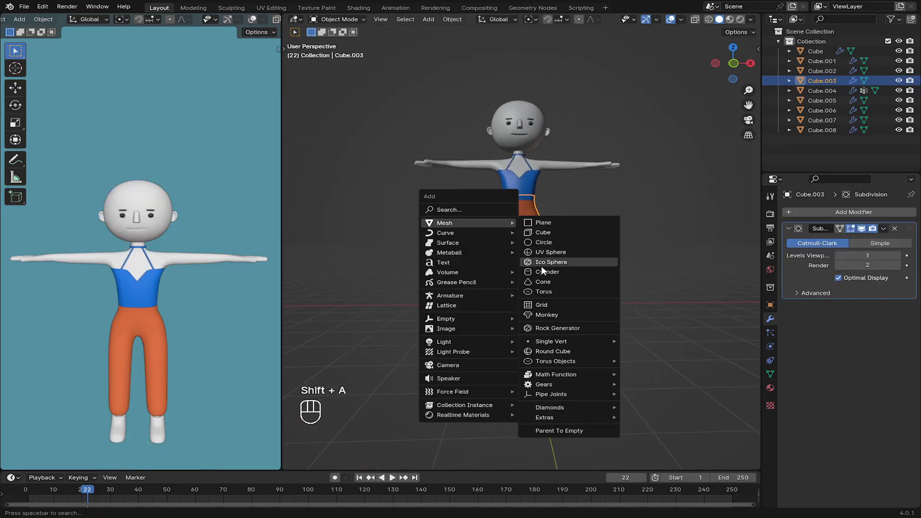
pyautogui.click(542, 243)
# Step: Raise the circle along Z to the character's waist and scale it down toward the waist's width
pyautogui.scroll(4, 589, 286)
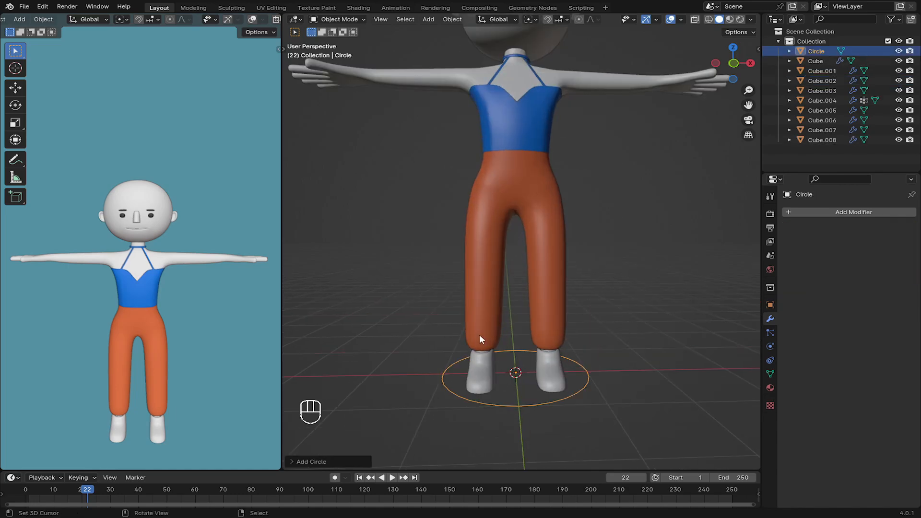
pyautogui.press('g')
pyautogui.press('z')
pyautogui.click(504, 129)
pyautogui.scroll(3, 504, 129)
pyautogui.press('s')
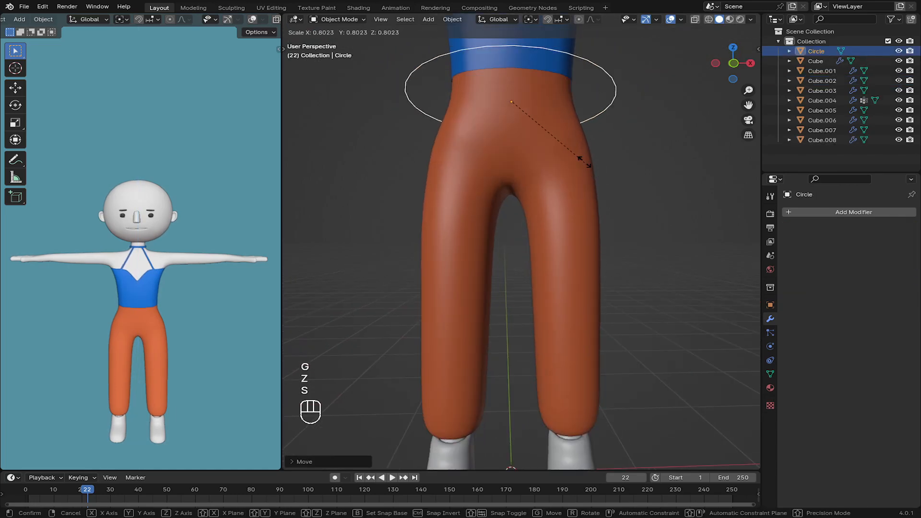
pyautogui.click(560, 131)
# Step: In right side view, align the circle with the trousers' upper edge along Z and shift it along Y around the waist
pyautogui.moveTo(560, 130); pyautogui.dragTo(447, 153, button='middle')
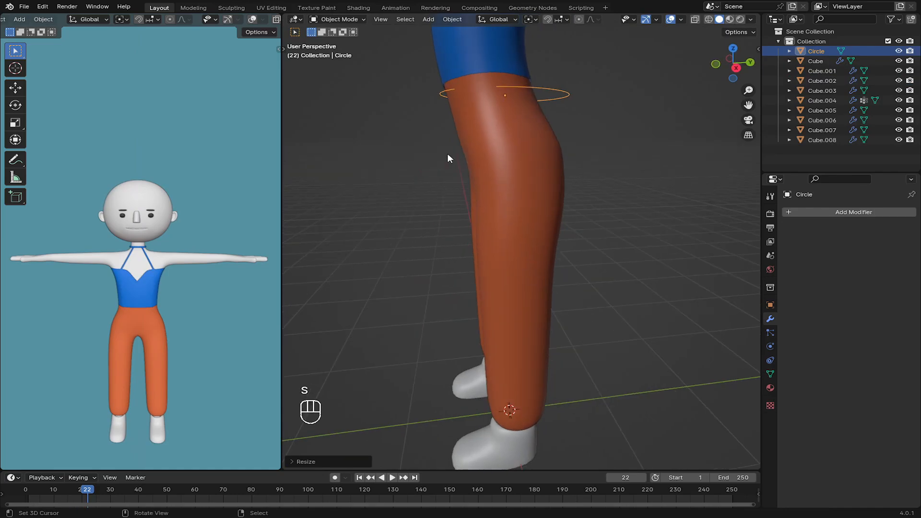
pyautogui.press('KP_3')
pyautogui.keyDown('shift'); pyautogui.scroll(3, 447, 154); pyautogui.keyUp('shift')
pyautogui.press('g')
pyautogui.press('x')
pyautogui.press('z')
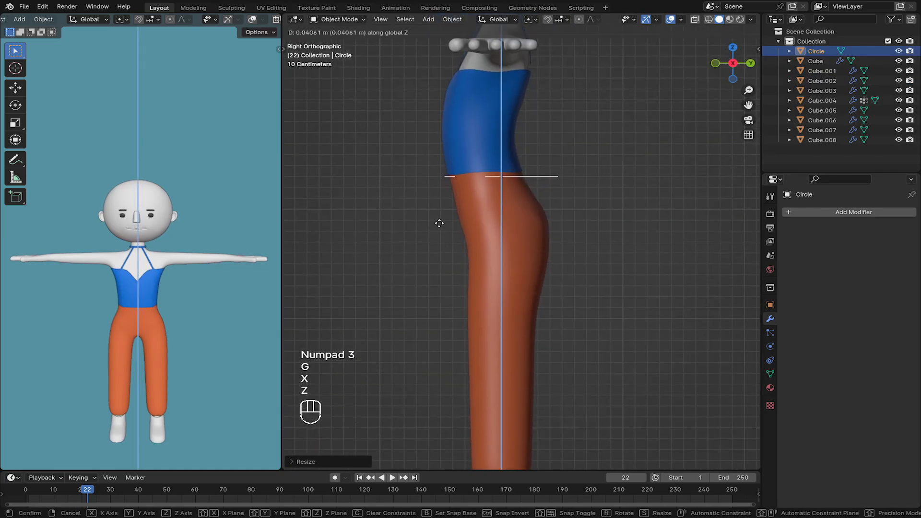
pyautogui.press('g')
pyautogui.press('z')
pyautogui.press('g')
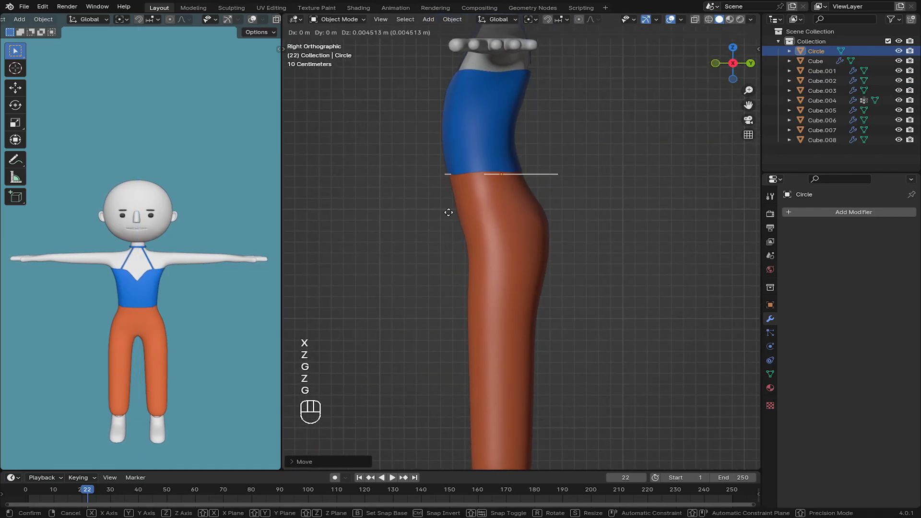
pyautogui.press('u')
pyautogui.press('g')
pyautogui.press('y')
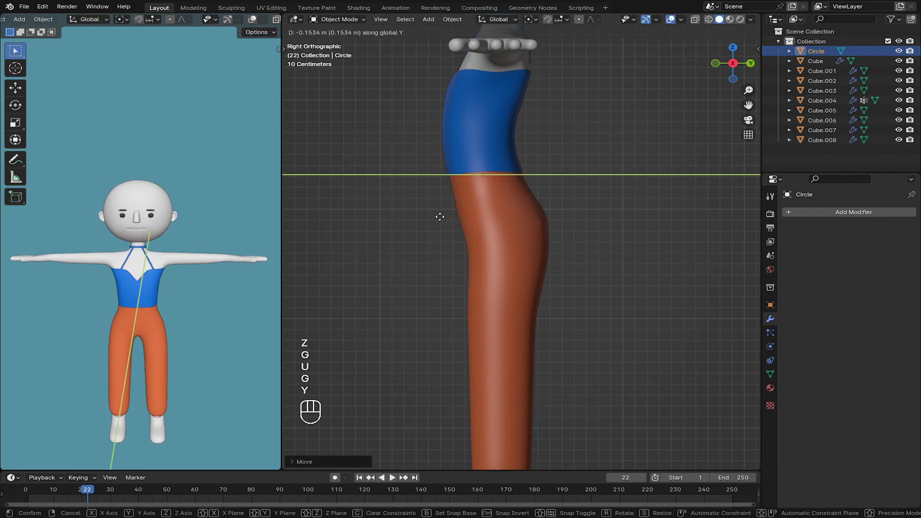
# Step: Place the circle around the waist along Y and scale it down to sit just outside the body
pyautogui.click(441, 217)
pyautogui.scroll(2, 449, 210)
pyautogui.keyDown('shift'); pyautogui.moveTo(465, 189); pyautogui.dragTo(471, 208, button='middle'); pyautogui.keyUp('shift')
pyautogui.scroll(1, 471, 207)
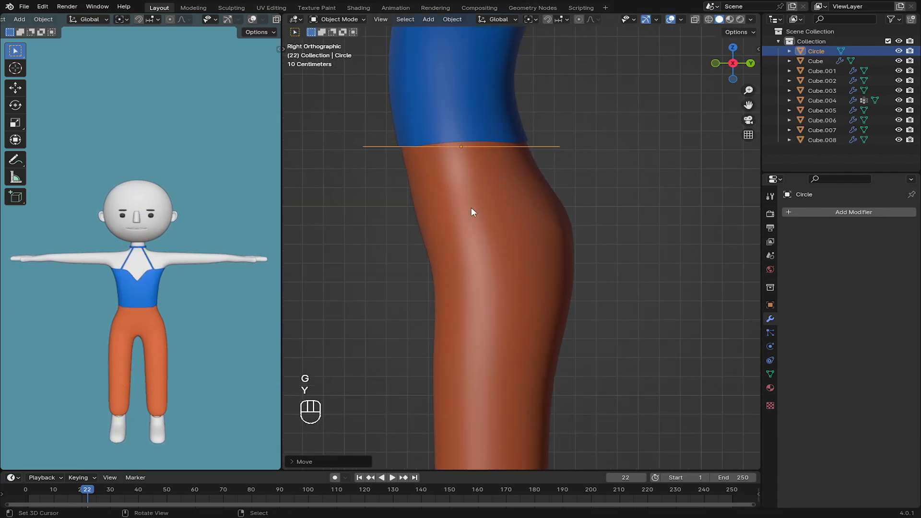
pyautogui.press('s')
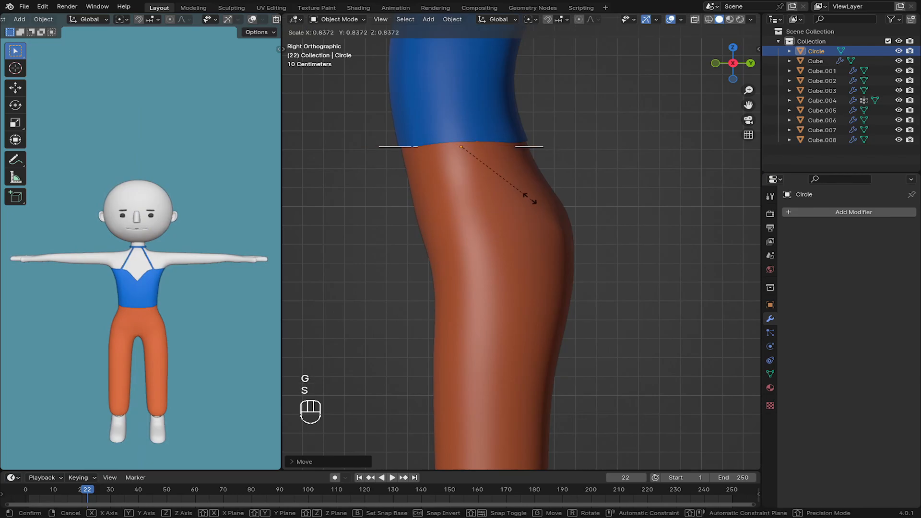
pyautogui.click(533, 198)
# Step: Extrude the circle's edges downward along Z into a narrow waistband
pyautogui.press('Tab')
pyautogui.press('e')
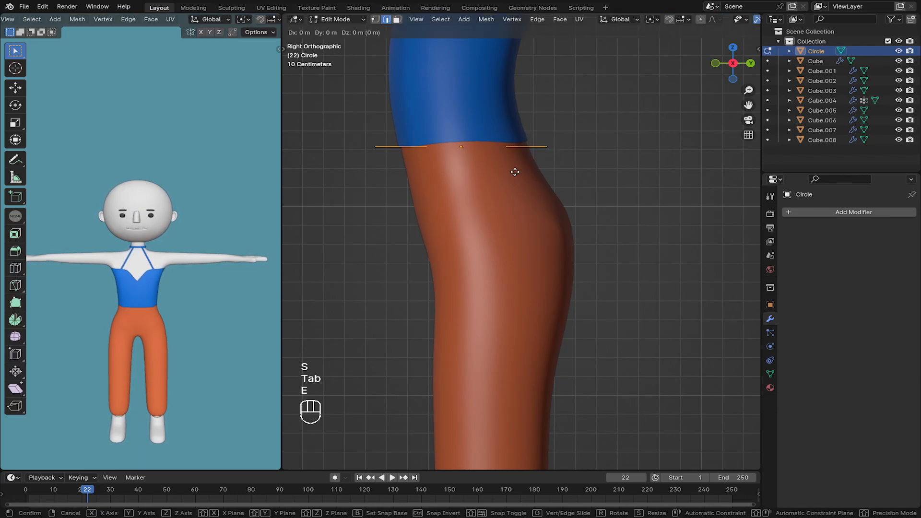
pyautogui.press('z')
pyautogui.click(515, 182)
# Step: Scale the whole band down slightly and raise it along Z over the seam between top and trousers
pyautogui.press('a')
pyautogui.press('s')
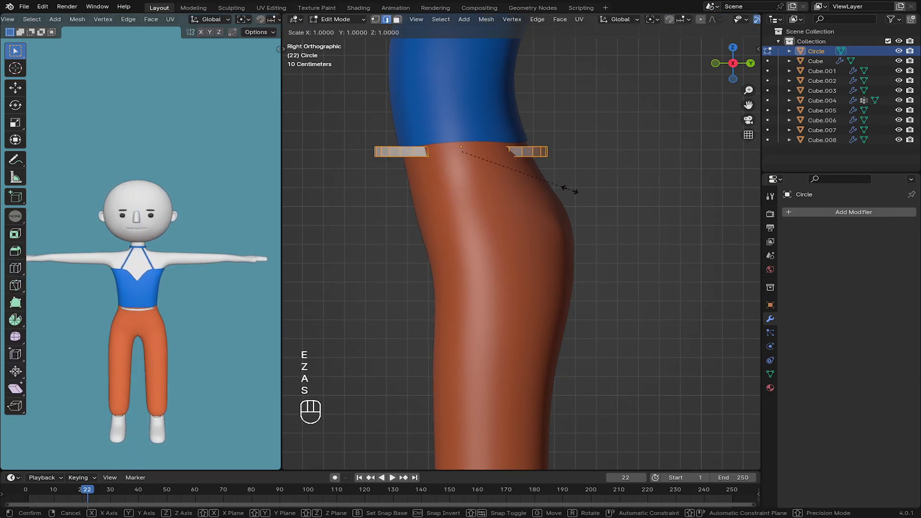
pyautogui.click(565, 188)
pyautogui.press('g')
pyautogui.press('z')
pyautogui.click(566, 181)
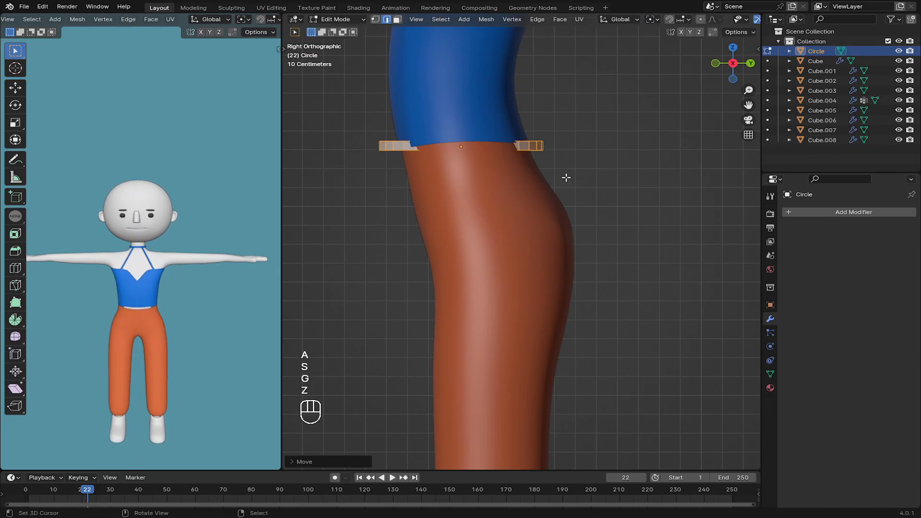
# Step: Widen the waistband along X so it wraps around both sides of the waist
pyautogui.press('KP_1')
pyautogui.press('s')
pyautogui.press('x')
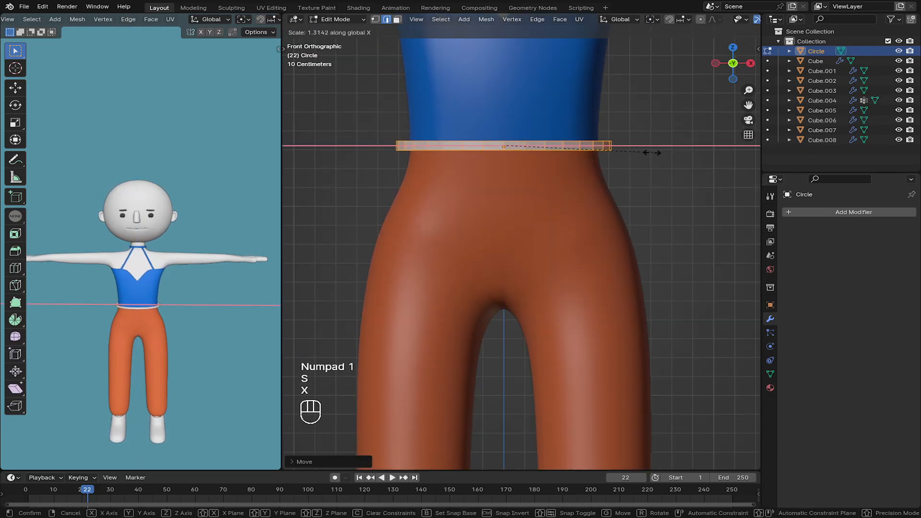
pyautogui.click(647, 153)
pyautogui.moveTo(646, 154); pyautogui.dragTo(696, 235, button='middle')
pyautogui.press('s')
pyautogui.press('t')
pyautogui.rightClick(607, 235)
# Step: Scale the waistband along Y and shift it along Y to fit the front and back of the waist
pyautogui.press('s')
pyautogui.press('x')
pyautogui.press('y')
pyautogui.click(585, 232)
pyautogui.press('g')
pyautogui.press('y')
pyautogui.click(584, 238)
# Step: Refine the waistband's width along X and its height position along Z
pyautogui.press('s')
pyautogui.press('x')
pyautogui.click(660, 206)
pyautogui.press('g')
pyautogui.press('z')
pyautogui.click(661, 210)
# Step: Adjust the waistband's height by scaling it along Z, and return to Object Mode
pyautogui.moveTo(661, 209); pyautogui.dragTo(652, 248, button='middle')
pyautogui.press('s')
pyautogui.press('z')
pyautogui.click(467, 169)
pyautogui.press('Tab')
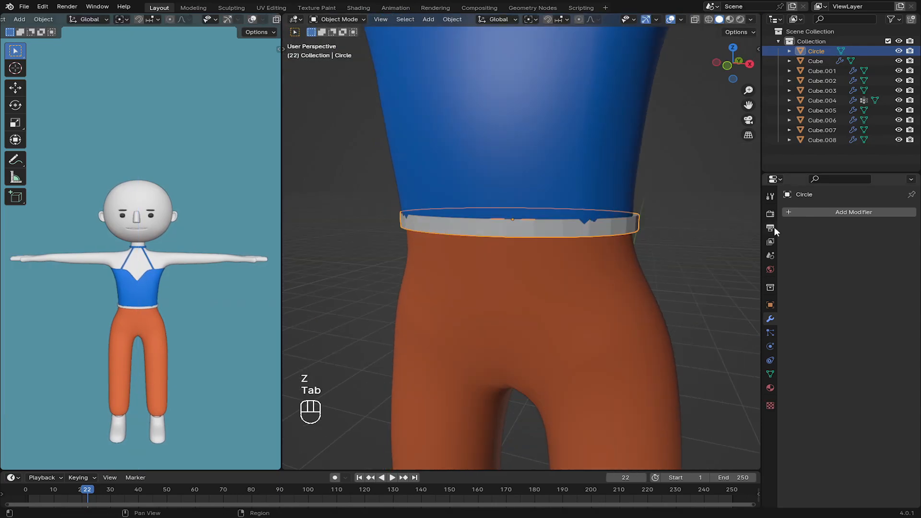
# Step: Add a Solidify modifier with 0.018 m thickness and a level 2 Subdivision Surface to the waistband
pyautogui.click(811, 212)
pyautogui.write('s')
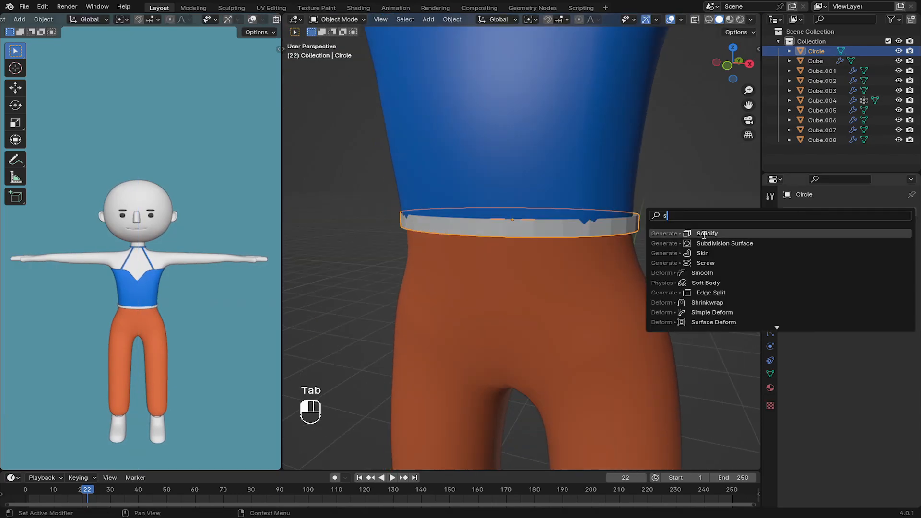
pyautogui.press('Return')
pyautogui.moveTo(863, 255); pyautogui.dragTo(870, 255)
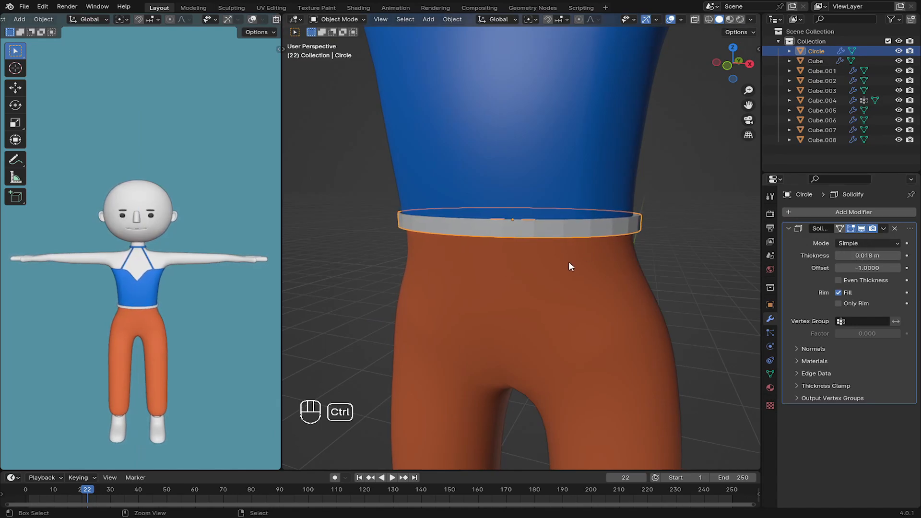
pyautogui.hotkey('ctrl', '2')
pyautogui.moveTo(570, 264); pyautogui.dragTo(619, 247, button='middle')
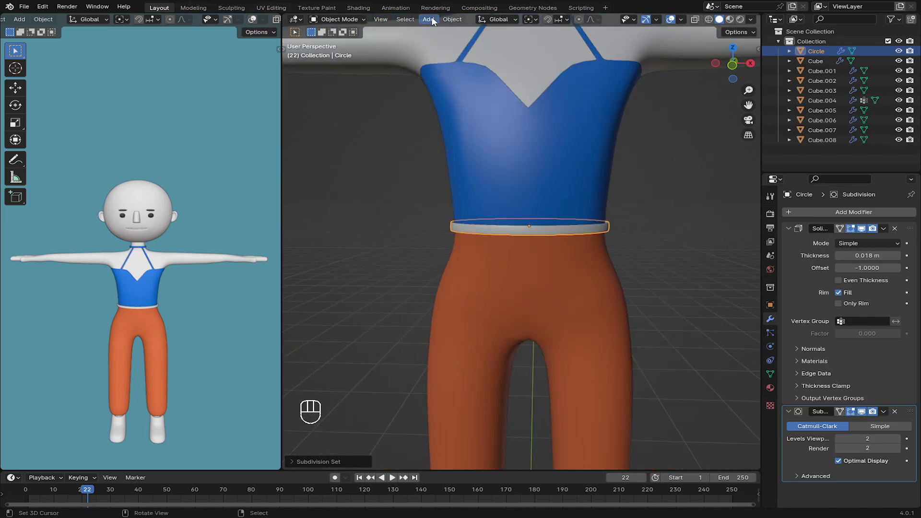
# Step: Select the head and snap the 3D cursor to it
pyautogui.press('KP_1')
pyautogui.scroll(5, 350, 269)
pyautogui.keyDown('shift'); pyautogui.moveTo(350, 269); pyautogui.dragTo(533, 178, button='middle'); pyautogui.keyUp('shift')
pyautogui.scroll(3, 532, 122)
pyautogui.click(533, 177)
pyautogui.scroll(3, 532, 177)
pyautogui.keyDown('shift'); pyautogui.moveTo(519, 145); pyautogui.dragTo(518, 219, button='middle'); pyautogui.keyUp('shift')
pyautogui.scroll(-5, 518, 219)
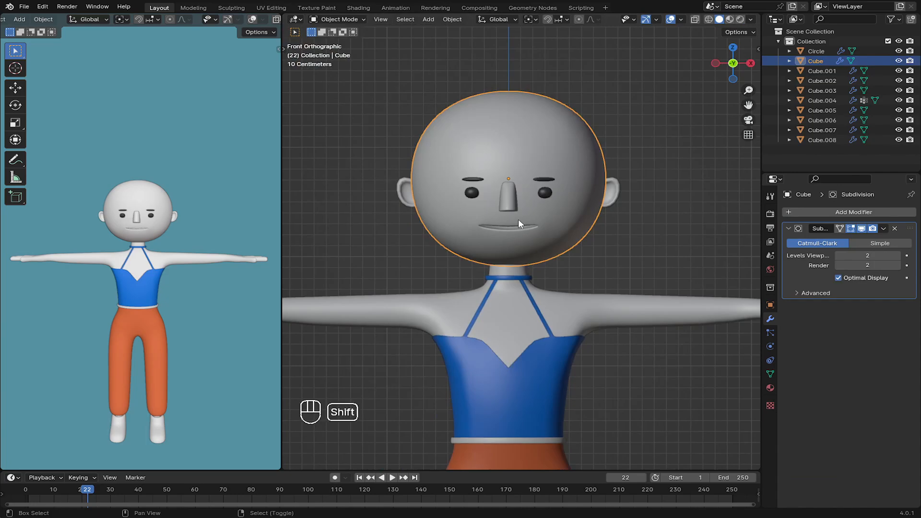
pyautogui.hotkey('shift', 's')
pyautogui.click(499, 273)
# Step: Add a mesh cube at the 3D cursor
pyautogui.scroll(2, 503, 216)
pyautogui.hotkey('shift', 'a')
pyautogui.moveTo(480, 177)
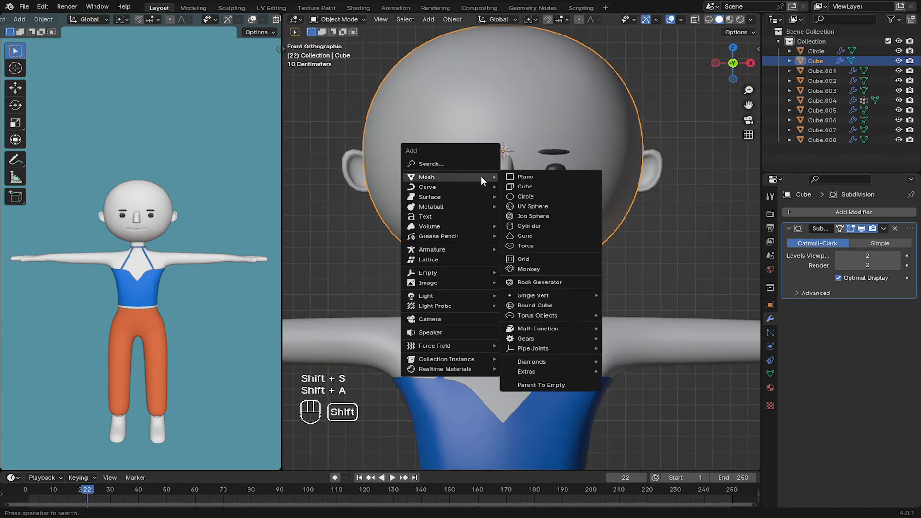
pyautogui.click(510, 186)
pyautogui.moveTo(554, 236); pyautogui.dragTo(533, 241, button='middle')
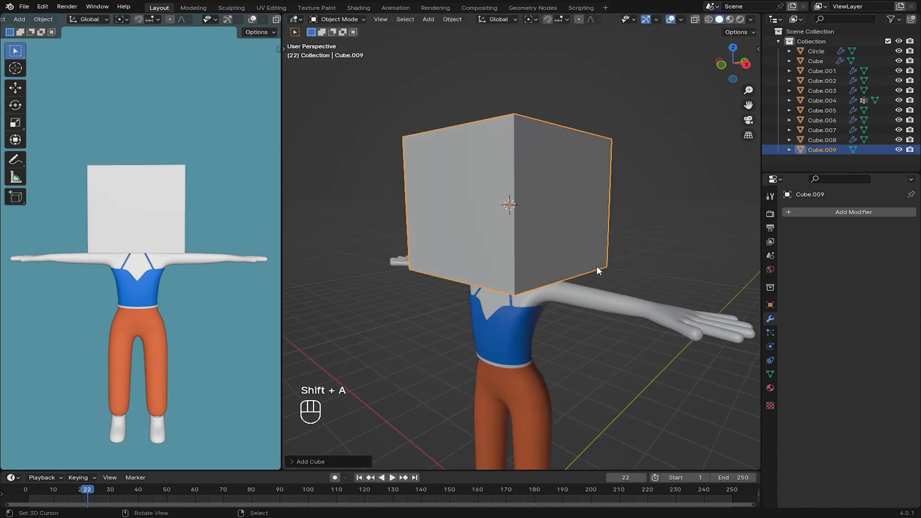
# Step: Scale the cube down and move it along Y in front of the face
pyautogui.press('s')
pyautogui.click(518, 211)
pyautogui.press('g')
pyautogui.press('y')
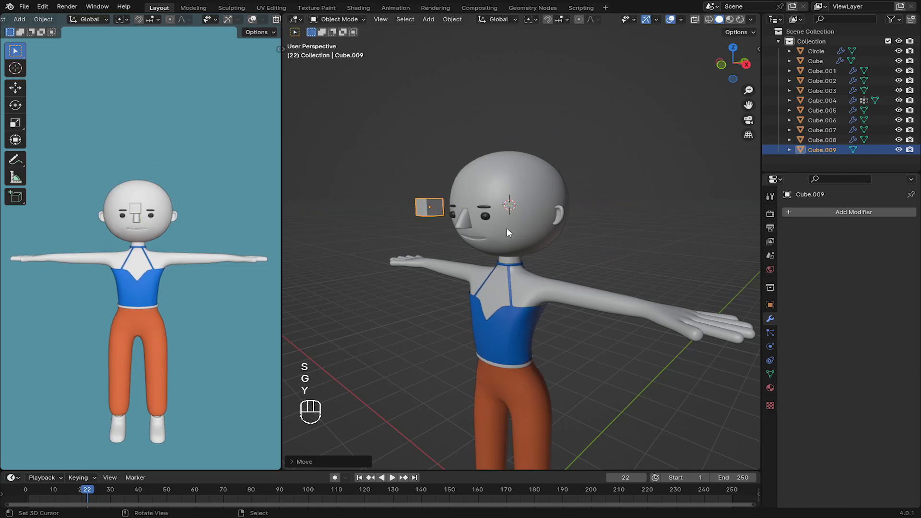
pyautogui.click(513, 228)
# Step: Shrink the cube to roughly tooth size and lower it along Z to mouth level
pyautogui.press('KP_1')
pyautogui.scroll(4, 560, 225)
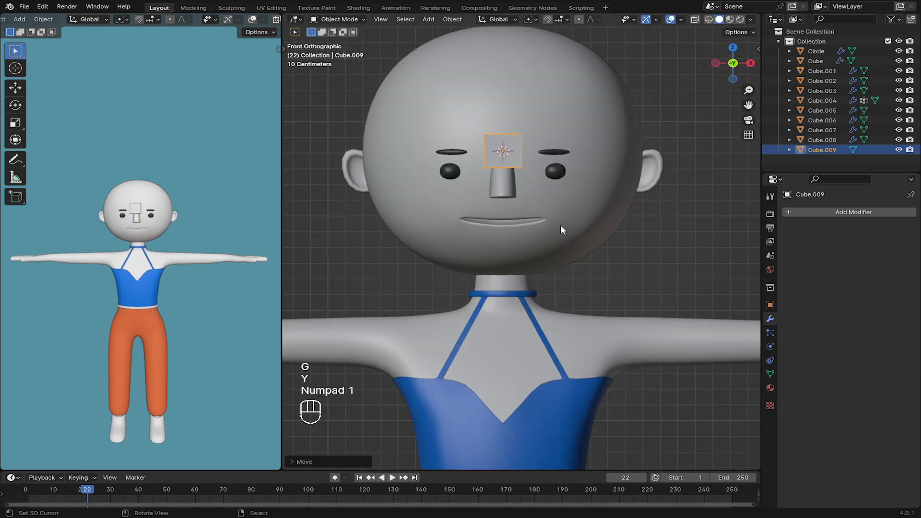
pyautogui.press('s')
pyautogui.click(523, 176)
pyautogui.scroll(3, 518, 152)
pyautogui.press('g')
pyautogui.press('z')
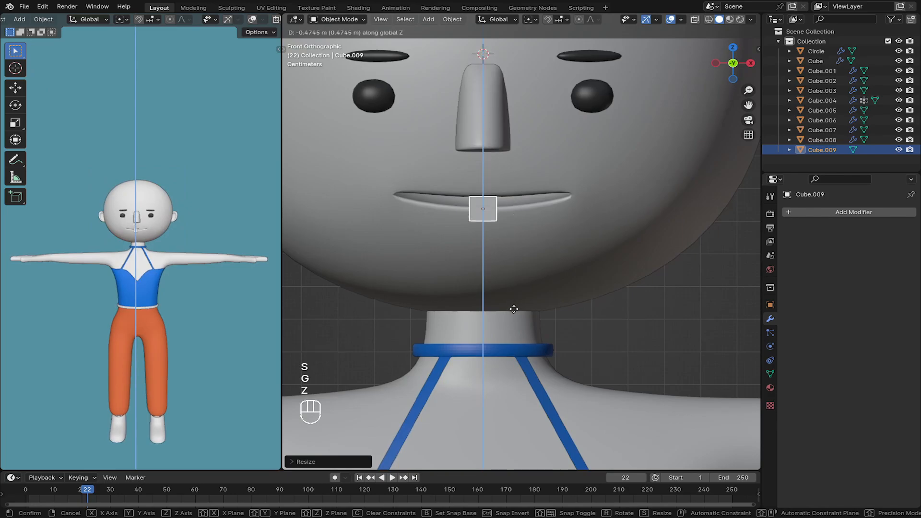
pyautogui.click(506, 287)
# Step: Give the cube a level 2 Subdivision Surface and stretch its mesh taller along Z
pyautogui.hotkey('ctrl', '1')
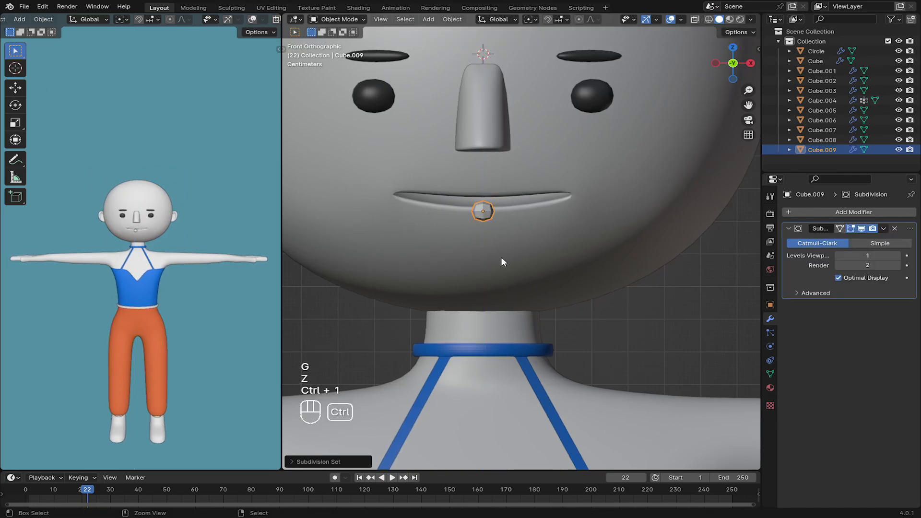
pyautogui.scroll(3, 501, 257)
pyautogui.hotkey('ctrl', '2')
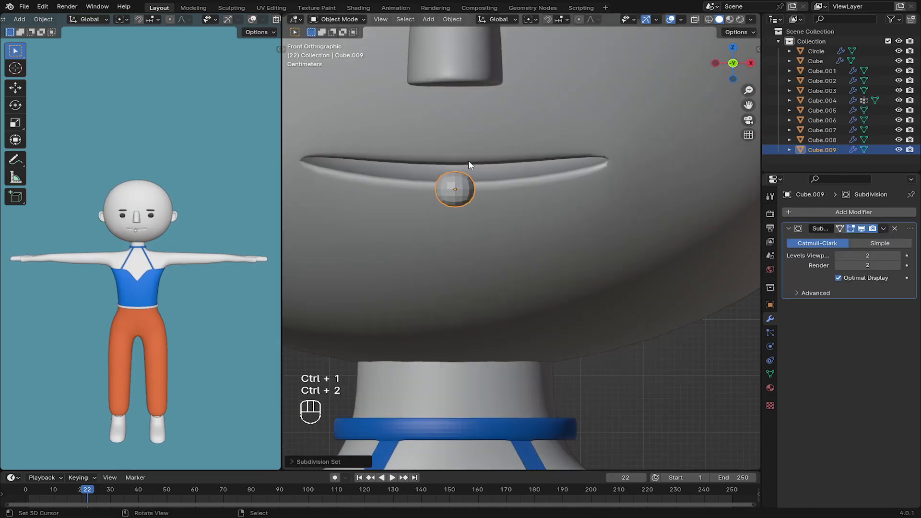
pyautogui.press('Tab')
pyautogui.press('s')
pyautogui.press('z')
pyautogui.click(459, 139)
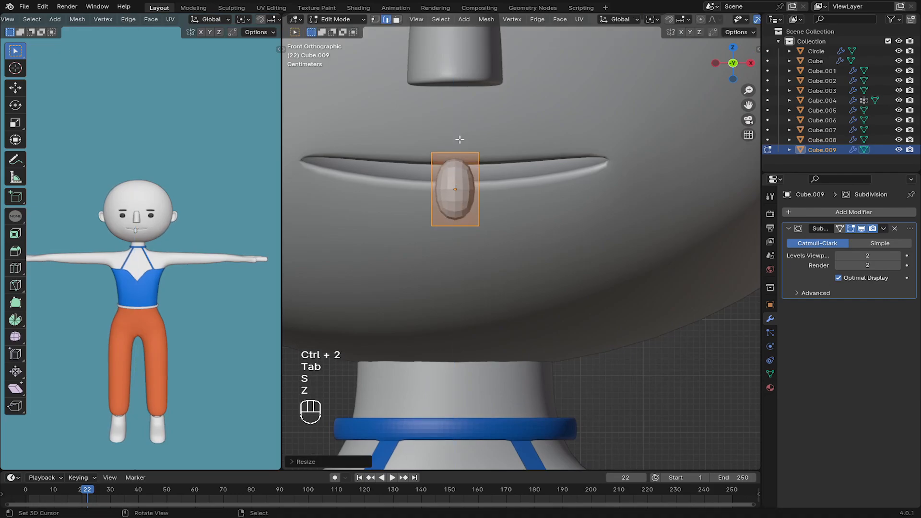
# Step: Add a horizontal loop cut at the middle of the tooth and bevel it out toward both ends
pyautogui.hotkey('ctrl', 'r')
pyautogui.click(485, 172)
pyautogui.rightClick(604, 282)
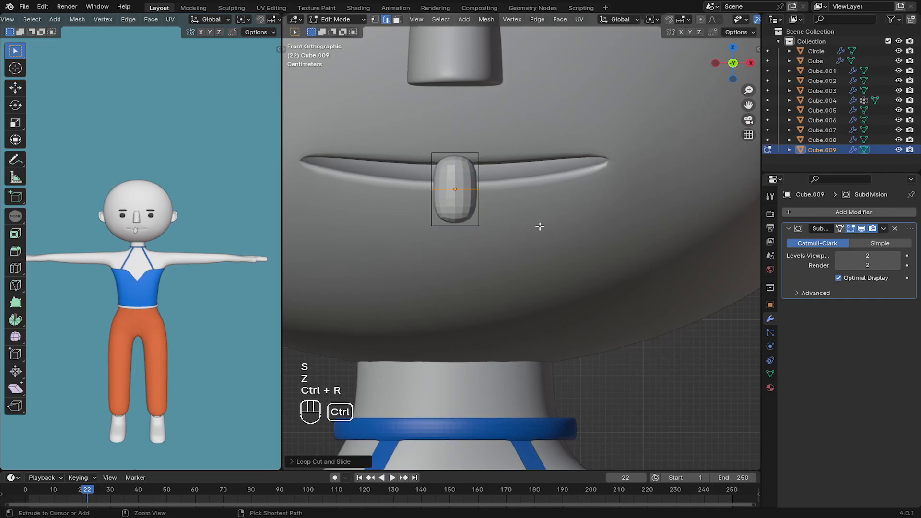
pyautogui.hotkey('ctrl', 'b')
pyautogui.rightClick(576, 234)
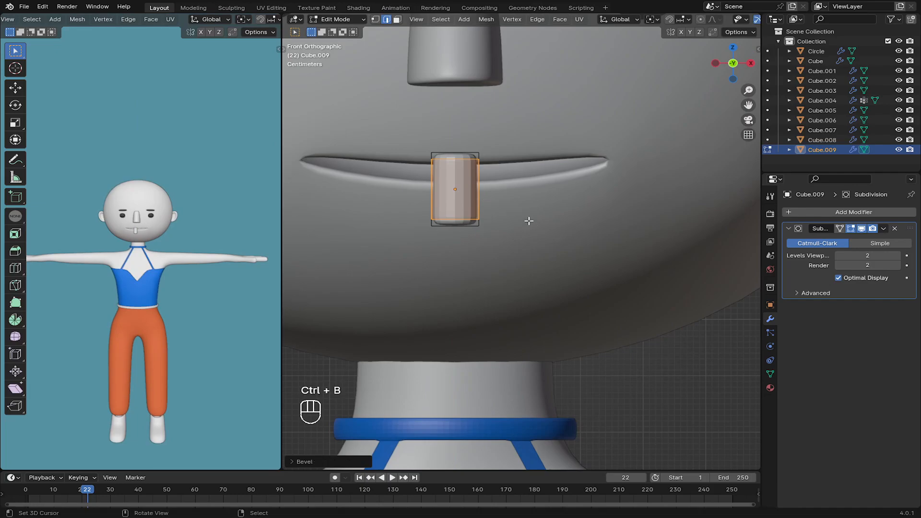
# Step: Widen the whole tooth mesh along X until it is about as wide as it is tall
pyautogui.press('a')
pyautogui.press('s')
pyautogui.press('x')
pyautogui.click(574, 218)
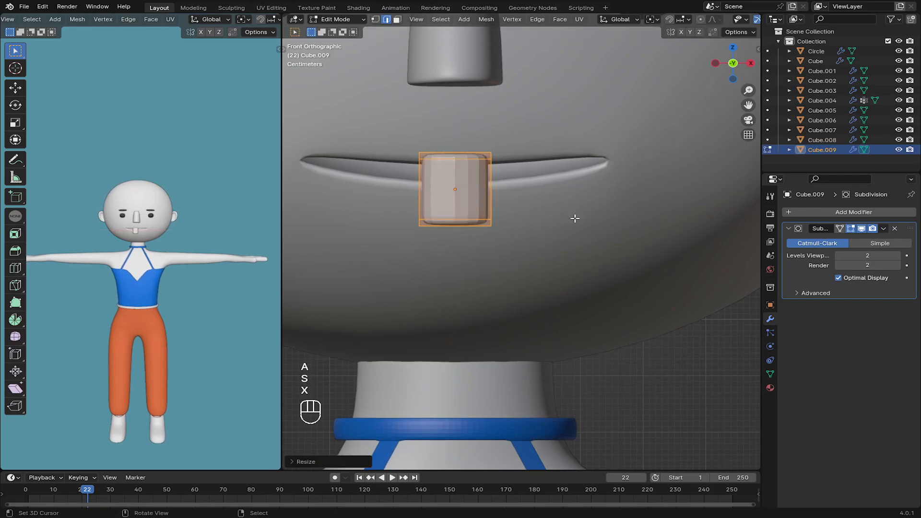
# Step: Move the tooth along Y into the mouth
pyautogui.moveTo(576, 217); pyautogui.dragTo(564, 263, button='middle')
pyautogui.scroll(-8, 499, 211)
pyautogui.scroll(1, 563, 263)
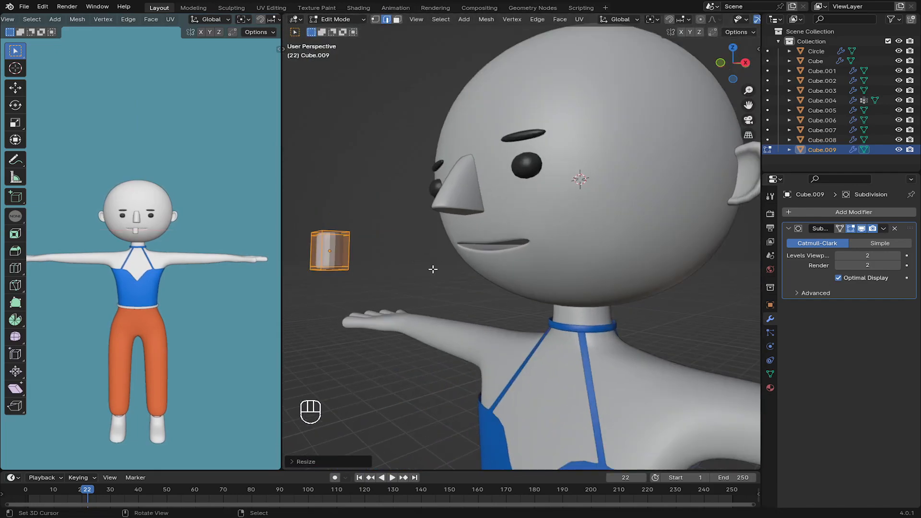
pyautogui.press('g')
pyautogui.press('y')
pyautogui.click(606, 267)
# Step: Scale the tooth down to fit inside the mouth opening
pyautogui.press('KP_1')
pyautogui.scroll(5, 493, 220)
pyautogui.press('s')
pyautogui.click(470, 216)
# Step: Shift the tooth along positive X from the mouth's centre and raise it to the upper lip
pyautogui.keyDown('shift'); pyautogui.moveTo(470, 215); pyautogui.dragTo(513, 243, button='middle'); pyautogui.keyUp('shift')
pyautogui.press('g')
pyautogui.press('x')
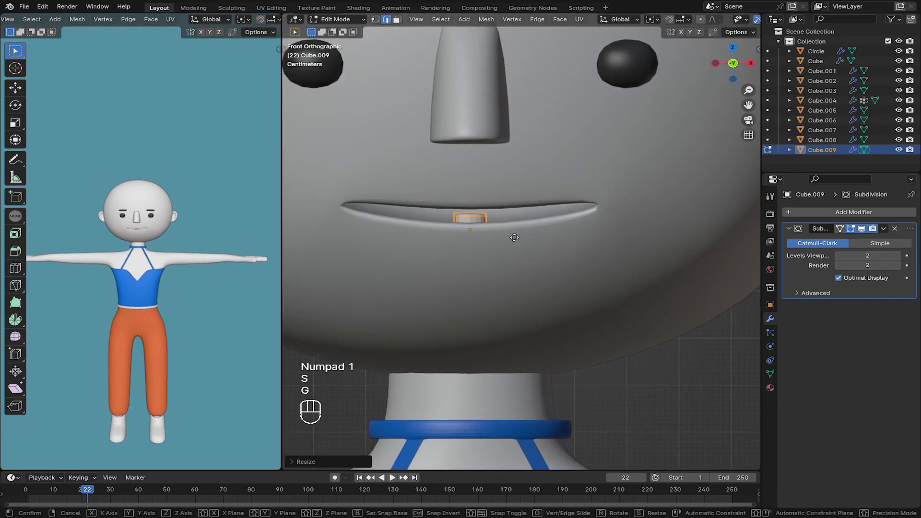
pyautogui.click(550, 232)
pyautogui.press('g')
pyautogui.press('z')
pyautogui.click(551, 216)
# Step: Widen the tooth slightly along X and fine-tune its position along the upper lip
pyautogui.press('s')
pyautogui.press('x')
pyautogui.click(576, 207)
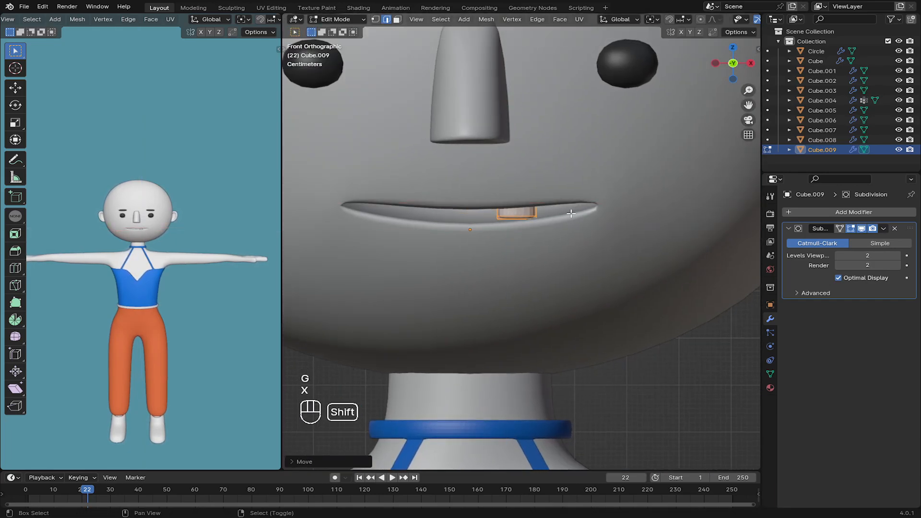
# Step: Duplicate the tooth twice, moving each copy toward negative X to form a row of three upper teeth
pyautogui.hotkey('shift', 'd')
pyautogui.click(559, 208)
pyautogui.press('g')
pyautogui.press('x')
pyautogui.click(495, 208)
pyautogui.hotkey('shift', 'd')
pyautogui.click(496, 210)
pyautogui.press('g')
pyautogui.press('x')
pyautogui.click(425, 231)
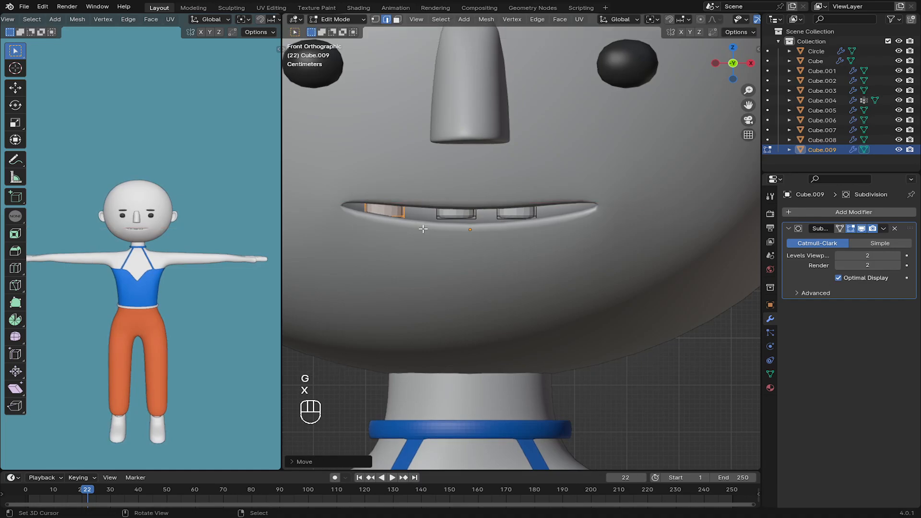
# Step: Fine-tune the outermost copy along X and shift all three upper teeth about 0.019 m along X
pyautogui.press('g')
pyautogui.press('x')
pyautogui.click(455, 216)
pyautogui.press('a')
pyautogui.press('g')
pyautogui.press('x')
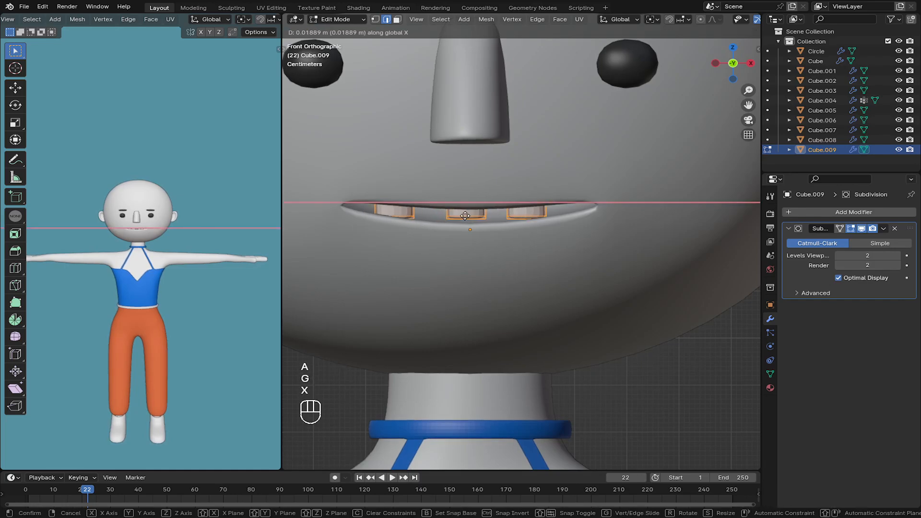
pyautogui.click(465, 216)
# Step: Move only the upper tooth at the positive X end slightly outward to even the spacing
pyautogui.click(484, 252)
pyautogui.press('l')
pyautogui.press('g')
pyautogui.press('x')
pyautogui.click(510, 217)
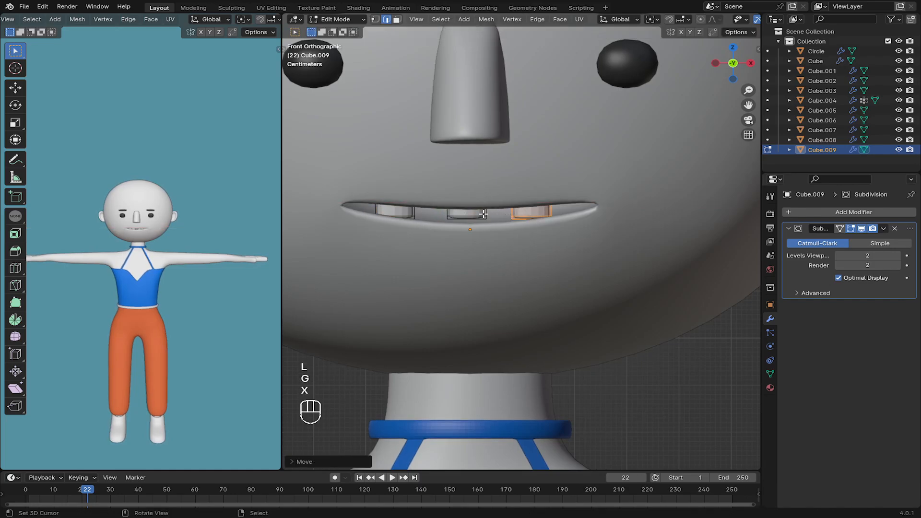
# Step: Raise all three upper teeth along Z so they tuck under the upper lip
pyautogui.press('a')
pyautogui.press('g')
pyautogui.press('z')
pyautogui.click(485, 209)
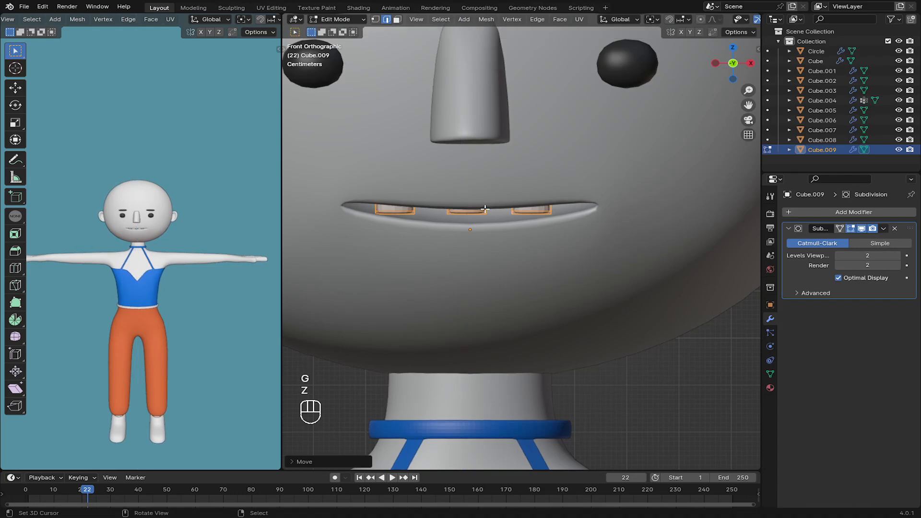
# Step: Duplicate the middle upper tooth and lower the copy along Z to the lower lip
pyautogui.click(470, 211)
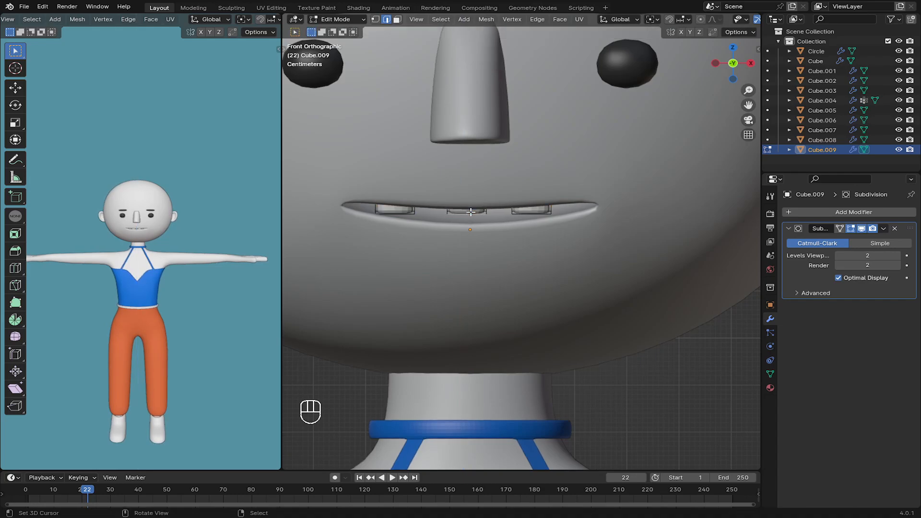
pyautogui.press('l')
pyautogui.hotkey('shift', 'd')
pyautogui.rightClick(453, 232)
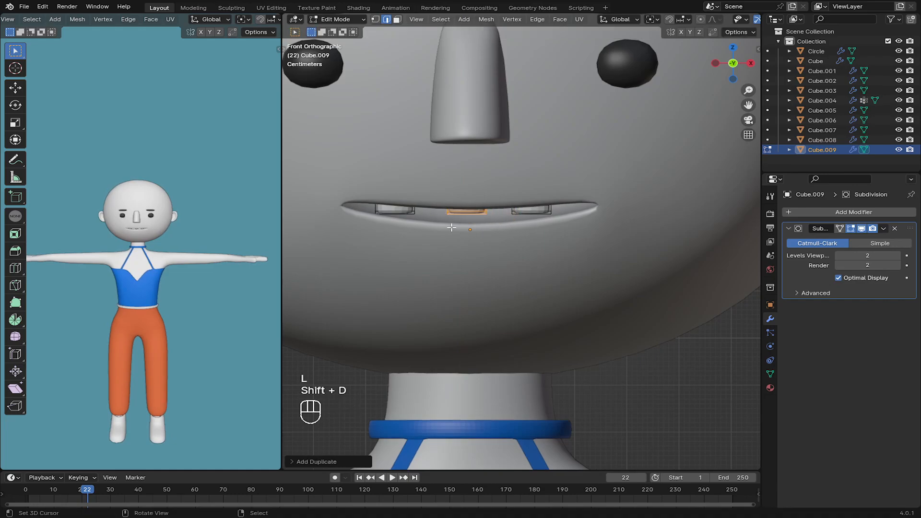
pyautogui.press('g')
pyautogui.press('z')
pyautogui.click(449, 262)
# Step: Move the lower tooth toward negative X beneath the gap between the upper teeth and raise it slightly
pyautogui.press('g')
pyautogui.press('x')
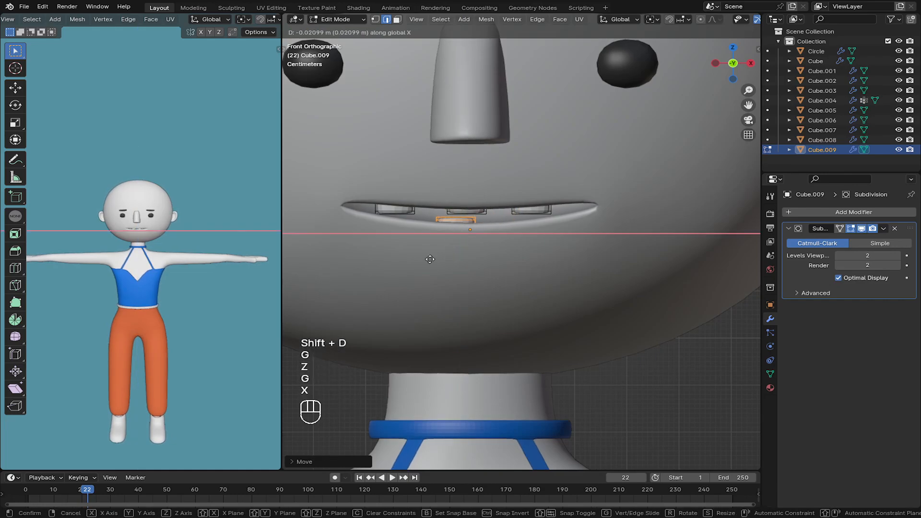
pyautogui.click(413, 254)
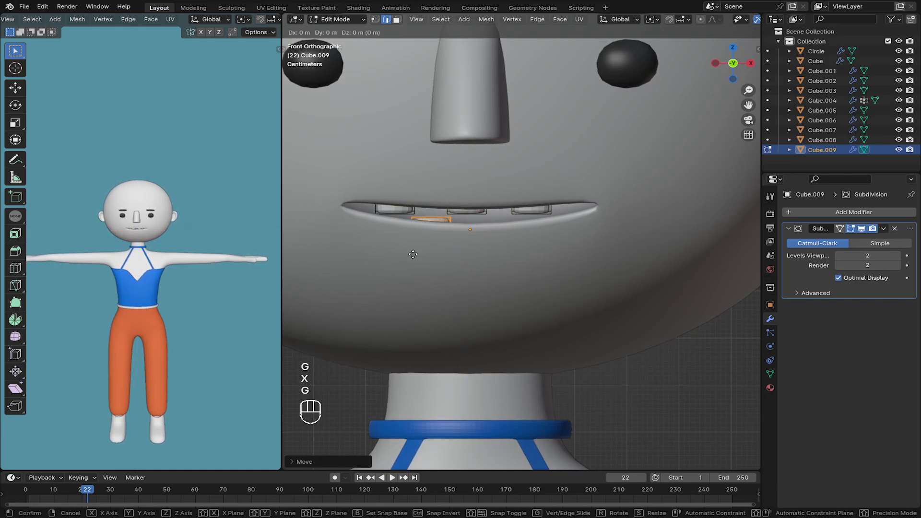
pyautogui.press('g')
pyautogui.press('z')
pyautogui.click(421, 253)
# Step: Duplicate the lower tooth and move the copy about 0.13 m along positive X beneath the other gap between the upper teeth
pyautogui.hotkey('shift', 'd')
pyautogui.rightClick(438, 260)
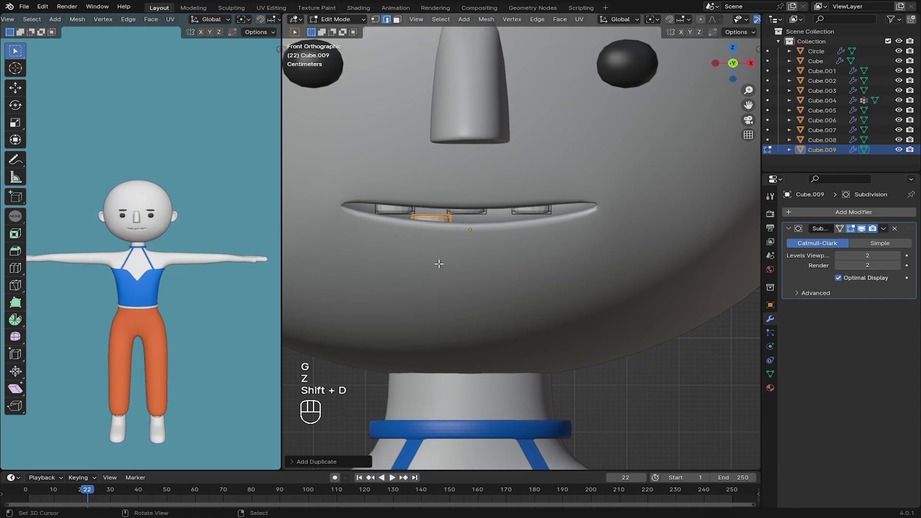
pyautogui.press('g')
pyautogui.press('x')
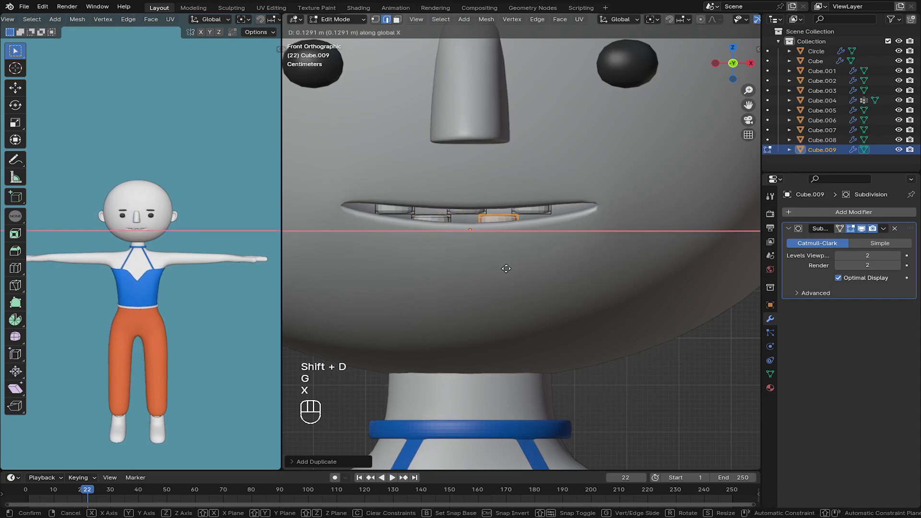
pyautogui.click(506, 268)
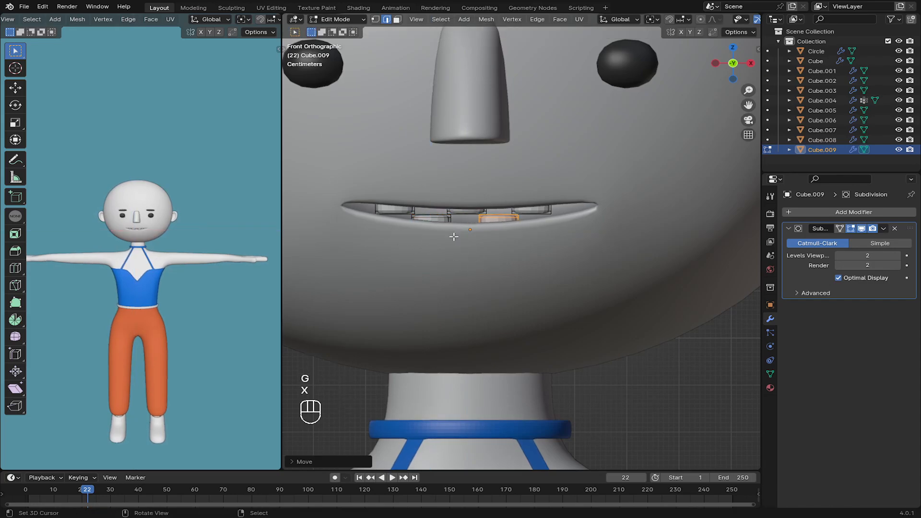
# Step: Separate the two lower teeth from the upper teeth into their own object and return to Object Mode
pyautogui.press('p')
pyautogui.click(433, 219)
pyautogui.press('Tab')
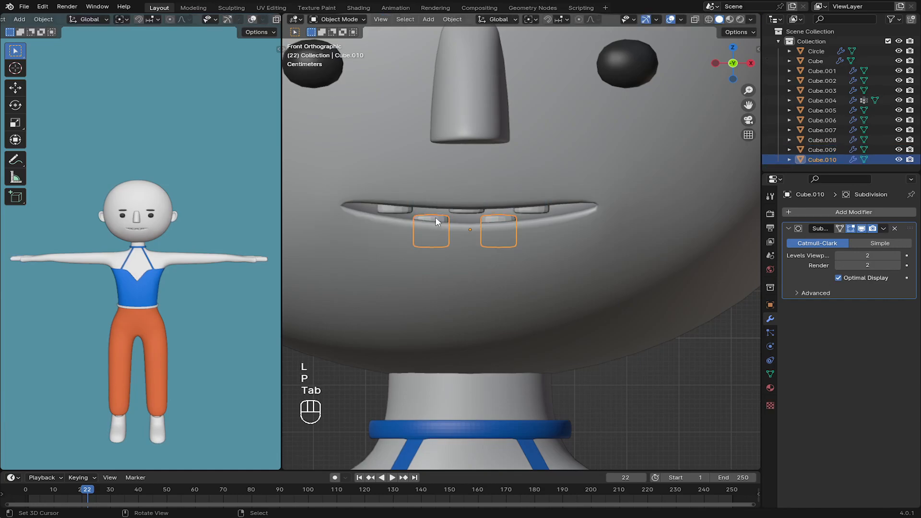
pyautogui.press('g')
pyautogui.rightClick(428, 222)
pyautogui.click(463, 211)
pyautogui.press('g')
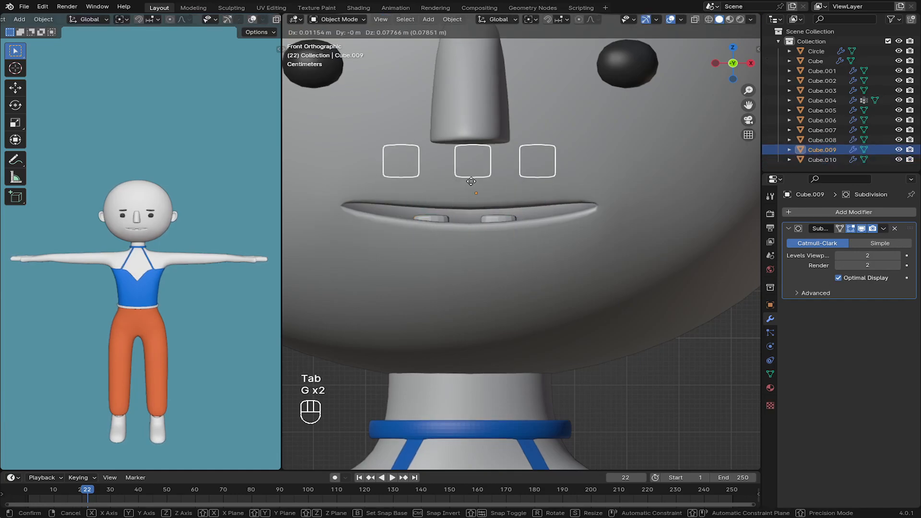
pyautogui.rightClick(471, 182)
pyautogui.rightClick(492, 219)
pyautogui.scroll(-3, 493, 221)
pyautogui.press('g')
pyautogui.rightClick(501, 233)
# Step: Save the file
pyautogui.scroll(-4, 501, 235)
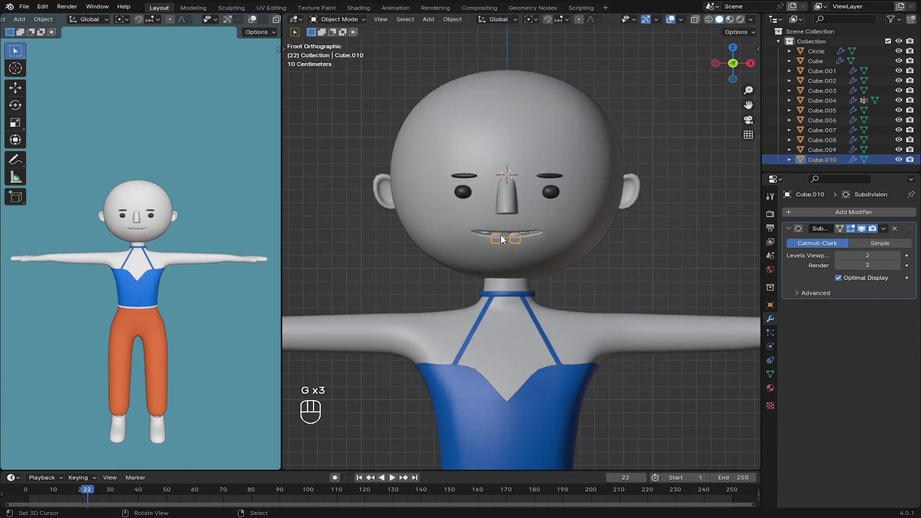
pyautogui.moveTo(500, 235)
pyautogui.mouseDown(button='middle')
pyautogui.moveTo(476, 237)
pyautogui.moveTo(493, 241)
pyautogui.mouseUp(button='middle')
pyautogui.hotkey('ctrl', 's')
# Step: Apply Shade Smooth to both the upper and lower teeth objects and save the file again
pyautogui.scroll(5, 476, 237)
pyautogui.keyDown('shift'); pyautogui.rightClick(488, 201); pyautogui.keyUp('shift')
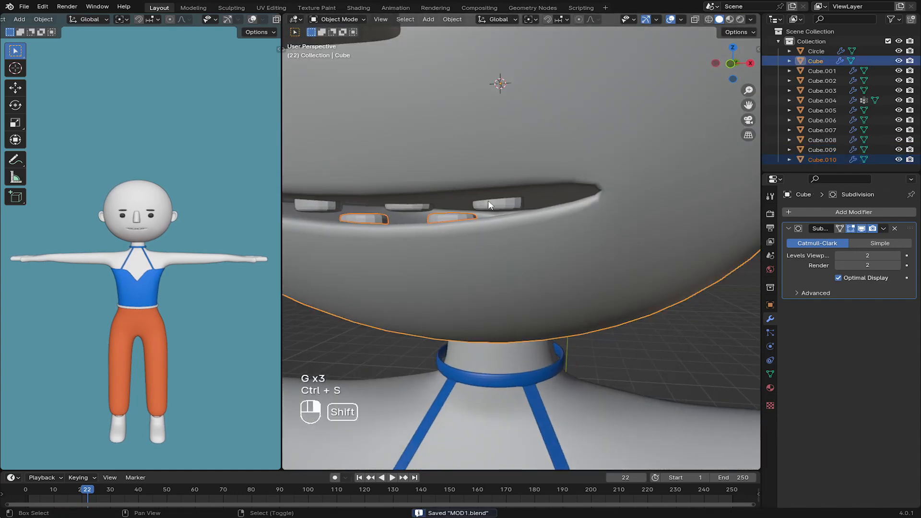
pyautogui.click(488, 203)
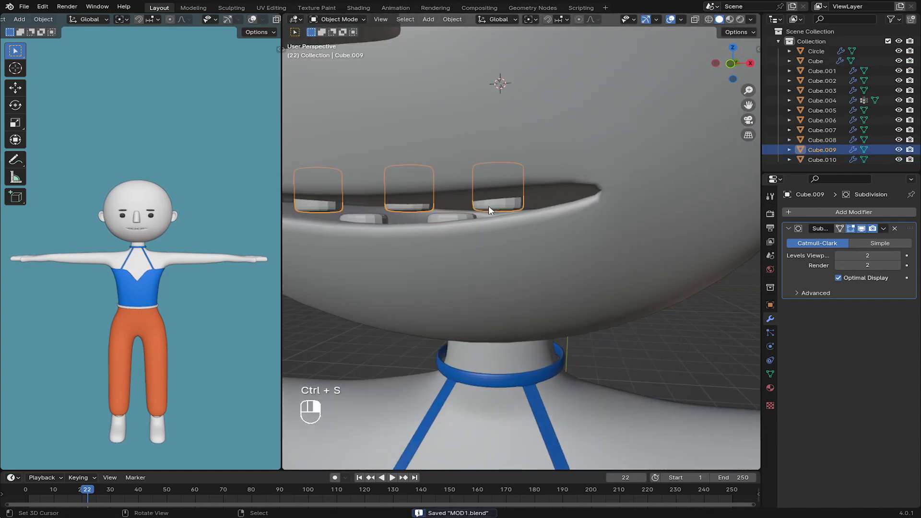
pyautogui.click(461, 19)
pyautogui.click(476, 235)
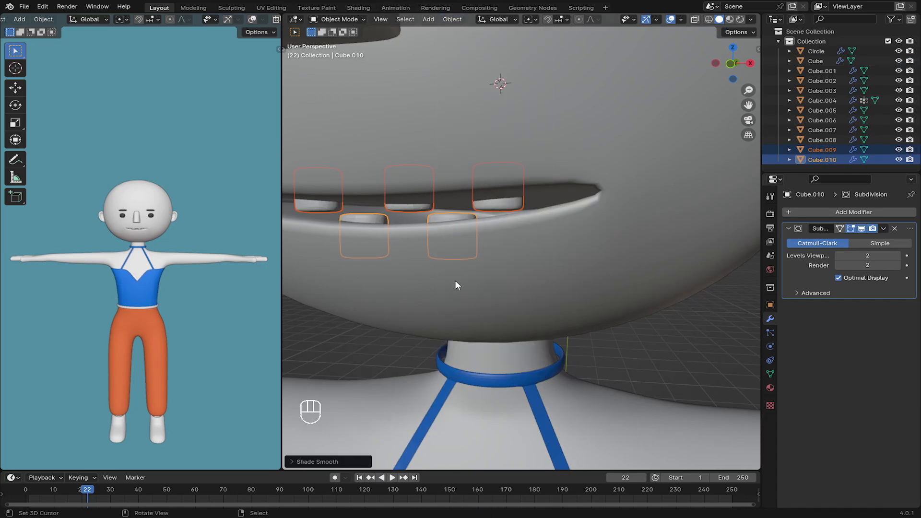
pyautogui.scroll(-3, 455, 280)
pyautogui.click(452, 271)
pyautogui.scroll(-2, 450, 265)
pyautogui.moveTo(450, 262); pyautogui.dragTo(485, 247, button='middle')
pyautogui.hotkey('ctrl', 's')
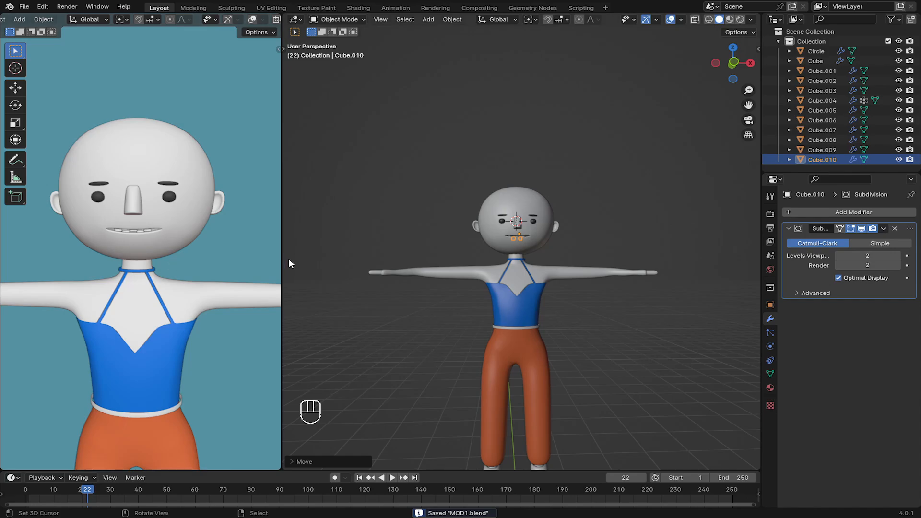
# Step: Add a NURBS Path curve for the hair in front view and raise it along Z to the top of the head
pyautogui.press('KP_1')
pyautogui.scroll(7, 415, 250)
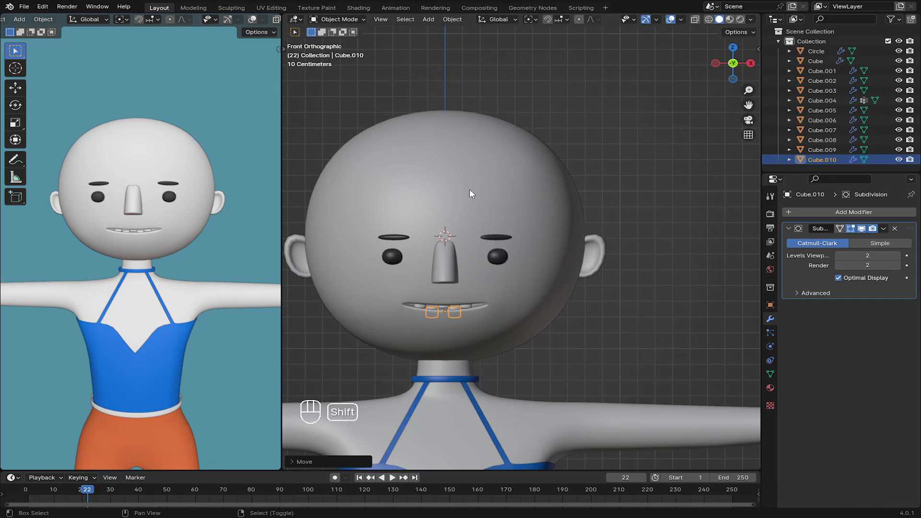
pyautogui.hotkey('shift', 'a')
pyautogui.scroll(-2, 483, 172)
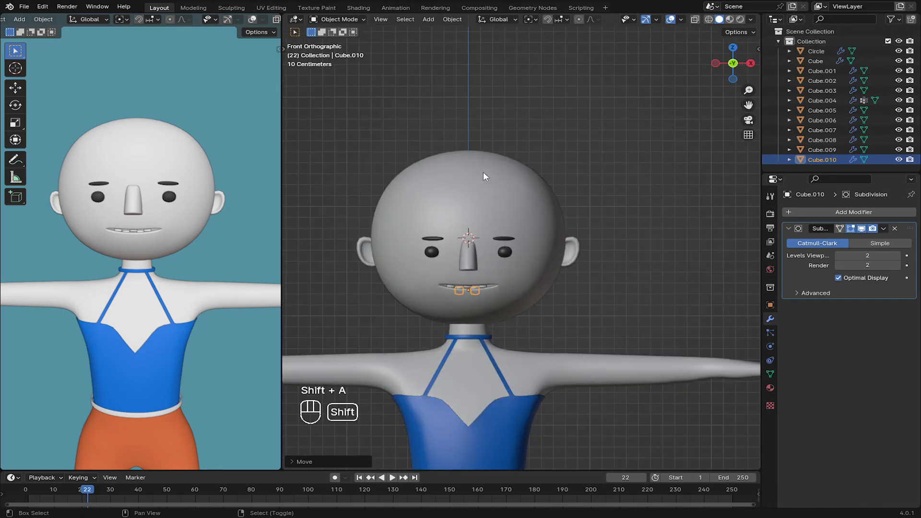
pyautogui.hotkey('shift', 'a')
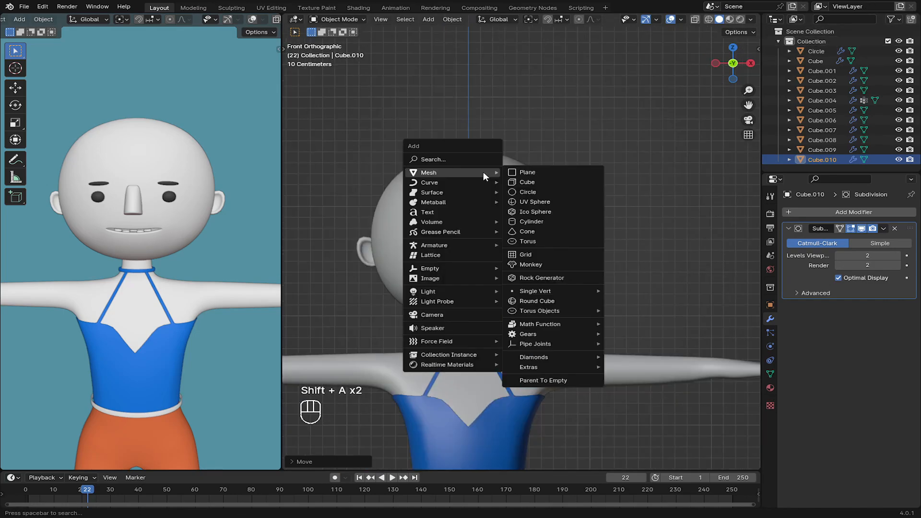
pyautogui.moveTo(465, 181)
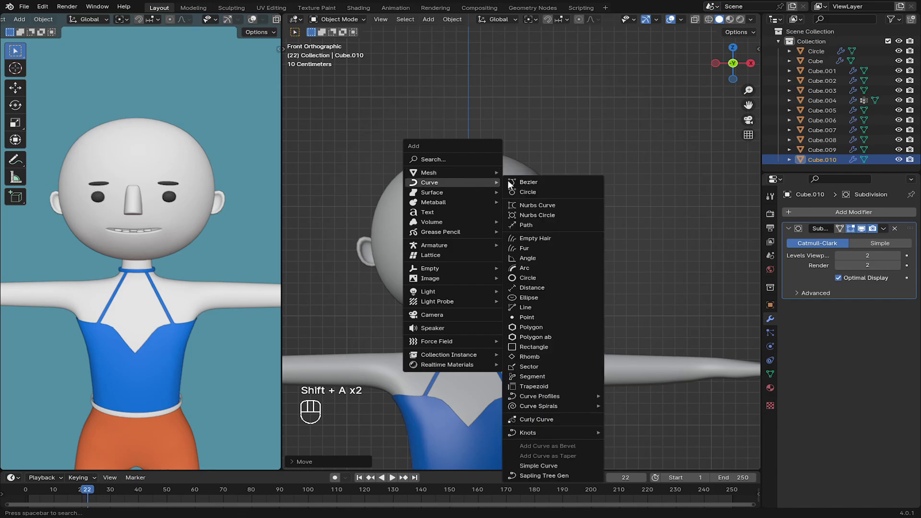
pyautogui.click(534, 223)
pyautogui.scroll(-2, 533, 220)
pyautogui.scroll(-2, 511, 220)
pyautogui.press('g')
pyautogui.press('z')
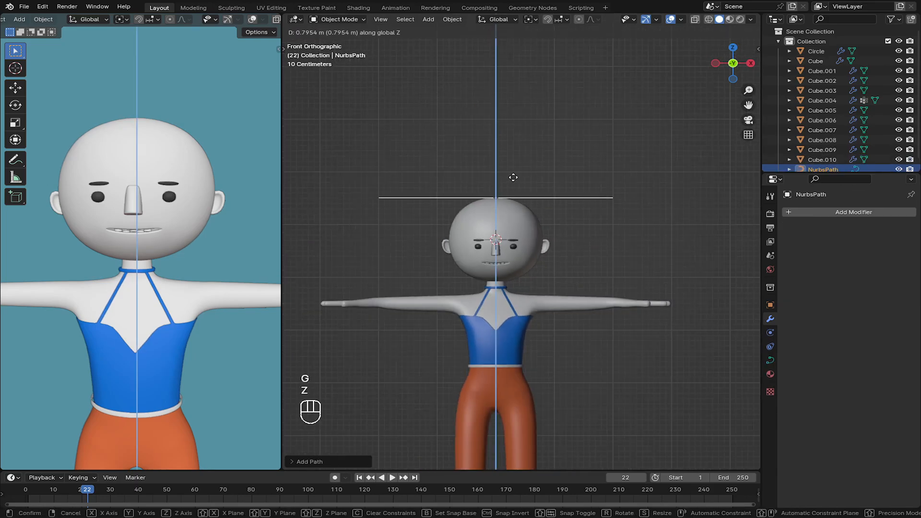
pyautogui.click(514, 172)
# Step: Reduce the path to a two-point segment and place it sloping down over the positive X half of the face
pyautogui.press('Tab')
pyautogui.moveTo(514, 171); pyautogui.dragTo(525, 244, button='middle')
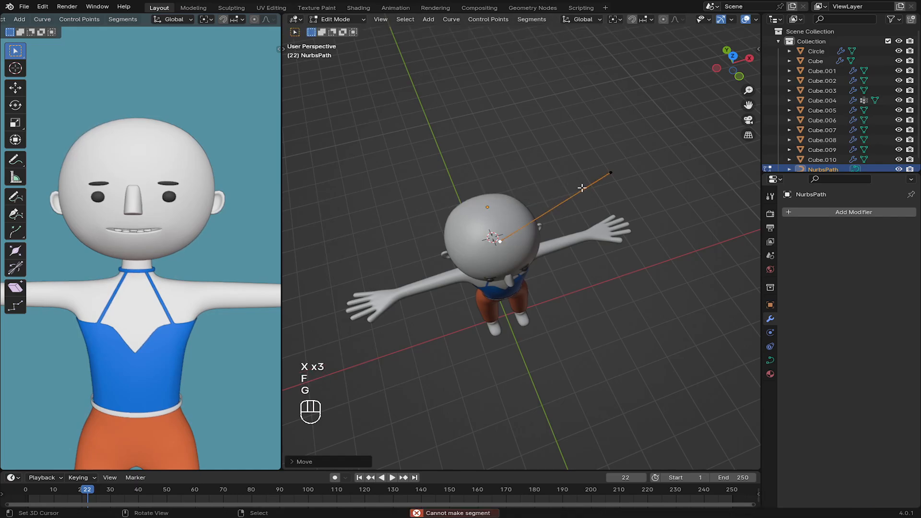
pyautogui.moveTo(582, 187); pyautogui.dragTo(583, 125, button='middle')
pyautogui.press('g')
pyautogui.click(585, 271)
pyautogui.press('g')
pyautogui.click(548, 269)
pyautogui.moveTo(549, 269); pyautogui.dragTo(638, 256, button='middle')
# Step: Add a Mirror modifier to the hair path
pyautogui.click(838, 212)
pyautogui.write('mir')
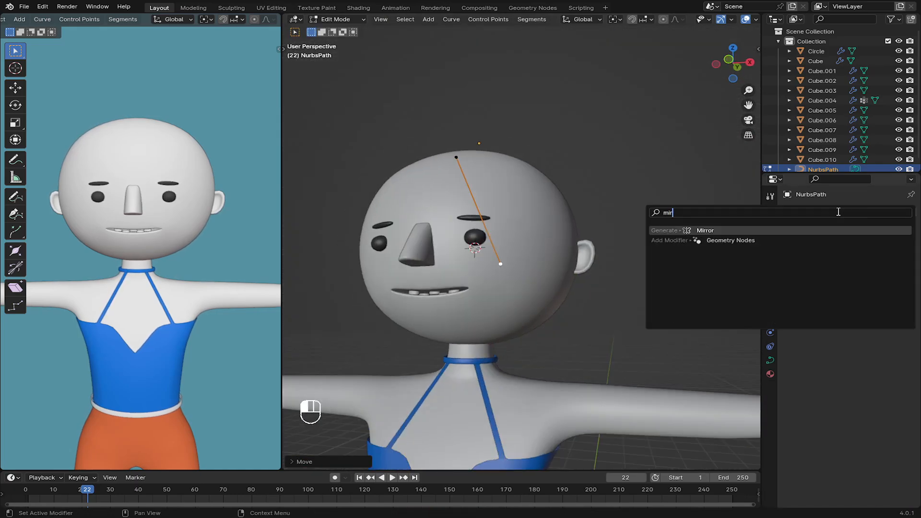
pyautogui.press('Return')
pyautogui.moveTo(659, 222); pyautogui.dragTo(681, 241, button='middle')
# Step: Give the hair curve a Round bevel with a depth of 0.15 m
pyautogui.click(771, 360)
pyautogui.click(809, 375)
pyautogui.click(852, 462)
pyautogui.click(811, 462)
pyautogui.moveTo(861, 475); pyautogui.dragTo(875, 474)
# Step: Move the strand's upper point on the top of the head and shrink its radius to narrow the root
pyautogui.click(454, 147)
pyautogui.moveTo(508, 168); pyautogui.dragTo(516, 185, button='middle')
pyautogui.press('g')
pyautogui.click(526, 190)
pyautogui.hotkey('alt', 's')
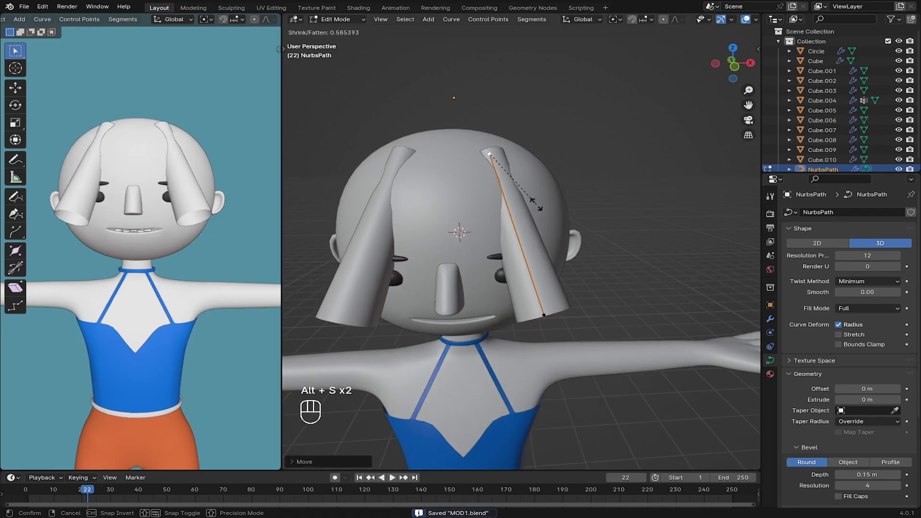
pyautogui.click(534, 216)
# Step: Extrude the strand's lower end downward to add a third control point
pyautogui.moveTo(534, 216); pyautogui.dragTo(439, 225, button='middle')
pyautogui.click(429, 289)
pyautogui.press('e')
pyautogui.click(431, 375)
pyautogui.click(423, 282)
pyautogui.press('f')
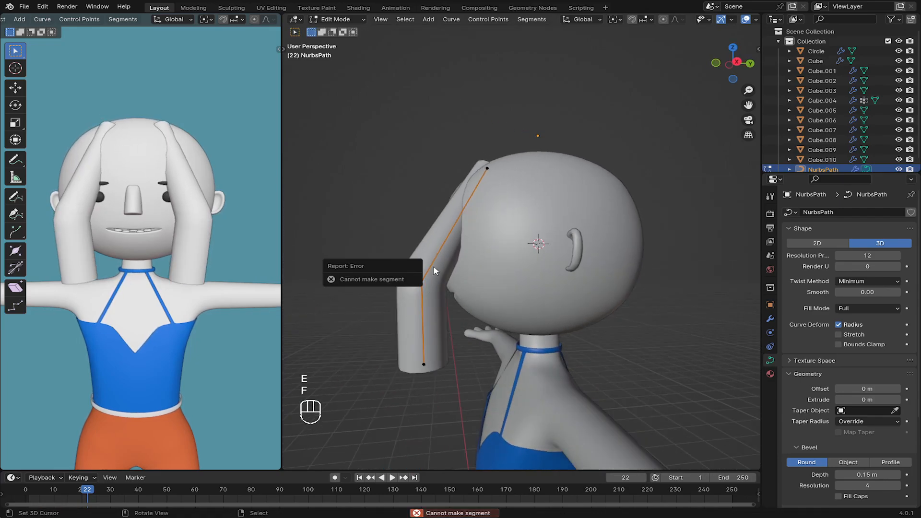
# Step: Move the strand's middle point closer to the head and shrink the tip's radius to about 0.17
pyautogui.press('g')
pyautogui.press('g')
pyautogui.moveTo(434, 269); pyautogui.dragTo(542, 288, button='middle')
pyautogui.press('g')
pyautogui.moveTo(518, 202); pyautogui.dragTo(503, 239, button='middle')
pyautogui.click(469, 374)
pyautogui.hotkey('alt', 's')
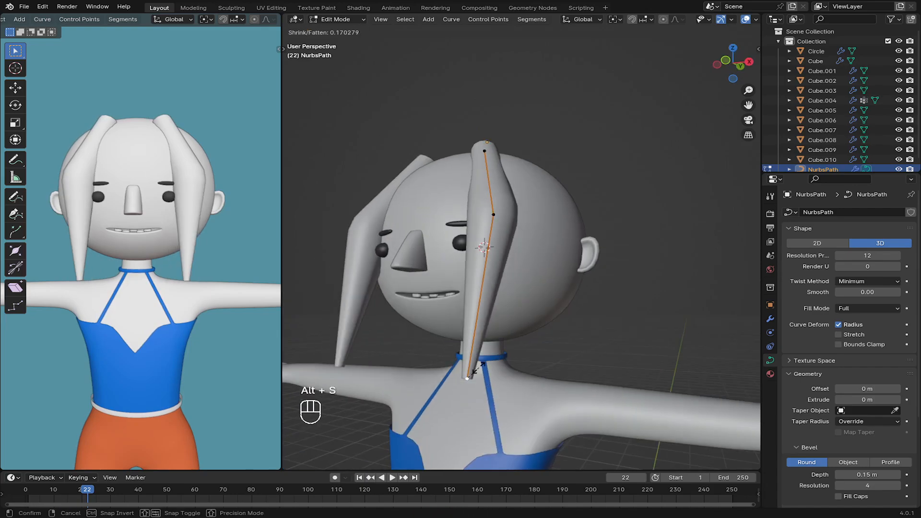
pyautogui.click(475, 365)
# Step: Reposition the strand's root point on top of the head
pyautogui.click(478, 151)
pyautogui.press('g')
pyautogui.press('g')
pyautogui.press('z')
pyautogui.moveTo(480, 149)
pyautogui.mouseDown(button='middle')
pyautogui.moveTo(606, 163)
pyautogui.moveTo(484, 153)
pyautogui.mouseUp(button='middle')
pyautogui.press('g')
pyautogui.click(597, 168)
pyautogui.press('g')
pyautogui.press('g')
pyautogui.click(499, 163)
# Step: Raise the strand's tip along Z and shift it outward beside the eye to shorten the strand
pyautogui.moveTo(434, 230); pyautogui.dragTo(542, 219, button='middle')
pyautogui.rightClick(523, 366)
pyautogui.press('g')
pyautogui.press('z')
pyautogui.click(523, 310)
pyautogui.press('g')
pyautogui.click(535, 293)
# Step: Adjust the radii of the strand's middle and root points so it stays full in the middle and tapers at the root
pyautogui.rightClick(552, 222)
pyautogui.hotkey('ctrl', 'a')
pyautogui.hotkey('alt', 's')
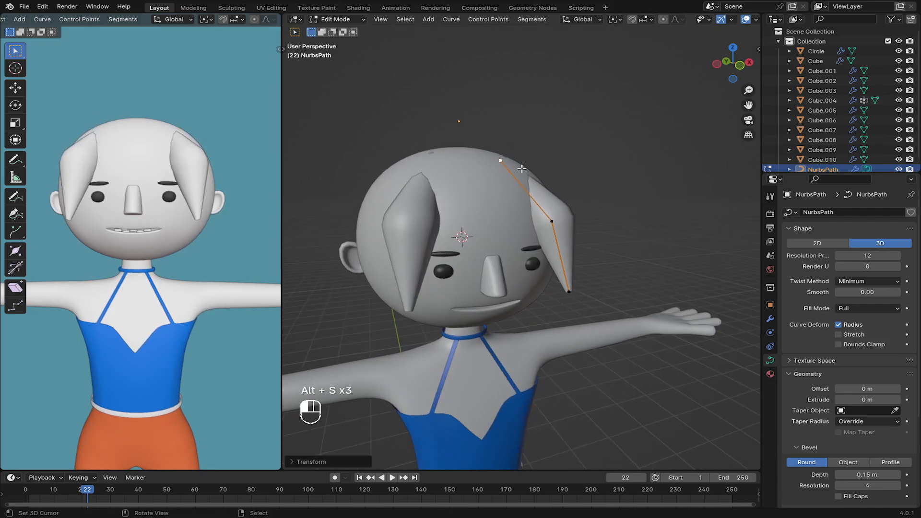
# Step: Shift the strand's control points so it emerges from the scalp and follows the side of the forehead
pyautogui.rightClick(533, 211)
pyautogui.press('g')
pyautogui.press('z')
pyautogui.moveTo(522, 169); pyautogui.dragTo(514, 140, button='middle')
pyautogui.click(578, 191)
pyautogui.press('g')
pyautogui.press('g')
pyautogui.press('l')
pyautogui.hotkey('shift', 'd')
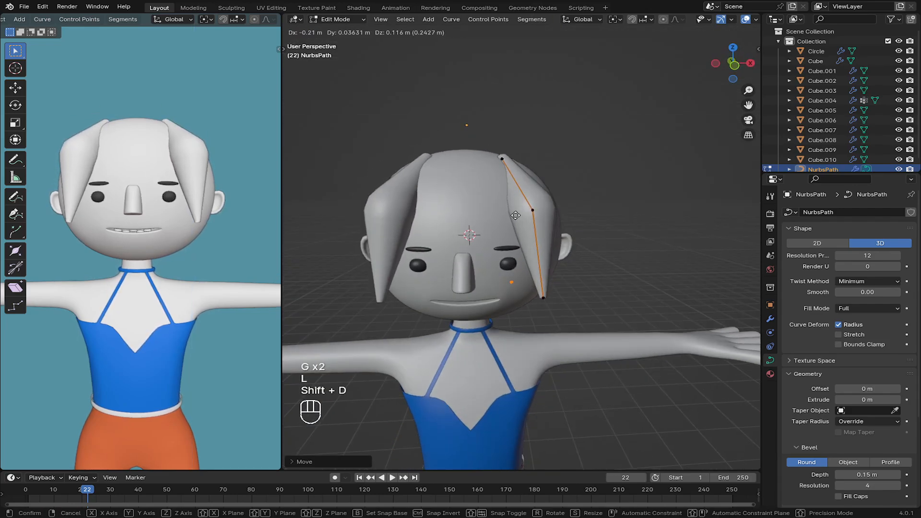
pyautogui.rightClick(515, 215)
pyautogui.hotkey('ctrl', 'z')
pyautogui.hotkey('ctrl', 'z')
# Step: Duplicate the hair strand, then move and rotate the copy toward the centre of the forehead
pyautogui.press('a')
pyautogui.hotkey('shift', 'd')
pyautogui.moveTo(485, 211); pyautogui.dragTo(494, 268, button='middle')
pyautogui.press('g')
pyautogui.rightClick(522, 262)
pyautogui.press('g')
pyautogui.press('r')
pyautogui.click(570, 327)
# Step: Move the central strand's middle and tip points so it ends above the eyebrow
pyautogui.rightClick(504, 236)
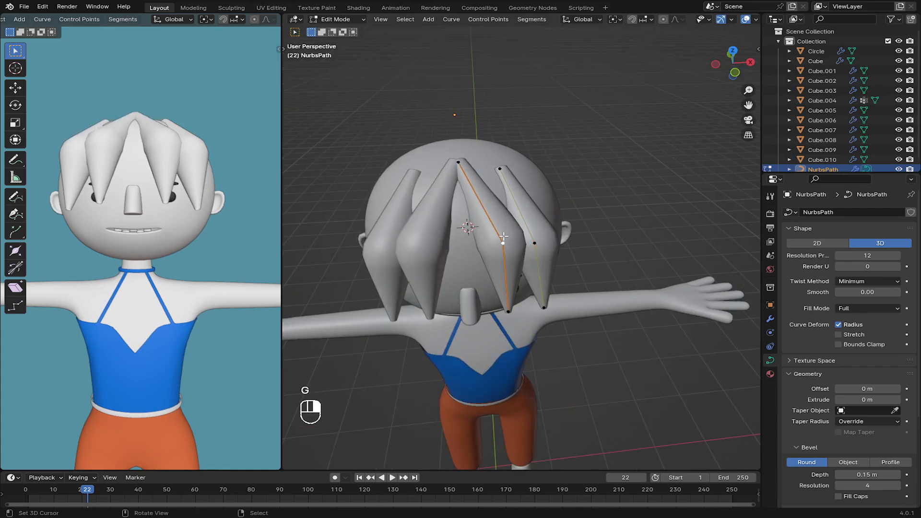
pyautogui.moveTo(503, 236); pyautogui.dragTo(497, 274, button='middle')
pyautogui.press('g')
pyautogui.click(512, 252)
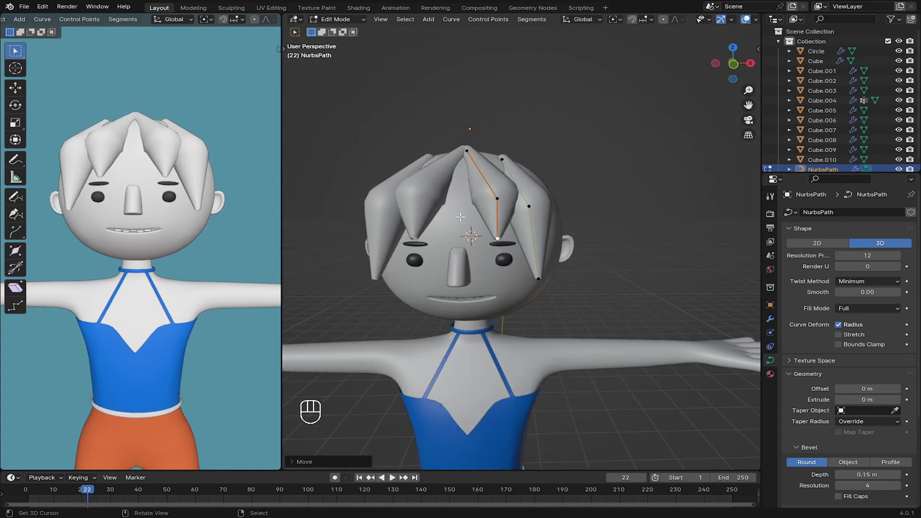
# Step: Duplicate a hair strand, rotate the copy outward and place it over the side of the head above the ear
pyautogui.moveTo(460, 217); pyautogui.dragTo(484, 239, button='middle')
pyautogui.press('l')
pyautogui.hotkey('shift', 'd')
pyautogui.click(518, 259)
pyautogui.press('r')
pyautogui.click(539, 323)
pyautogui.press('g')
pyautogui.press('g')
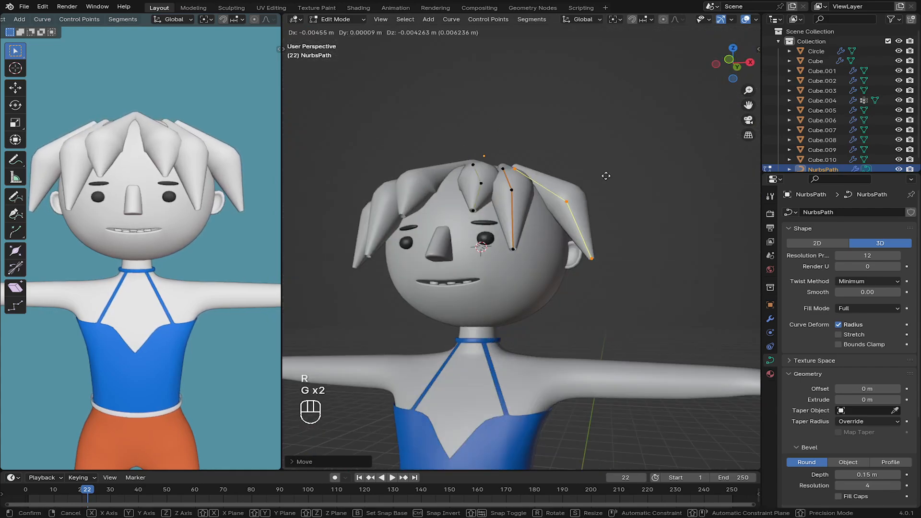
pyautogui.click(603, 180)
# Step: Lower the side strand's tip point and adjust its radius to form a longer, thinner end
pyautogui.click(593, 263)
pyautogui.press('g')
pyautogui.click(593, 298)
pyautogui.hotkey('alt', 's')
# Step: Move and rotate the whole side strand closer to the head and adjust its tip beside the cheek
pyautogui.press('l')
pyautogui.press('g')
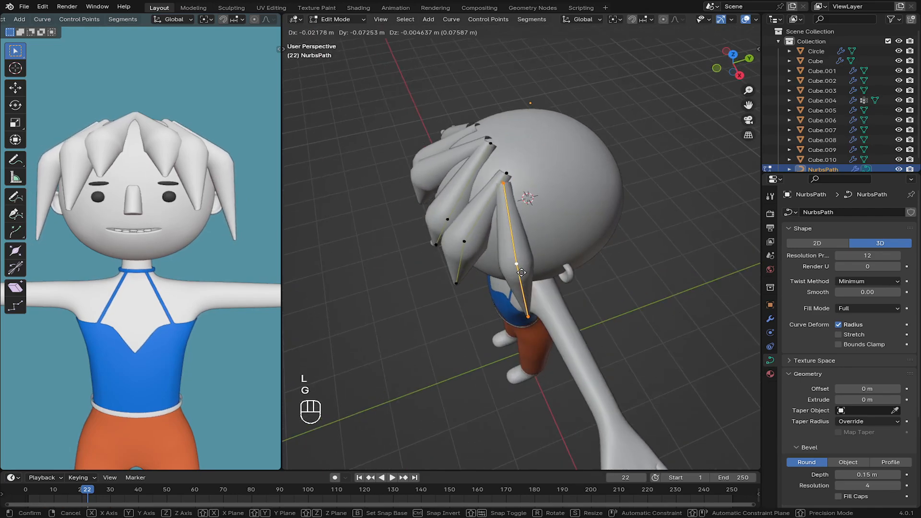
pyautogui.click(523, 242)
pyautogui.press('r')
pyautogui.click(535, 279)
pyautogui.moveTo(535, 283); pyautogui.dragTo(593, 225, button='middle')
pyautogui.press('g')
pyautogui.click(588, 240)
pyautogui.click(578, 307)
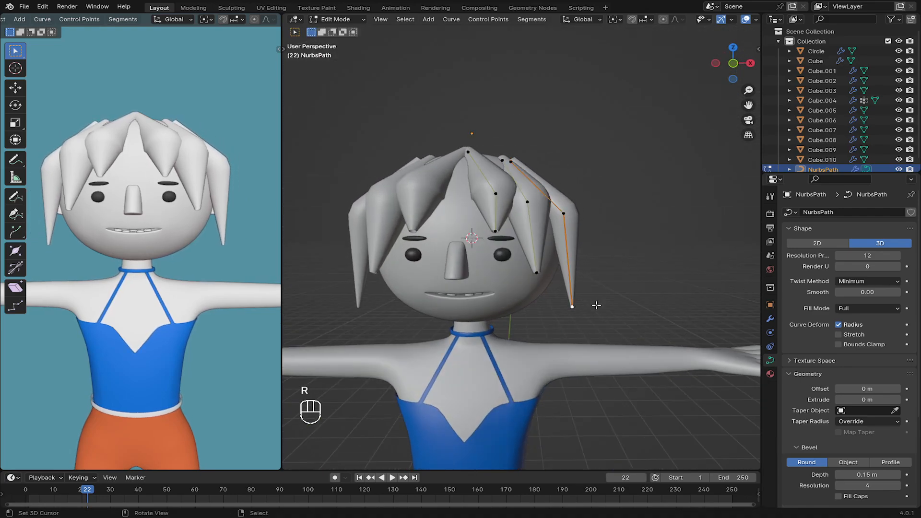
pyautogui.click(605, 283)
# Step: Try duplicating all the hair strands and rotating the copies about the vertical axis toward the back of the head
pyautogui.moveTo(580, 192); pyautogui.dragTo(535, 255, button='middle')
pyautogui.press('a')
pyautogui.hotkey('shift', 'd')
pyautogui.click(535, 255)
pyautogui.press('g')
pyautogui.press('z')
pyautogui.press('y')
pyautogui.click(555, 181)
pyautogui.keyDown('shift'); pyautogui.moveTo(555, 181); pyautogui.dragTo(554, 211, button='middle'); pyautogui.keyUp('shift')
pyautogui.write('rz')
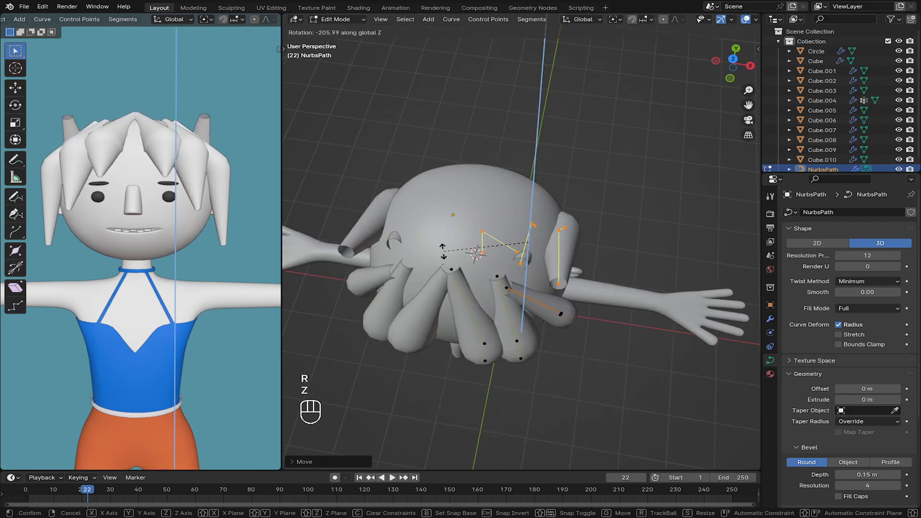
pyautogui.write('0')
pyautogui.click(434, 246)
# Step: Try moving the duplicated strands along Y onto the back of the head and adjusting their rotation
pyautogui.press('g')
pyautogui.press('z')
pyautogui.press('y')
pyautogui.click(543, 216)
pyautogui.press('r')
pyautogui.click(555, 281)
pyautogui.moveTo(555, 280); pyautogui.dragTo(624, 206, button='middle')
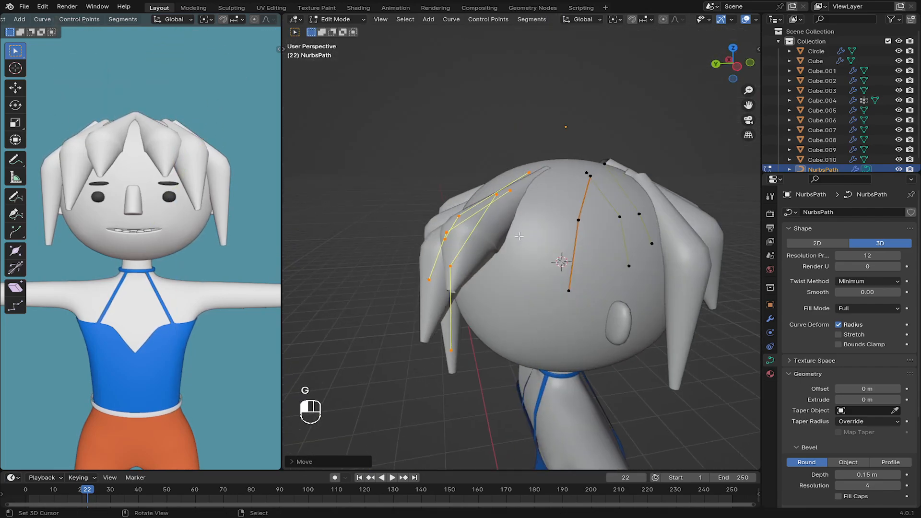
# Step: Undo the duplication, rotation and placement of the rear hair strands
pyautogui.hotkey('ctrl', 'z')
pyautogui.hotkey('ctrl', 'z')
pyautogui.hotkey('ctrl', 'z')
pyautogui.hotkey('ctrl', 'z')
pyautogui.hotkey('ctrl', 'z')
pyautogui.hotkey('ctrl', 'z')
pyautogui.hotkey('ctrl', 'z')
# Step: Enable the Y axis in the hair's Mirror modifier alongside X, leaving Z off
pyautogui.moveTo(646, 267); pyautogui.dragTo(708, 283, button='middle')
pyautogui.click(770, 319)
pyautogui.click(867, 244)
pyautogui.moveTo(600, 207); pyautogui.dragTo(604, 269, button='middle')
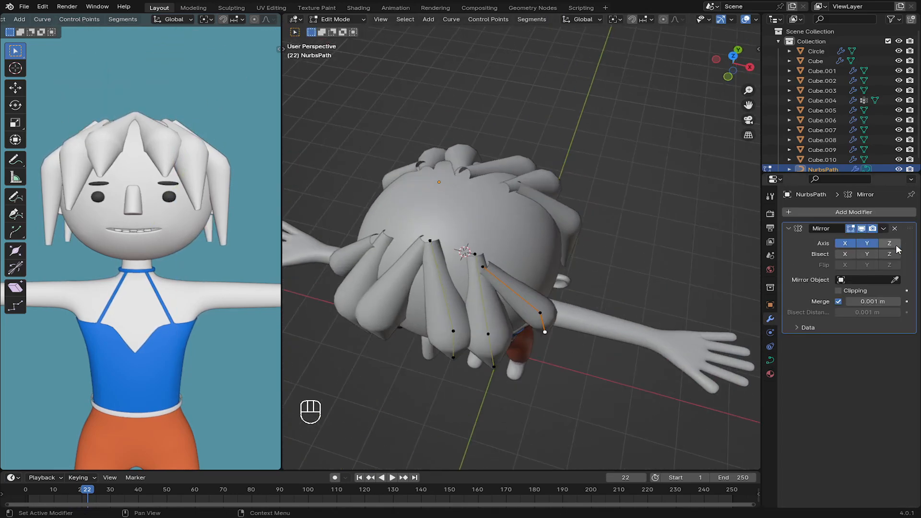
pyautogui.click(891, 245)
pyautogui.click(891, 244)
# Step: Duplicate the outermost side strand and place the copy farther back on the side of the head
pyautogui.moveTo(537, 287); pyautogui.dragTo(547, 245, button='middle')
pyautogui.press('l')
pyautogui.hotkey('shift', 'd')
pyautogui.click(530, 268)
pyautogui.press('g')
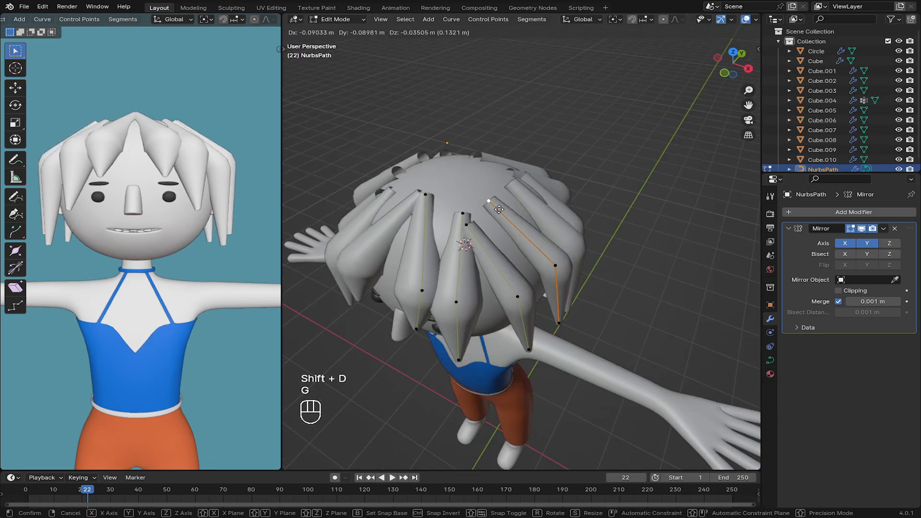
pyautogui.press('g')
pyautogui.click(515, 202)
# Step: Adjust the duplicated side strand's control points so it follows the side of the head
pyautogui.press('g')
pyautogui.moveTo(515, 203); pyautogui.dragTo(467, 192, button='middle')
pyautogui.moveTo(527, 225); pyautogui.dragTo(494, 206, button='middle')
pyautogui.press('g')
pyautogui.press('g')
pyautogui.moveTo(432, 192); pyautogui.dragTo(504, 268, button='middle')
pyautogui.click(488, 165)
pyautogui.rightClick(535, 260)
# Step: Move the front strand's control points slightly outward from the centre of the forehead
pyautogui.press('g')
pyautogui.press('g')
pyautogui.press('g')
pyautogui.moveTo(475, 206); pyautogui.dragTo(505, 184, button='middle')
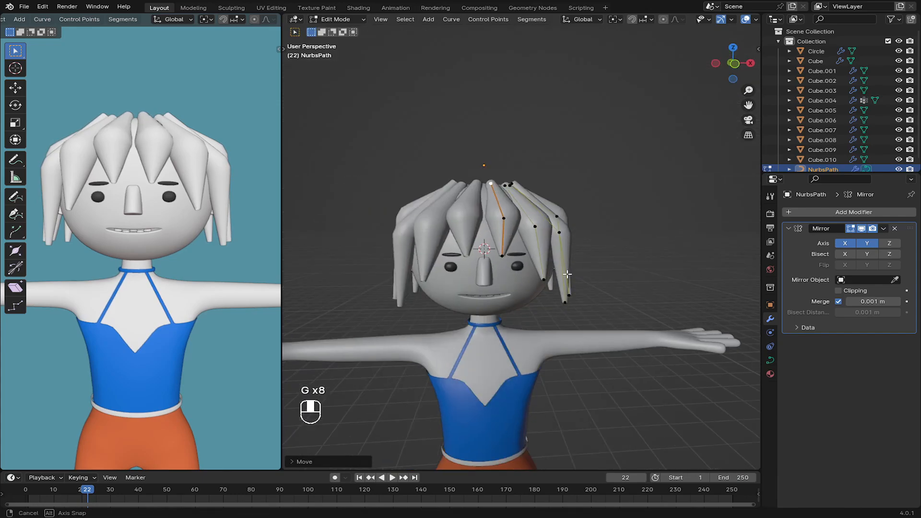
# Step: Reposition control points of the hair strands to even out their spacing around the head
pyautogui.press('g')
pyautogui.moveTo(672, 269); pyautogui.dragTo(532, 240, button='middle')
pyautogui.rightClick(489, 193)
pyautogui.press('g')
pyautogui.press('g')
pyautogui.moveTo(489, 197); pyautogui.dragTo(559, 236, button='middle')
# Step: Try moving a strand's control points further and changing its radius, and undo these edits
pyautogui.press('g')
pyautogui.press('g')
pyautogui.hotkey('alt', 's')
pyautogui.click(542, 240)
pyautogui.hotkey('ctrl', 'z')
pyautogui.hotkey('ctrl', 'z')
pyautogui.hotkey('ctrl', 'z')
pyautogui.hotkey('ctrl', 'z')
pyautogui.hotkey('ctrl', 'z')
# Step: Leave curve editing, snap the 3D cursor to the centre of the head and add a UV sphere there
pyautogui.moveTo(499, 235); pyautogui.dragTo(479, 234, button='middle')
pyautogui.keyDown('shift'); pyautogui.rightClick(507, 246); pyautogui.keyUp('shift')
pyautogui.keyDown('shift'); pyautogui.rightClick(527, 236); pyautogui.keyUp('shift')
pyautogui.hotkey('shift', 's')
pyautogui.press('Tab')
pyautogui.hotkey('shift', 'a')
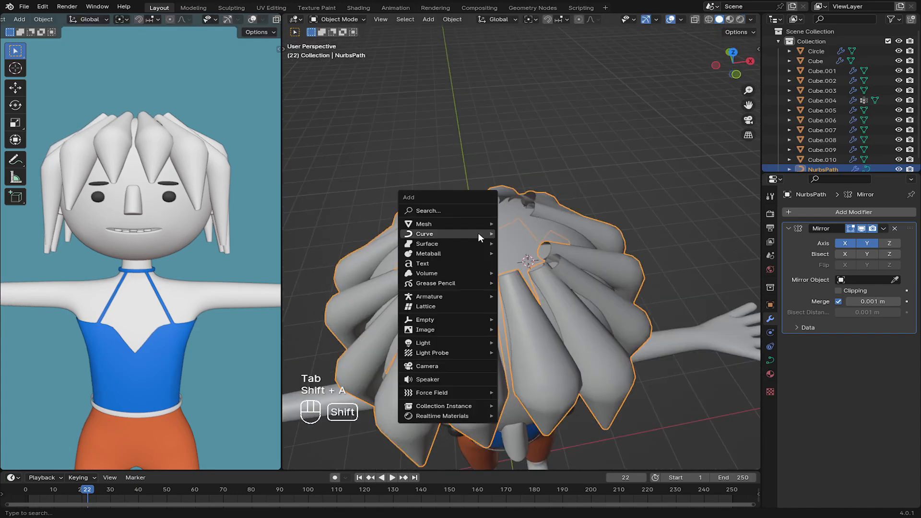
pyautogui.click(523, 255)
pyautogui.scroll(-3, 619, 330)
pyautogui.press('s')
pyautogui.press('x')
pyautogui.rightClick(497, 259)
pyautogui.hotkey('shift', 's')
pyautogui.hotkey('shift', 'a')
pyautogui.click(510, 276)
# Step: Flatten the new sphere along Z and scale it toward the size of the crown
pyautogui.press('s')
pyautogui.press('z')
pyautogui.press('g')
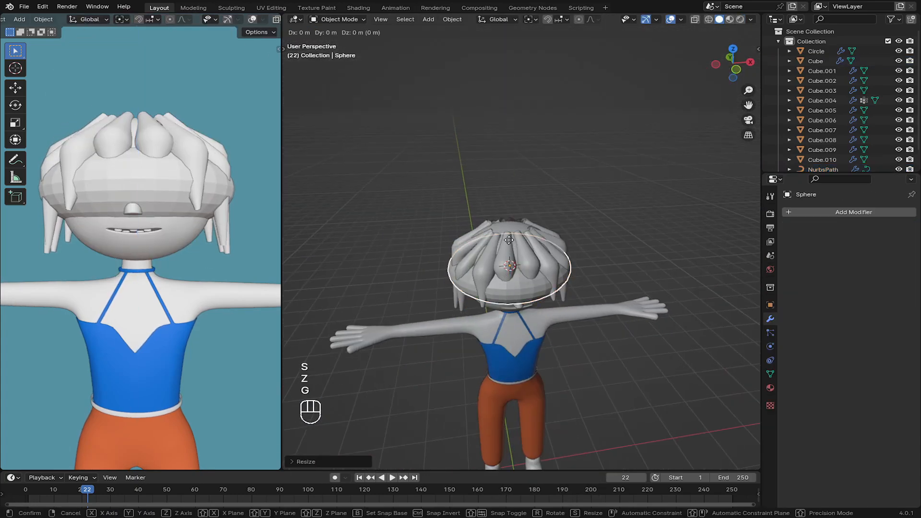
pyautogui.press('z')
pyautogui.press('s')
pyautogui.press('s')
pyautogui.press('z')
# Step: Raise the flattened sphere along Z onto the top of the head and resize it to cap the strand roots
pyautogui.press('g')
pyautogui.press('z')
pyautogui.moveTo(521, 182); pyautogui.dragTo(561, 235, button='middle')
pyautogui.press('s')
pyautogui.press('s')
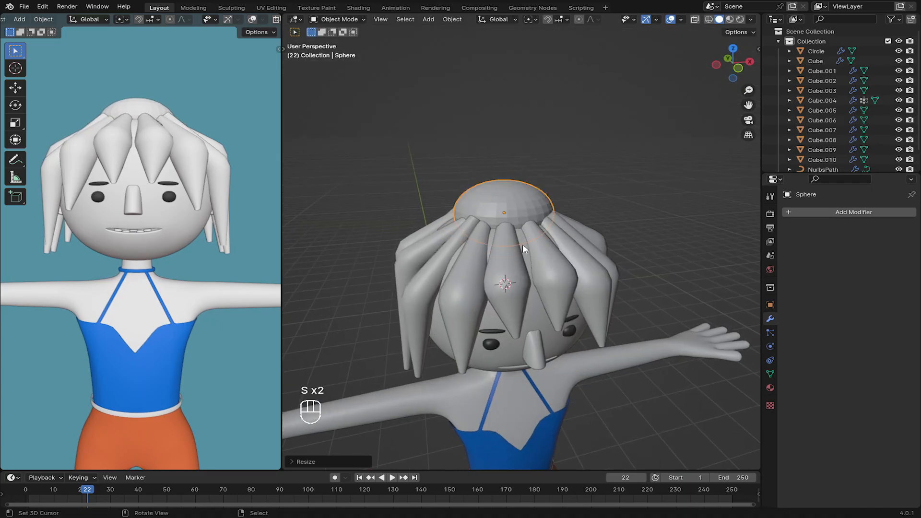
# Step: Edit the hair curves and move the strands' root points to tuck them under the sphere cap
pyautogui.rightClick(523, 244)
pyautogui.press('Tab')
pyautogui.rightClick(558, 287)
pyautogui.press('g')
pyautogui.click(555, 282)
pyautogui.press('g')
pyautogui.press('g')
pyautogui.moveTo(551, 283); pyautogui.dragTo(447, 184, button='middle')
pyautogui.press('g')
pyautogui.press('g')
pyautogui.press('Tab')
# Step: Scale the sphere cap along X and tilt it to fit the crown, and apply smooth shading
pyautogui.rightClick(481, 232)
pyautogui.press('Tab')
pyautogui.press('s')
pyautogui.press('x')
pyautogui.click(524, 205)
pyautogui.press('r')
pyautogui.click(539, 198)
pyautogui.moveTo(539, 197); pyautogui.dragTo(662, 192, button='middle')
pyautogui.press('Tab')
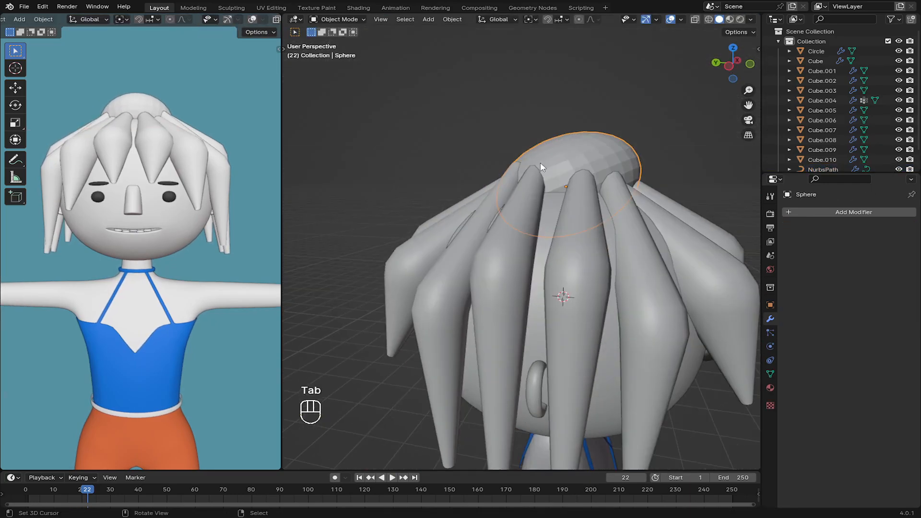
pyautogui.click(453, 20)
pyautogui.click(484, 234)
# Step: Add a NURBS path at the top of the head and rotate it 90° about Z to run front to back
pyautogui.moveTo(551, 297); pyautogui.dragTo(444, 238, button='middle')
pyautogui.hotkey('shift', 'a')
pyautogui.moveTo(444, 247)
pyautogui.click(542, 291)
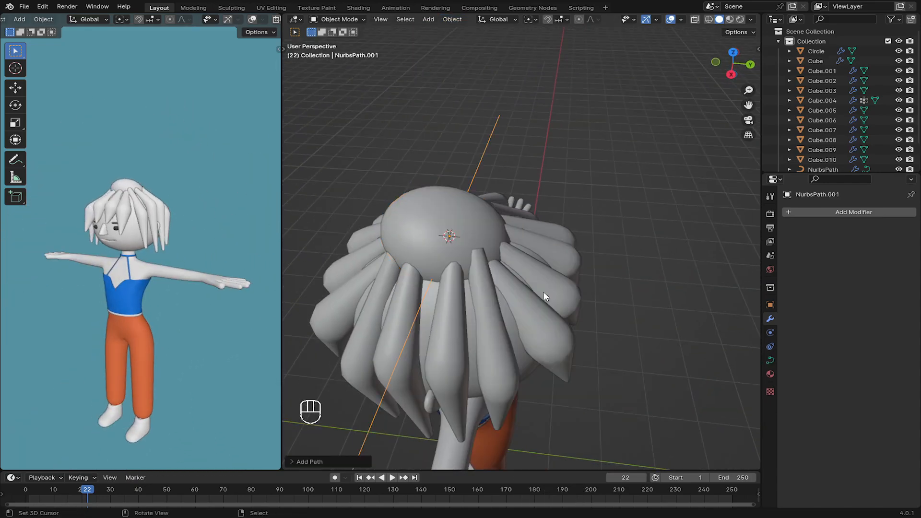
pyautogui.scroll(-4, 545, 296)
pyautogui.press('e')
pyautogui.press('r')
pyautogui.press('x')
pyautogui.press('z')
pyautogui.press('9')
pyautogui.press('0')
pyautogui.click(562, 298)
# Step: Delete the path's surplus control points and lower its end point along Z behind the head
pyautogui.press('Tab')
pyautogui.press('x')
pyautogui.press('x')
pyautogui.moveTo(539, 243); pyautogui.dragTo(540, 192, button='middle')
pyautogui.press('g')
pyautogui.press('z')
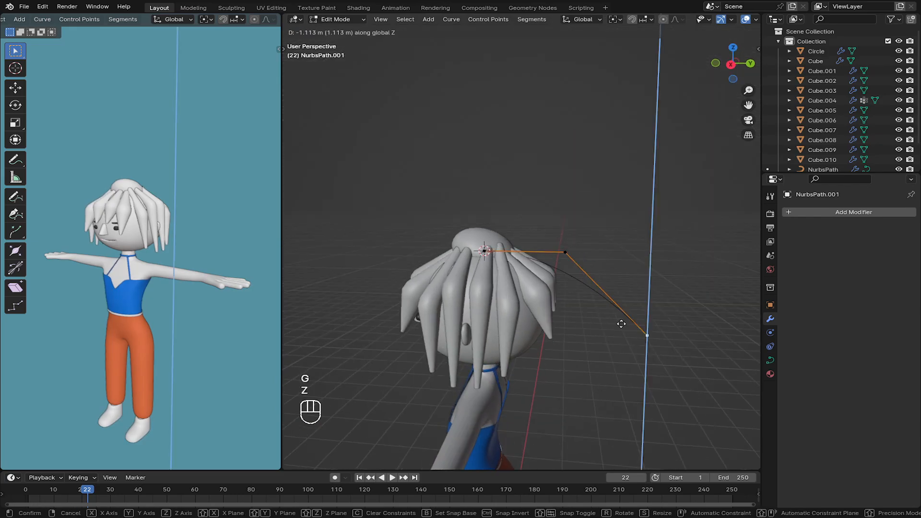
pyautogui.click(621, 324)
# Step: Set the new path's bevel depth to 0.19 m and thin its end point
pyautogui.click(770, 361)
pyautogui.moveTo(867, 475); pyautogui.dragTo(888, 475)
pyautogui.hotkey('alt', 's')
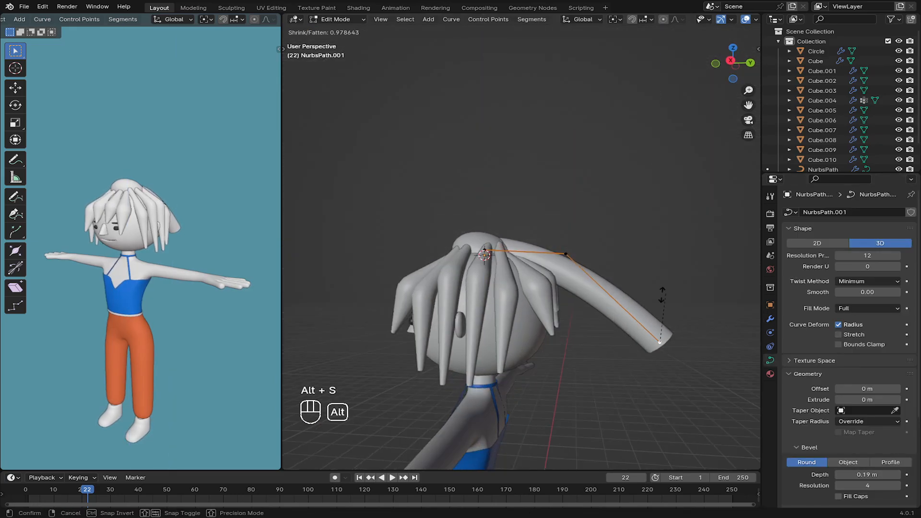
# Step: Move the rear strand's tip along Y toward the head and raise its middle point to arch it
pyautogui.press('g')
pyautogui.press('g')
pyautogui.press('x')
pyautogui.click(648, 343)
pyautogui.press('g')
pyautogui.press('y')
pyautogui.click(588, 342)
pyautogui.keyDown('shift'); pyautogui.click(570, 255); pyautogui.keyUp('shift')
pyautogui.press('g')
pyautogui.press('z')
pyautogui.press('g')
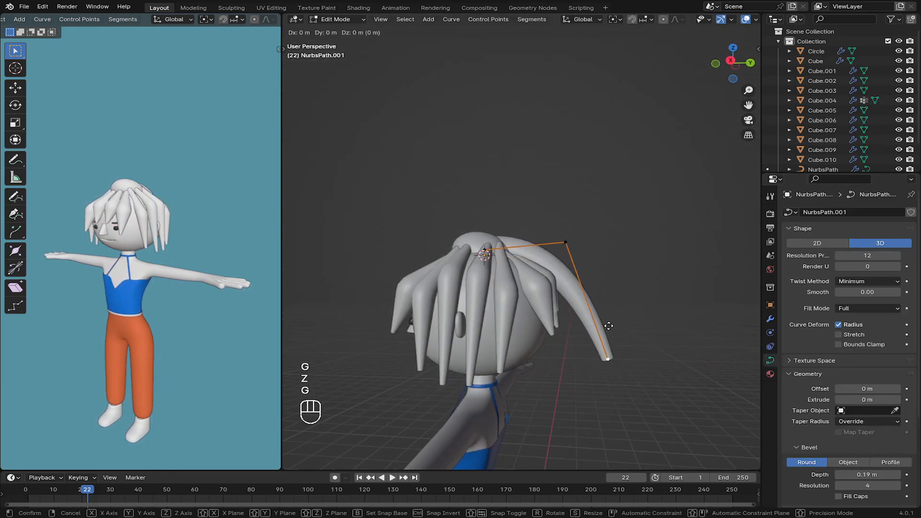
# Step: Lower the rear strand's tip along Z and adjust its radius
pyautogui.moveTo(619, 287); pyautogui.dragTo(508, 283, button='middle')
pyautogui.press('g')
pyautogui.press('z')
pyautogui.hotkey('alt', 's')
pyautogui.click(551, 428)
# Step: Increase the radius at the rear strand's middle point to make it fuller behind the head
pyautogui.moveTo(550, 384); pyautogui.dragTo(619, 423, button='middle')
pyautogui.click(567, 248)
pyautogui.hotkey('alt', 's')
pyautogui.click(671, 288)
pyautogui.hotkey('alt', 's')
pyautogui.click(672, 288)
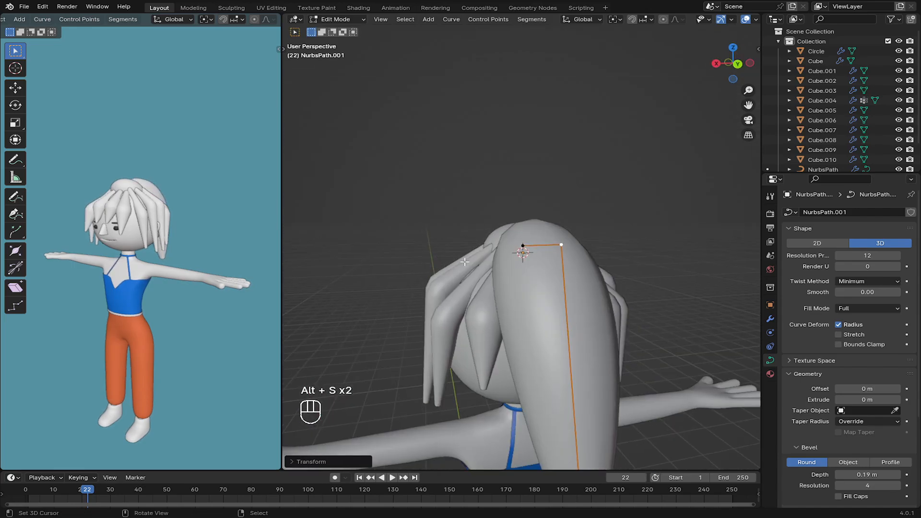
# Step: Adjust the radius at the rear strand's selected point and enable Fill Caps on that strand
pyautogui.hotkey('alt', 's')
pyautogui.scroll(-2, 818, 438)
pyautogui.click(839, 456)
pyautogui.press('Tab')
pyautogui.moveTo(490, 266); pyautogui.dragTo(378, 315, button='middle')
# Step: Enable Fill Caps on the mirrored hair strands around the face to close their open tips
pyautogui.click(518, 247)
pyautogui.scroll(5, 378, 315)
pyautogui.click(360, 253)
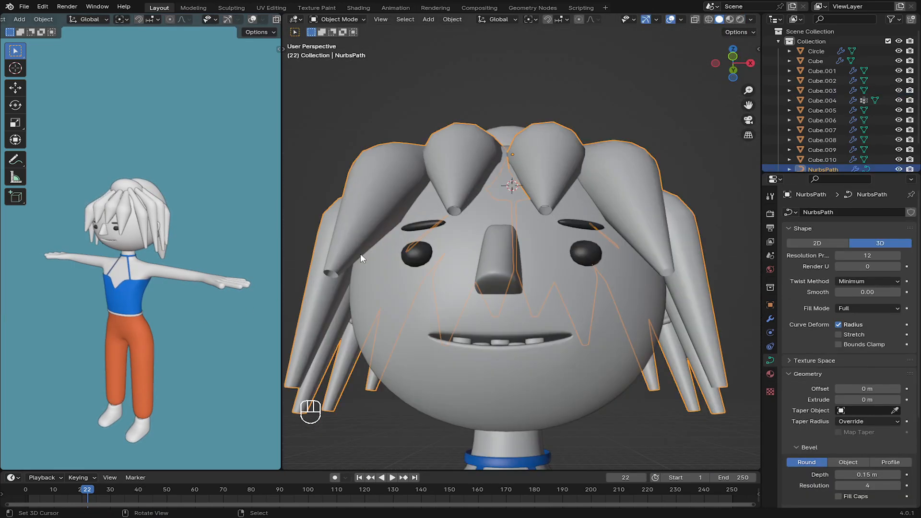
pyautogui.press('Tab')
pyautogui.click(546, 211)
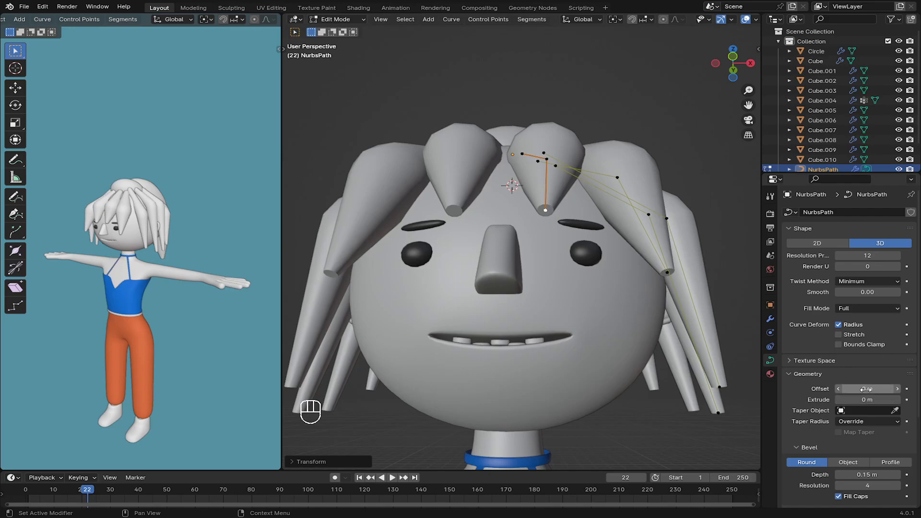
pyautogui.scroll(-5, 859, 343)
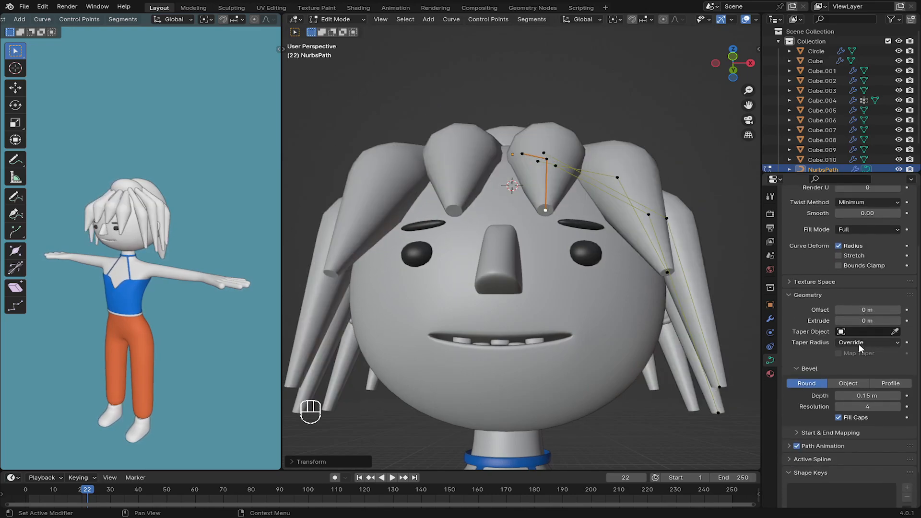
# Step: Adjust the radius at the middle points of several hair strands around the face
pyautogui.press('Tab')
pyautogui.moveTo(690, 269); pyautogui.dragTo(609, 309, button='middle')
pyautogui.scroll(-4, 609, 309)
pyautogui.press('Tab')
pyautogui.rightClick(483, 276)
pyautogui.hotkey('alt', 's')
pyautogui.click(515, 316)
pyautogui.moveTo(515, 316); pyautogui.dragTo(593, 307, button='middle')
pyautogui.rightClick(582, 276)
pyautogui.hotkey('alt', 's')
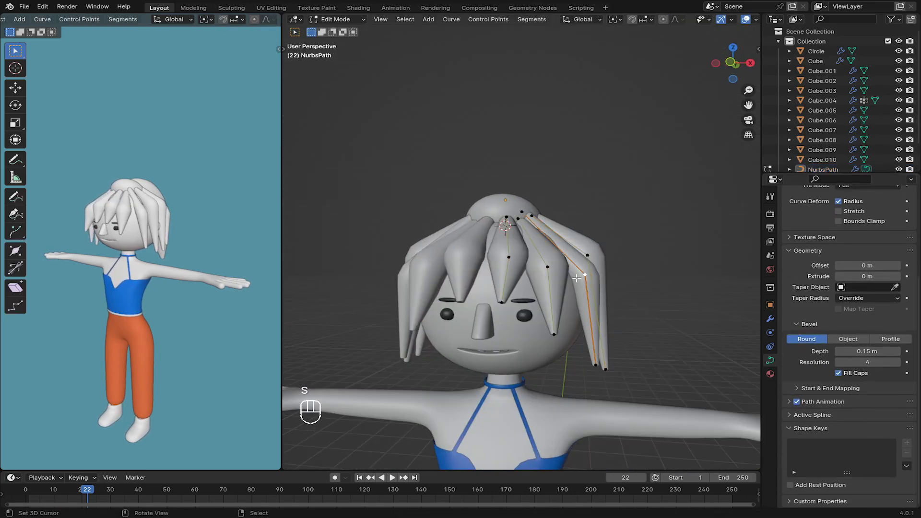
pyautogui.rightClick(548, 265)
pyautogui.hotkey('alt', 's')
pyautogui.hotkey('alt', 's')
# Step: Reposition a control point near the tip of a front side strand and adjust its radius
pyautogui.moveTo(559, 279); pyautogui.dragTo(554, 259, button='middle')
pyautogui.press('f')
pyautogui.rightClick(552, 360)
pyautogui.press('g')
pyautogui.click(561, 249)
pyautogui.hotkey('alt', 's')
pyautogui.click(684, 219)
pyautogui.moveTo(642, 252); pyautogui.dragTo(631, 247, button='middle')
pyautogui.press('Tab')
# Step: Check the whole character from the front and save the file
pyautogui.scroll(-4, 630, 247)
pyautogui.moveTo(667, 327)
pyautogui.mouseDown(button='middle')
pyautogui.moveTo(556, 351)
pyautogui.moveTo(672, 336)
pyautogui.mouseUp(button='middle')
pyautogui.moveTo(72, 297); pyautogui.dragTo(112, 295, button='middle')
pyautogui.scroll(-4, 431, 307)
pyautogui.scroll(-4, 65, 285)
pyautogui.hotkey('ctrl', 's')
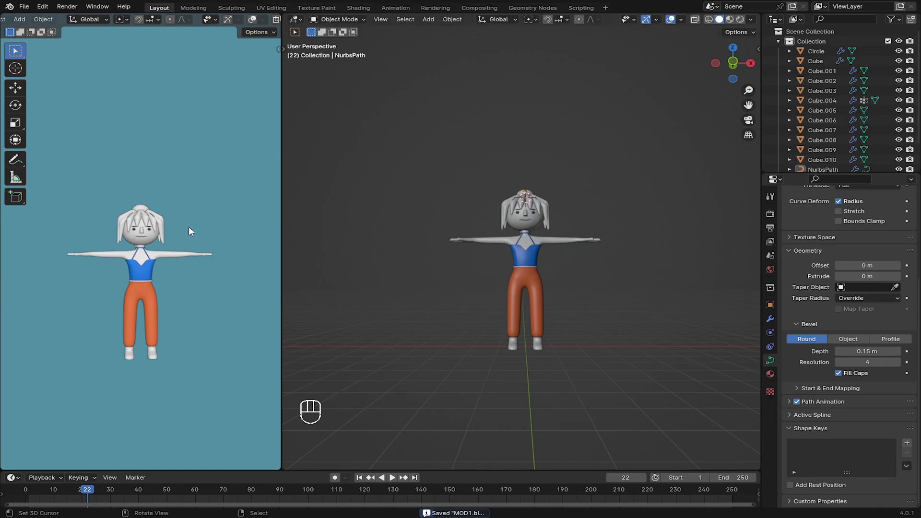
# Step: Create a new material for the head and give it an orange-tan skin base color
pyautogui.scroll(7, 189, 226)
pyautogui.scroll(3, 518, 225)
pyautogui.rightClick(537, 211)
pyautogui.click(770, 387)
pyautogui.click(847, 254)
pyautogui.click(872, 335)
pyautogui.click(849, 241)
# Step: Copy the skin base color to the viewport display color and adjust it to hue 0.071, saturation 0.793, value 1.000
pyautogui.hotkey('ctrl', 'c')
pyautogui.scroll(-8, 864, 360)
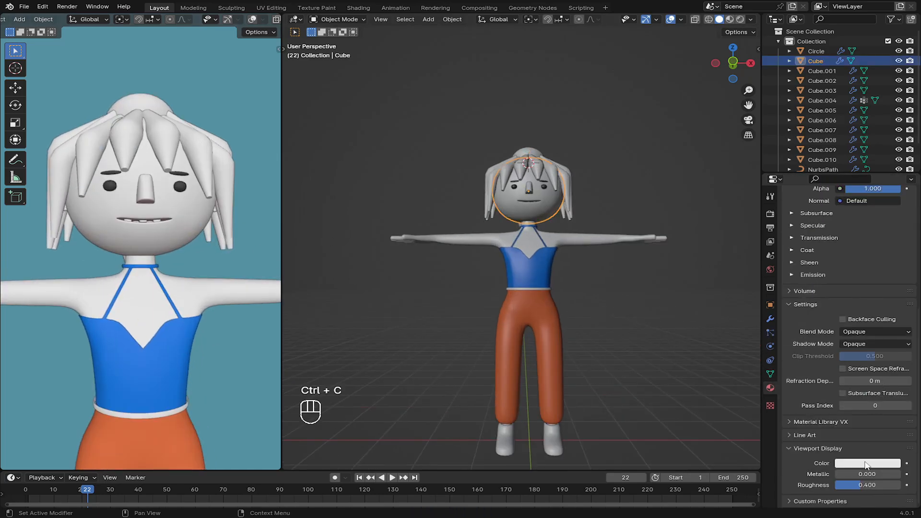
pyautogui.hotkey('ctrl', 'v')
pyautogui.click(863, 463)
pyautogui.click(823, 372)
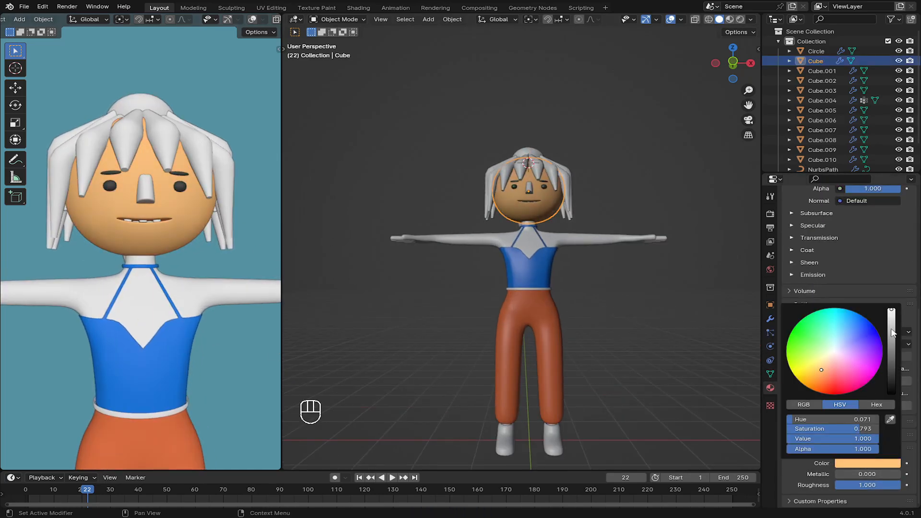
# Step: Link the head's skin material to the body and the nose
pyautogui.moveTo(520, 242); pyautogui.dragTo(527, 251, button='middle')
pyautogui.rightClick(534, 253)
pyautogui.keyDown('shift'); pyautogui.rightClick(534, 208); pyautogui.keyUp('shift')
pyautogui.keyDown('shift'); pyautogui.rightClick(556, 219); pyautogui.keyUp('shift')
pyautogui.hotkey('ctrl', 'l')
pyautogui.click(545, 246)
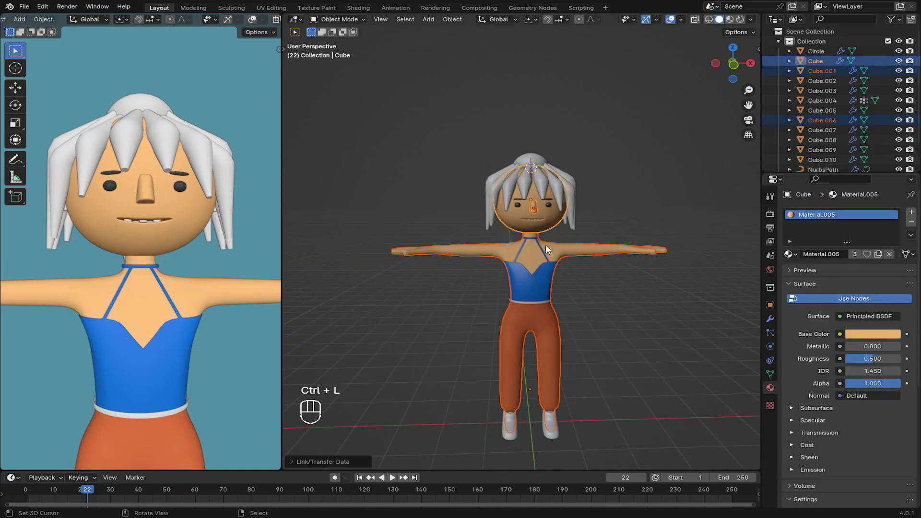
# Step: Move the mirrored hair strands along Z in two passes to raise them on the head
pyautogui.moveTo(210, 255); pyautogui.dragTo(177, 300, button='middle')
pyautogui.press('KP_4')
pyautogui.press('KP_1')
pyautogui.scroll(6, 537, 168)
pyautogui.rightClick(467, 224)
pyautogui.press('g')
pyautogui.press('z')
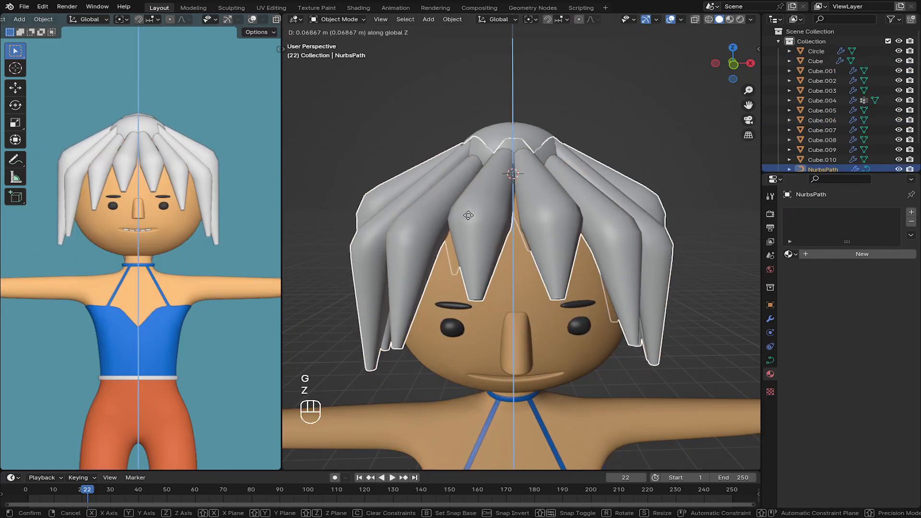
pyautogui.click(465, 223)
pyautogui.press('g')
pyautogui.press('z')
pyautogui.click(465, 216)
# Step: Raise the rear hair strand about 0.07 m along Z and save the file
pyautogui.rightClick(532, 138)
pyautogui.moveTo(537, 142); pyautogui.dragTo(503, 161, button='middle')
pyautogui.press('f')
pyautogui.press('z')
pyautogui.press('g')
pyautogui.press('z')
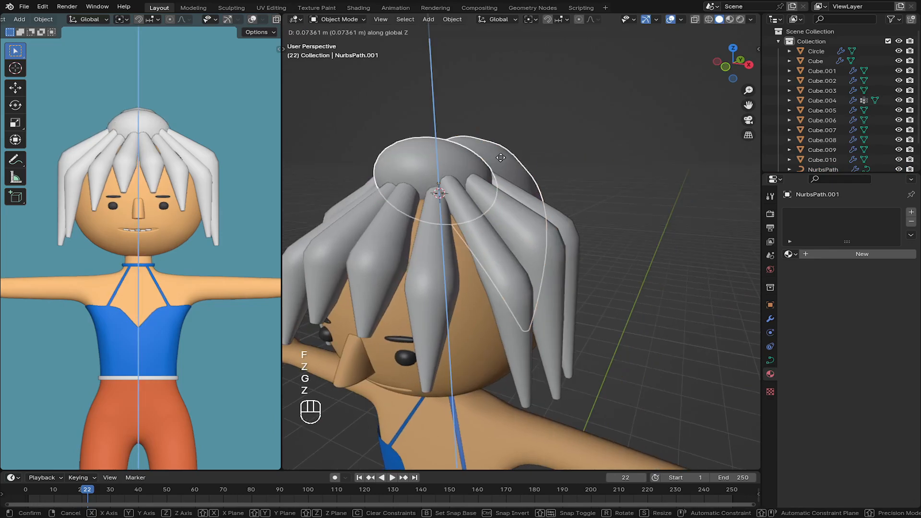
pyautogui.click(501, 158)
pyautogui.moveTo(158, 211); pyautogui.dragTo(207, 226, button='middle')
pyautogui.hotkey('ctrl', 's')
pyautogui.scroll(-6, 460, 216)
pyautogui.moveTo(461, 216); pyautogui.dragTo(509, 182, button='middle')
pyautogui.hotkey('ctrl', 's')
# Step: Examine the character's hair, face and body from the front and from above
pyautogui.moveTo(171, 269); pyautogui.dragTo(110, 206, button='middle')
pyautogui.keyDown('shift'); pyautogui.moveTo(110, 206); pyautogui.dragTo(154, 152, button='middle'); pyautogui.keyUp('shift')
pyautogui.press('KP_4')
pyautogui.press('KP_1')
pyautogui.keyDown('shift'); pyautogui.moveTo(159, 213); pyautogui.dragTo(130, 201, button='middle'); pyautogui.keyUp('shift')
pyautogui.moveTo(130, 201); pyautogui.dragTo(165, 263, button='middle')
pyautogui.scroll(-2, 165, 263)
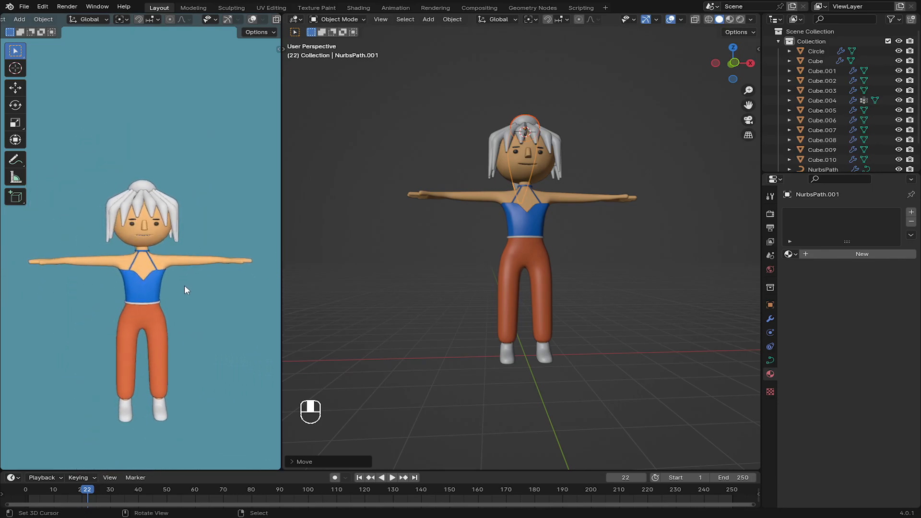
pyautogui.scroll(3, 186, 290)
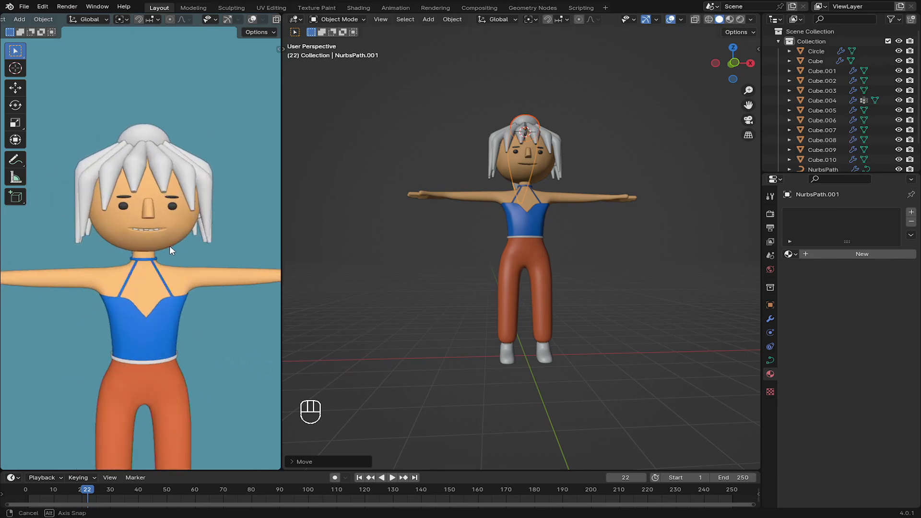
pyautogui.moveTo(168, 245); pyautogui.dragTo(150, 312, button='middle')
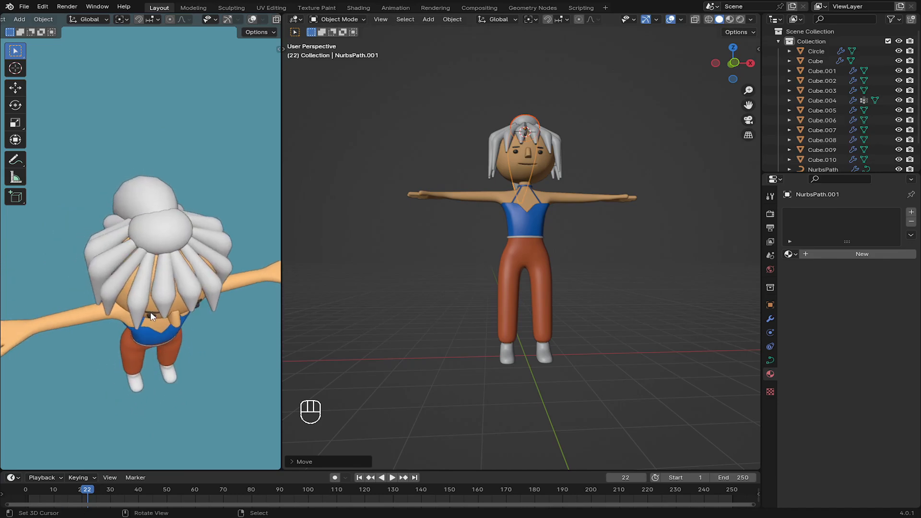
pyautogui.press('KP_4')
pyautogui.press('KP_1')
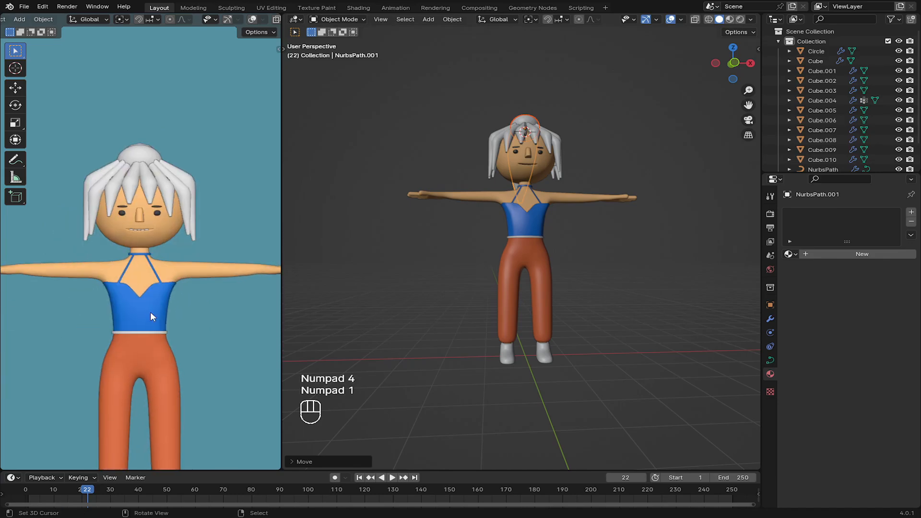
pyautogui.scroll(-3, 139, 305)
pyautogui.scroll(6, 140, 304)
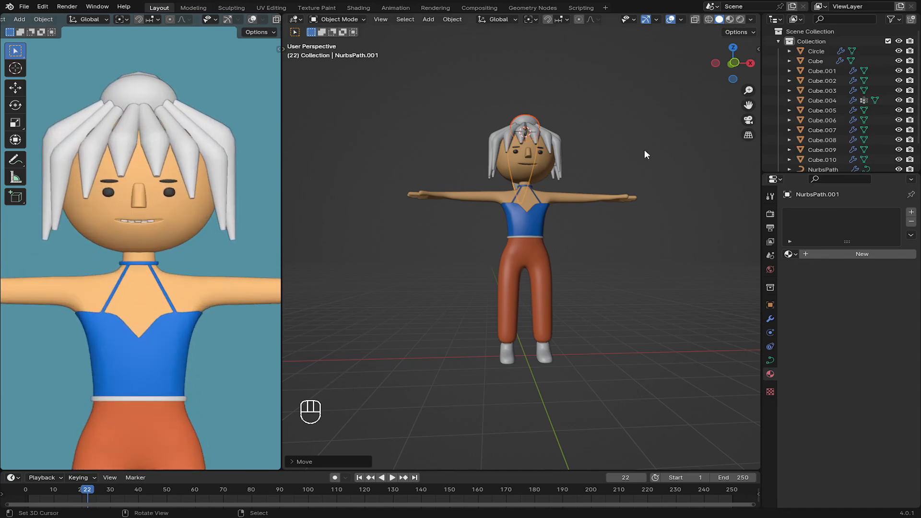
# Step: Convert the mirrored hair strands from a curve to a mesh
pyautogui.moveTo(565, 128); pyautogui.dragTo(547, 164, button='middle')
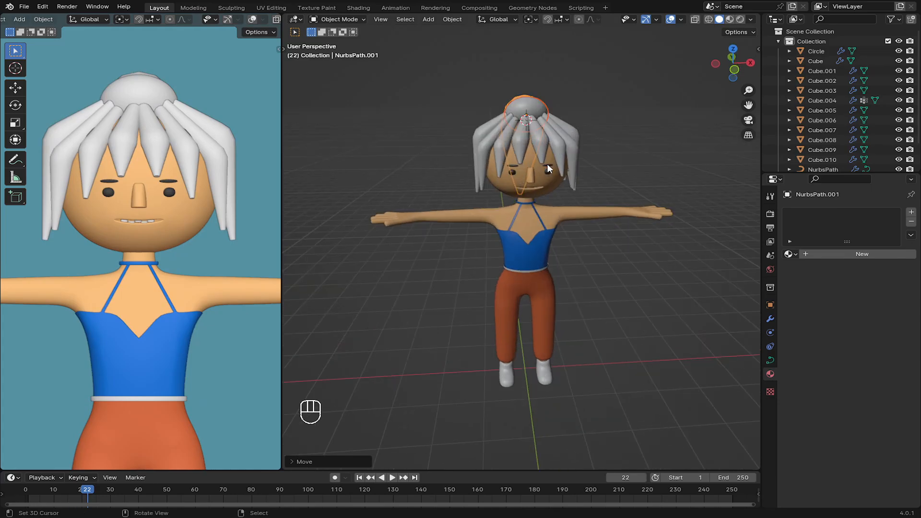
pyautogui.click(547, 163)
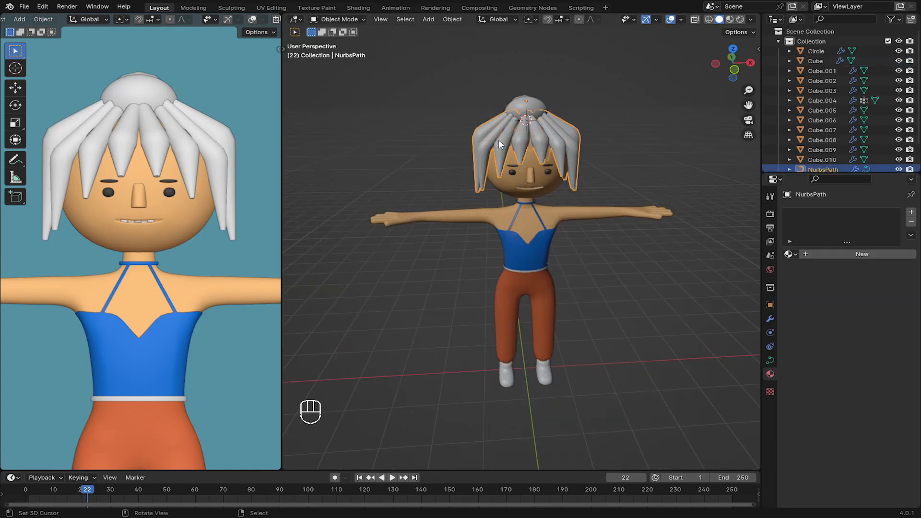
pyautogui.keyDown('shift'); pyautogui.moveTo(499, 144); pyautogui.dragTo(497, 168, button='middle'); pyautogui.keyUp('shift')
pyautogui.click(452, 19)
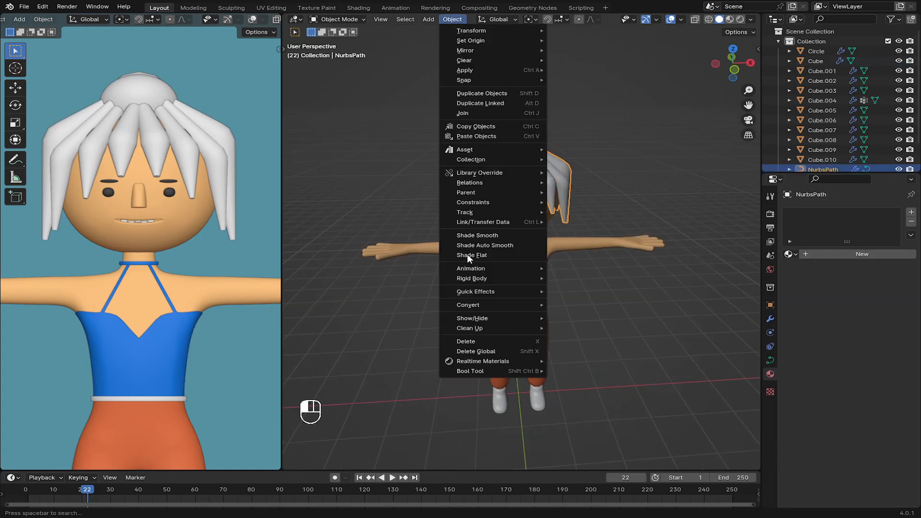
pyautogui.moveTo(465, 305)
pyautogui.click(560, 313)
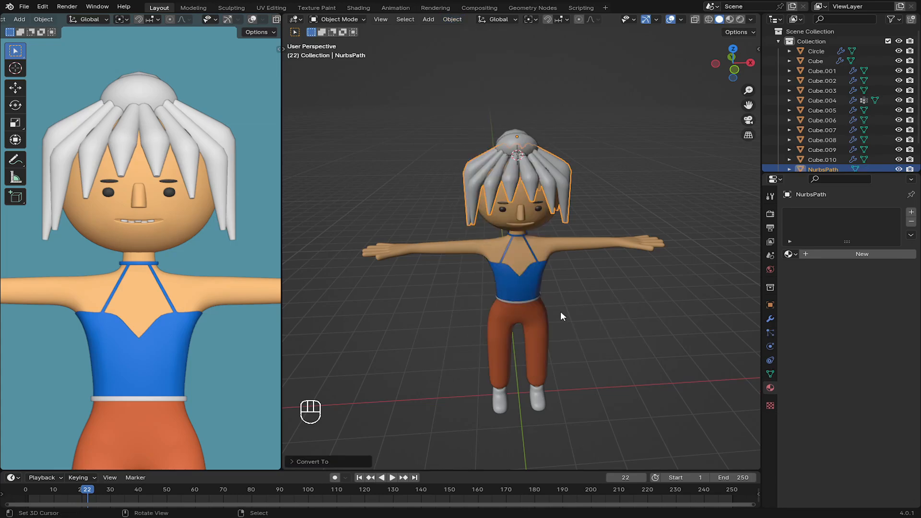
# Step: Convert the rear hair strand to a mesh and save the file
pyautogui.click(520, 126)
pyautogui.click(462, 19)
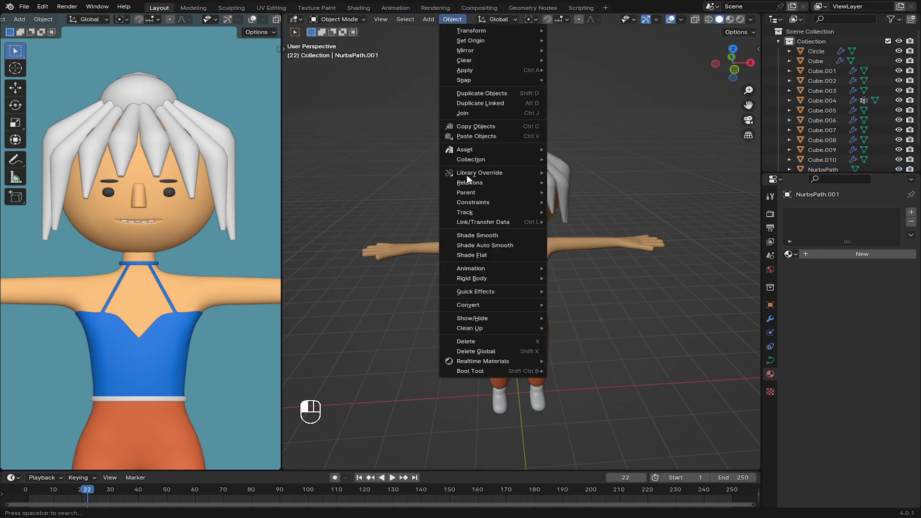
pyautogui.moveTo(481, 307)
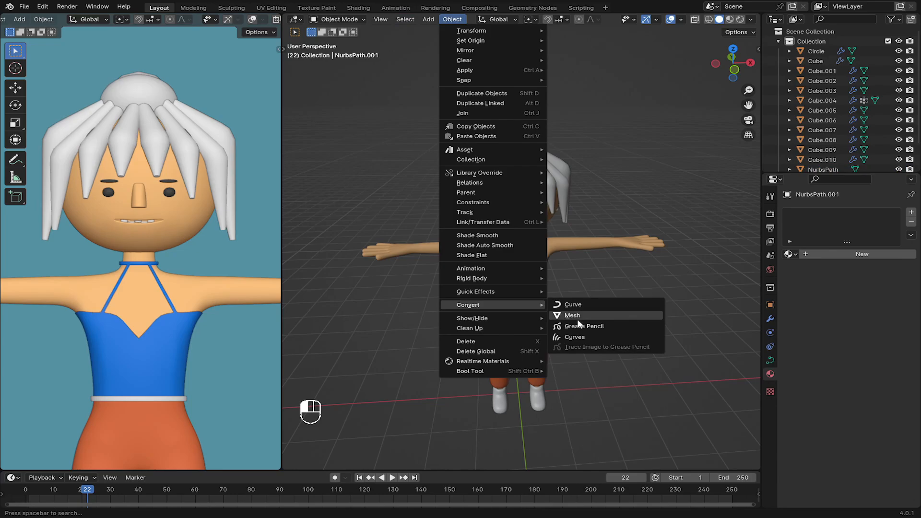
pyautogui.click(577, 318)
pyautogui.hotkey('ctrl', 's')
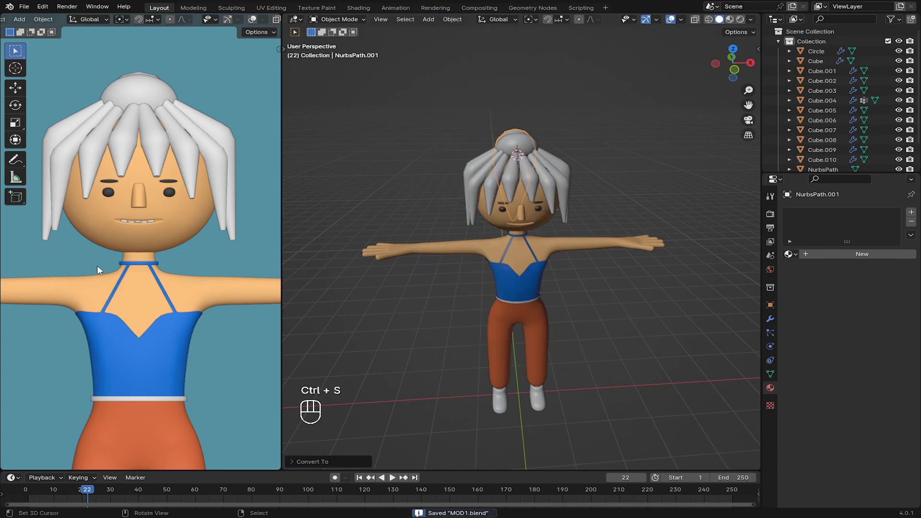
# Step: Review the modifiers on the blue top, the trousers and the shoes
pyautogui.scroll(-5, 110, 273)
pyautogui.moveTo(503, 289); pyautogui.dragTo(503, 290, button='middle')
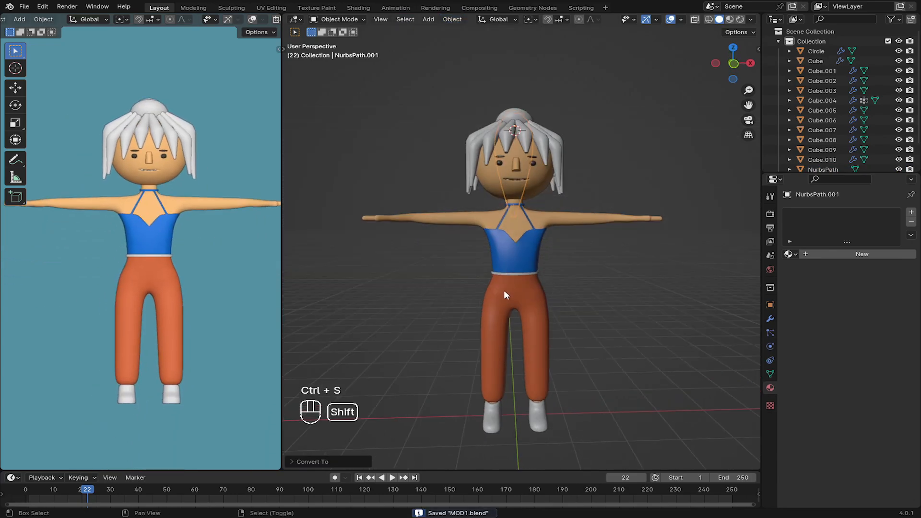
pyautogui.click(508, 264)
pyautogui.click(771, 317)
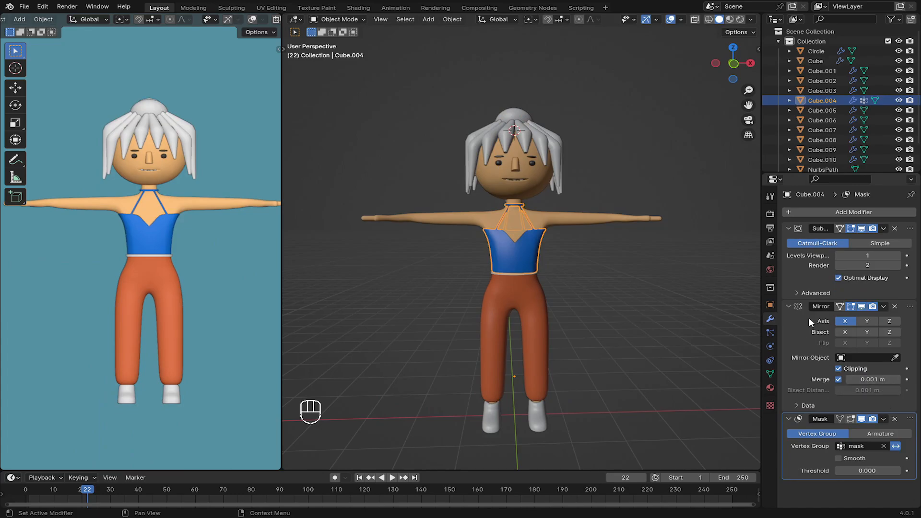
pyautogui.click(791, 309)
pyautogui.click(788, 230)
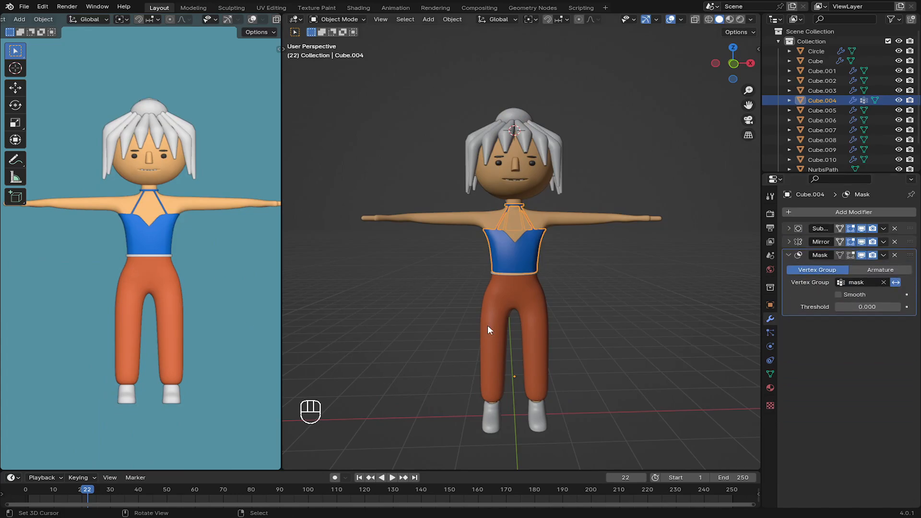
pyautogui.click(500, 310)
pyautogui.click(536, 426)
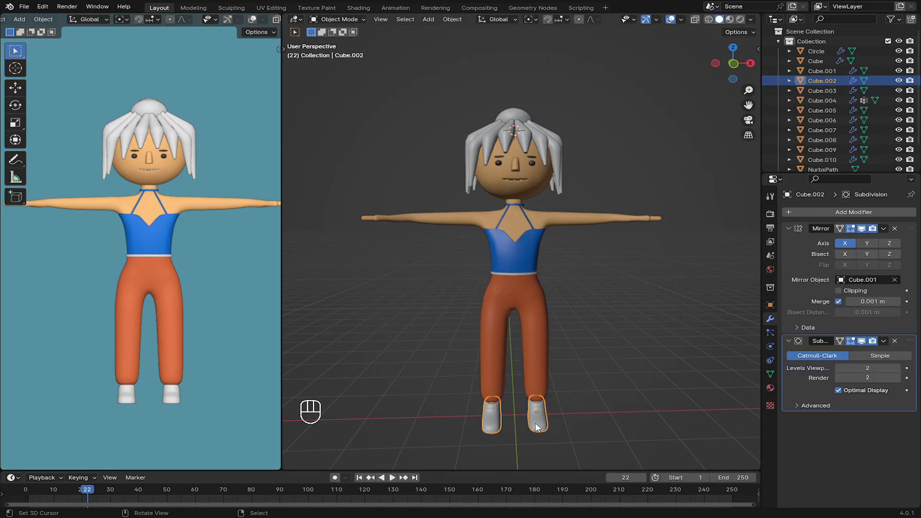
# Step: Apply the Subdivision modifier on the head
pyautogui.click(514, 193)
pyautogui.scroll(4, 514, 191)
pyautogui.keyDown('shift'); pyautogui.moveTo(513, 189); pyautogui.dragTo(517, 259, button='middle'); pyautogui.keyUp('shift')
pyautogui.scroll(1, 517, 295)
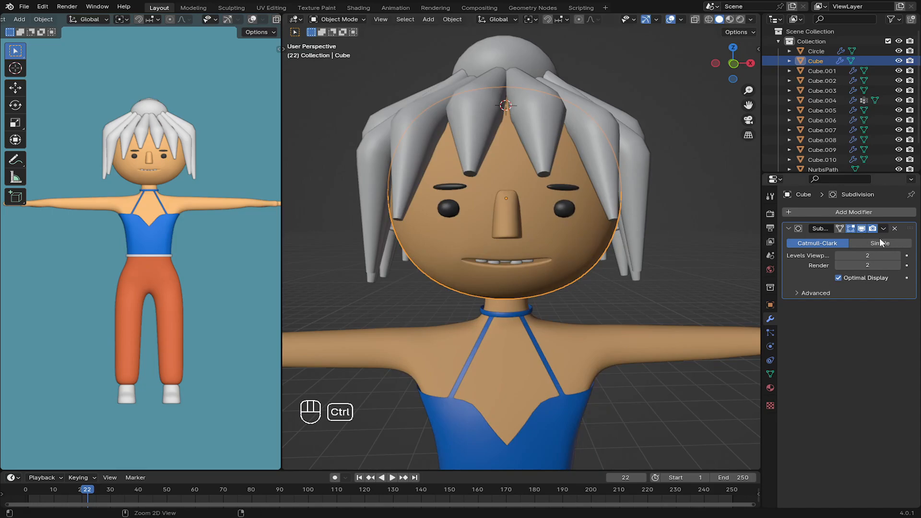
pyautogui.hotkey('ctrl', 'a')
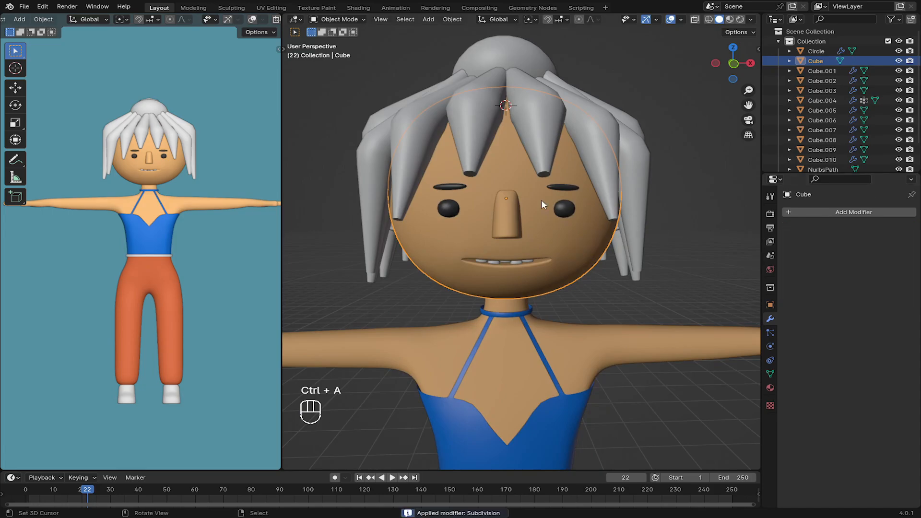
# Step: Move the eyes and eyebrows together along X, slightly closer to the nose
pyautogui.click(566, 210)
pyautogui.keyDown('shift'); pyautogui.click(566, 189); pyautogui.keyUp('shift')
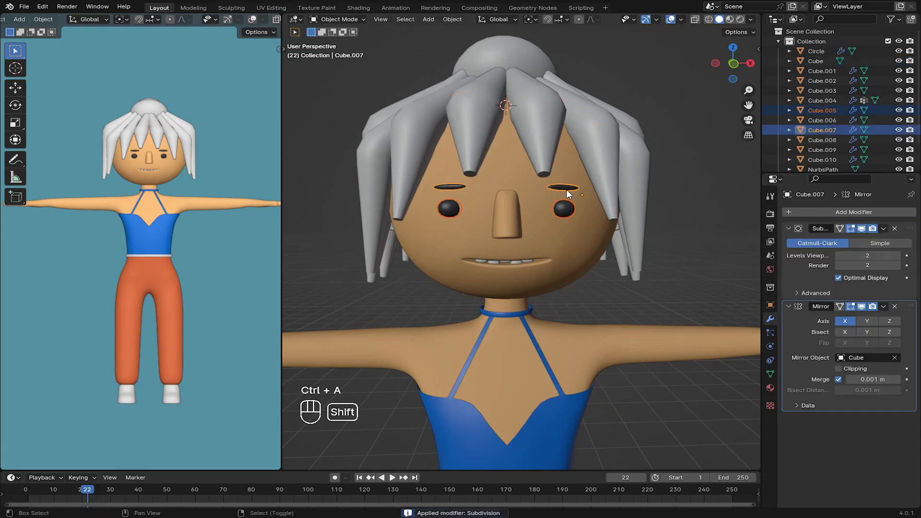
pyautogui.press('g')
pyautogui.press('x')
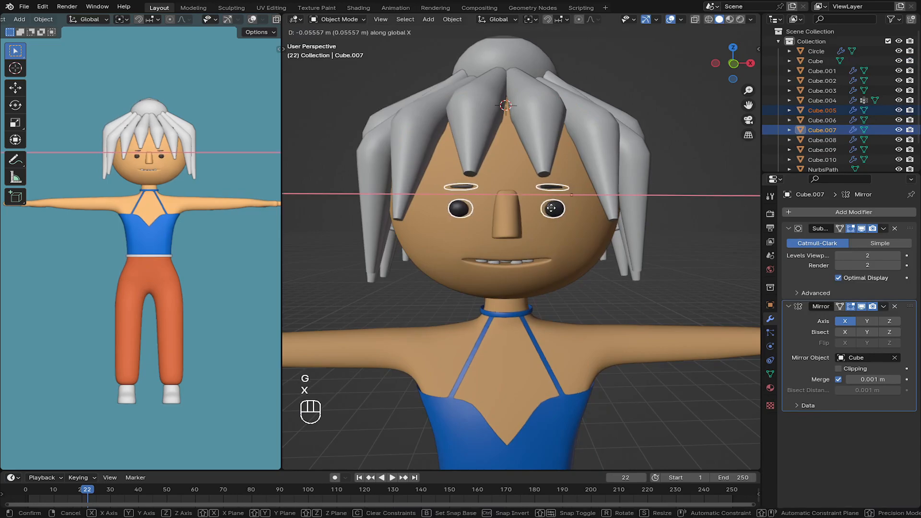
pyautogui.click(555, 208)
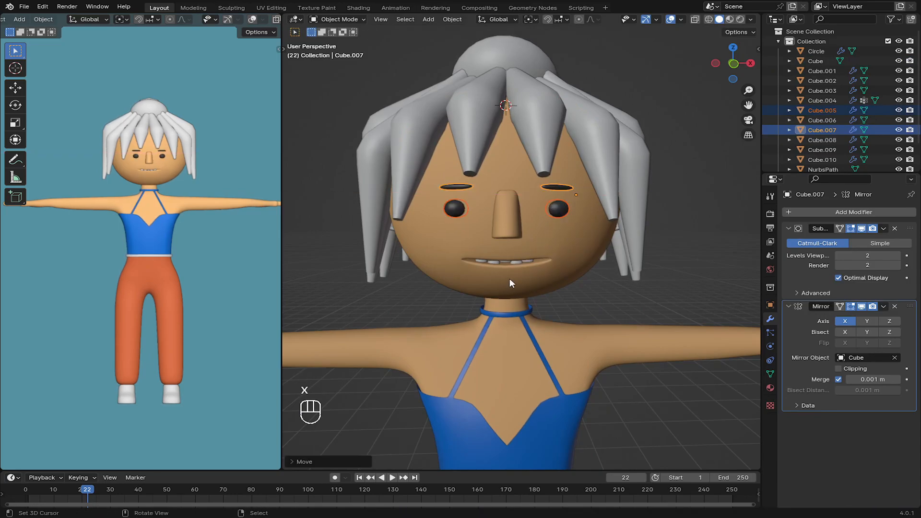
pyautogui.scroll(-2, 507, 281)
pyautogui.click(546, 211)
pyautogui.press('Tab')
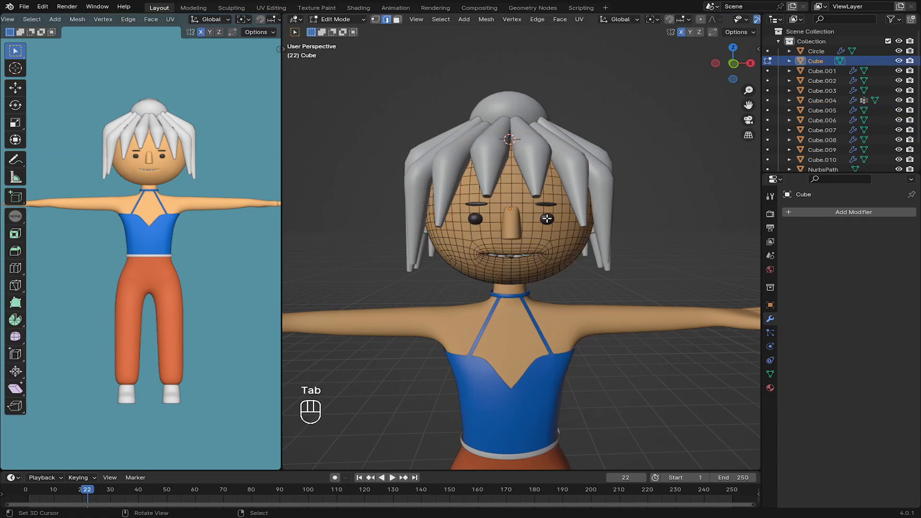
pyautogui.press('Tab')
# Step: Separate the eye's linked mesh into its own object and open the new object for editing
pyautogui.click(548, 219)
pyautogui.press('Tab')
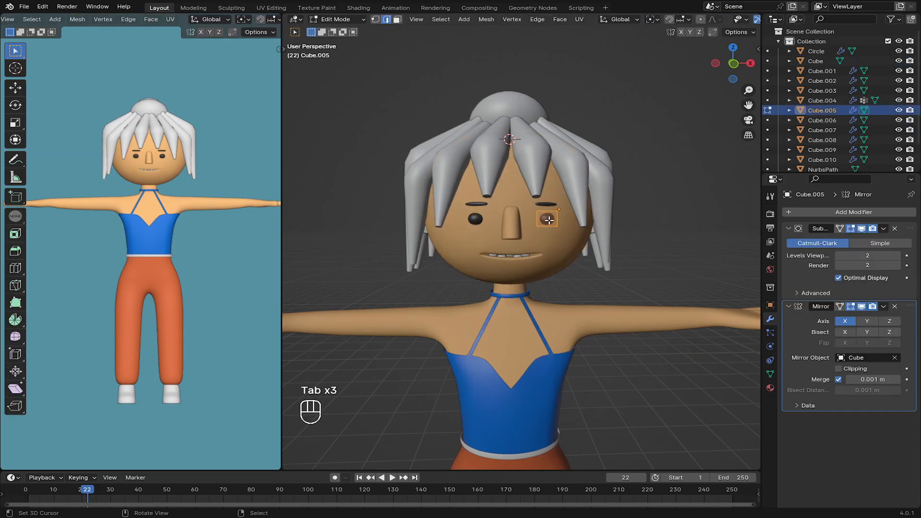
pyautogui.press('p')
pyautogui.click(548, 219)
pyautogui.press('Tab')
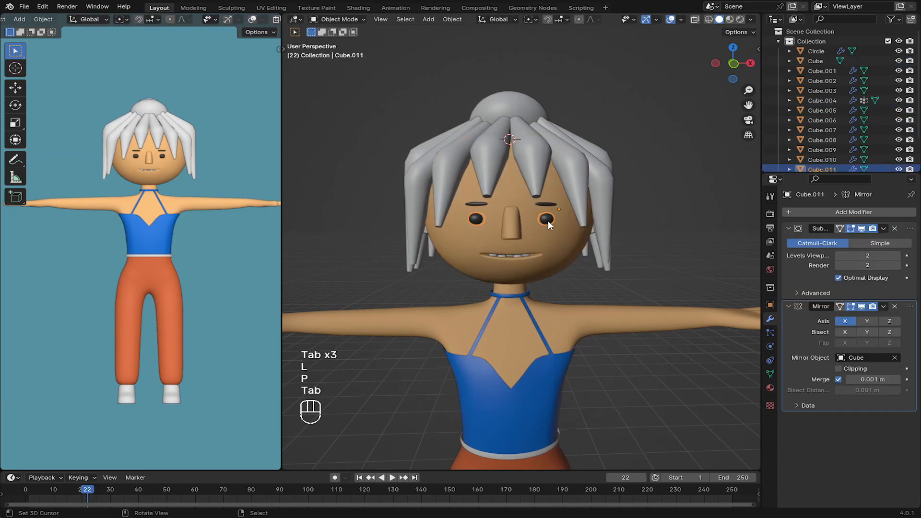
pyautogui.press('Tab')
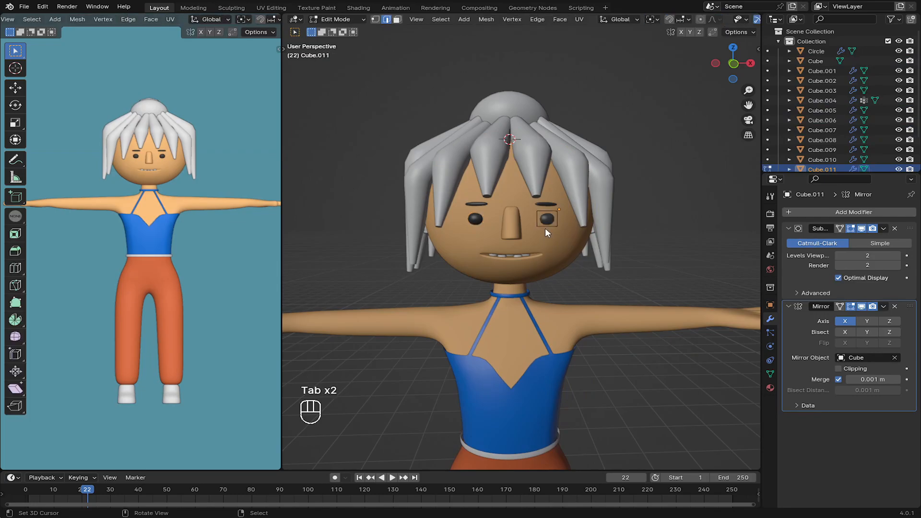
# Step: Apply the Mirror modifier on the eyes and separate the character's left eye into its own object
pyautogui.press('Tab')
pyautogui.hotkey('ctrl', 'a')
pyautogui.press('Tab')
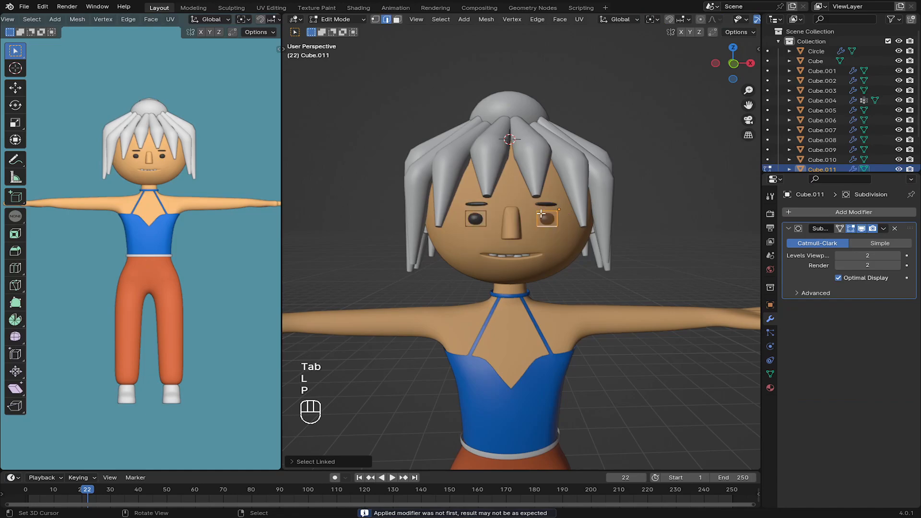
pyautogui.press('p')
pyautogui.click(550, 217)
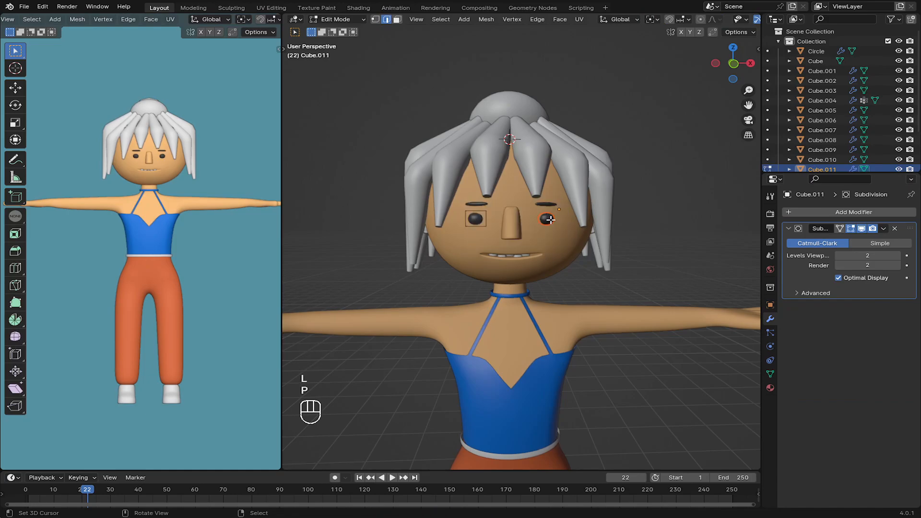
pyautogui.press('Tab')
pyautogui.press('g')
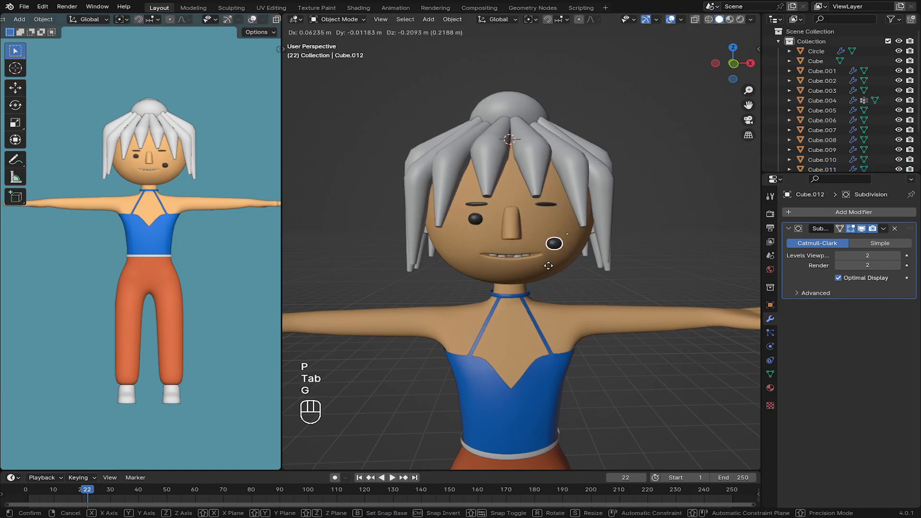
pyautogui.rightClick(559, 241)
# Step: Rename the separated eye object "left eye" and the other eye object "right"
pyautogui.scroll(-3, 835, 148)
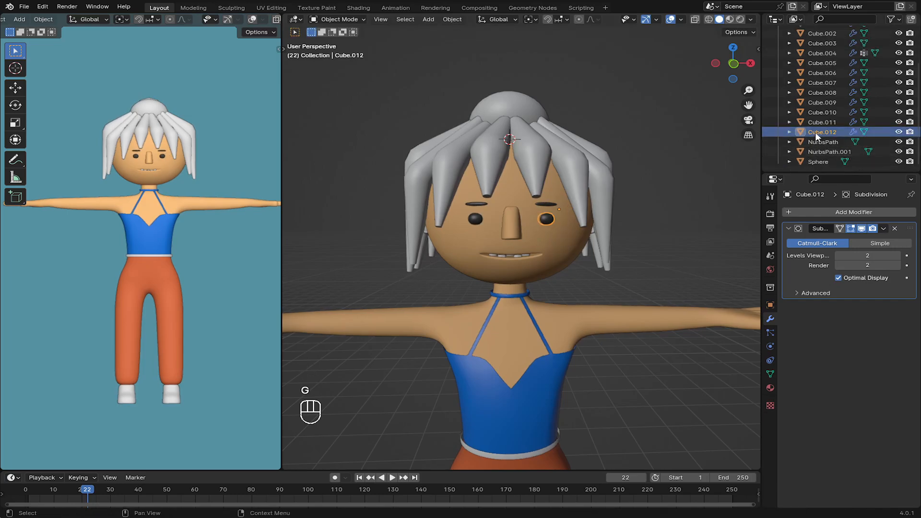
pyautogui.doubleClick(815, 131)
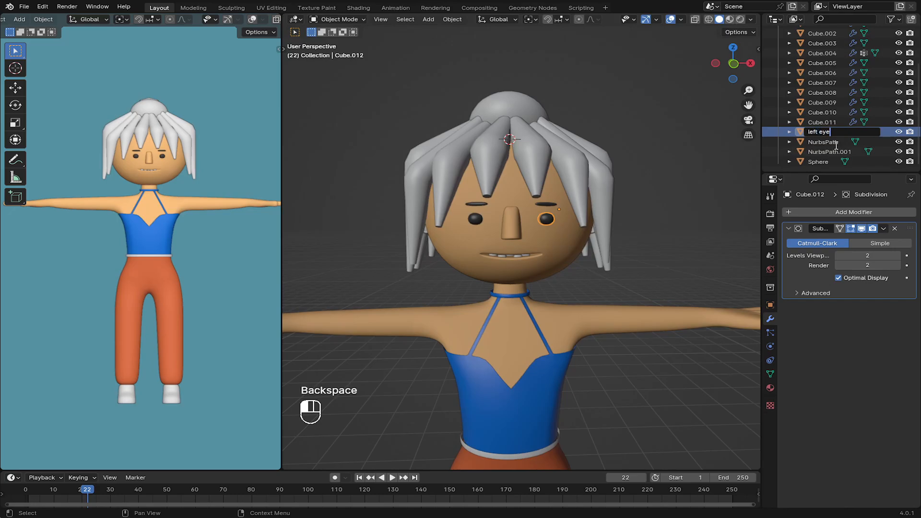
pyautogui.click(475, 220)
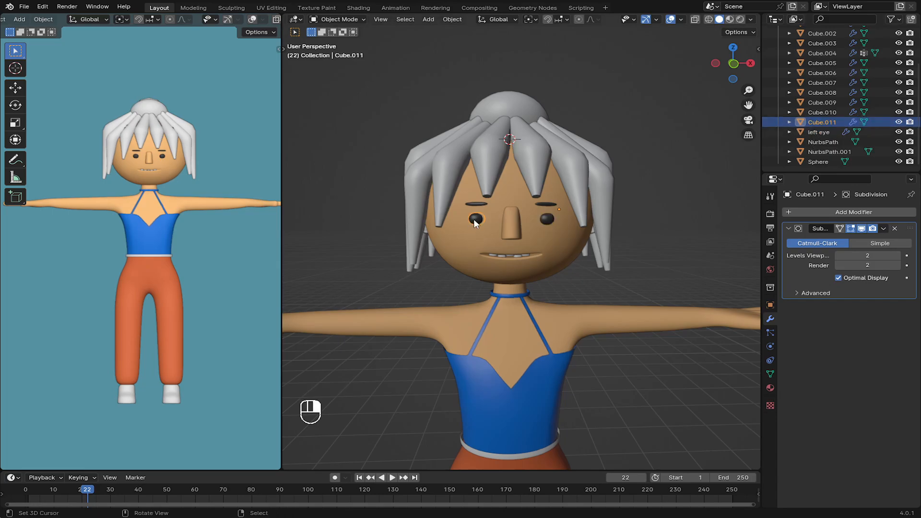
pyautogui.doubleClick(821, 122)
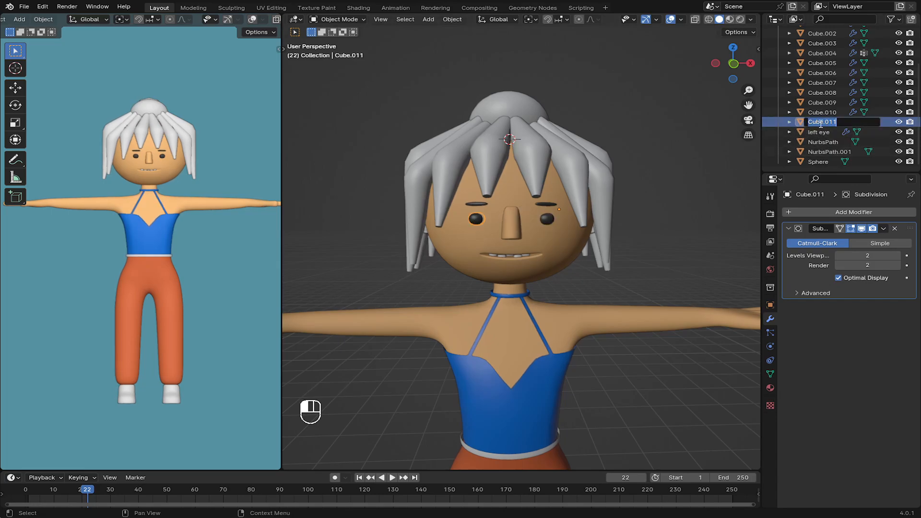
pyautogui.click(676, 186)
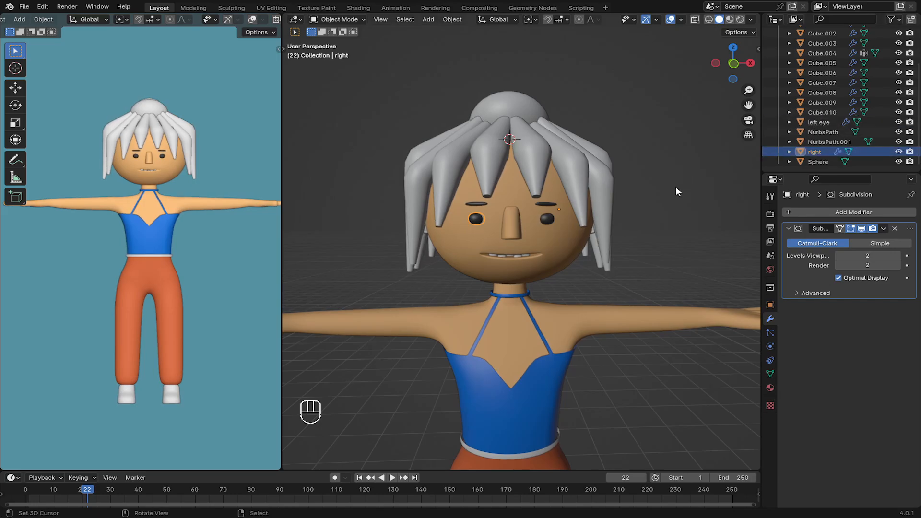
# Step: Rename the upper teeth object "upper" and the lower teeth object "lower", and save the file
pyautogui.scroll(7, 592, 244)
pyautogui.moveTo(587, 261)
pyautogui.mouseDown(button='middle')
pyautogui.moveTo(585, 237)
pyautogui.moveTo(571, 256)
pyautogui.mouseUp(button='middle')
pyautogui.scroll(-3, 584, 237)
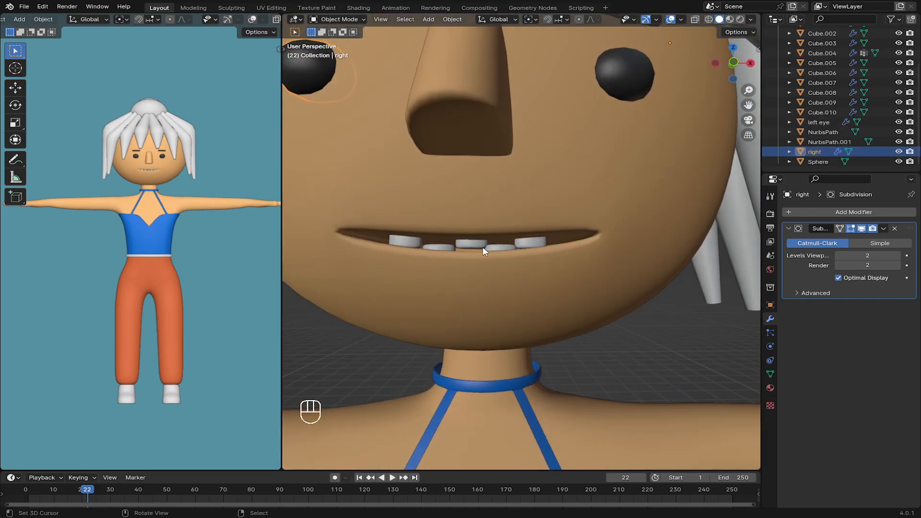
pyautogui.click(482, 245)
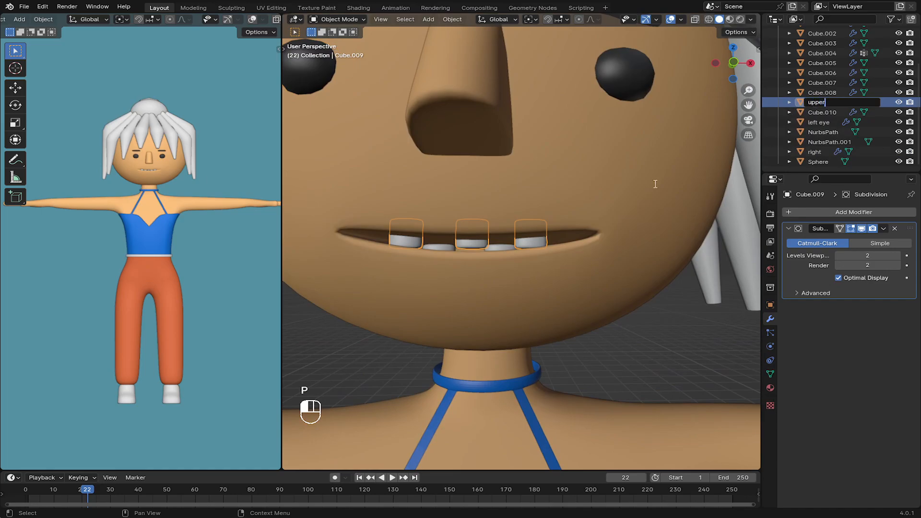
pyautogui.press('Return')
pyautogui.click(494, 250)
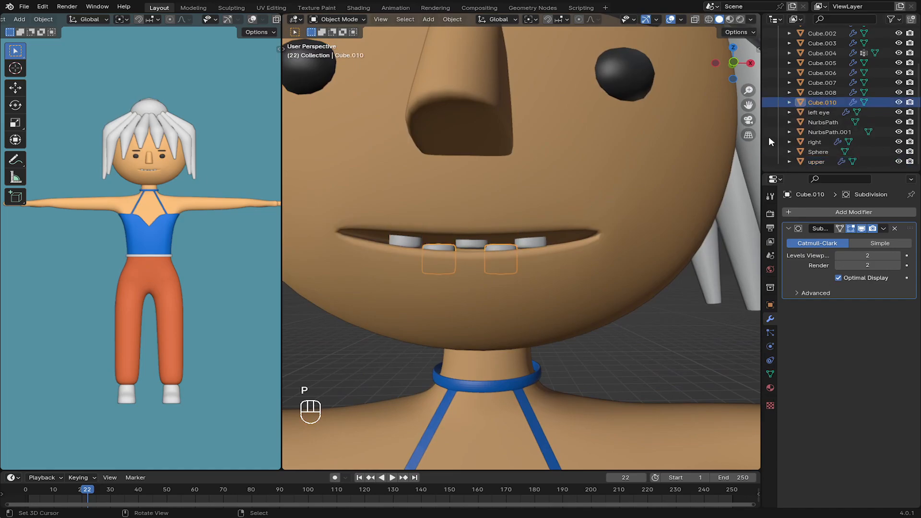
pyautogui.doubleClick(826, 103)
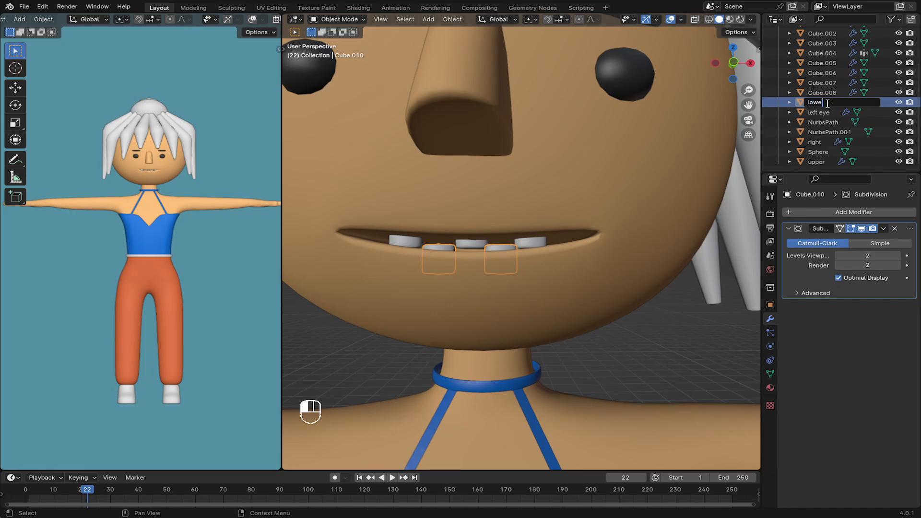
pyautogui.write('lower')
pyautogui.press('Return')
pyautogui.hotkey('ctrl', 's')
# Step: Select every object of the character in front view and apply the object transforms
pyautogui.scroll(-8, 456, 242)
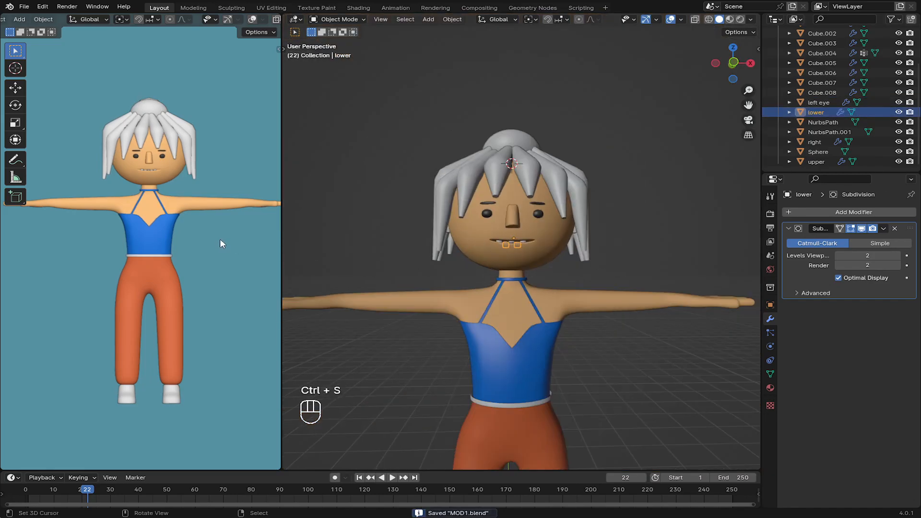
pyautogui.scroll(-3, 220, 238)
pyautogui.scroll(-6, 488, 259)
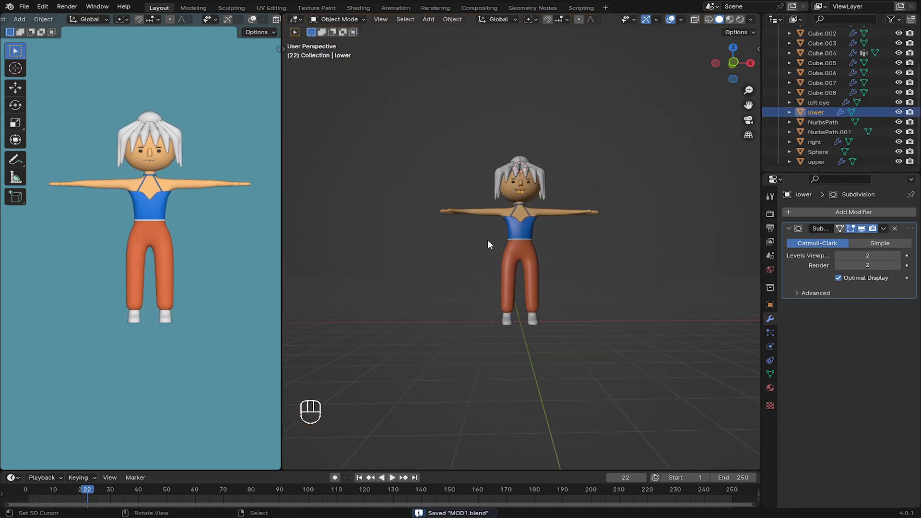
pyautogui.press('KP_1')
pyautogui.press('a')
pyautogui.scroll(2, 489, 240)
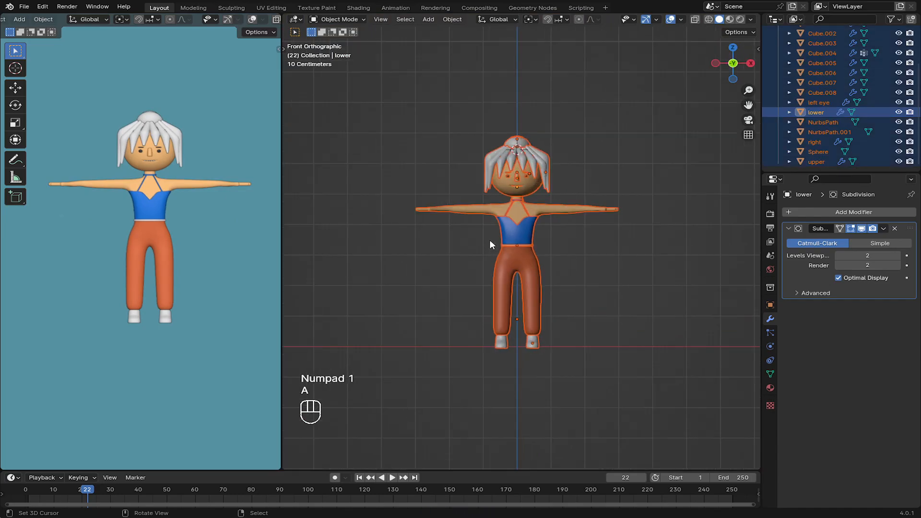
pyautogui.scroll(1, 489, 245)
pyautogui.hotkey('ctrl', 'a')
pyautogui.click(490, 244)
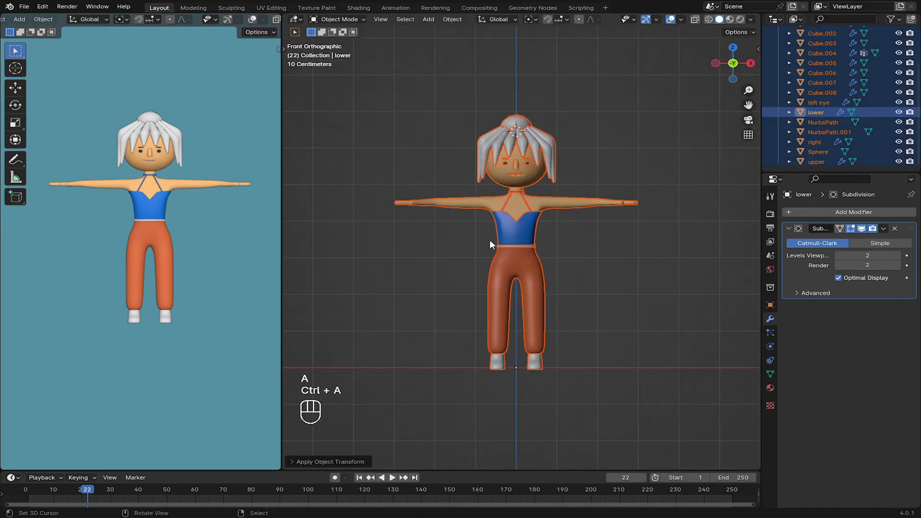
# Step: Save the file and bring up the Auto-Rig Pro tools for the character
pyautogui.scroll(2, 520, 188)
pyautogui.keyDown('shift'); pyautogui.moveTo(520, 188); pyautogui.dragTo(515, 243, button='middle'); pyautogui.keyUp('shift')
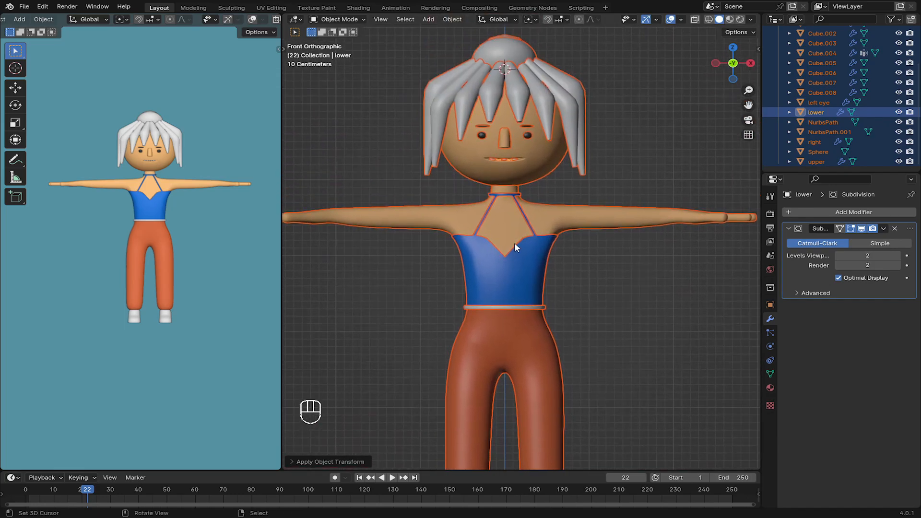
pyautogui.press('n')
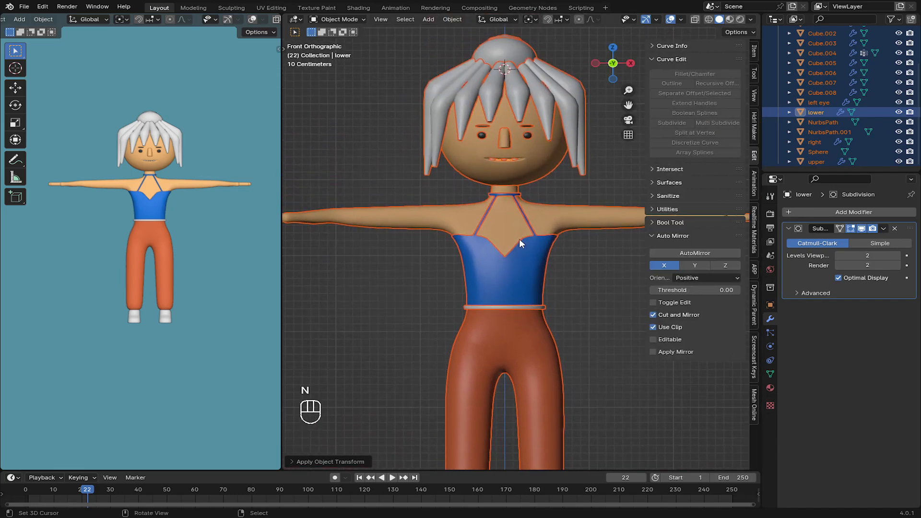
pyautogui.hotkey('ctrl', 's')
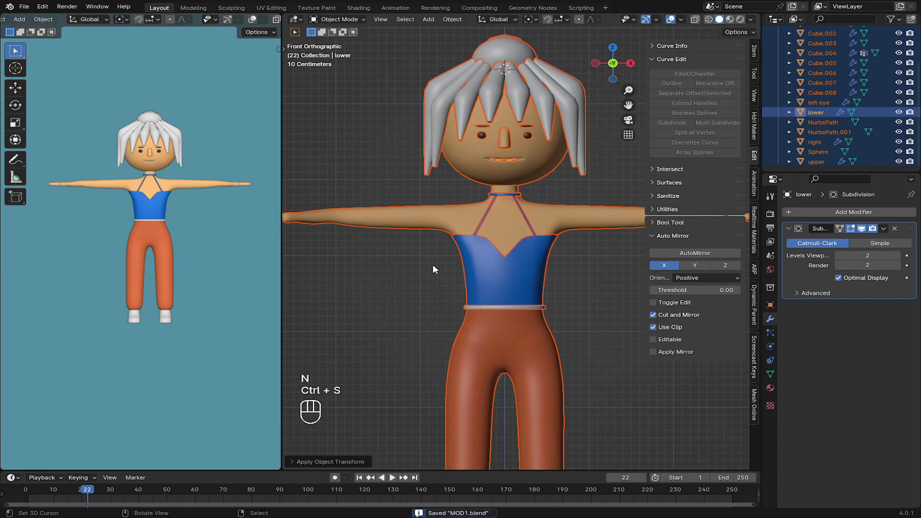
pyautogui.keyDown('shift'); pyautogui.moveTo(510, 115); pyautogui.dragTo(482, 161, button='middle'); pyautogui.keyUp('shift')
pyautogui.scroll(-2, 459, 205)
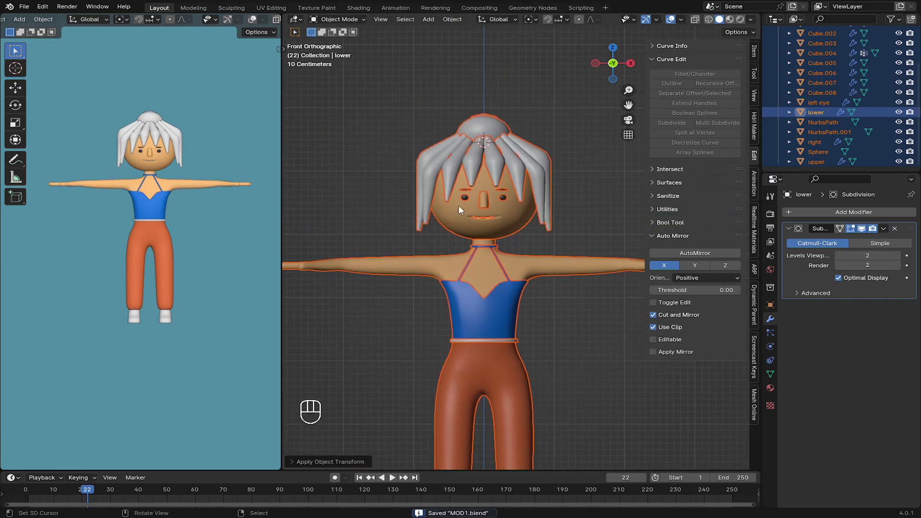
pyautogui.scroll(2, 162, 181)
pyautogui.keyDown('shift'); pyautogui.moveTo(152, 183); pyautogui.dragTo(143, 203, button='middle'); pyautogui.keyUp('shift')
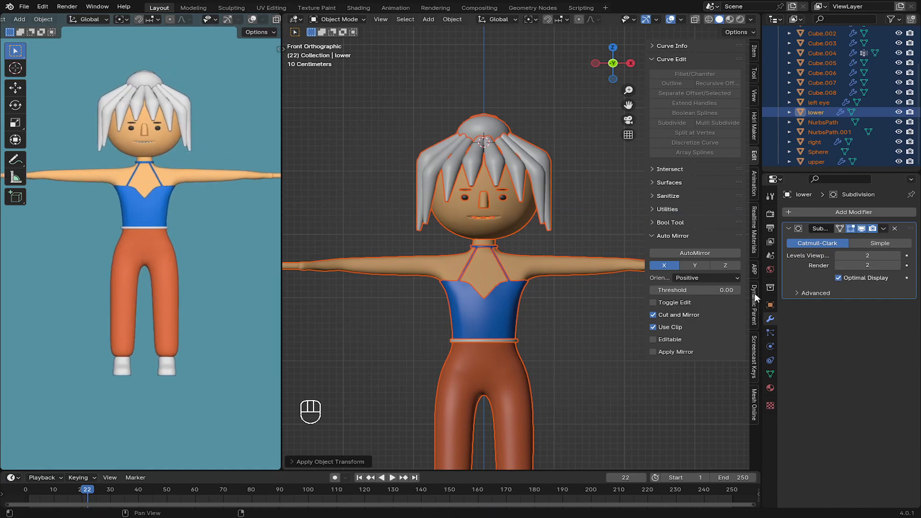
pyautogui.click(756, 266)
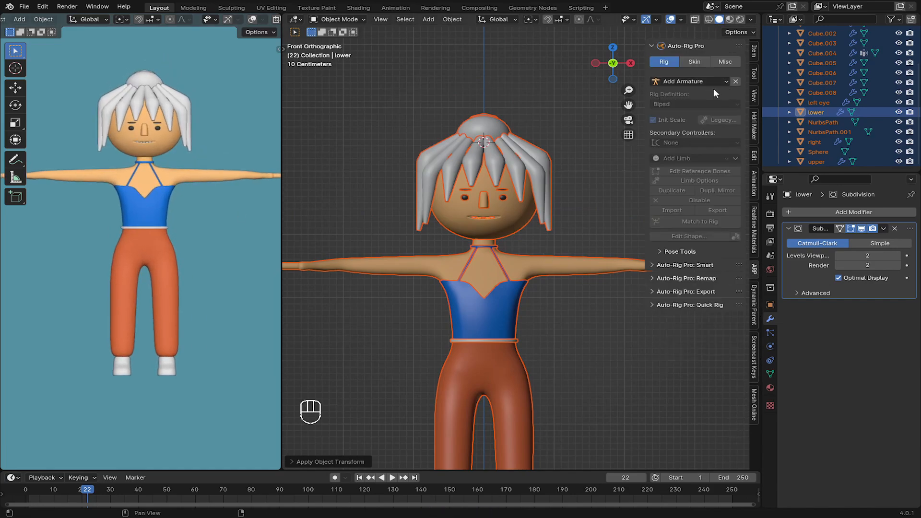
pyautogui.keyDown('shift'); pyautogui.moveTo(516, 283); pyautogui.dragTo(505, 230, button='middle'); pyautogui.keyUp('shift')
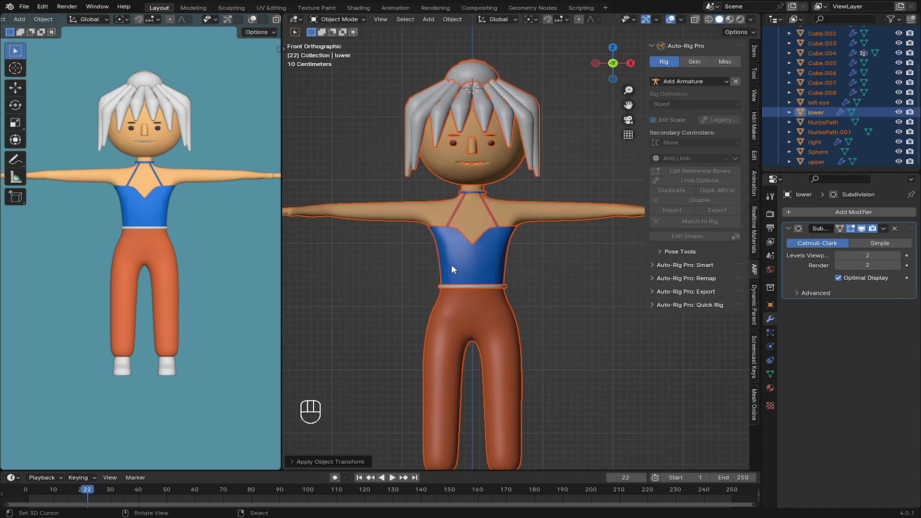
# Step: Hide the hair strands, the hair bun and the remaining hair piece on the head
pyautogui.click(495, 100)
pyautogui.press('h')
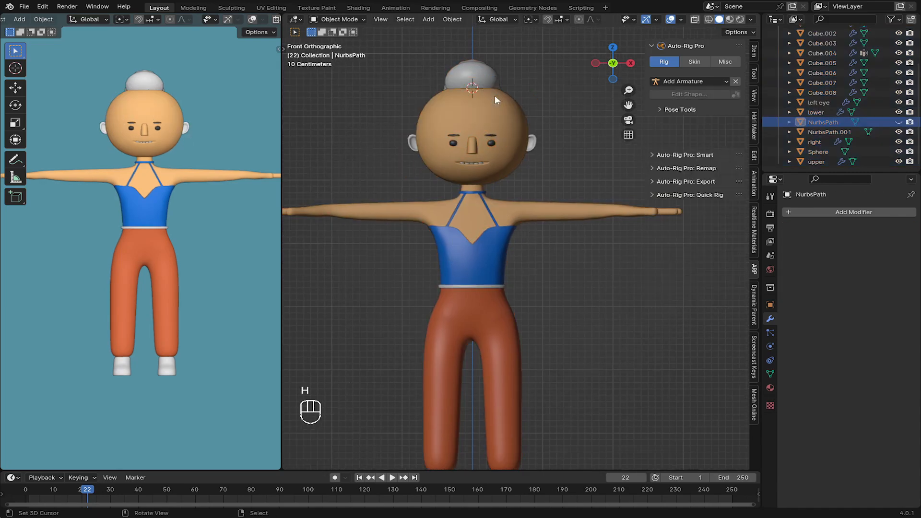
pyautogui.rightClick(484, 79)
pyautogui.press('h')
pyautogui.moveTo(471, 76); pyautogui.dragTo(473, 96, button='middle')
pyautogui.scroll(-3, 473, 88)
pyautogui.click(477, 101)
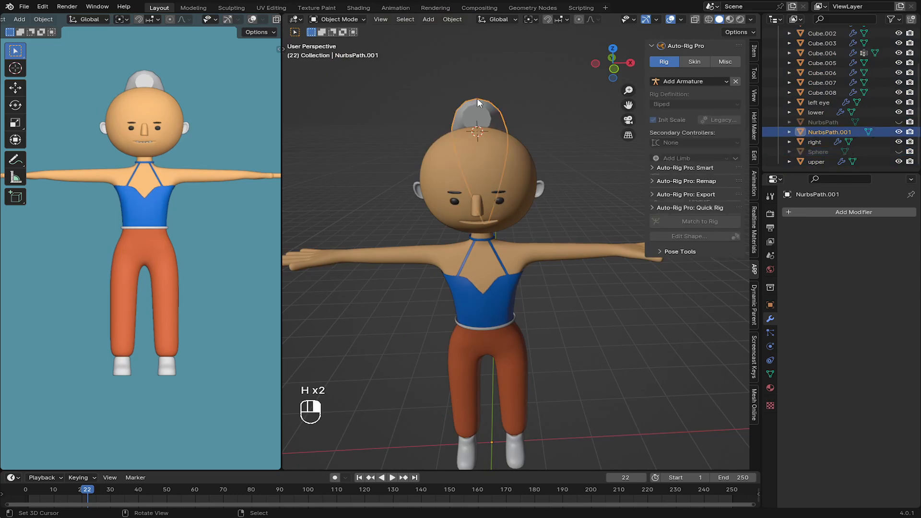
pyautogui.press('h')
# Step: Load all visible character objects into Auto-Rig Pro Smart from the front view, using the Full Body option
pyautogui.press('KP_1')
pyautogui.press('a')
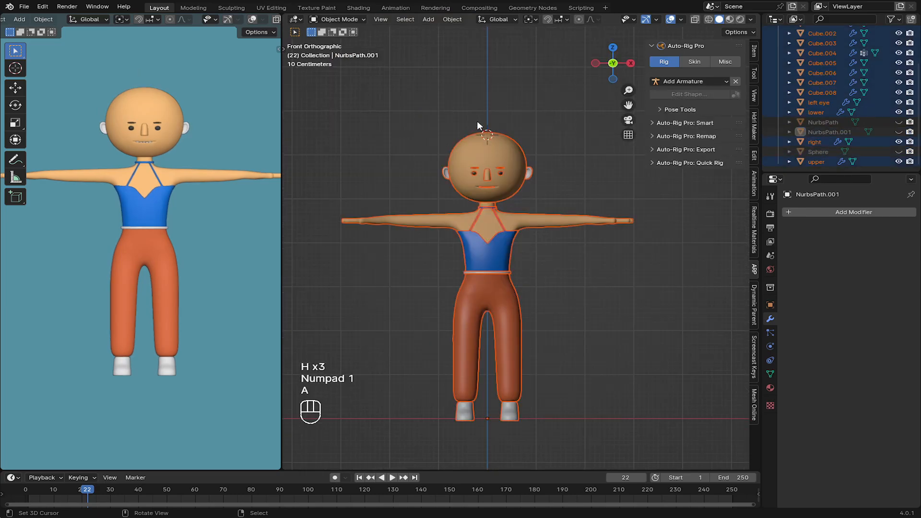
pyautogui.press('n')
pyautogui.press('n')
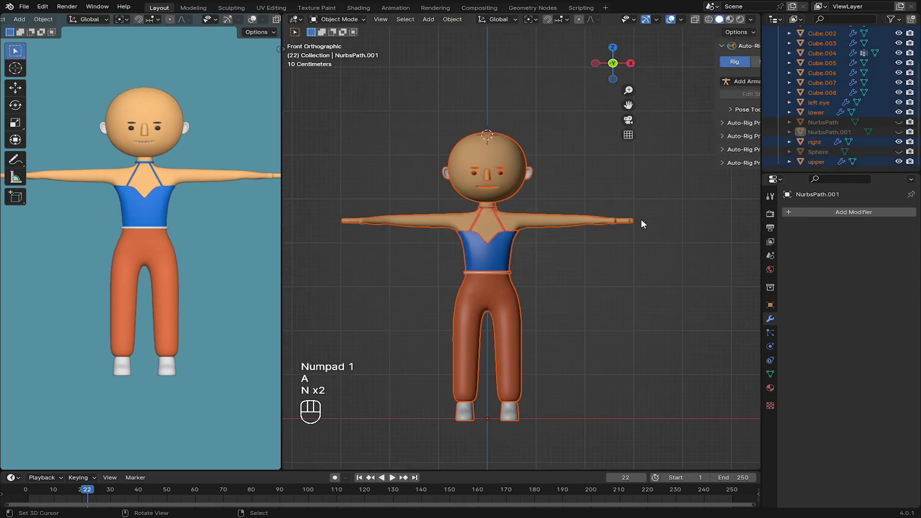
pyautogui.click(693, 124)
pyautogui.keyDown('shift'); pyautogui.click(531, 210); pyautogui.keyUp('shift')
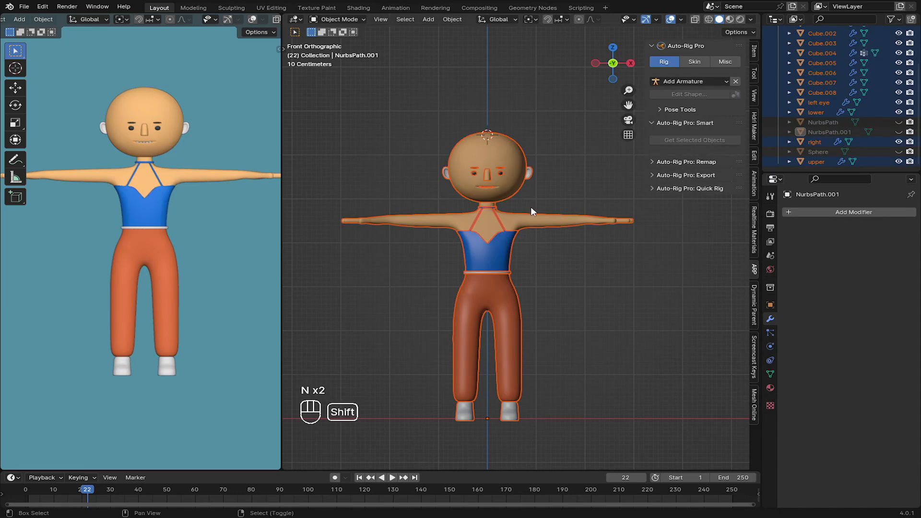
pyautogui.click(689, 283)
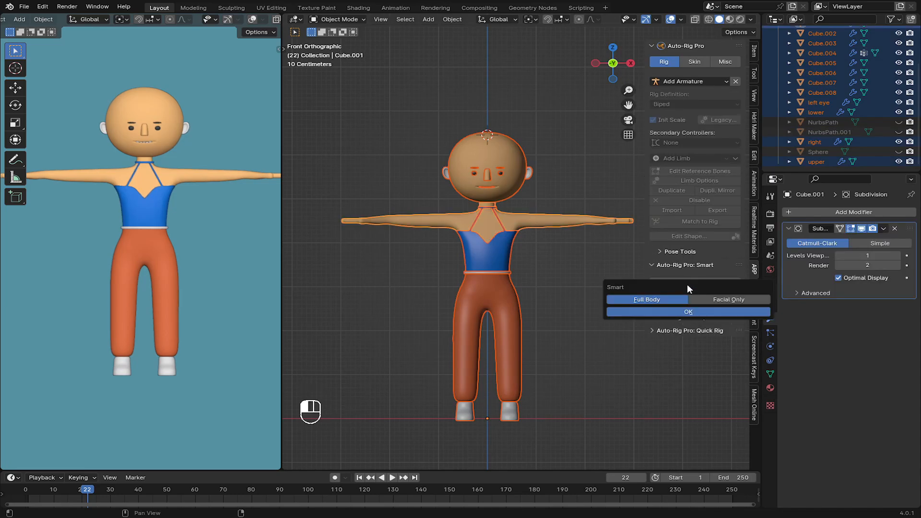
pyautogui.click(682, 313)
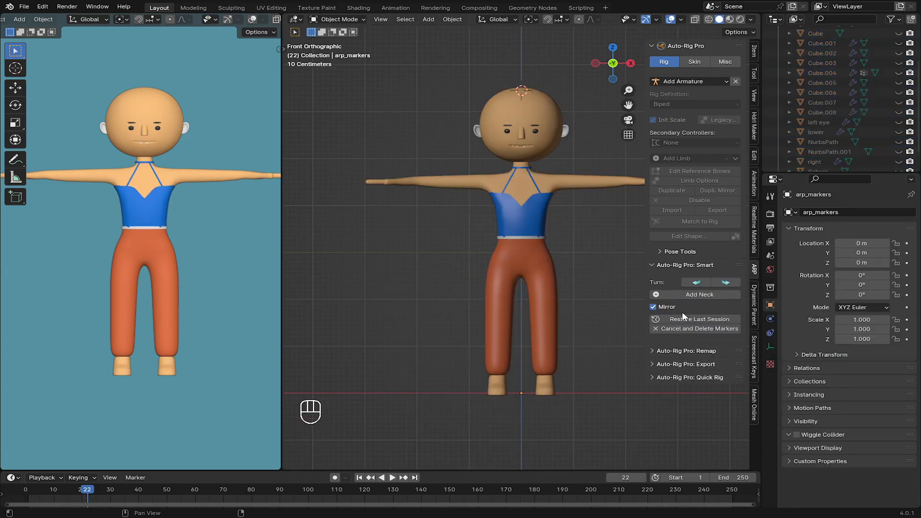
# Step: Place the neck, chin and mirrored shoulder markers on the body, with the shoulder at about X 0.51 m, Z 4.45 m
pyautogui.scroll(6, 497, 148)
pyautogui.scroll(2, 481, 277)
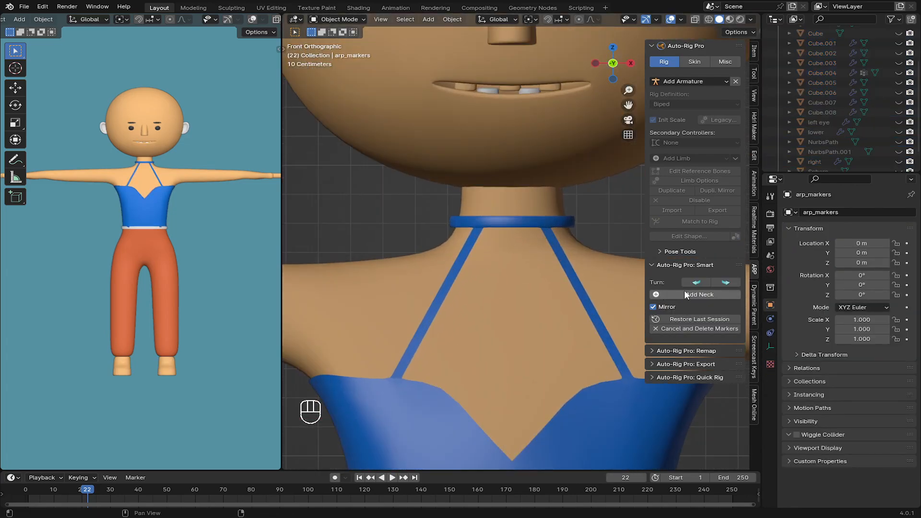
pyautogui.click(684, 292)
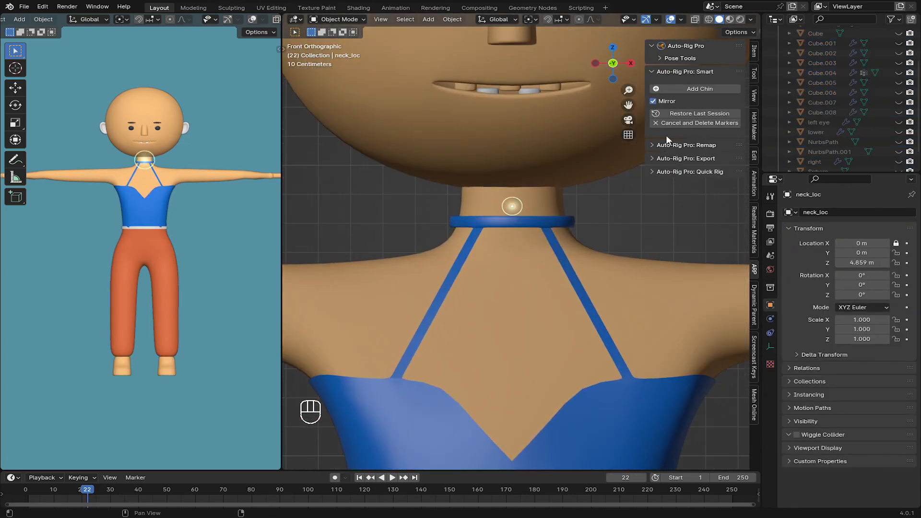
pyautogui.click(714, 89)
pyautogui.keyDown('shift'); pyautogui.moveTo(630, 140); pyautogui.dragTo(524, 119, button='middle'); pyautogui.keyUp('shift')
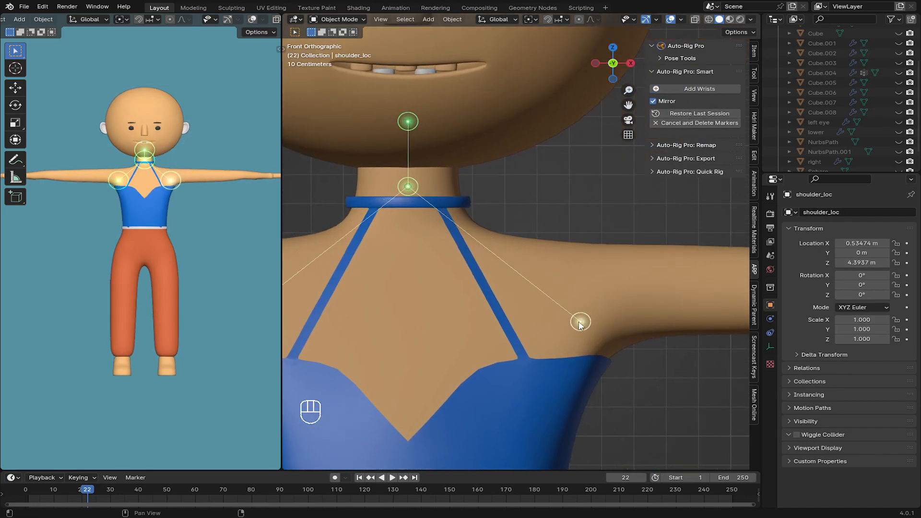
pyautogui.click(573, 307)
# Step: Add the mirrored wrist markers and place them on the forearms near the hands, at about X 2.02 m, Z 4.51 m
pyautogui.keyDown('shift'); pyautogui.moveTo(573, 307); pyautogui.dragTo(343, 291, button='middle'); pyautogui.keyUp('shift')
pyautogui.scroll(-4, 343, 293)
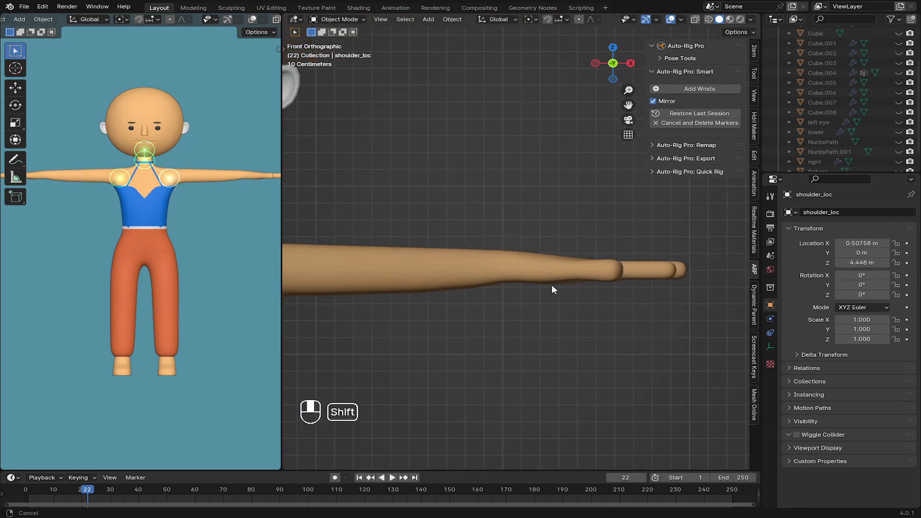
pyautogui.click(664, 89)
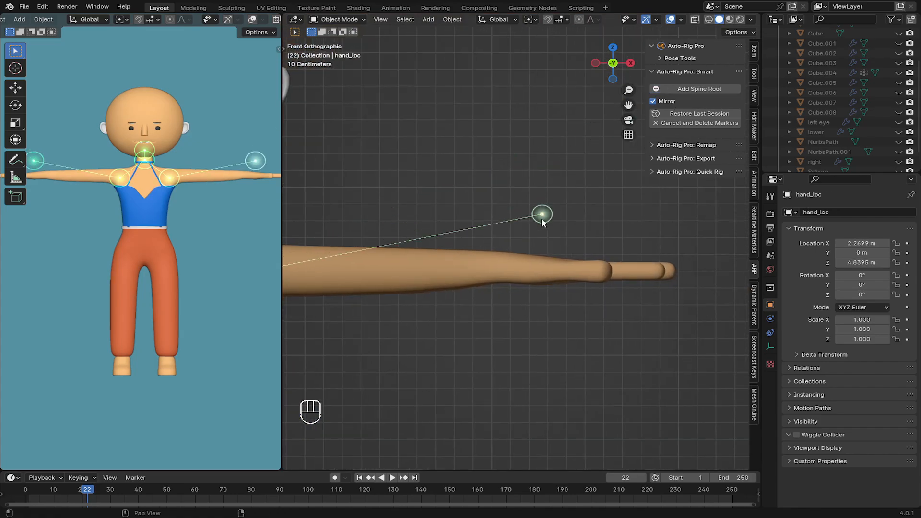
pyautogui.click(496, 272)
# Step: Add the spine root marker and place it on the hips, just below the belt
pyautogui.moveTo(496, 271)
pyautogui.keyDown('shift'); pyautogui.mouseDown(button='middle')
pyautogui.moveTo(480, 191)
pyautogui.moveTo(653, 109)
pyautogui.mouseUp(button='middle'); pyautogui.keyUp('shift')
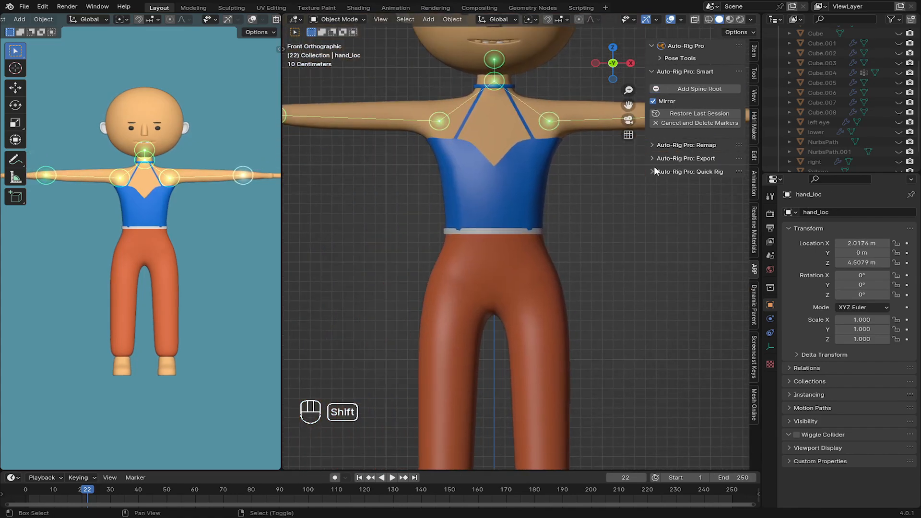
pyautogui.click(700, 89)
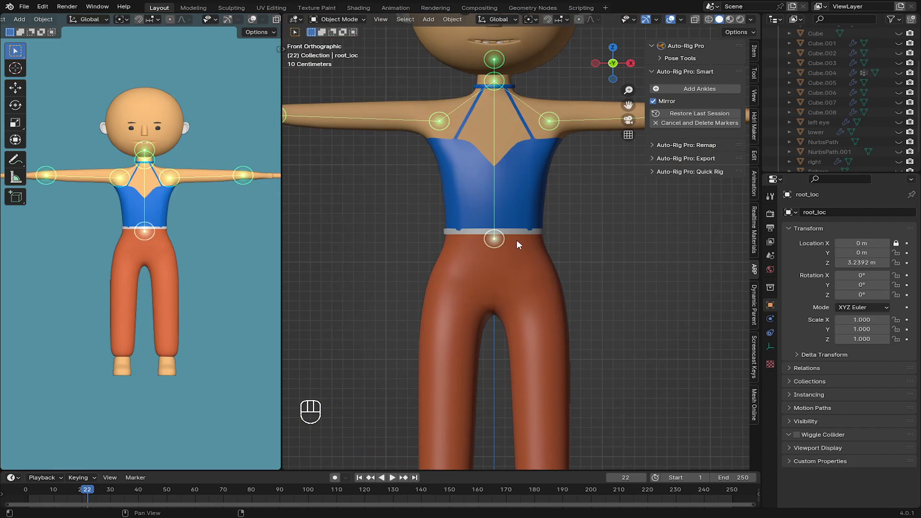
pyautogui.click(517, 266)
# Step: Add the mirrored ankle markers and place them at the trouser hems, at about X 0.47 m, Z 0.40 m
pyautogui.keyDown('shift'); pyautogui.moveTo(526, 324); pyautogui.dragTo(521, 114, button='middle'); pyautogui.keyUp('shift')
pyautogui.scroll(3, 552, 245)
pyautogui.click(693, 88)
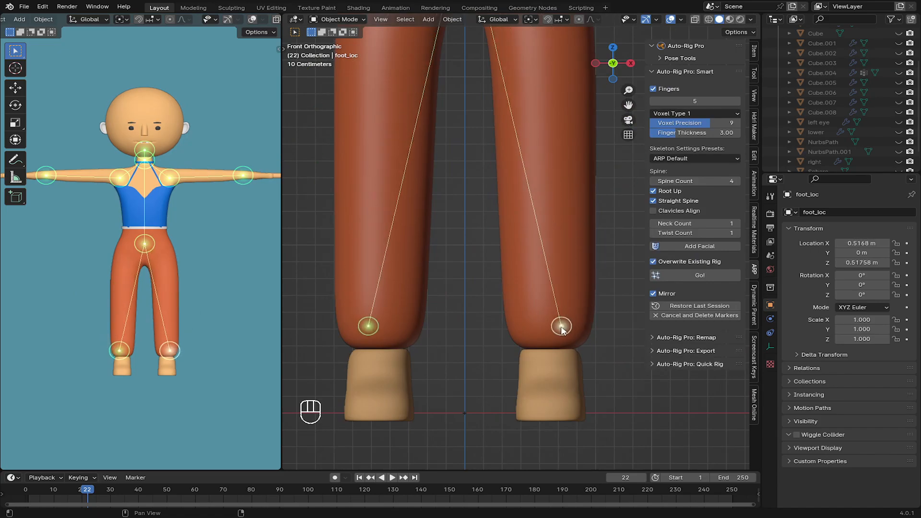
pyautogui.click(554, 346)
# Step: Add the facial markers to the character's head
pyautogui.scroll(-4, 535, 292)
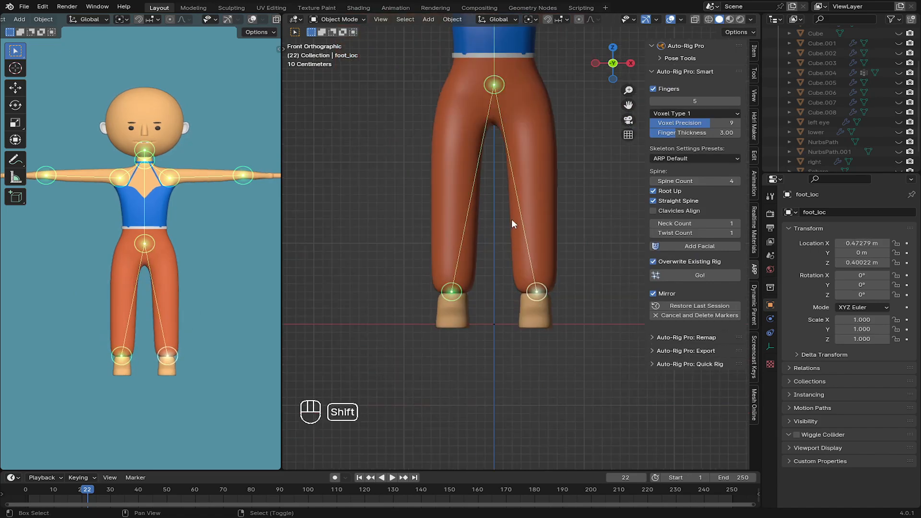
pyautogui.keyDown('shift'); pyautogui.moveTo(514, 165); pyautogui.dragTo(522, 393, button='middle'); pyautogui.keyUp('shift')
pyautogui.click(673, 246)
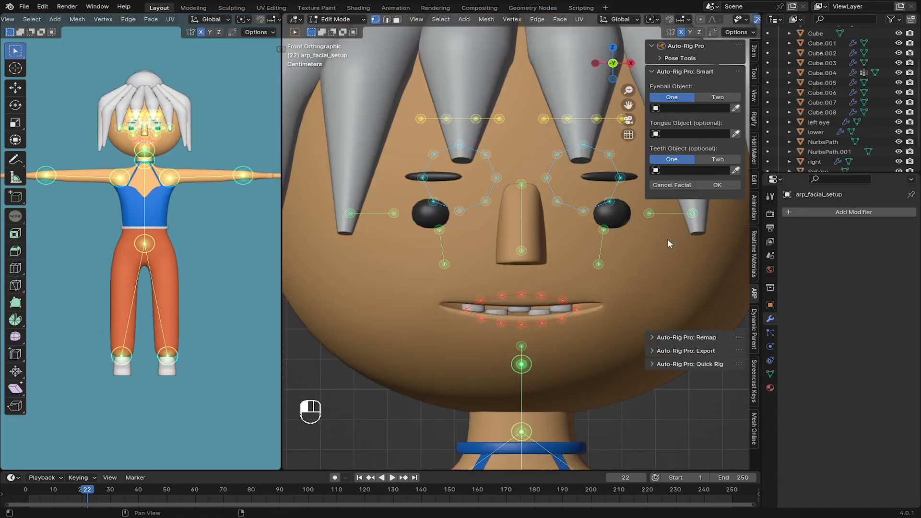
# Step: Move the four eyebrow markers down one by one so they line up along the character's eyebrow
pyautogui.keyDown('shift'); pyautogui.moveTo(563, 157); pyautogui.dragTo(493, 112, button='middle'); pyautogui.keyUp('shift')
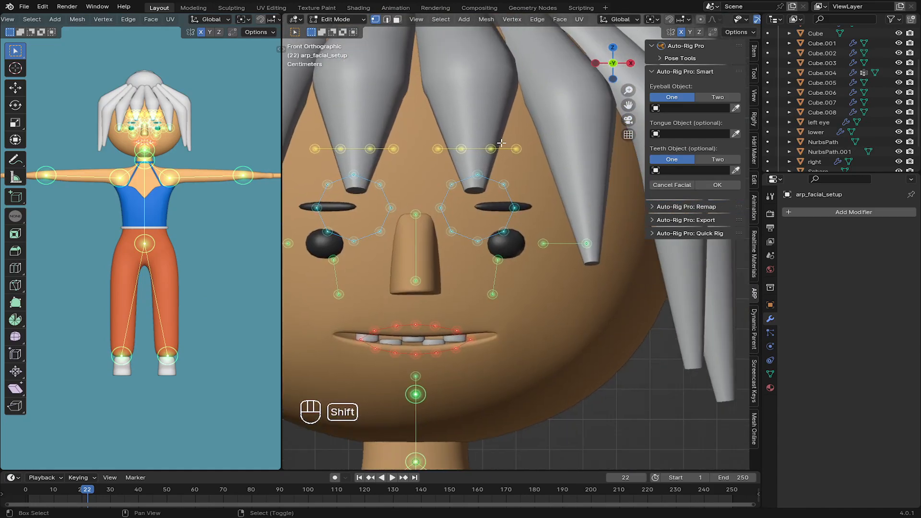
pyautogui.press('g')
pyautogui.press('g')
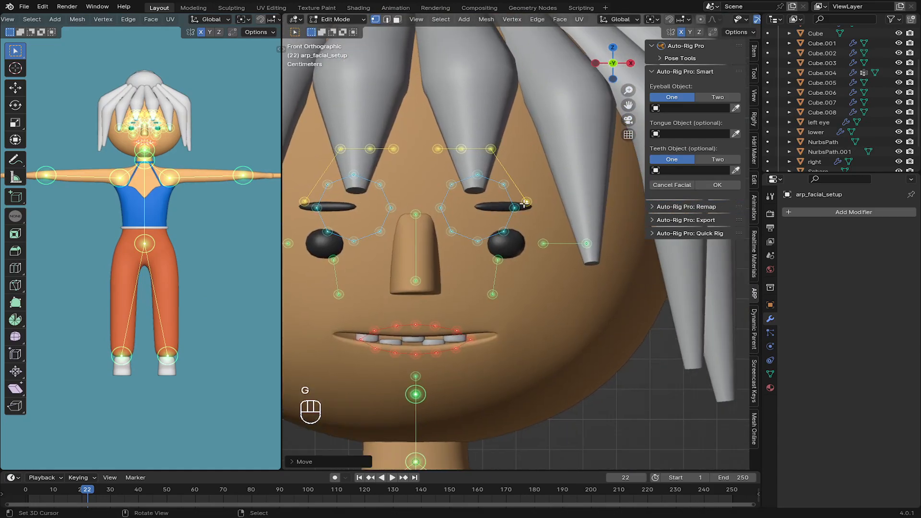
pyautogui.click(499, 192)
pyautogui.press('g')
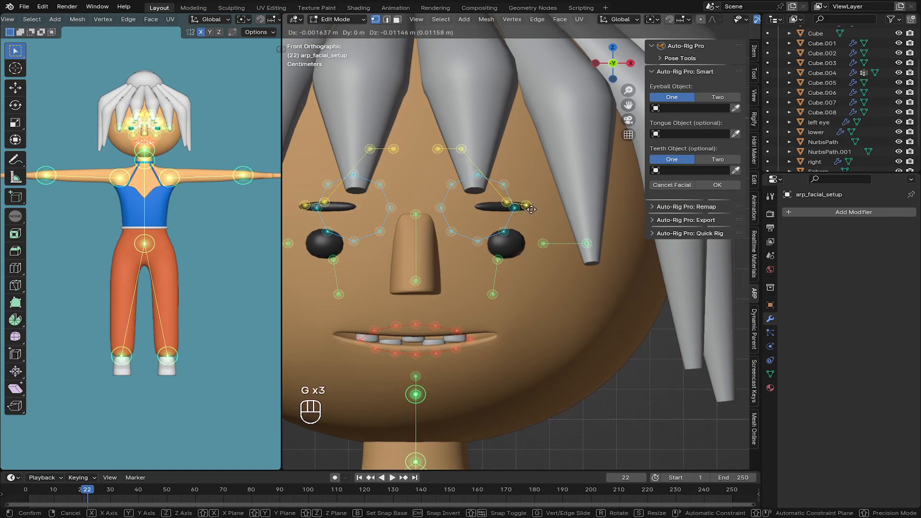
pyautogui.click(499, 193)
pyautogui.press('g')
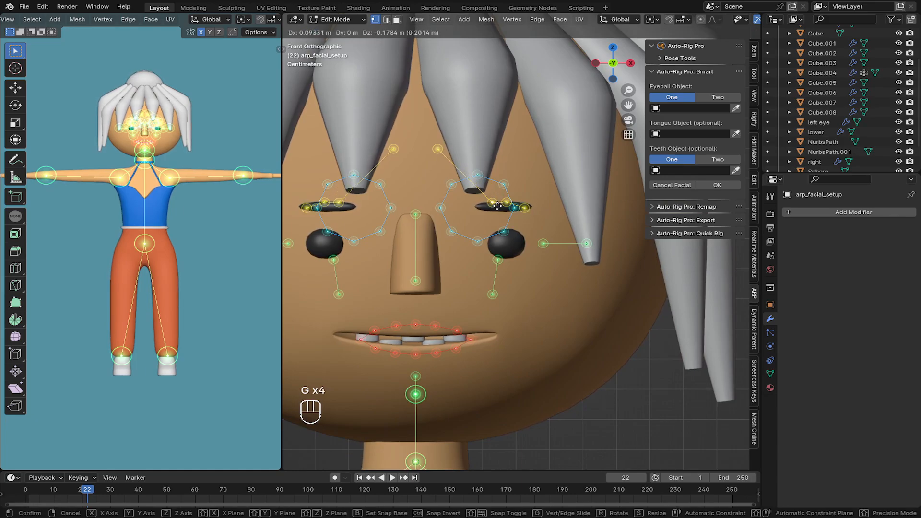
pyautogui.click(505, 202)
pyautogui.press('g')
pyautogui.click(494, 204)
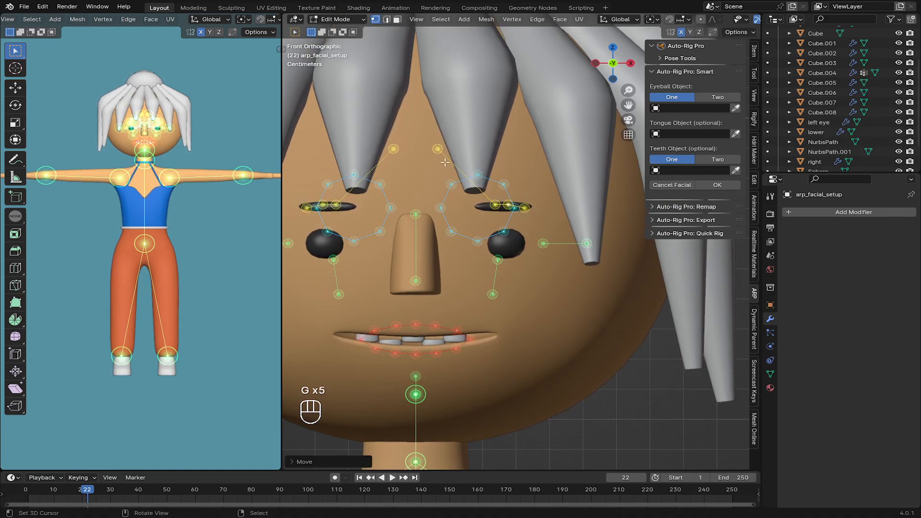
pyautogui.press('g')
pyautogui.click(486, 227)
# Step: Move the linked eyelid marker loop onto the eye and scale it to fit closely around the eyeball
pyautogui.press('l')
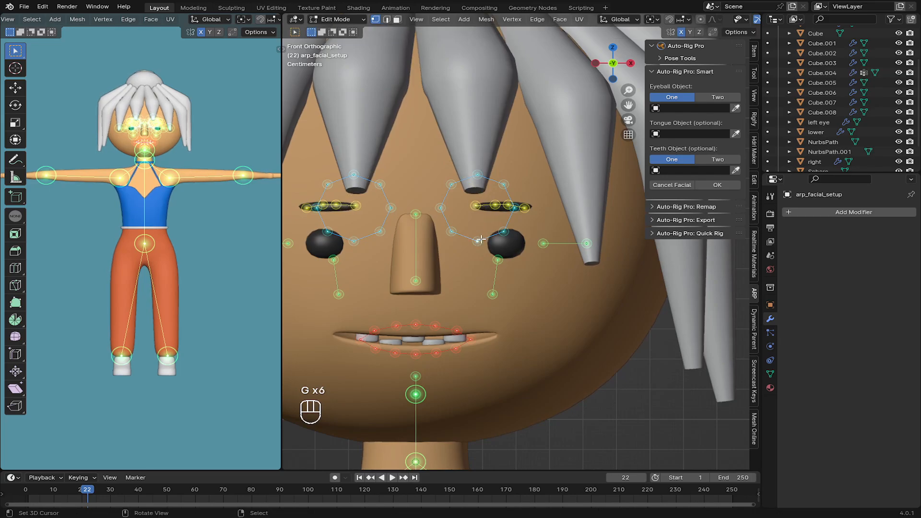
pyautogui.press('g')
pyautogui.click(517, 254)
pyautogui.press('s')
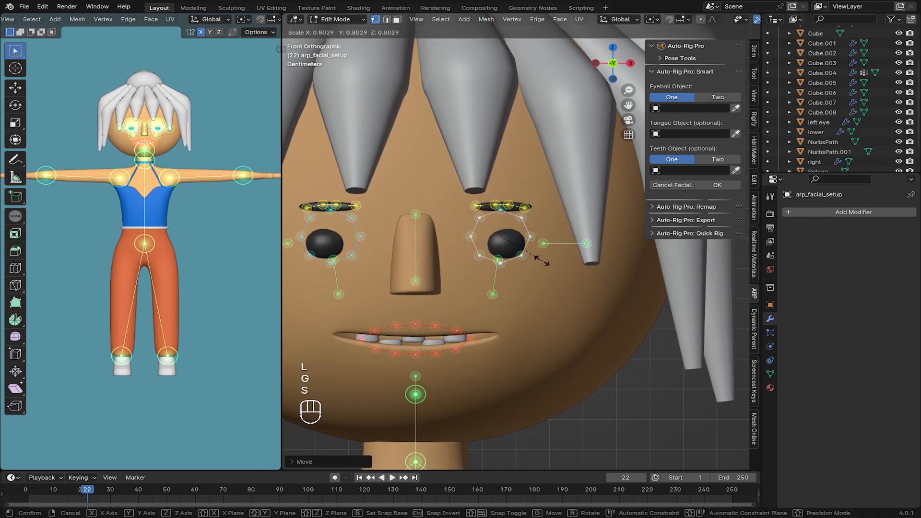
pyautogui.click(528, 259)
pyautogui.press('g')
pyautogui.click(525, 259)
pyautogui.press('s')
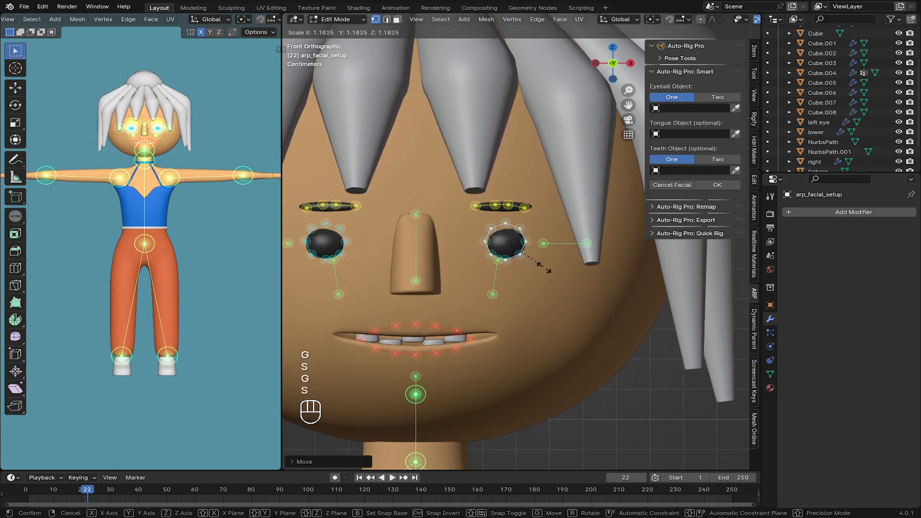
pyautogui.click(546, 268)
# Step: Switch to Object Mode and hide the hair strands and the remaining hair pieces on the head
pyautogui.click(341, 21)
pyautogui.click(338, 32)
pyautogui.click(431, 71)
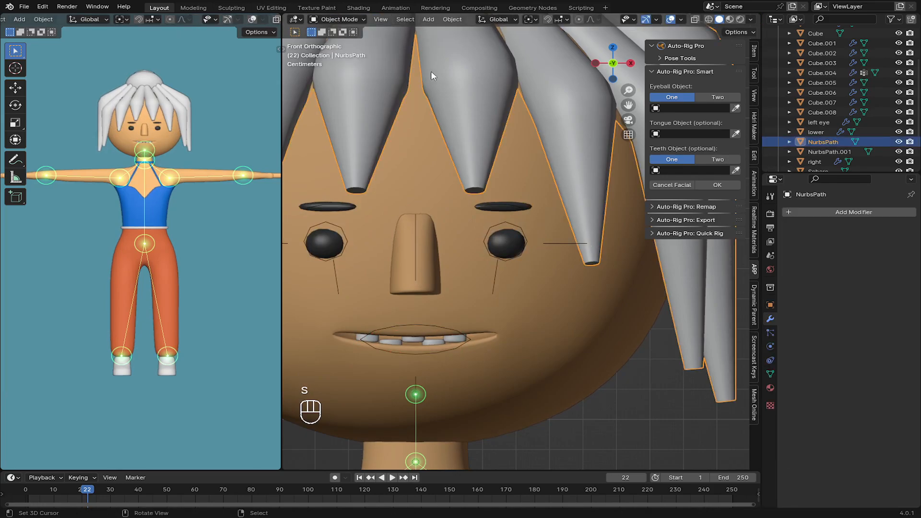
pyautogui.press('h')
pyautogui.scroll(-4, 482, 119)
pyautogui.rightClick(473, 106)
pyautogui.press('h')
pyautogui.rightClick(454, 94)
pyautogui.press('h')
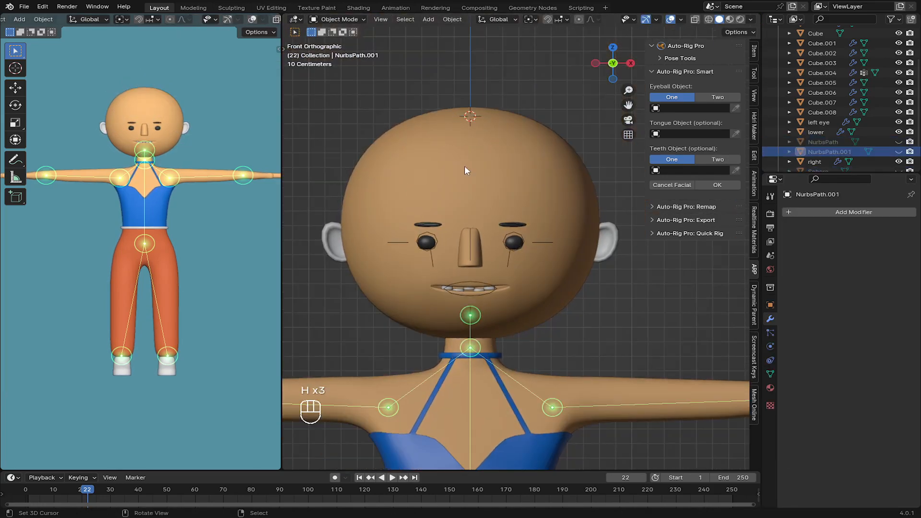
# Step: Resume editing the facial markers and move the two ear markers onto the earlobe and the upper ear
pyautogui.rightClick(514, 239)
pyautogui.rightClick(516, 236)
pyautogui.rightClick(516, 236)
pyautogui.press('Tab')
pyautogui.keyDown('shift'); pyautogui.moveTo(538, 250); pyautogui.dragTo(488, 244, button='middle'); pyautogui.keyUp('shift')
pyautogui.scroll(3, 489, 245)
pyautogui.press('g')
pyautogui.click(580, 247)
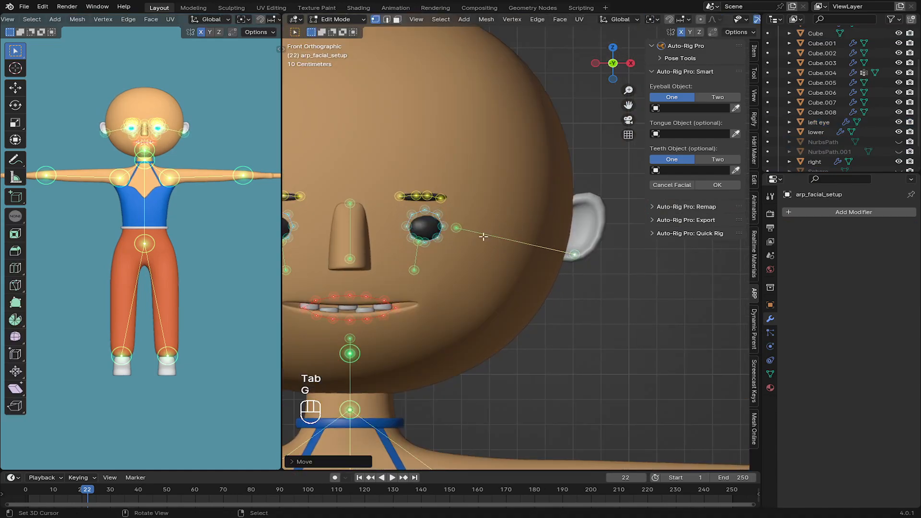
pyautogui.rightClick(449, 229)
pyautogui.press('g')
pyautogui.rightClick(479, 226)
pyautogui.press('g')
pyautogui.click(591, 209)
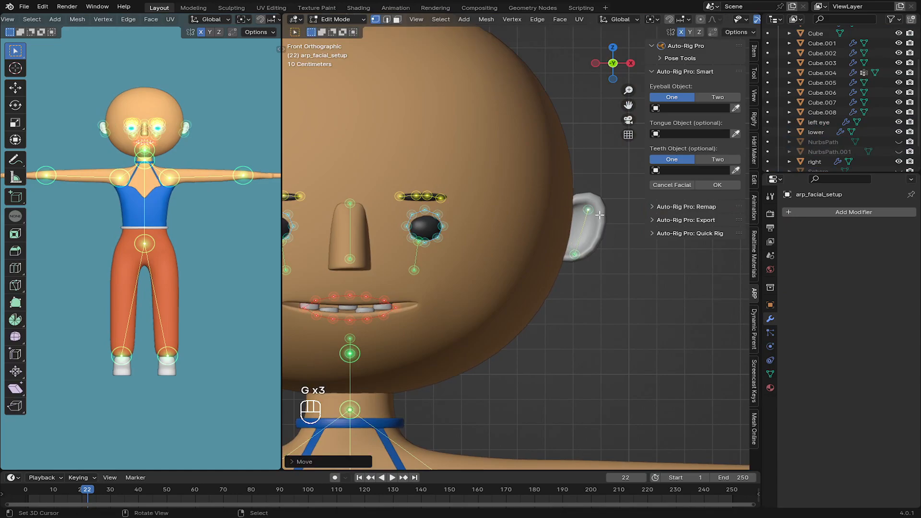
# Step: Reposition the upper and lower cheek markers outward from under the eye, onto the side of the face
pyautogui.rightClick(414, 269)
pyautogui.press('g')
pyautogui.click(467, 319)
pyautogui.rightClick(420, 244)
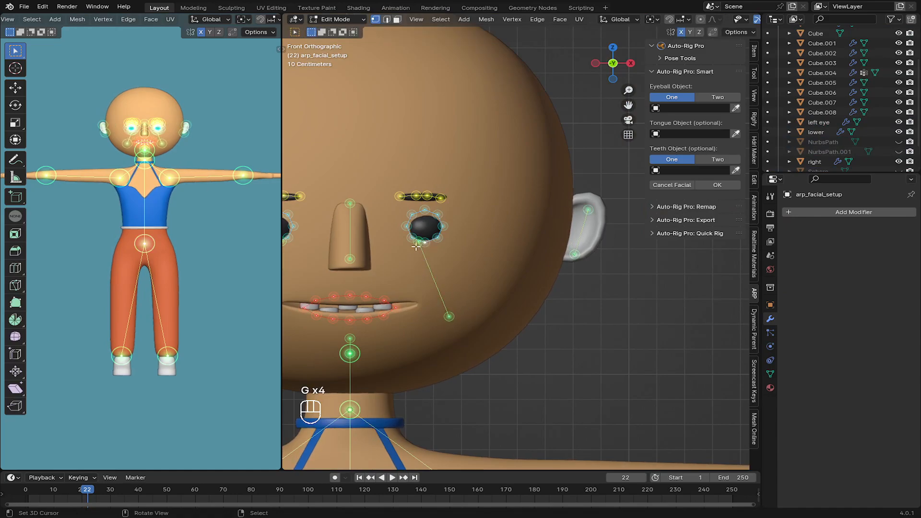
pyautogui.press('g')
pyautogui.click(508, 269)
pyautogui.rightClick(449, 316)
pyautogui.press('g')
pyautogui.click(462, 334)
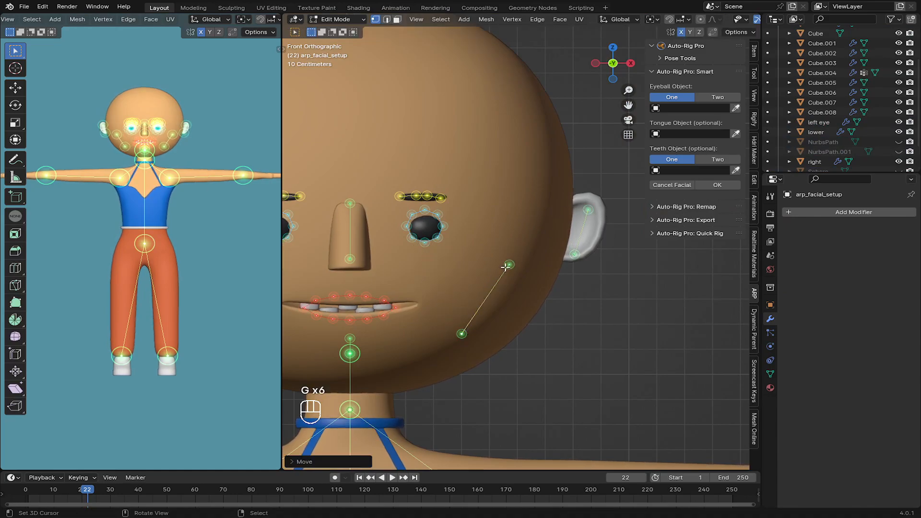
pyautogui.rightClick(509, 264)
pyautogui.press('g')
pyautogui.click(475, 259)
# Step: Move the lower nose marker down slightly towards the base of the nose
pyautogui.keyDown('shift'); pyautogui.moveTo(364, 255); pyautogui.dragTo(398, 237, button='middle'); pyautogui.keyUp('shift')
pyautogui.rightClick(387, 241)
pyautogui.press('g')
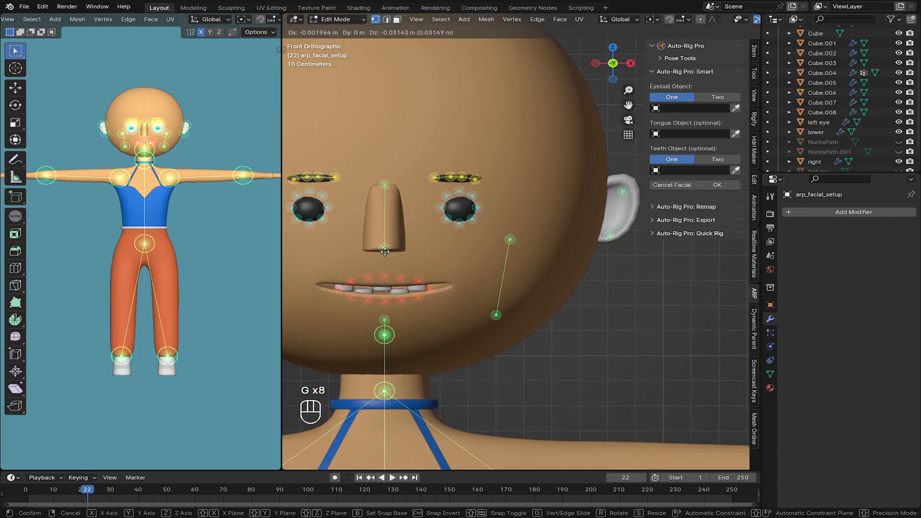
pyautogui.click(387, 249)
# Step: Scale the linked lip marker loop along X and Z so it surrounds the whole mouth
pyautogui.rightClick(388, 274)
pyautogui.press('l')
pyautogui.press('s')
pyautogui.press('x')
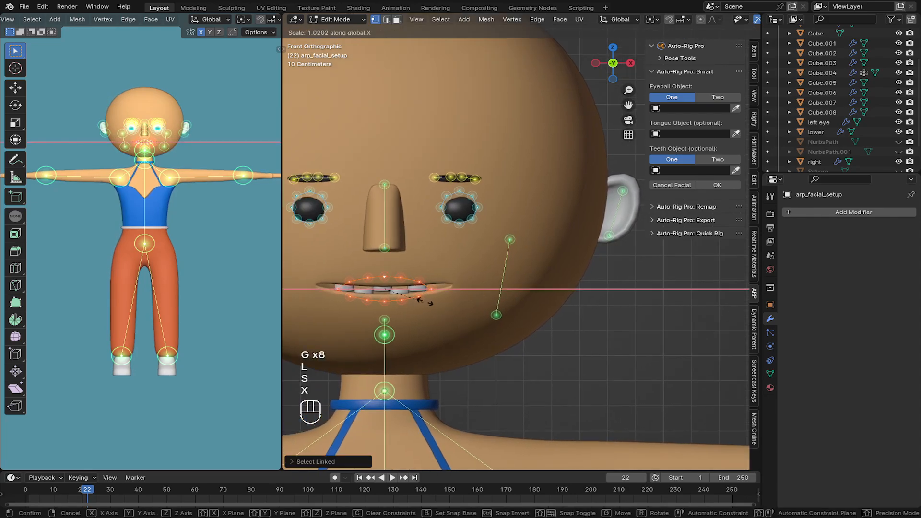
pyautogui.click(363, 258)
pyautogui.press('s')
pyautogui.press('z')
pyautogui.click(381, 277)
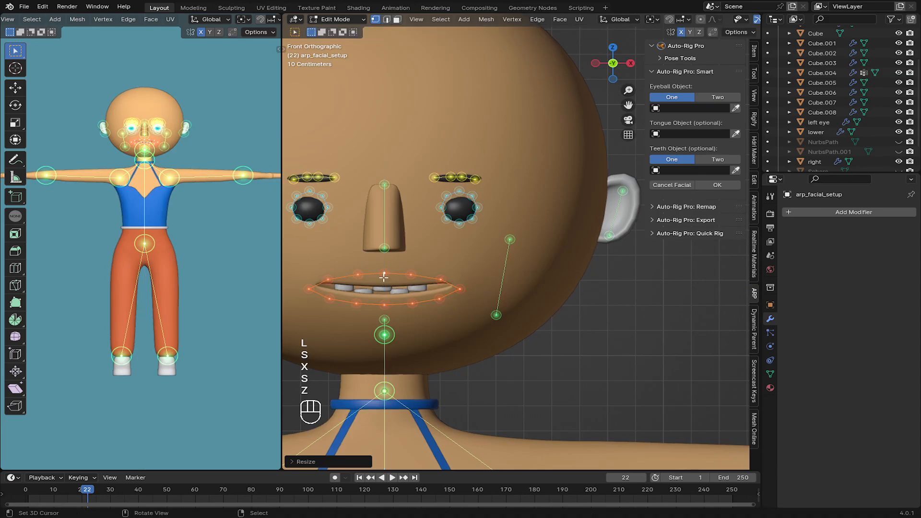
# Step: Raise the lip marker loop slightly along Z and shift its corner marker onto the corner of the mouth
pyautogui.press('g')
pyautogui.press('z')
pyautogui.click(384, 273)
pyautogui.rightClick(466, 287)
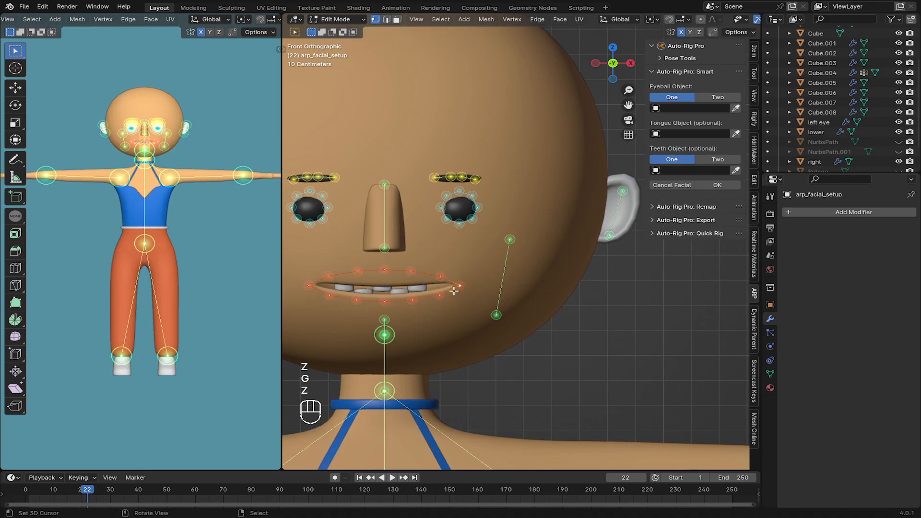
pyautogui.press('g')
pyautogui.click(456, 289)
# Step: Set the eyeball option to Two, assigning "left eye" as the left eyeball and "right" as the right eyeball
pyautogui.keyDown('shift'); pyautogui.moveTo(396, 278); pyautogui.dragTo(454, 251, button='middle'); pyautogui.keyUp('shift')
pyautogui.scroll(-3, 427, 271)
pyautogui.keyDown('shift'); pyautogui.moveTo(478, 332); pyautogui.dragTo(465, 269, button='middle'); pyautogui.keyUp('shift')
pyautogui.scroll(-3, 467, 271)
pyautogui.keyDown('shift'); pyautogui.moveTo(489, 297); pyautogui.dragTo(481, 241, button='middle'); pyautogui.keyUp('shift')
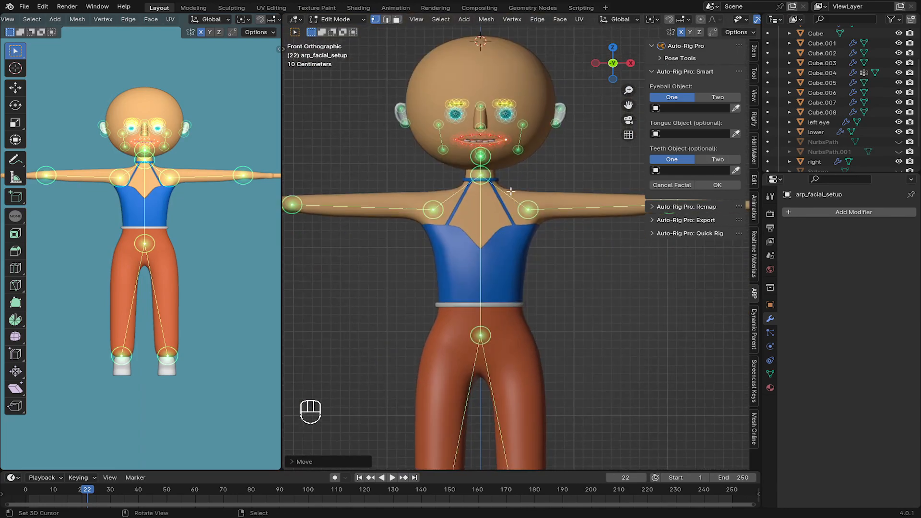
pyautogui.keyDown('shift'); pyautogui.moveTo(512, 173); pyautogui.dragTo(508, 319, button='middle'); pyautogui.keyUp('shift')
pyautogui.scroll(4, 508, 312)
pyautogui.click(709, 98)
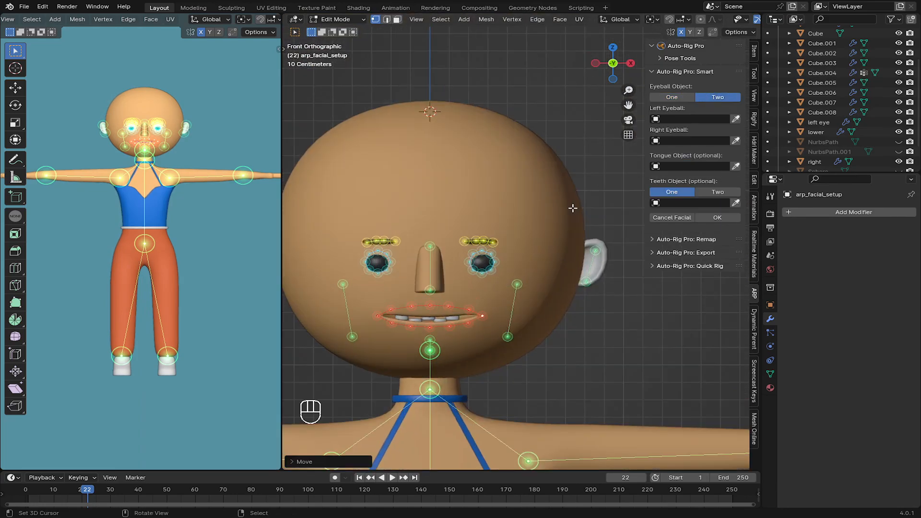
pyautogui.scroll(2, 571, 208)
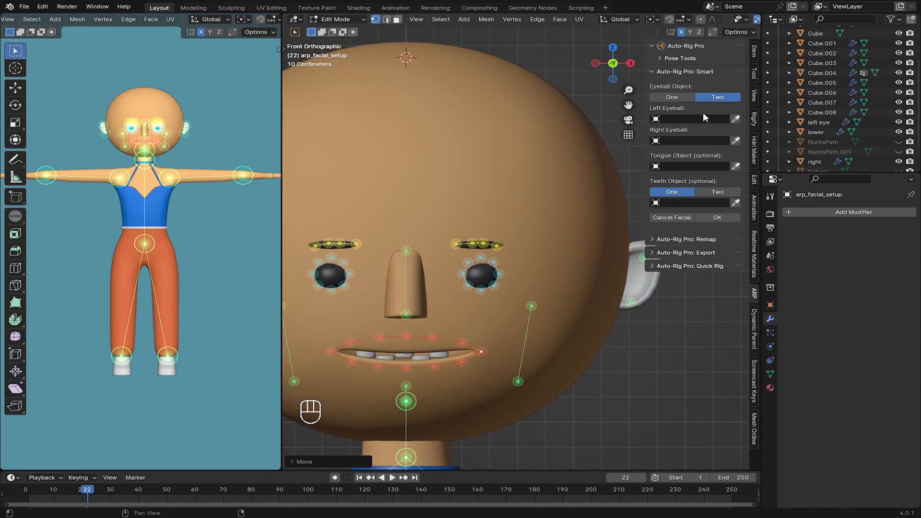
pyautogui.click(689, 120)
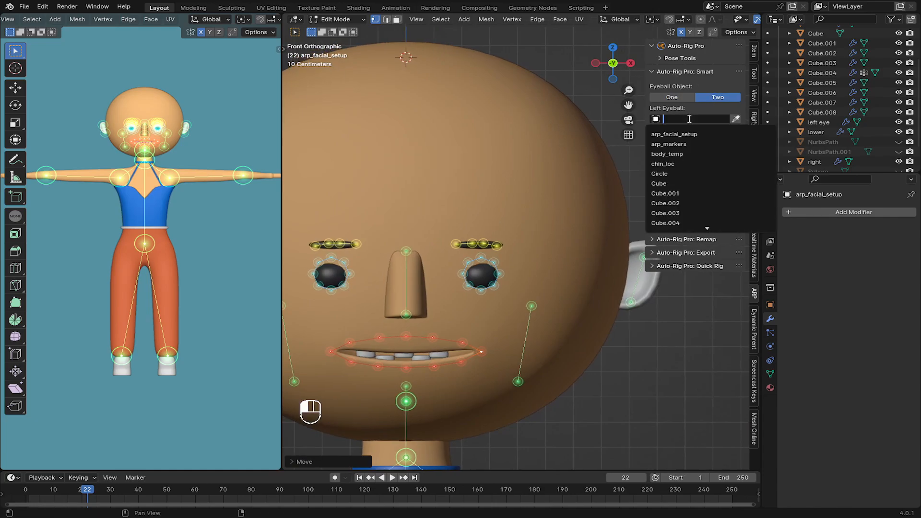
pyautogui.write('left')
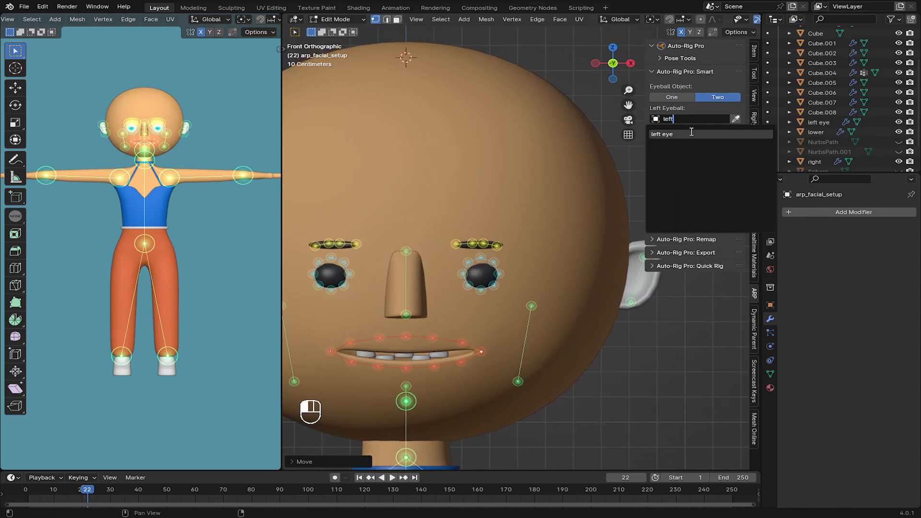
pyautogui.click(692, 134)
pyautogui.click(689, 141)
pyautogui.write('rig')
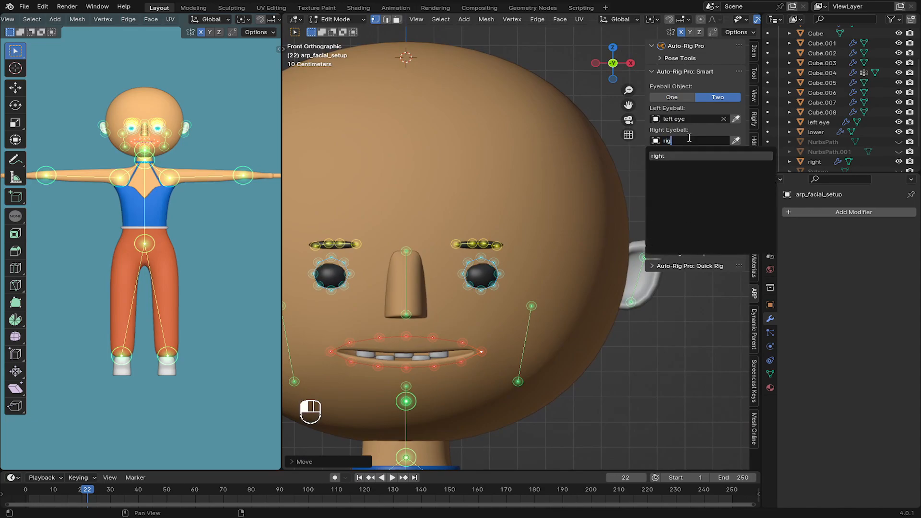
pyautogui.click(672, 157)
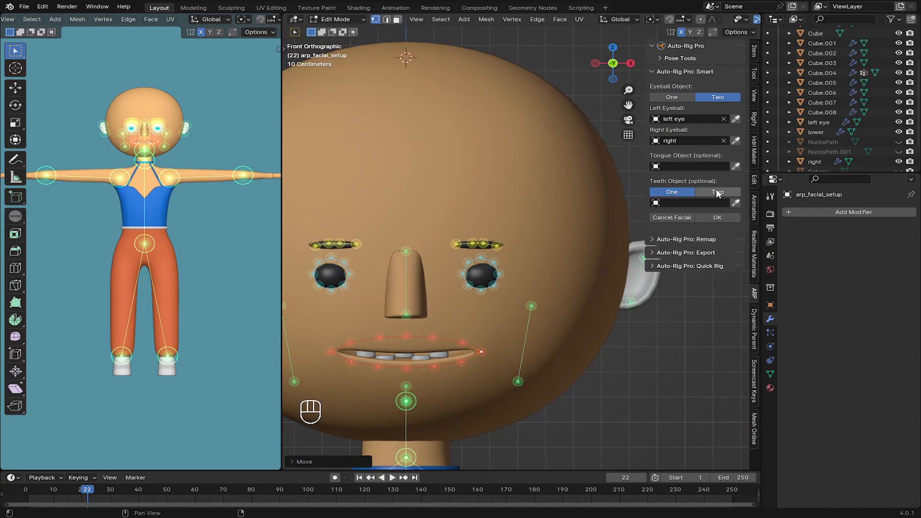
# Step: Set the teeth option to Two, assigning "upper" as the upper teeth and "lower" as the lower teeth
pyautogui.click(718, 192)
pyautogui.click(697, 213)
pyautogui.write('u')
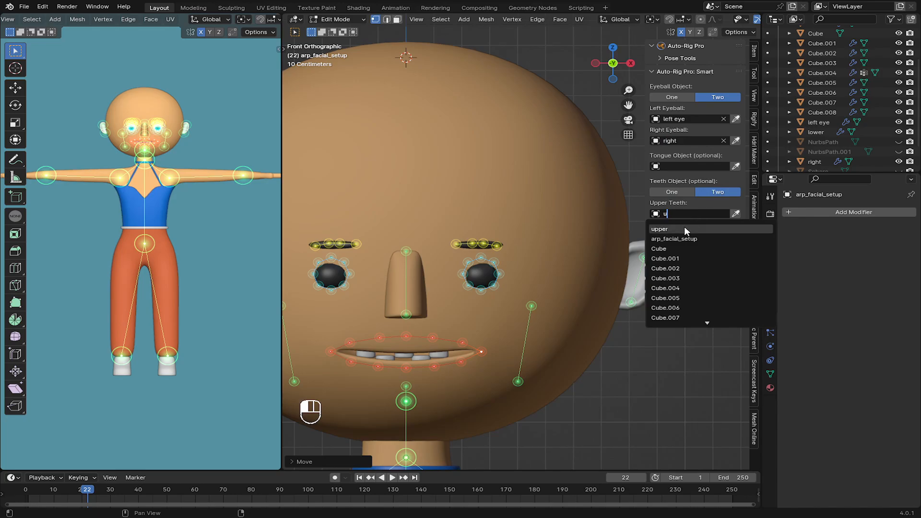
pyautogui.click(684, 229)
pyautogui.click(686, 235)
pyautogui.write('lo')
pyautogui.click(665, 251)
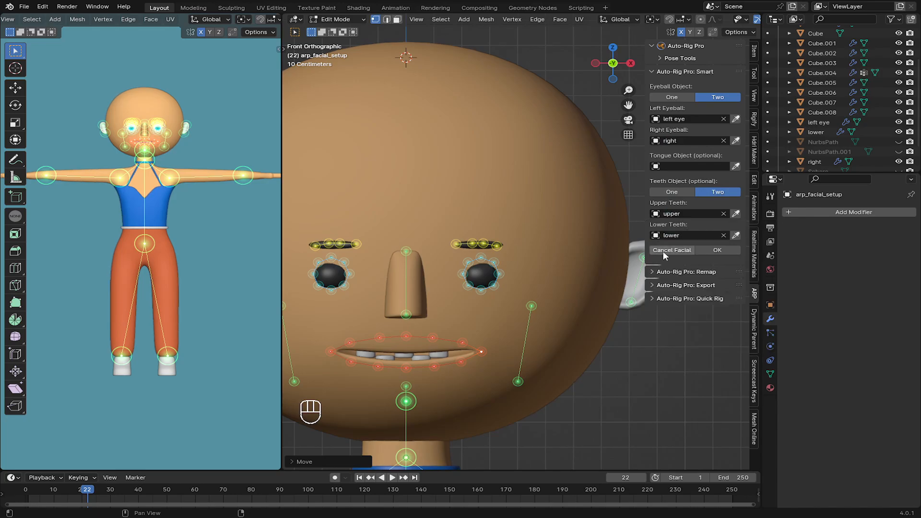
pyautogui.scroll(-3, 564, 288)
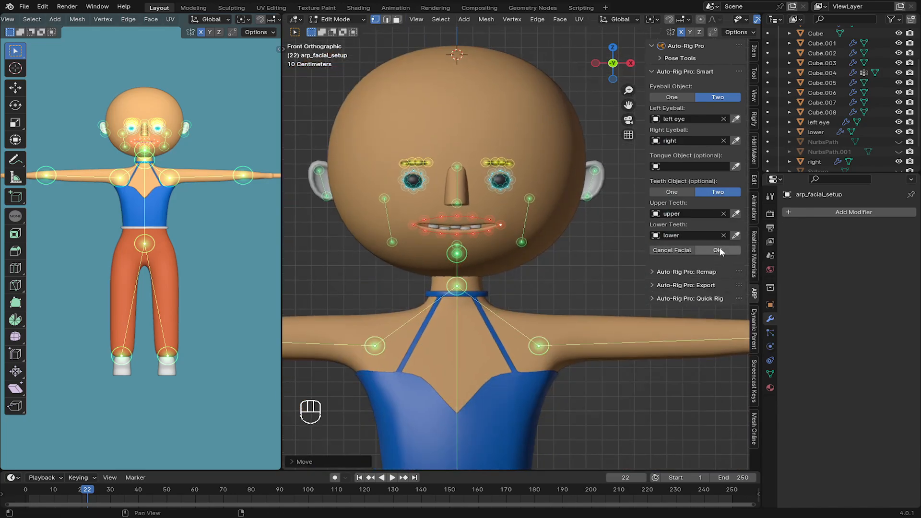
# Step: Confirm the facial marker setup with its eyeball and teeth assignments, and save the file
pyautogui.click(718, 249)
pyautogui.scroll(2, 499, 238)
pyautogui.keyDown('shift'); pyautogui.scroll(2, 506, 248); pyautogui.keyUp('shift')
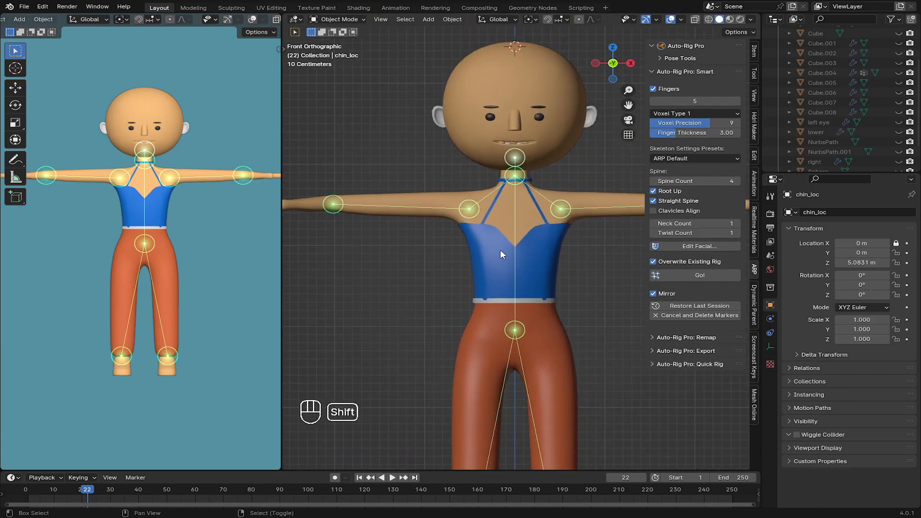
pyautogui.press('ctrl')
pyautogui.hotkey('ctrl', 's')
pyautogui.keyDown('shift'); pyautogui.moveTo(572, 172); pyautogui.dragTo(525, 201, button='middle'); pyautogui.keyUp('shift')
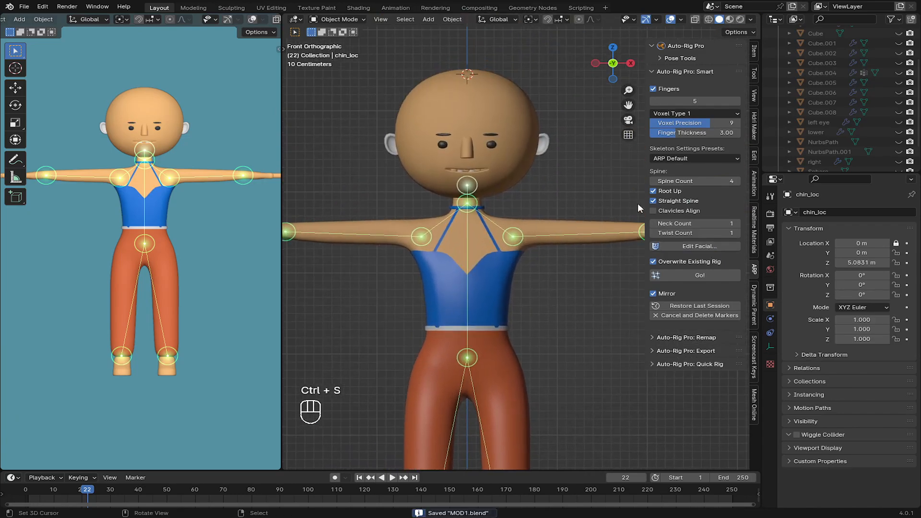
# Step: Set the Smart rig's Spine Count to 3, save the file and generate the rig from the markers
pyautogui.click(653, 181)
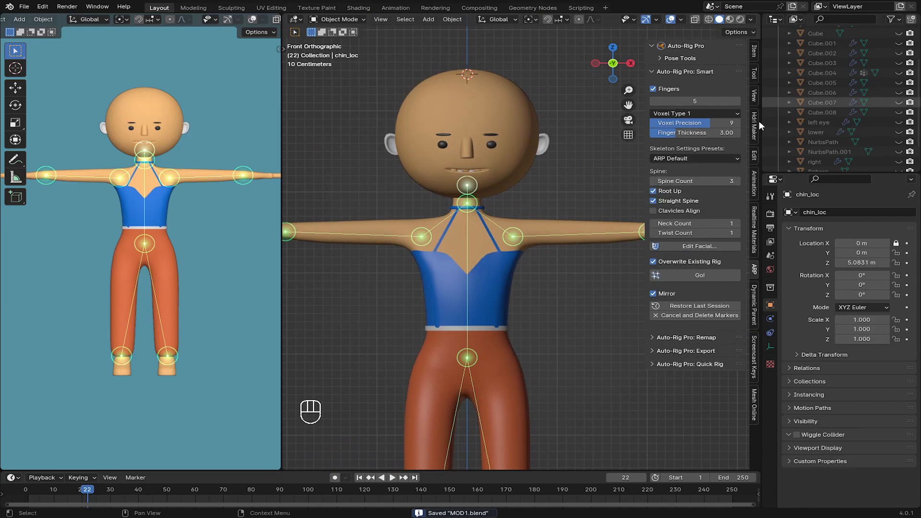
pyautogui.keyDown('shift'); pyautogui.moveTo(549, 371); pyautogui.dragTo(556, 312, button='middle'); pyautogui.keyUp('shift')
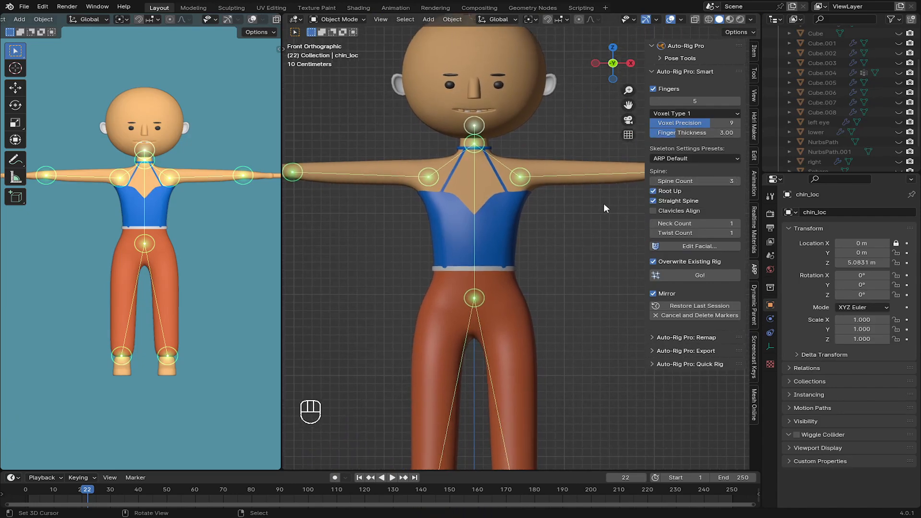
pyautogui.moveTo(604, 203); pyautogui.dragTo(596, 283, button='middle')
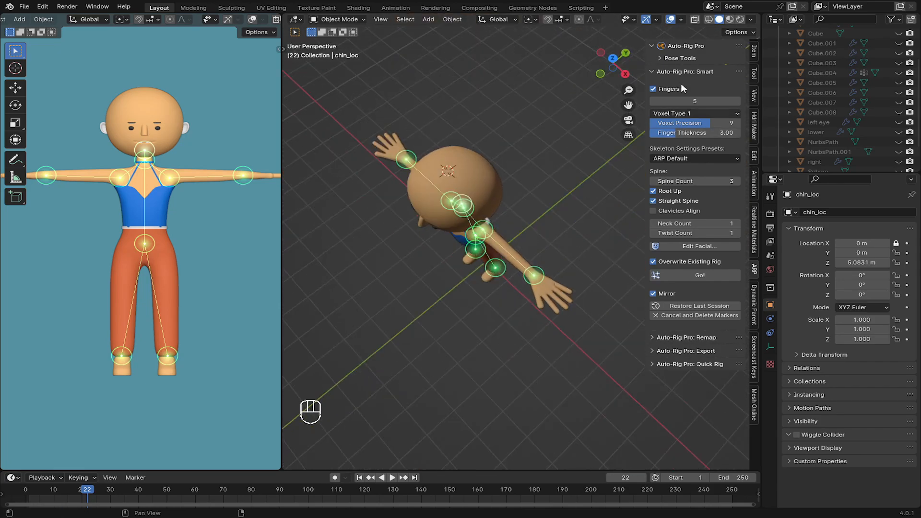
pyautogui.hotkey('ctrl', 's')
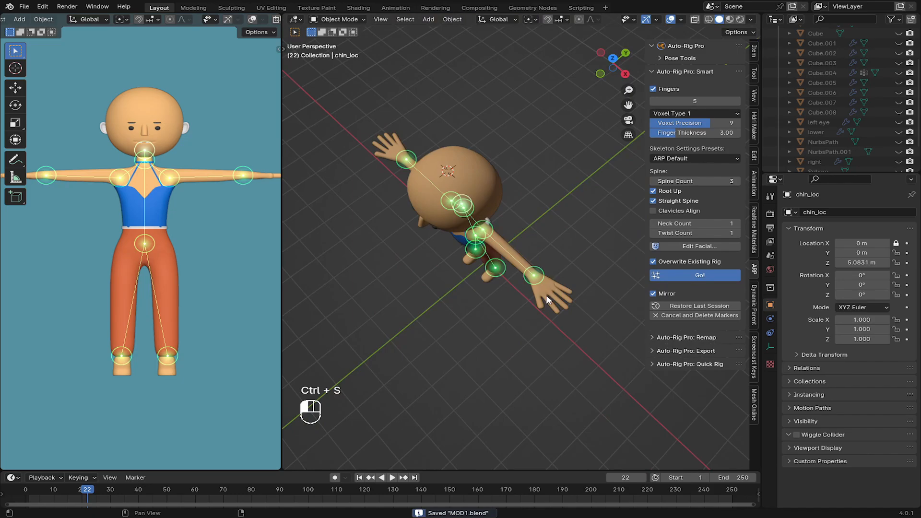
pyautogui.hotkey('ctrl', 's')
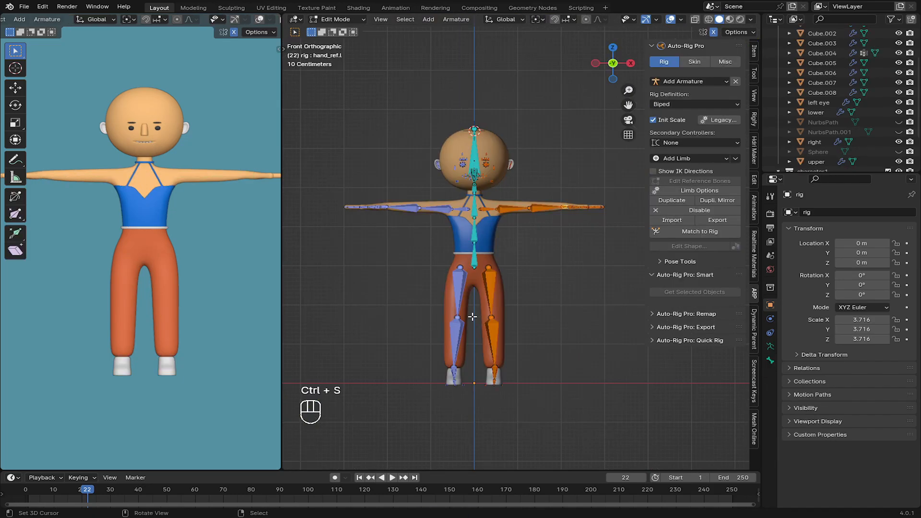
# Step: In the right side view, move the head reference bone about -0.25 m along Y to line up above the neck
pyautogui.moveTo(472, 317); pyautogui.dragTo(418, 305, button='middle')
pyautogui.scroll(2, 432, 239)
pyautogui.moveTo(432, 239); pyautogui.dragTo(450, 256, button='middle')
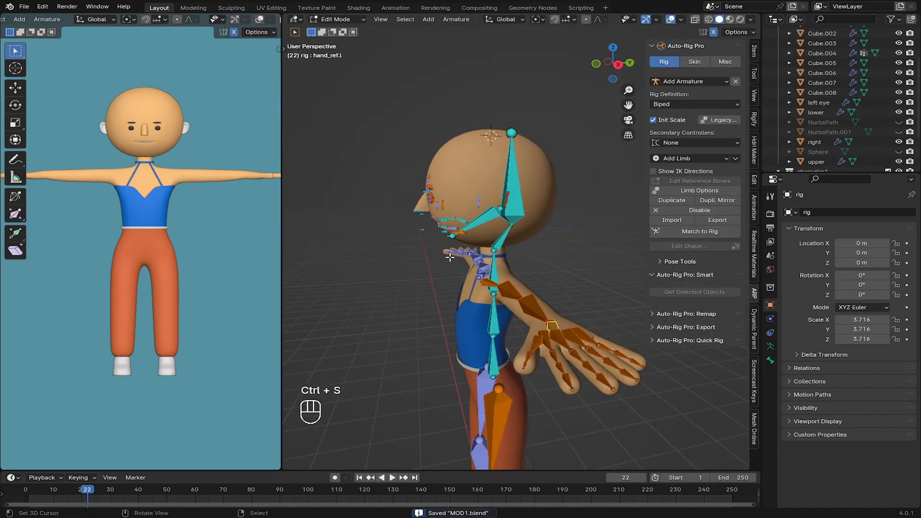
pyautogui.press('KP_3')
pyautogui.scroll(3, 429, 254)
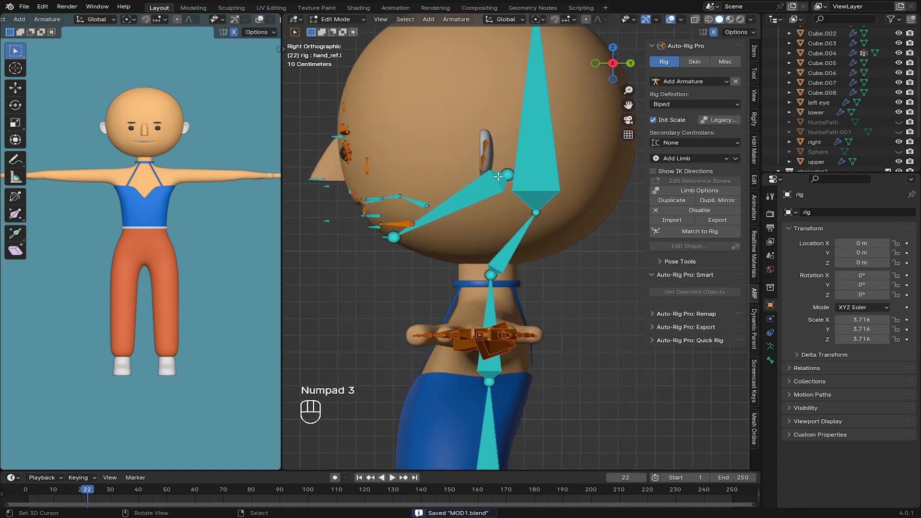
pyautogui.click(522, 173)
pyautogui.press('g')
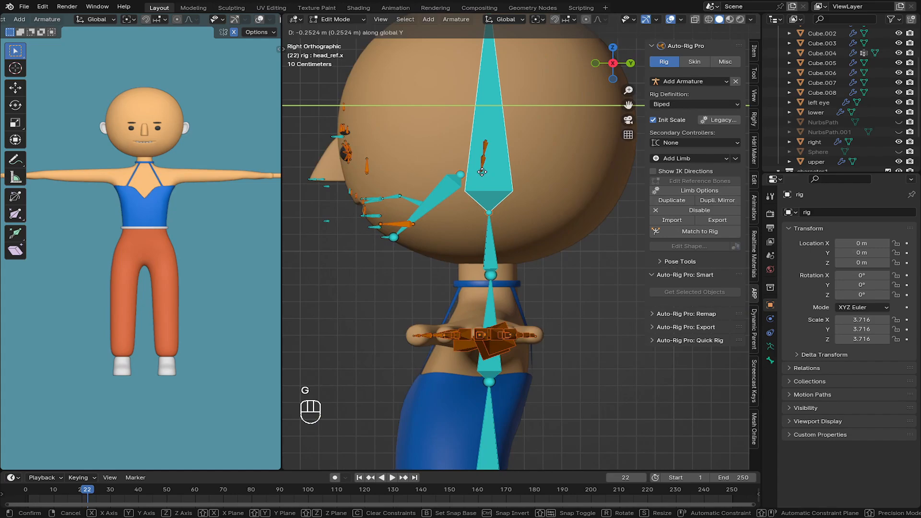
pyautogui.click(482, 172)
# Step: Match the control rig to the adjusted reference bones and return to Object Mode
pyautogui.moveTo(484, 202); pyautogui.dragTo(533, 302, button='middle')
pyautogui.moveTo(532, 302)
pyautogui.keyDown('shift'); pyautogui.mouseDown(button='middle')
pyautogui.moveTo(520, 275)
pyautogui.moveTo(547, 278)
pyautogui.moveTo(543, 249)
pyautogui.moveTo(541, 292)
pyautogui.mouseUp(button='middle'); pyautogui.keyUp('shift')
pyautogui.scroll(-3, 542, 292)
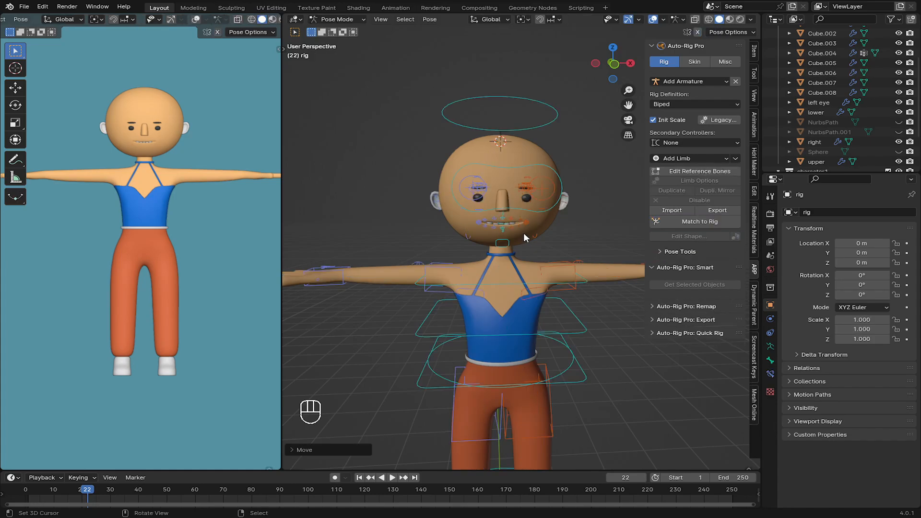
pyautogui.click(334, 18)
pyautogui.click(338, 30)
# Step: Select all the character meshes with the rig active and bind them using the Heat Maps skinning engine
pyautogui.scroll(-5, 395, 88)
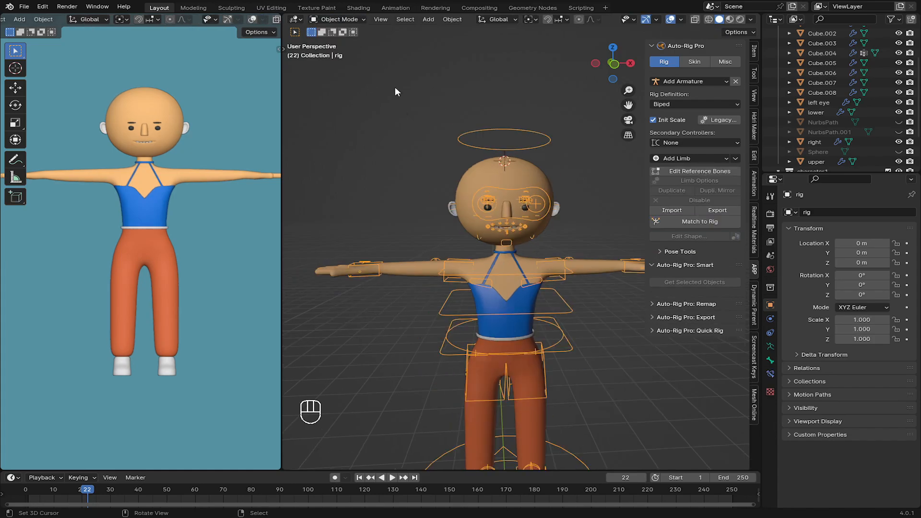
pyautogui.press('a')
pyautogui.press('a')
pyautogui.press('a')
pyautogui.scroll(3, 492, 238)
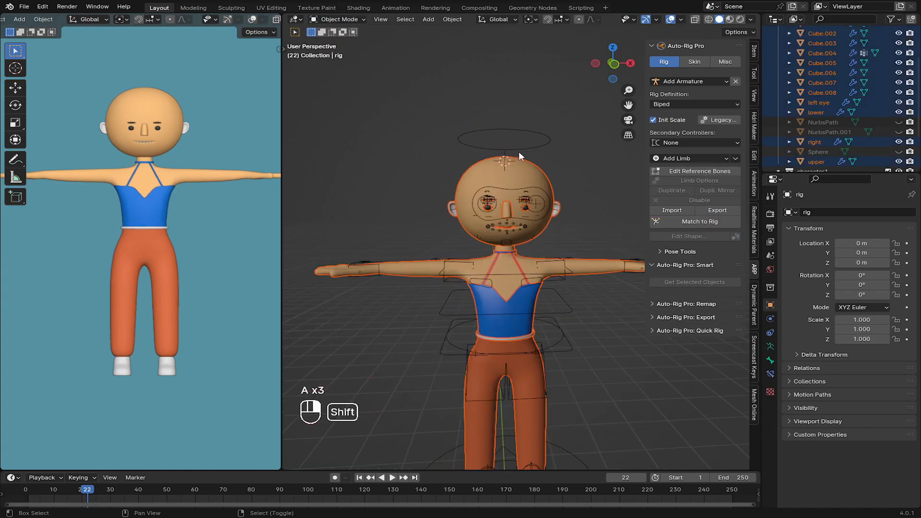
pyautogui.press('g')
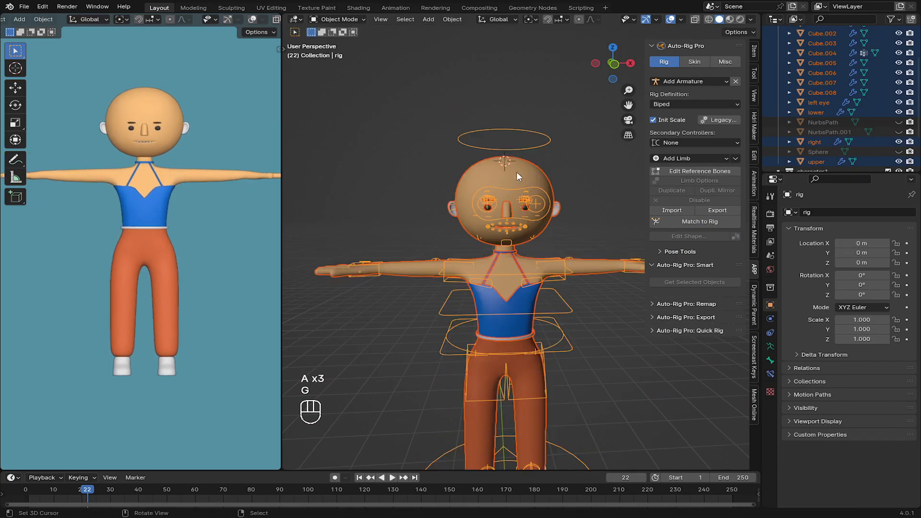
pyautogui.click(708, 62)
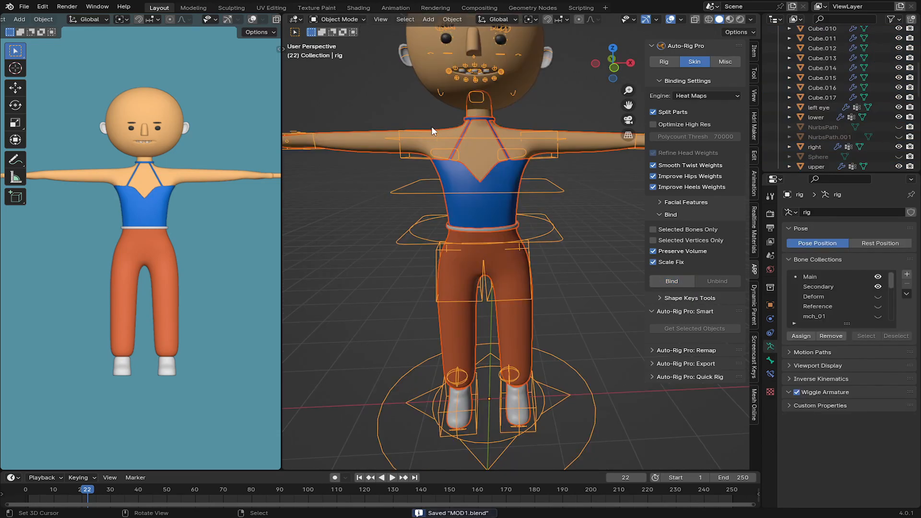
# Step: Put the rig in Pose Mode and swing the upper spine control sideways to check the body and top's deformation
pyautogui.click(431, 138)
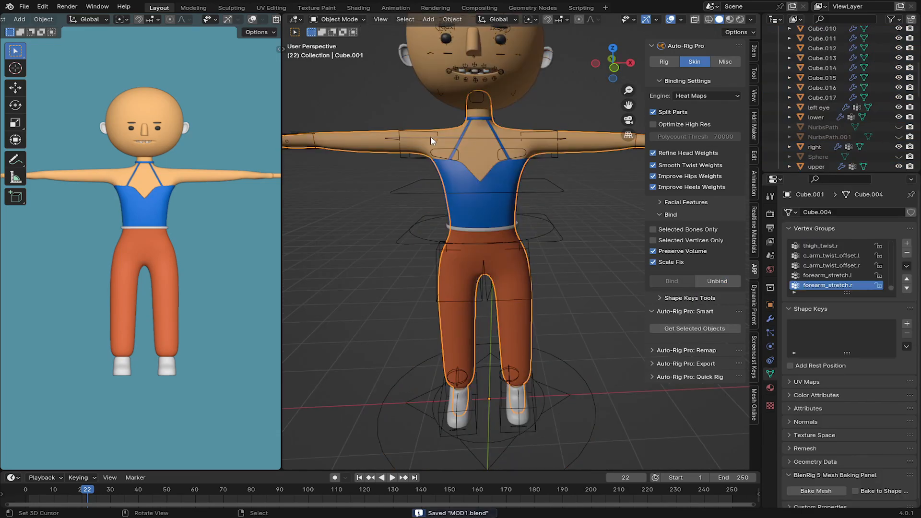
pyautogui.click(417, 196)
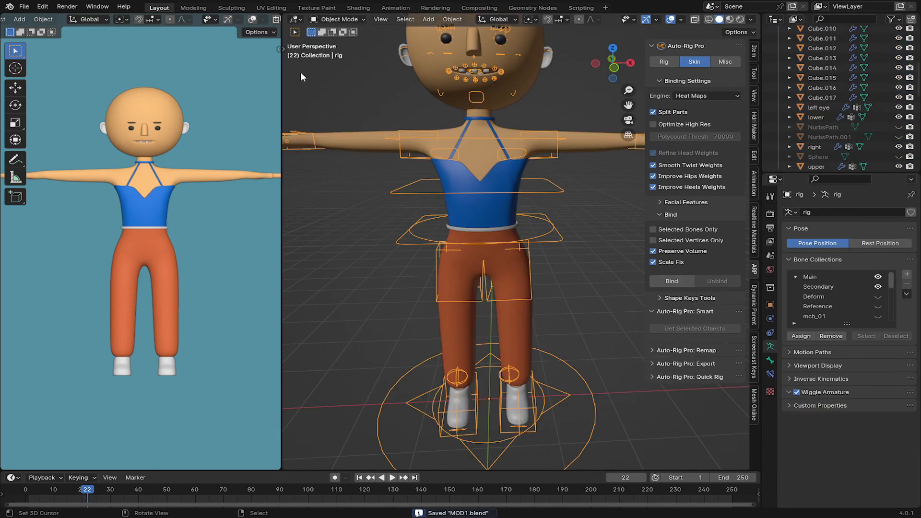
pyautogui.click(327, 21)
pyautogui.click(325, 47)
pyautogui.scroll(2, 453, 149)
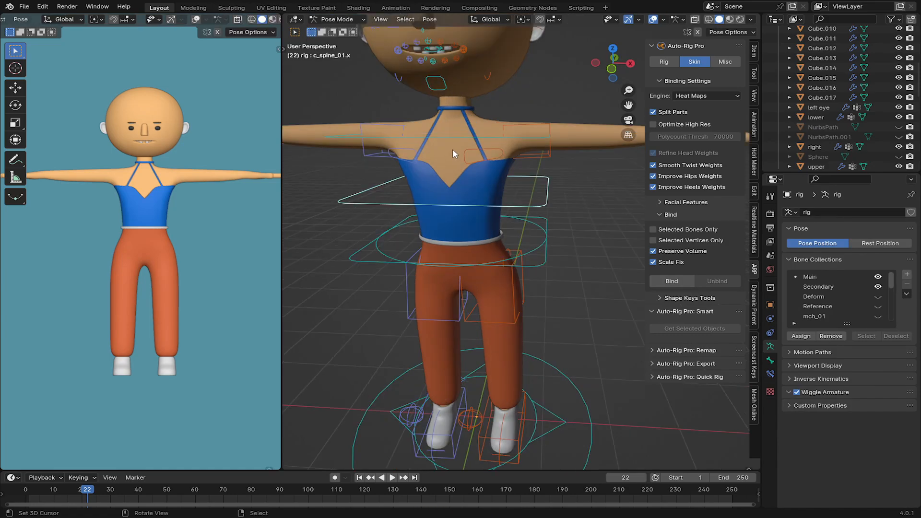
pyautogui.click(453, 136)
pyautogui.press('r')
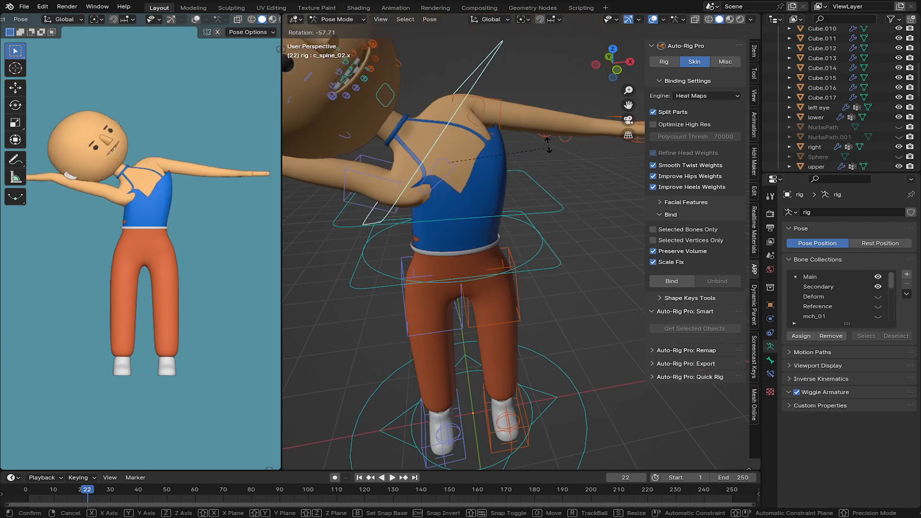
pyautogui.press('Escape')
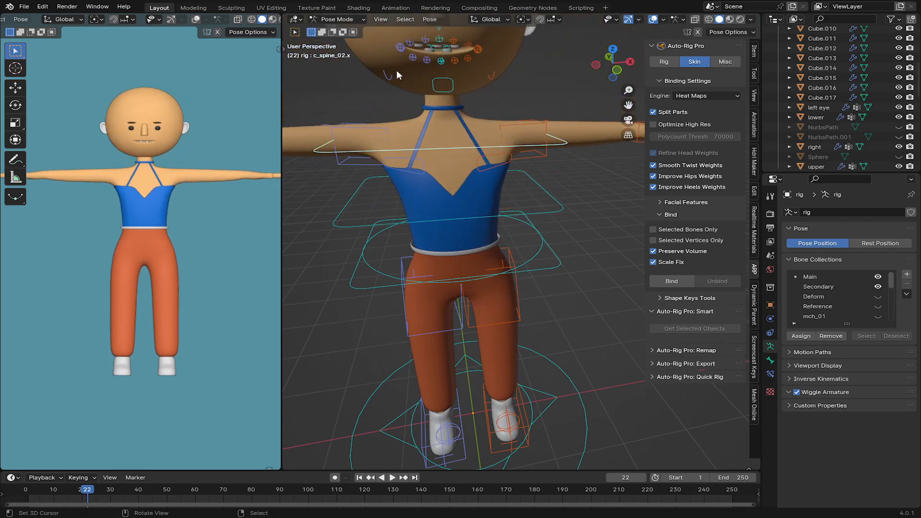
# Step: Bend the upper spine control to the opposite side, inspect the top for clipping, and clear all bone rotations
pyautogui.press('r')
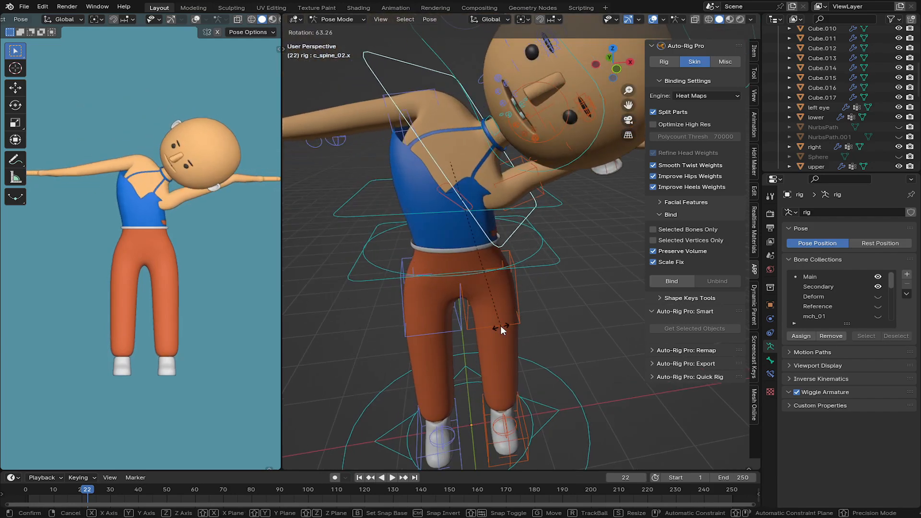
pyautogui.click(500, 330)
pyautogui.moveTo(500, 329); pyautogui.dragTo(473, 216, button='middle')
pyautogui.press('a')
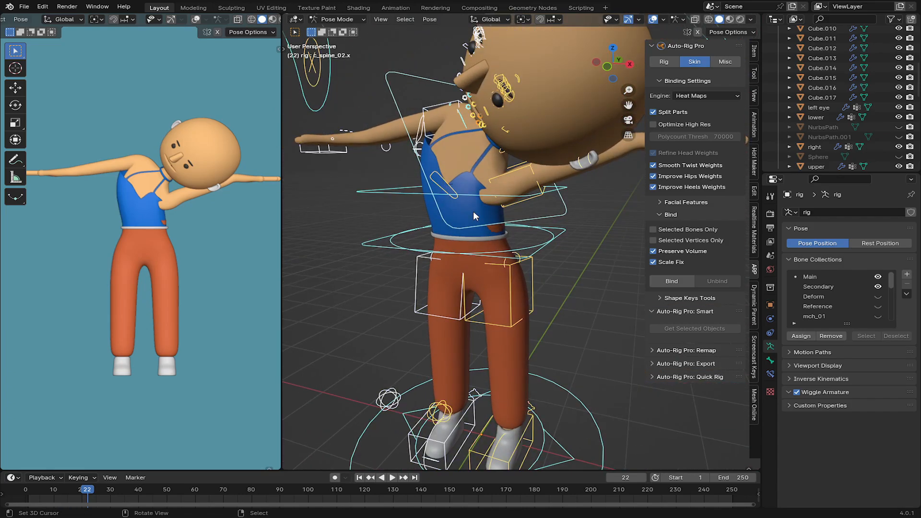
pyautogui.hotkey('alt', 'r')
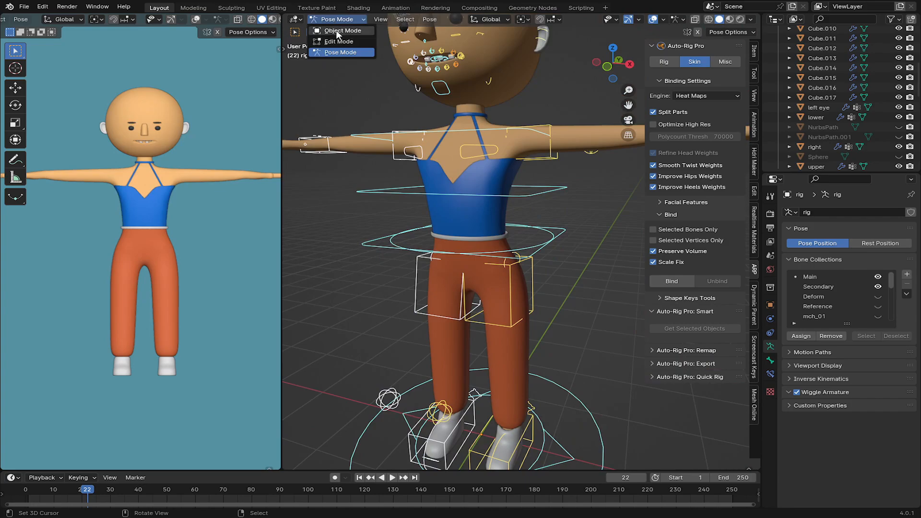
# Step: Return to Object Mode, add a Data Transfer modifier to the blue top and place it first in the stack
pyautogui.click(338, 30)
pyautogui.click(470, 197)
pyautogui.moveTo(583, 292); pyautogui.dragTo(596, 292, button='middle')
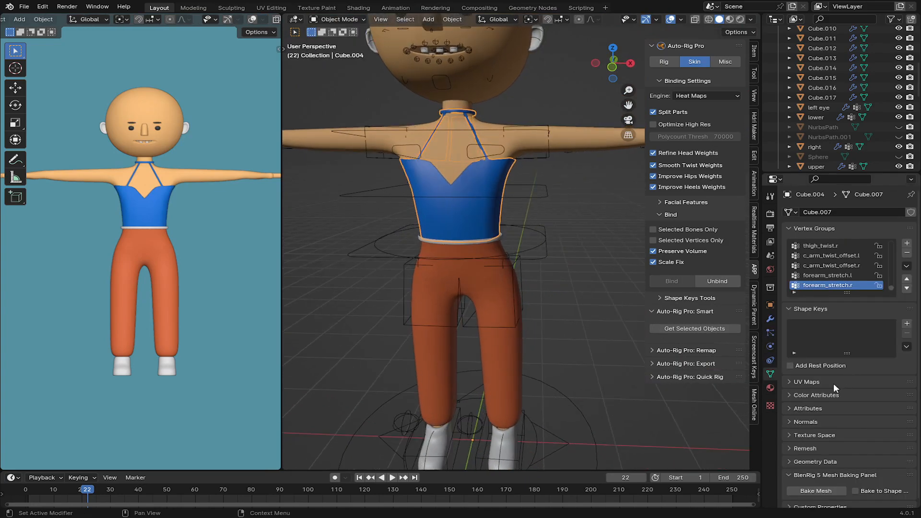
pyautogui.click(769, 325)
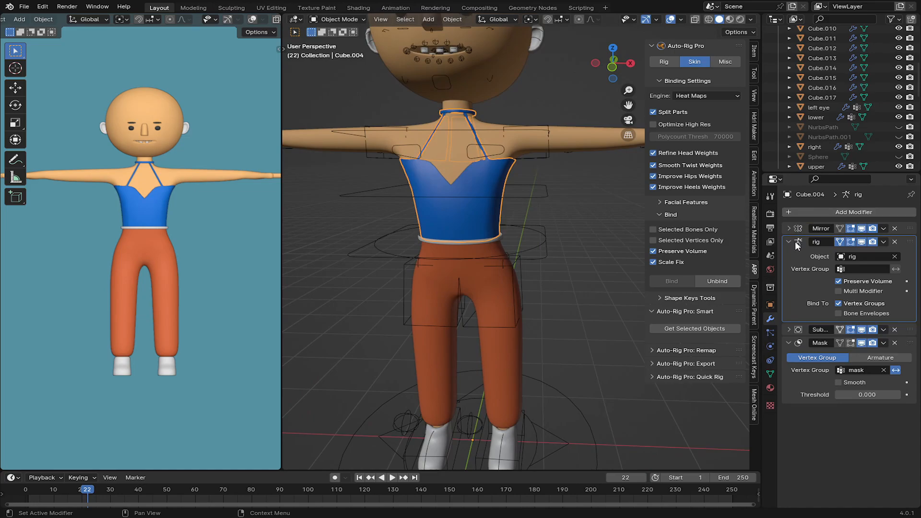
pyautogui.click(815, 210)
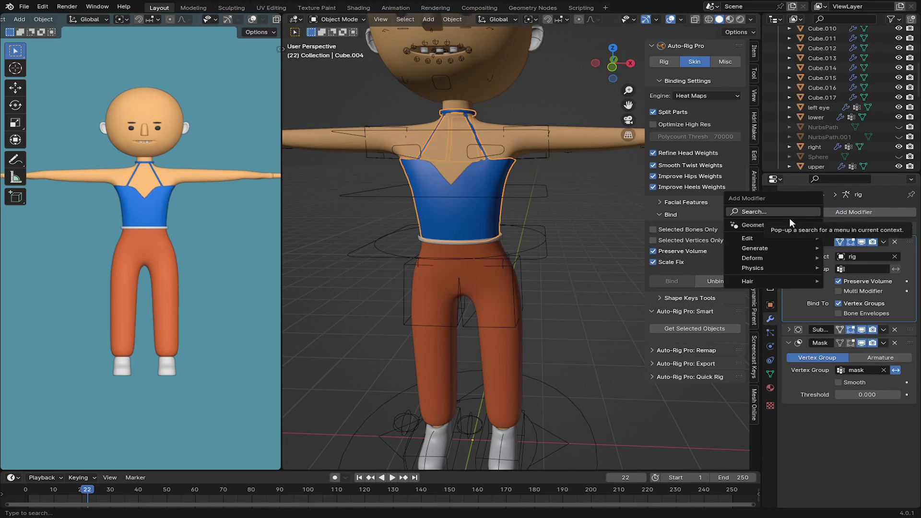
pyautogui.write('DA')
pyautogui.press('Return')
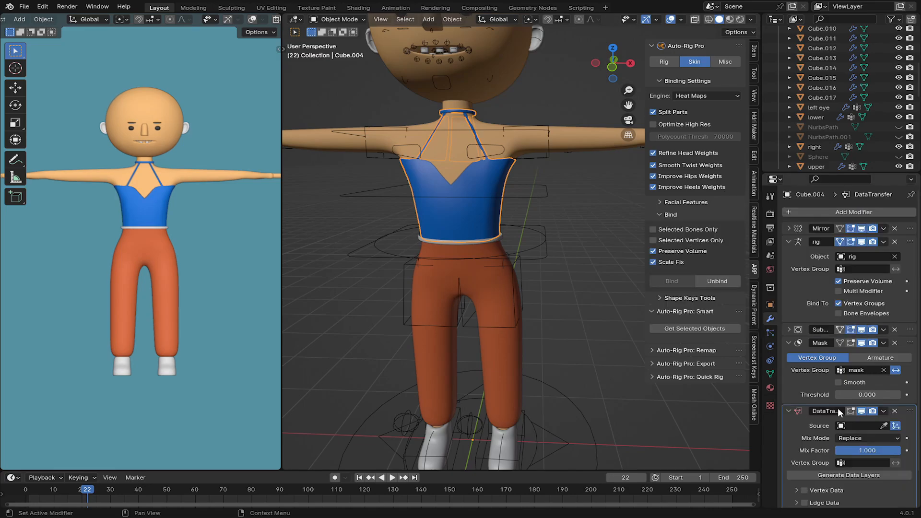
pyautogui.scroll(-1, 917, 368)
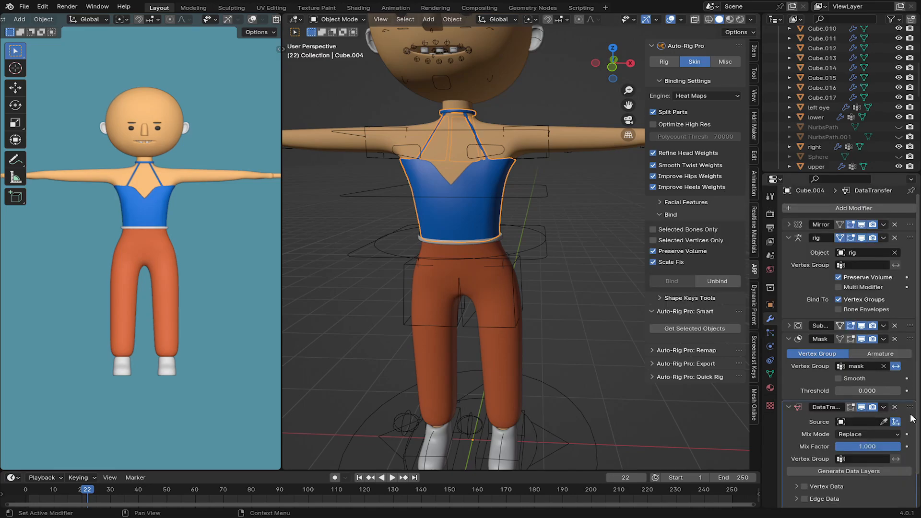
pyautogui.moveTo(910, 407); pyautogui.dragTo(905, 201)
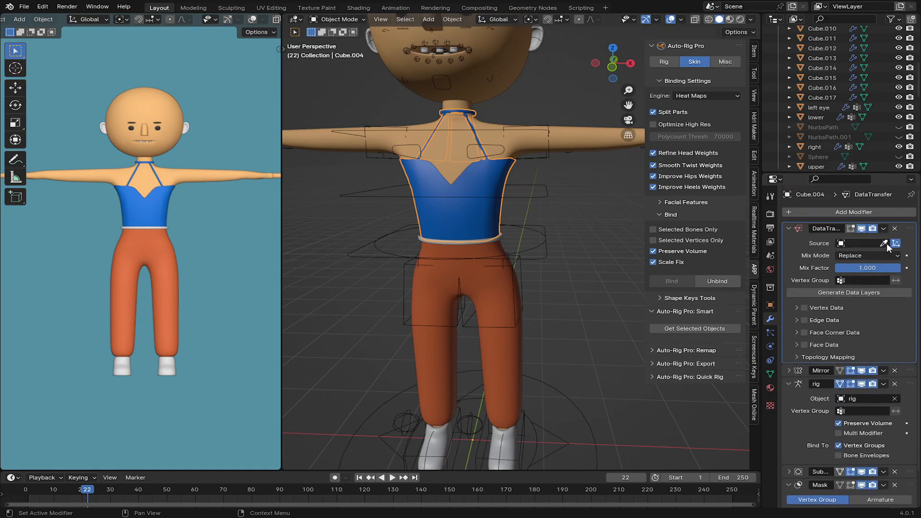
# Step: Use the body mesh as the Data Transfer source, enable Vertex Groups under Vertex Data, and apply the modifier
pyautogui.click(884, 244)
pyautogui.click(461, 140)
pyautogui.click(803, 309)
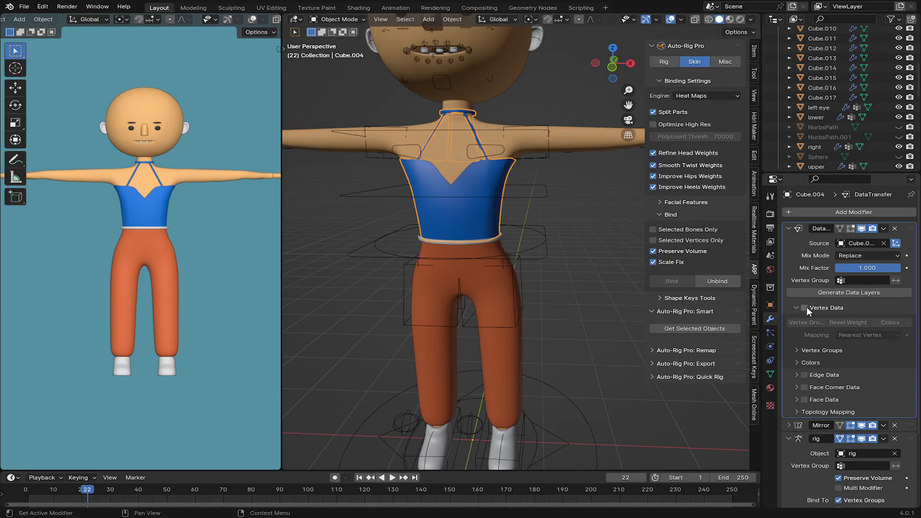
pyautogui.click(804, 308)
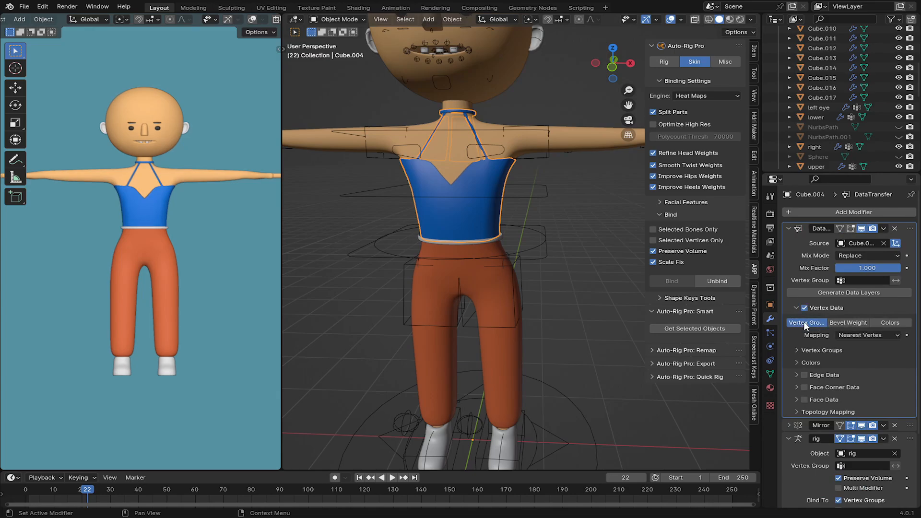
pyautogui.click(884, 228)
pyautogui.click(868, 238)
# Step: Put the rig in Pose Mode and swing the lower spine control sideways to check how the blue top deforms
pyautogui.click(547, 195)
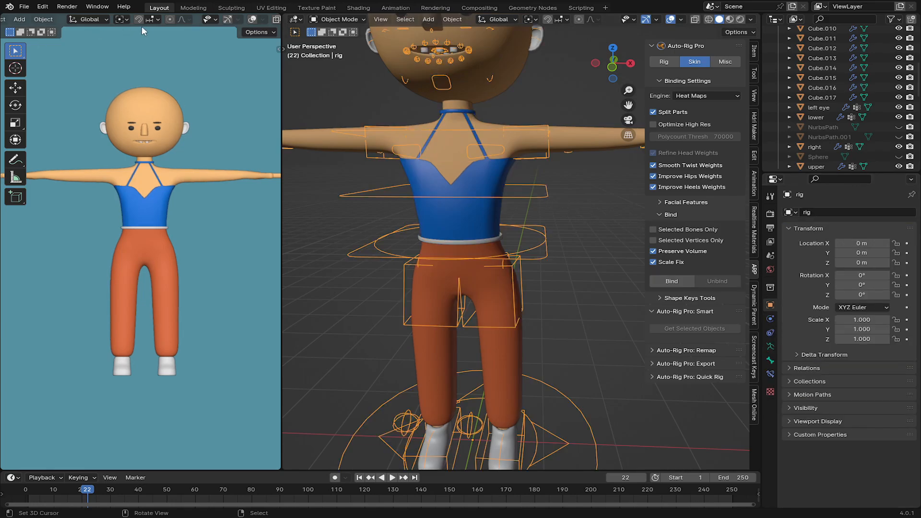
pyautogui.click(323, 19)
pyautogui.click(325, 56)
pyautogui.click(437, 198)
pyautogui.press('r')
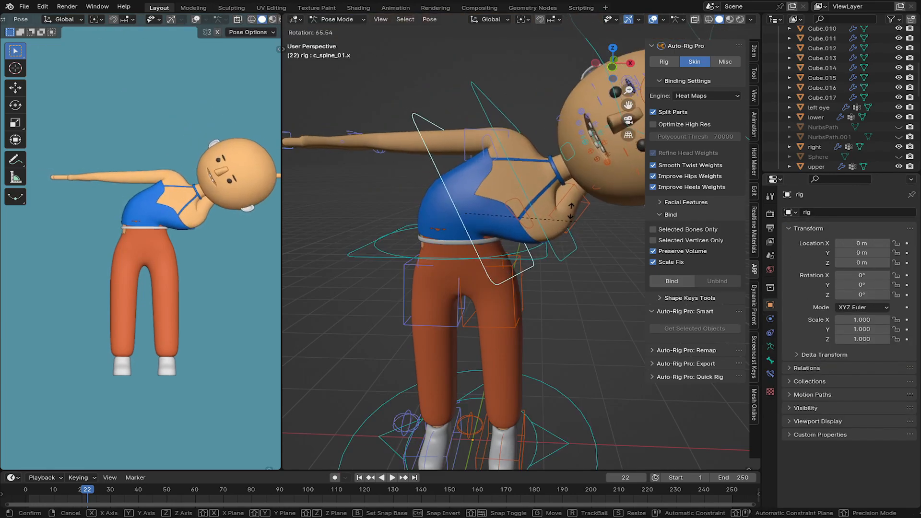
pyautogui.rightClick(511, 191)
# Step: Bend the upper spine control to both sides and tilt the hip control to check for clipping around the waist
pyautogui.click(483, 125)
pyautogui.press('r')
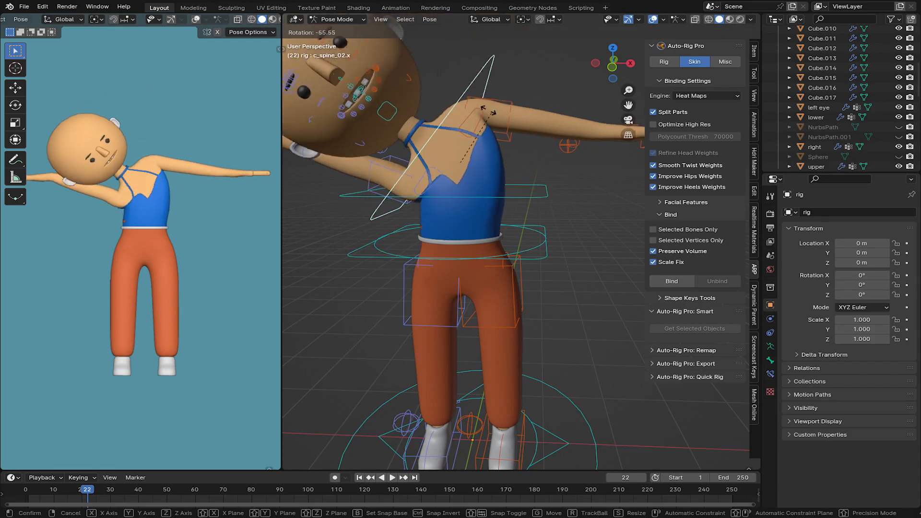
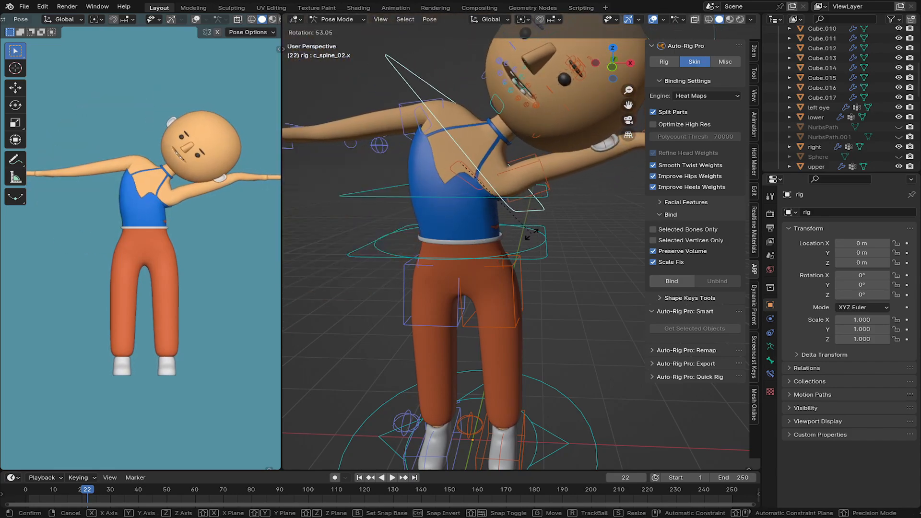
pyautogui.click(530, 269)
pyautogui.click(543, 249)
pyautogui.press('r')
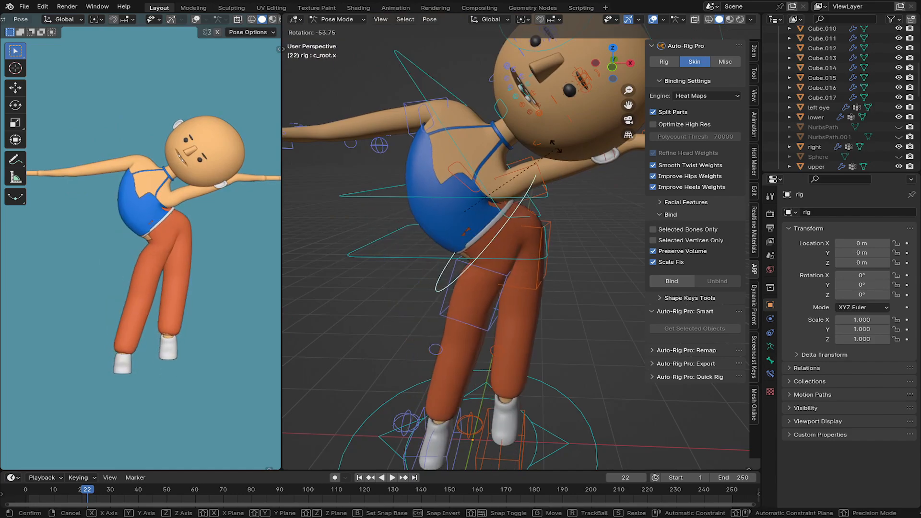
pyautogui.click(542, 233)
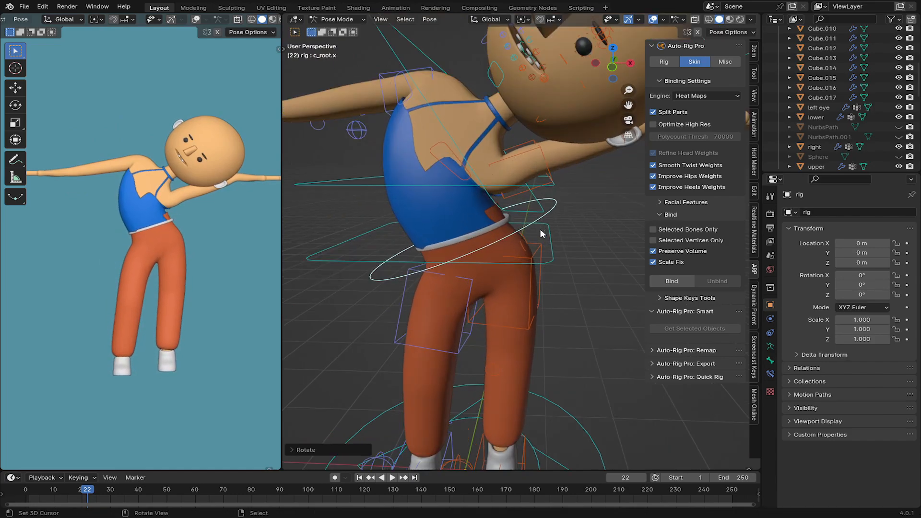
# Step: Clear the rotations of all rig bones and return to Object Mode
pyautogui.click(500, 214)
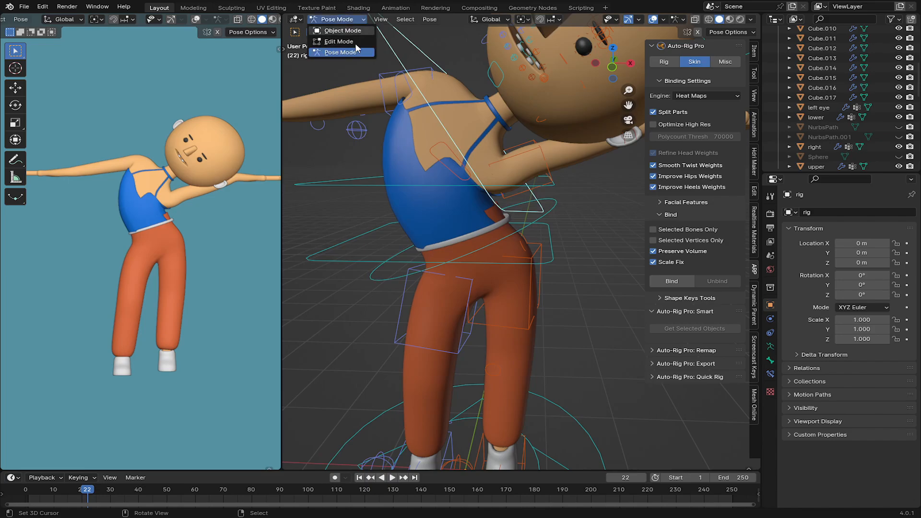
pyautogui.press('a')
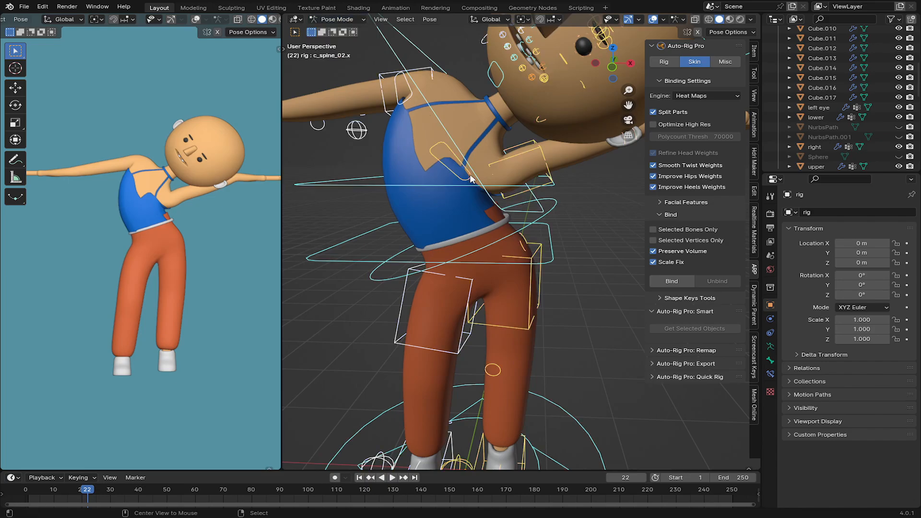
pyautogui.hotkey('alt', 'r')
pyautogui.hotkey('alt', 'a')
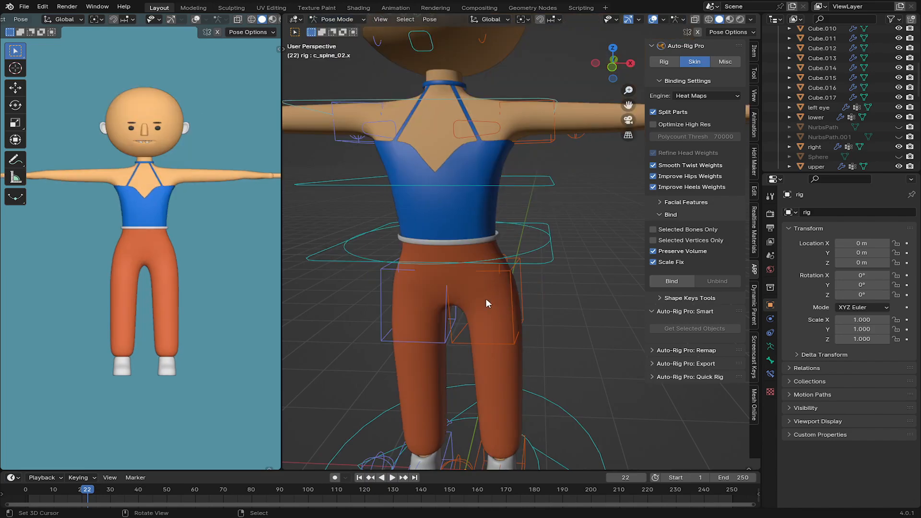
pyautogui.click(337, 19)
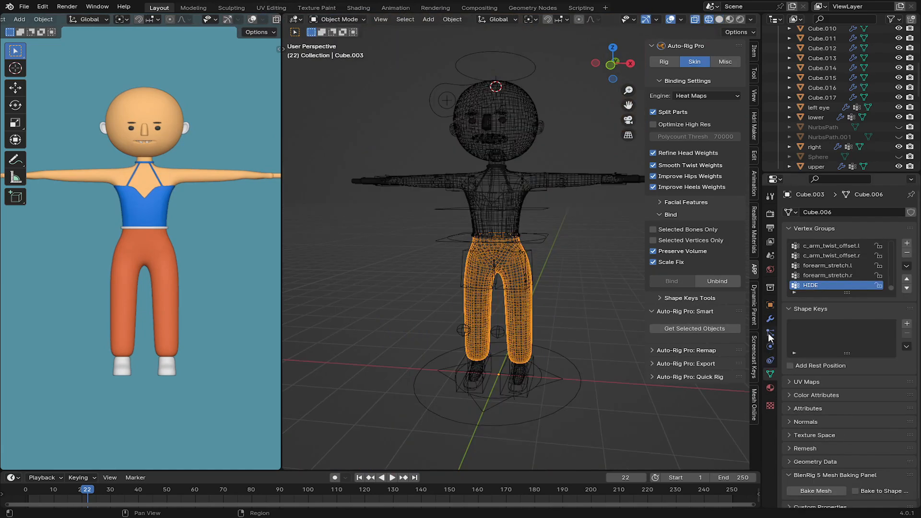
# Step: Add a Data Transfer modifier to the orange trousers and place it first in the stack
pyautogui.click(770, 318)
pyautogui.click(802, 212)
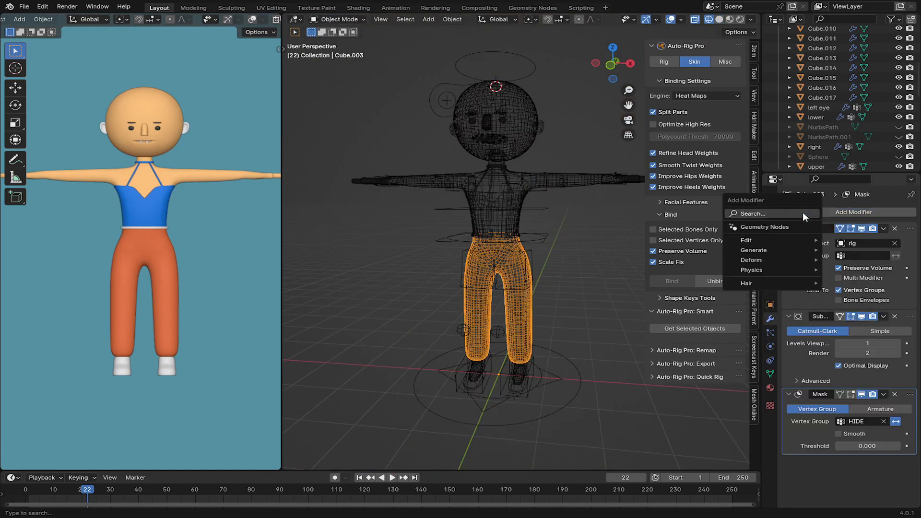
pyautogui.click(802, 212)
pyautogui.write('DAT')
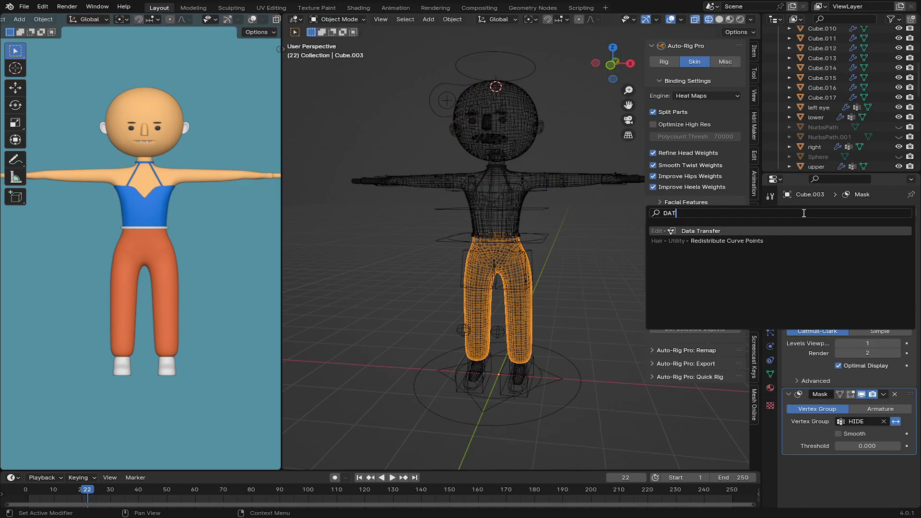
pyautogui.click(739, 230)
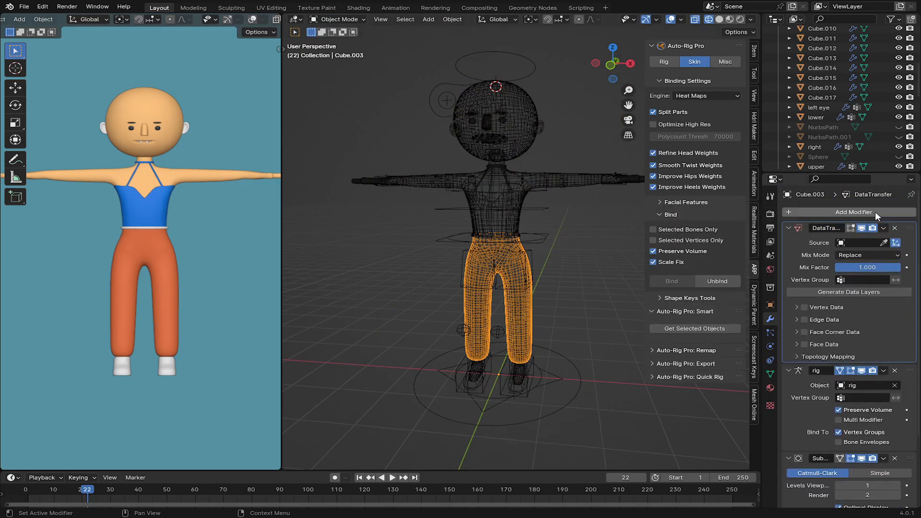
# Step: Enable Vertex Groups under Vertex Data for the trousers, use the body mesh as the source, and apply the Data Transfer modifier
pyautogui.click(805, 309)
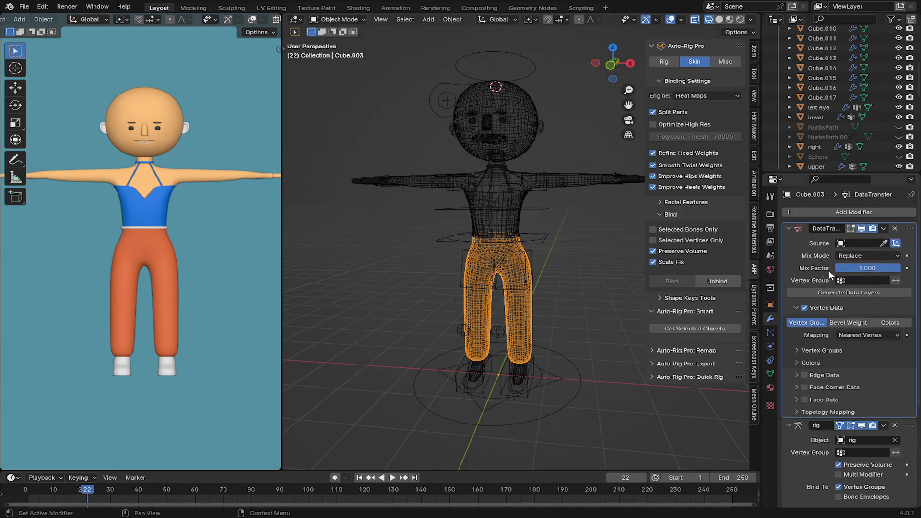
pyautogui.click(885, 244)
pyautogui.press('Escape')
pyautogui.click(719, 19)
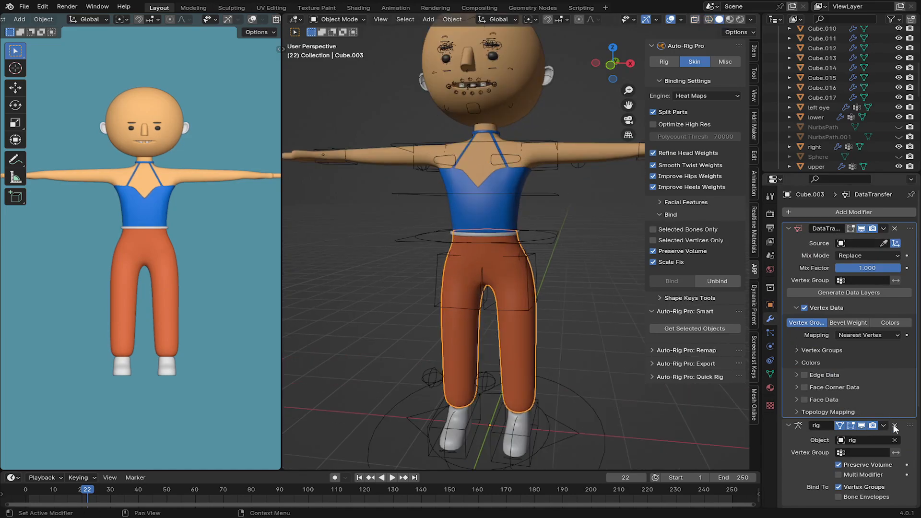
pyautogui.click(884, 244)
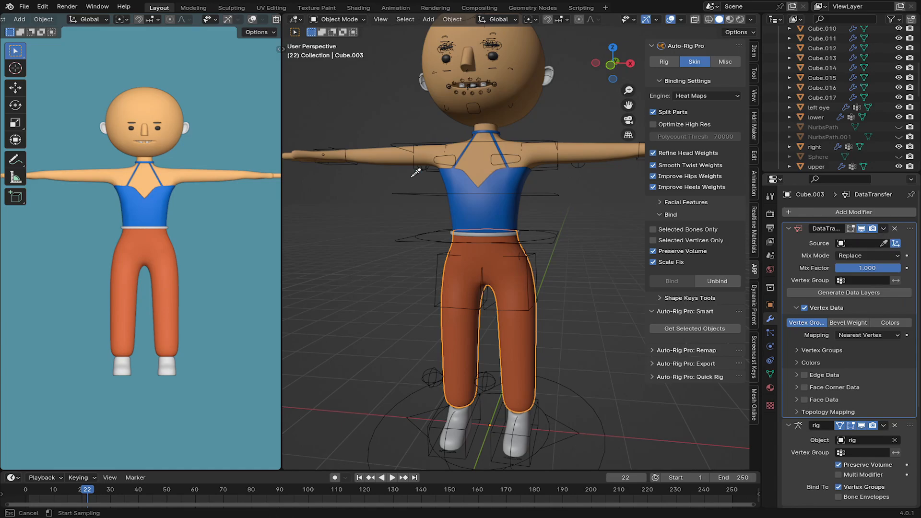
pyautogui.click(467, 159)
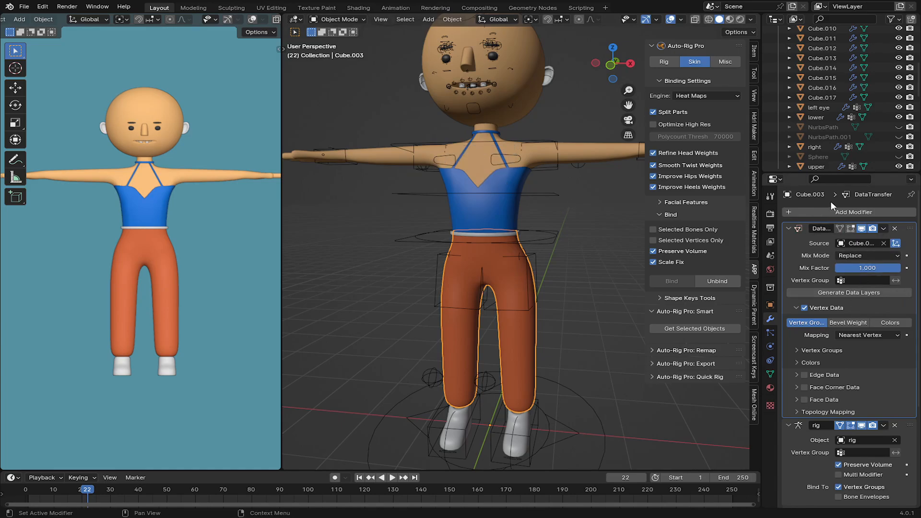
pyautogui.click(885, 228)
pyautogui.click(867, 240)
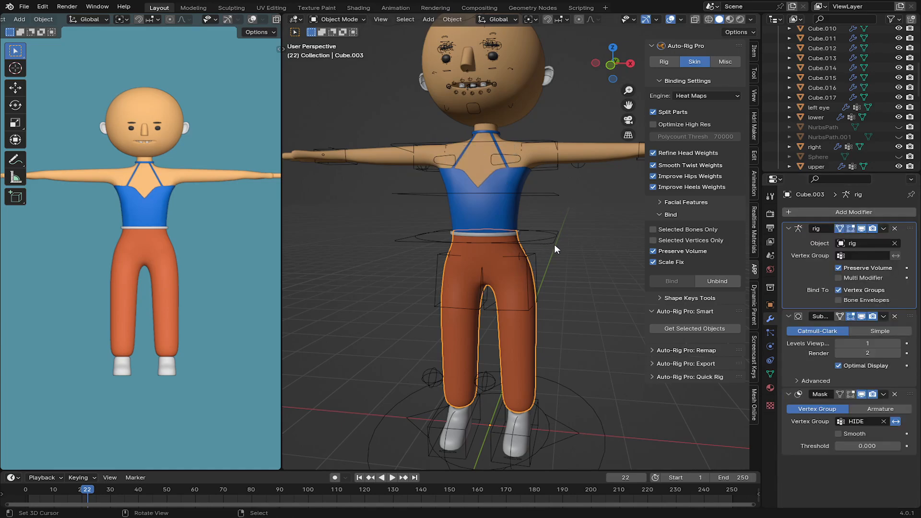
# Step: Put the rig in Pose Mode and test-rotate the hip and lower spine controls to check the trousers' deformation
pyautogui.click(554, 244)
pyautogui.click(326, 18)
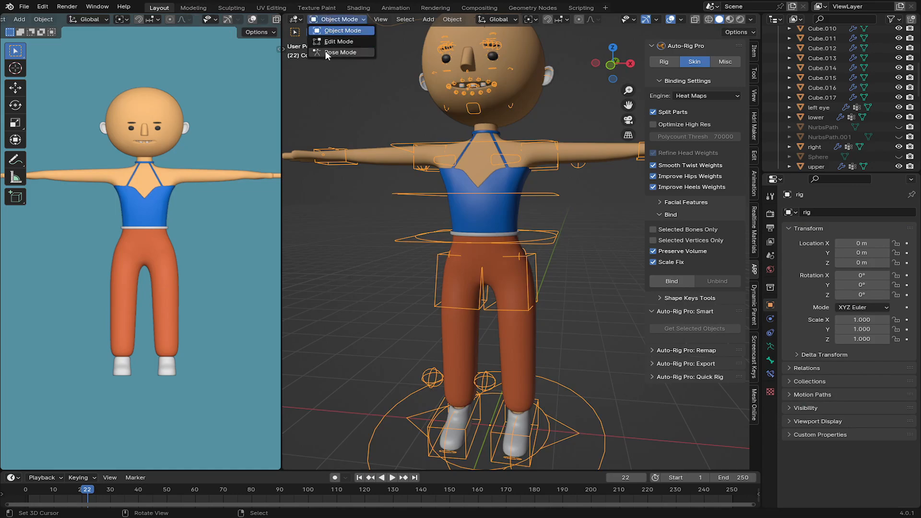
pyautogui.click(325, 51)
pyautogui.click(537, 240)
pyautogui.click(537, 240)
pyautogui.press('r')
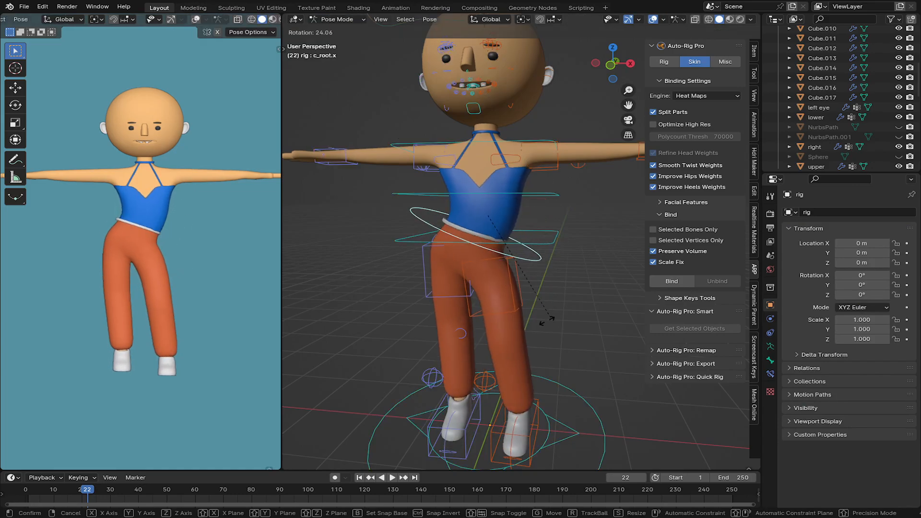
pyautogui.press('Escape')
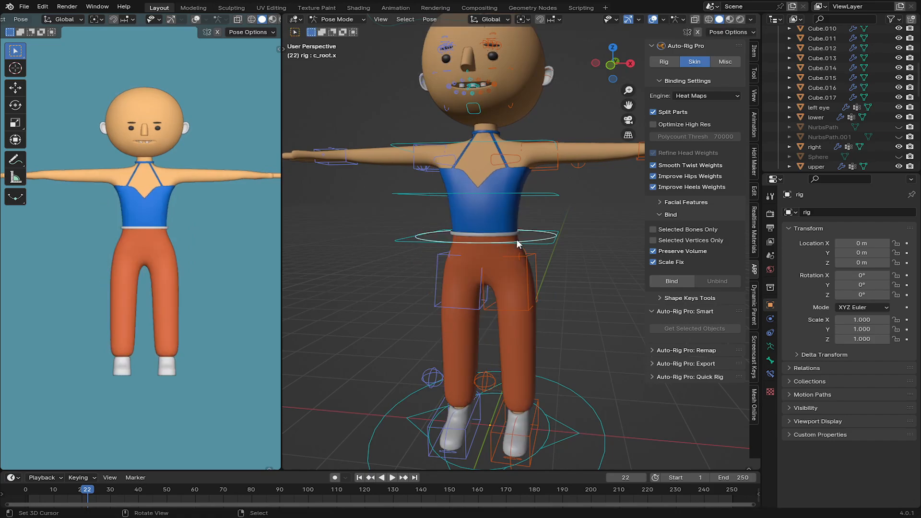
pyautogui.press('r')
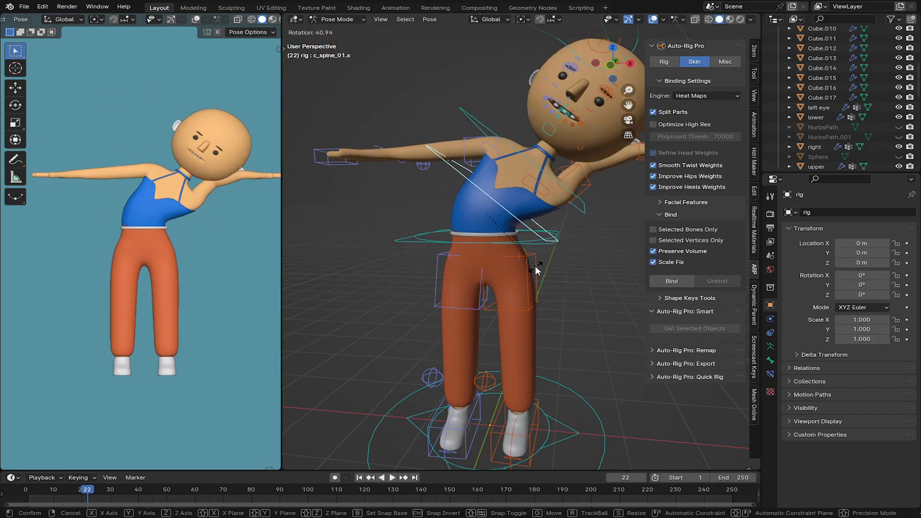
pyautogui.press('Escape')
# Step: Lower the root master control into a squat, inspect the clothing from the side, and clear the control's location
pyautogui.click(544, 241)
pyautogui.press('g')
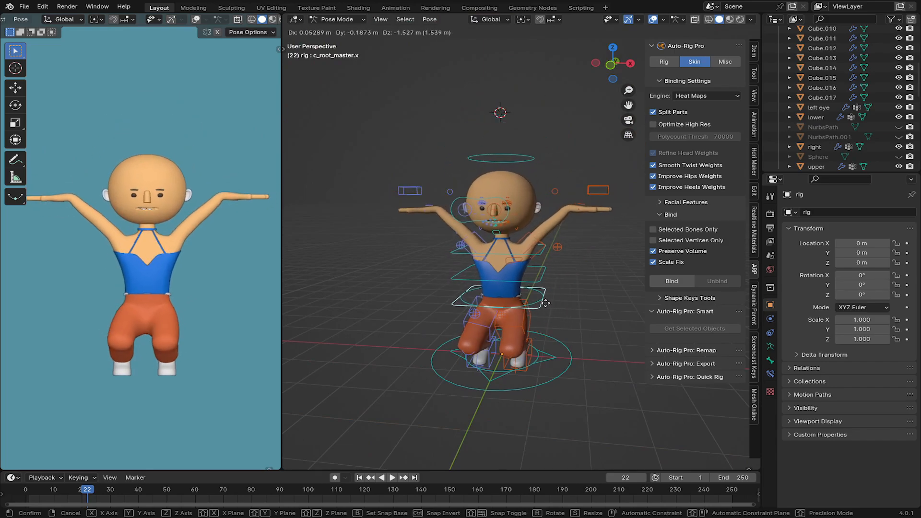
pyautogui.click(543, 303)
pyautogui.moveTo(543, 303); pyautogui.dragTo(549, 342, button='middle')
pyautogui.scroll(2, 549, 342)
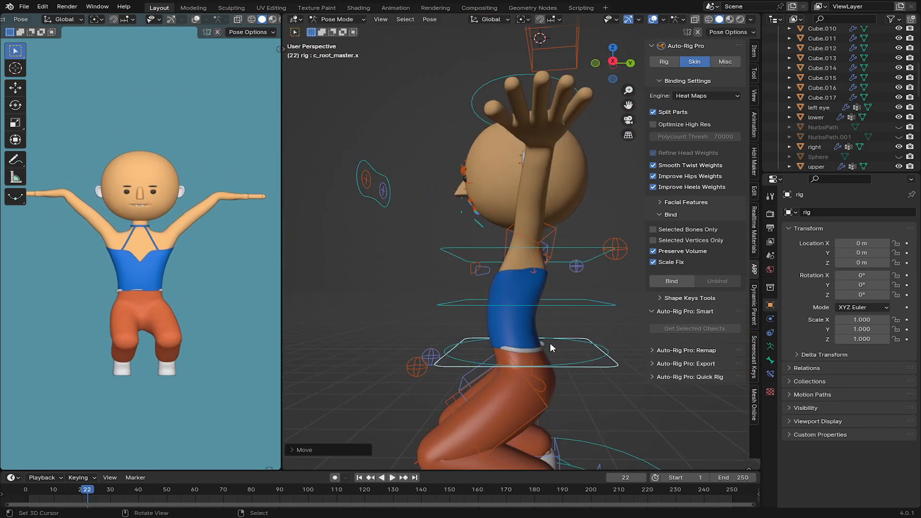
pyautogui.press('g')
pyautogui.click(541, 353)
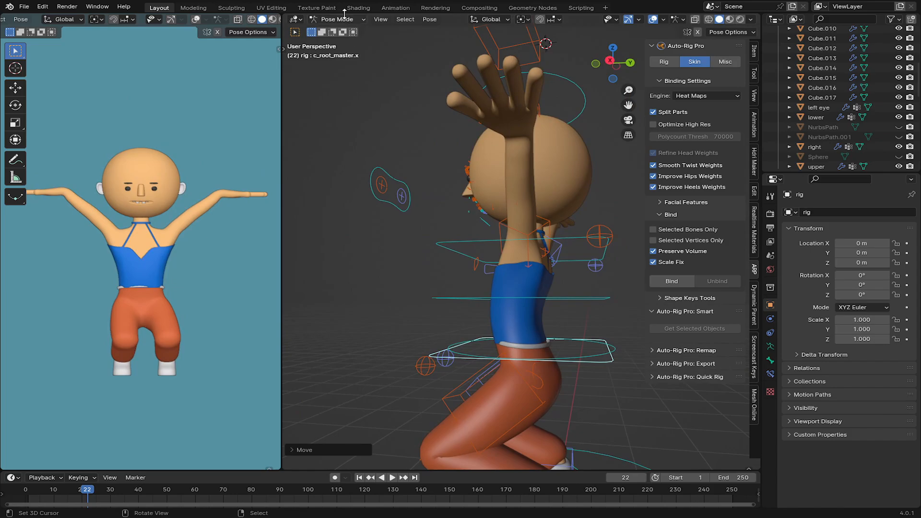
pyautogui.hotkey('alt', 'g')
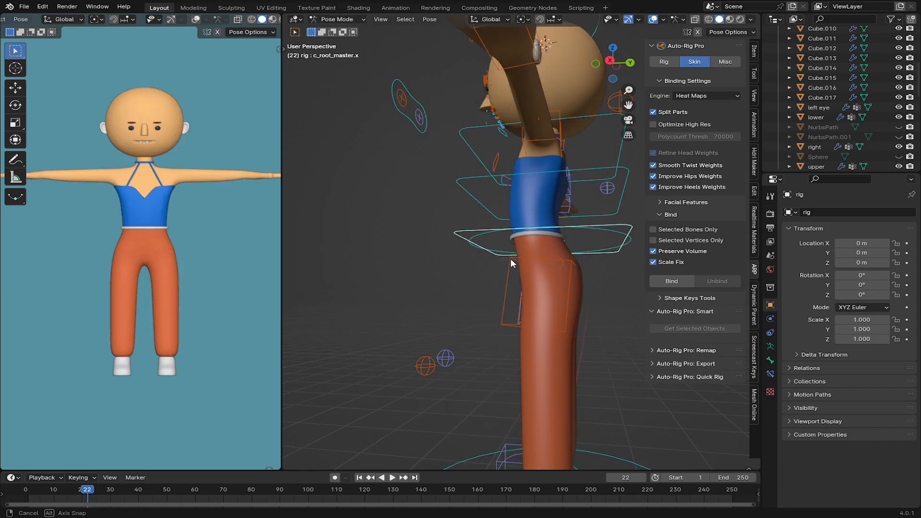
# Step: Return to Object Mode, add a Data Transfer modifier to the white waistband and place it first in the stack
pyautogui.moveTo(511, 258); pyautogui.dragTo(422, 249, button='middle')
pyautogui.click(335, 19)
pyautogui.click(338, 31)
pyautogui.scroll(3, 538, 307)
pyautogui.moveTo(537, 307); pyautogui.dragTo(512, 240, button='middle')
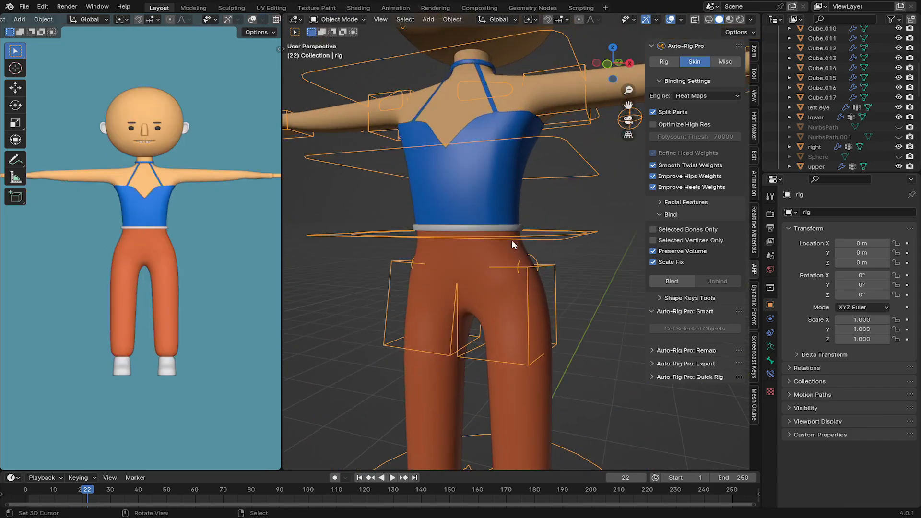
pyautogui.click(488, 231)
pyautogui.click(883, 216)
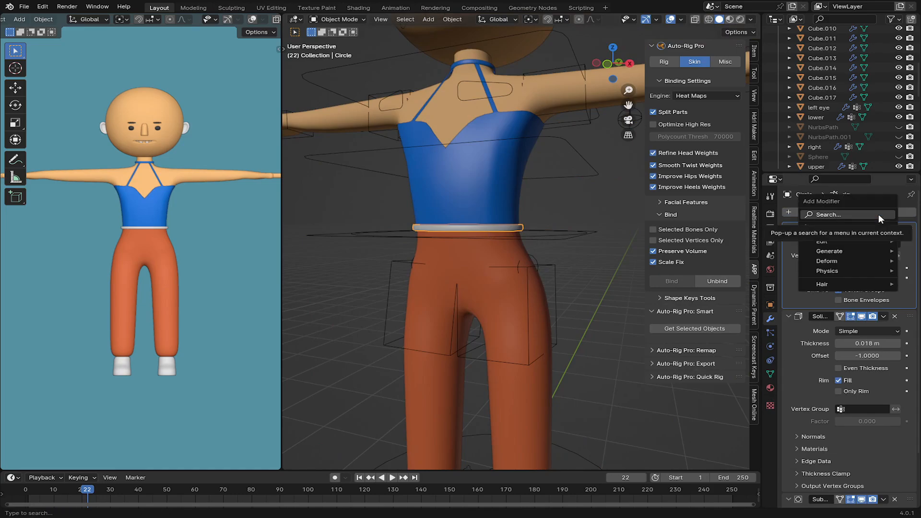
pyautogui.write('DA')
pyautogui.click(731, 236)
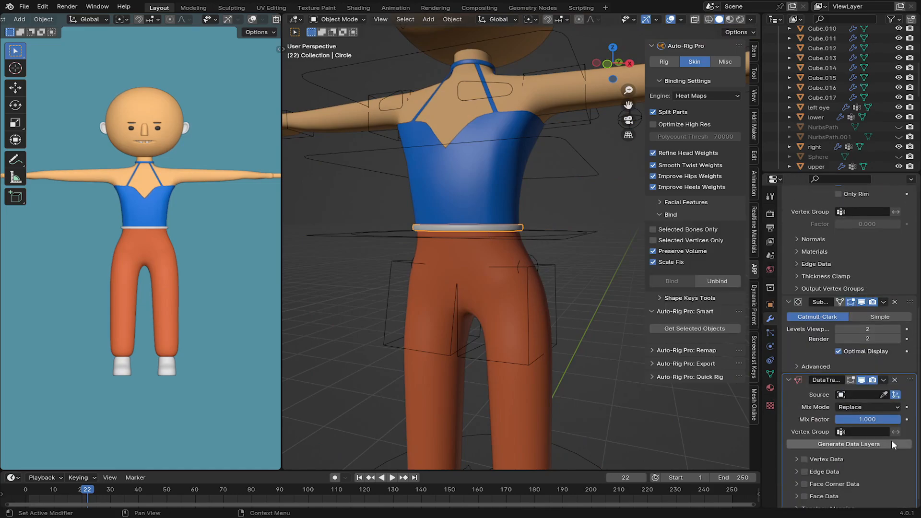
pyautogui.scroll(3, 837, 232)
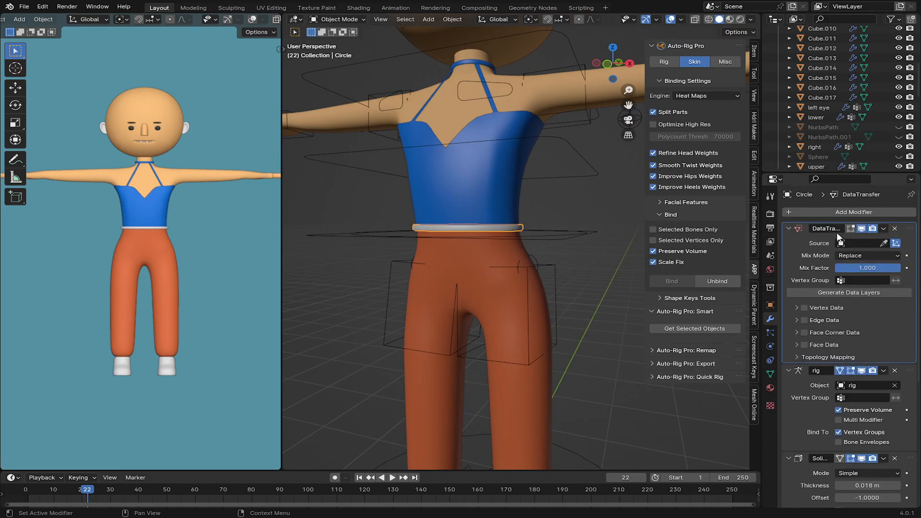
pyautogui.scroll(5, 449, 256)
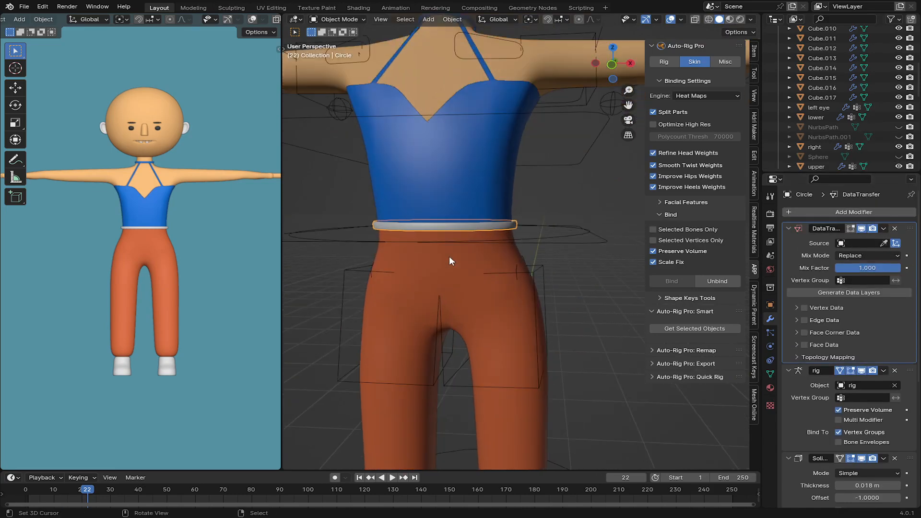
pyautogui.click(429, 216)
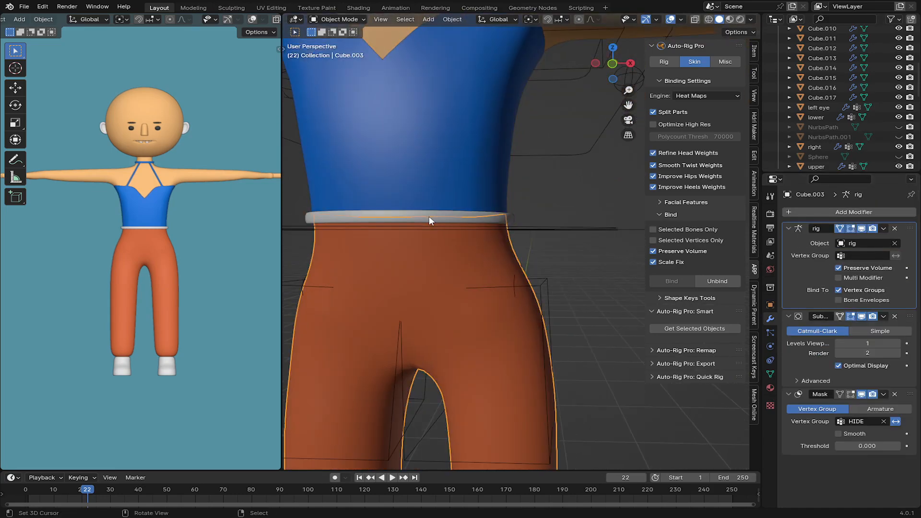
pyautogui.press('g')
pyautogui.press('z')
pyautogui.rightClick(425, 246)
pyautogui.click(422, 218)
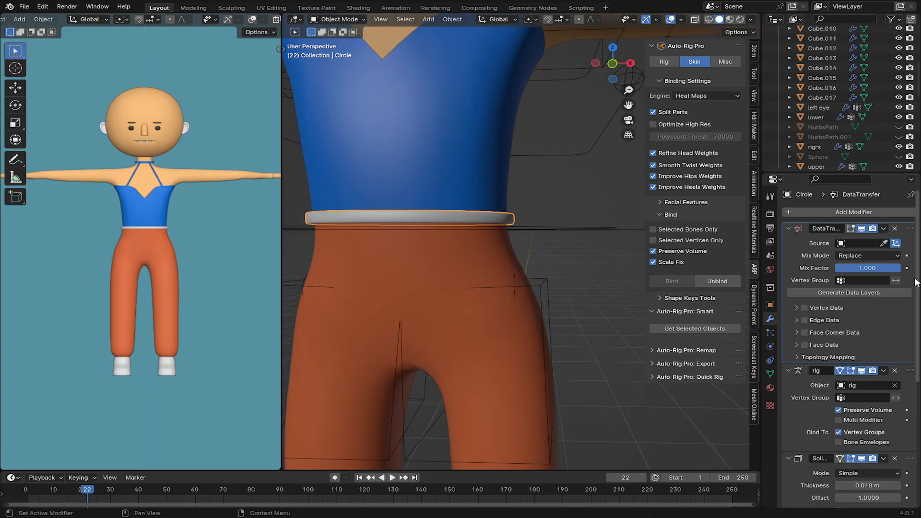
# Step: Use the body mesh as the waistband's Data Transfer source, enable Vertex Groups under Vertex Data, and apply the modifier
pyautogui.scroll(-5, 404, 235)
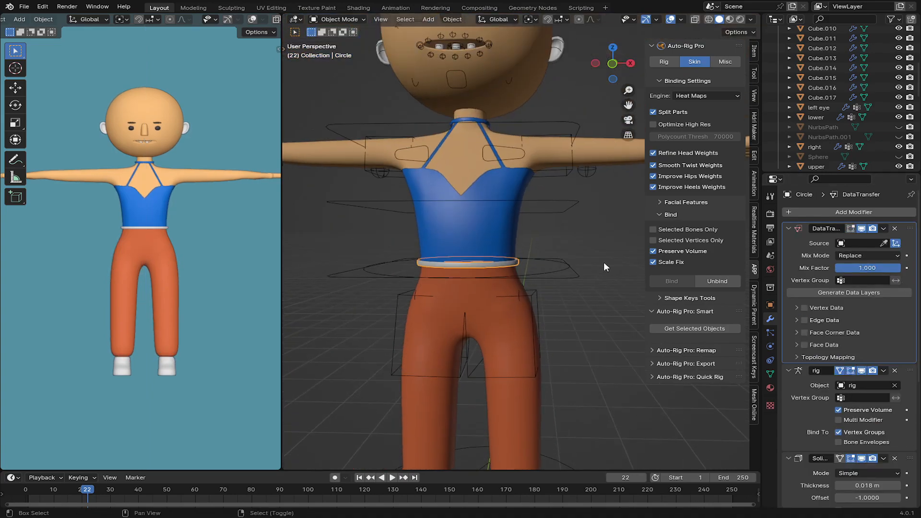
pyautogui.click(884, 244)
pyautogui.click(459, 159)
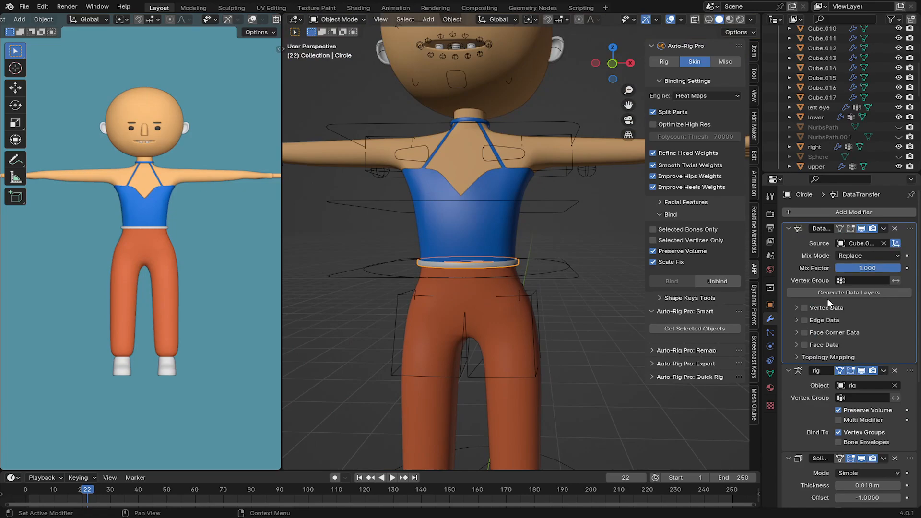
pyautogui.click(796, 308)
pyautogui.click(805, 307)
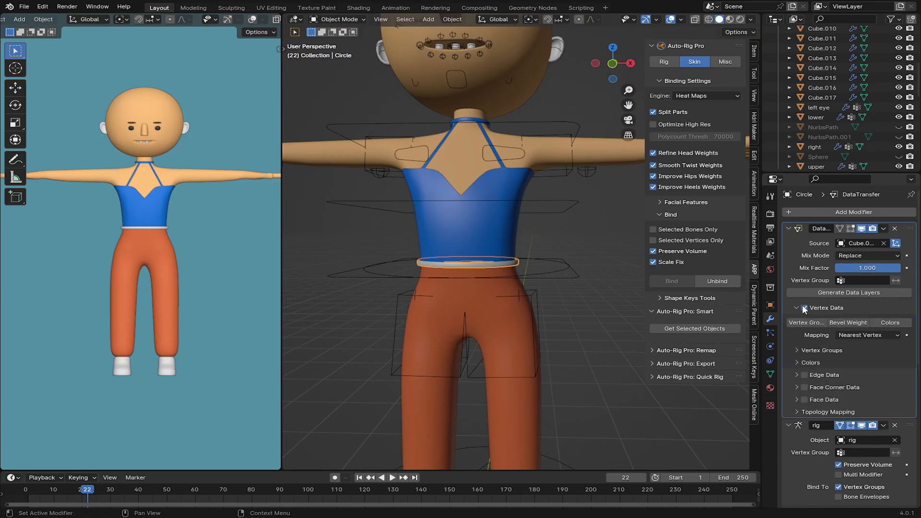
pyautogui.click(884, 228)
pyautogui.click(874, 240)
# Step: Return the rig to Object Mode, unhide the hair objects, and select both NurbsPath pieces and the Sphere together with the rig
pyautogui.rightClick(332, 130)
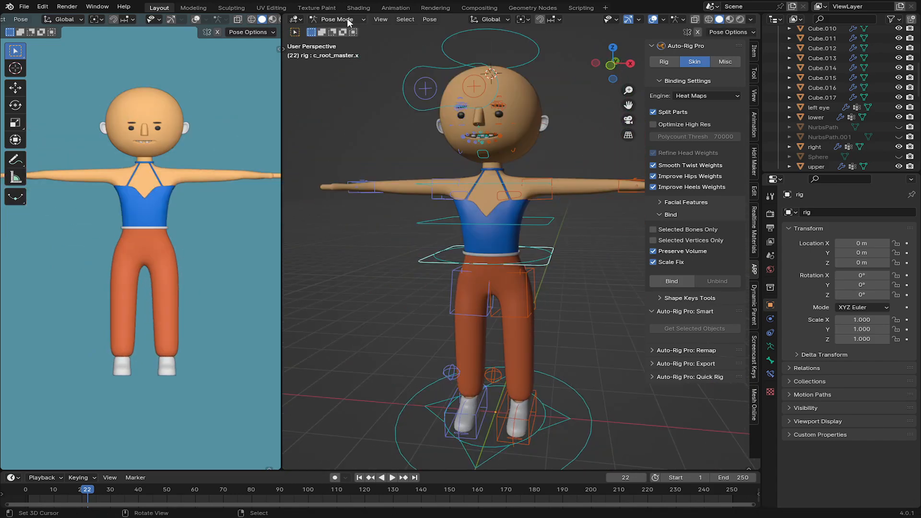
pyautogui.click(349, 19)
pyautogui.click(339, 29)
pyautogui.scroll(-3, 558, 200)
pyautogui.moveTo(557, 200); pyautogui.dragTo(526, 208, button='middle')
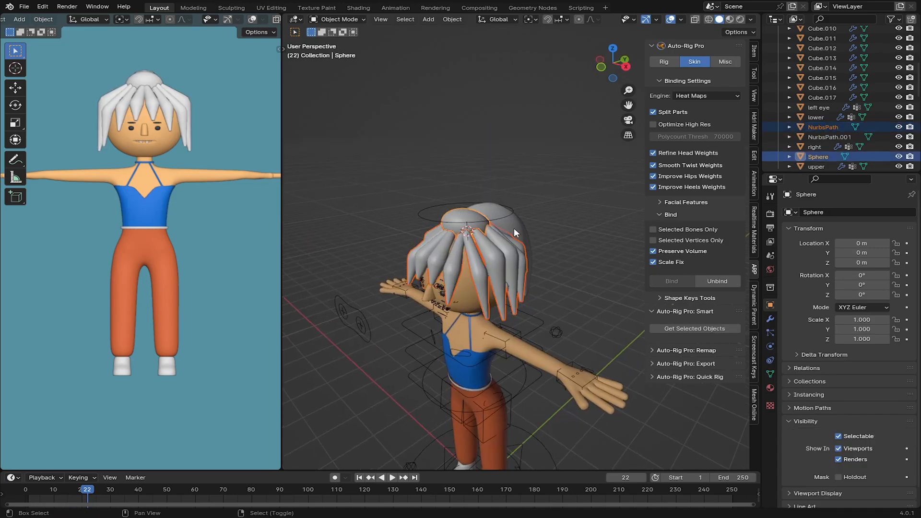
pyautogui.keyDown('shift'); pyautogui.click(514, 229); pyautogui.keyUp('shift')
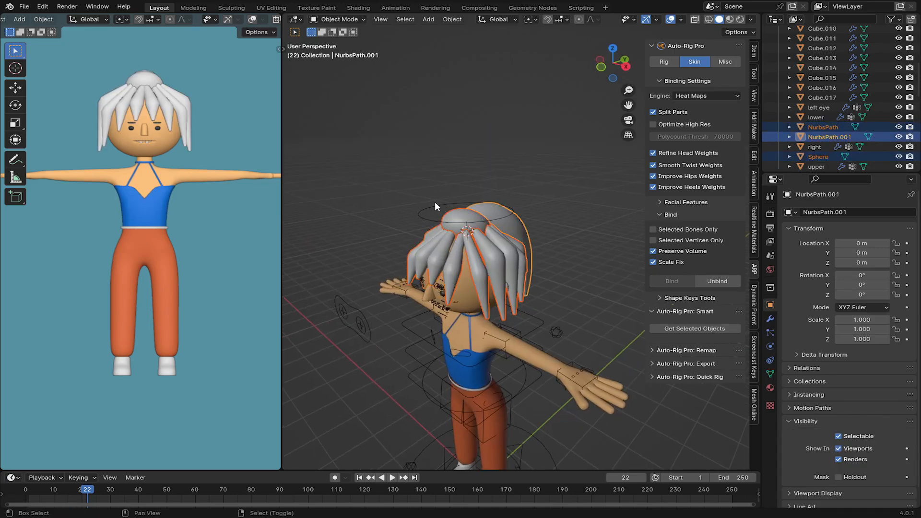
pyautogui.keyDown('shift'); pyautogui.click(435, 201); pyautogui.keyUp('shift')
# Step: Put the rig in Pose Mode and parent the selected hair objects to the head control using the Bone option
pyautogui.click(339, 19)
pyautogui.click(336, 52)
pyautogui.click(435, 201)
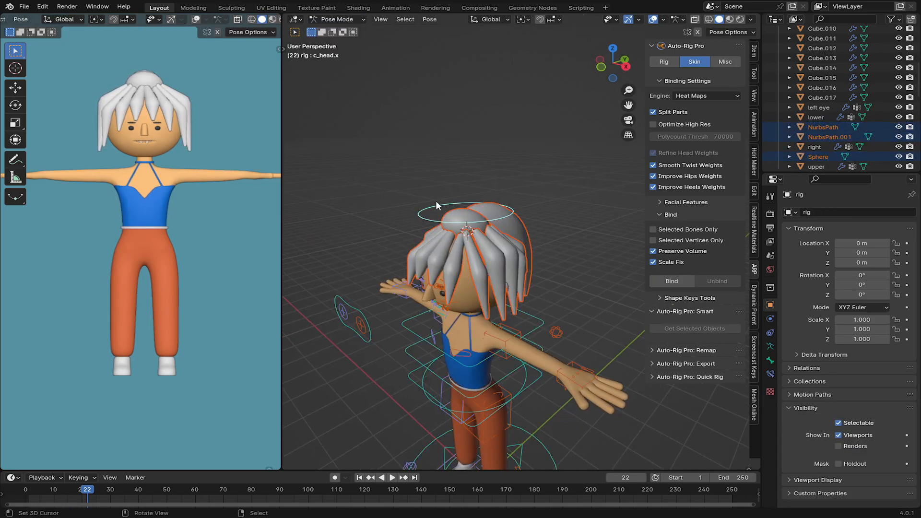
pyautogui.hotkey('ctrl', 'p')
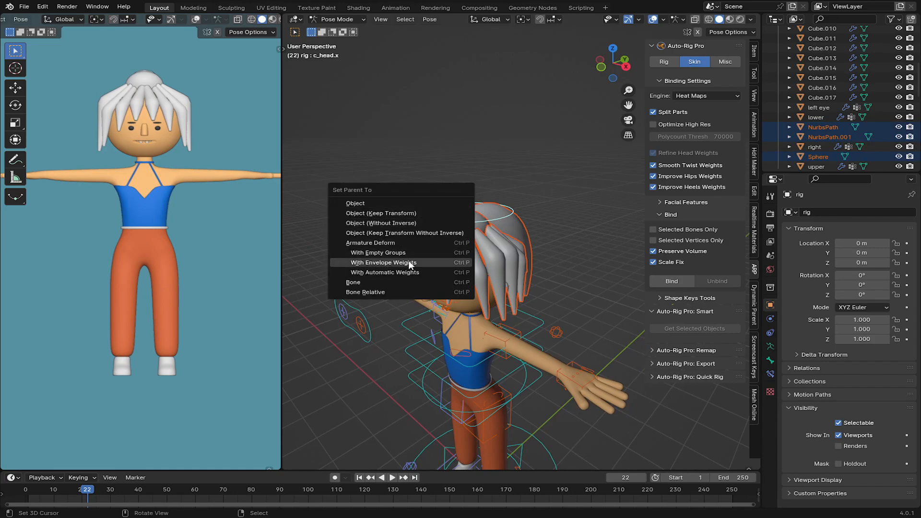
pyautogui.click(379, 279)
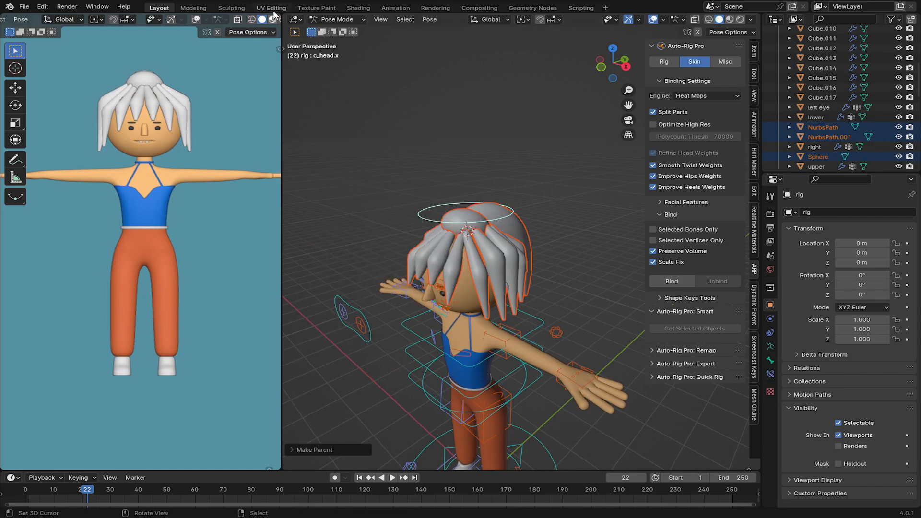
# Step: Return to Object Mode and save the file
pyautogui.click(320, 19)
pyautogui.click(331, 30)
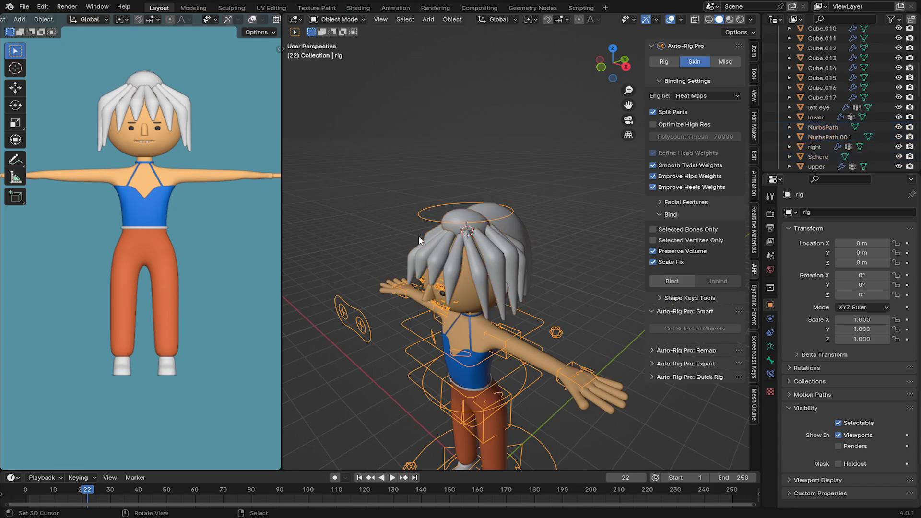
pyautogui.moveTo(419, 235); pyautogui.dragTo(470, 231, button='middle')
pyautogui.press('g')
pyautogui.press('Escape')
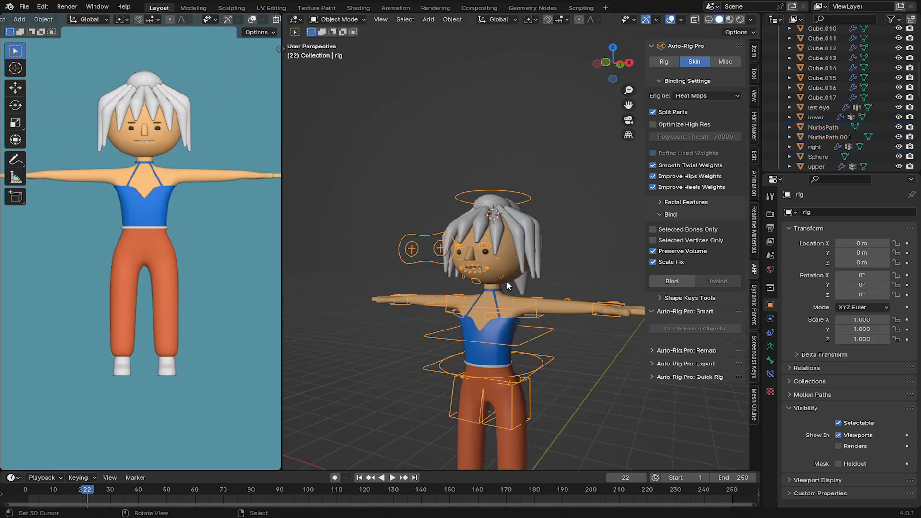
pyautogui.hotkey('ctrl', 's')
# Step: In Pose Mode, test the jaw control by moving it up to close the mouth and down to open it
pyautogui.click(338, 19)
pyautogui.click(336, 51)
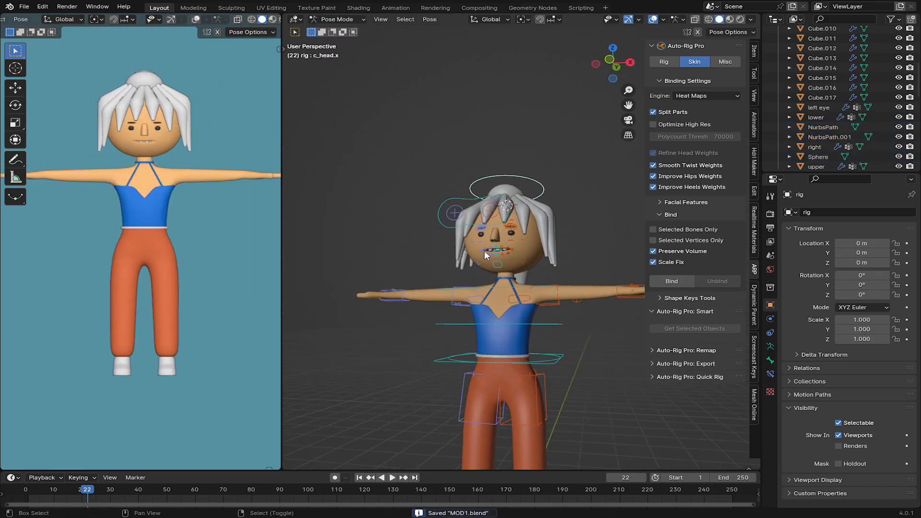
pyautogui.scroll(5, 485, 253)
pyautogui.moveTo(491, 267); pyautogui.dragTo(496, 307, button='middle')
pyautogui.click(495, 326)
pyautogui.press('g')
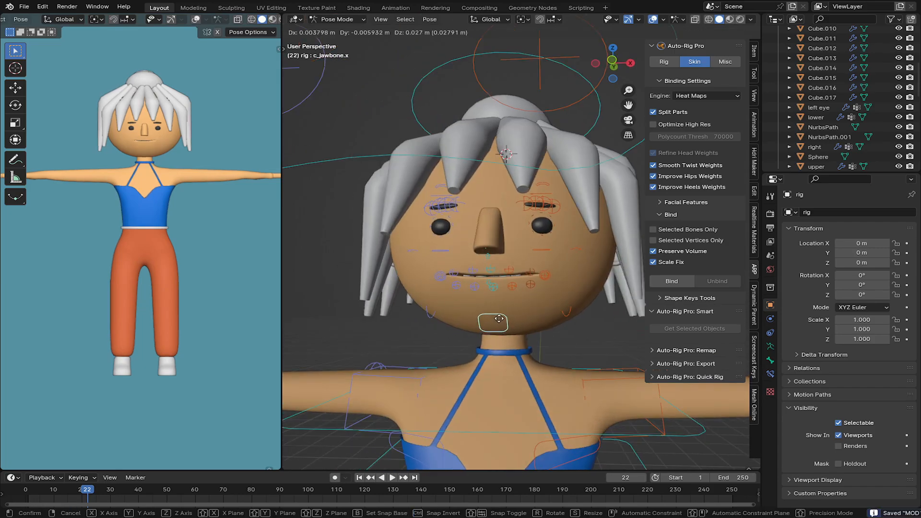
pyautogui.click(499, 317)
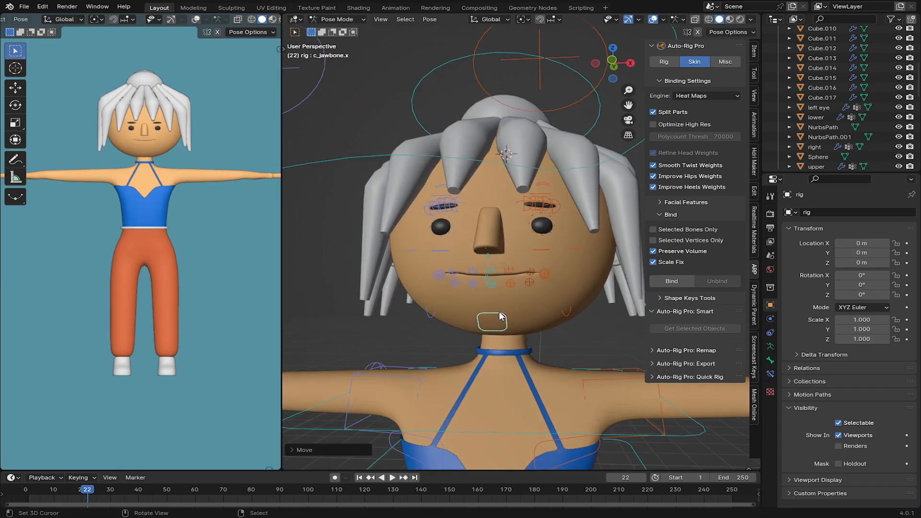
pyautogui.press('g')
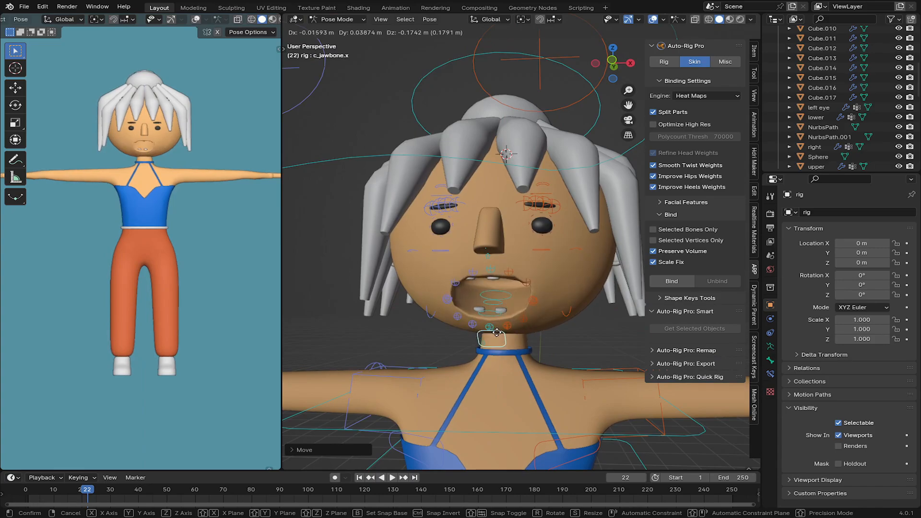
pyautogui.click(494, 338)
# Step: Switch to Object Mode, select the head mesh and set its subdivision to level 1
pyautogui.click(349, 20)
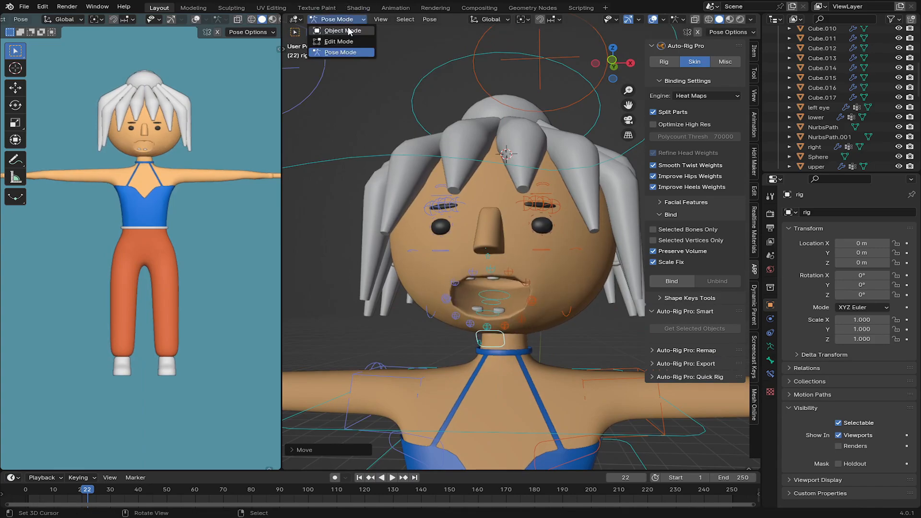
pyautogui.click(336, 28)
pyautogui.click(411, 225)
pyautogui.hotkey('ctrl', '1')
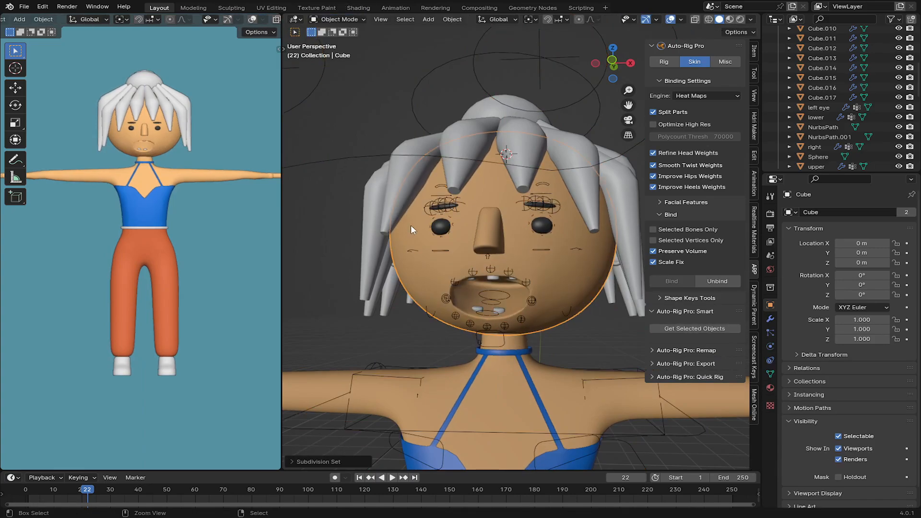
pyautogui.moveTo(411, 226); pyautogui.dragTo(433, 228, button='middle')
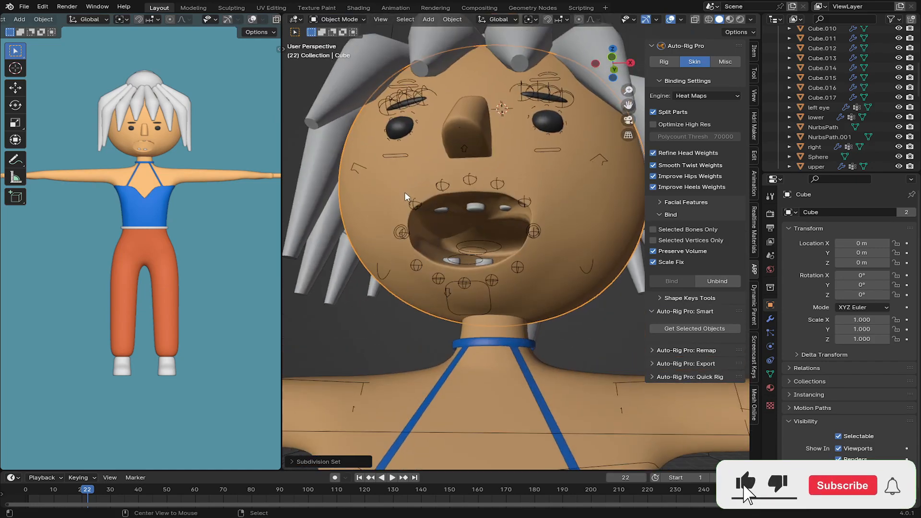
# Step: Put the rig back in Pose Mode, clear the jaw control's location, and return to Object Mode
pyautogui.click(446, 291)
pyautogui.click(465, 284)
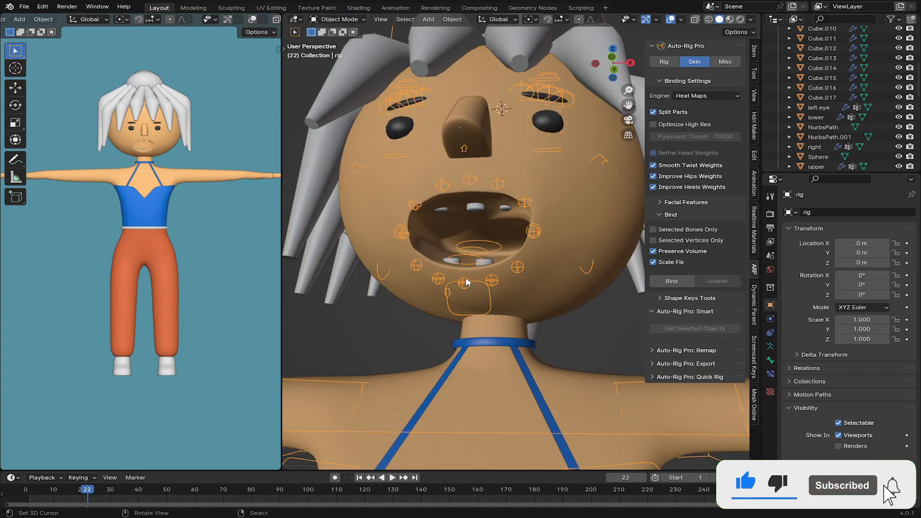
pyautogui.click(349, 25)
pyautogui.click(349, 54)
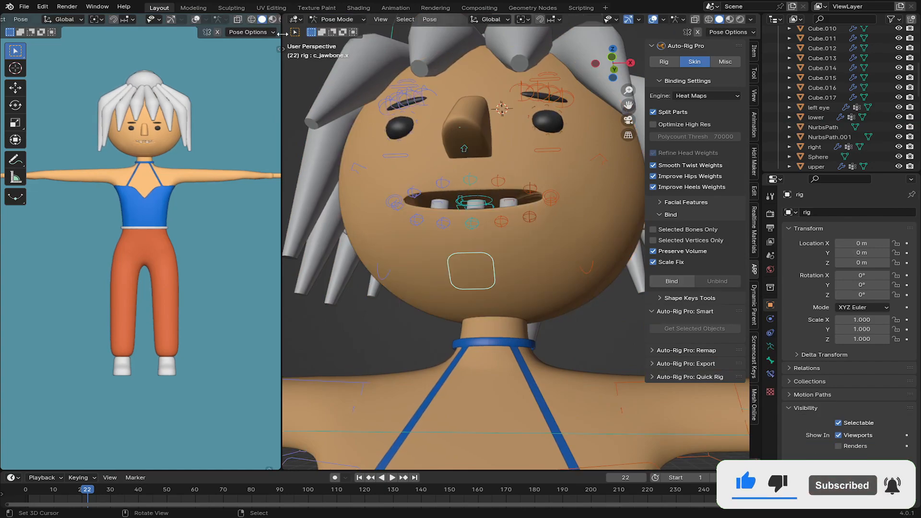
pyautogui.click(316, 23)
pyautogui.click(318, 32)
# Step: Open the head mesh in Edit Mode and select the face loop running around the edge of the mouth
pyautogui.scroll(4, 442, 213)
pyautogui.rightClick(449, 273)
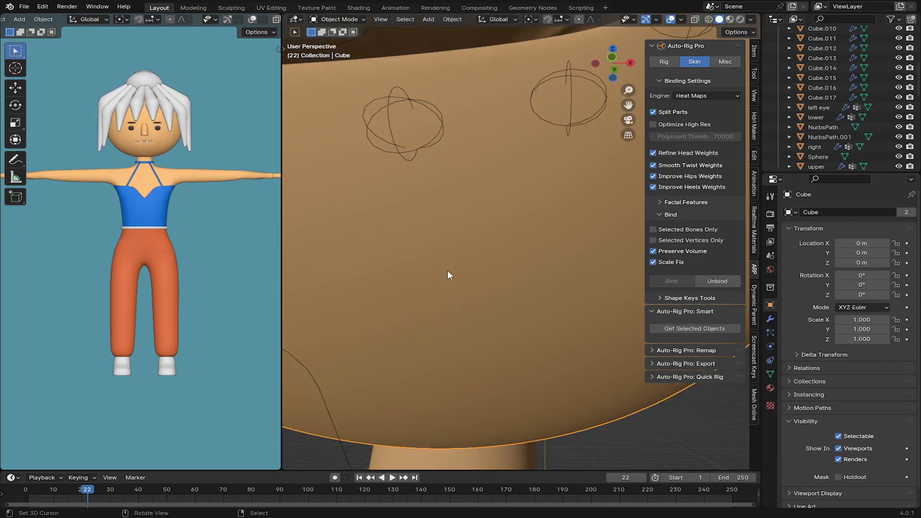
pyautogui.scroll(-3, 450, 269)
pyautogui.press('Tab')
pyautogui.scroll(5, 456, 231)
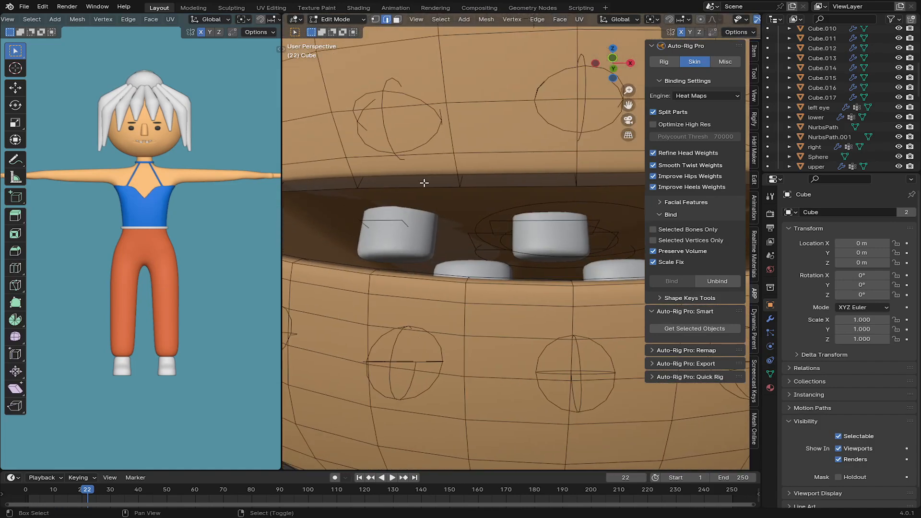
pyautogui.scroll(3, 423, 183)
pyautogui.rightClick(475, 185)
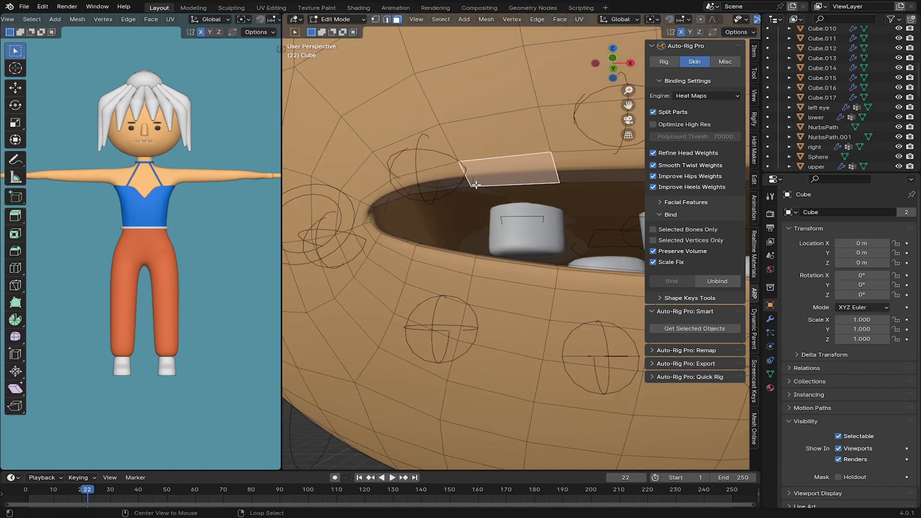
pyautogui.keyDown('alt'); pyautogui.rightClick(474, 186); pyautogui.keyUp('alt')
pyautogui.keyDown('alt'); pyautogui.rightClick(459, 185); pyautogui.keyUp('alt')
pyautogui.keyDown('alt'); pyautogui.rightClick(403, 195); pyautogui.keyUp('alt')
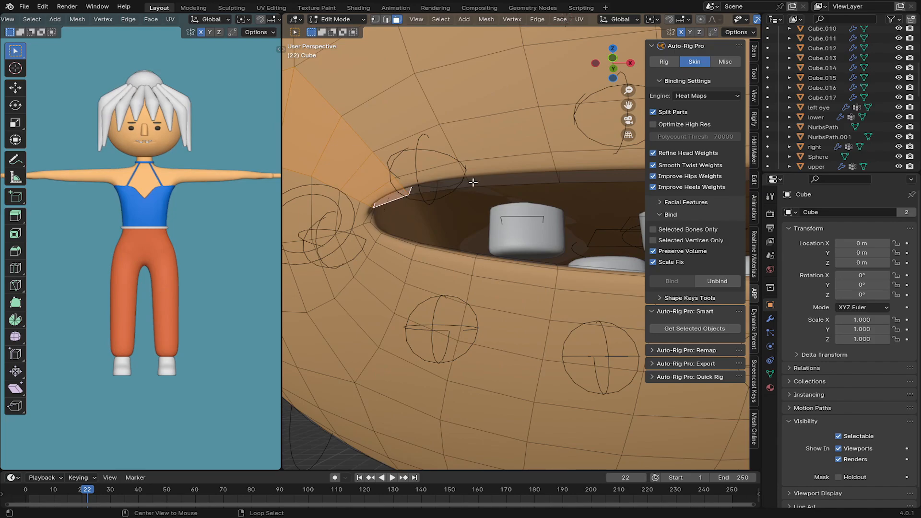
pyautogui.keyDown('alt'); pyautogui.rightClick(503, 177); pyautogui.keyUp('alt')
pyautogui.scroll(-9, 503, 177)
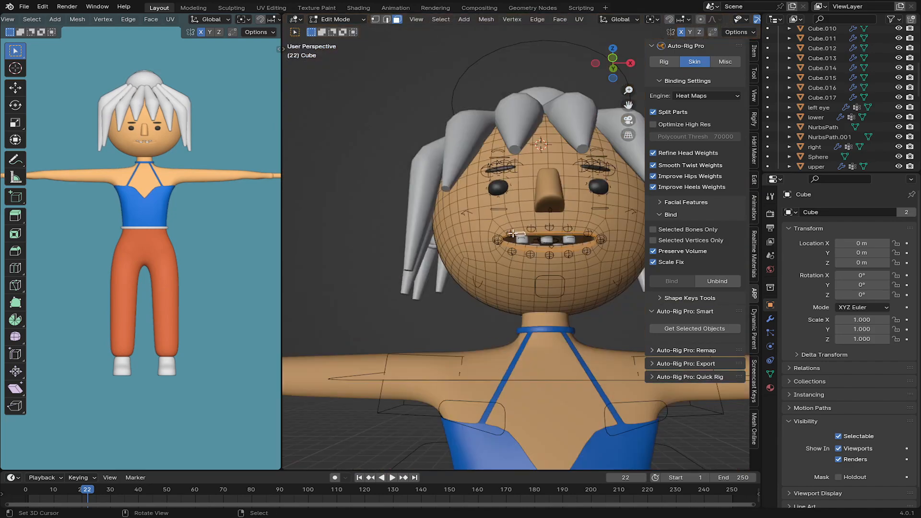
# Step: Add a new material for the selected lip faces, assign it, and make its viewport colour red with hue 0.010 and saturation 0.960
pyautogui.click(771, 388)
pyautogui.click(911, 213)
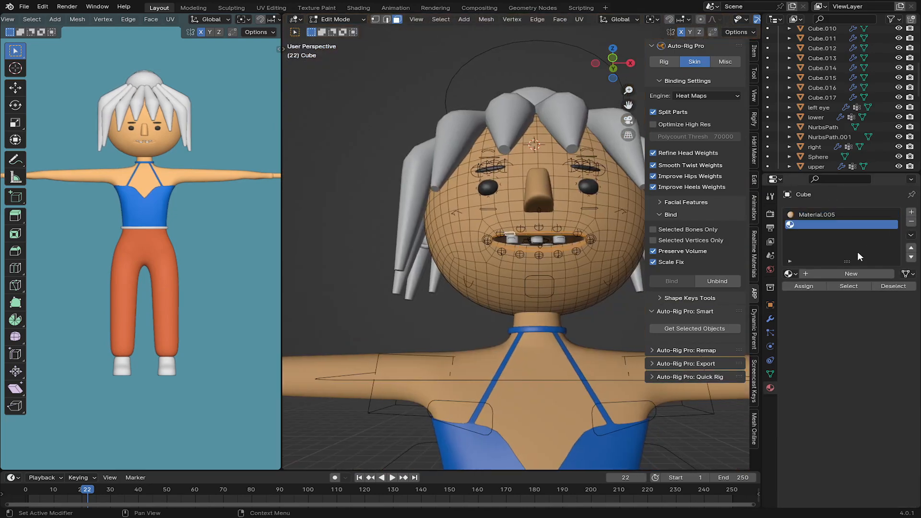
pyautogui.click(837, 273)
pyautogui.scroll(-10, 823, 365)
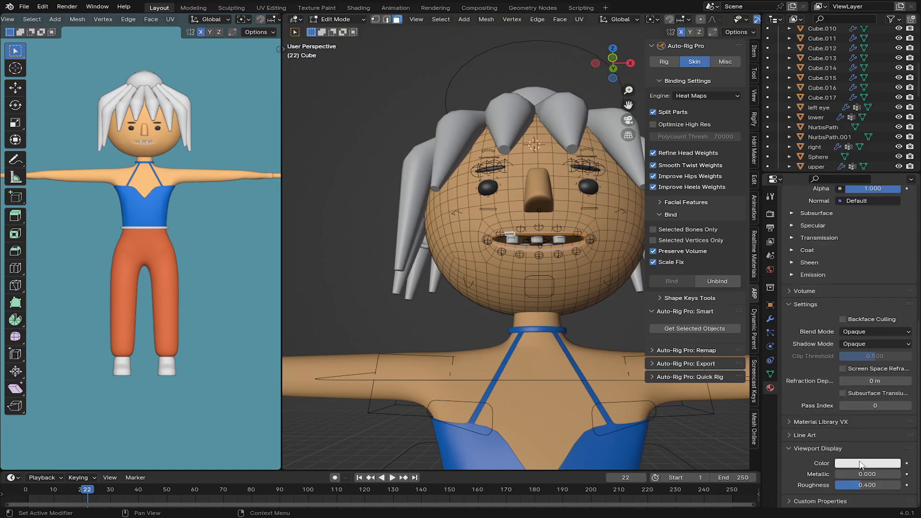
pyautogui.click(860, 463)
pyautogui.click(829, 385)
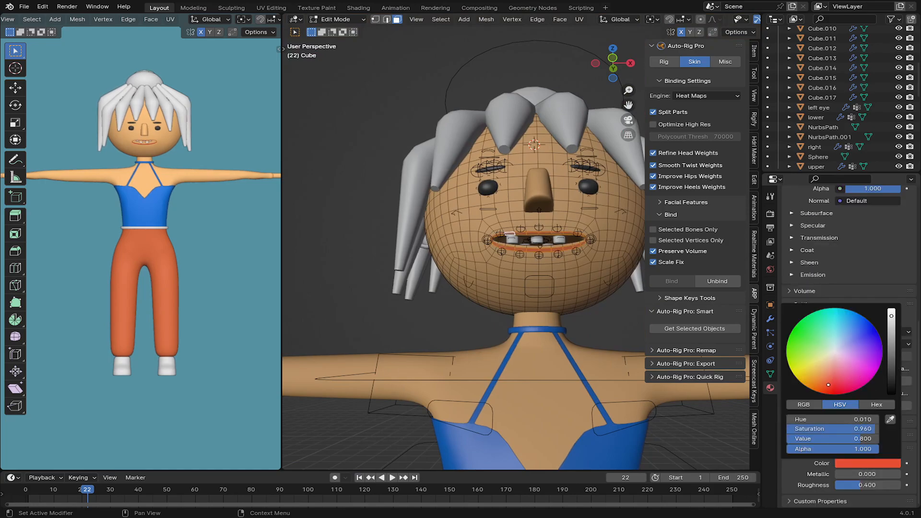
# Step: Inspect the mouth up close and refine the lip material's viewport colour to hue 0.005 and saturation 0.981
pyautogui.scroll(4, 99, 140)
pyautogui.keyDown('shift'); pyautogui.moveTo(138, 126); pyautogui.dragTo(145, 247, button='middle'); pyautogui.keyUp('shift')
pyautogui.scroll(3, 145, 208)
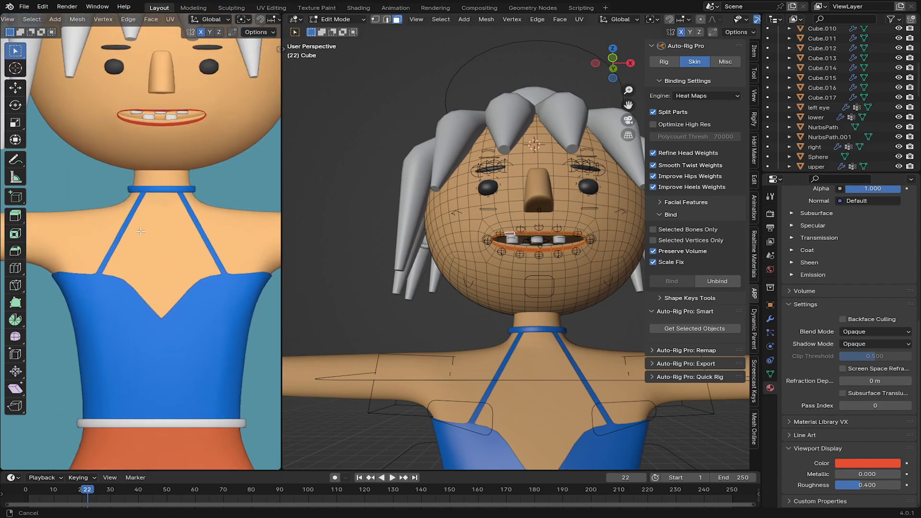
pyautogui.scroll(3, 146, 169)
pyautogui.keyDown('shift'); pyautogui.moveTo(145, 168); pyautogui.dragTo(149, 277, button='middle'); pyautogui.keyUp('shift')
pyautogui.click(867, 464)
pyautogui.click(828, 390)
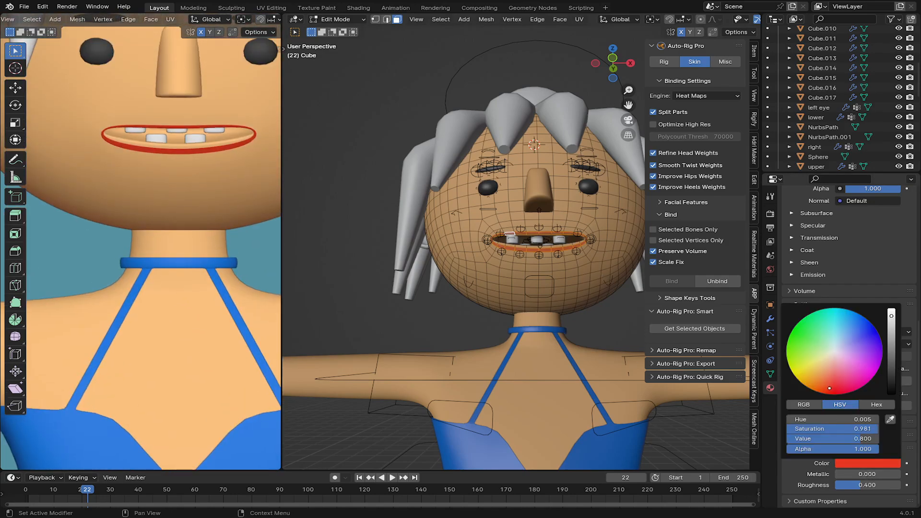
# Step: Select the adjoining faces along the inner lip, try Material.005 on them, and assign the red Material.006
pyautogui.scroll(7, 538, 269)
pyautogui.moveTo(533, 264); pyautogui.dragTo(516, 284, button='middle')
pyautogui.keyDown('alt'); pyautogui.rightClick(413, 280); pyautogui.keyUp('alt')
pyautogui.scroll(10, 884, 335)
pyautogui.click(817, 225)
pyautogui.click(803, 286)
pyautogui.keyDown('alt'); pyautogui.rightClick(439, 277); pyautogui.keyUp('alt')
pyautogui.click(817, 215)
pyautogui.click(803, 286)
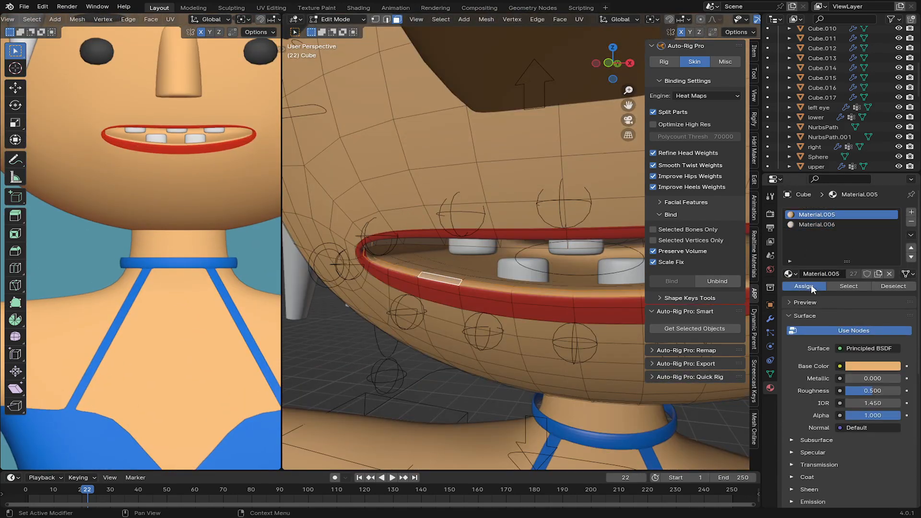
pyautogui.click(817, 224)
pyautogui.click(804, 287)
# Step: Leave Edit Mode on the head mesh and save the file
pyautogui.scroll(-10, 537, 268)
pyautogui.press('Tab')
pyautogui.hotkey('ctrl', 's')
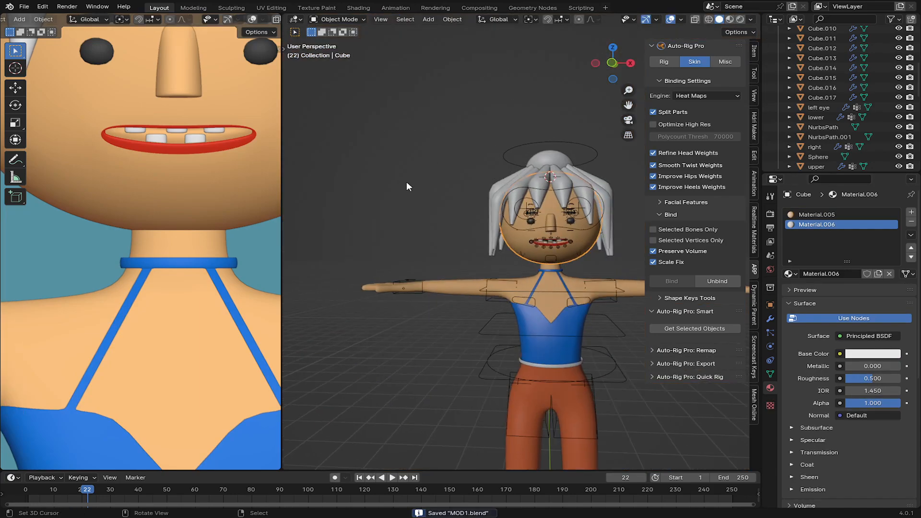
# Step: Show the whole character in both views, select the rig and put it in Pose Mode
pyautogui.scroll(-6, 216, 230)
pyautogui.scroll(-6, 408, 216)
pyautogui.scroll(-7, 216, 250)
pyautogui.keyDown('shift'); pyautogui.moveTo(216, 251); pyautogui.dragTo(214, 235, button='middle'); pyautogui.keyUp('shift')
pyautogui.scroll(4, 603, 244)
pyautogui.rightClick(580, 319)
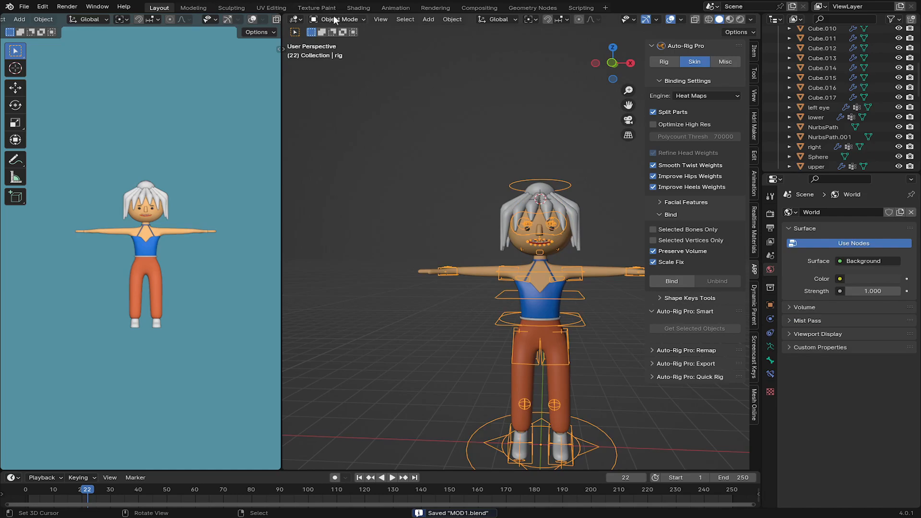
pyautogui.click(335, 19)
pyautogui.click(338, 43)
pyautogui.moveTo(432, 182); pyautogui.dragTo(568, 292, button='middle')
pyautogui.press('g')
pyautogui.rightClick(566, 269)
# Step: Lower the left hand IK control to about waist height and rotate the hand inward toward the hip
pyautogui.rightClick(602, 223)
pyautogui.press('g')
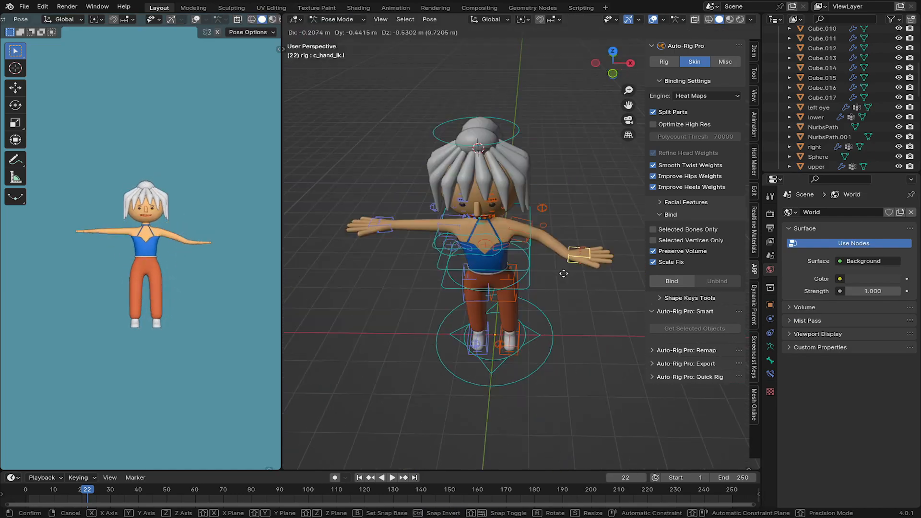
pyautogui.click(572, 287)
pyautogui.press('r')
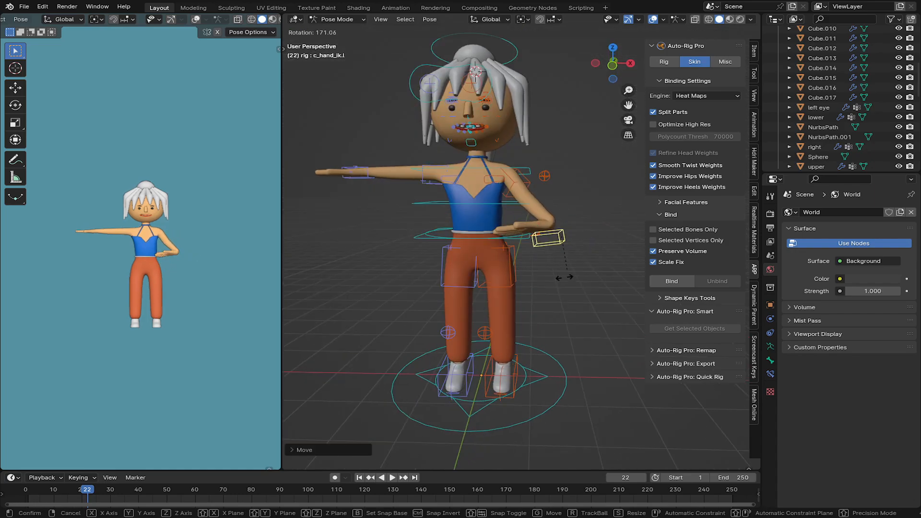